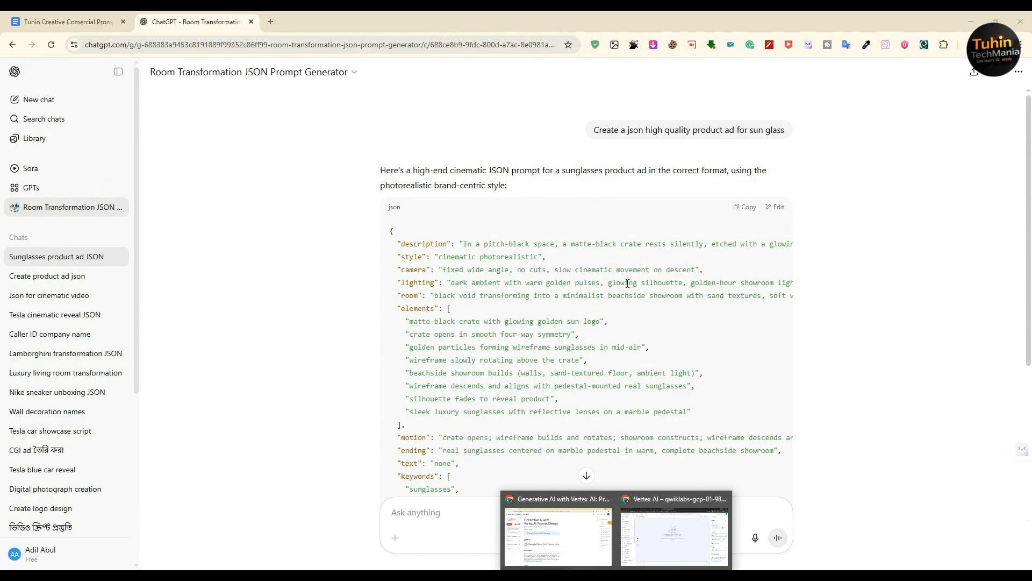
# - Switch to the Vertex AI Media Studio window, check its open generation tabs and finish on the fourth one with the empty prompt
pyautogui.click(672, 535)
pyautogui.click(350, 16)
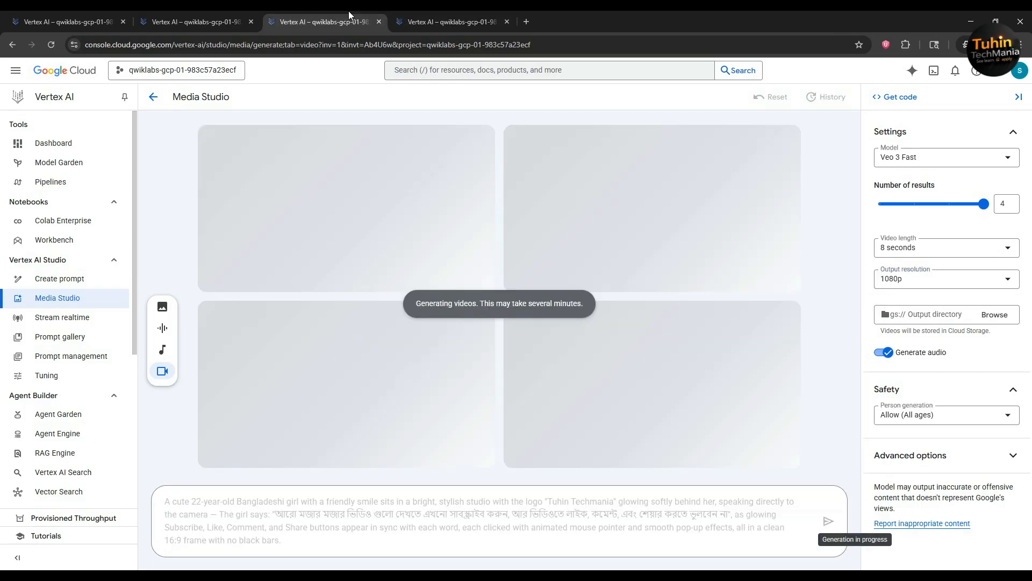
pyautogui.click(214, 16)
pyautogui.click(76, 16)
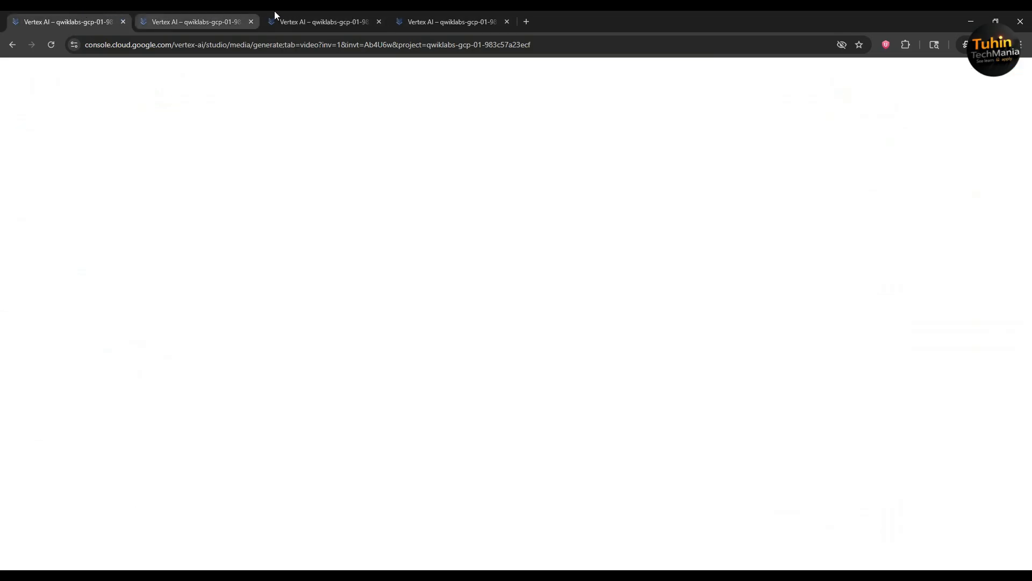
pyautogui.click(323, 16)
pyautogui.click(446, 21)
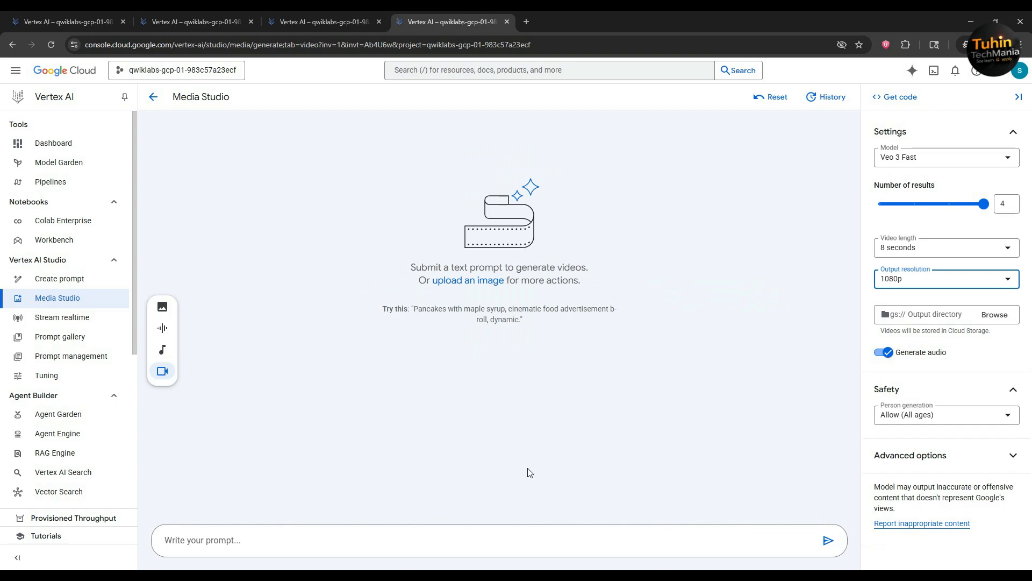
# - Switch to Telegram and copy the selected "A cute 22-year-old Bangladeshi girl" prompt from the Any Help & Solution channel
pyautogui.hotkey('alt', 'Tab')
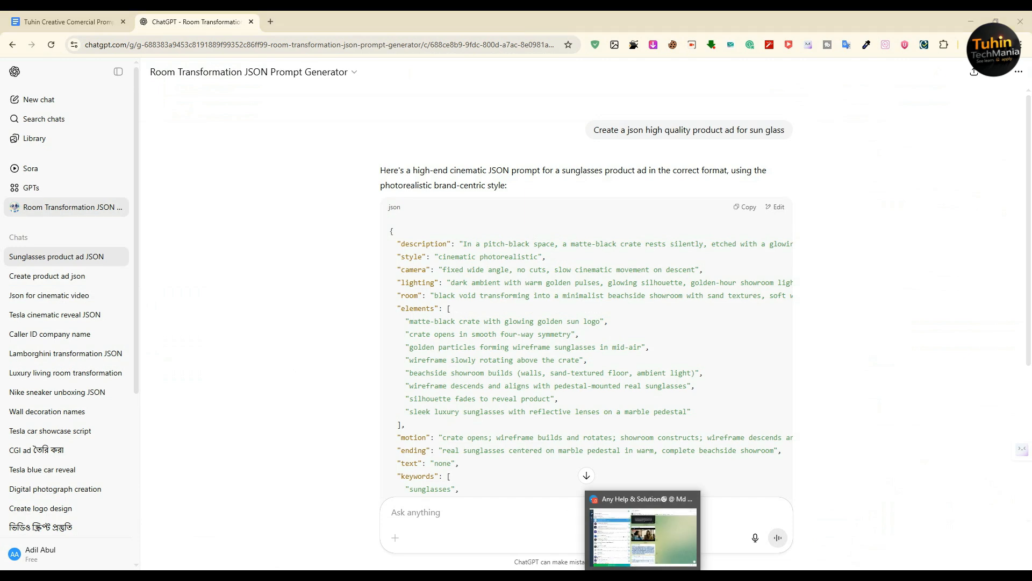
pyautogui.click(644, 574)
pyautogui.rightClick(554, 409)
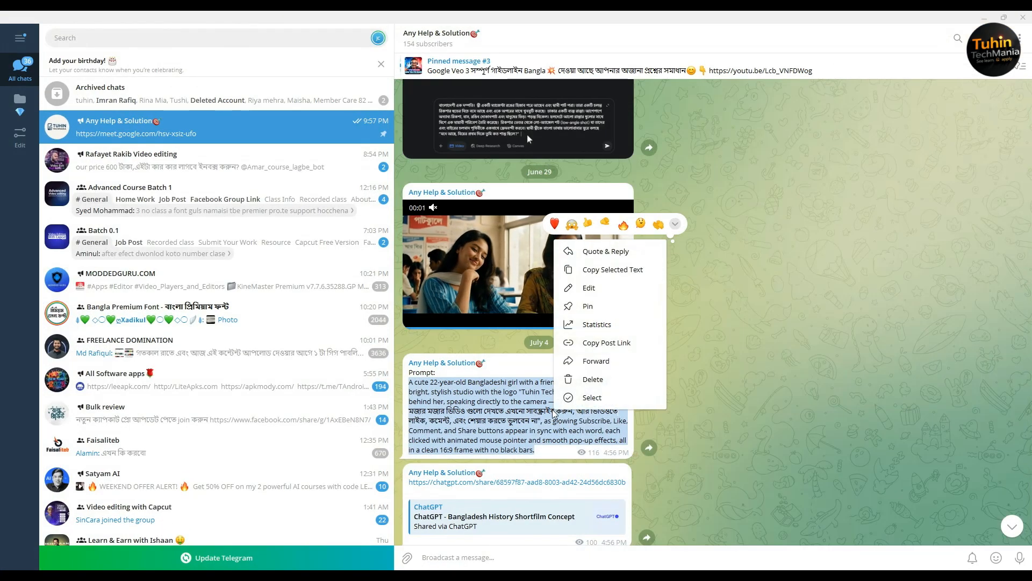
pyautogui.click(611, 269)
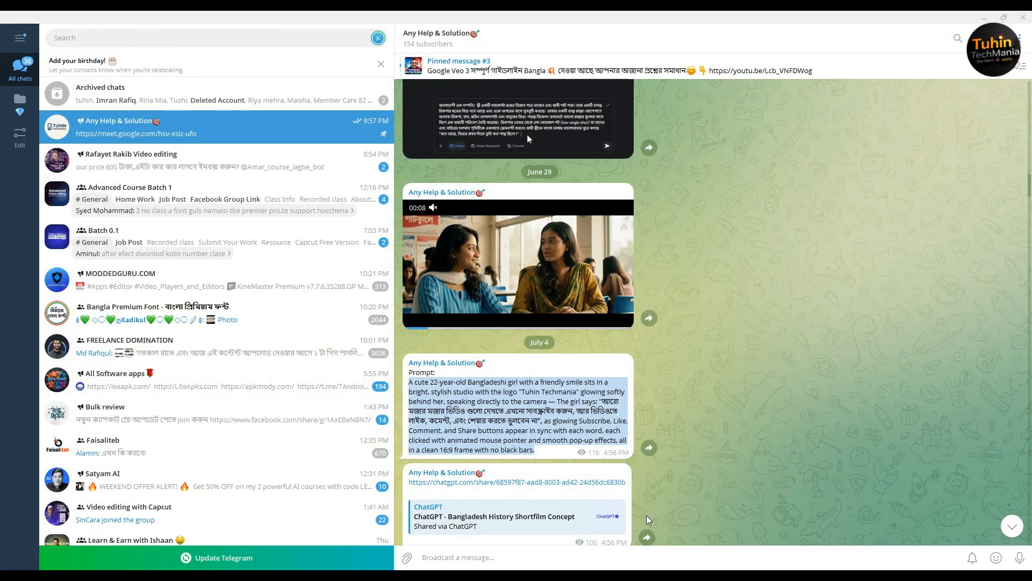
# - Return to the empty Media Studio tab, paste the copied prompt and submit it for video generation
pyautogui.moveTo(616, 574)
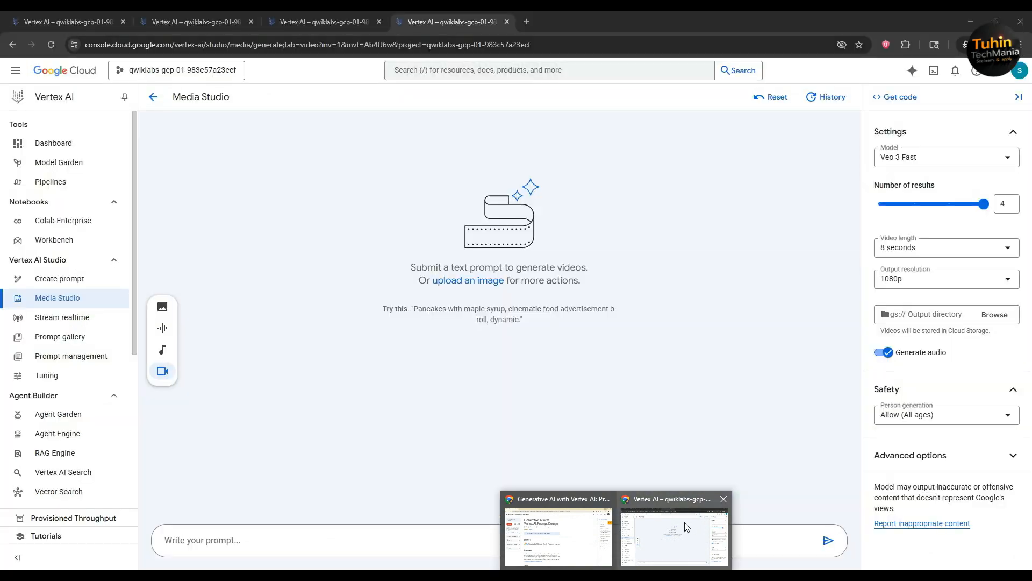
pyautogui.click(686, 527)
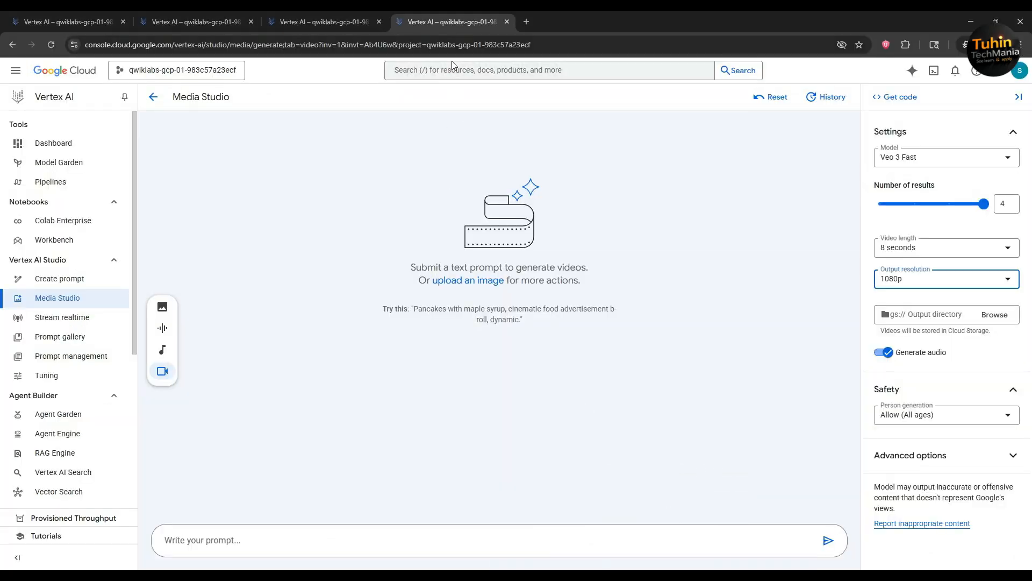
pyautogui.click(253, 538)
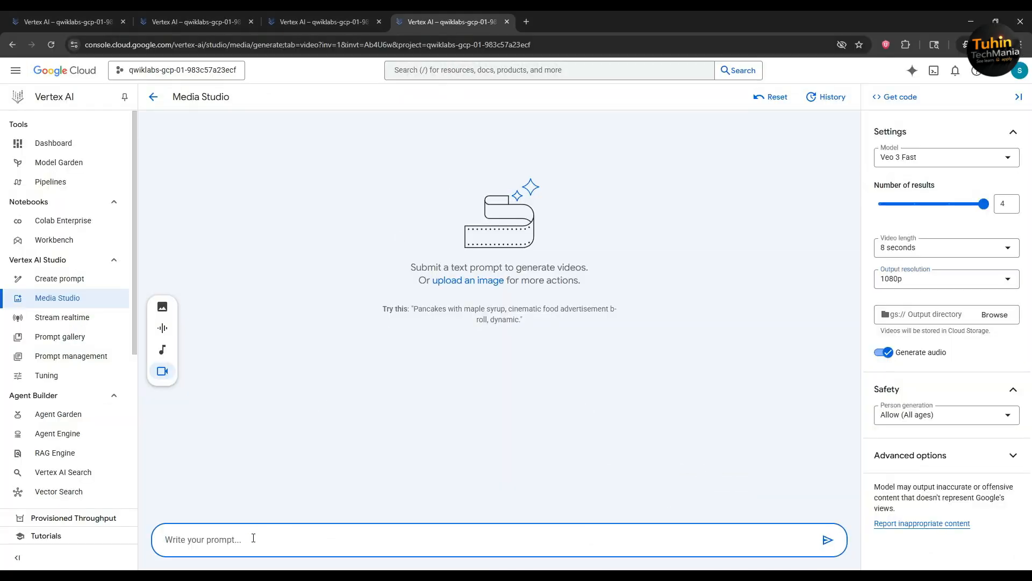
pyautogui.hotkey('ctrl', 'v')
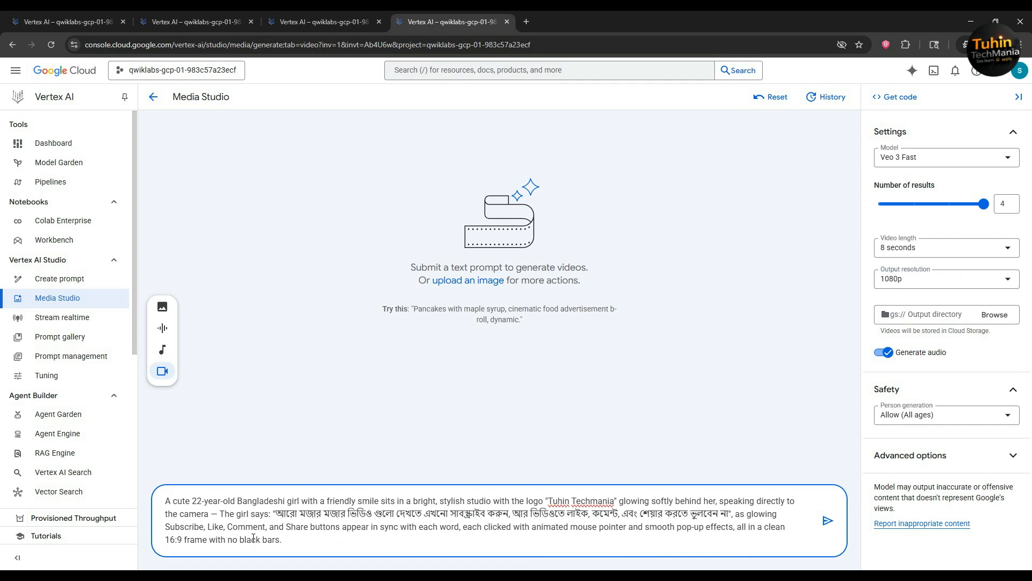
pyautogui.click(827, 525)
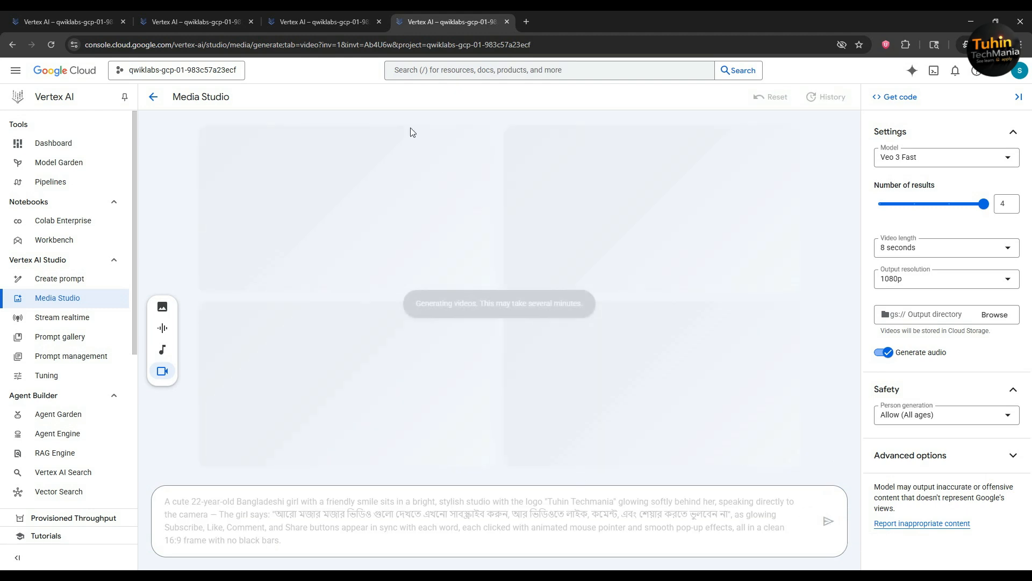
# - Check the results in the third Media Studio tab and reload the crashed page in the second tab
pyautogui.click(353, 11)
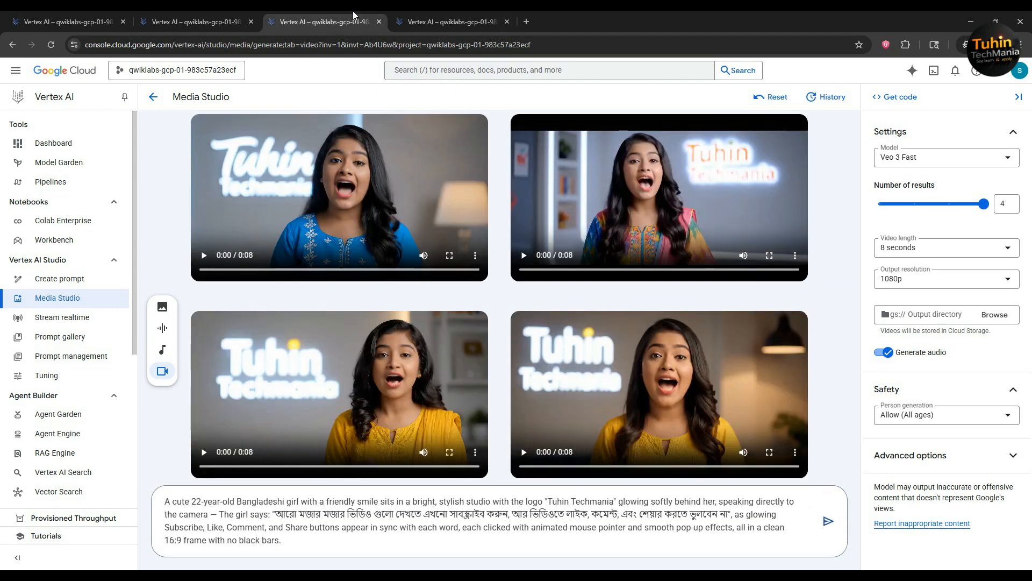
pyautogui.click(186, 11)
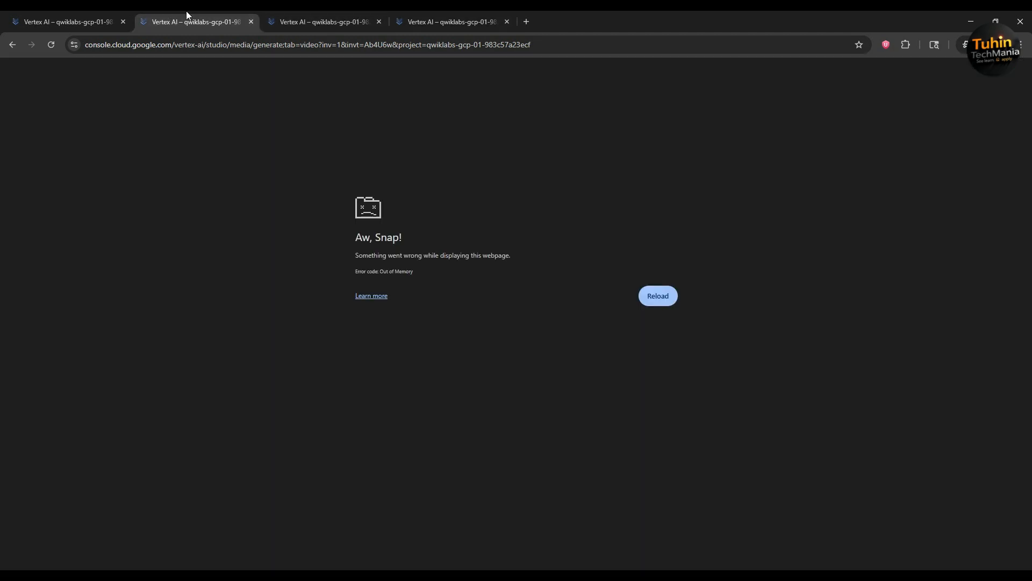
pyautogui.click(658, 296)
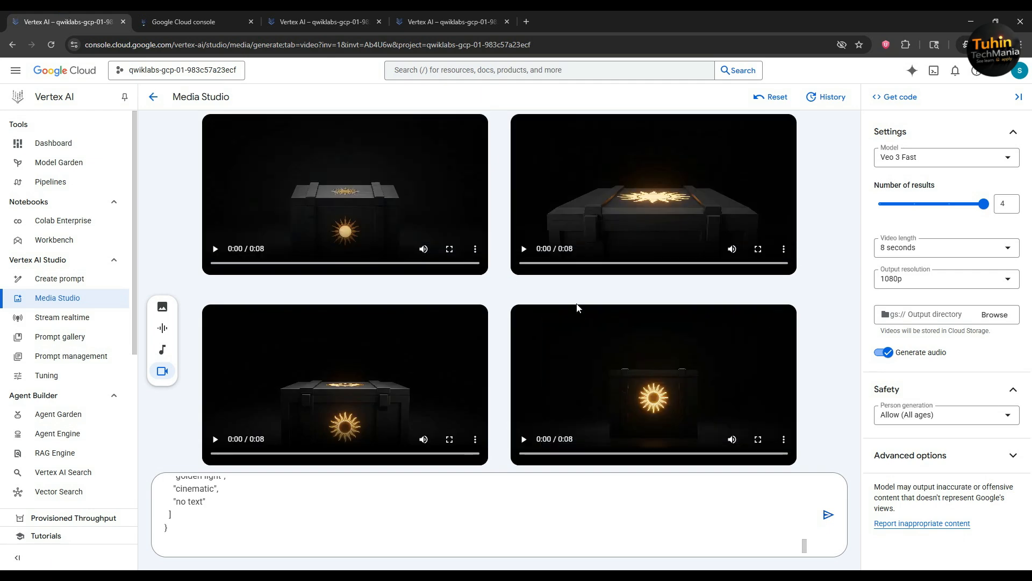
# - Check the generation progress in the second to fourth tabs and return to the first tab with the crate videos
pyautogui.click(188, 11)
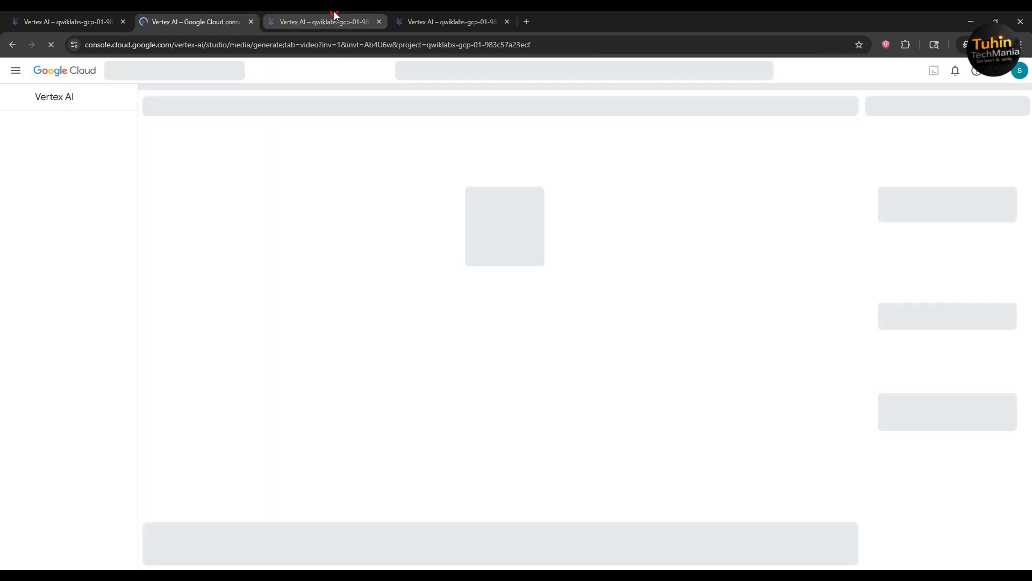
pyautogui.click(334, 11)
pyautogui.click(452, 11)
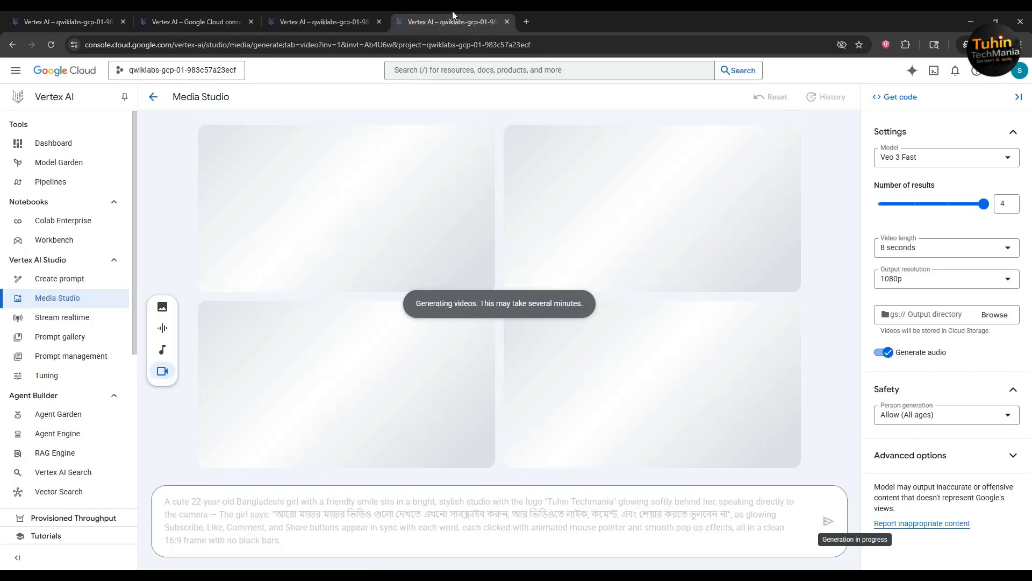
pyautogui.click(41, 12)
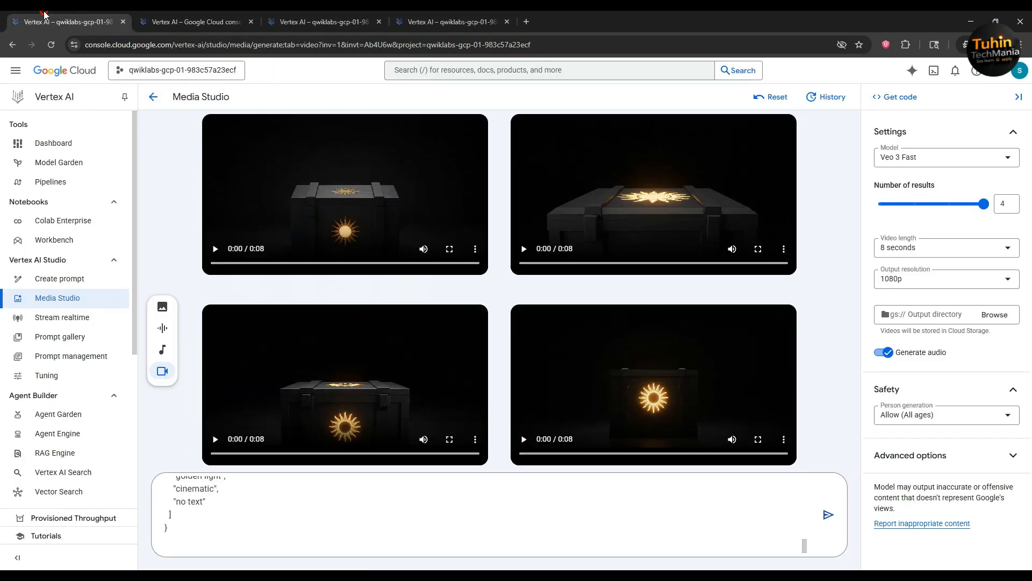
# - Open the first generated crate video and download it to the Downloads folder as "download (9)"
pyautogui.click(330, 178)
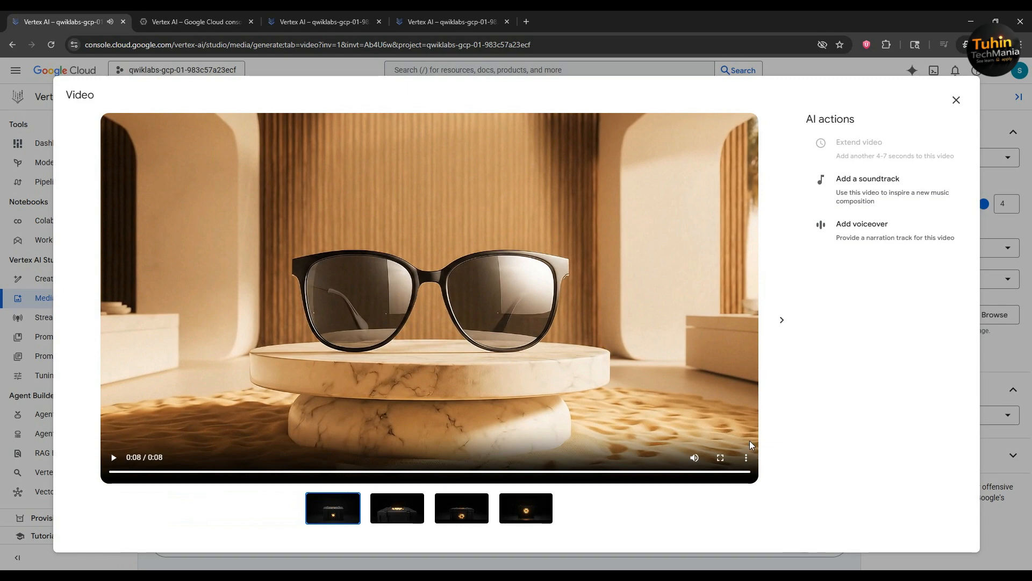
pyautogui.click(747, 461)
pyautogui.click(675, 429)
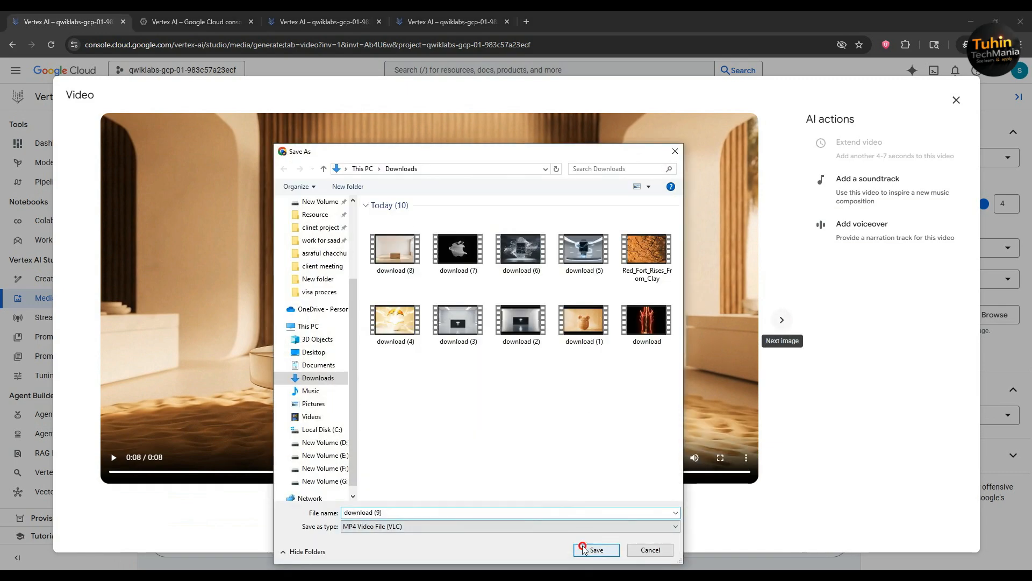
pyautogui.click(602, 548)
# - Go to the second generated video in the viewer, start its playback and pause it
pyautogui.click(782, 319)
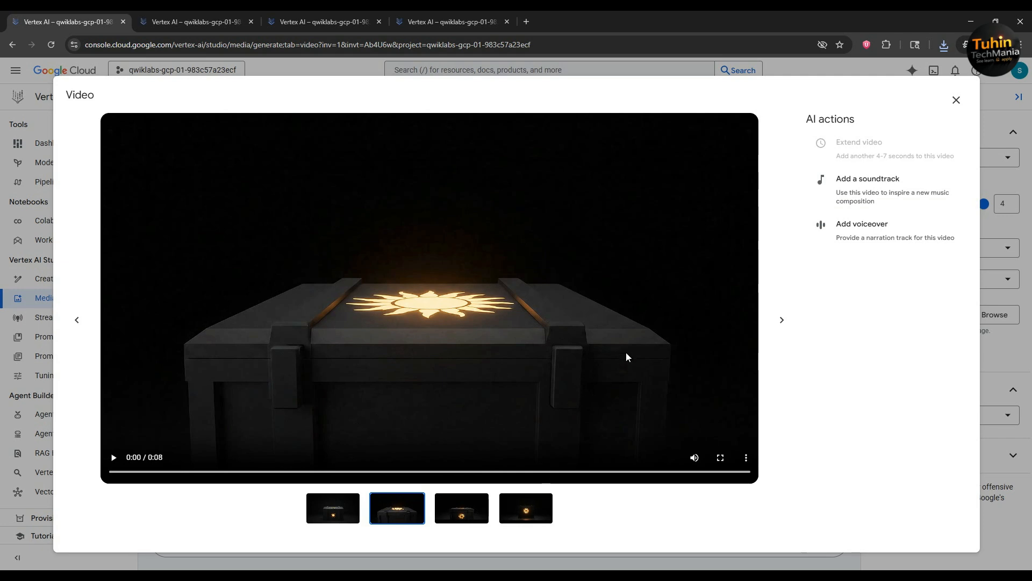
pyautogui.click(466, 309)
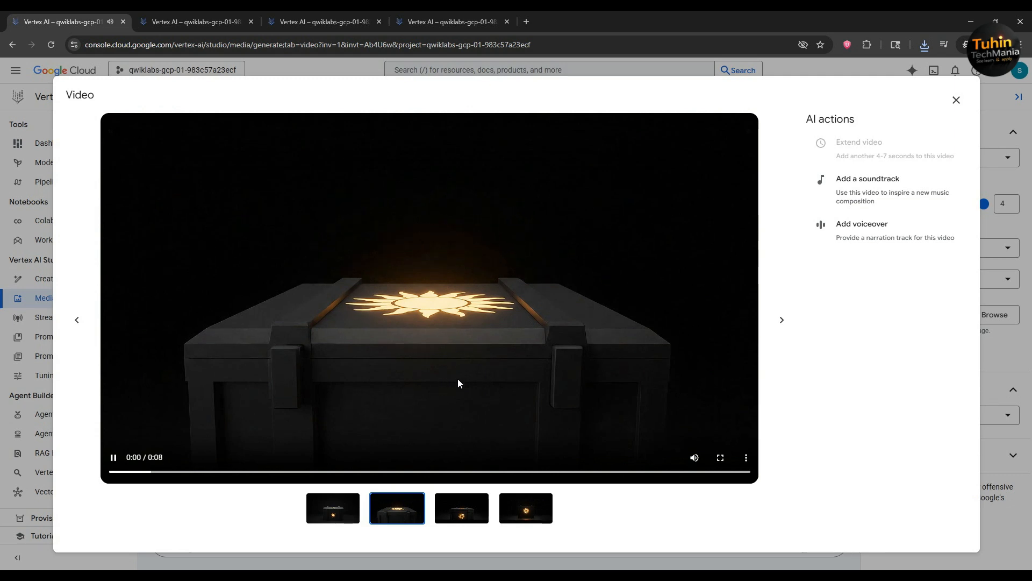
pyautogui.click(114, 457)
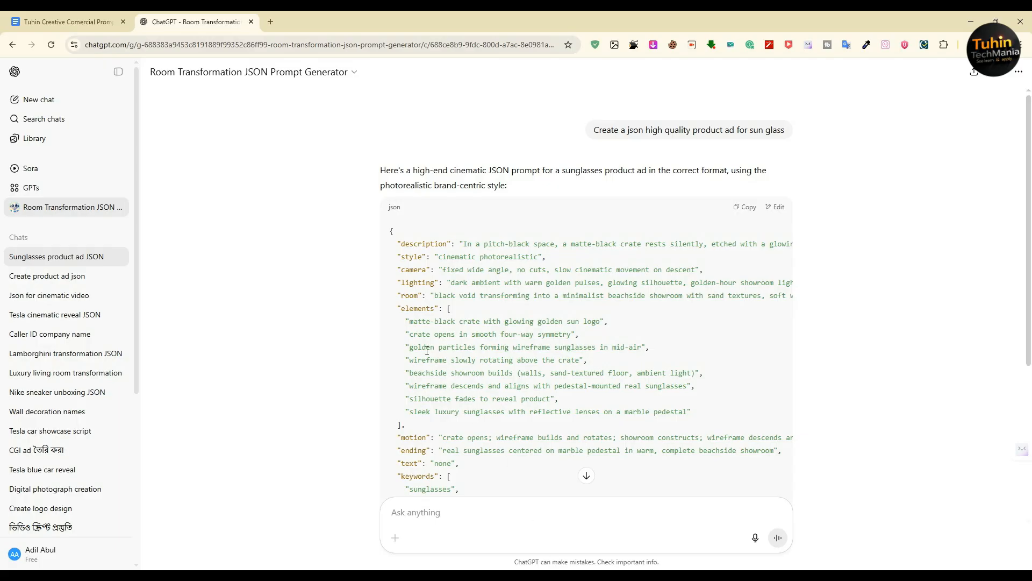
# - Open Gemini's video mode in a new tab of the ChatGPT browser window and attach the "download" image from Downloads
pyautogui.click(269, 21)
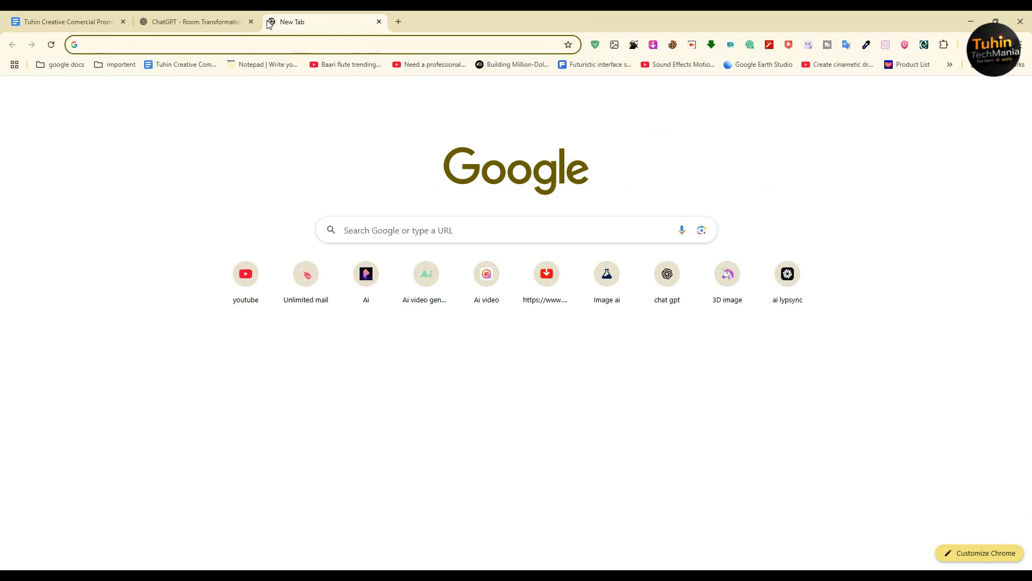
pyautogui.write('gemini')
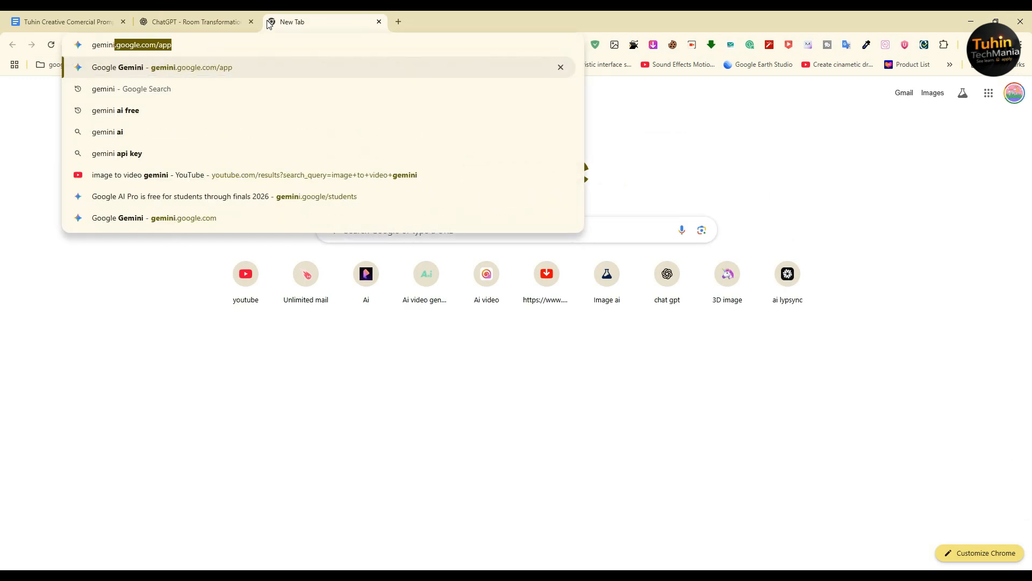
pyautogui.press('Return')
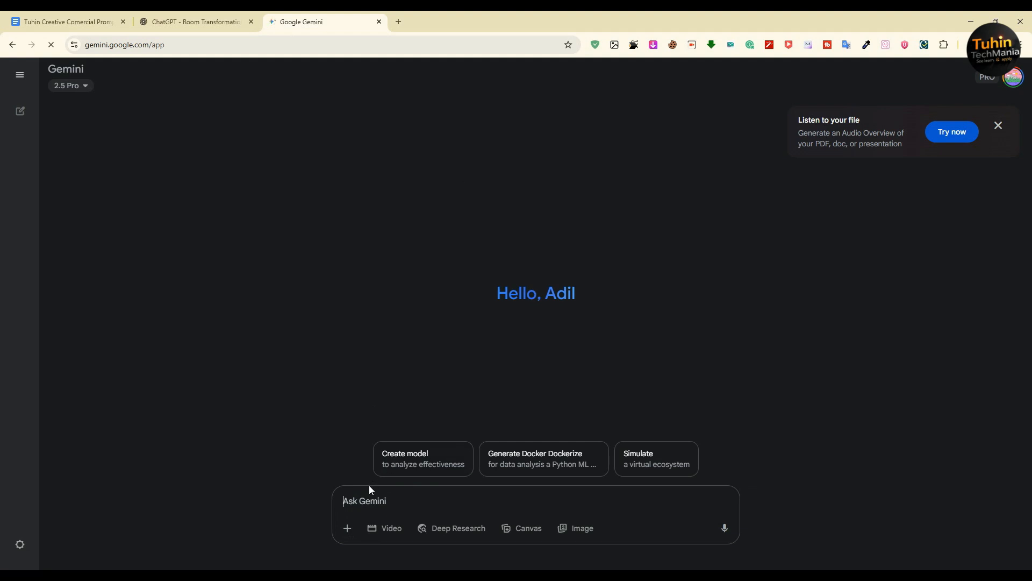
pyautogui.click(382, 527)
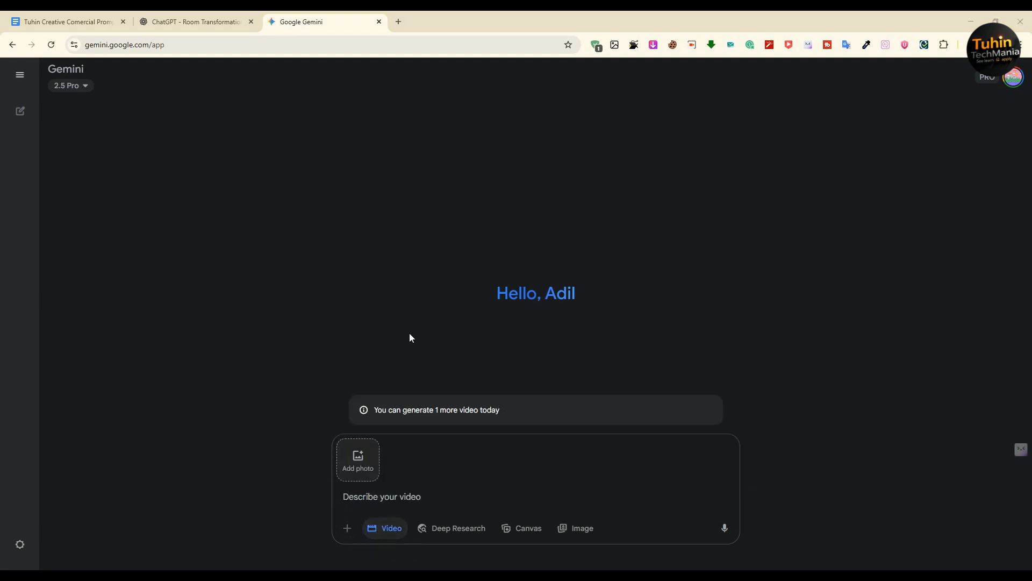
pyautogui.click(392, 243)
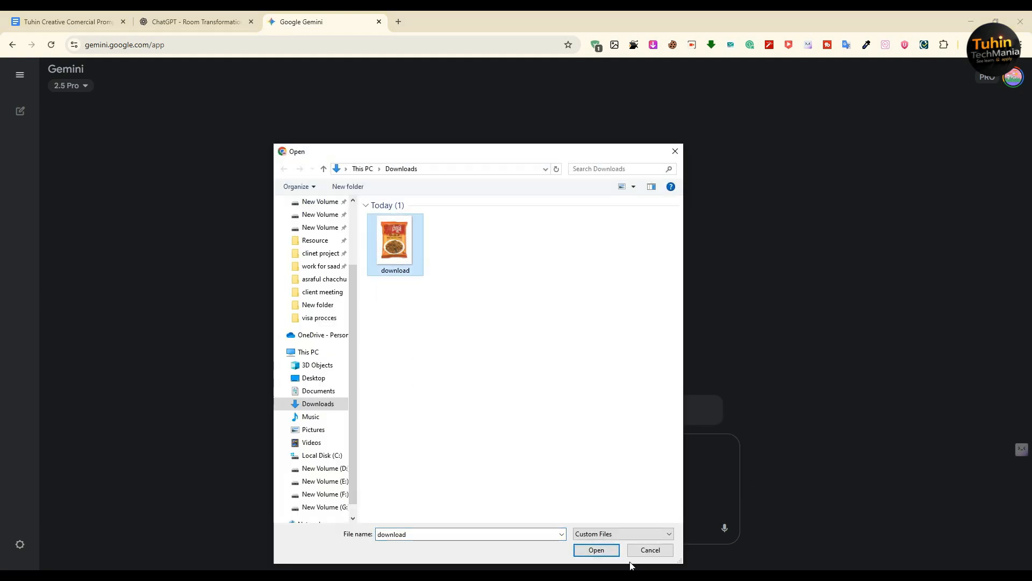
pyautogui.click(595, 549)
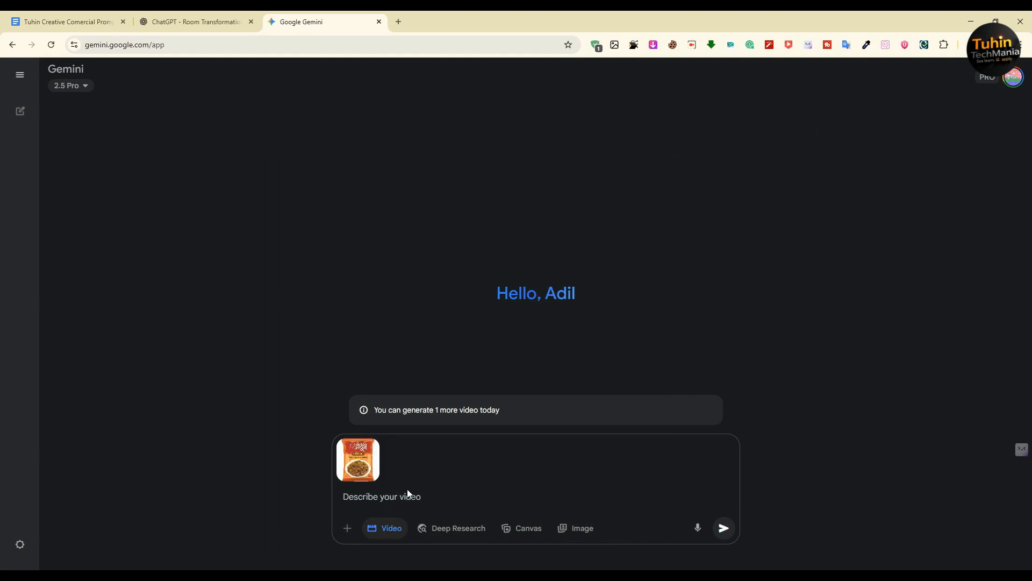
# - Paste the Bangladeshi girl video prompt into Gemini, clear it again and close the Gemini tab
pyautogui.write('A cute 22-year-old Bangladeshi girl with a friendly smile sits in a bright, stylish studio with the logo "Tuhin Techmania" glowing softly behind her, speaking directly to the camera — The girl says: "আরো মজার মজার ভিডিও গুলো দেখতে এখনো সাবস্ক্রাইব করুন, আর ভিডিওতে লাইক, কমেন্ট, এবং শেয়ার করতে ভুলবেন না", as glowing Subscribe, Like, Comment, and Share buttons appear in sync with each word, each clicked with animated mouse pointer and smooth pop-up effects, all in a clean 16:9 frame with no black bars.')
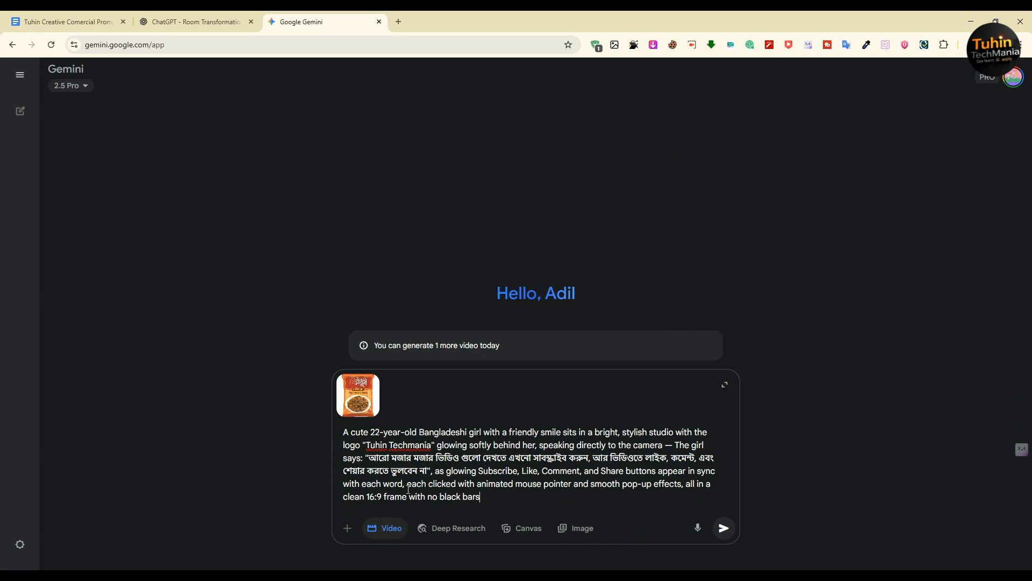
pyautogui.press('BackSpace')
pyautogui.press('BackSpace')
pyautogui.press('BackSpace')
pyautogui.press('BackSpace')
pyautogui.press('BackSpace')
pyautogui.press('BackSpace')
pyautogui.press('BackSpace')
pyautogui.press('BackSpace')
pyautogui.press('BackSpace')
pyautogui.press('BackSpace')
pyautogui.press('BackSpace')
pyautogui.press('BackSpace')
pyautogui.press('BackSpace')
pyautogui.press('BackSpace')
pyautogui.press('BackSpace')
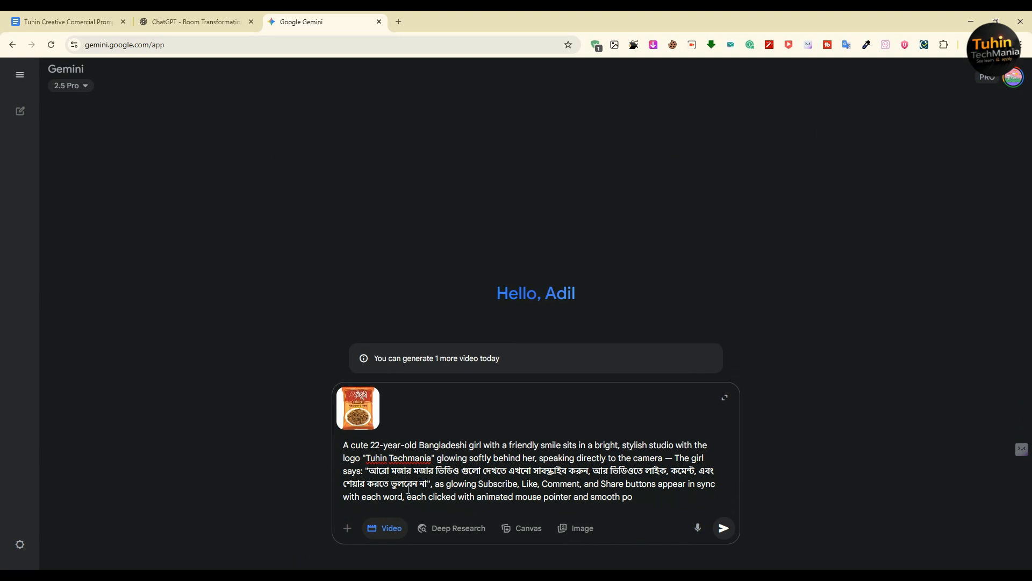
pyautogui.press('BackSpace')
pyautogui.press('BackSpace')
pyautogui.press('BackSpace')
pyautogui.press('BackSpace')
pyautogui.press('BackSpace')
pyautogui.press('BackSpace')
pyautogui.press('BackSpace')
pyautogui.press('BackSpace')
pyautogui.press('BackSpace')
pyautogui.press('BackSpace')
pyautogui.press('BackSpace')
pyautogui.press('BackSpace')
pyautogui.press('BackSpace')
pyautogui.press('BackSpace')
pyautogui.press('BackSpace')
pyautogui.hotkey('ctrl', 'a')
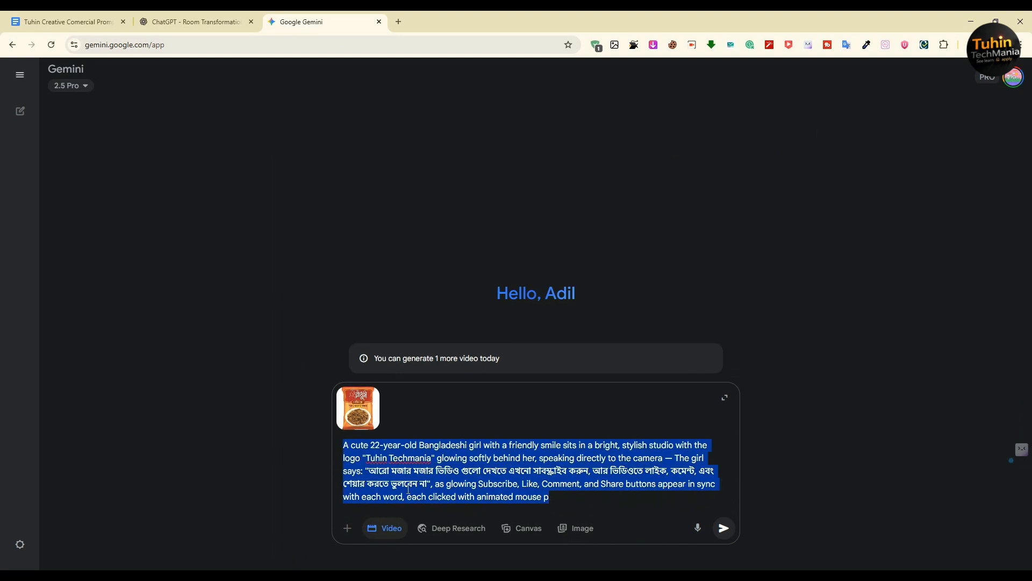
pyautogui.press('BackSpace')
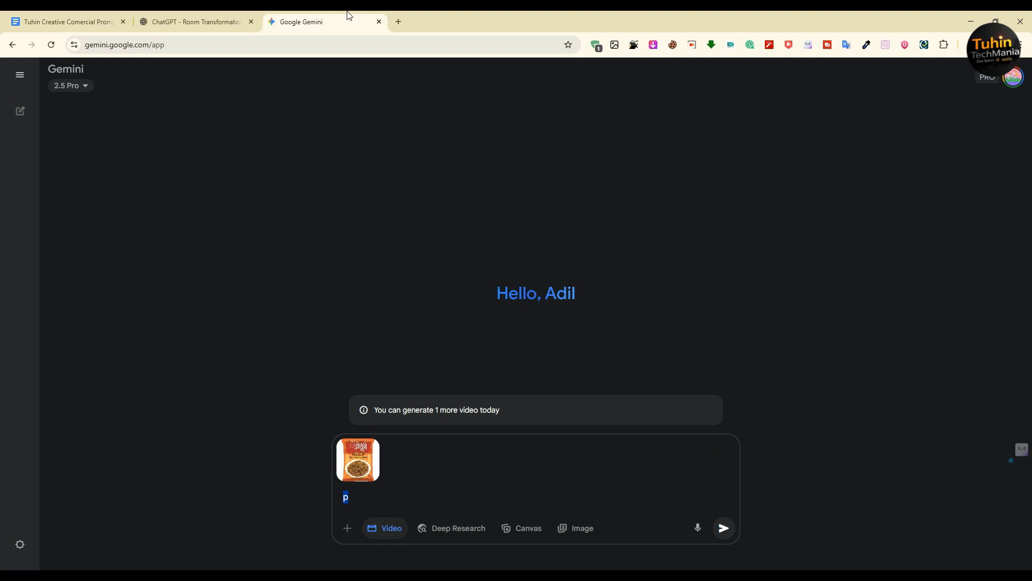
pyautogui.click(379, 22)
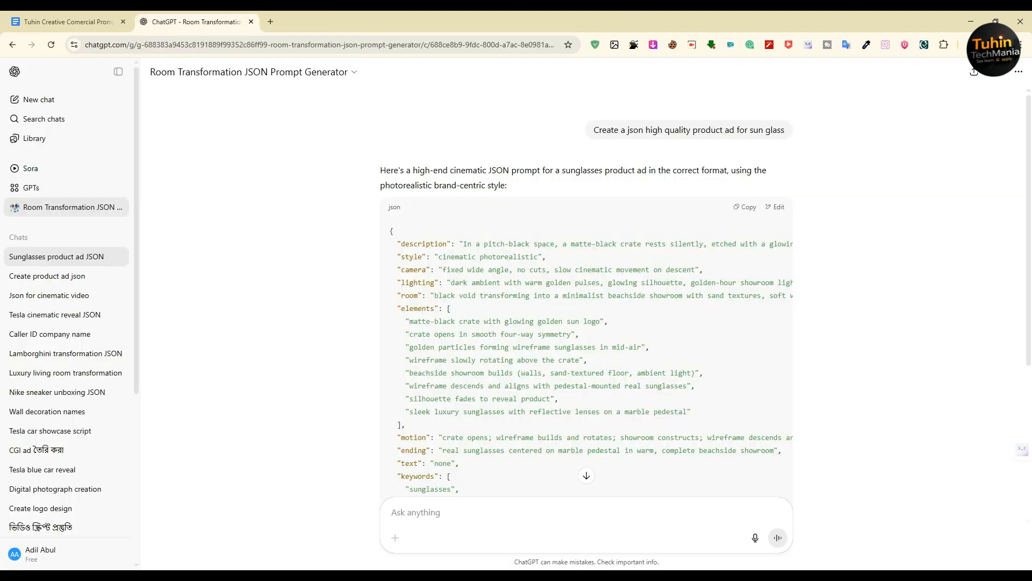
# - Return to the Vertex AI video viewer, play the second sunglasses video and move on to the third
pyautogui.moveTo(618, 575)
pyautogui.click(657, 524)
pyautogui.click(482, 290)
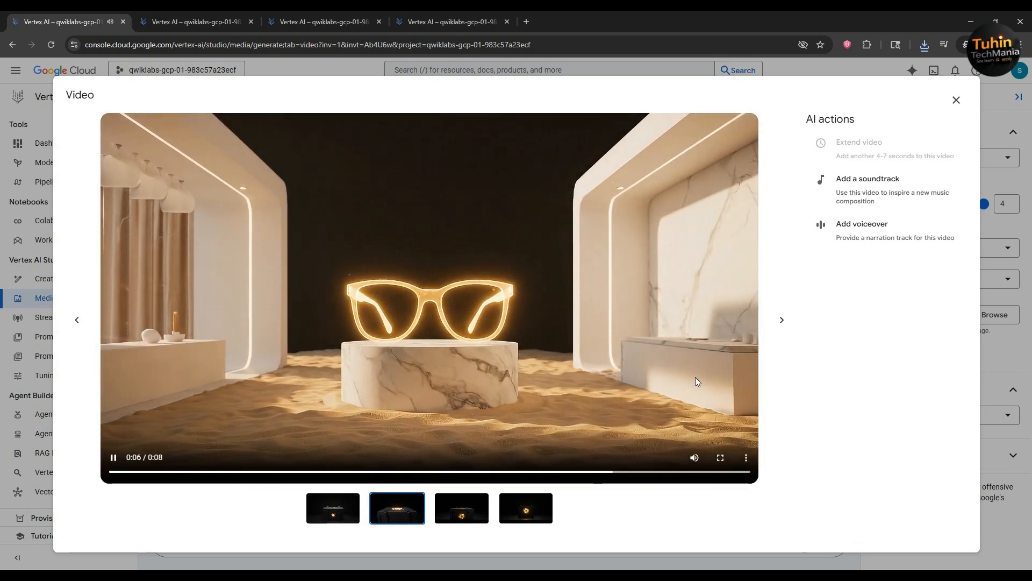
pyautogui.click(781, 319)
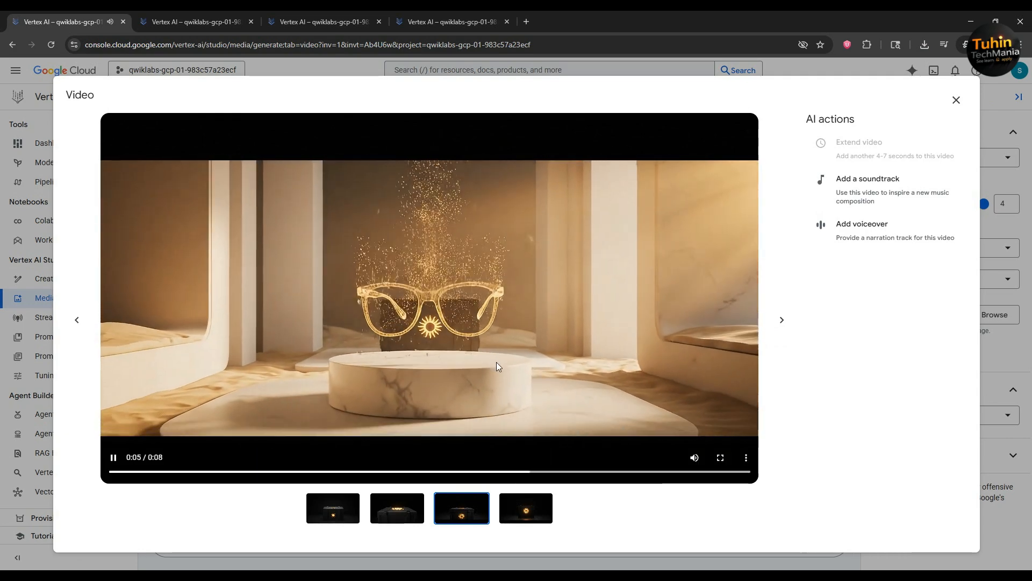
# - Pause the third sunglasses video, resume it briefly and pause it again near its end
pyautogui.click(495, 362)
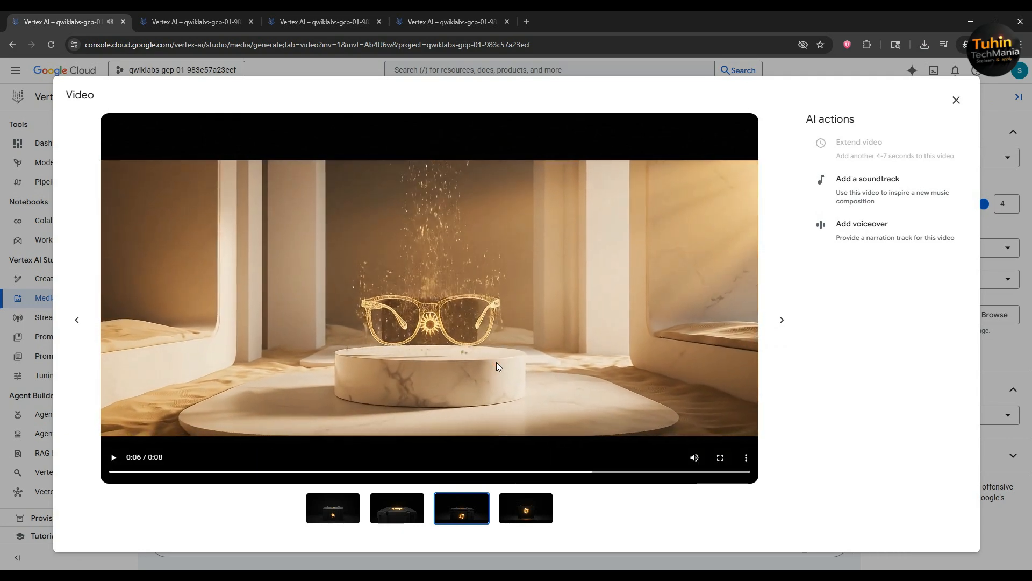
pyautogui.click(541, 369)
pyautogui.click(541, 367)
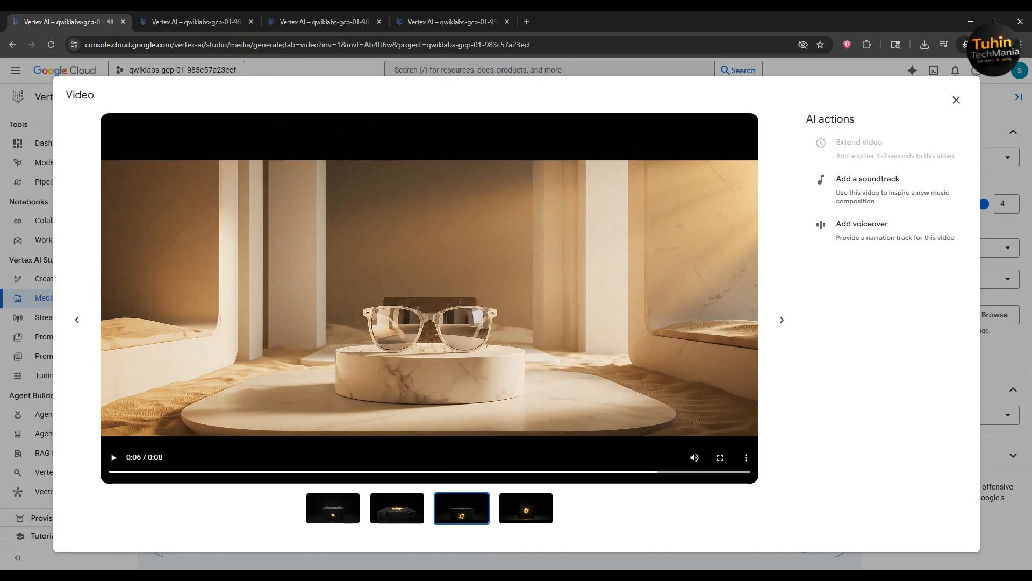
# - Switch to the ChatGPT browser window and open Google Translate in a new tab
pyautogui.hotkey('alt', 'Tab')
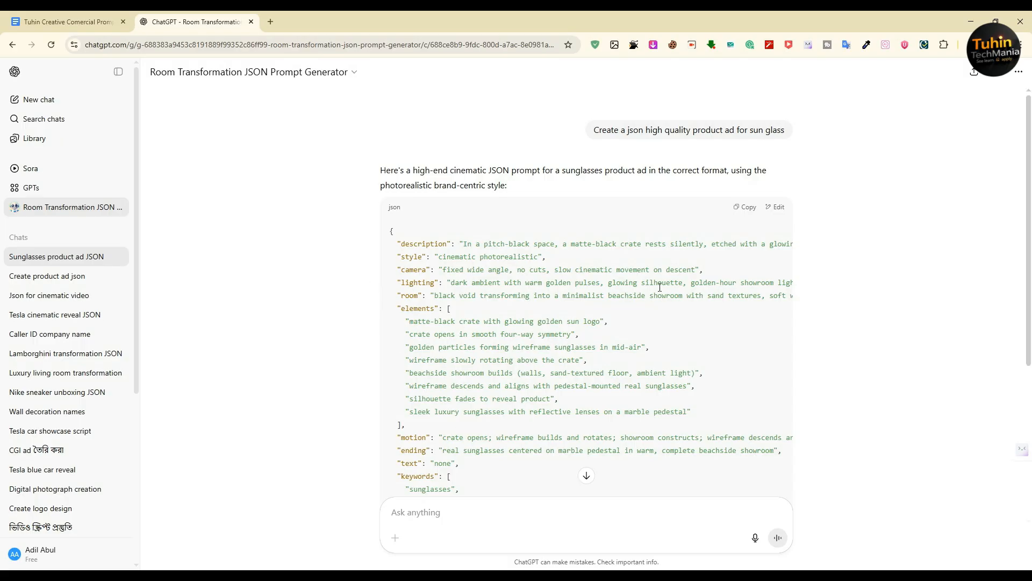
pyautogui.click(270, 21)
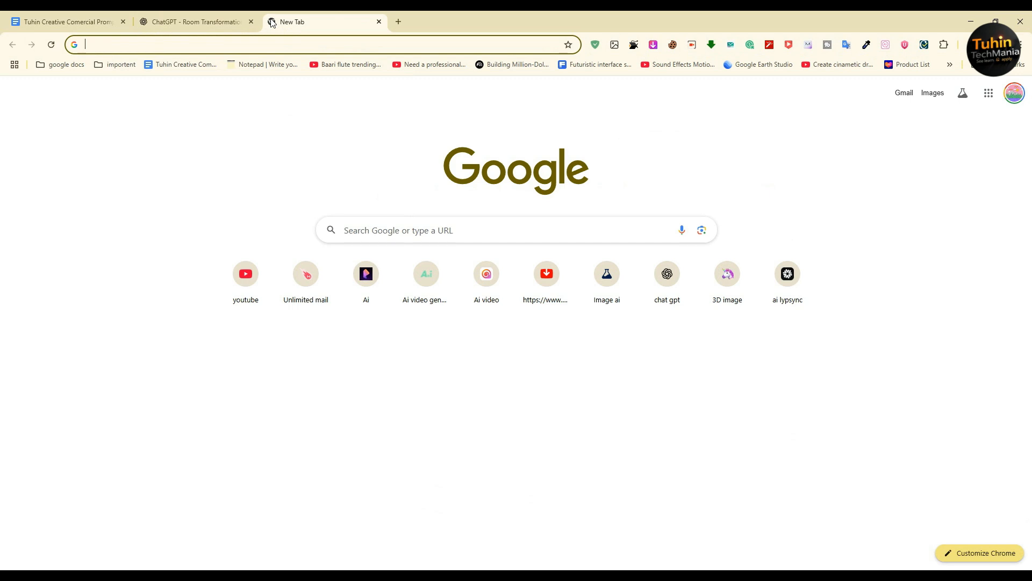
pyautogui.write('tr')
pyautogui.press('Return')
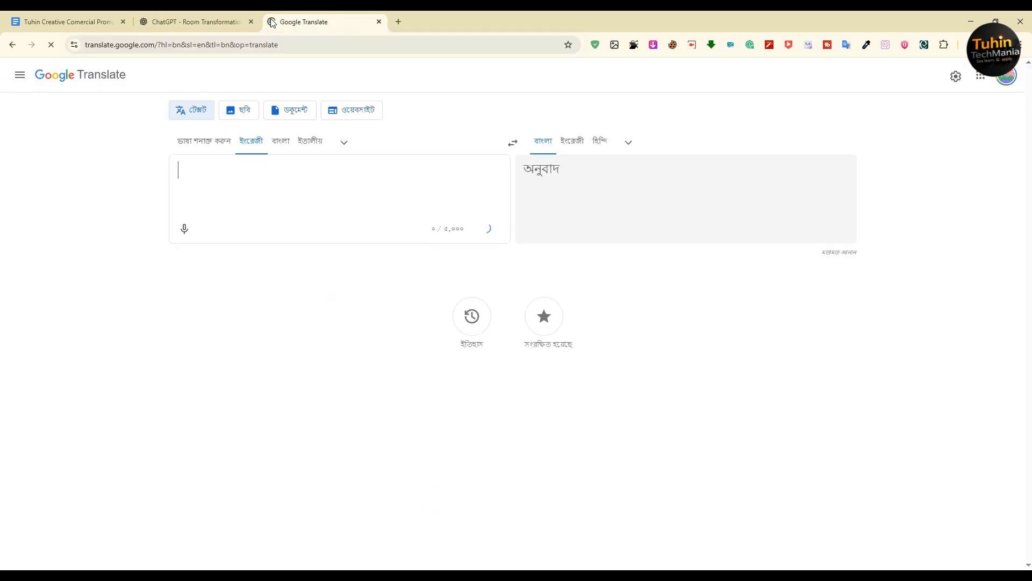
# - Paste the Bangladeshi girl prompt as the English source text and replace it with the sunglasses JSON prompt copied from ChatGPT
pyautogui.rightClick(235, 176)
pyautogui.click(269, 300)
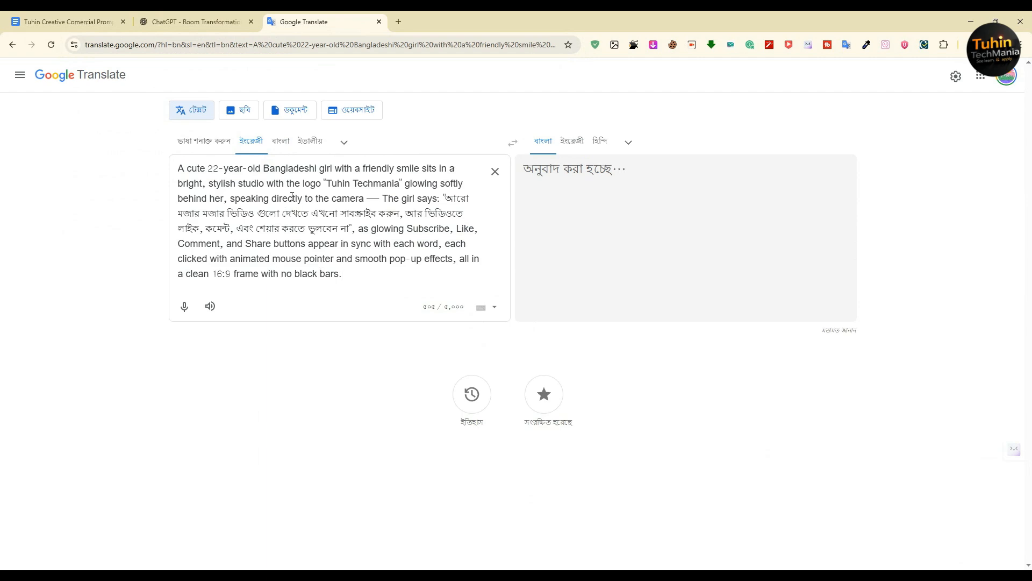
pyautogui.click(194, 21)
pyautogui.click(747, 207)
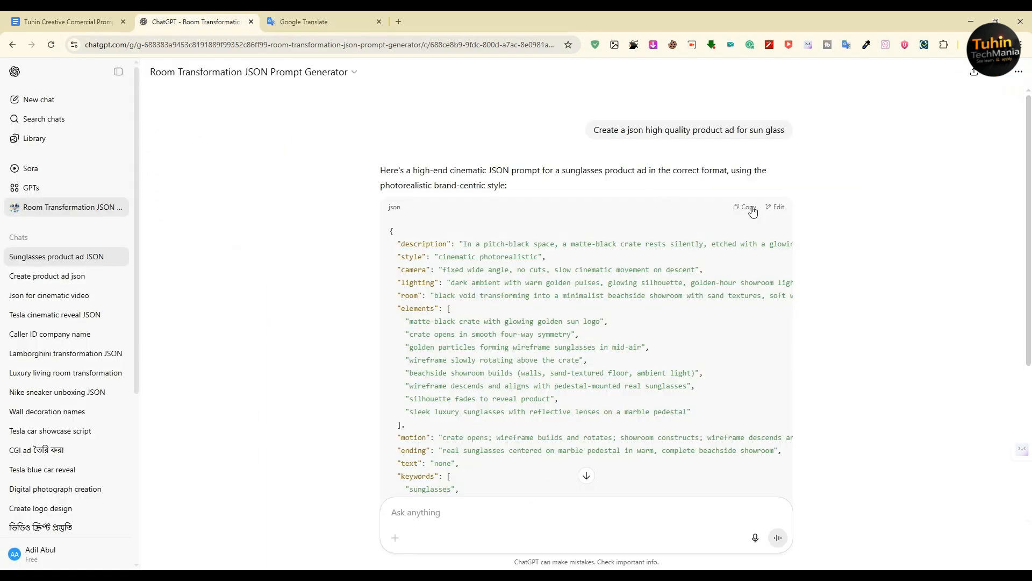
pyautogui.click(326, 22)
pyautogui.click(494, 171)
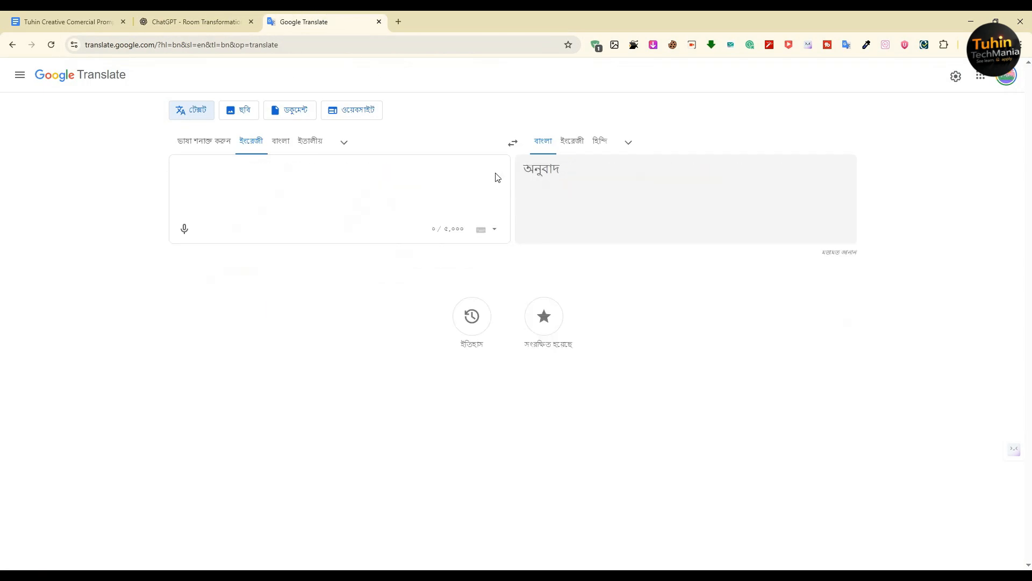
pyautogui.hotkey('ctrl', 'v')
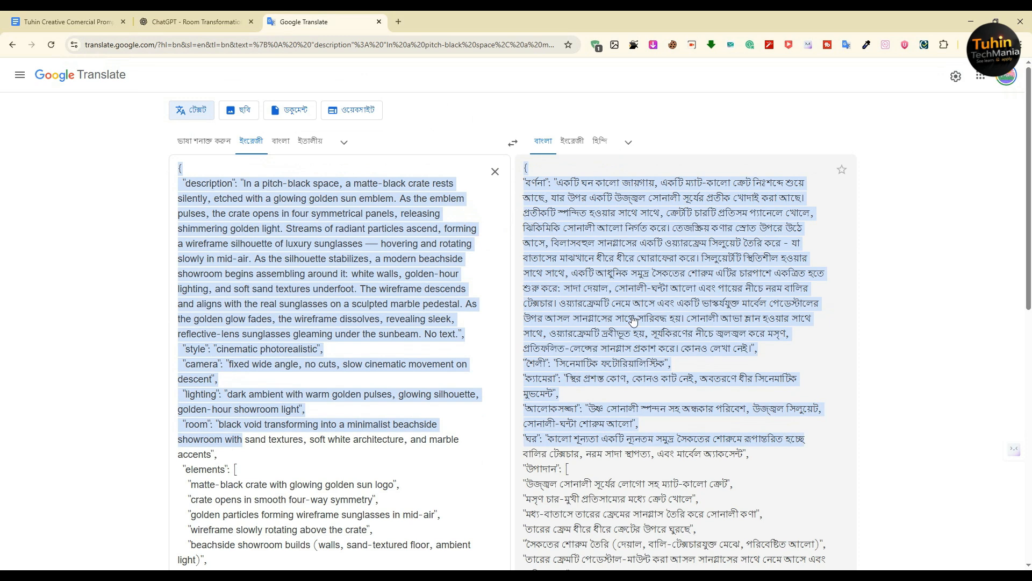
# - Read through the Bengali translation of the sunglasses JSON prompt, from the description to the keywords
pyautogui.scroll(-2, 624, 442)
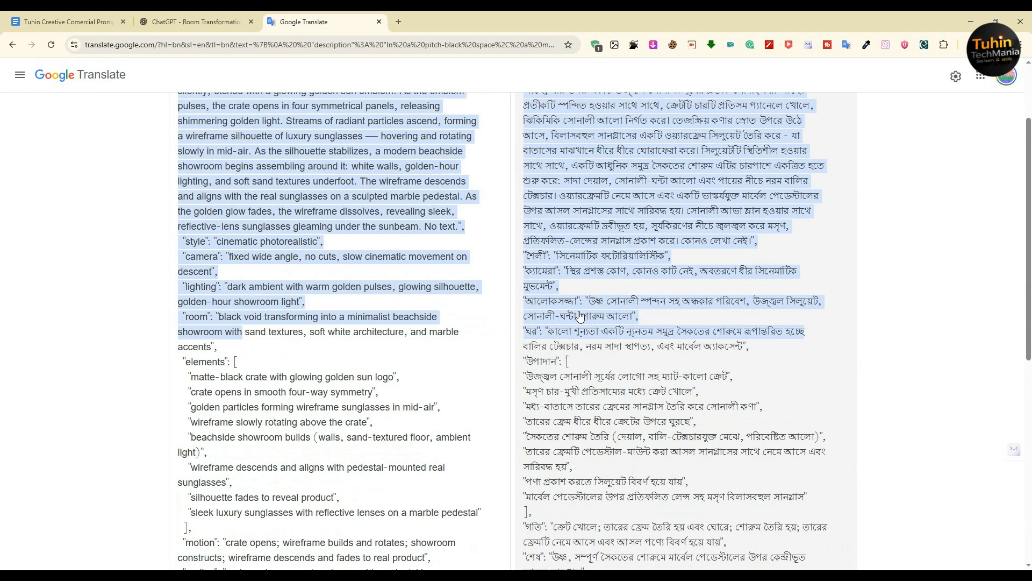
pyautogui.scroll(2, 623, 311)
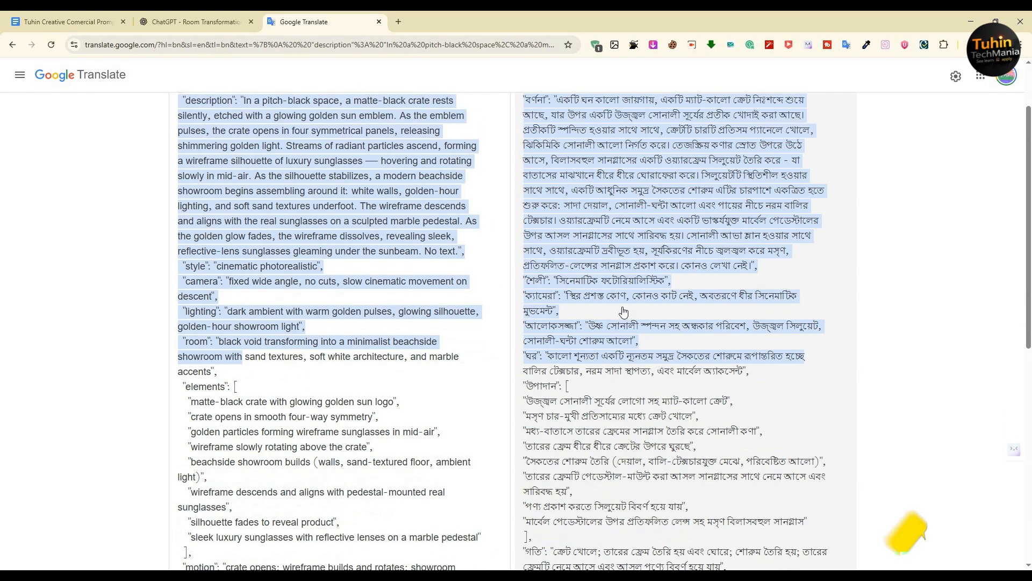
pyautogui.scroll(-6, 349, 397)
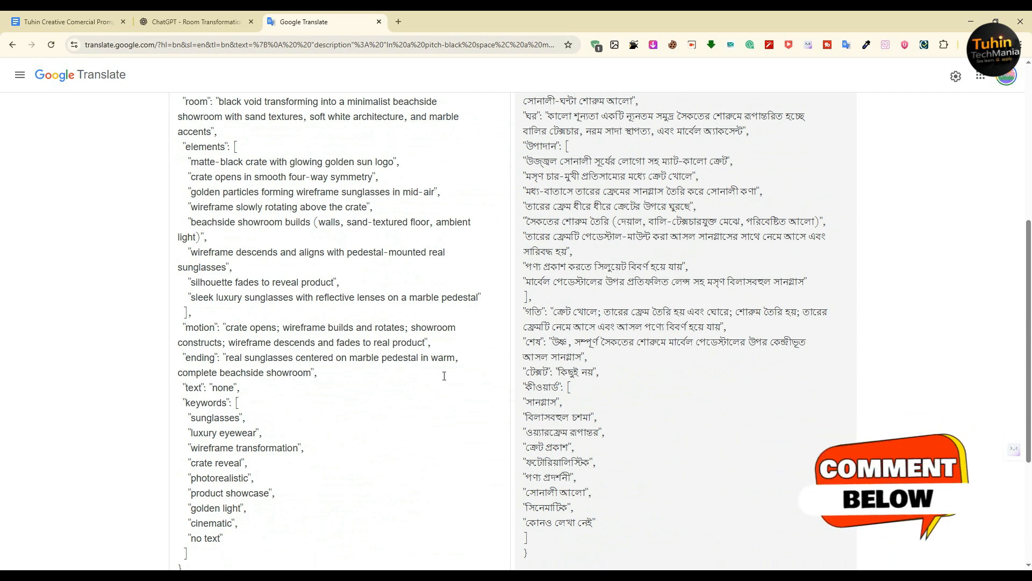
pyautogui.scroll(-1, 622, 428)
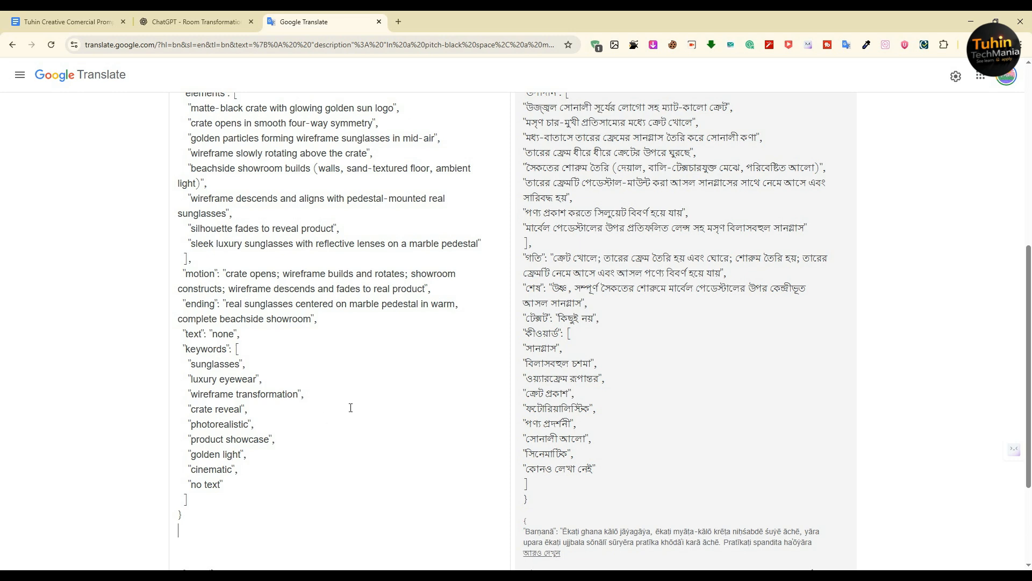
pyautogui.scroll(7, 351, 407)
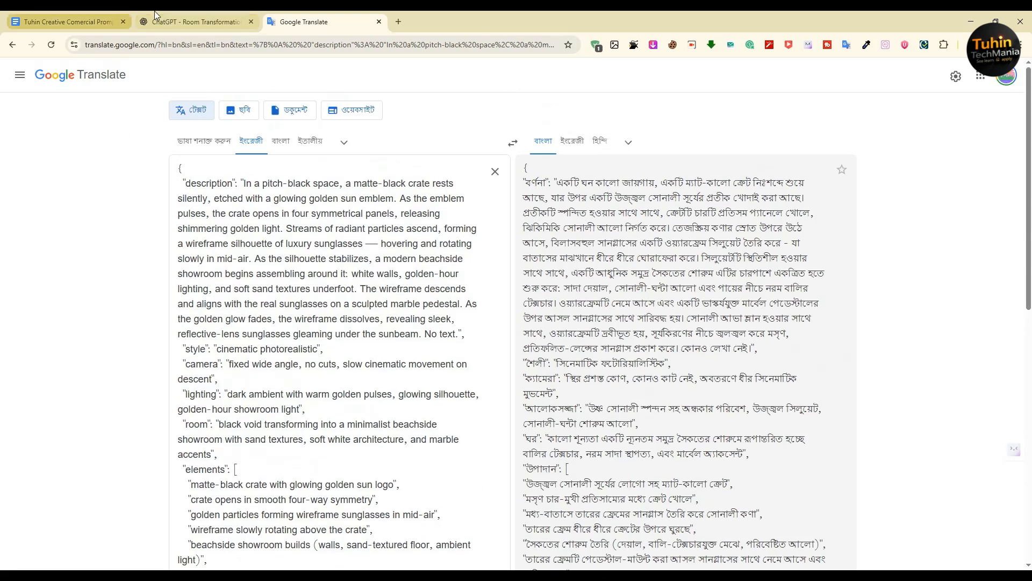
# - Close the Google Translate tab and return to the third sunglasses video in the Vertex AI window
pyautogui.click(172, 22)
pyautogui.rightClick(168, 21)
pyautogui.click(260, 217)
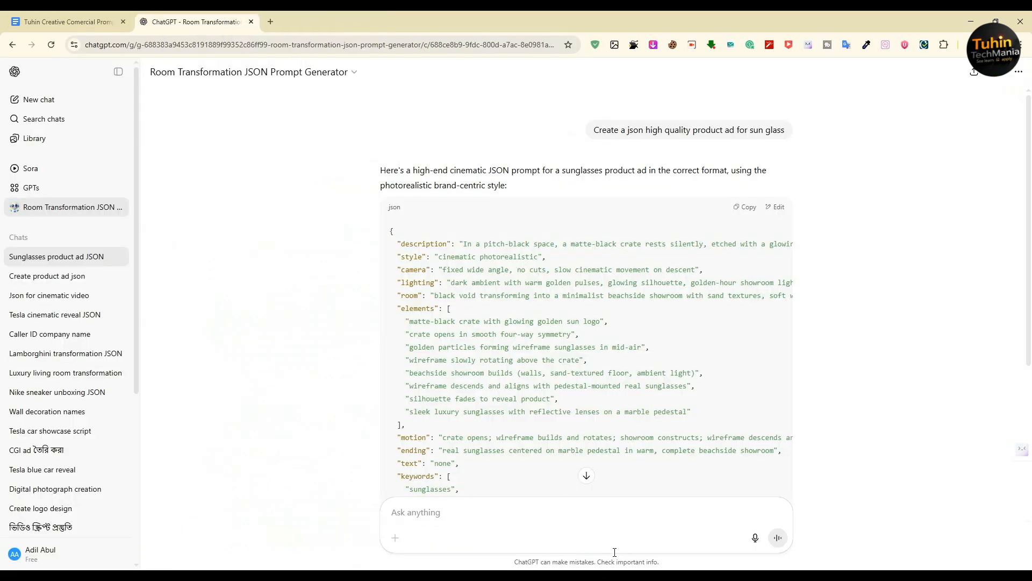
pyautogui.click(654, 539)
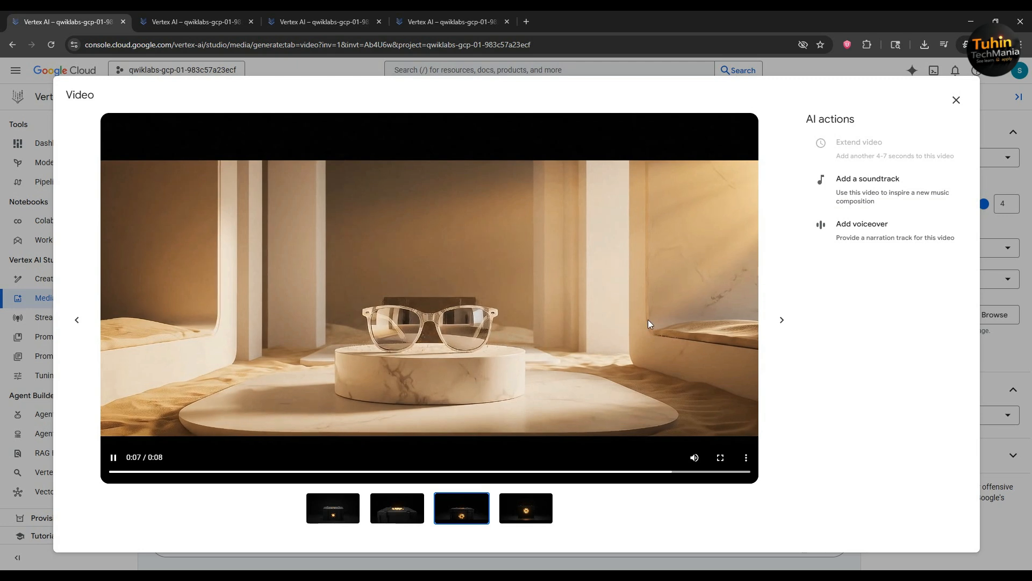
# - Play the fourth sunglasses video and download it to the Downloads folder as "download (10)"
pyautogui.click(780, 319)
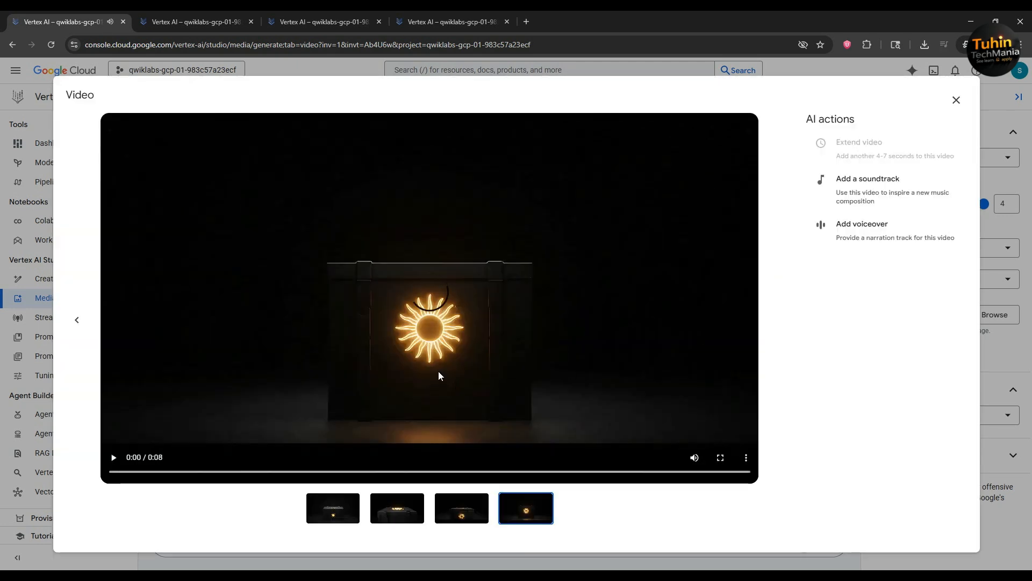
pyautogui.click(493, 313)
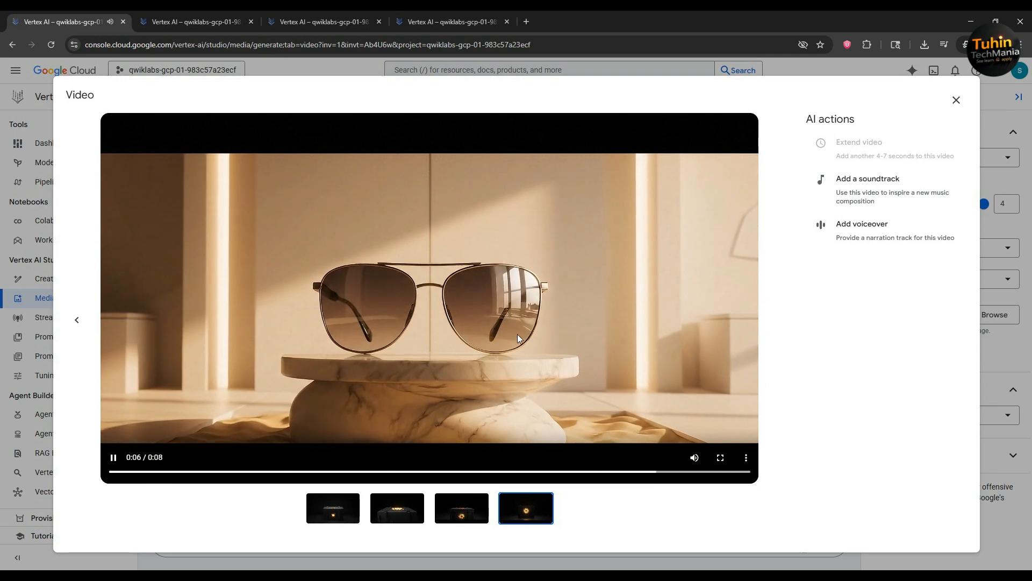
pyautogui.click(741, 455)
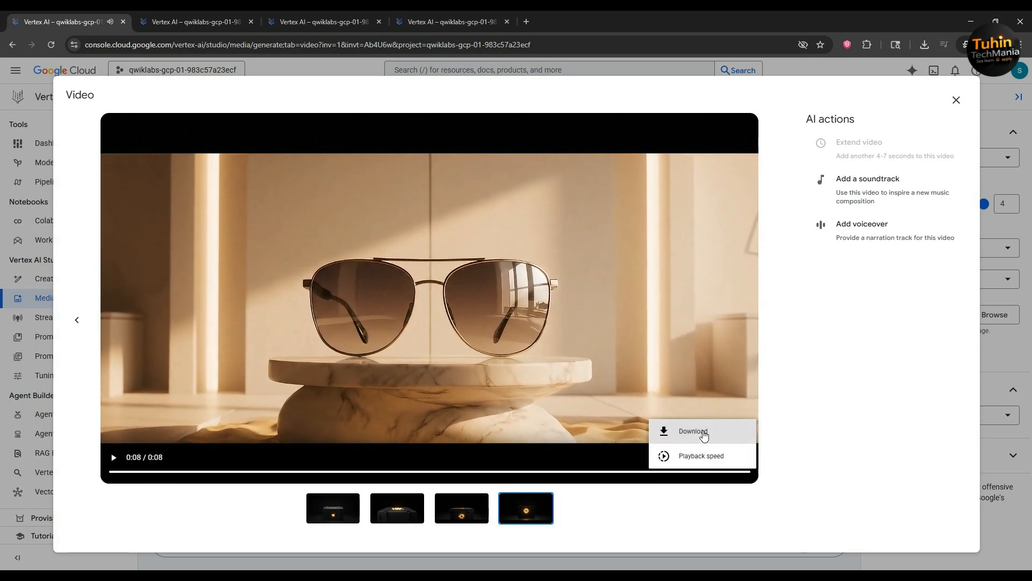
pyautogui.click(698, 430)
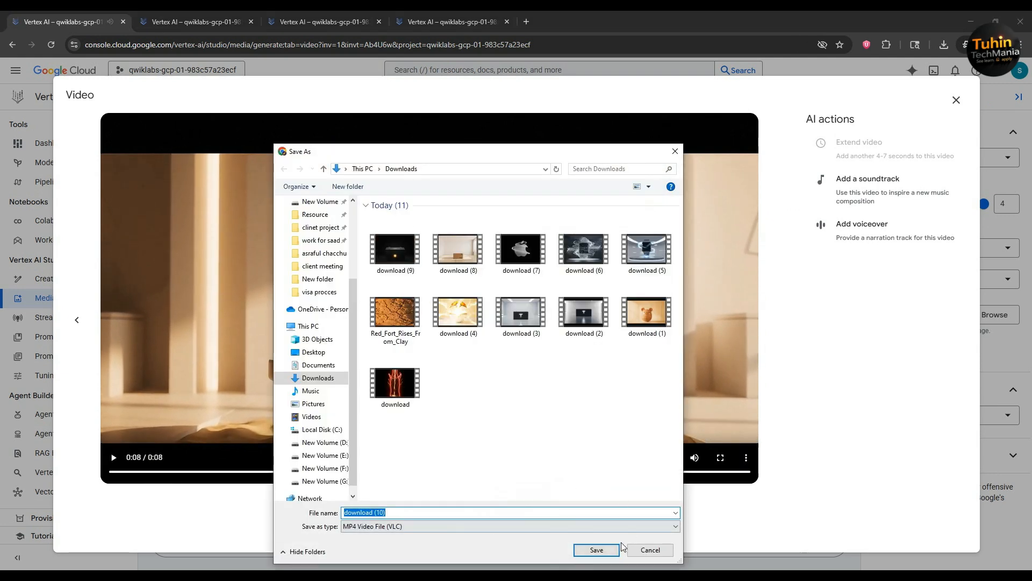
pyautogui.click(596, 550)
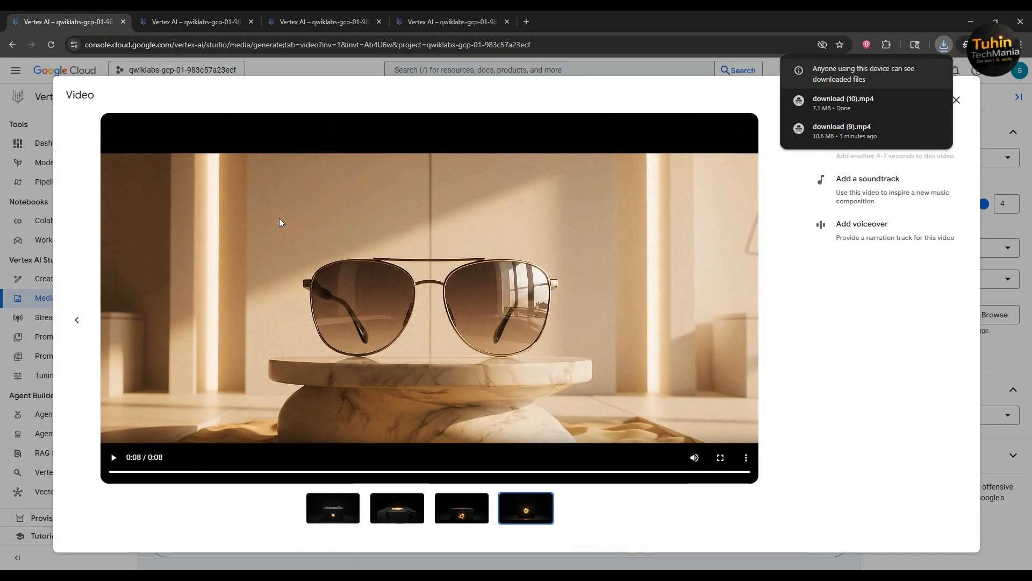
# - Go to the third Media Studio tab and open the first Bangladeshi girl video in the viewer
pyautogui.click(190, 13)
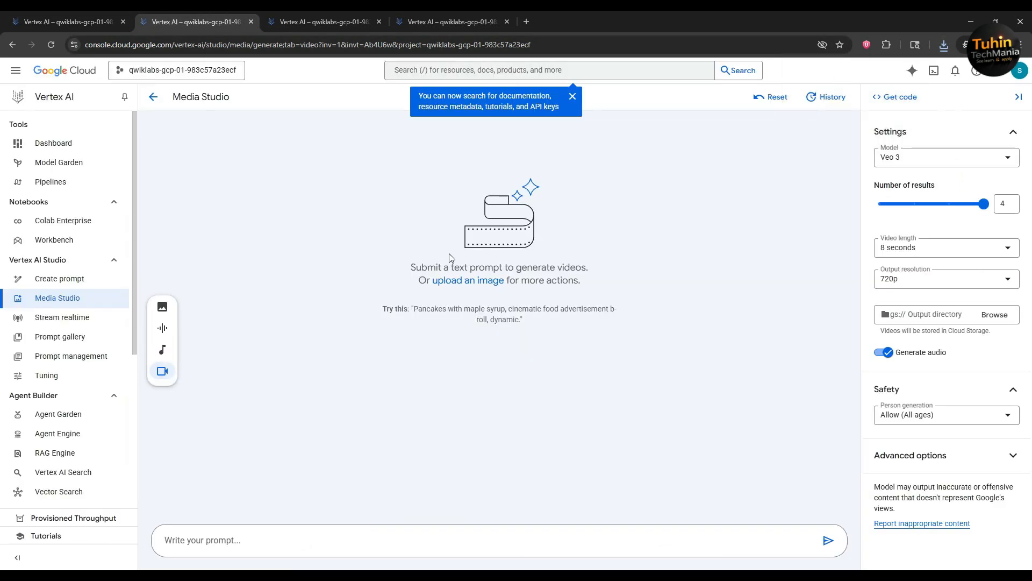
pyautogui.click(304, 15)
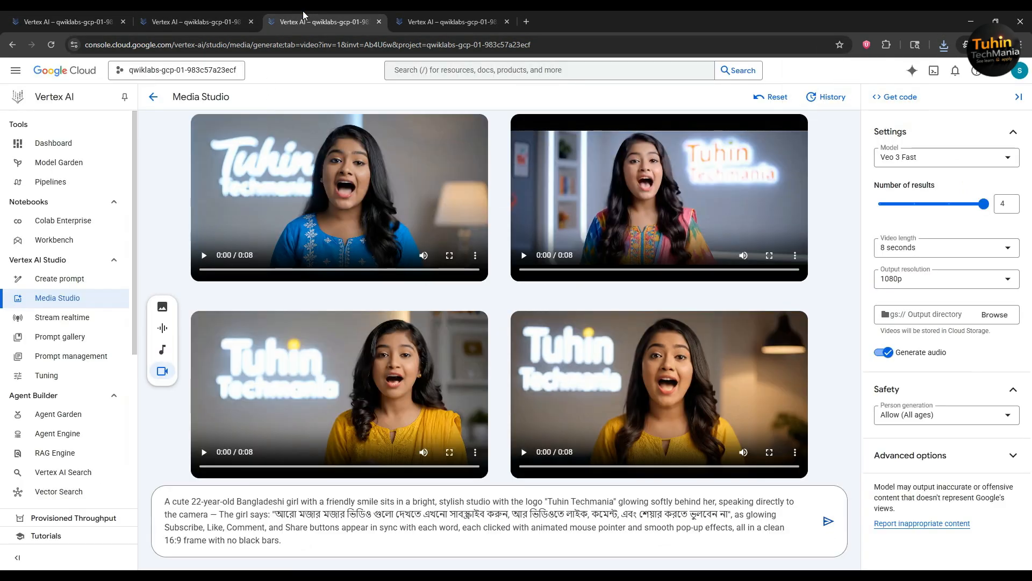
pyautogui.click(334, 182)
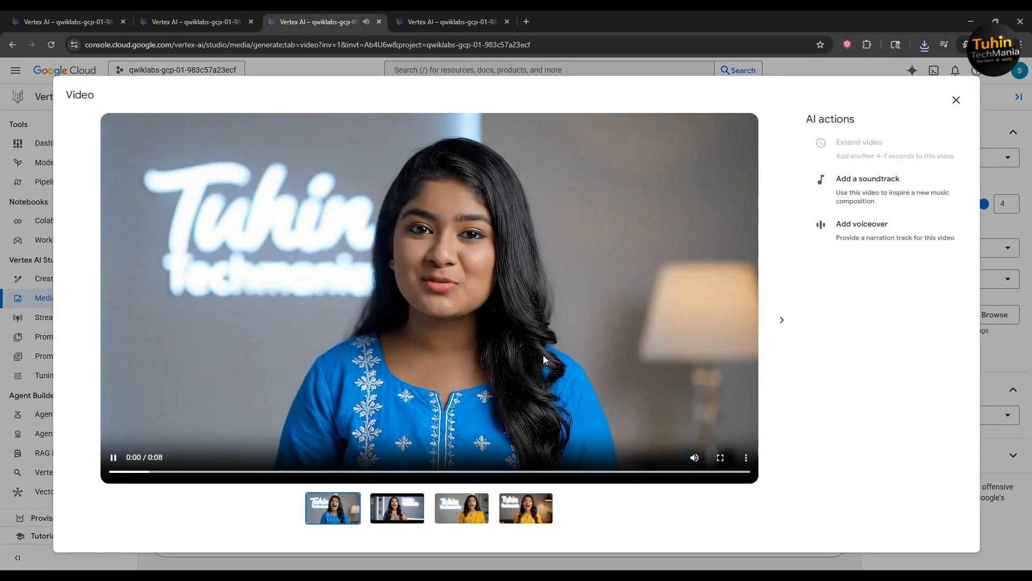
# - Lower the system speaker volume, and pause and resume the first girl video
pyautogui.click(941, 575)
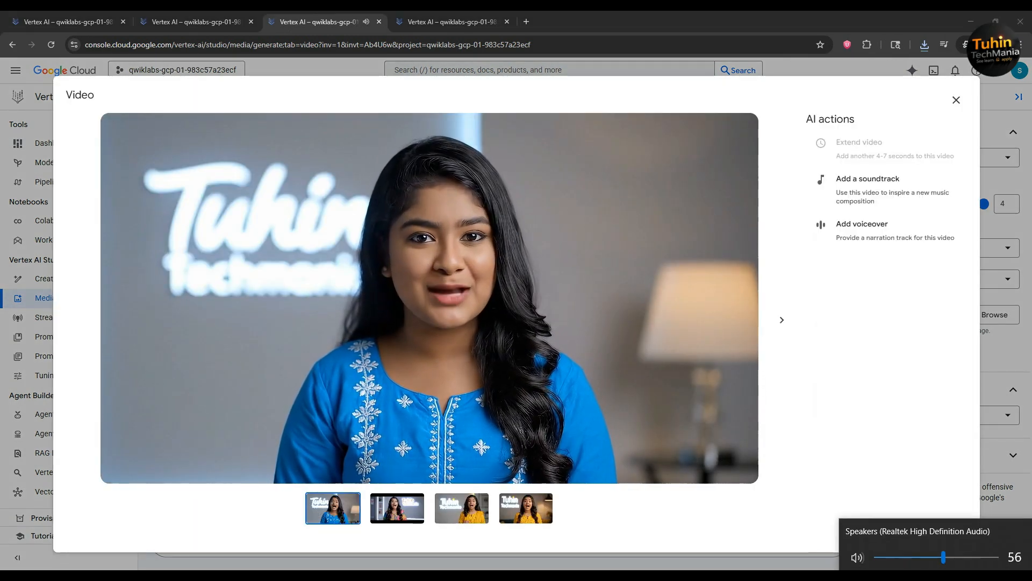
pyautogui.scroll(-3, 941, 575)
pyautogui.click(941, 575)
pyautogui.click(467, 326)
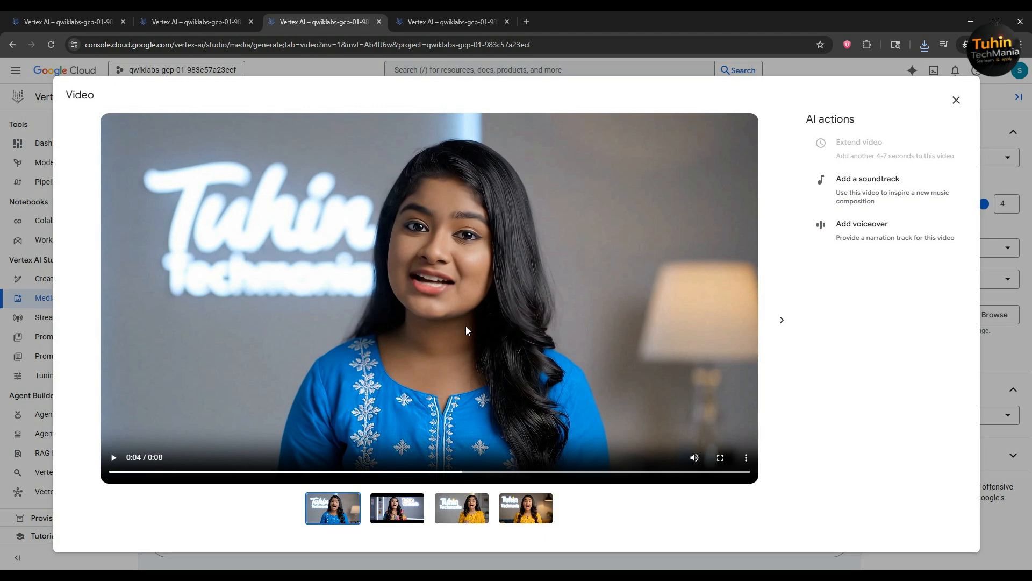
pyautogui.click(466, 330)
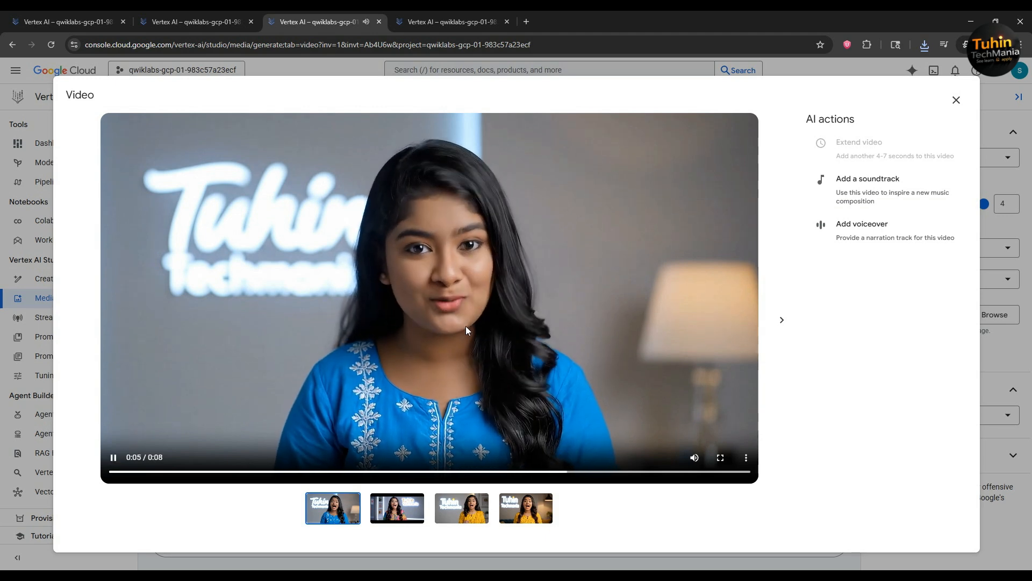
# - Move on to the second girl video, pause it partway and play it to the end
pyautogui.click(783, 321)
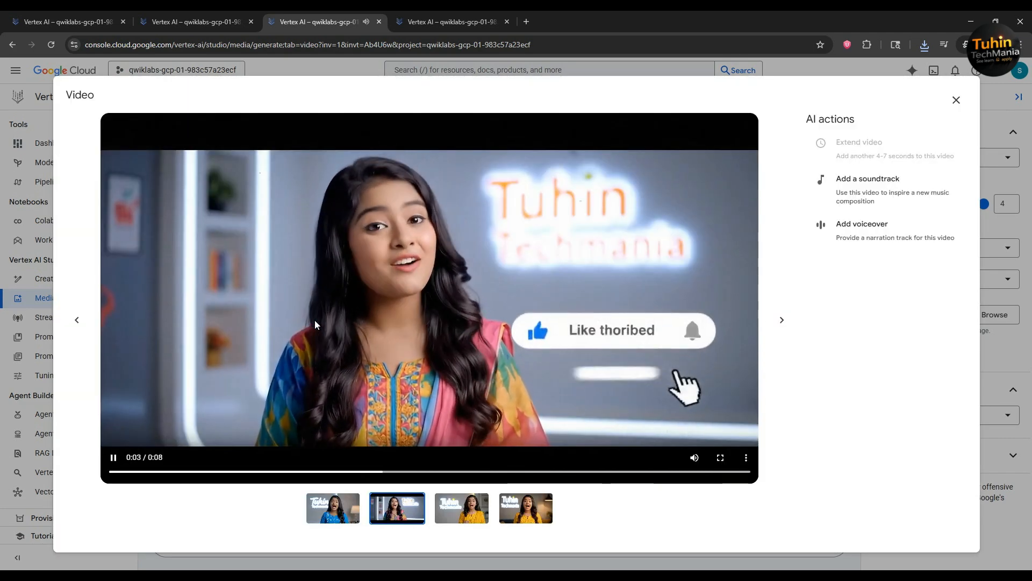
pyautogui.click(324, 291)
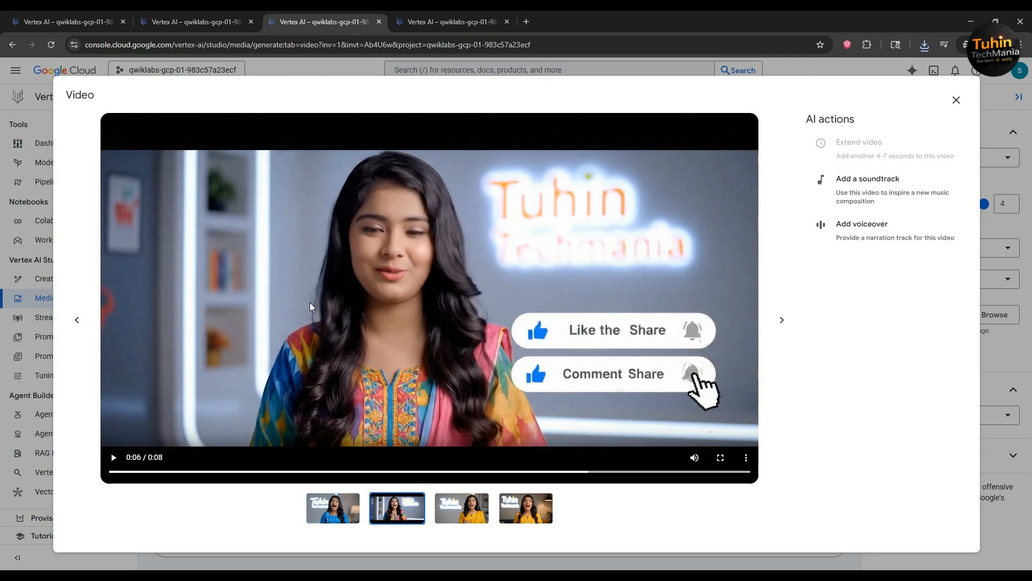
pyautogui.click(499, 354)
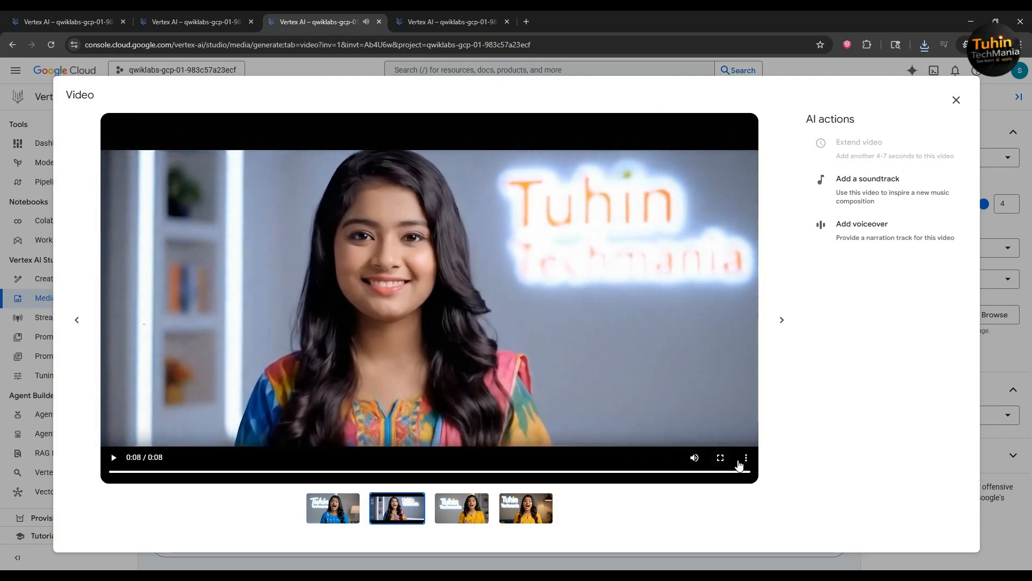
# - Switch to WhatsApp and send the videos "download (10)" and "download (9)" from Downloads to the Creative Conversation group
pyautogui.click(247, 575)
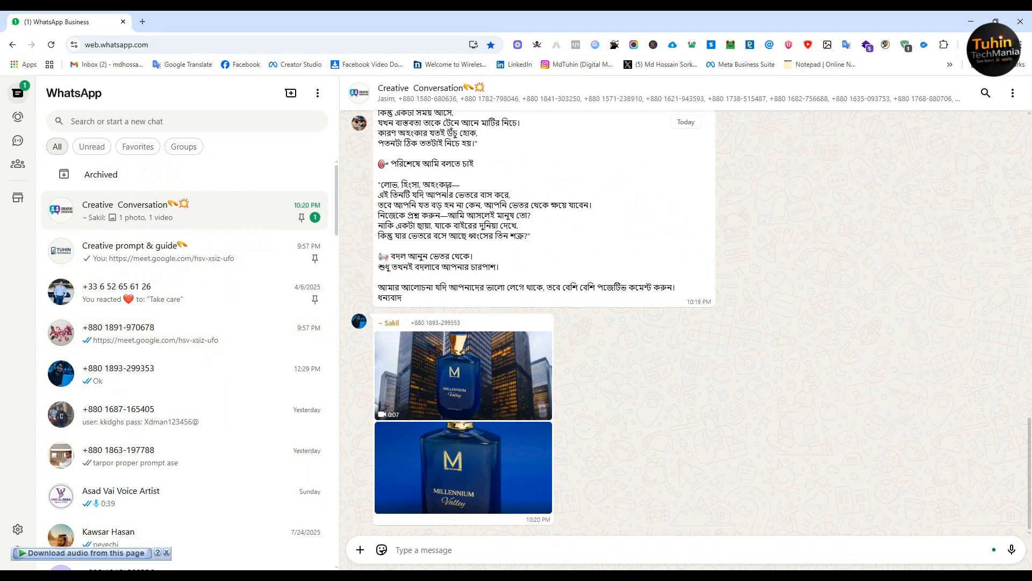
pyautogui.click(359, 549)
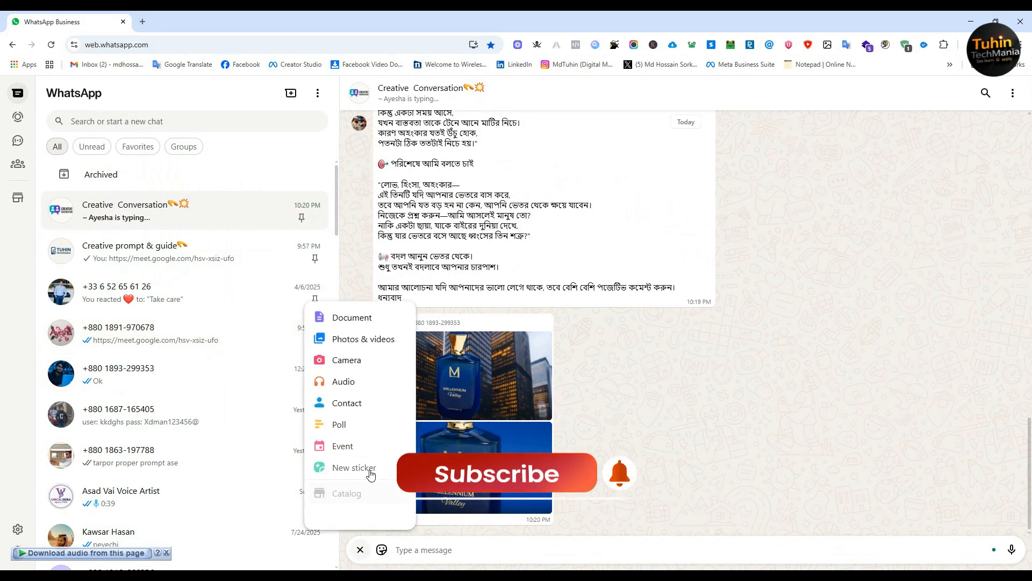
pyautogui.click(363, 338)
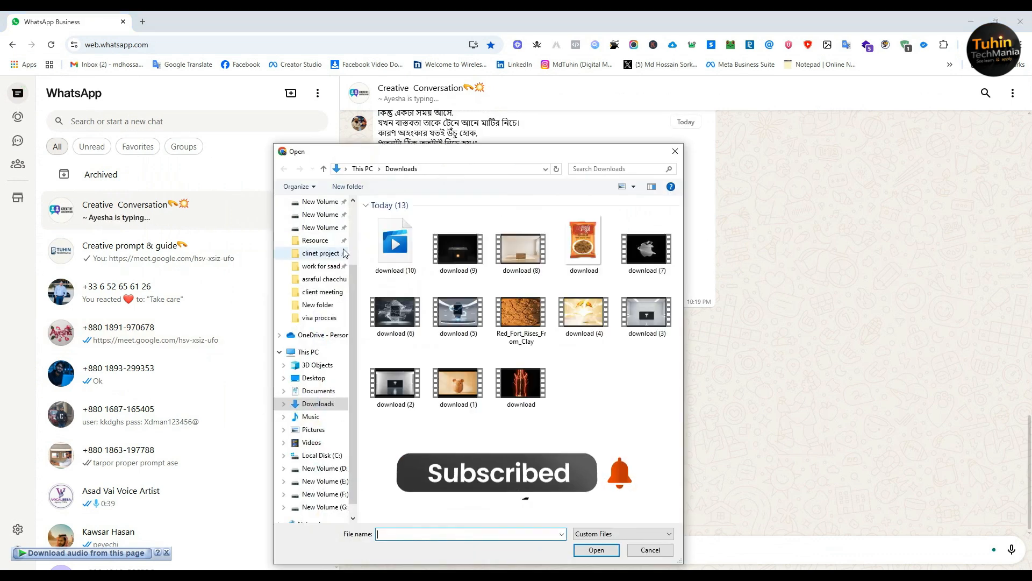
pyautogui.click(397, 251)
pyautogui.click(451, 253)
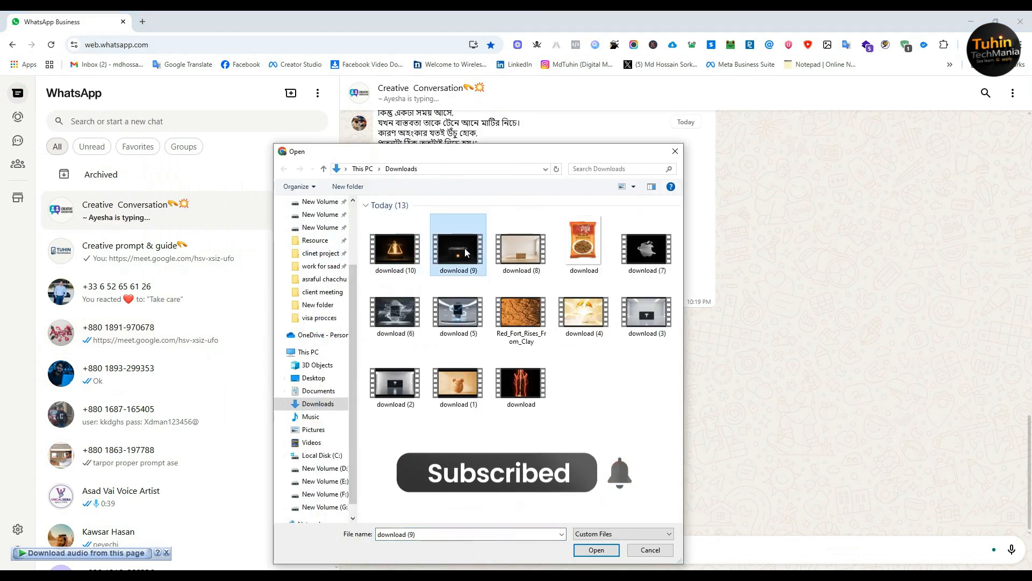
pyautogui.keyDown('ctrl'); pyautogui.click(414, 246); pyautogui.keyUp('ctrl')
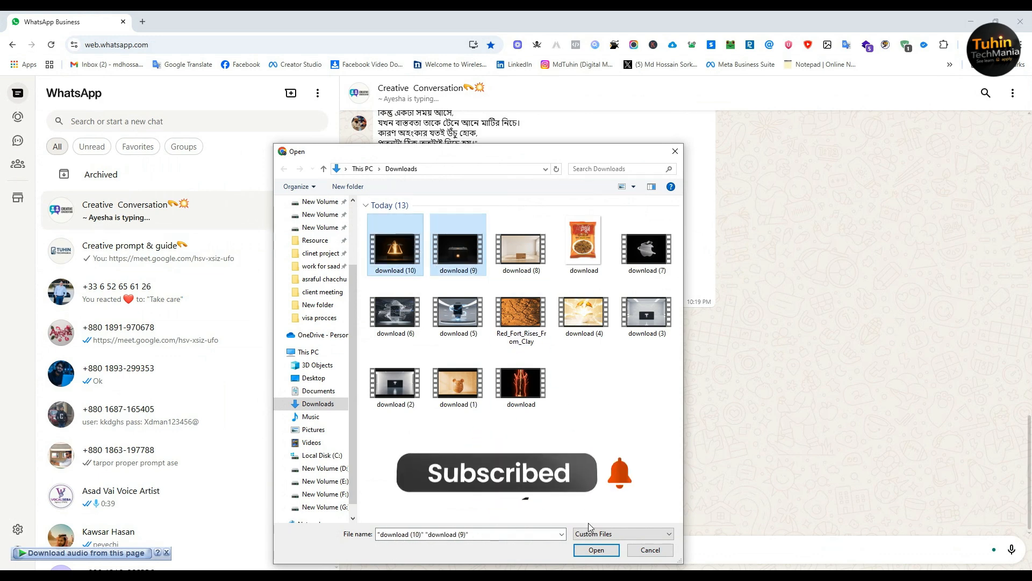
pyautogui.click(595, 550)
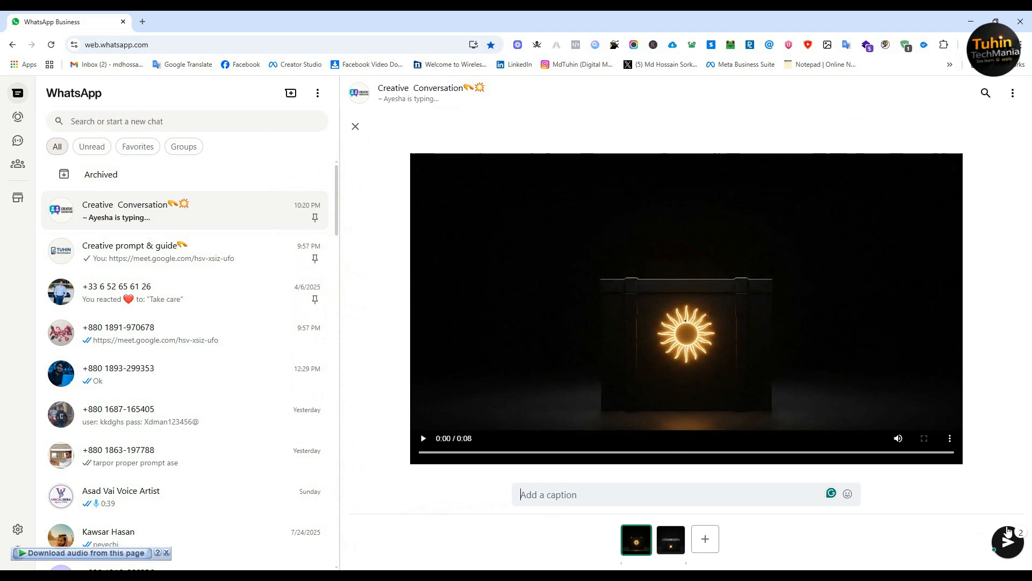
pyautogui.click(1009, 533)
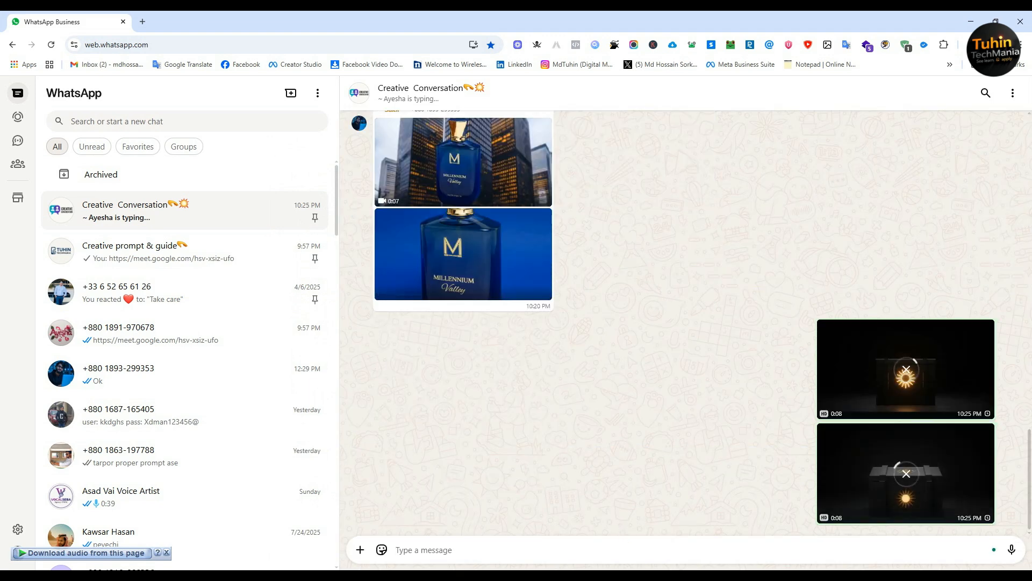
# - Return to the Vertex AI window, replay the second girl video and download it to Downloads as "download (11)"
pyautogui.moveTo(618, 576)
pyautogui.click(670, 529)
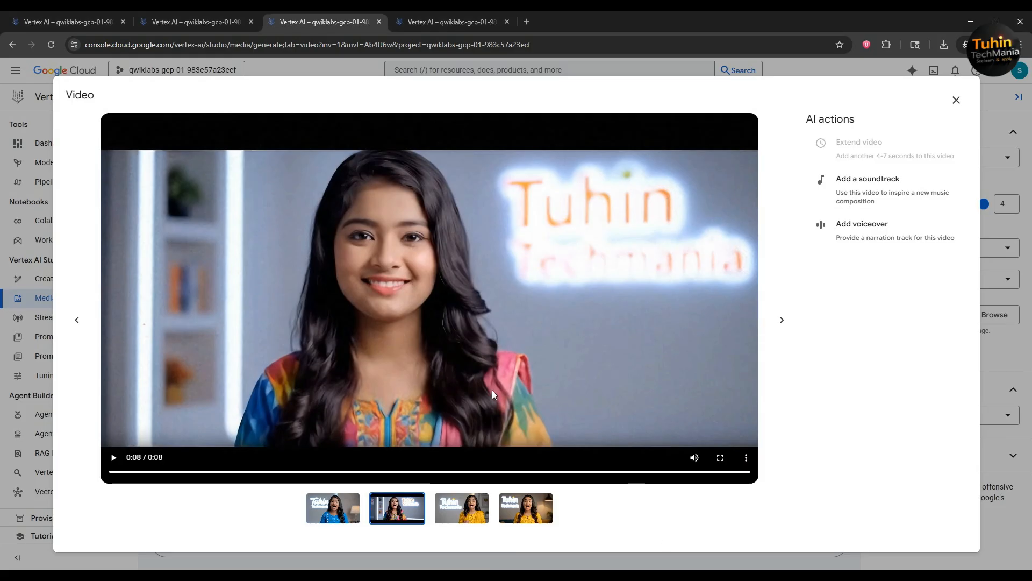
pyautogui.click(431, 340)
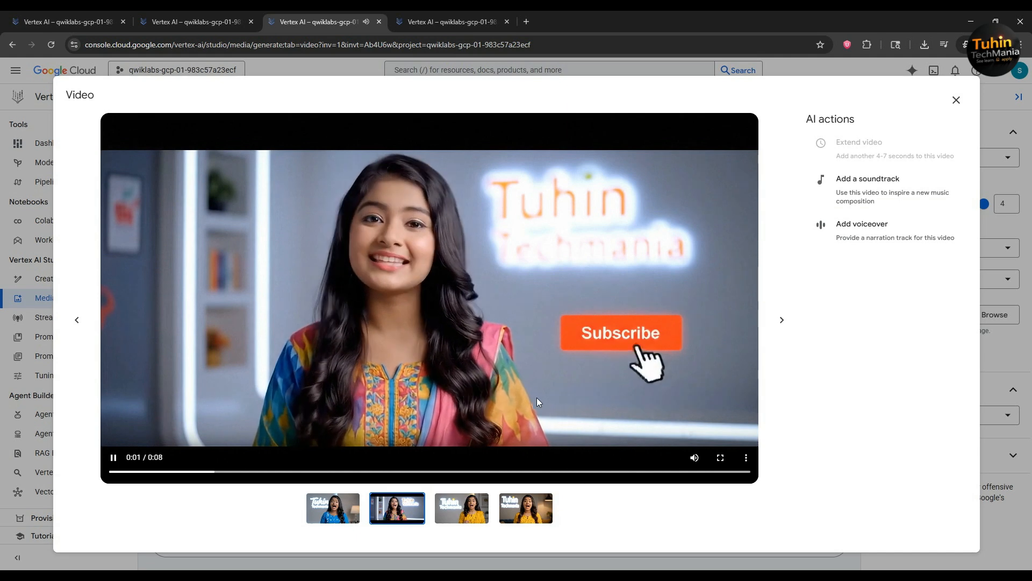
pyautogui.click(744, 458)
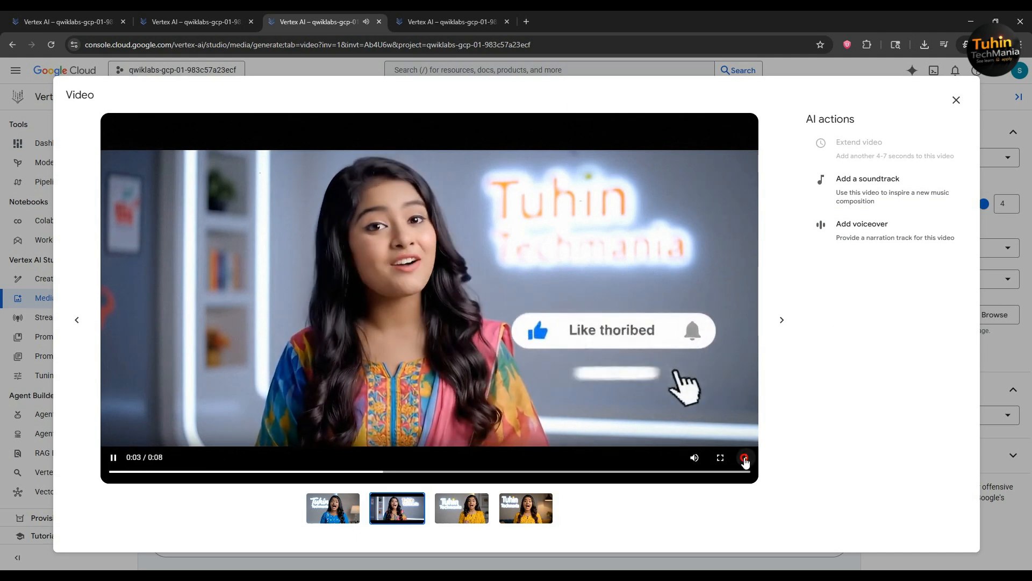
pyautogui.click(698, 434)
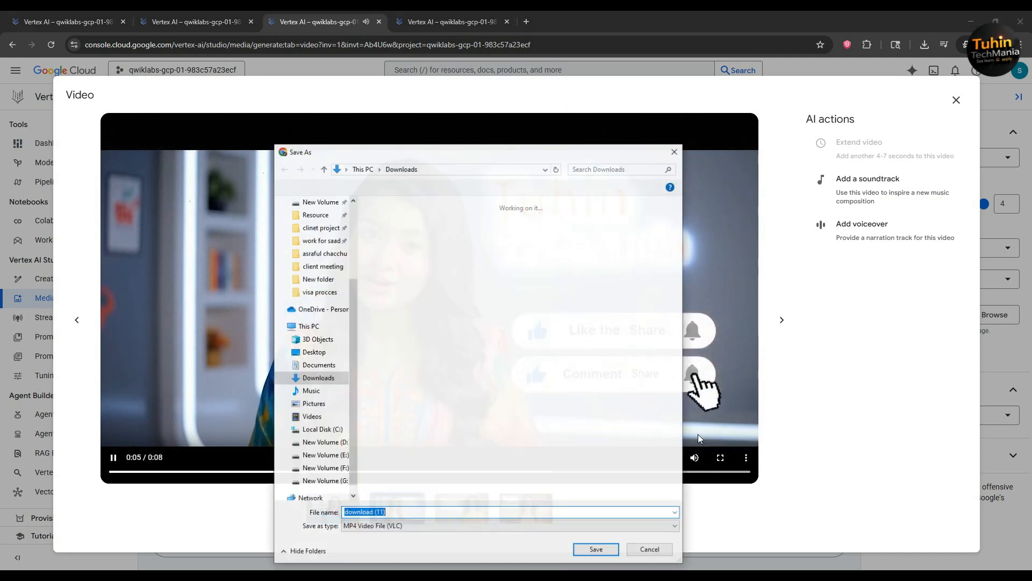
pyautogui.click(597, 549)
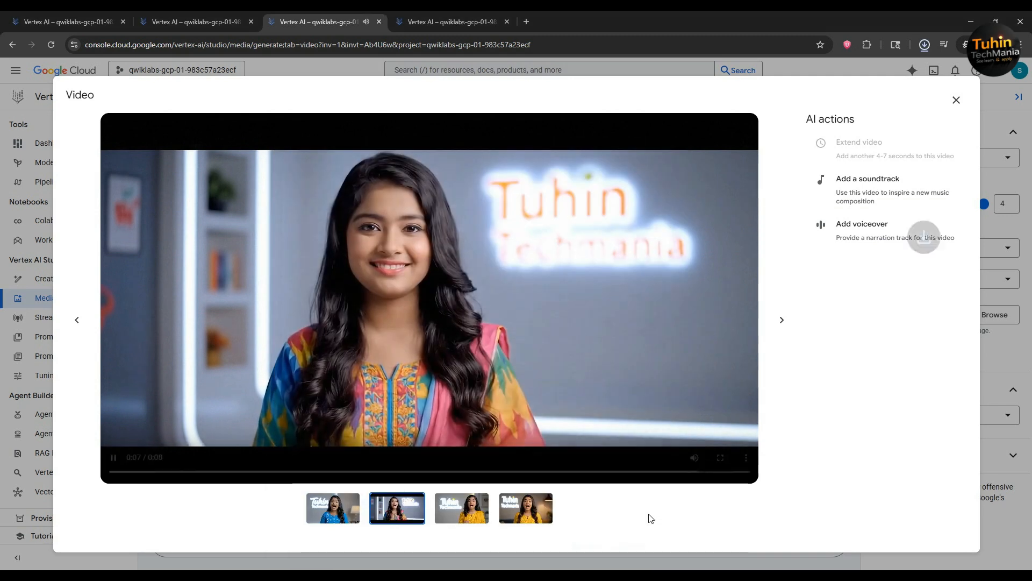
# - Move on to the third girl video and download it to the Downloads folder as "download (12)"
pyautogui.click(782, 319)
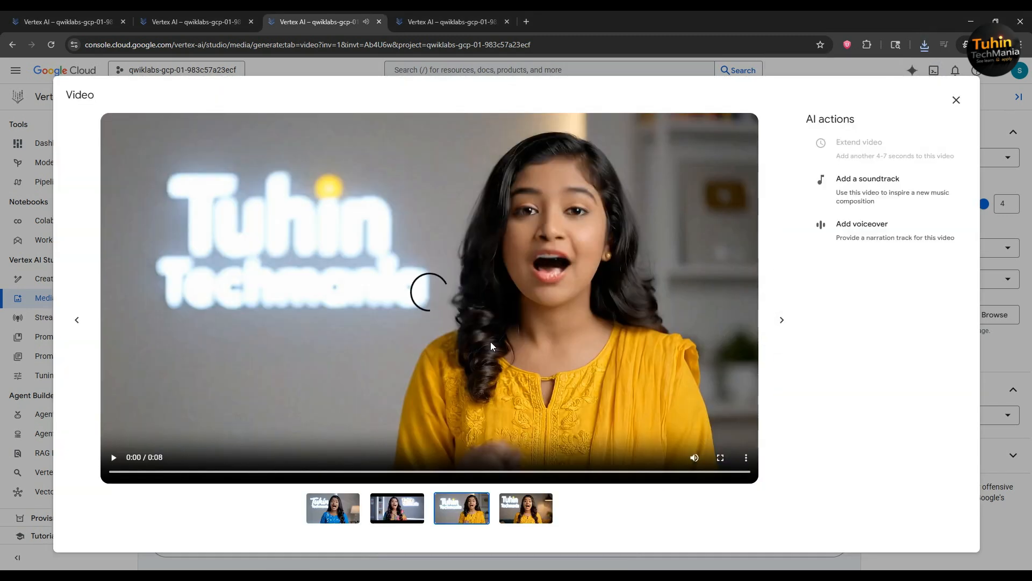
pyautogui.click(744, 459)
pyautogui.click(688, 426)
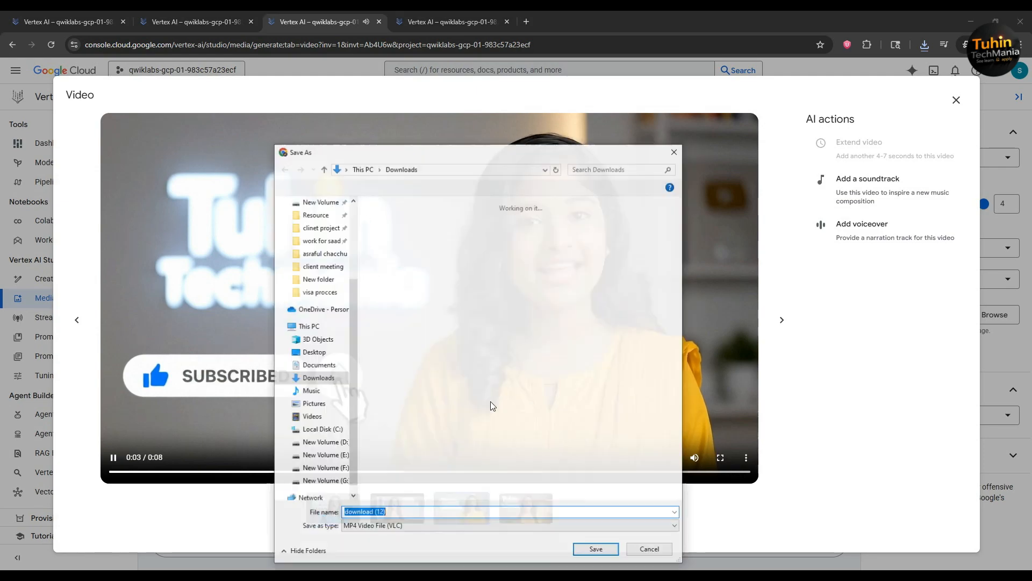
pyautogui.click(596, 549)
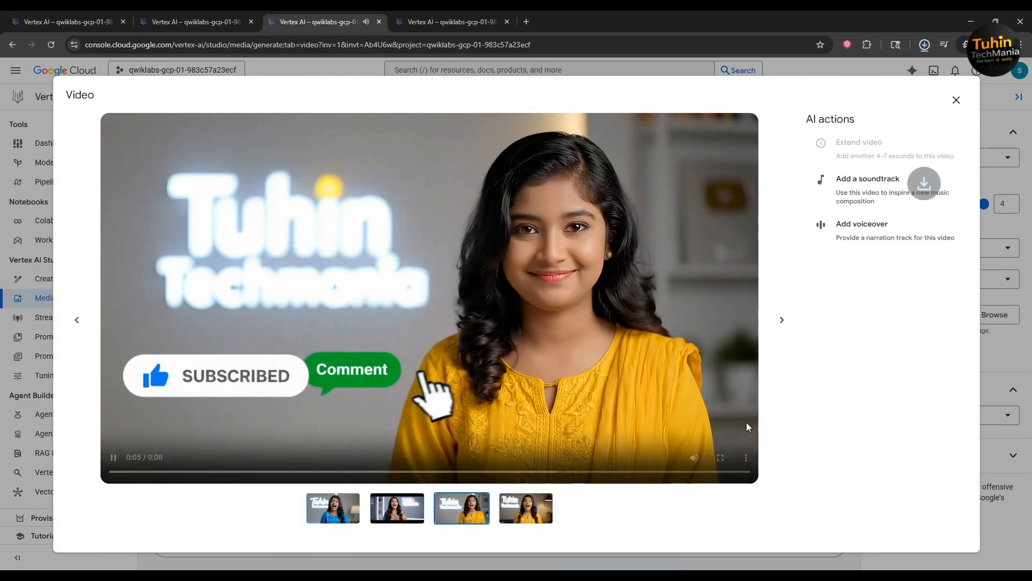
# - Move on to the fourth girl video, play it and pause it partway
pyautogui.click(782, 321)
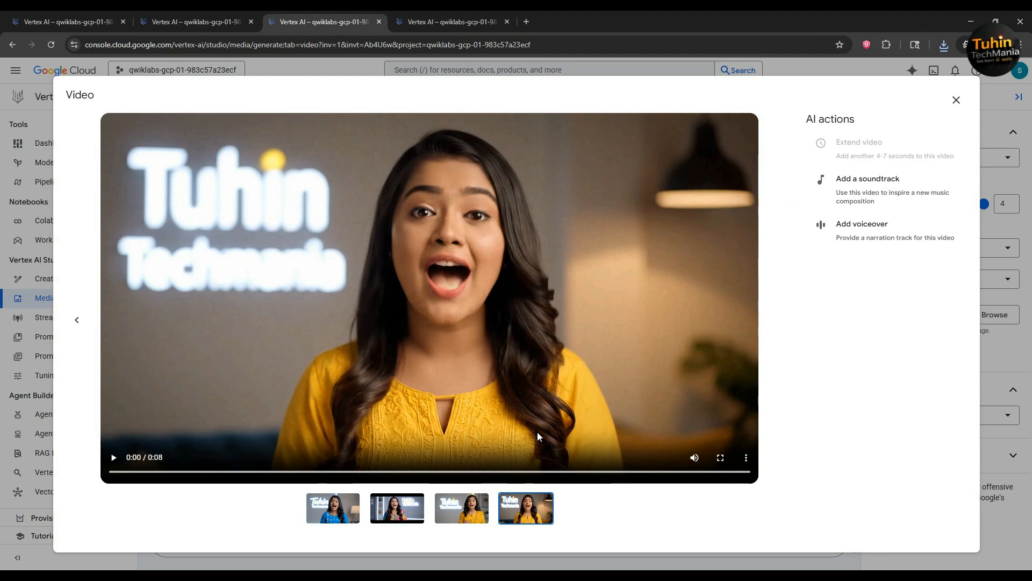
pyautogui.click(453, 354)
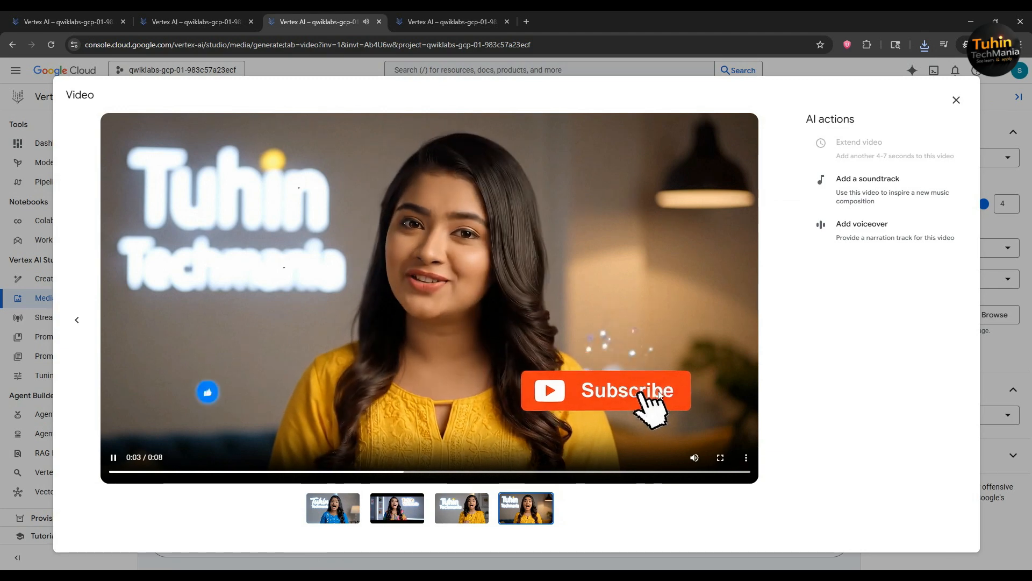
pyautogui.click(540, 365)
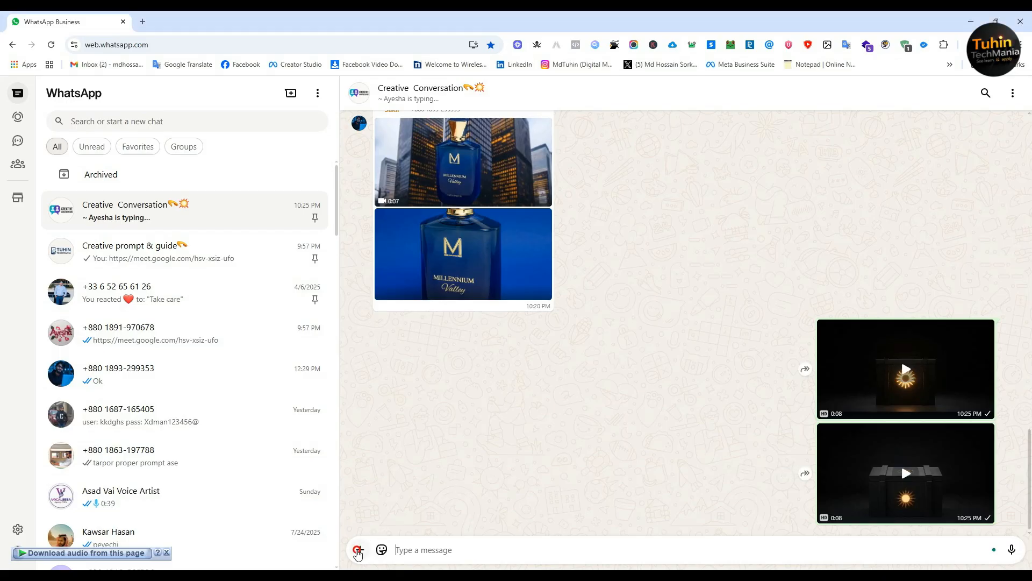
# - In the Creative Conversation group on WhatsApp, send the videos "download (12)" and "download (11)" from Downloads
pyautogui.click(358, 551)
pyautogui.click(384, 345)
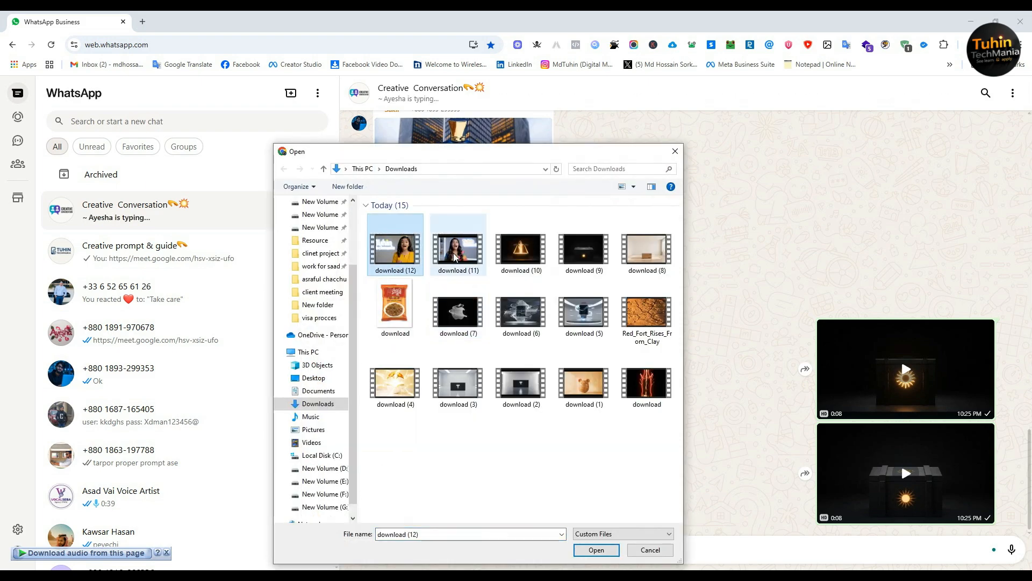
pyautogui.keyDown('ctrl'); pyautogui.click(454, 257); pyautogui.keyUp('ctrl')
pyautogui.click(612, 550)
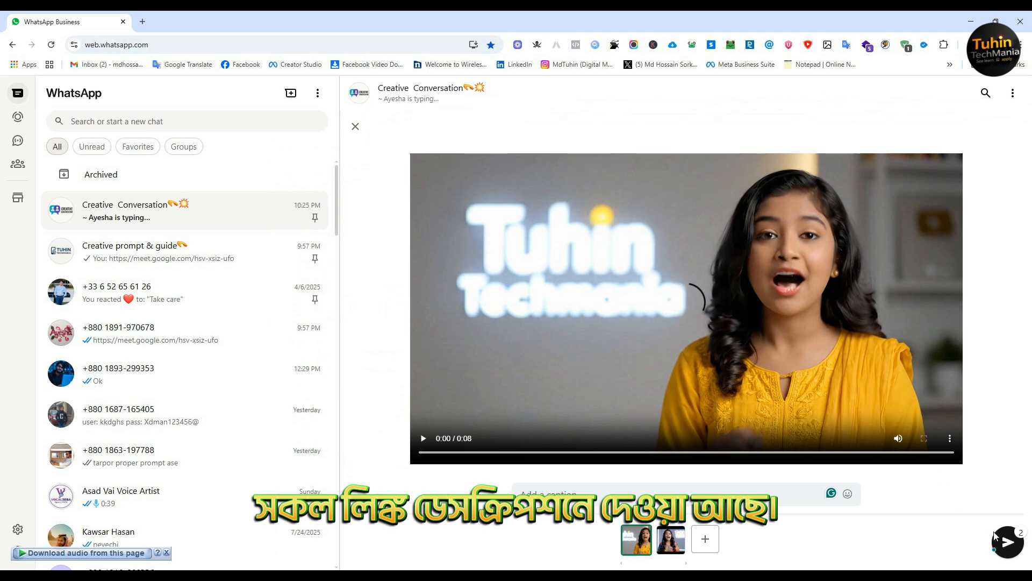
pyautogui.click(1007, 543)
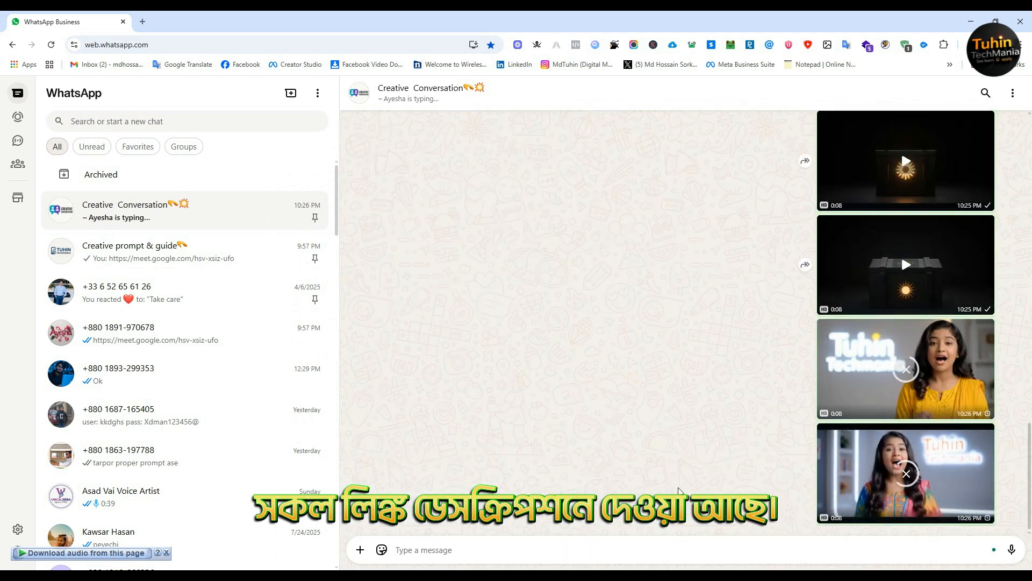
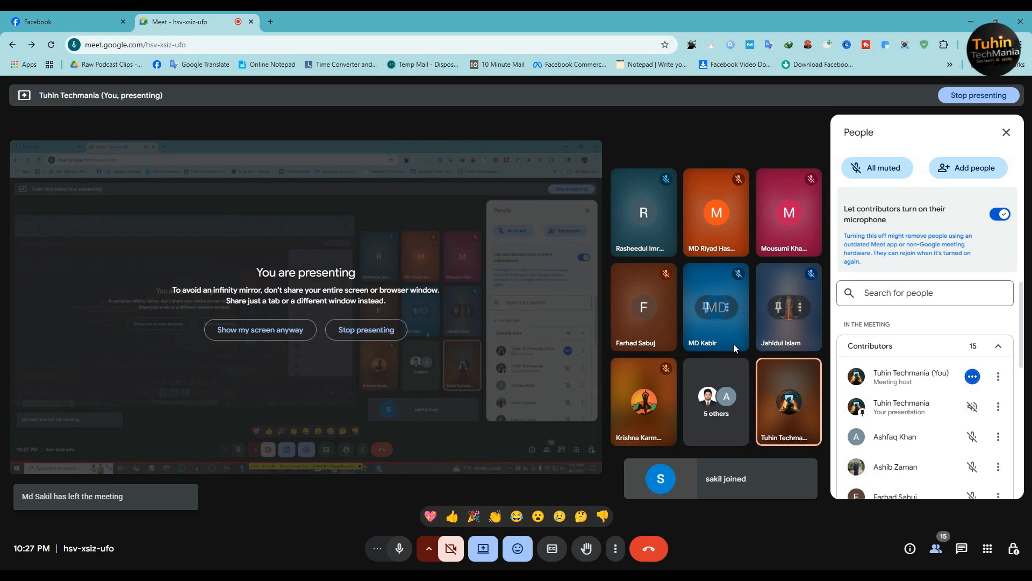
# - Close the People panel in Google Meet, return to the Vertex AI window and close the video viewer
pyautogui.click(1007, 132)
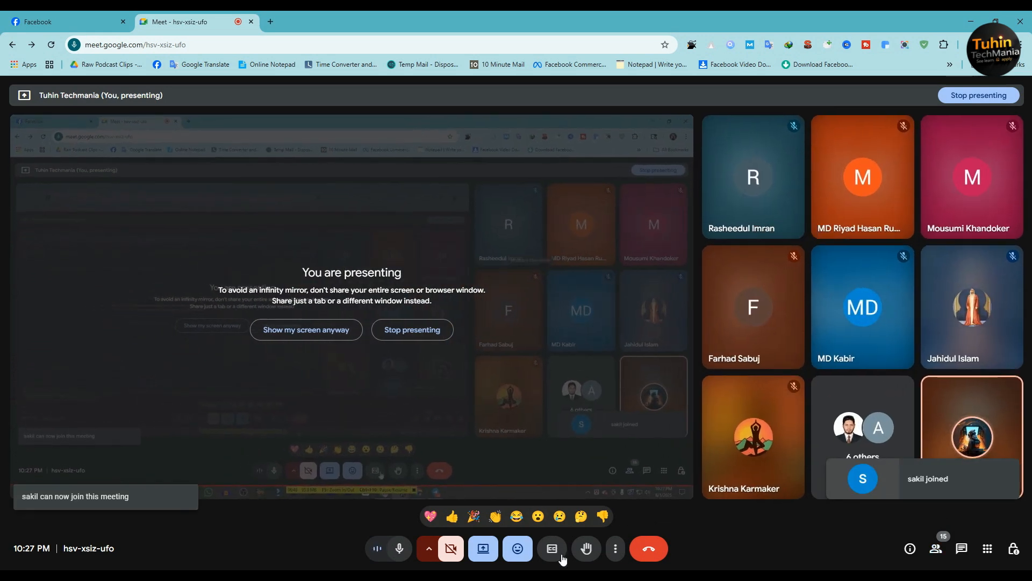
pyautogui.click(618, 577)
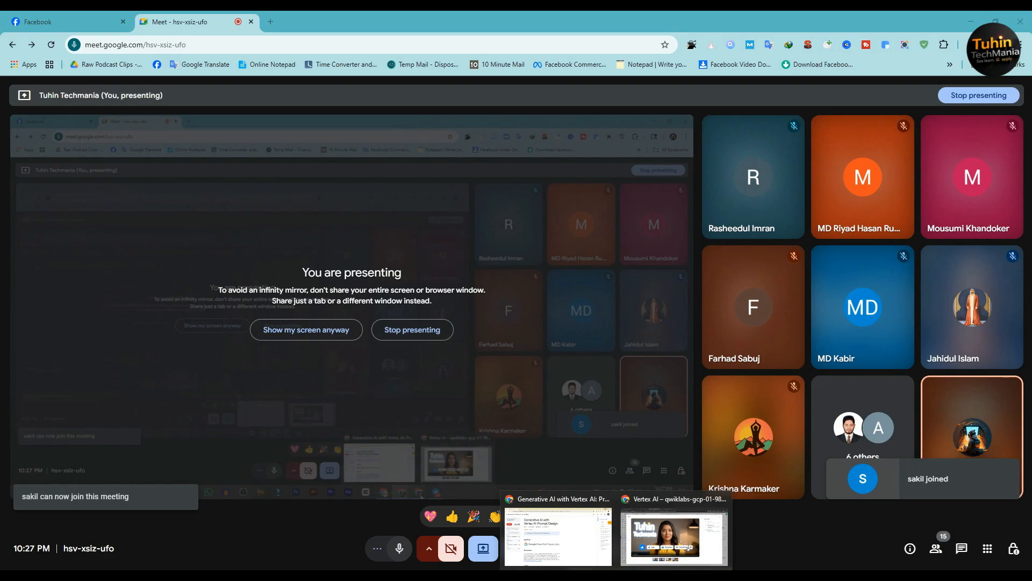
pyautogui.click(650, 544)
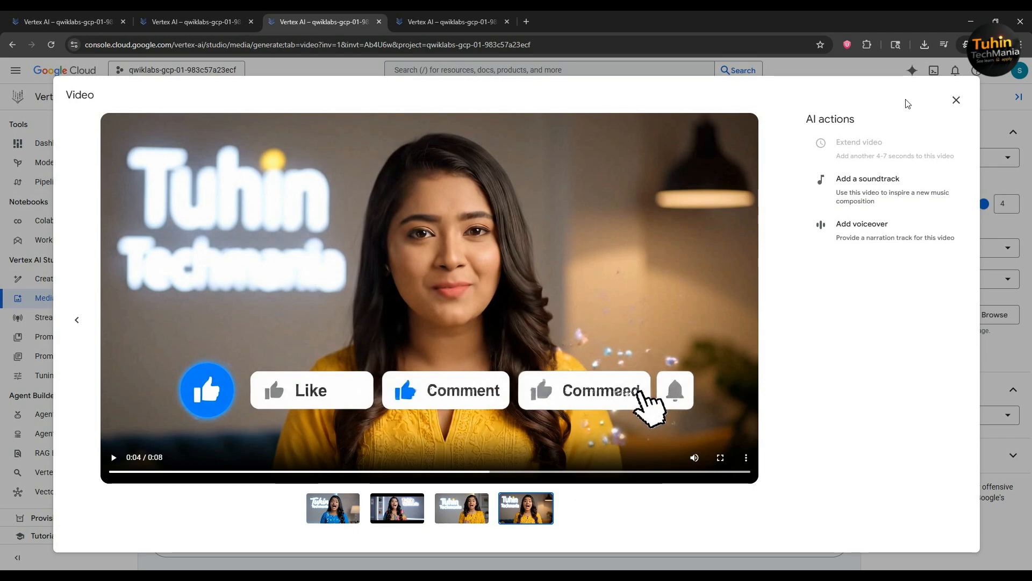
pyautogui.click(956, 101)
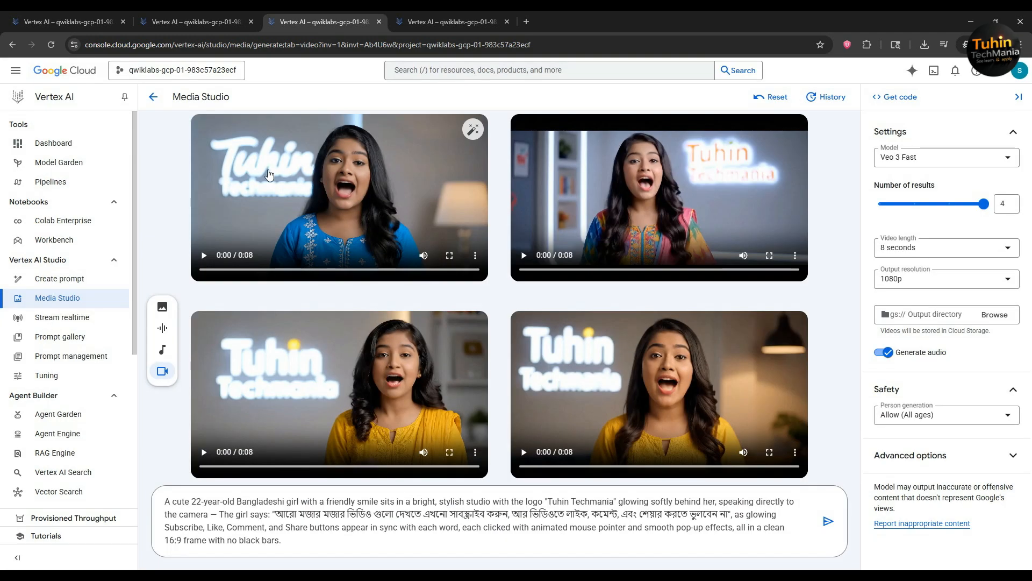
# - Go to the fourth Media Studio tab, play the first girl video partway in the viewer and close it
pyautogui.click(414, 30)
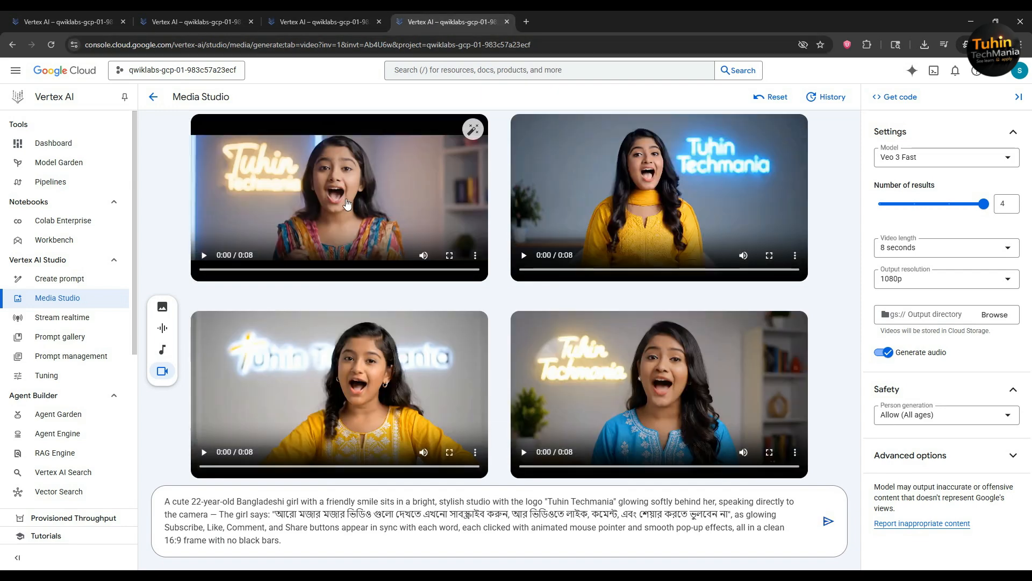
pyautogui.click(347, 203)
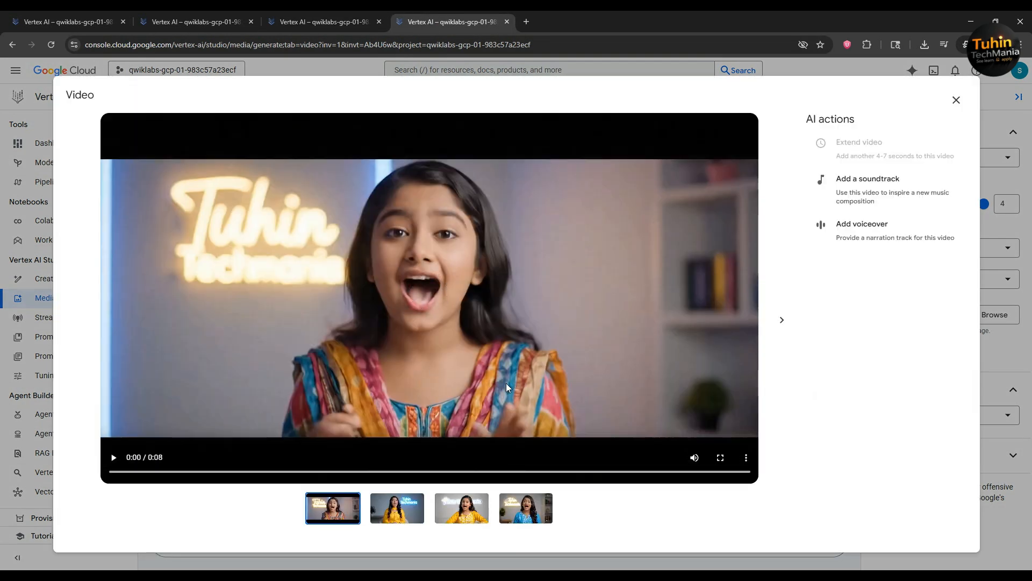
pyautogui.click(430, 352)
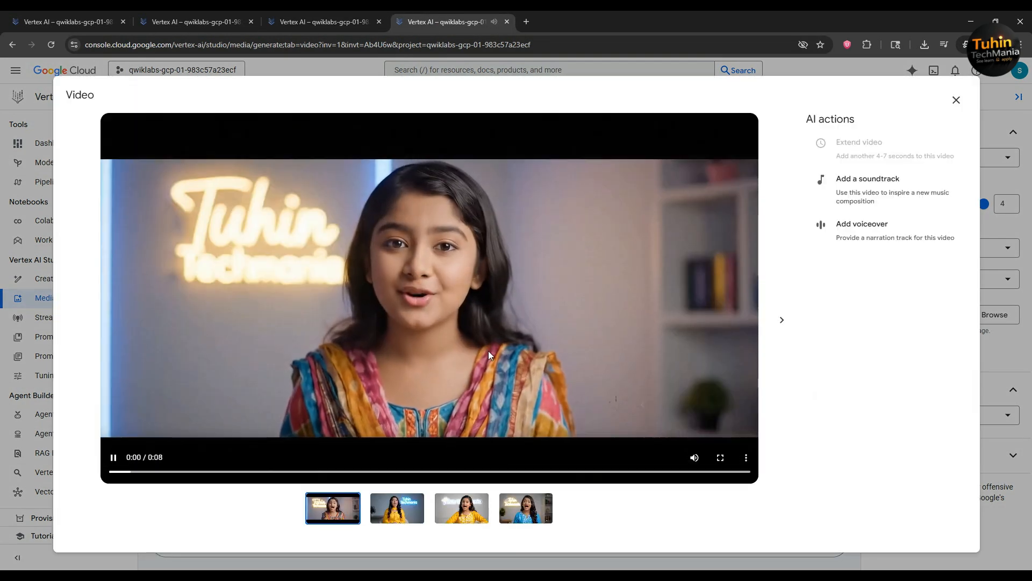
pyautogui.click(623, 352)
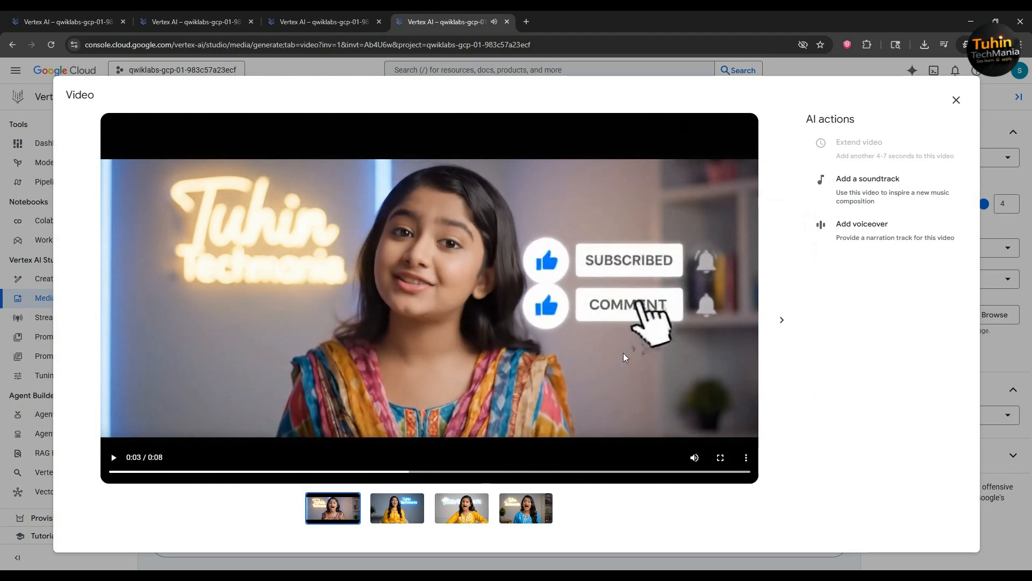
pyautogui.click(956, 100)
# - Open the second girl video in the fourth tab, play it briefly and close the viewer
pyautogui.click(604, 214)
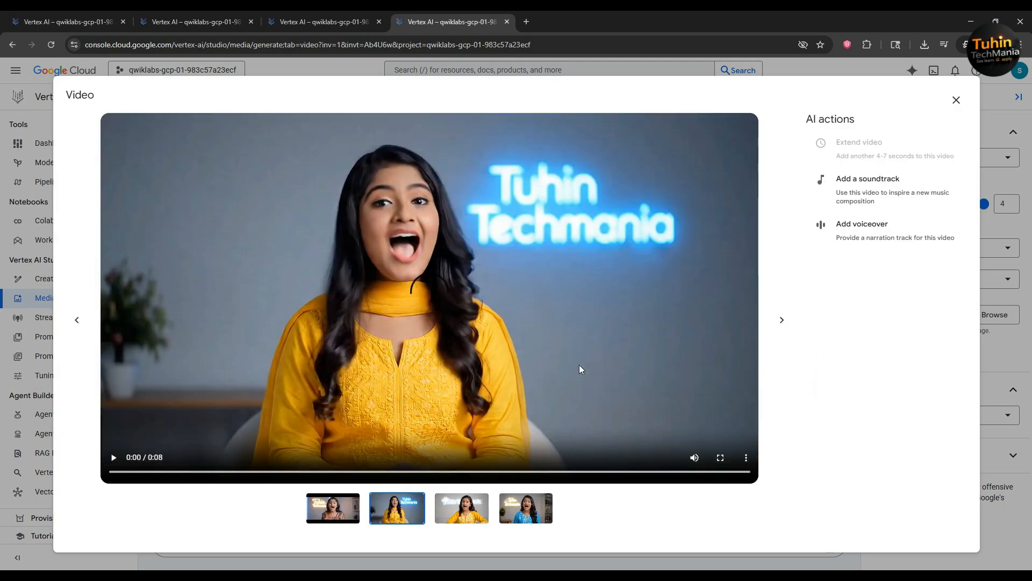
pyautogui.click(460, 385)
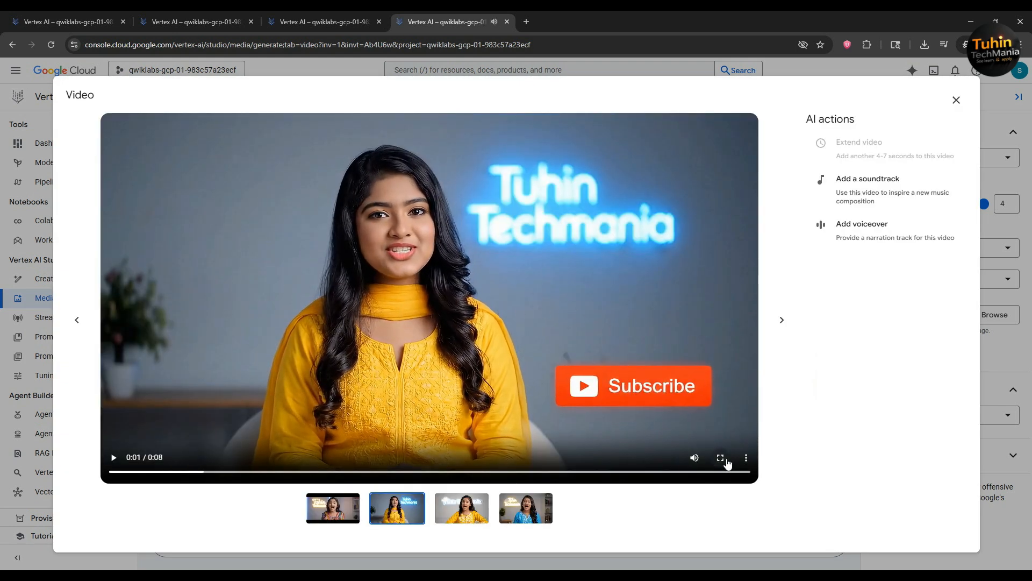
pyautogui.click(956, 100)
# - Check the other Media Studio tabs and go to the second one, which has an empty prompt
pyautogui.click(162, 11)
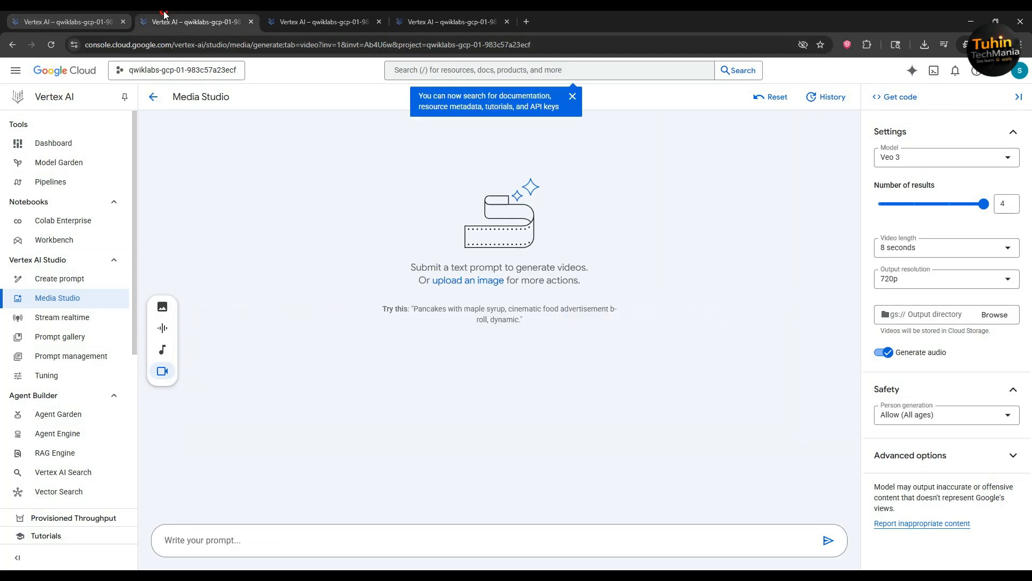
pyautogui.click(86, 11)
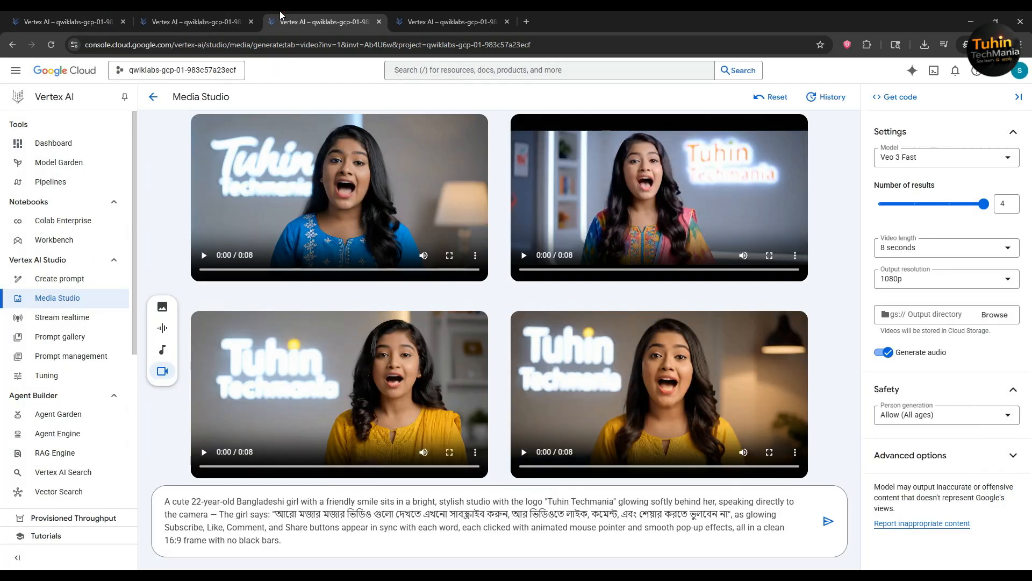
pyautogui.click(162, 22)
pyautogui.rightClick(216, 22)
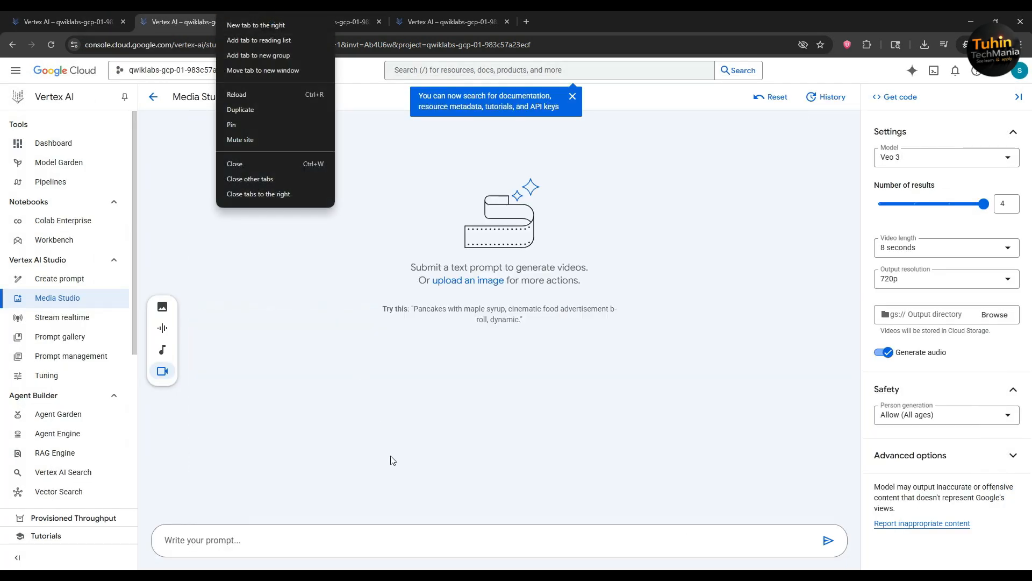
pyautogui.click(324, 352)
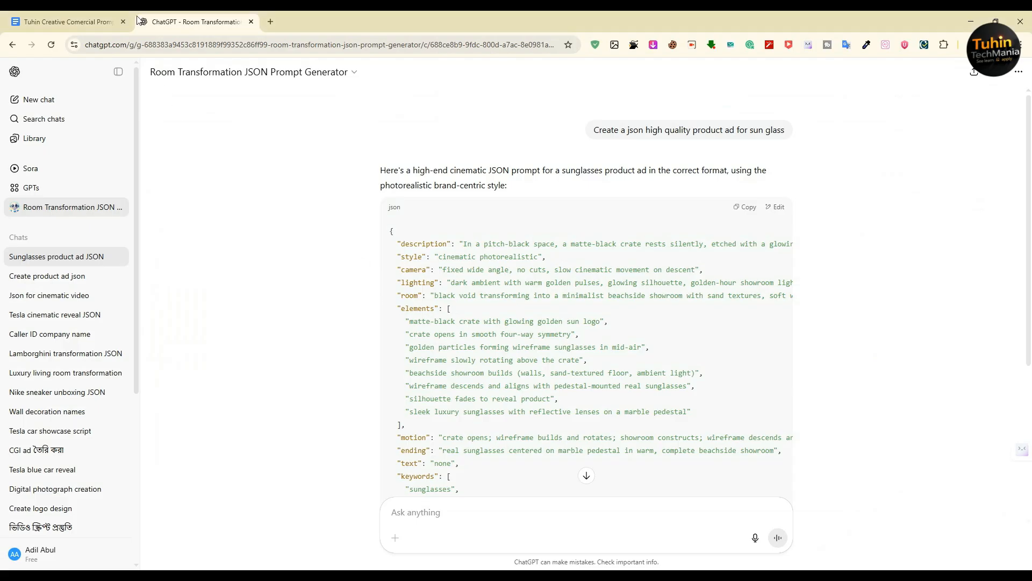
# - In the "Tuhin Creative Comercial Prompt" Google Doc, look through the prompts and copy the entire JSON prompt under "Apple watch Ad"
pyautogui.click(102, 21)
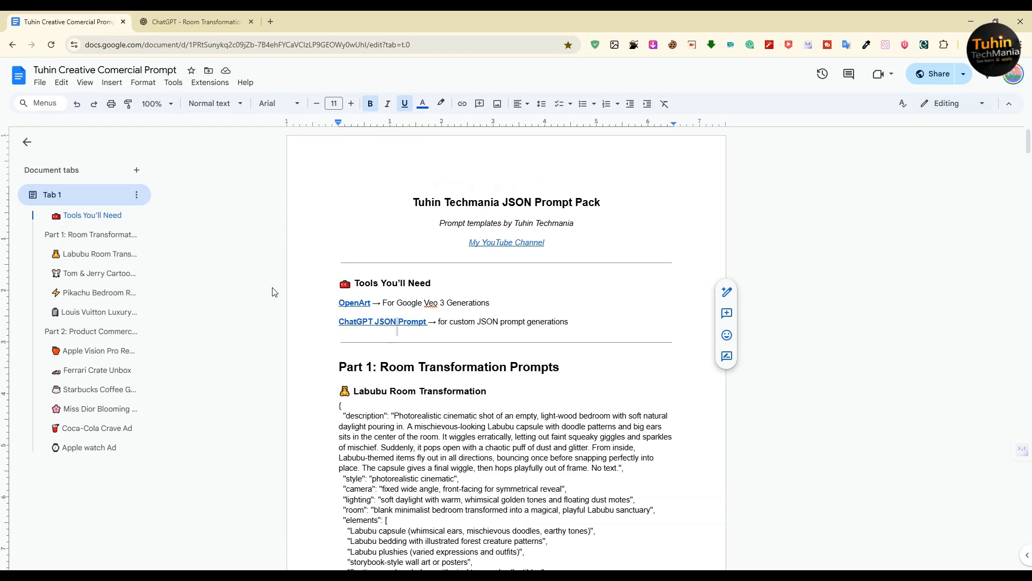
pyautogui.scroll(-20, 350, 322)
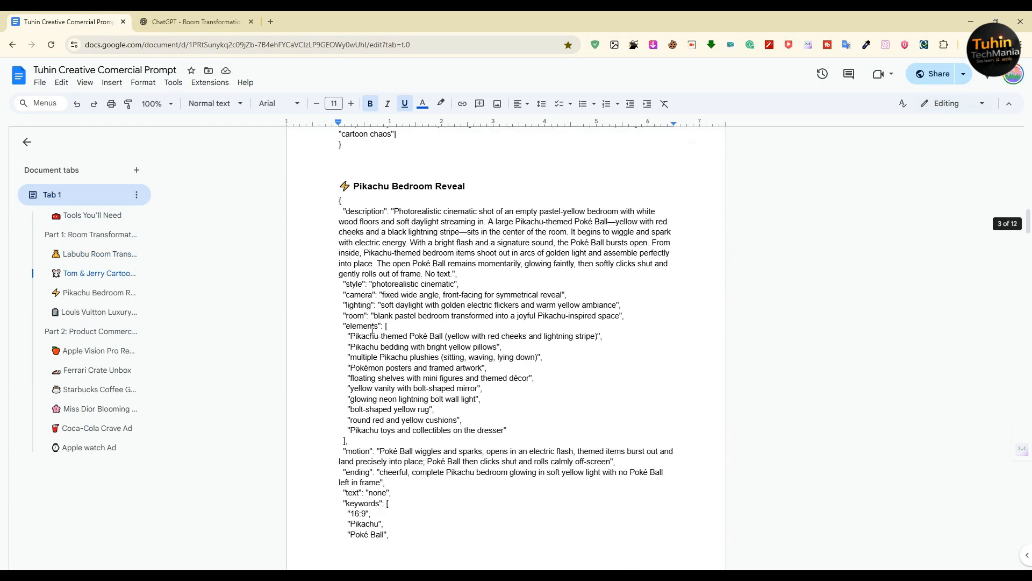
pyautogui.scroll(-10, 373, 329)
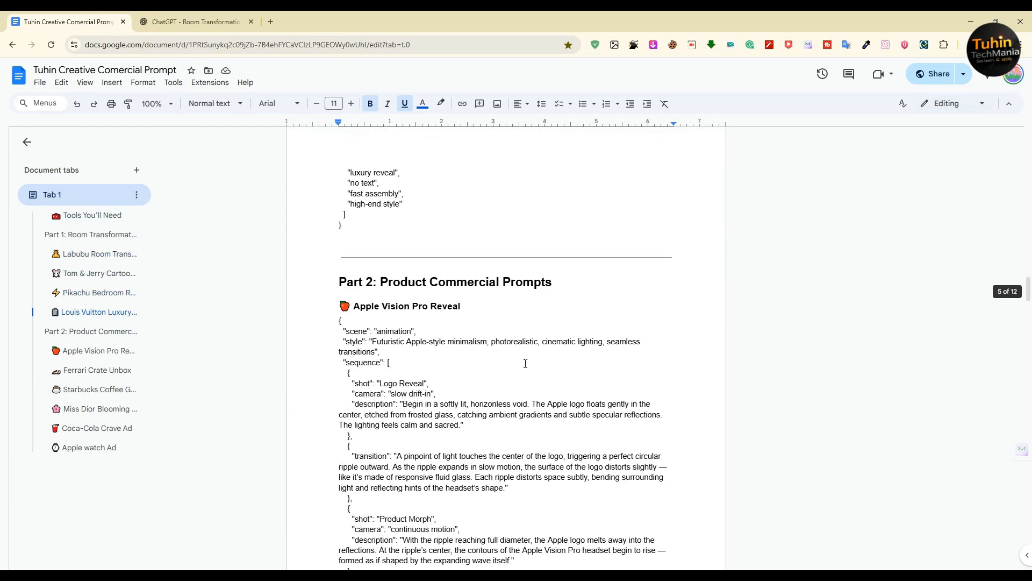
pyautogui.scroll(-20, 501, 412)
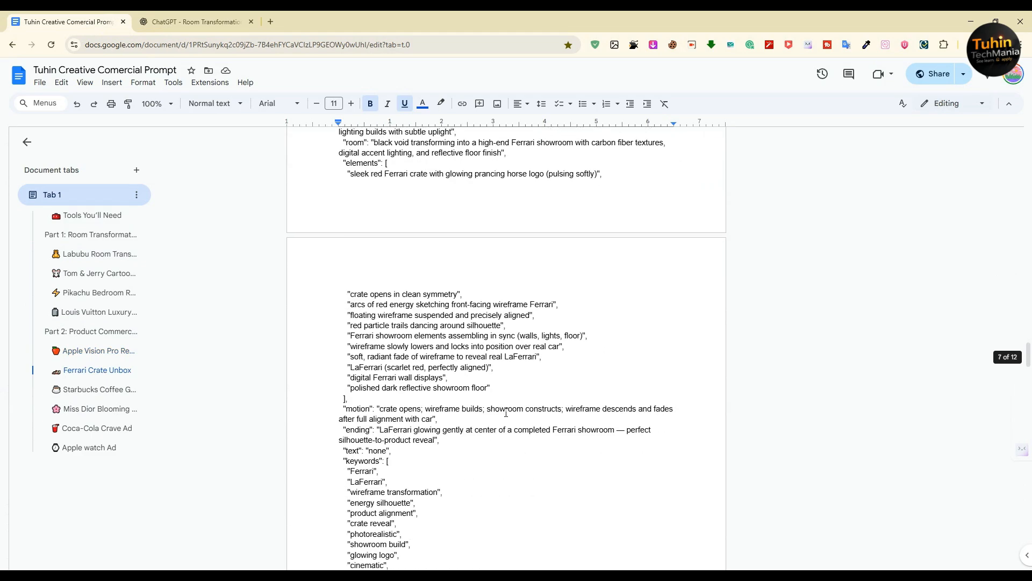
pyautogui.scroll(-20, 506, 412)
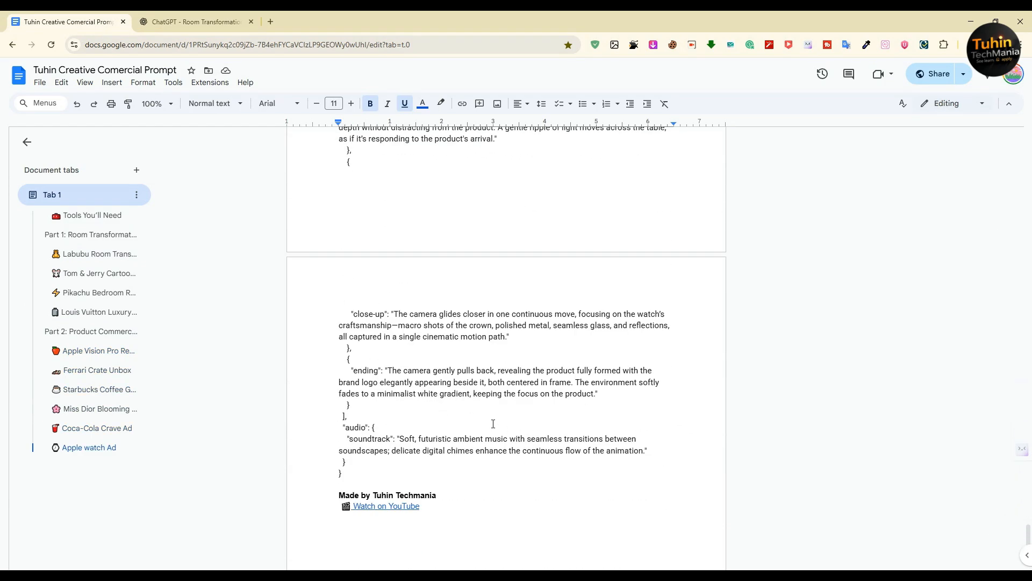
pyautogui.scroll(20, 472, 417)
pyautogui.scroll(-2, 335, 384)
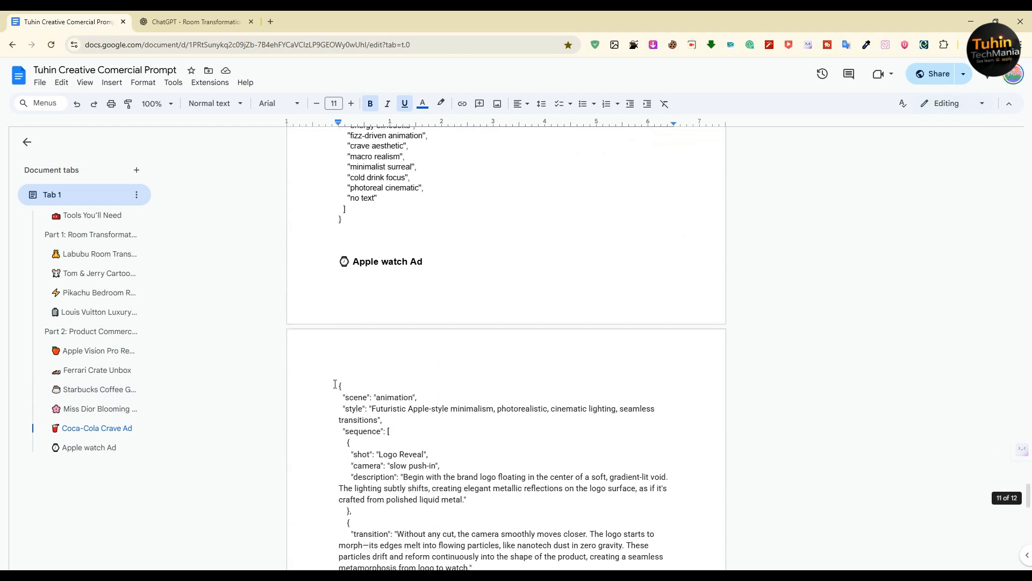
pyautogui.moveTo(339, 385); pyautogui.dragTo(372, 490)
pyautogui.rightClick(356, 490)
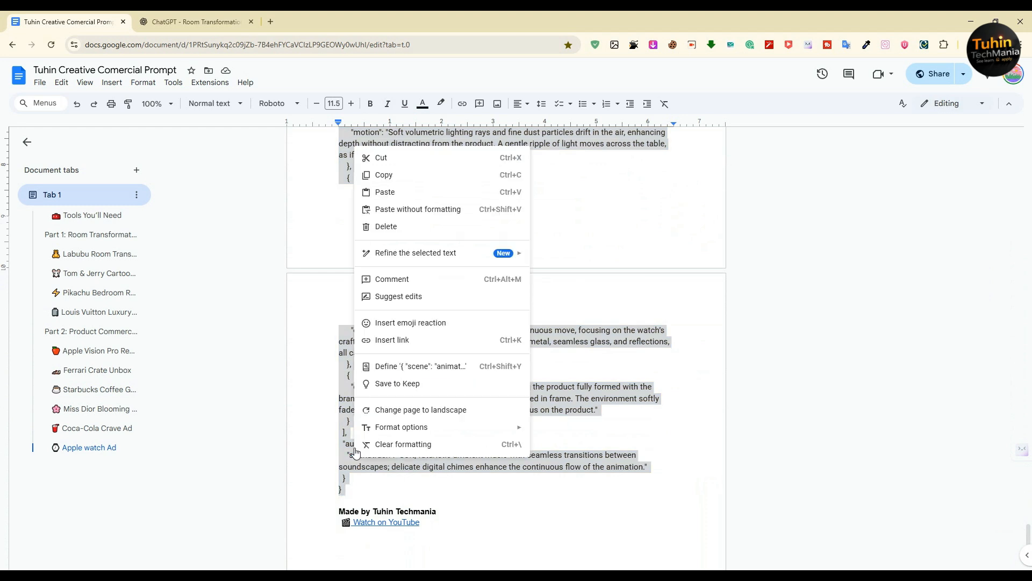
pyautogui.click(377, 178)
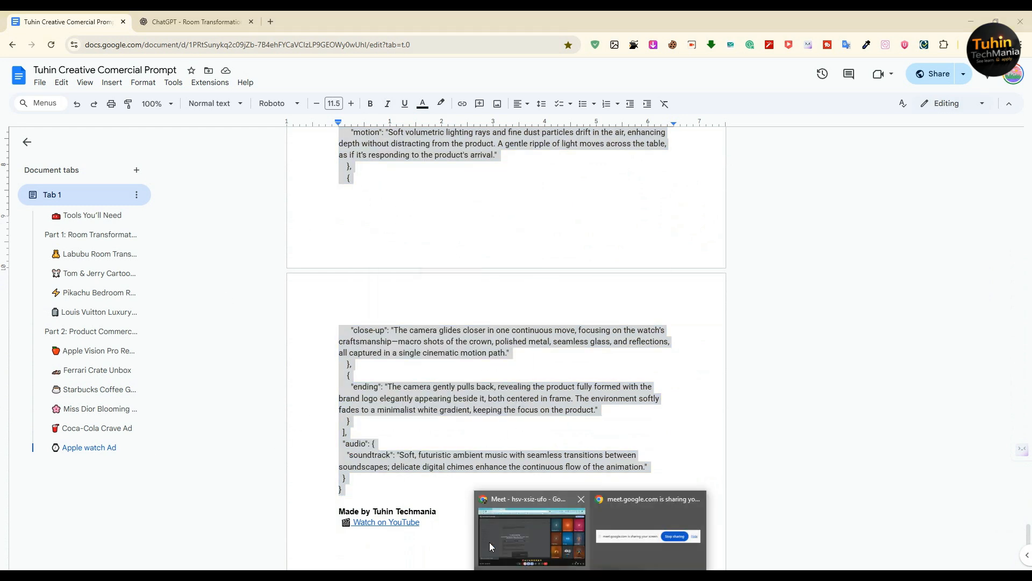
# - Return to the empty Media Studio tab in Vertex AI, paste the Apple watch Ad JSON prompt and submit it for video generation
pyautogui.click(489, 542)
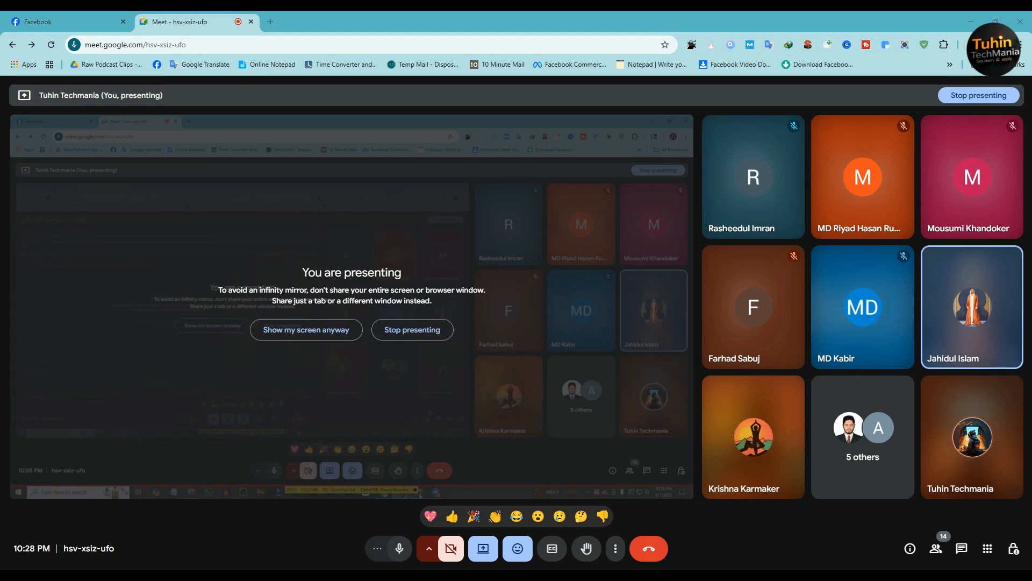
pyautogui.click(642, 517)
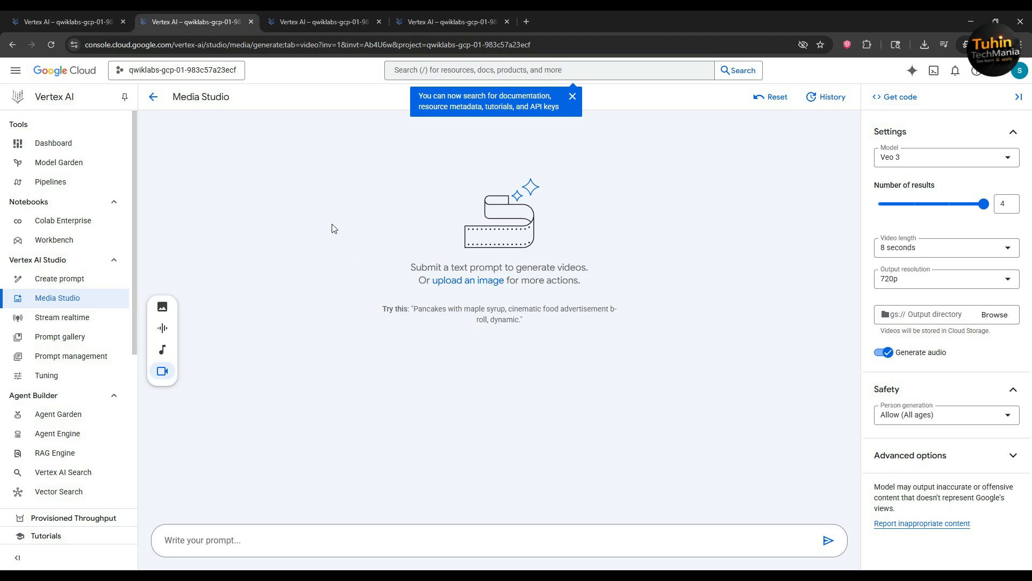
pyautogui.click(230, 543)
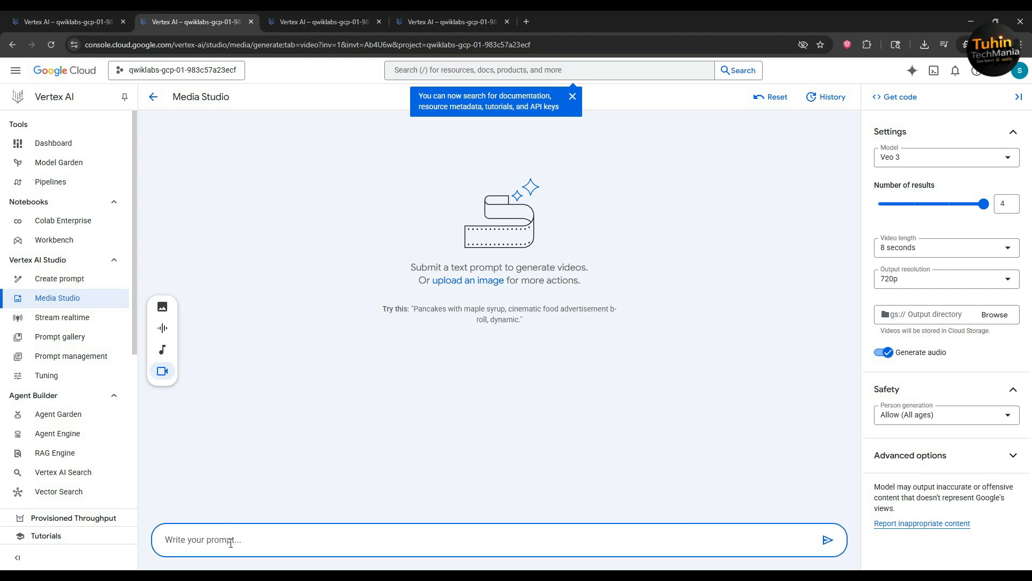
pyautogui.hotkey('ctrl', 'v')
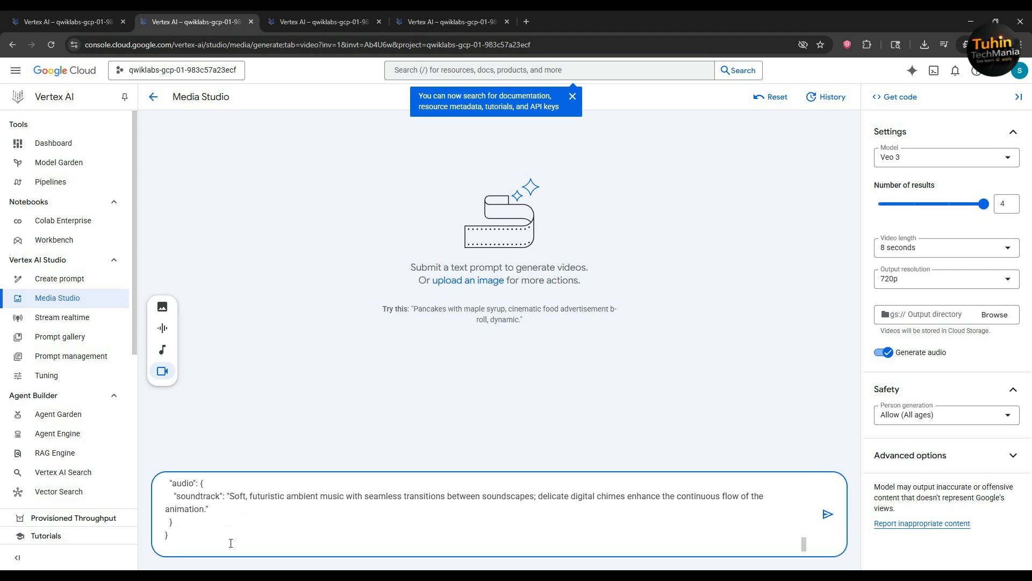
pyautogui.click(827, 515)
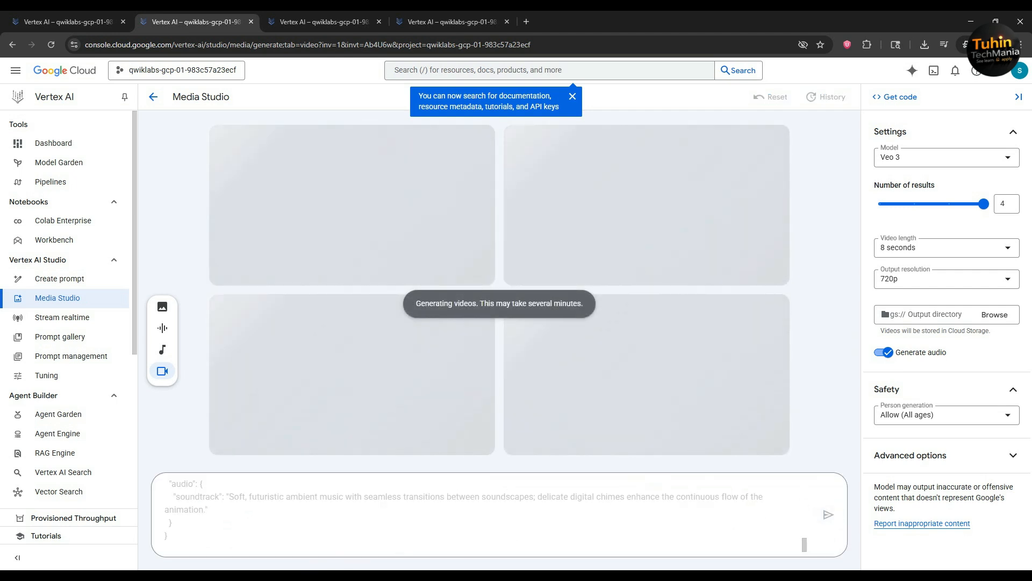
# - Return to the "Tuhin Creative Comercial Prompt" Google Doc and copy its sharing link
pyautogui.moveTo(276, 576)
pyautogui.click(275, 537)
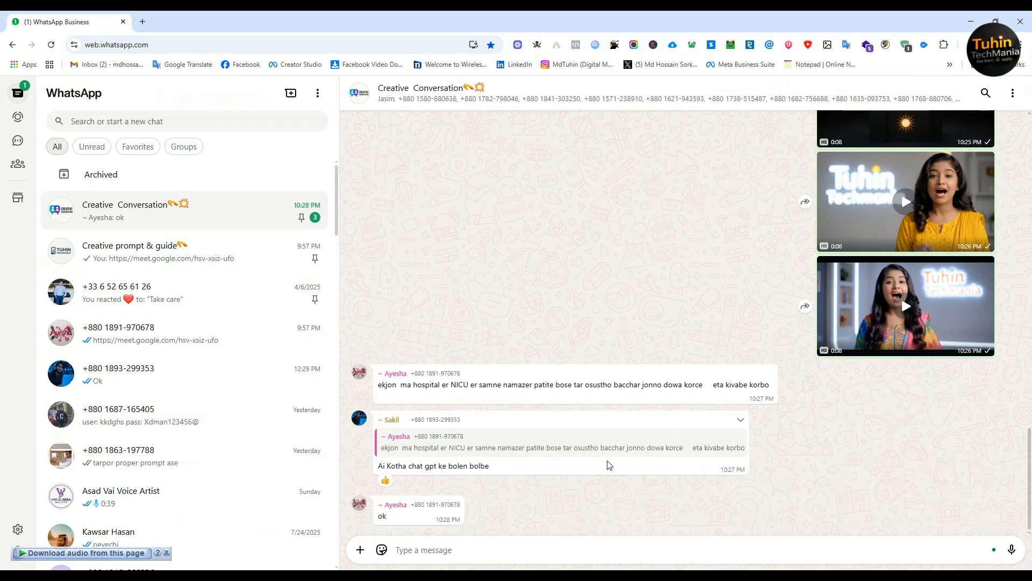
pyautogui.hotkey('alt', 'Tab')
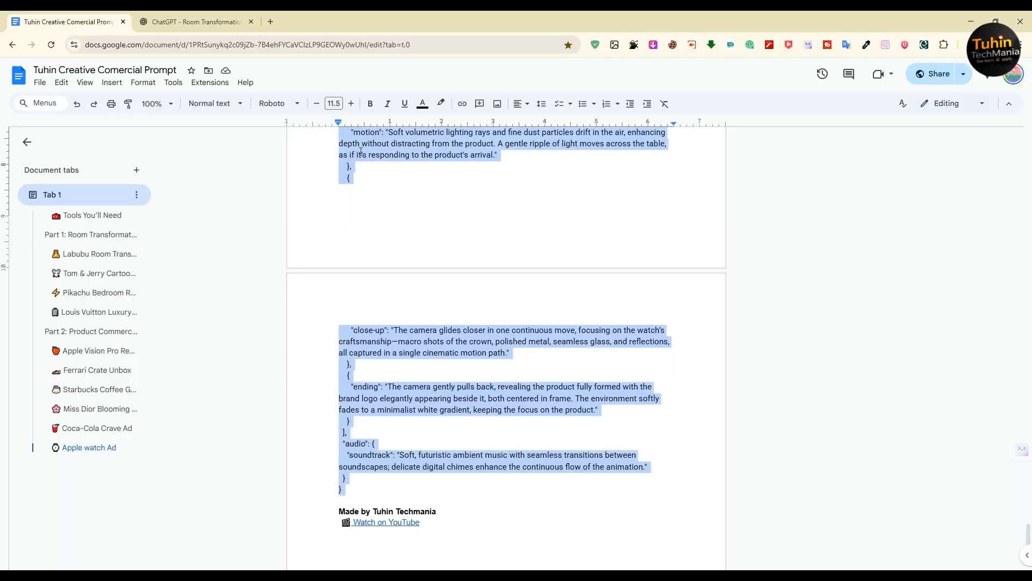
pyautogui.click(945, 76)
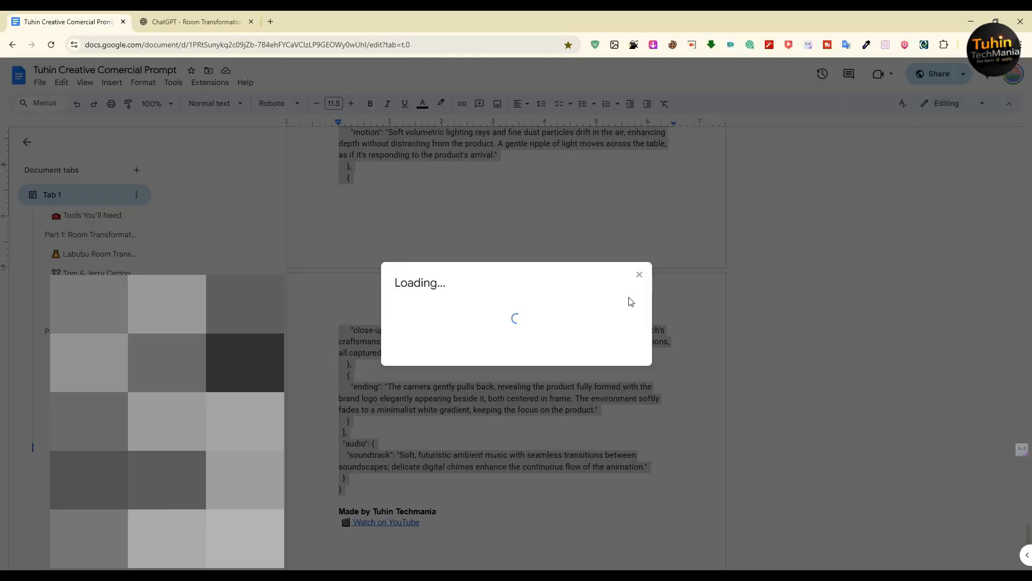
pyautogui.click(436, 410)
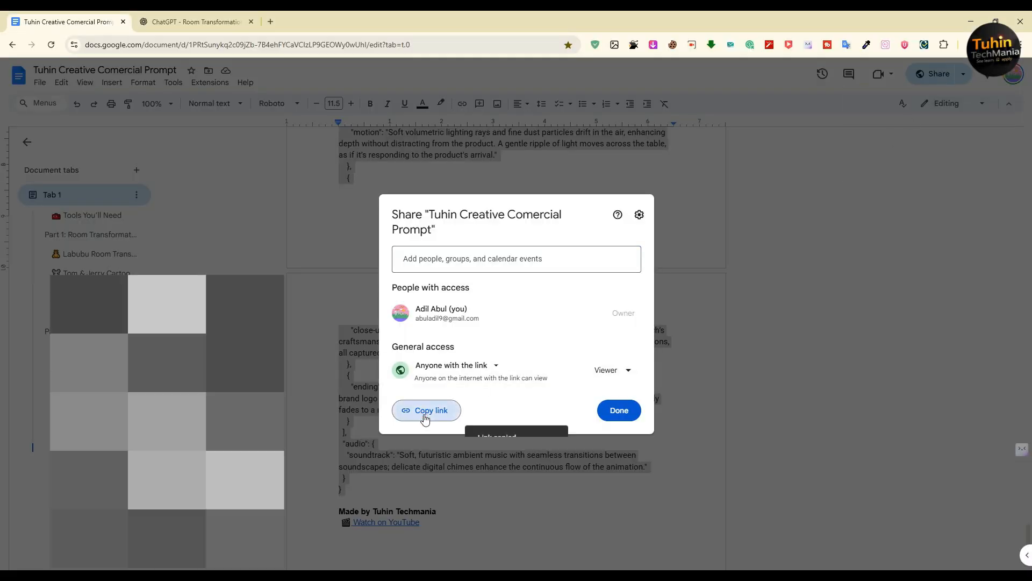
# - Send the Google Doc link to the "Creative prompt & guide" and "Creative Conversation" groups on WhatsApp
pyautogui.hotkey('alt', 'Tab')
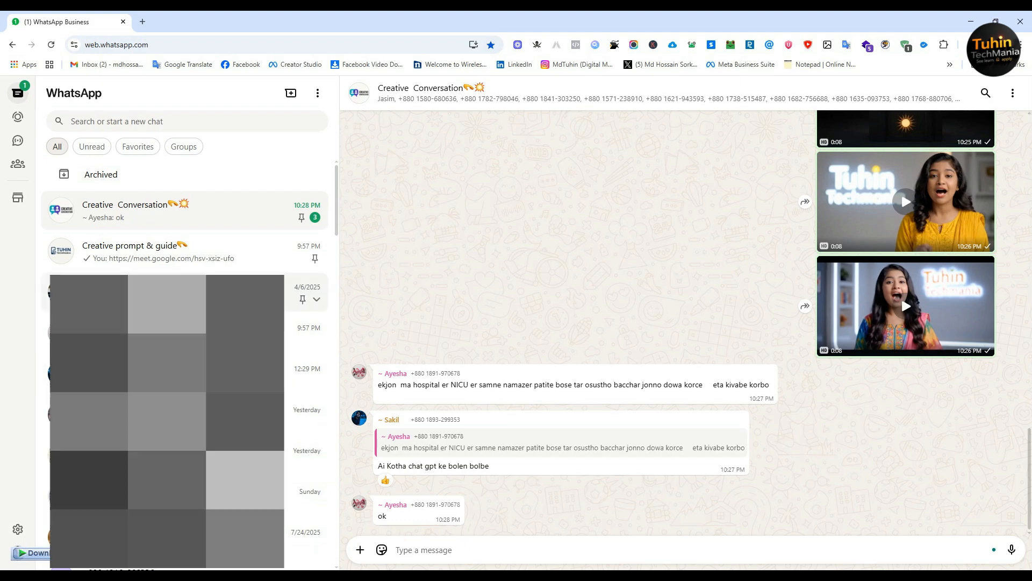
pyautogui.click(213, 259)
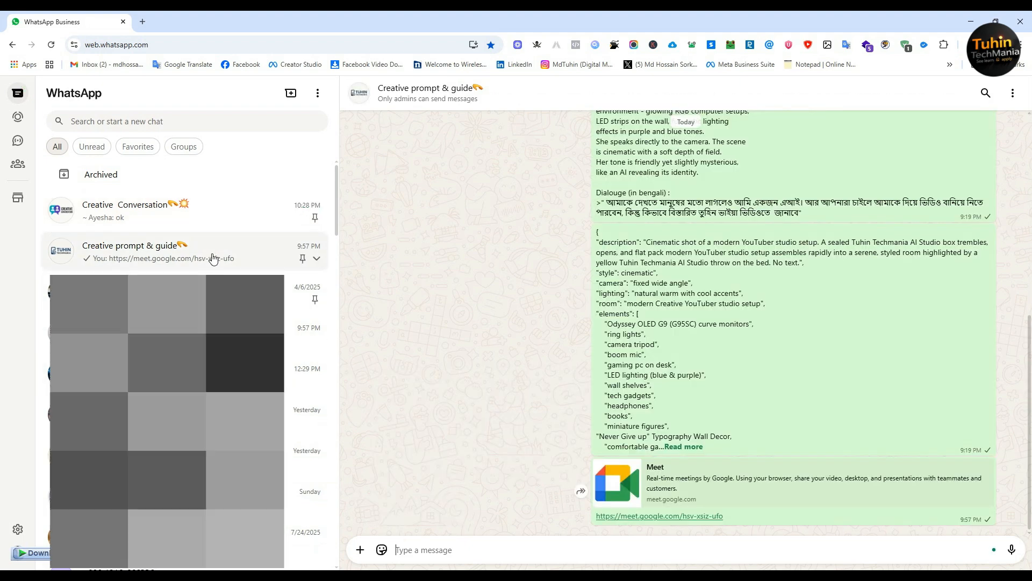
pyautogui.hotkey('ctrl', 'v')
pyautogui.press('Return')
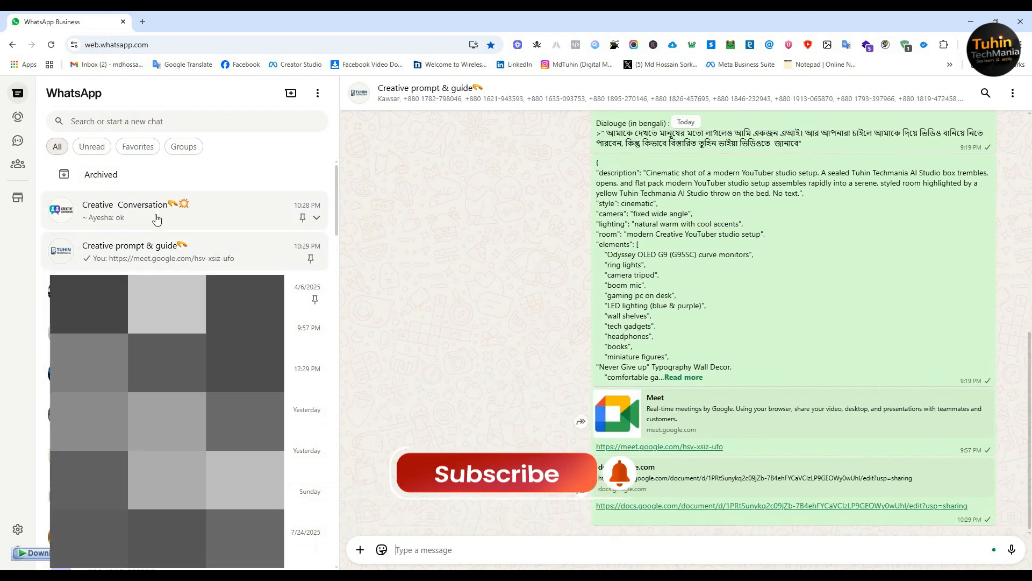
pyautogui.click(123, 202)
pyautogui.hotkey('ctrl', 'v')
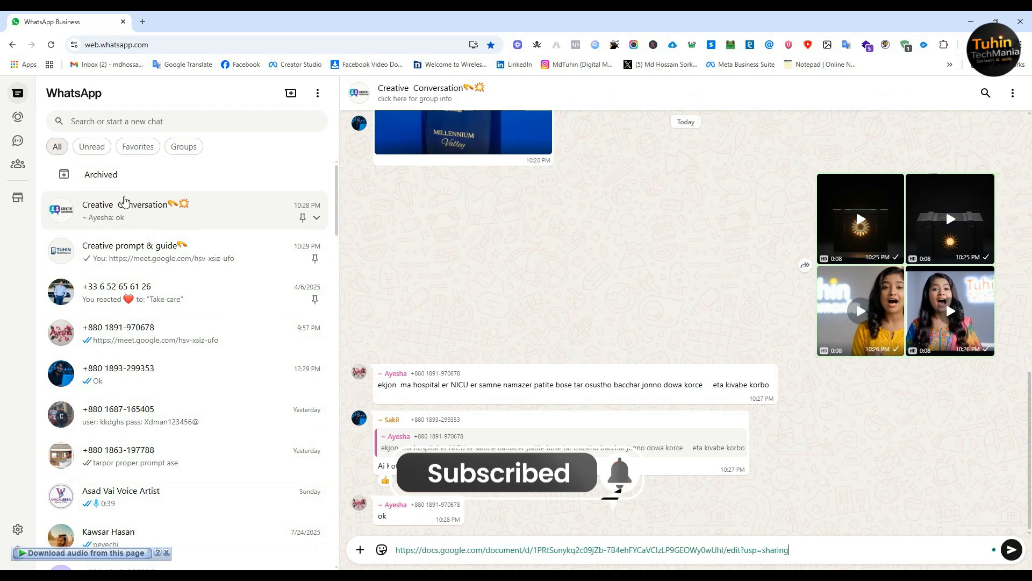
pyautogui.press('Return')
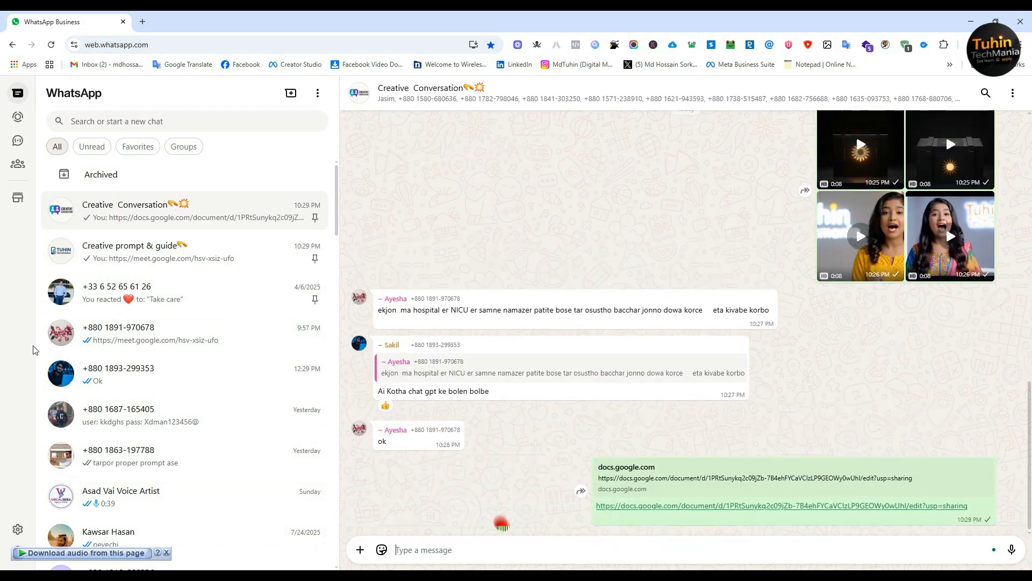
# - Open Telegram, post the Google Doc link in the "Any Help & Solution" channel and close Telegram
pyautogui.click(70, 577)
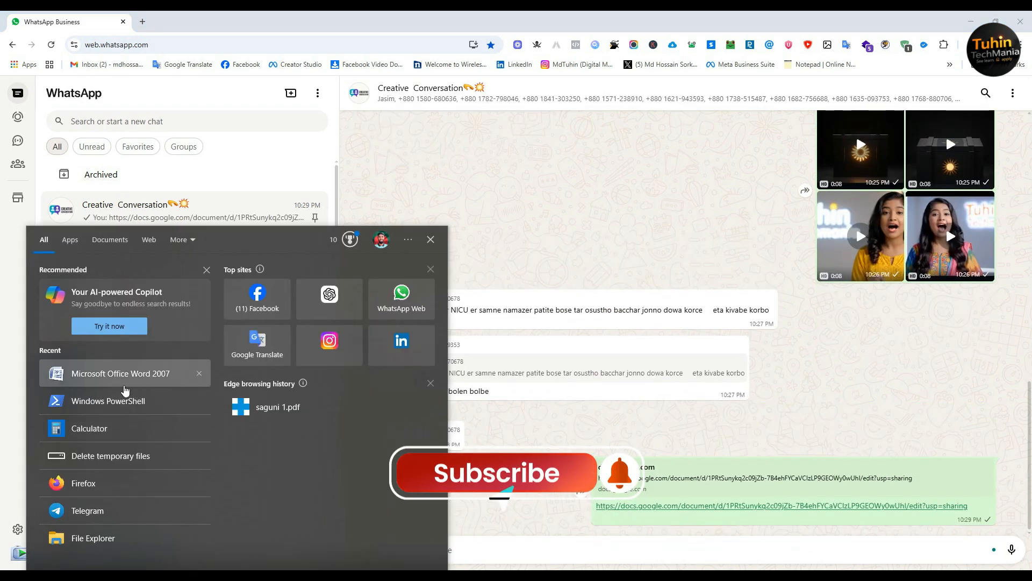
pyautogui.click(97, 509)
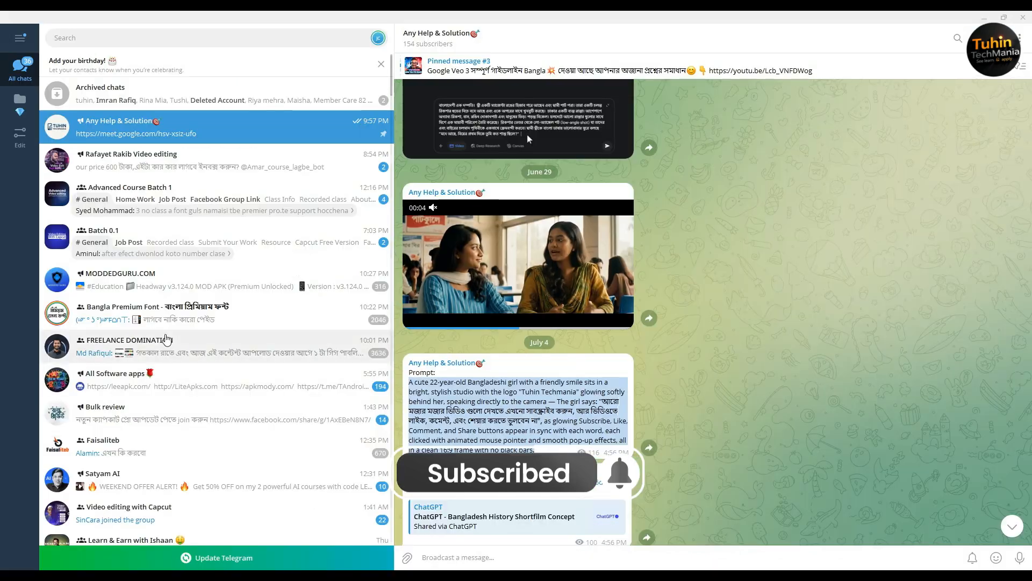
pyautogui.scroll(-3, 769, 468)
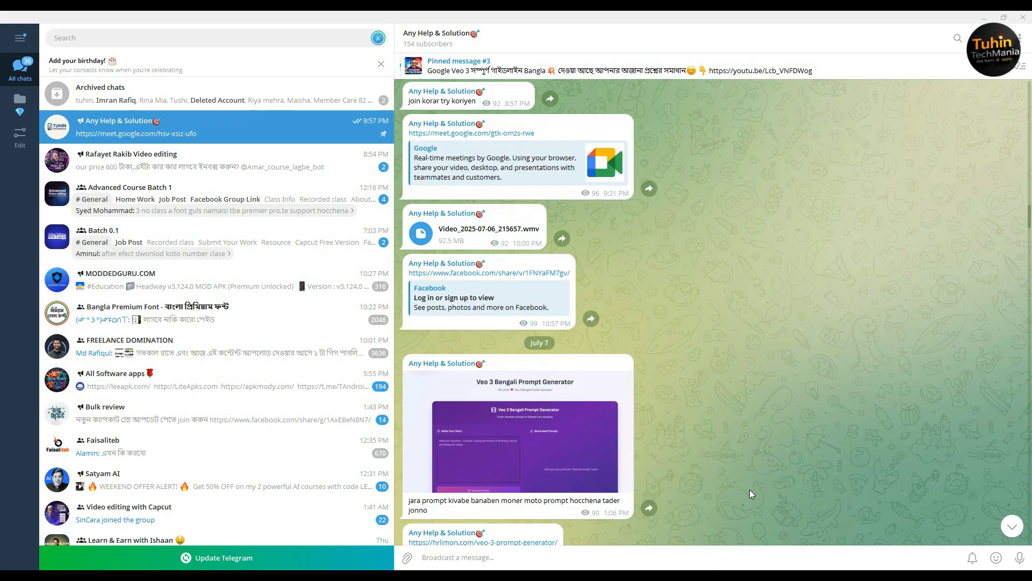
pyautogui.click(575, 560)
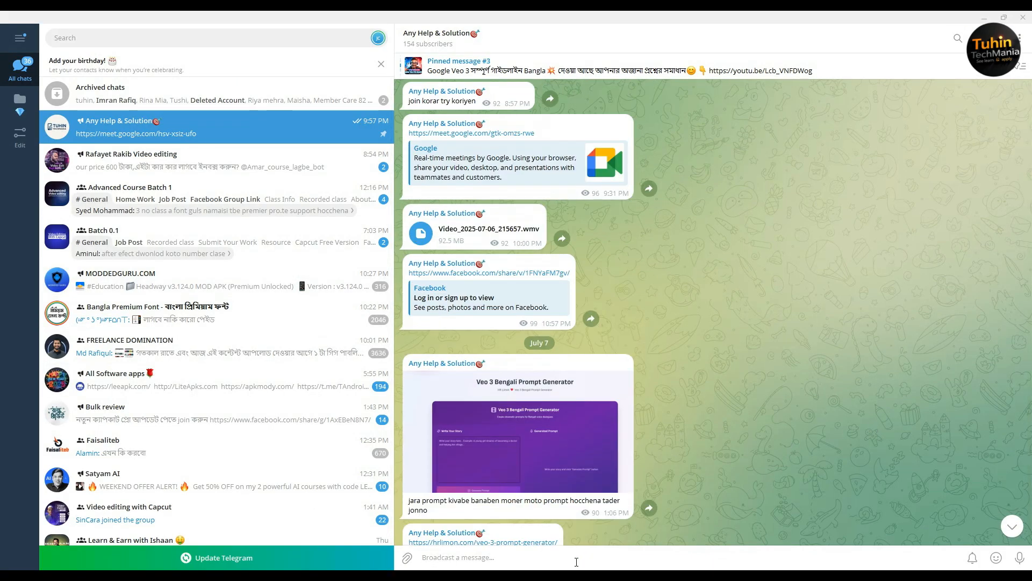
pyautogui.hotkey('ctrl', 'v')
pyautogui.press('Return')
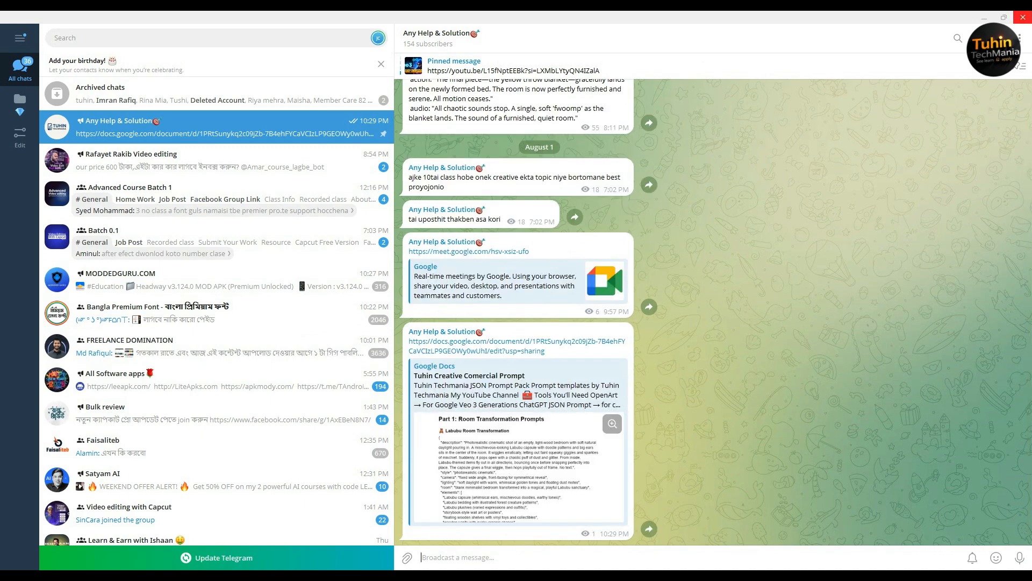
pyautogui.click(1021, 17)
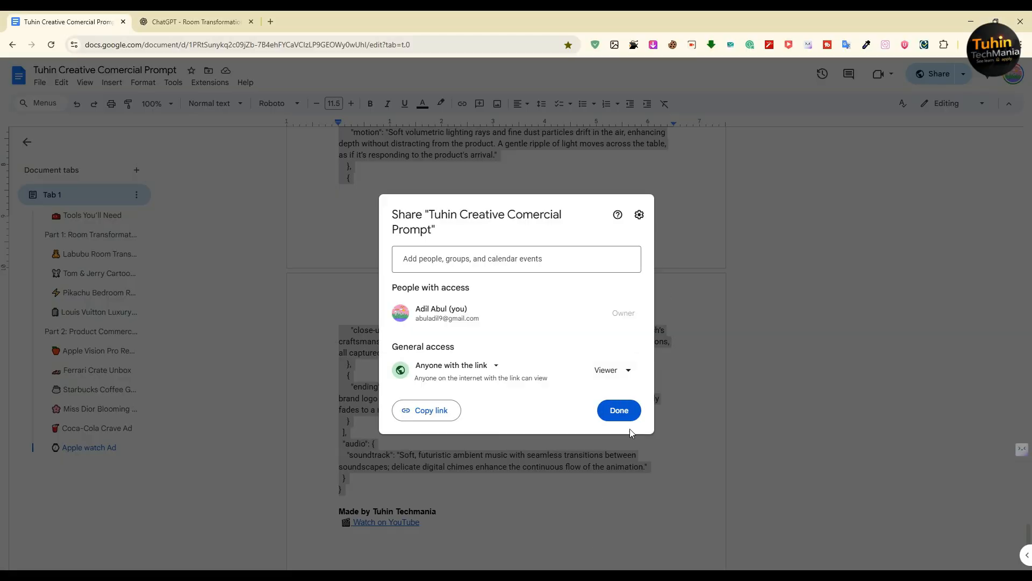
# - Close the Google Doc's sharing dialog and switch back to the Vertex AI Media Studio window
pyautogui.click(623, 415)
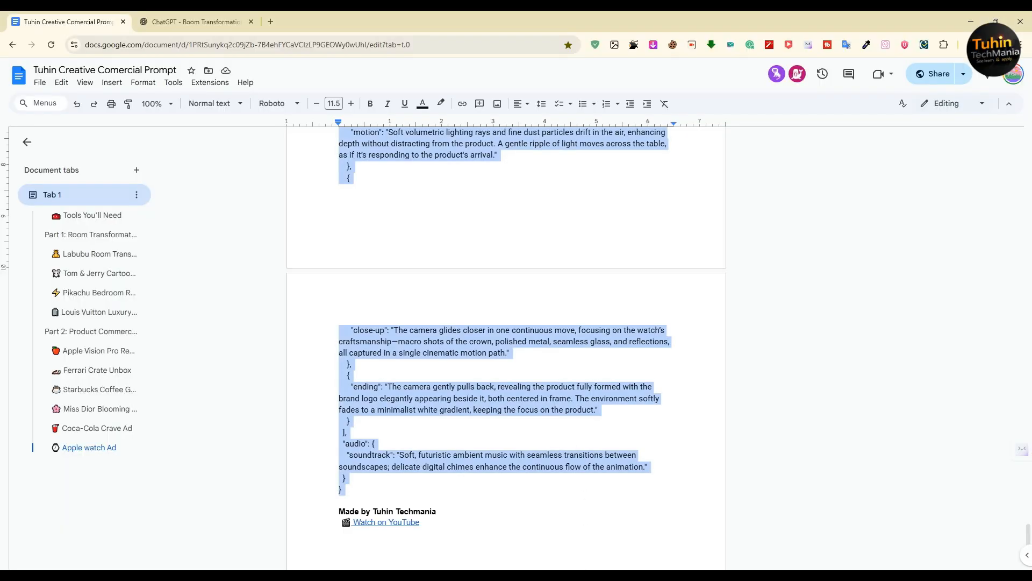
pyautogui.click(591, 577)
pyautogui.click(616, 577)
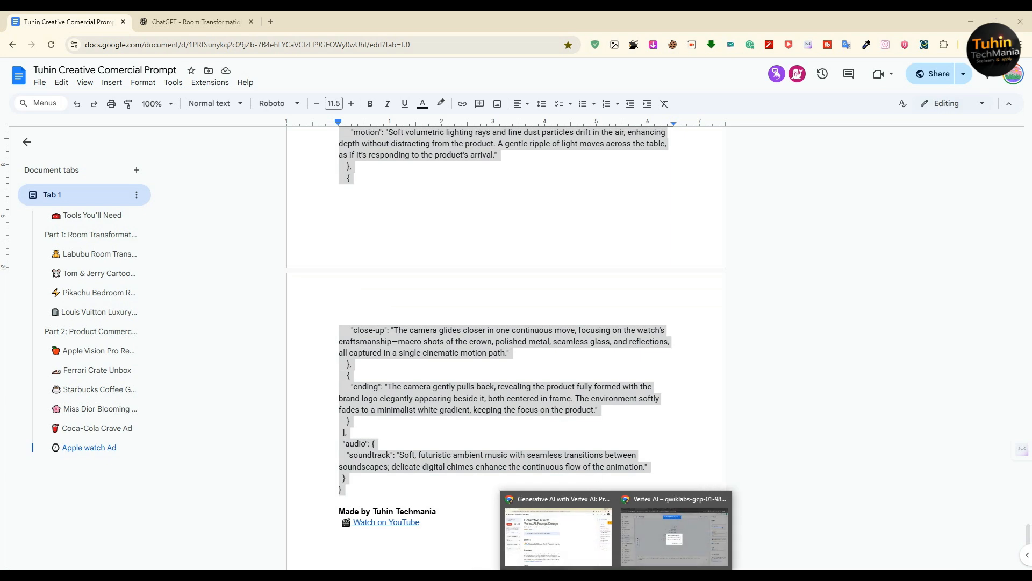
pyautogui.click(644, 535)
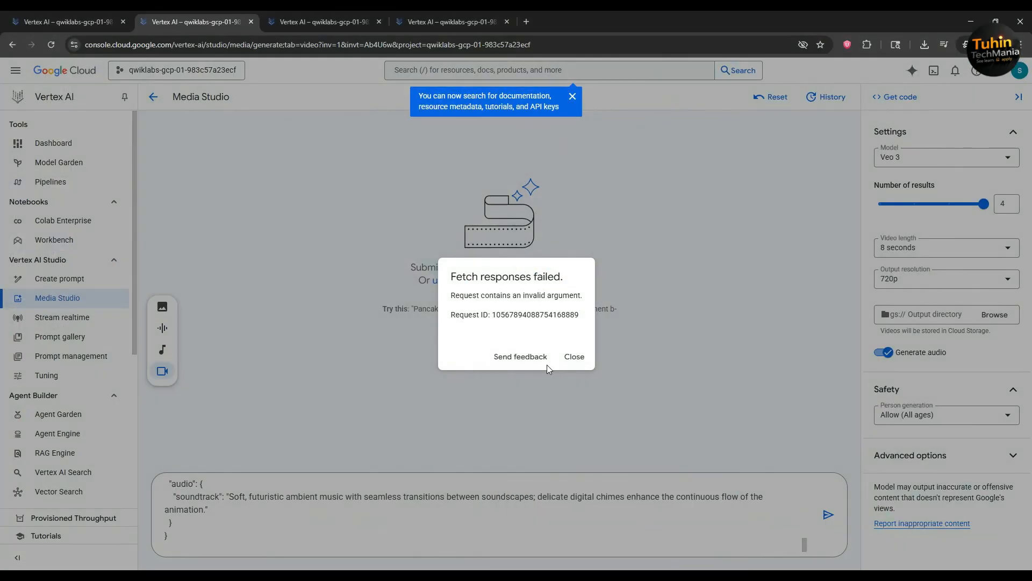
# - Dismiss the error and video preview, replace the first Media Studio tab's prompt with the "Futuristic Apple-style minimalism" JSON prompt and generate videos
pyautogui.click(573, 363)
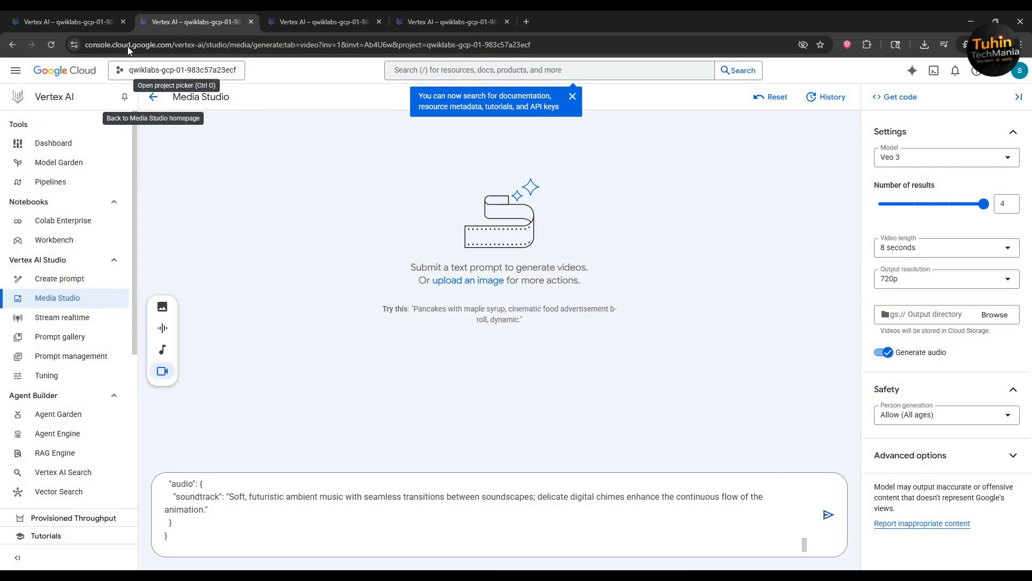
pyautogui.click(83, 17)
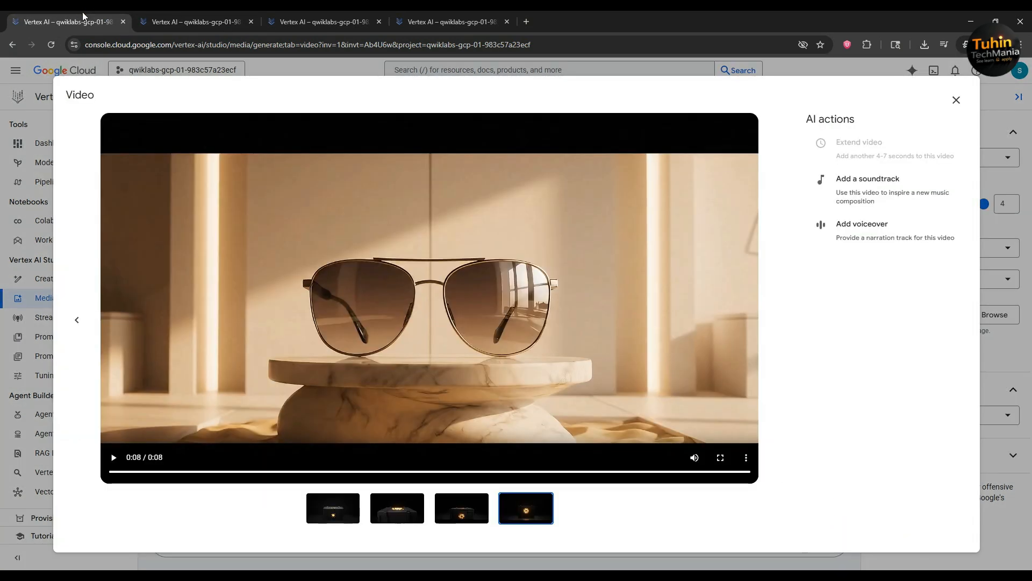
pyautogui.click(956, 100)
pyautogui.click(215, 516)
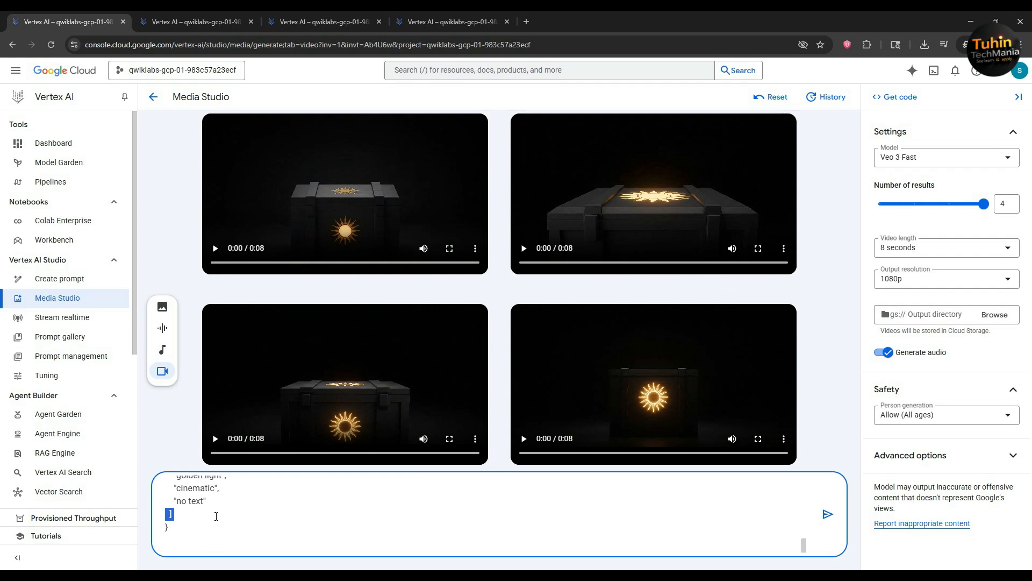
pyautogui.hotkey('ctrl', 'a')
pyautogui.press('super+v')
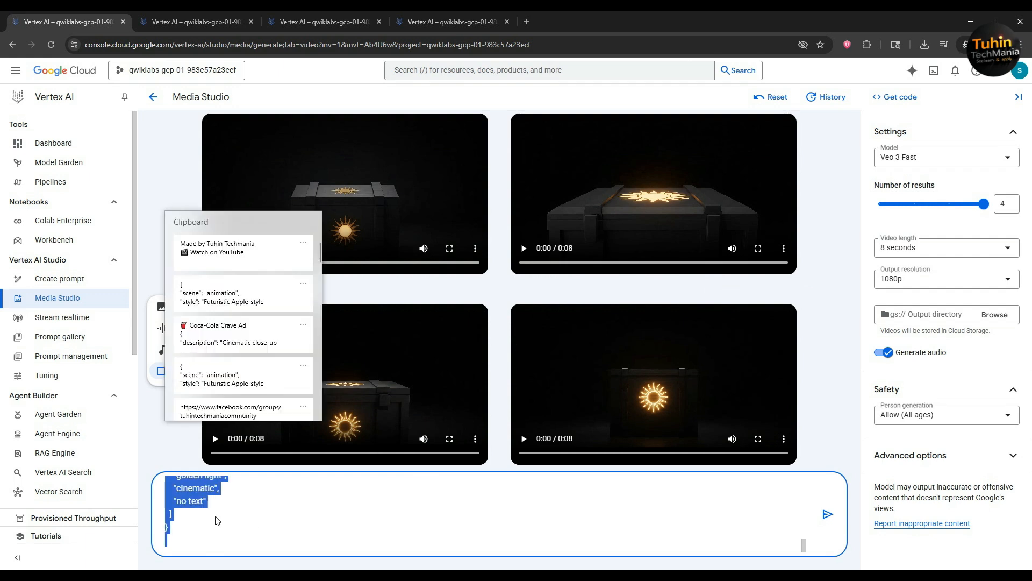
pyautogui.click(222, 295)
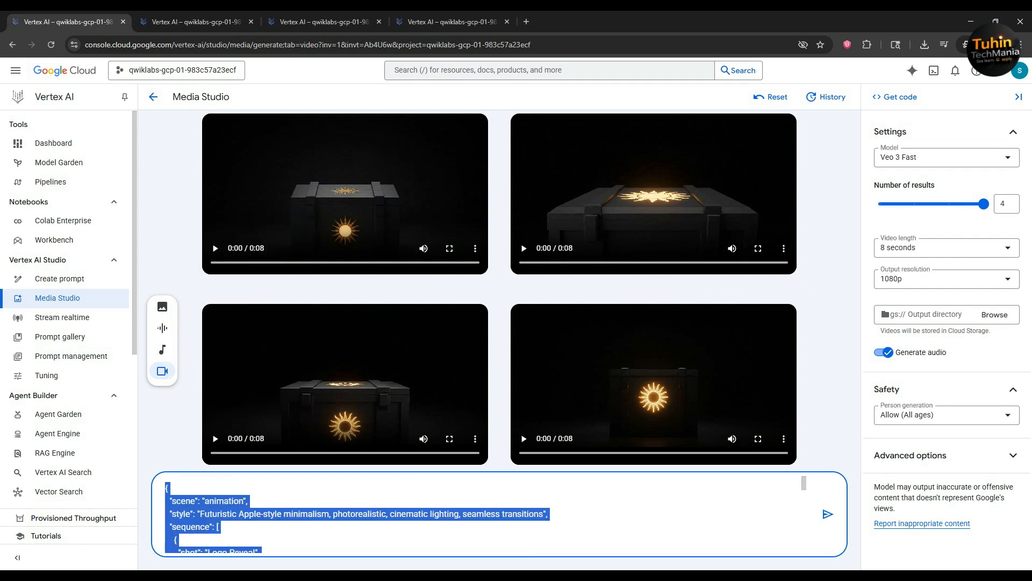
pyautogui.click(833, 525)
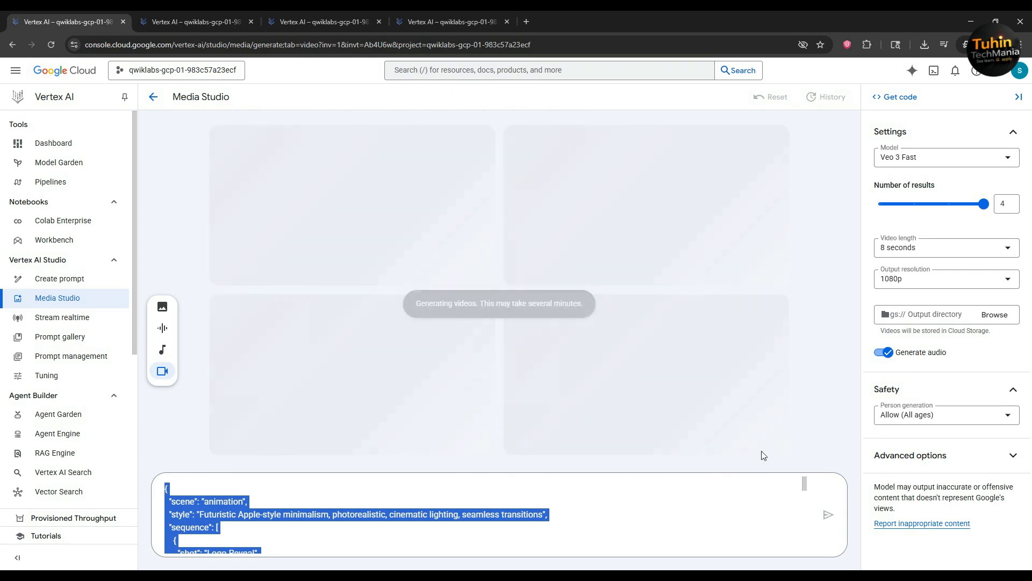
# - In the third Media Studio tab, replace the girl-in-studio prompt with the copied Apple-style animation JSON prompt and generate videos
pyautogui.click(334, 21)
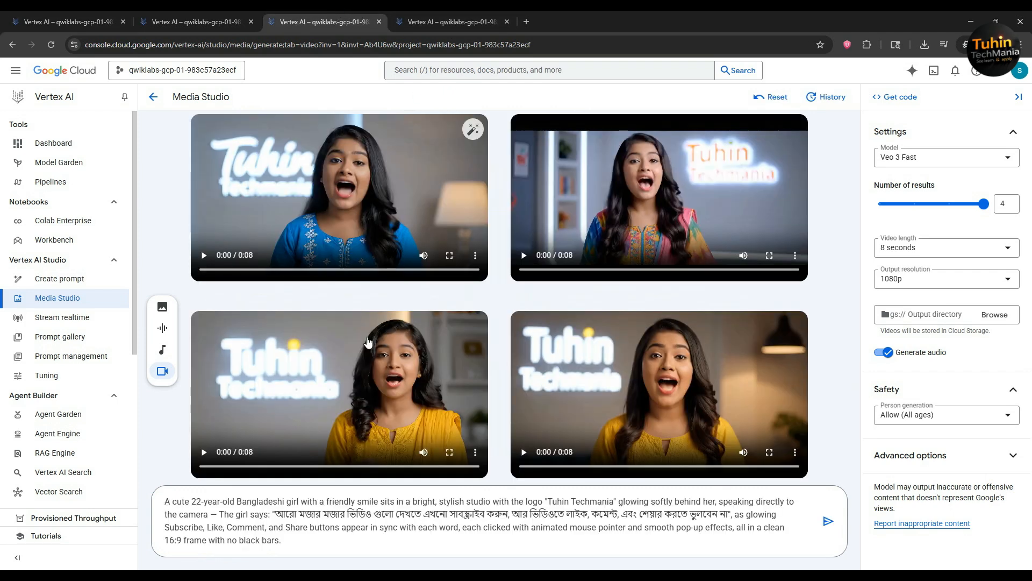
pyautogui.tripleClick(324, 526)
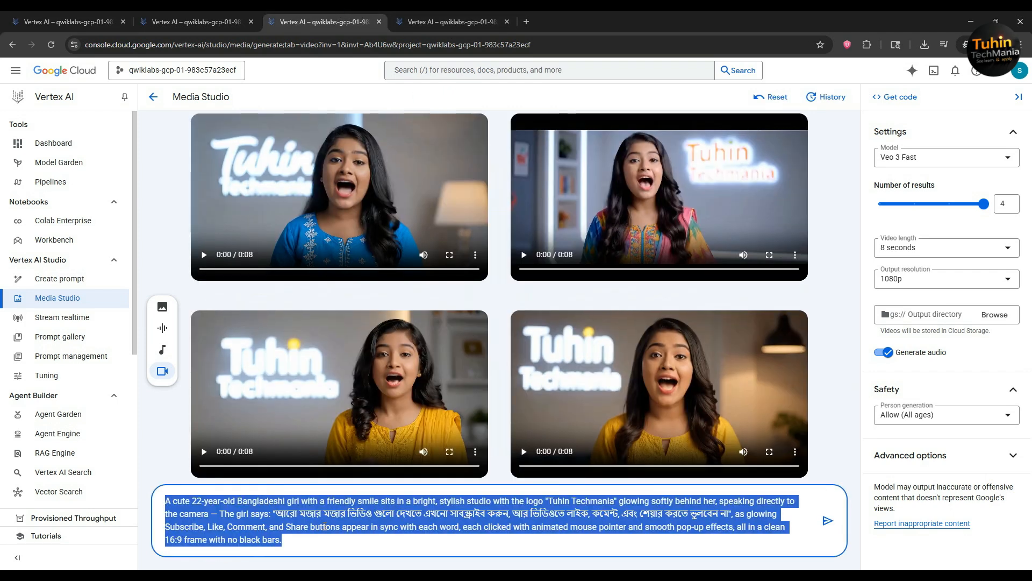
pyautogui.hotkey('ctrl', 'v')
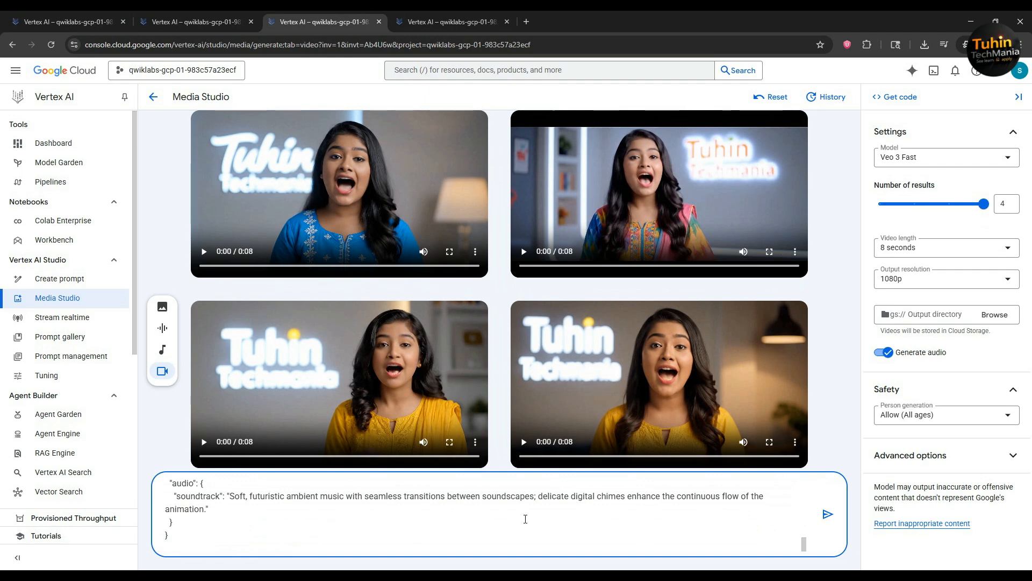
# - Replace the fourth Media Studio tab's prompt with the Apple-style animation JSON prompt from the clipboard history, review it and generate videos
pyautogui.click(446, 22)
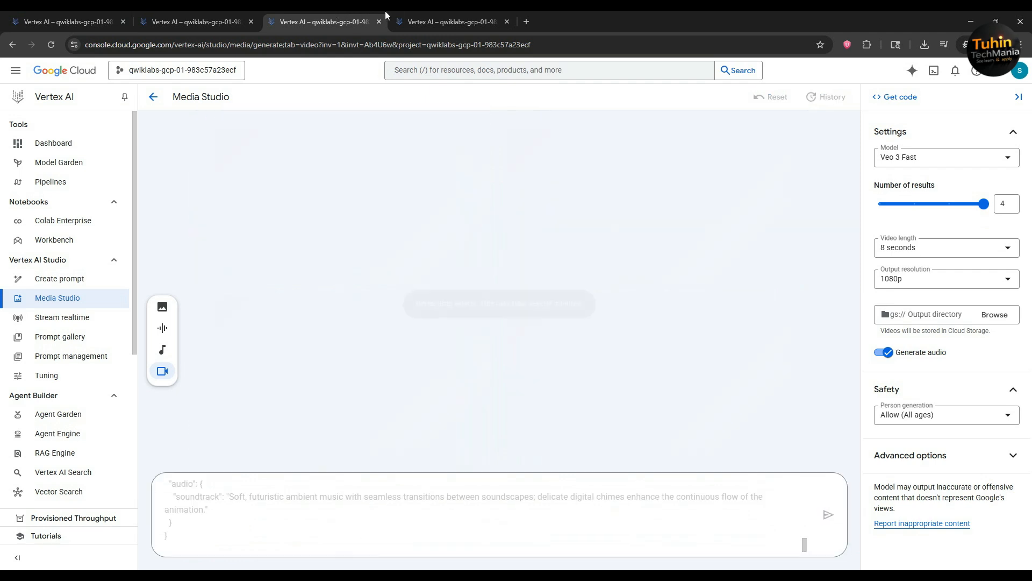
pyautogui.doubleClick(277, 527)
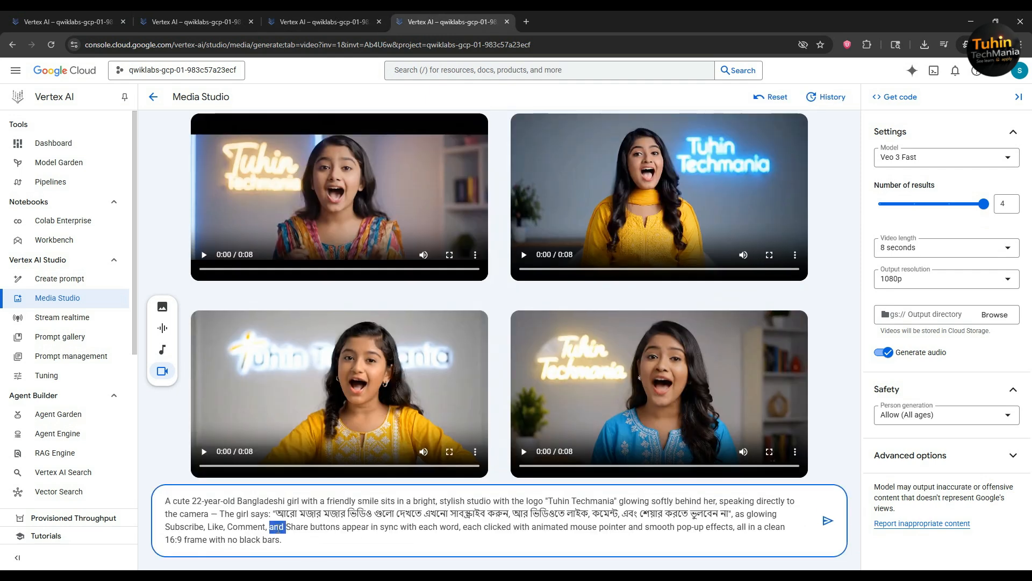
pyautogui.tripleClick(277, 526)
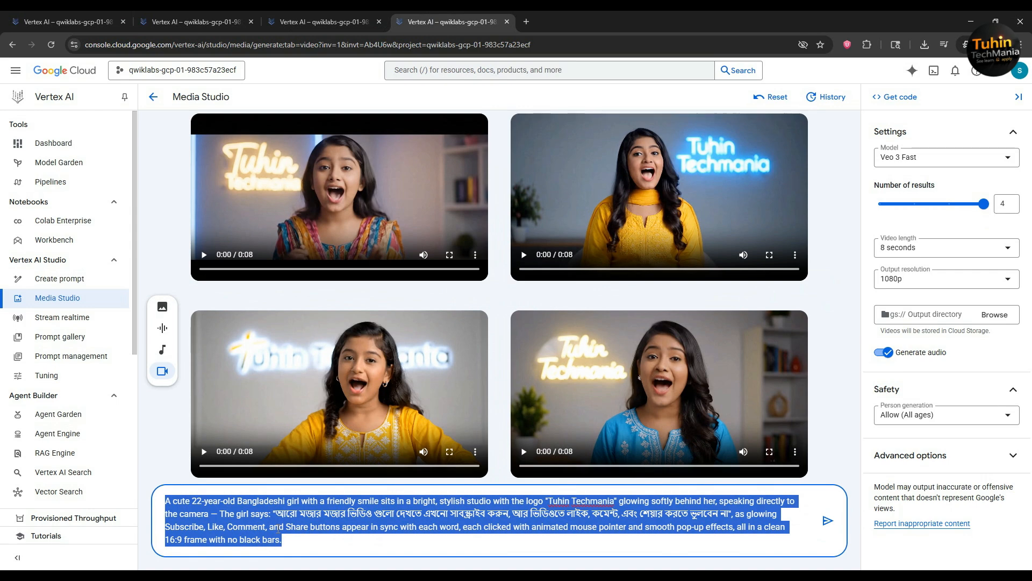
pyautogui.press('super+v')
pyautogui.click(239, 382)
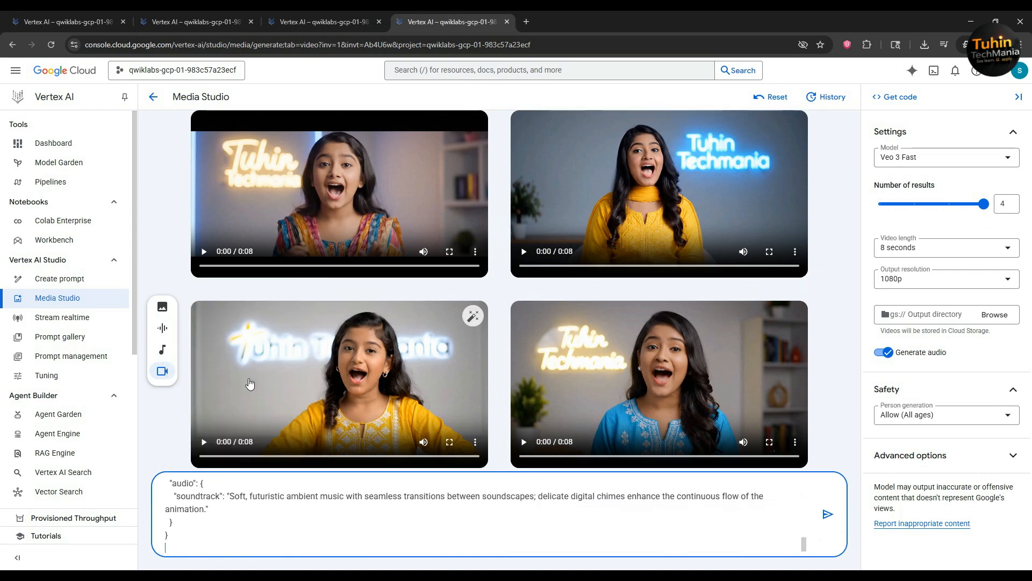
pyautogui.scroll(3, 420, 520)
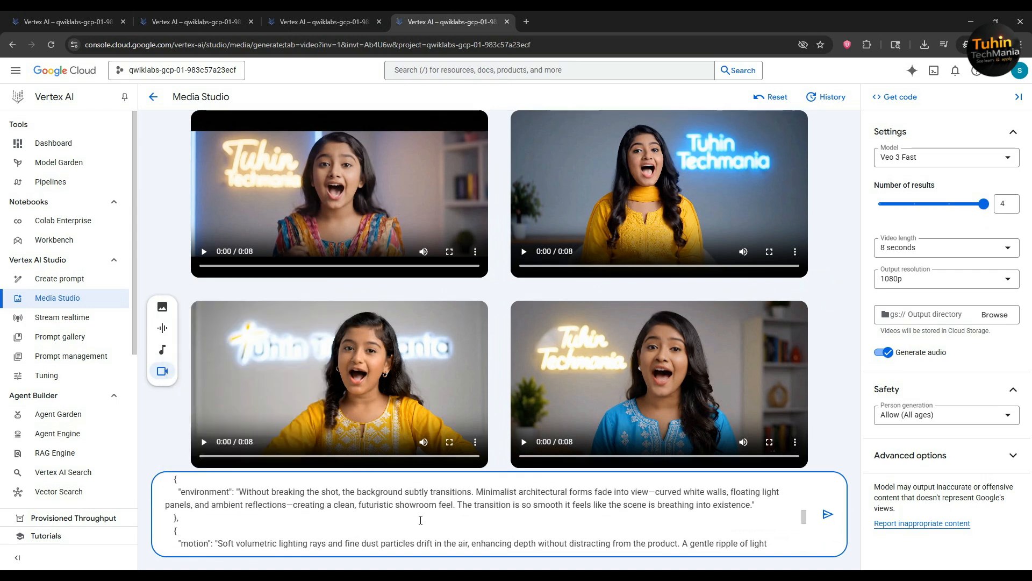
pyautogui.scroll(5, 421, 520)
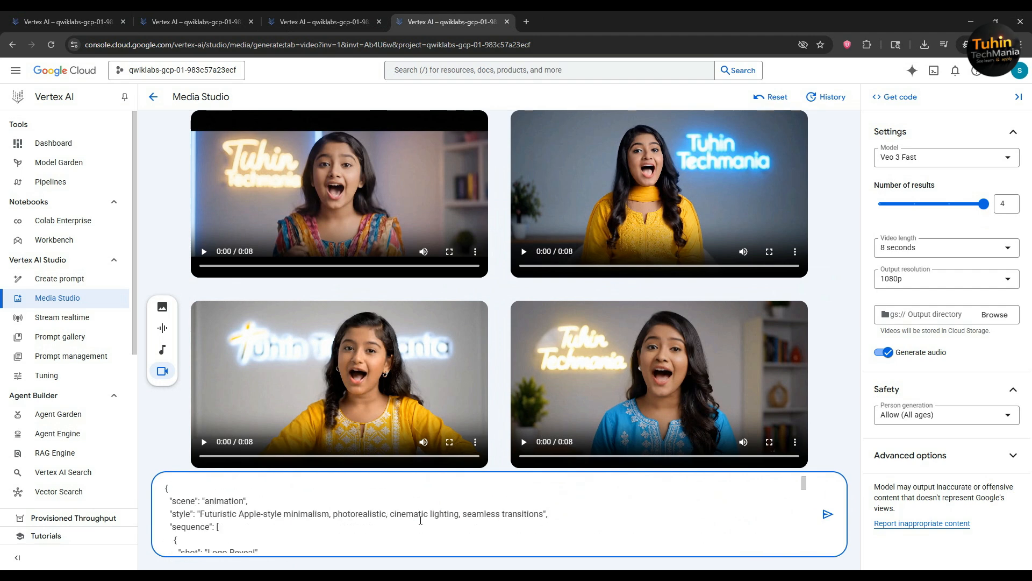
pyautogui.click(839, 514)
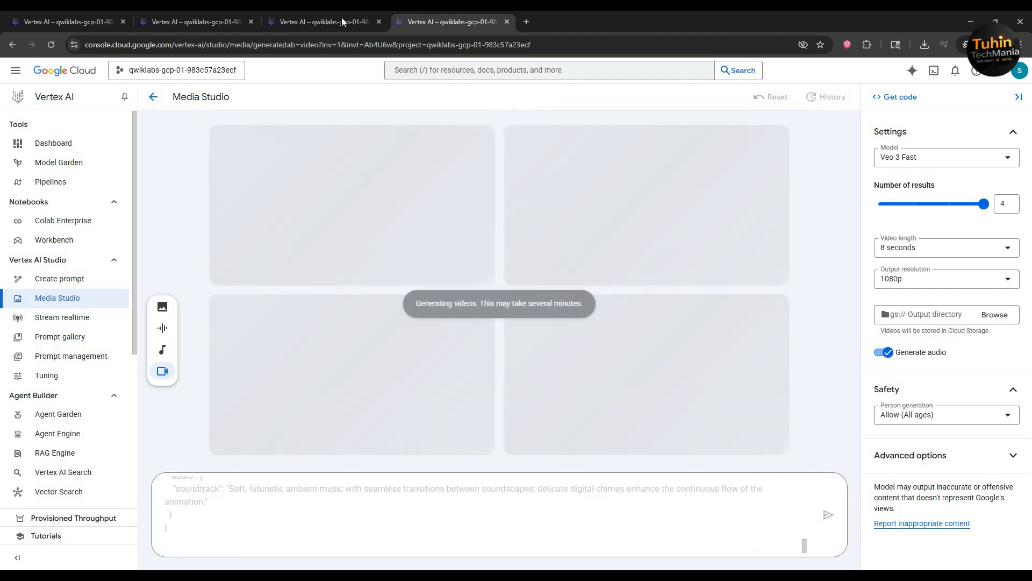
# - Check the first tab's generation, switch to the commercial prompt Google Doc and read through the Starbucks Coffee Galaxy prompt
pyautogui.click(77, 12)
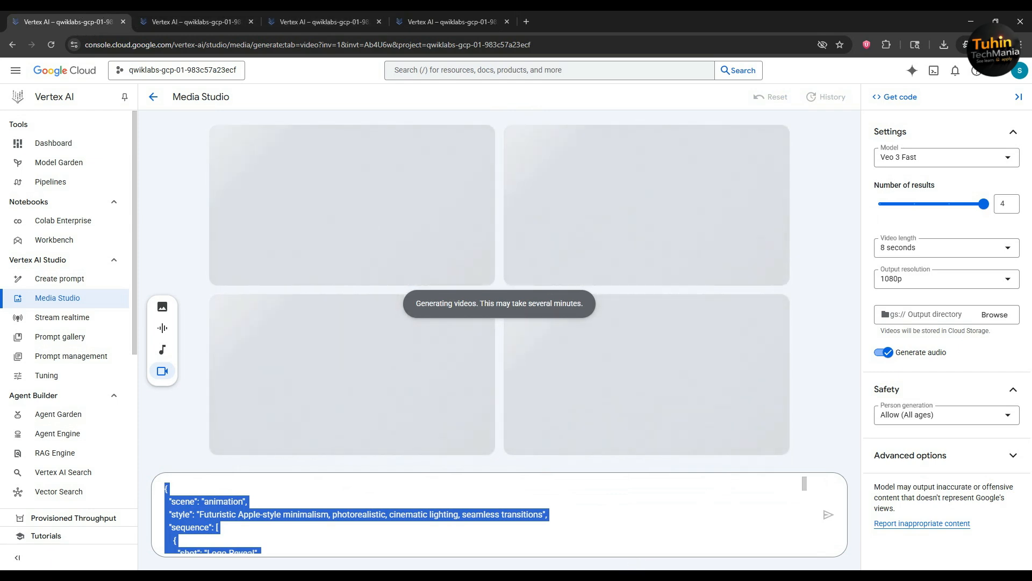
pyautogui.hotkey('alt', 'Tab')
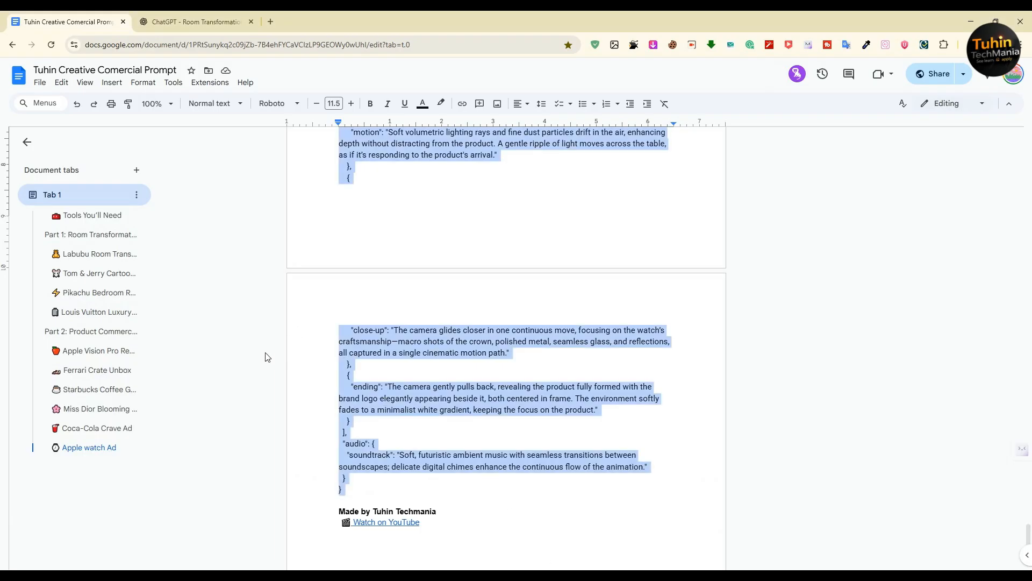
pyautogui.click(84, 392)
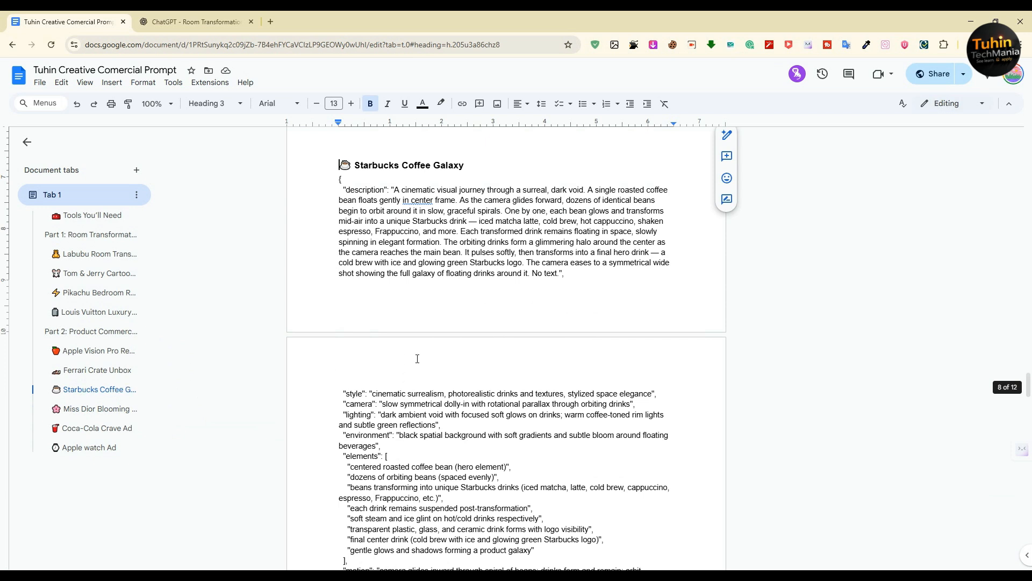
pyautogui.scroll(-2, 414, 319)
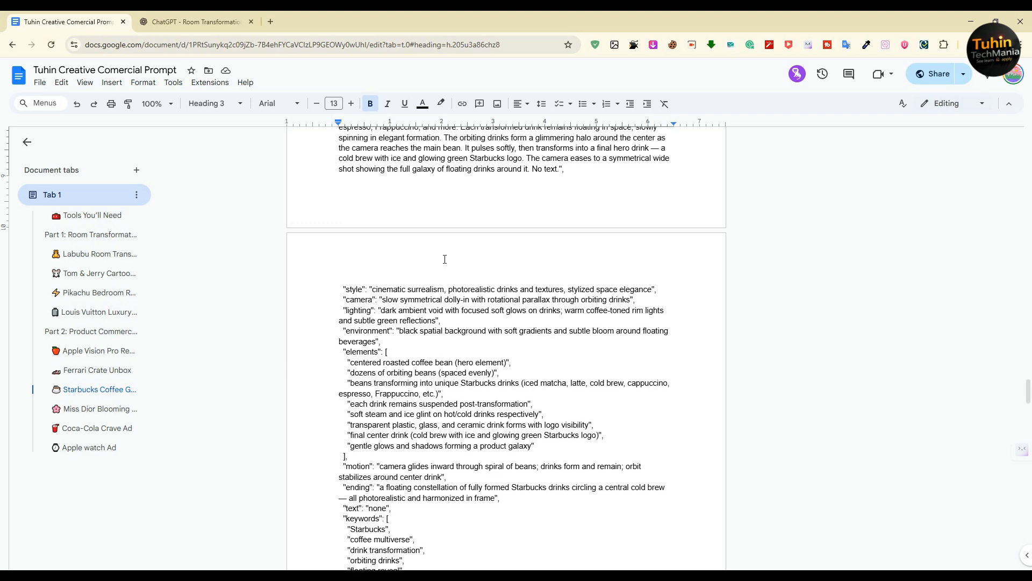
pyautogui.scroll(2, 384, 307)
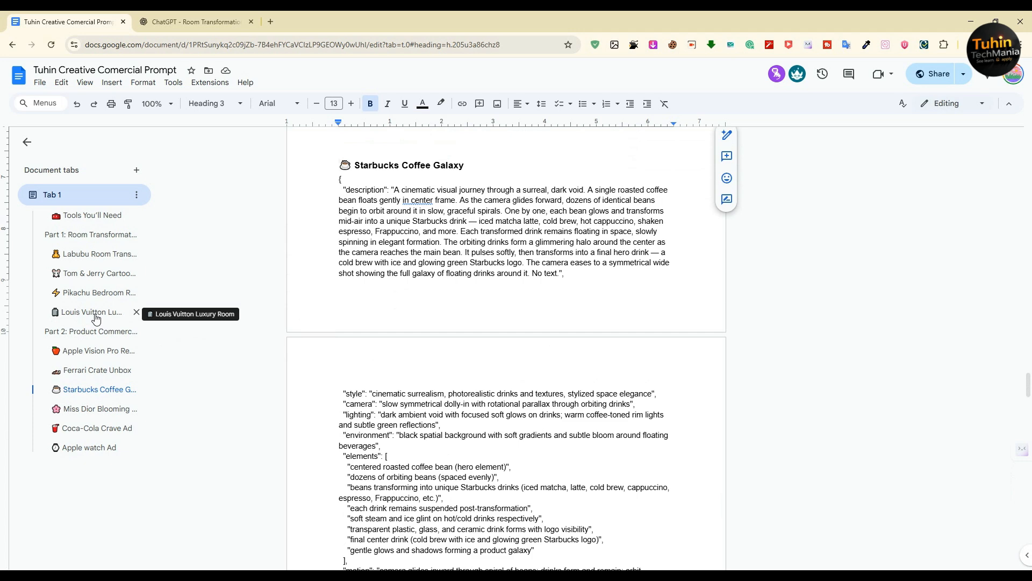
# - Copy the full JSON prompt under the "Louis Vuitton Luxury Room" heading
pyautogui.click(90, 313)
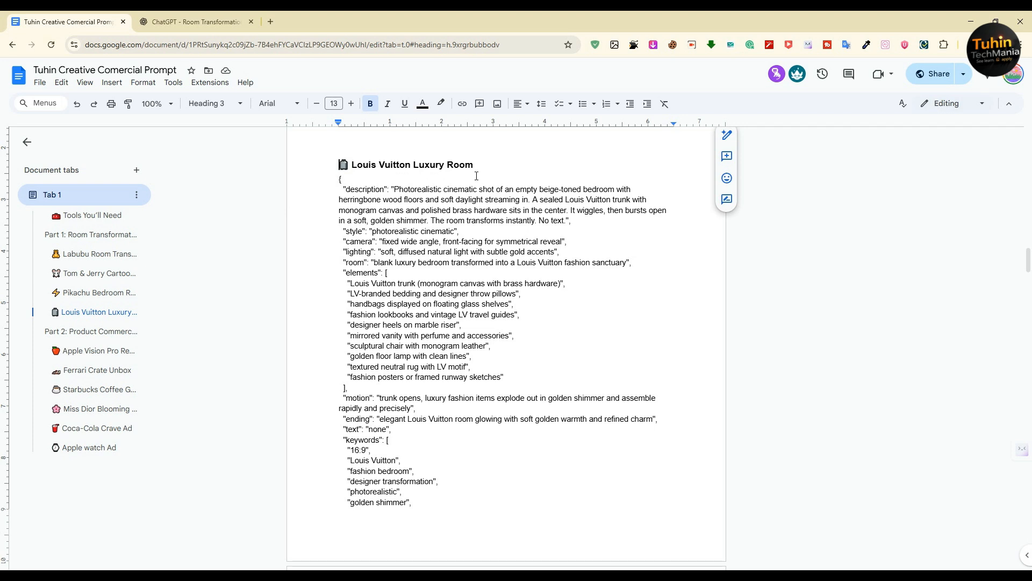
pyautogui.moveTo(339, 181); pyautogui.dragTo(432, 477)
pyautogui.moveTo(443, 516); pyautogui.dragTo(396, 147)
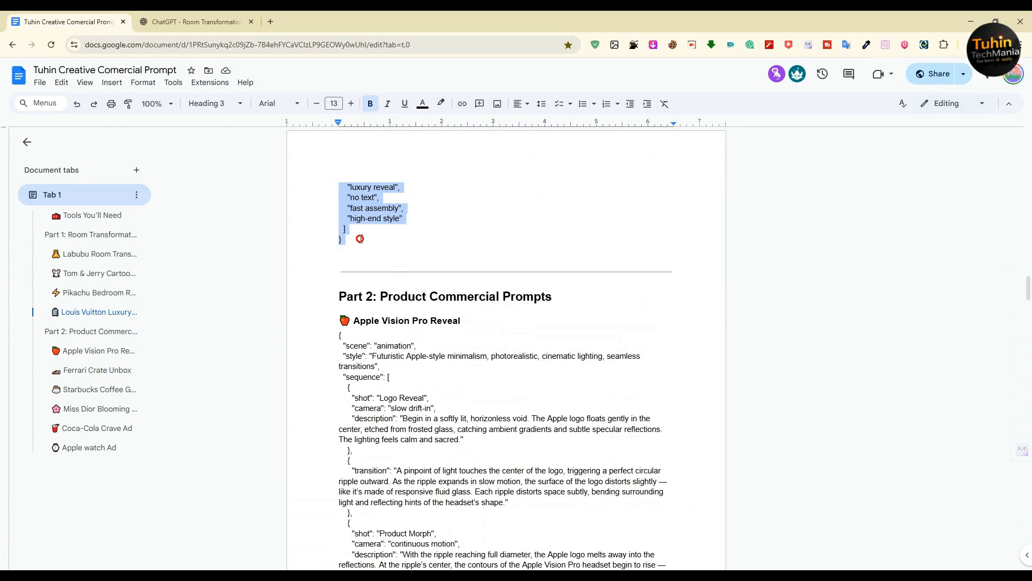
pyautogui.rightClick(372, 197)
pyautogui.click(397, 224)
# - Switch back to the Vertex AI Media Studio window and check the video generation progress in its tabs
pyautogui.click(590, 575)
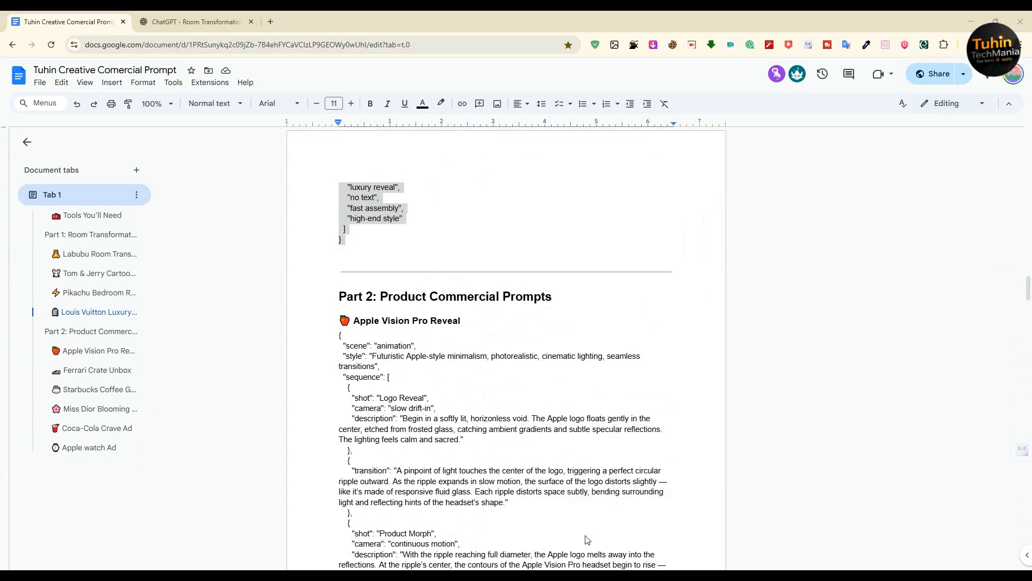
pyautogui.click(538, 537)
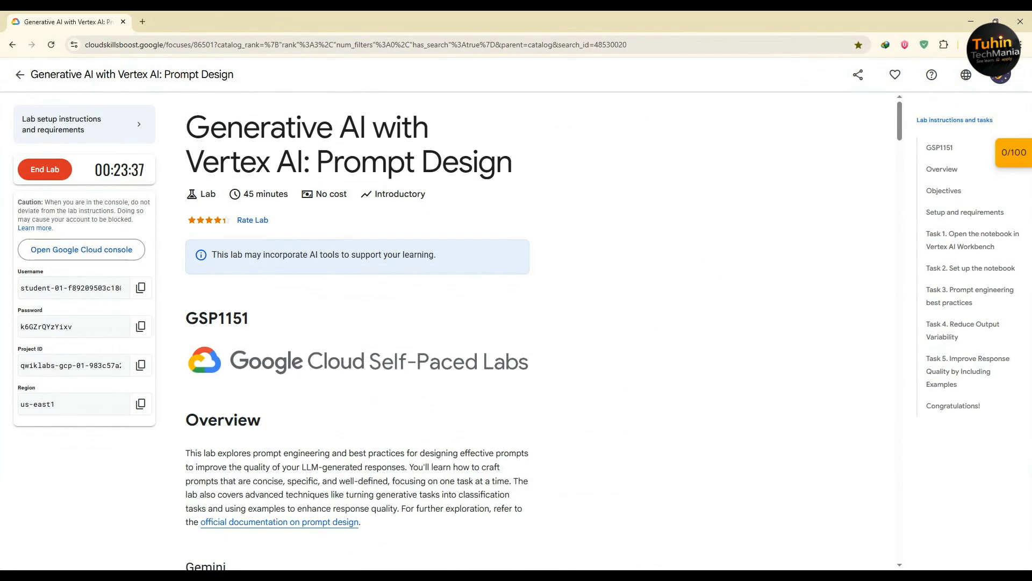
pyautogui.click(646, 550)
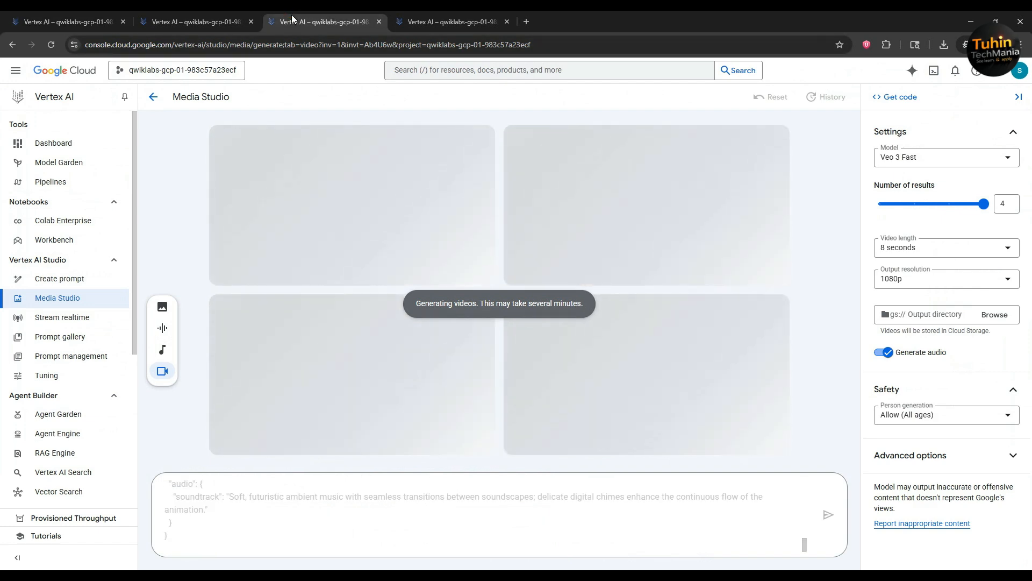
pyautogui.click(441, 16)
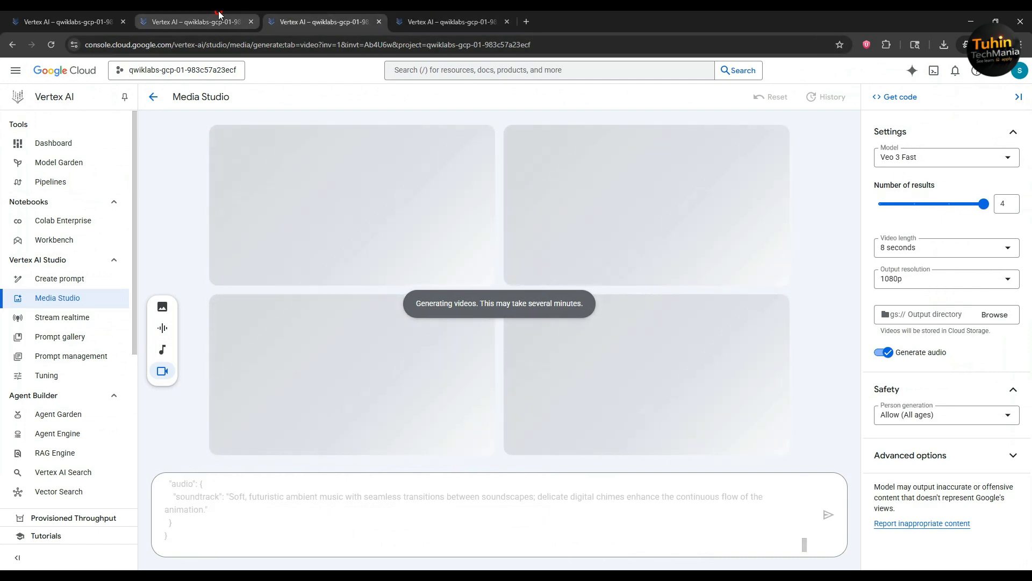
pyautogui.click(234, 17)
pyautogui.click(115, 15)
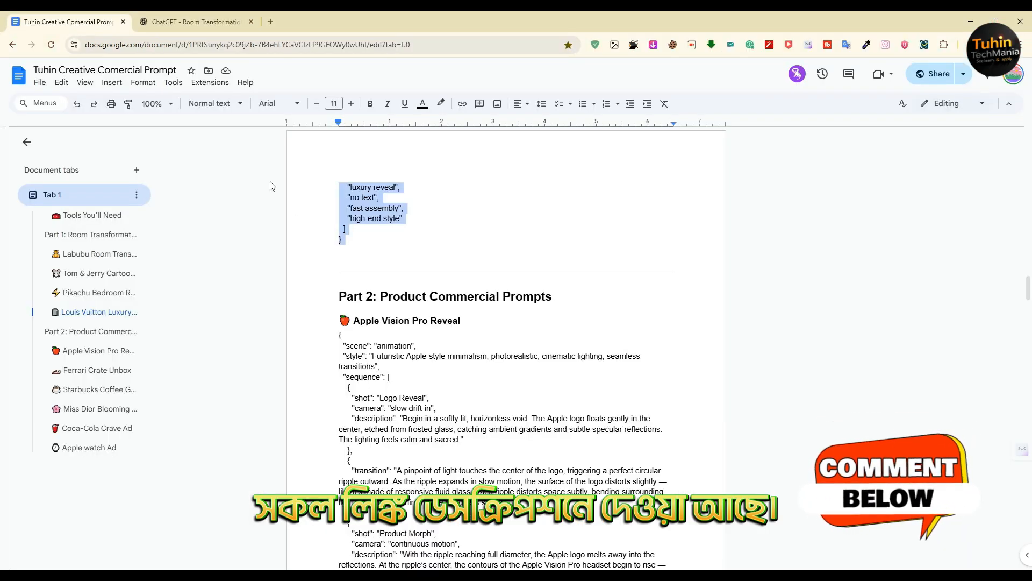
# - In the Google Docs browser window, open the Flow project "Jul 29 - 0028" in a new tab
pyautogui.click(204, 22)
pyautogui.click(271, 21)
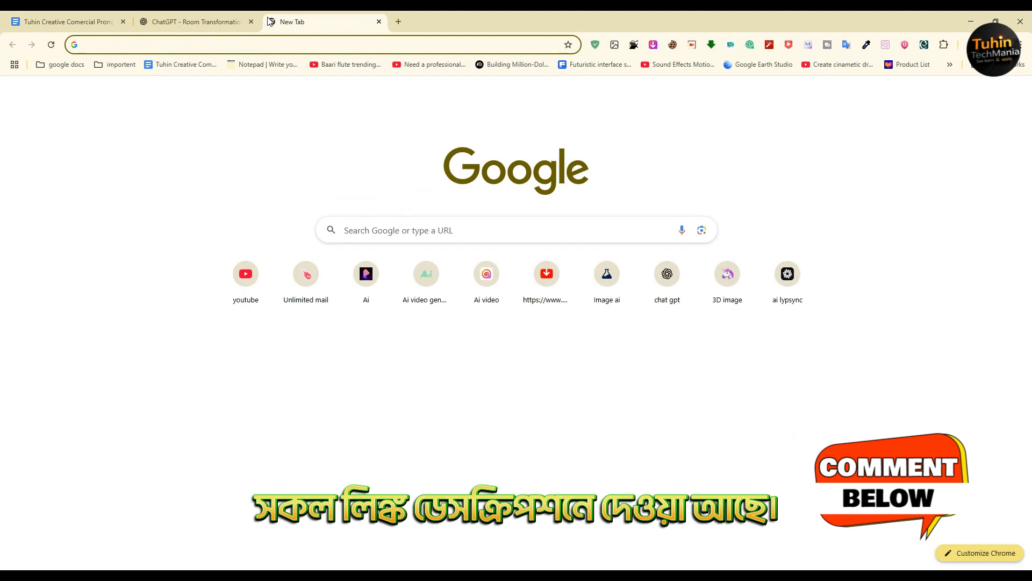
pyautogui.write('flow')
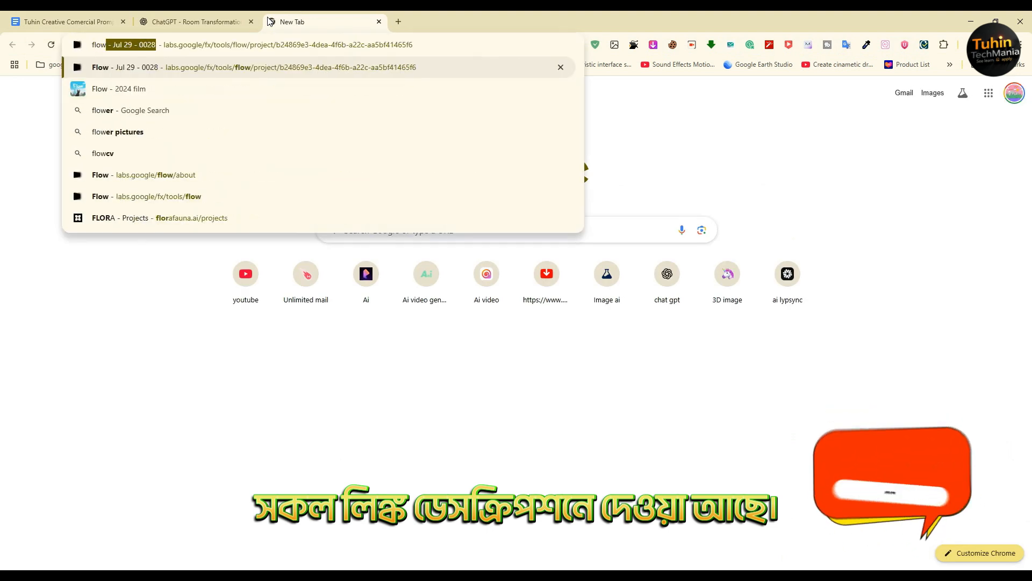
pyautogui.press('Return')
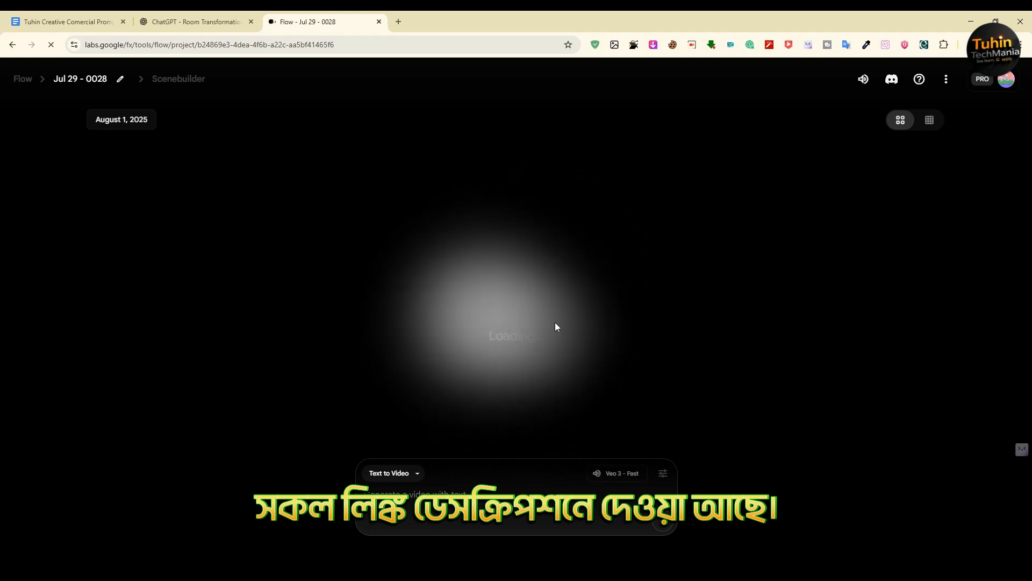
# - Display the Flow account's remaining AI credits and look through the project's previously generated Veo 3 - Fast videos
pyautogui.click(1000, 83)
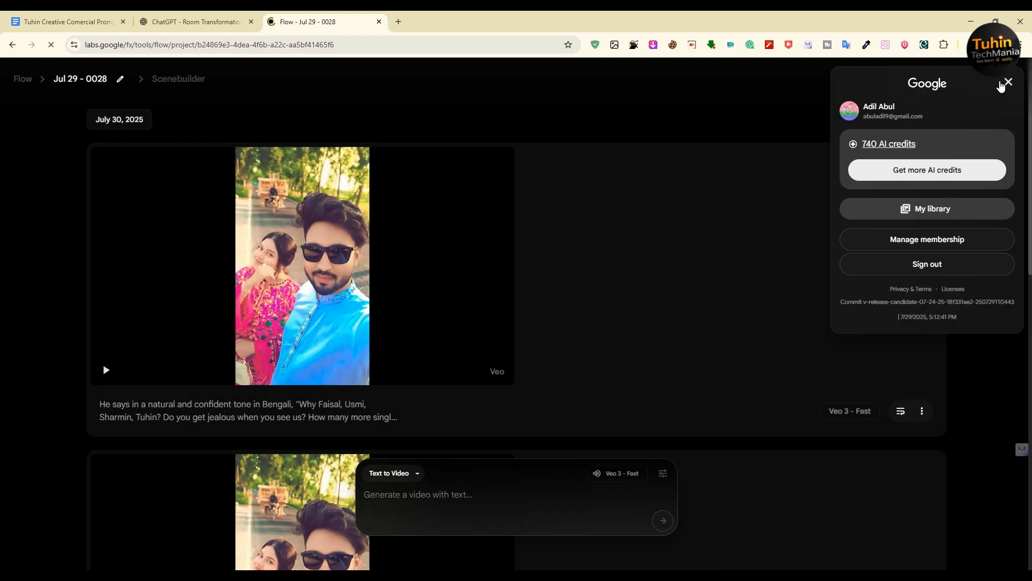
pyautogui.scroll(-5, 384, 340)
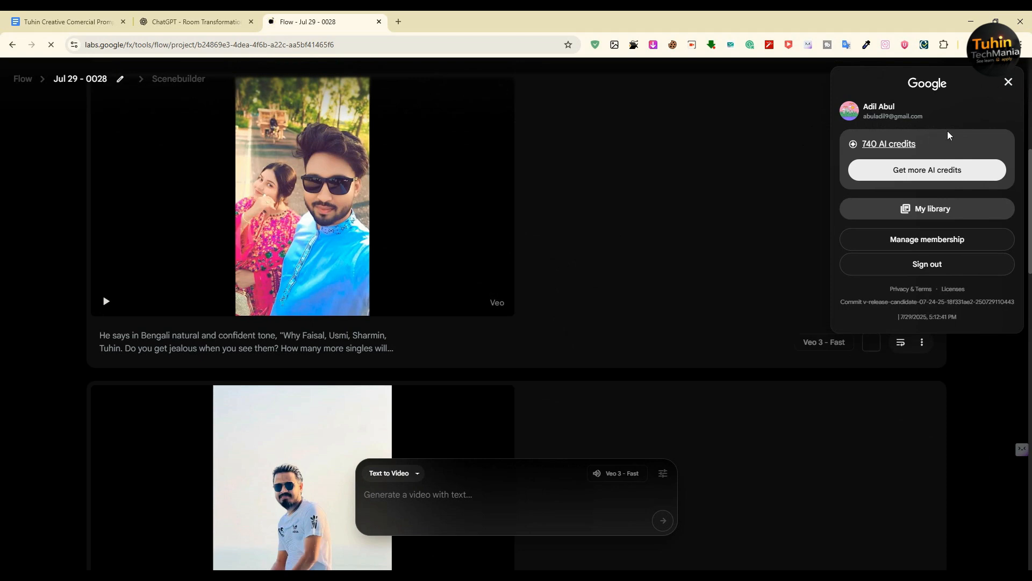
pyautogui.scroll(-7, 624, 205)
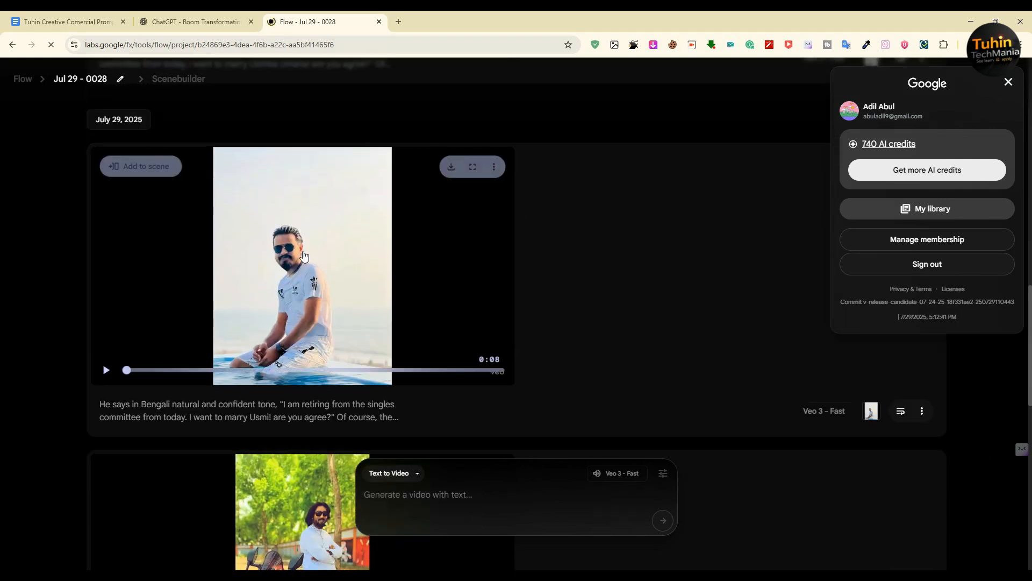
pyautogui.scroll(-10, 304, 255)
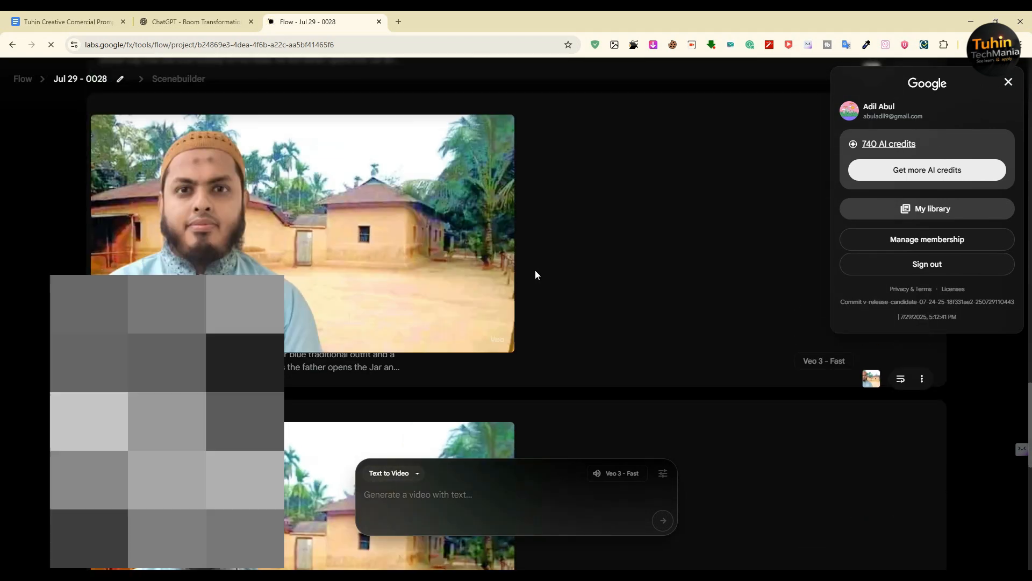
# - Look through the Flow project's last Veo 3 - Fast video and display the account's AI credits again
pyautogui.scroll(-10, 535, 274)
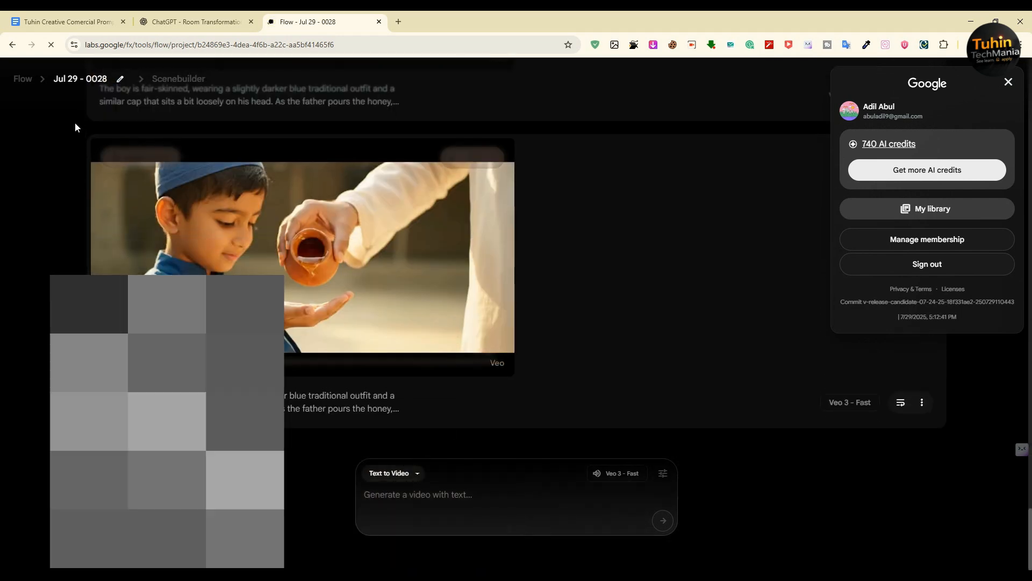
pyautogui.click(107, 80)
pyautogui.click(120, 80)
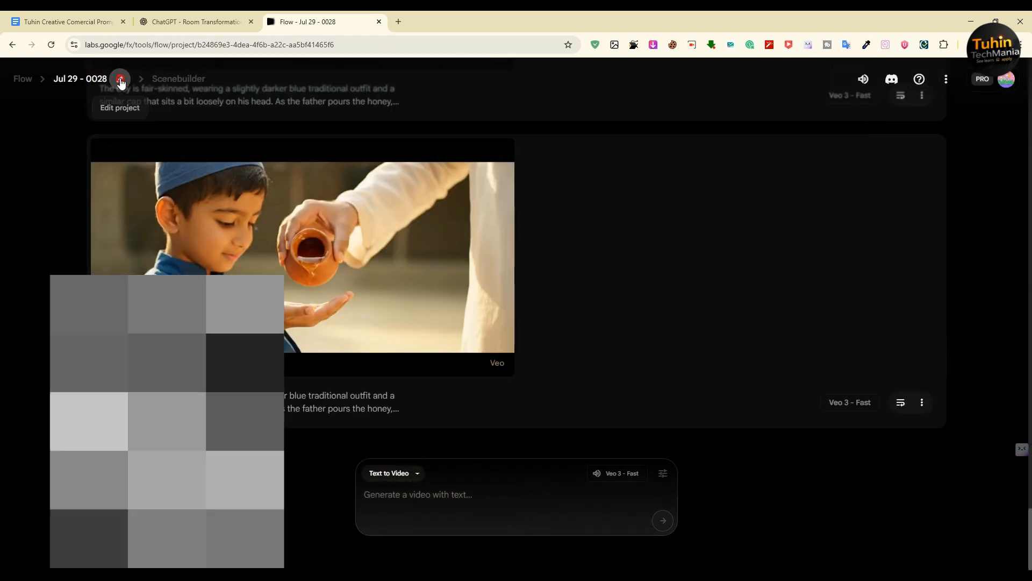
pyautogui.click(946, 80)
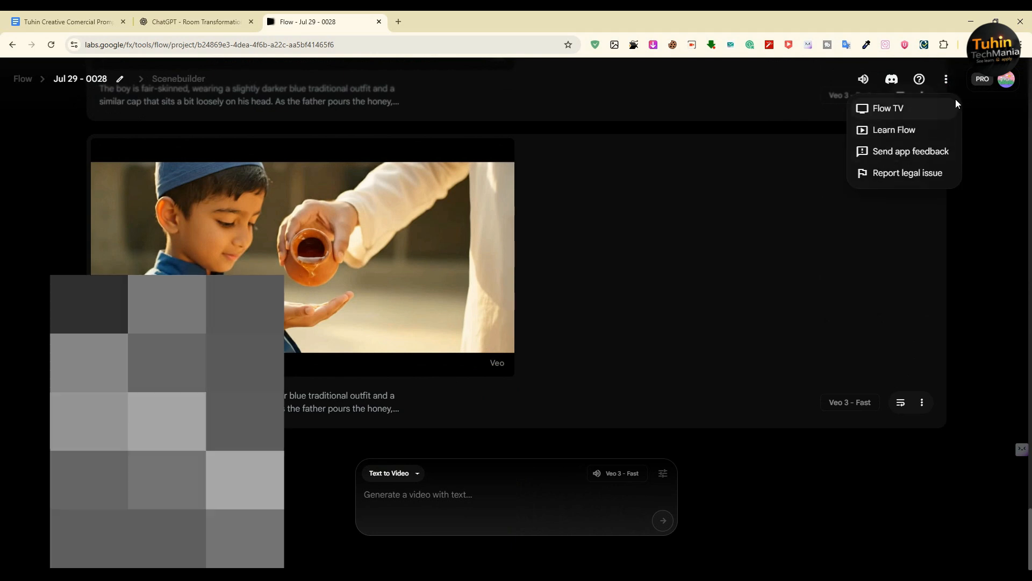
pyautogui.click(1003, 80)
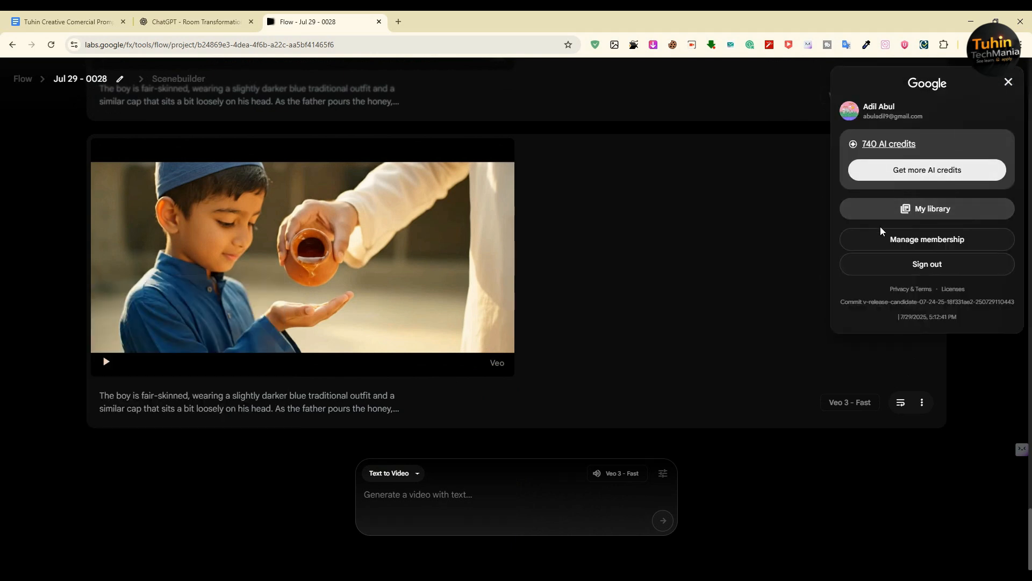
pyautogui.click(606, 292)
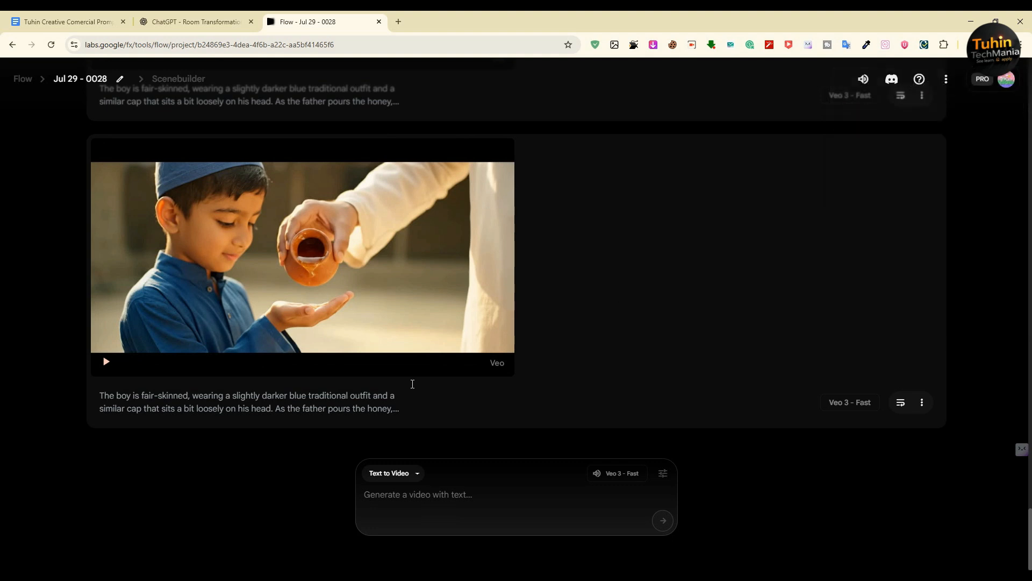
# - Switch the generation mode to Frames to Video and review the available Veo models and credit cost in its settings
pyautogui.click(410, 479)
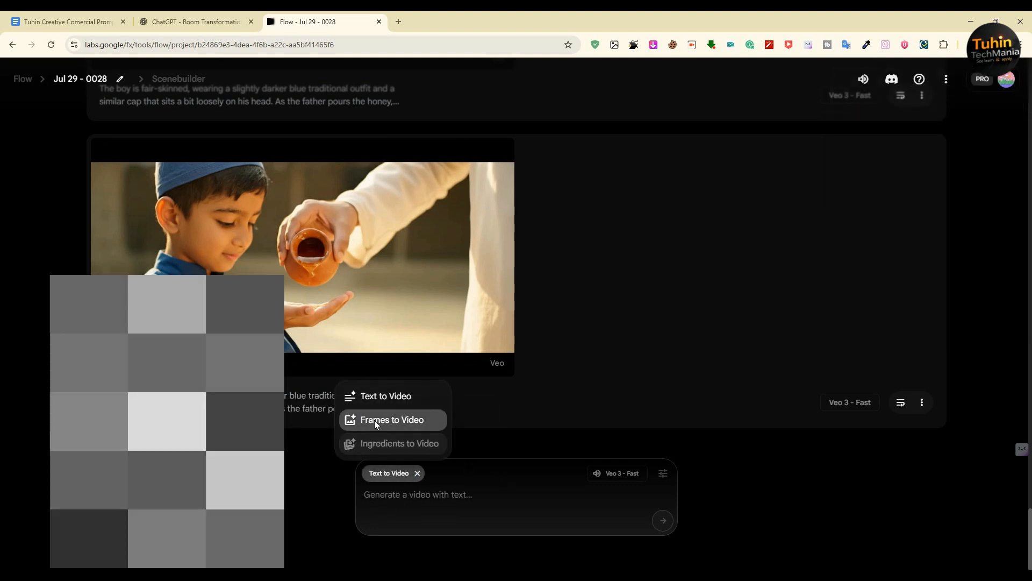
pyautogui.click(374, 421)
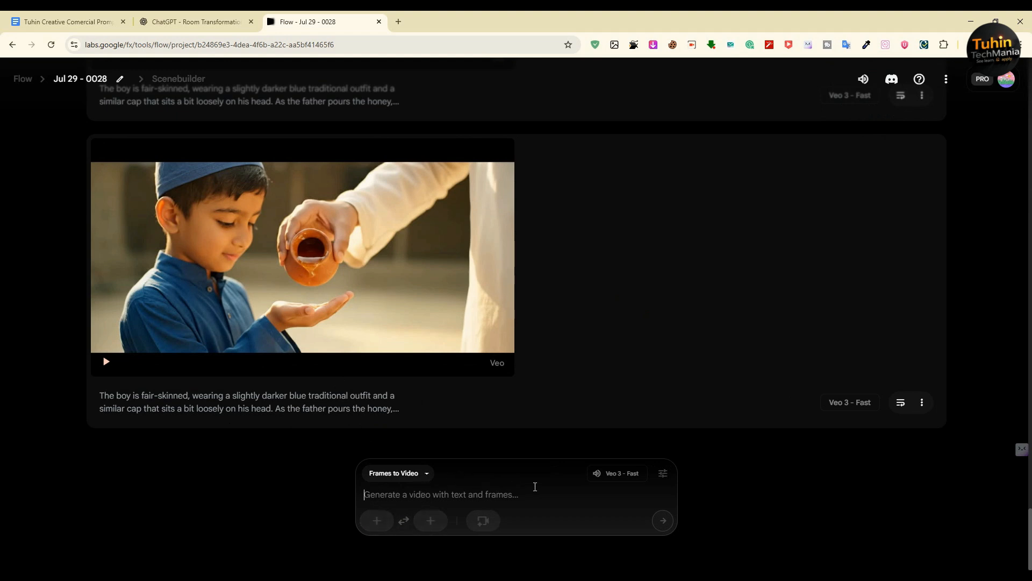
pyautogui.click(663, 474)
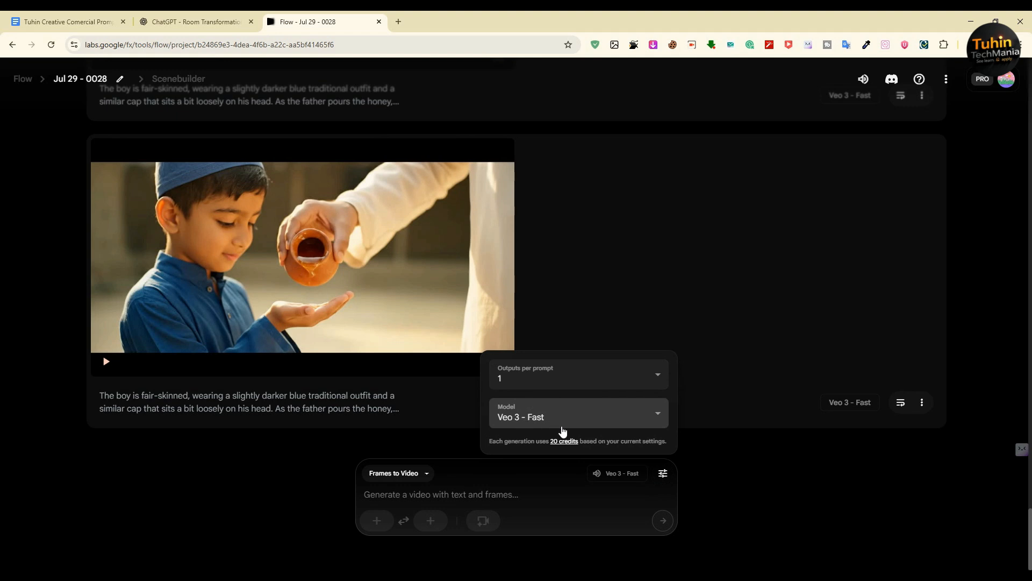
pyautogui.click(648, 414)
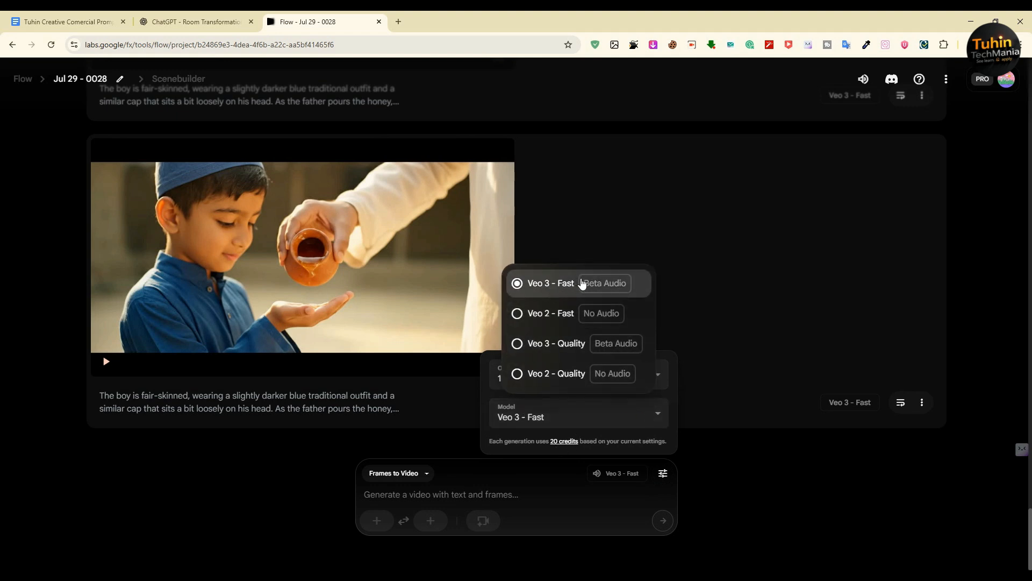
pyautogui.click(586, 419)
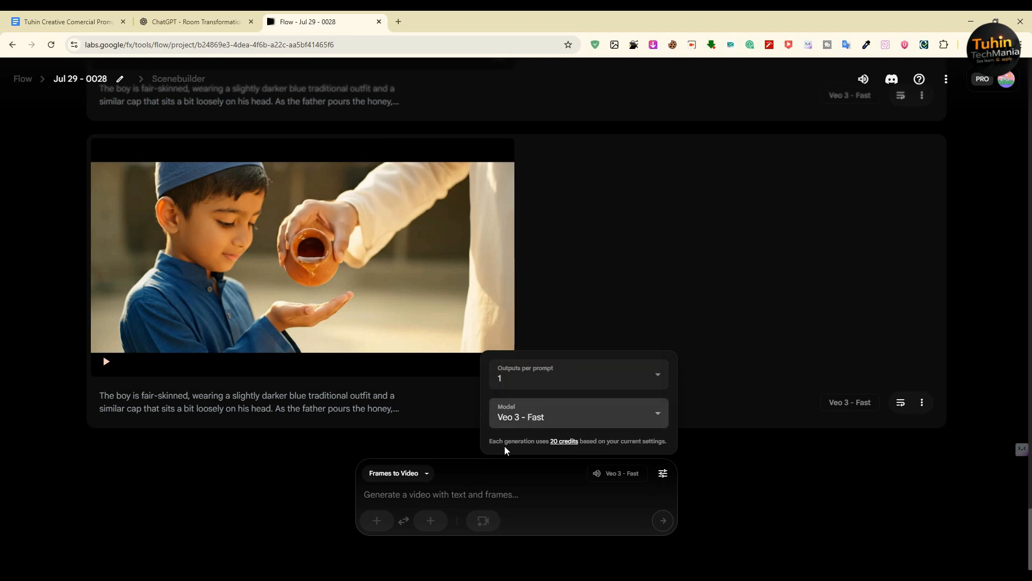
pyautogui.click(464, 486)
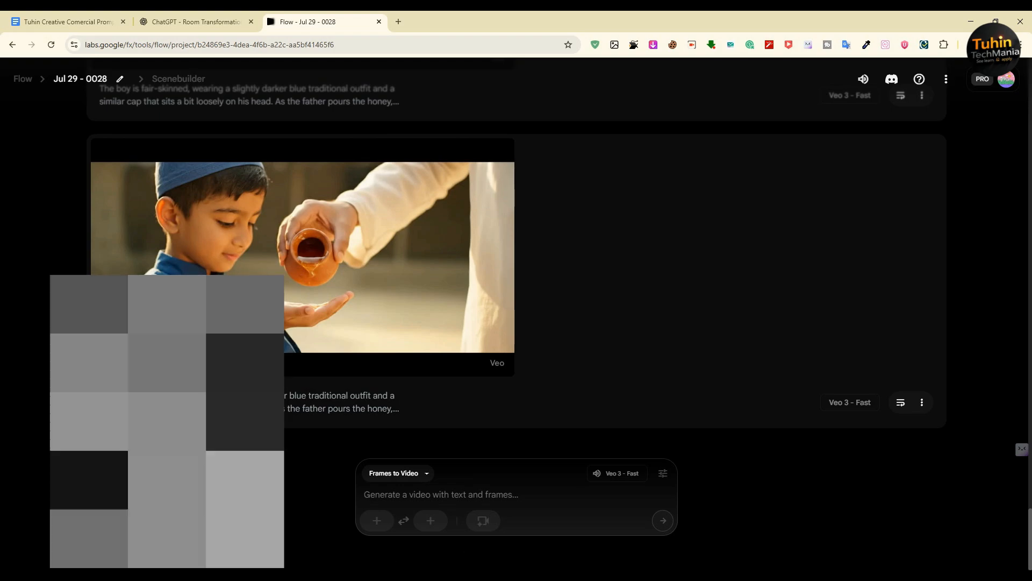
# - Return to the ChatGPT page in the Google Docs browser window and close the Flow tab
pyautogui.click(515, 533)
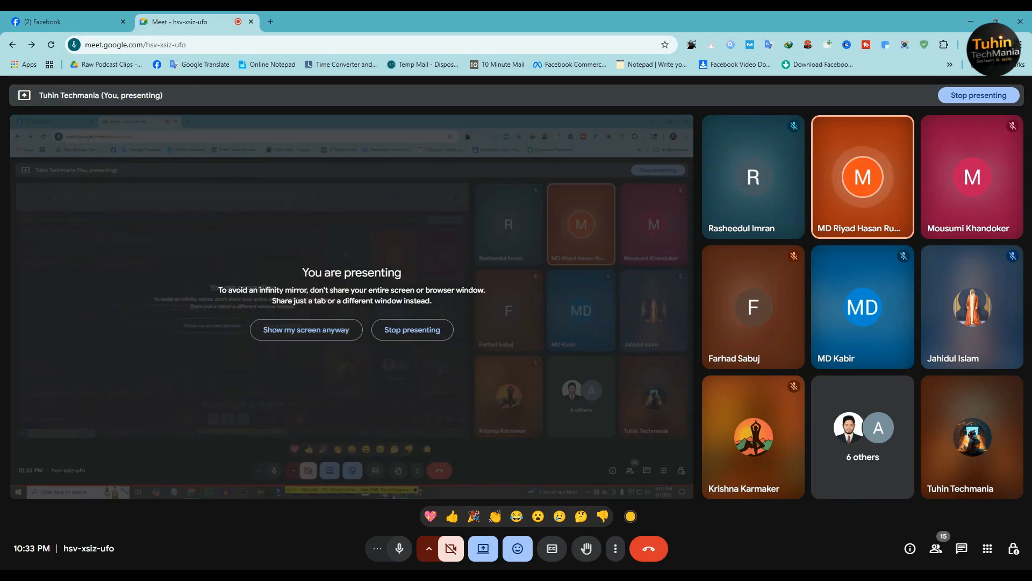
pyautogui.click(565, 571)
pyautogui.click(178, 17)
pyautogui.rightClick(176, 13)
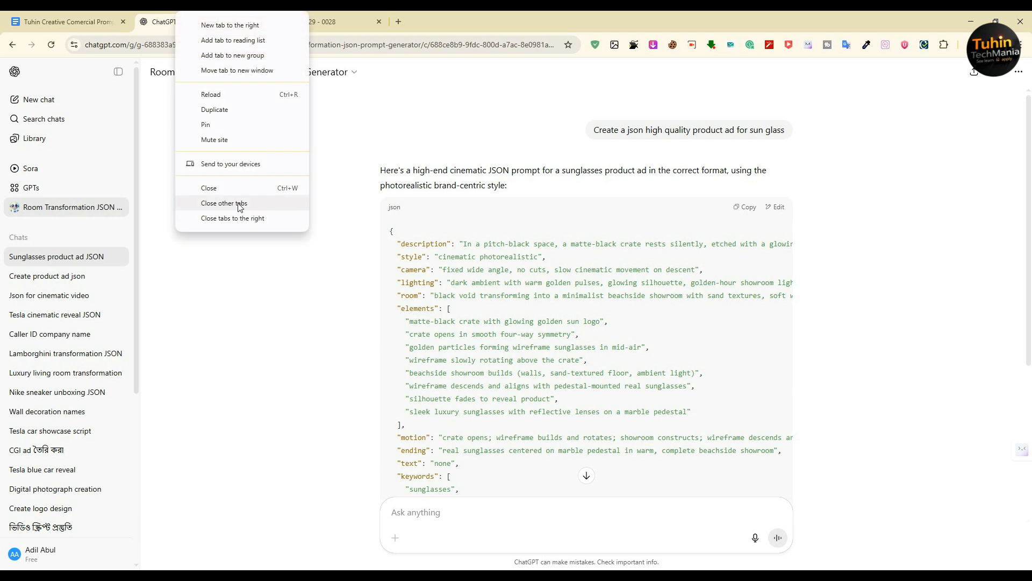
pyautogui.click(241, 216)
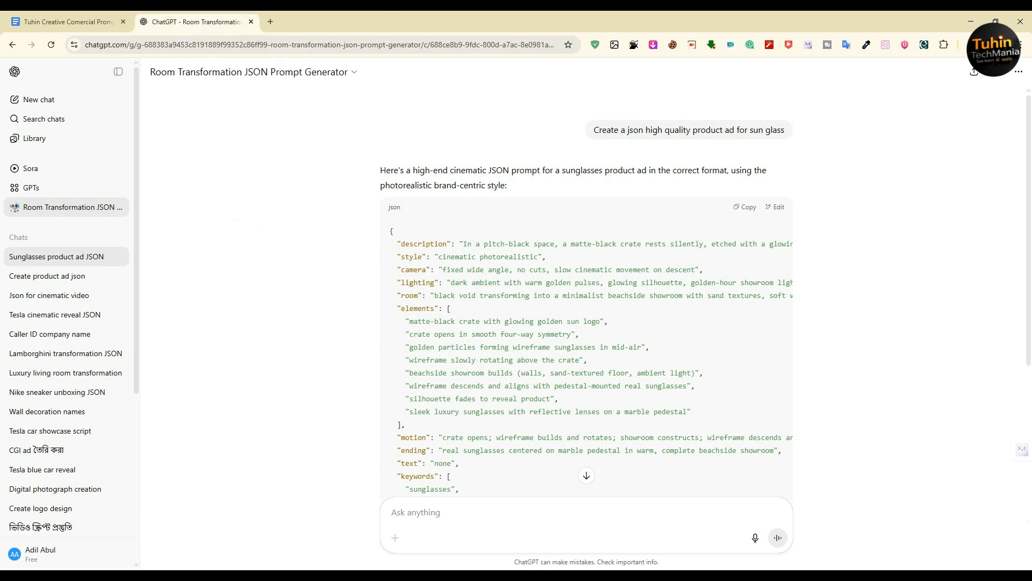
# - Switch to the Vertex AI Media Studio window and submit the JSON prompt already entered in the second tab
pyautogui.moveTo(615, 575)
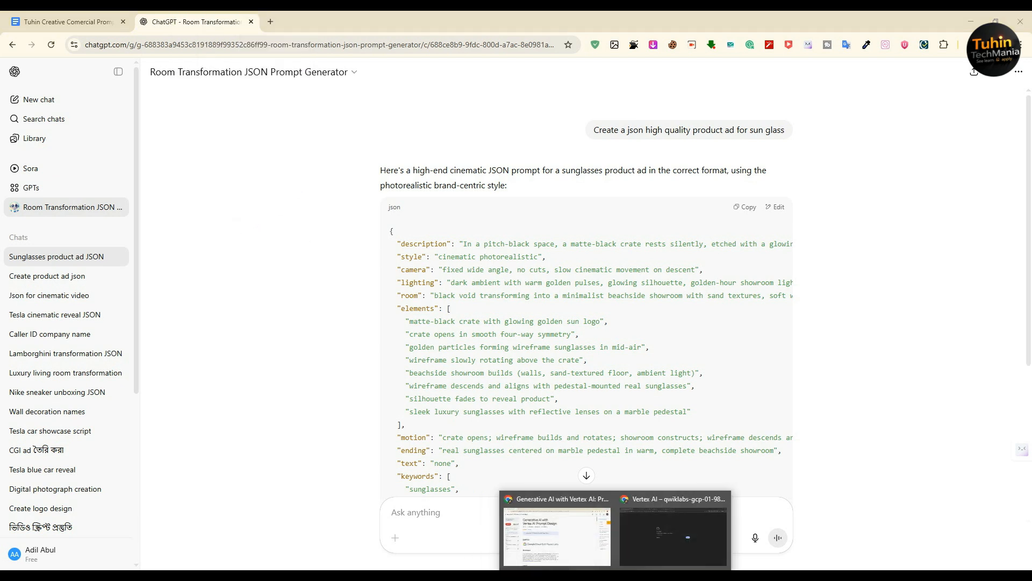
pyautogui.click(671, 540)
pyautogui.click(301, 16)
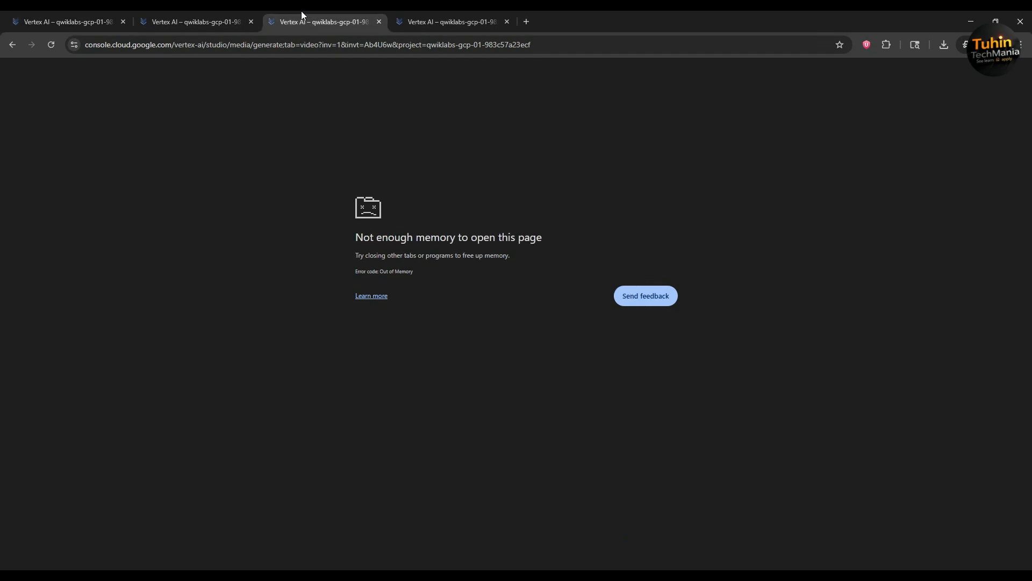
pyautogui.click(437, 16)
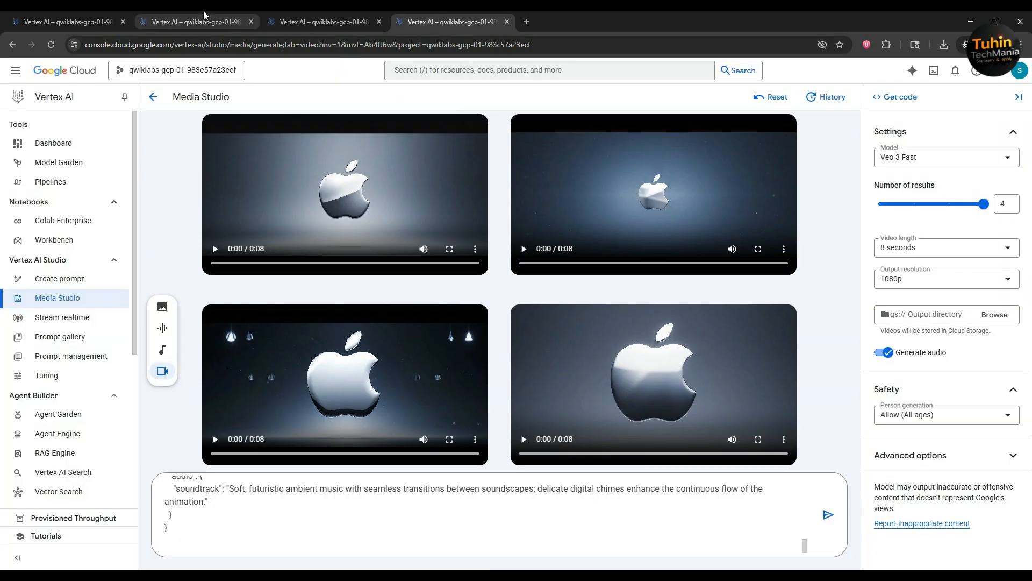
pyautogui.click(181, 16)
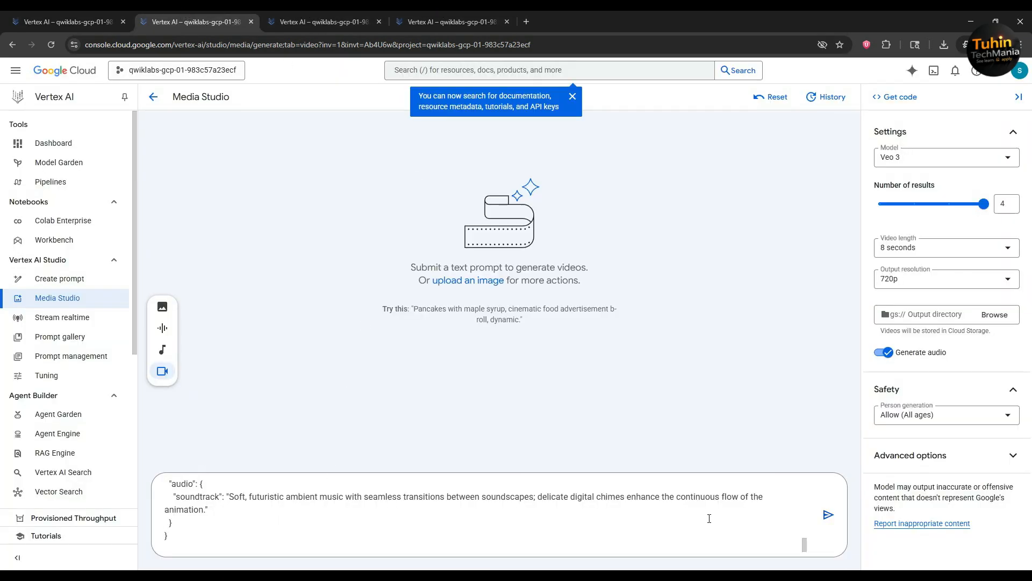
pyautogui.click(827, 515)
# - Play the four generated Apple watch videos one after another in the enlarged preview
pyautogui.click(476, 21)
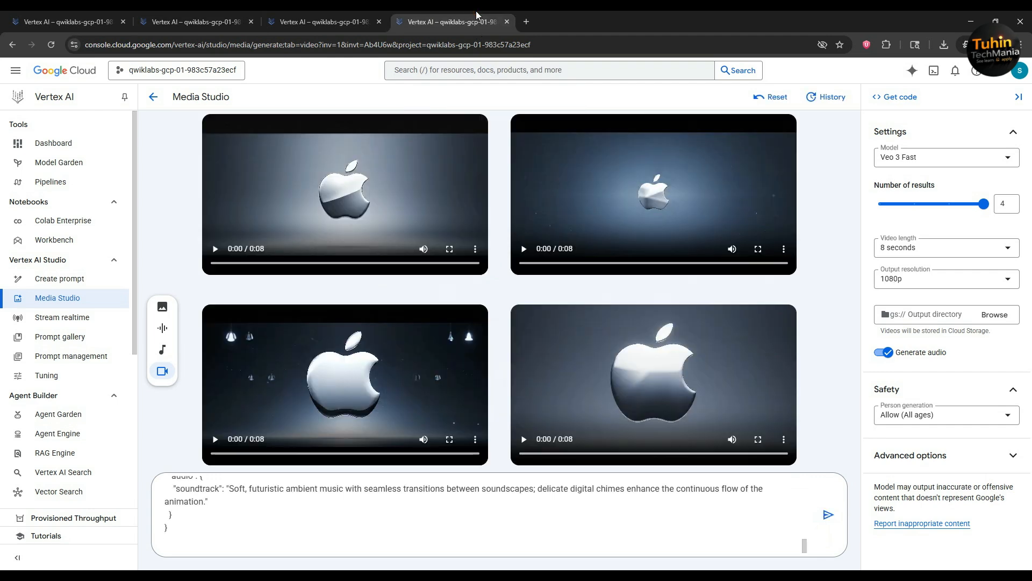
pyautogui.click(328, 176)
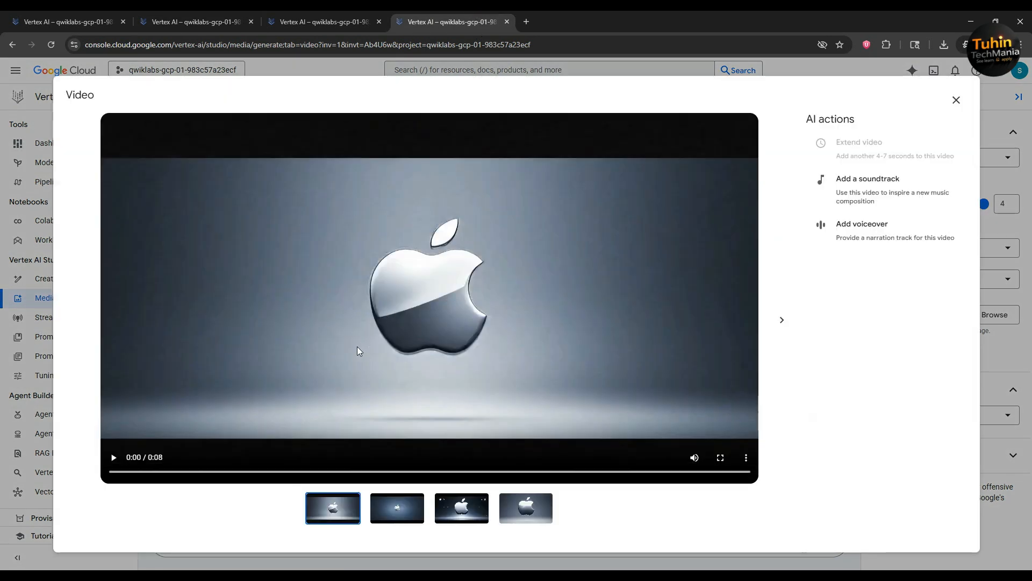
pyautogui.click(360, 313)
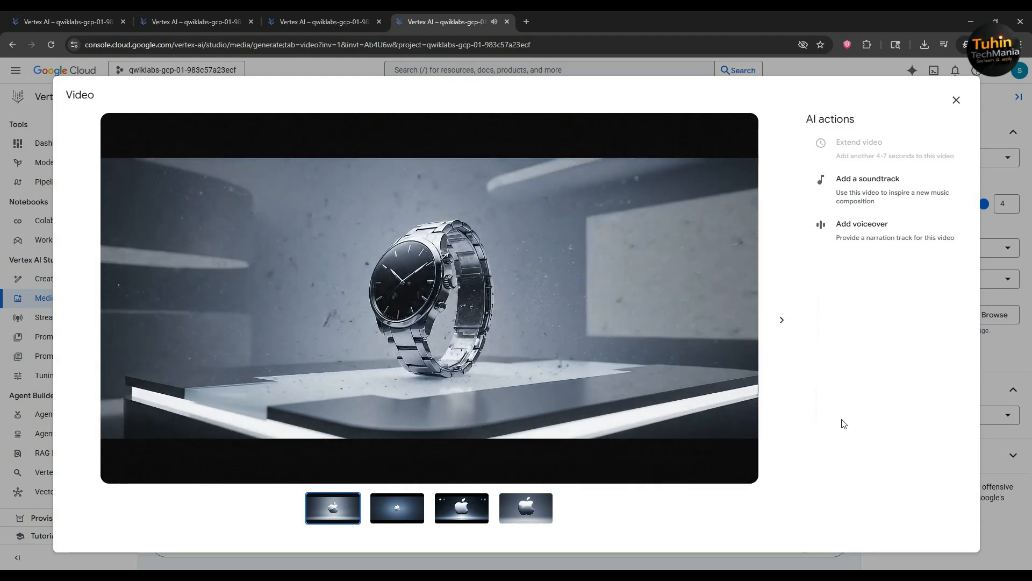
pyautogui.click(782, 322)
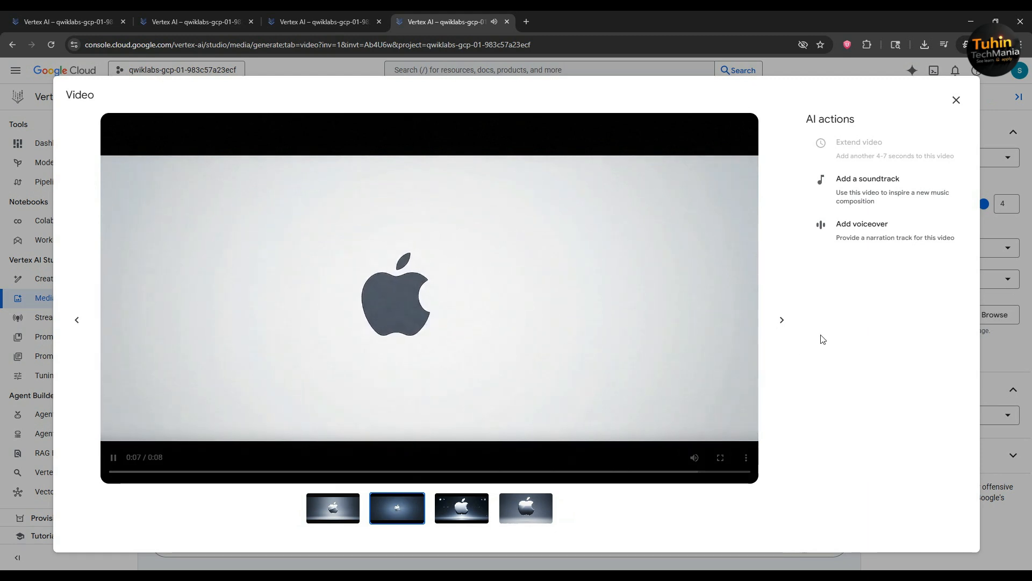
pyautogui.click(782, 320)
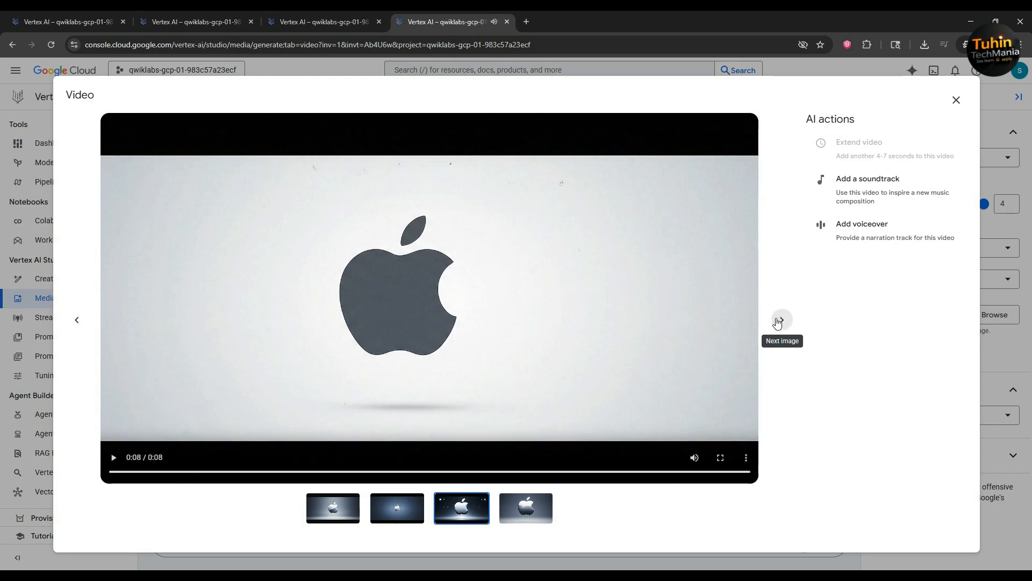
pyautogui.click(779, 321)
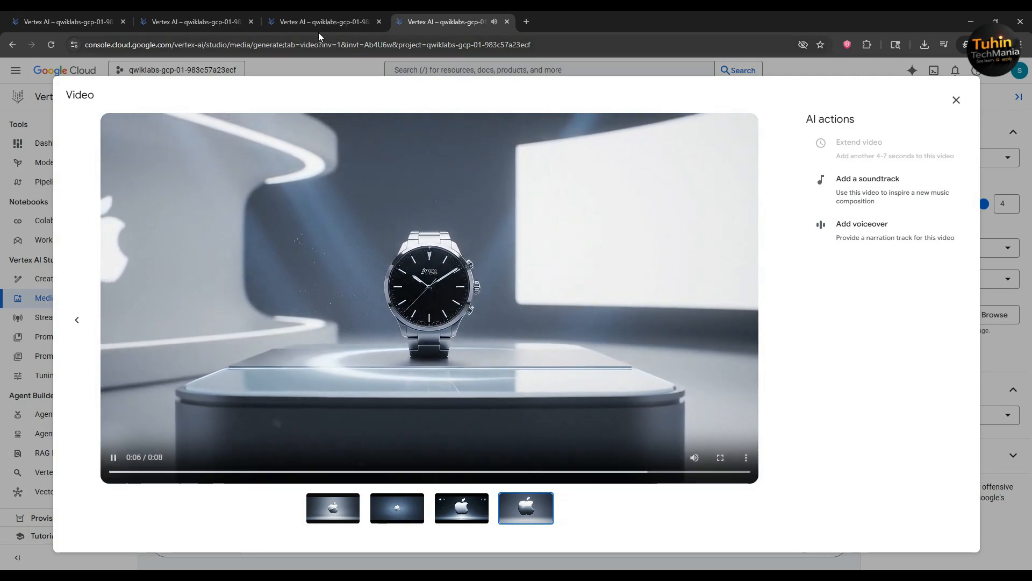
# - Check the other tabs' generation progress, then leave the Apple video preview and resubmit its JSON prompt
pyautogui.click(315, 18)
pyautogui.click(211, 12)
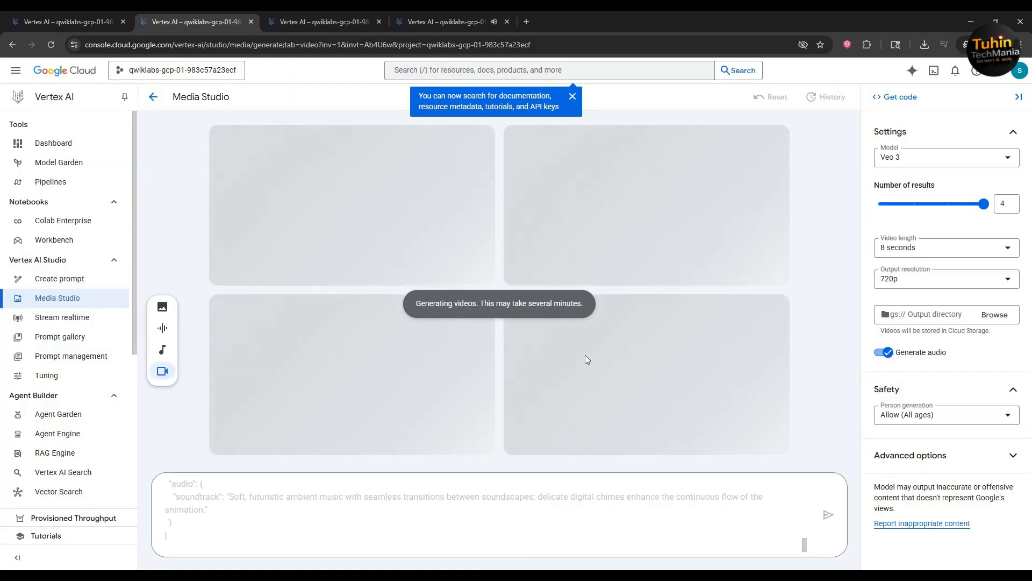
pyautogui.click(431, 12)
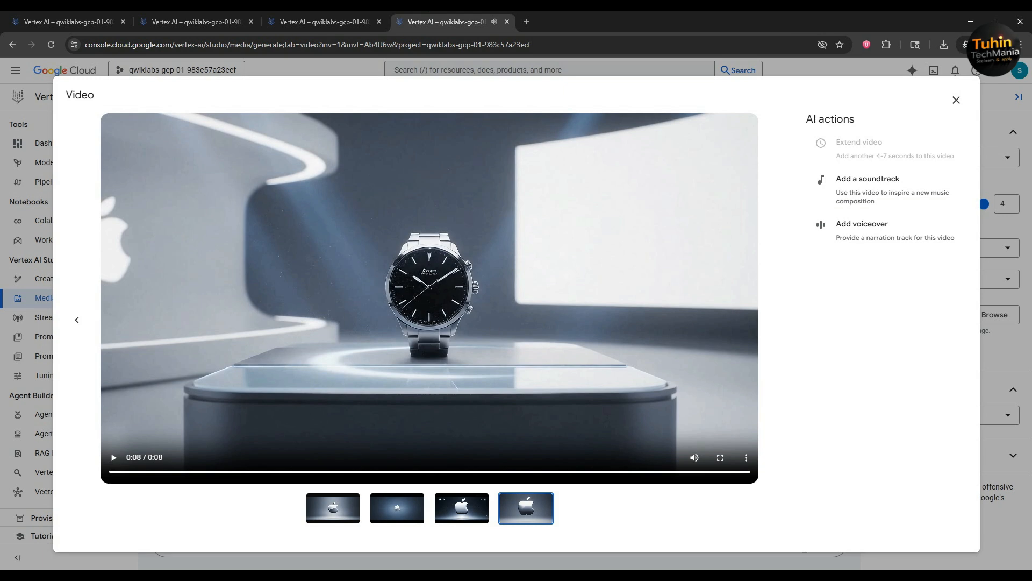
pyautogui.click(957, 99)
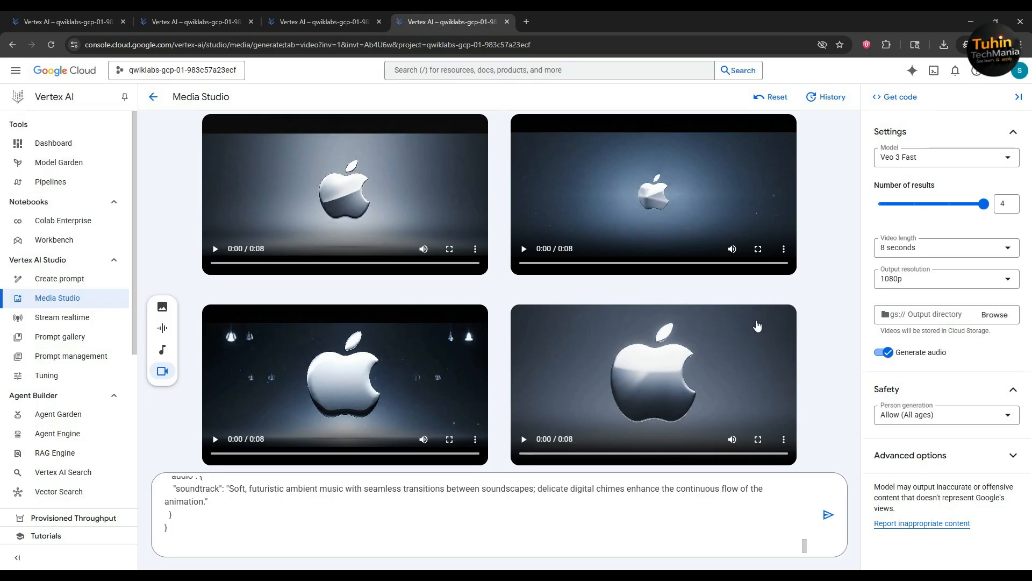
pyautogui.click(827, 518)
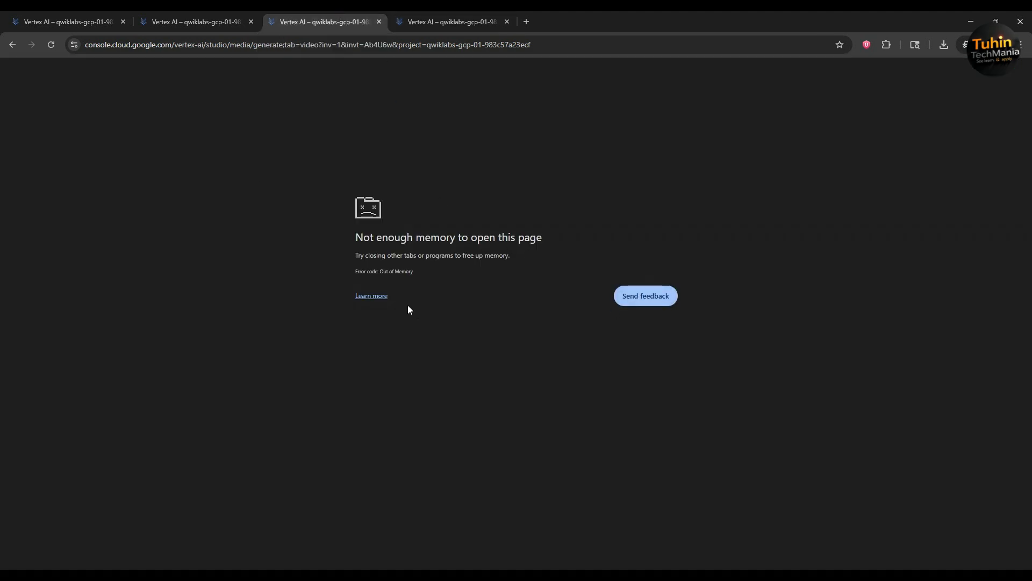
# - Reload the Media Studio tab that ran out of memory
pyautogui.click(53, 45)
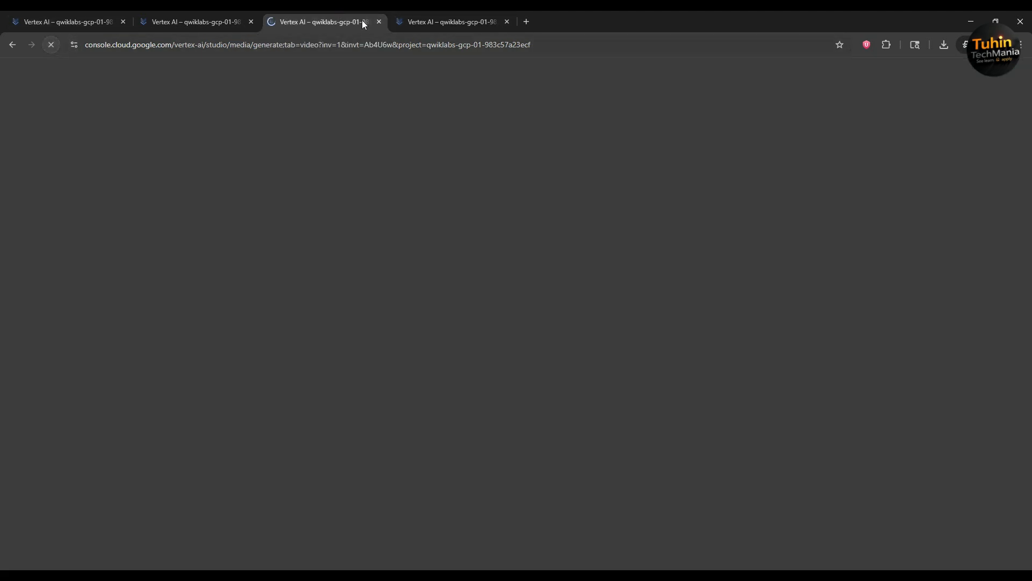
pyautogui.click(434, 12)
pyautogui.click(312, 17)
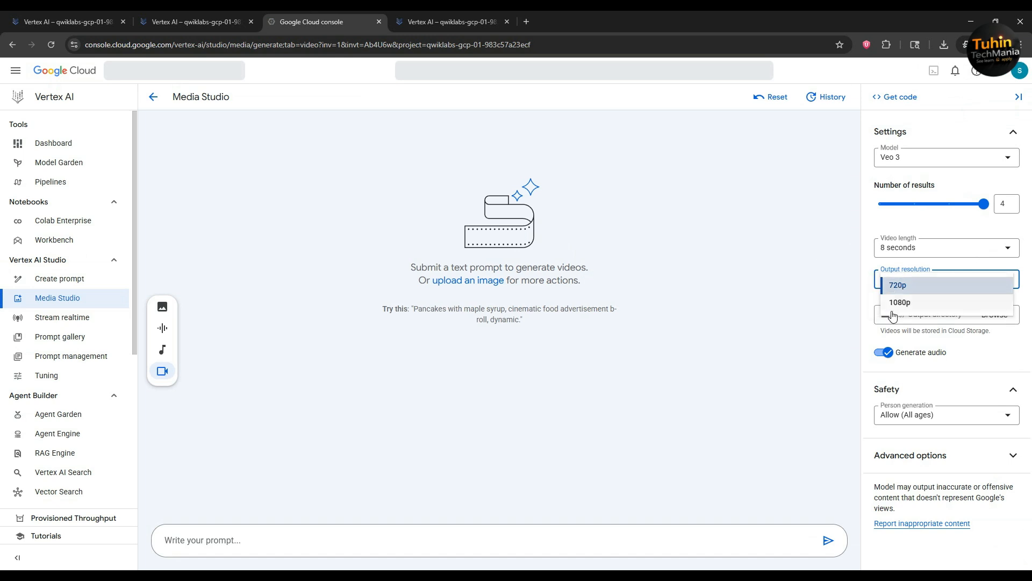
# - Select 1080p output resolution and switch the model to Veo 3 Fast
pyautogui.click(896, 302)
pyautogui.click(957, 157)
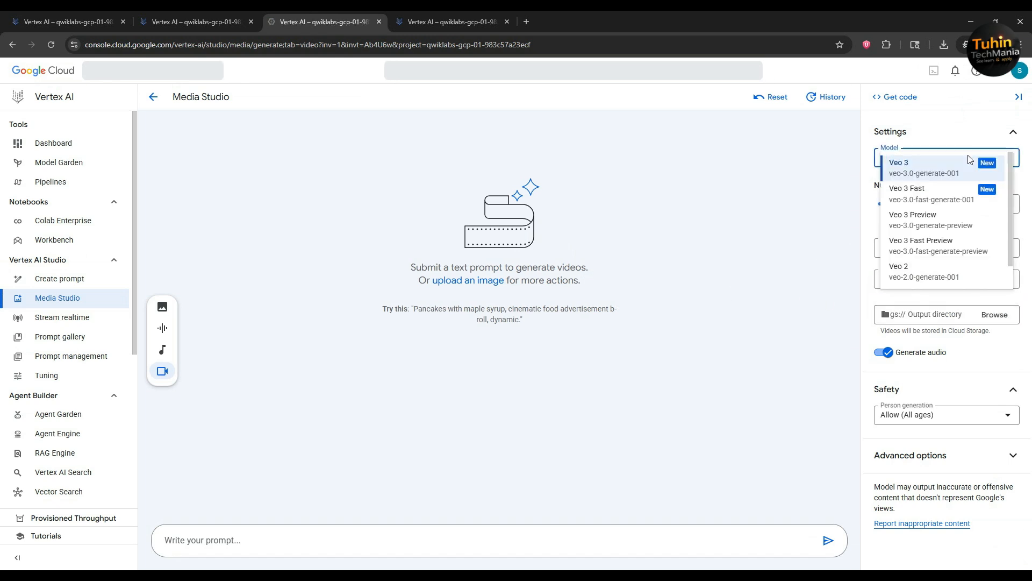
pyautogui.click(914, 188)
# - Paste the copied JSON prompt into the empty prompt field and start generating the videos
pyautogui.click(343, 543)
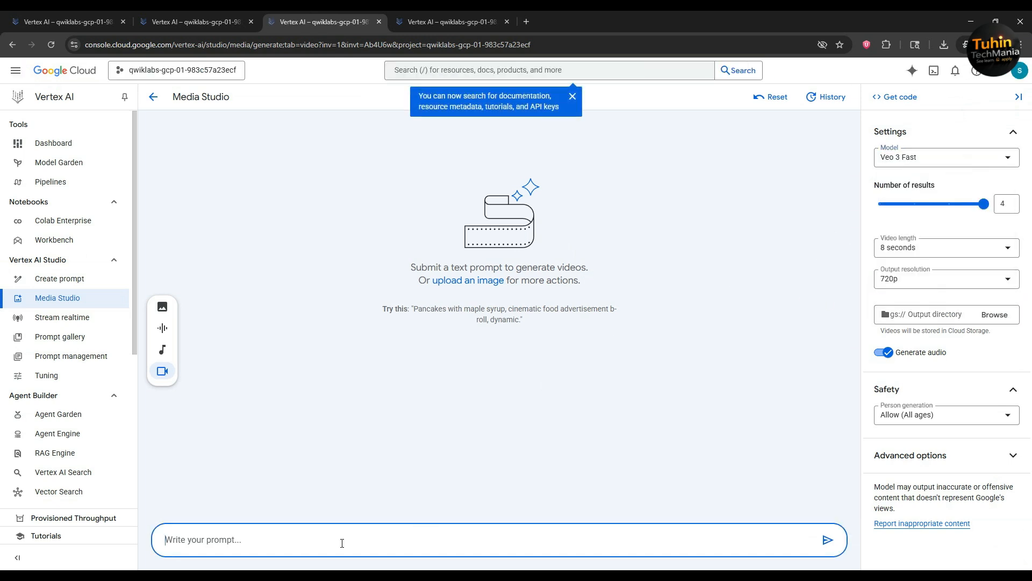
pyautogui.hotkey('ctrl', 'v')
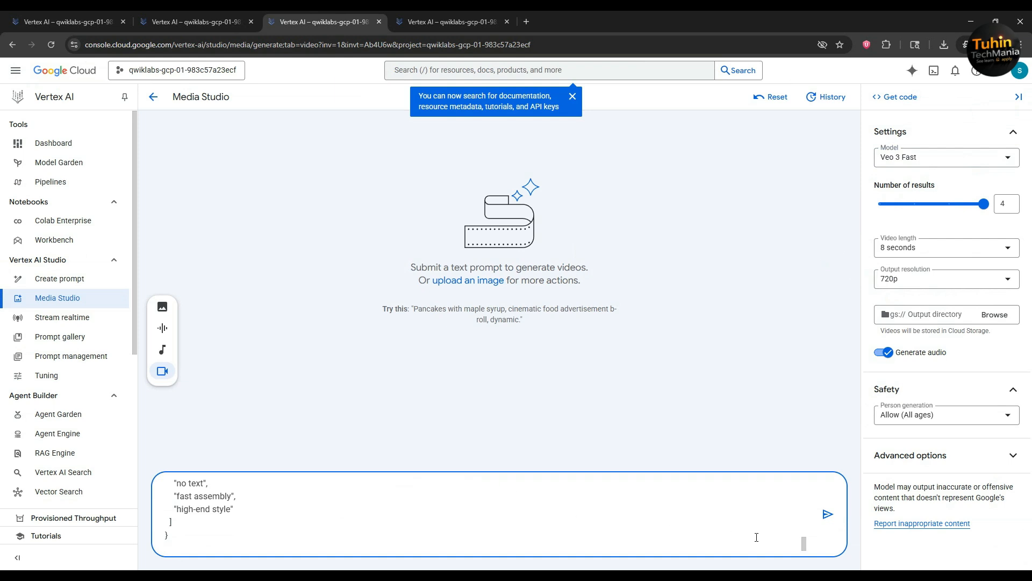
pyautogui.click(833, 520)
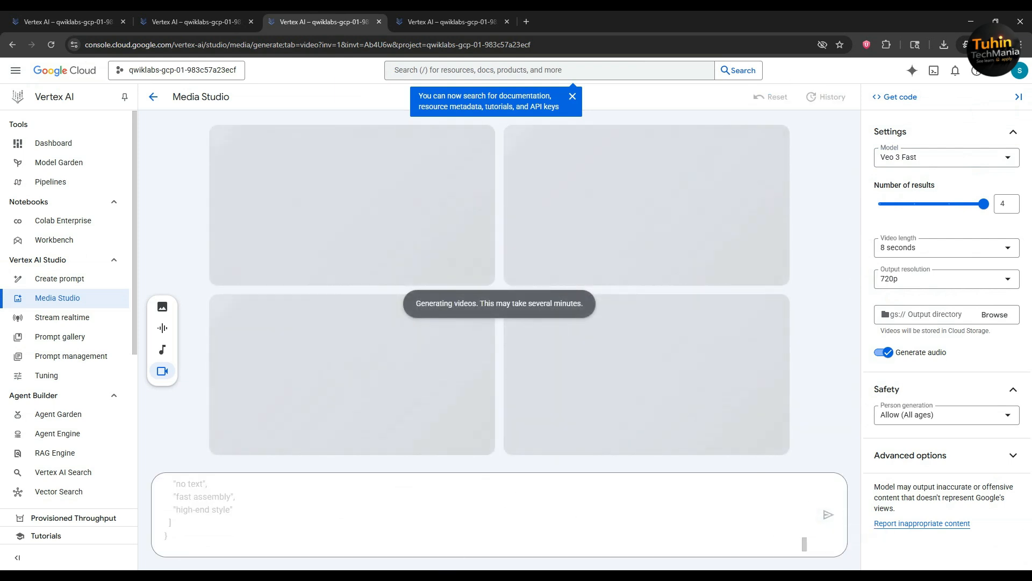
# - Switch to the browser window with Facebook and open the Tuhin Techmania | Community Platform group
pyautogui.press('super')
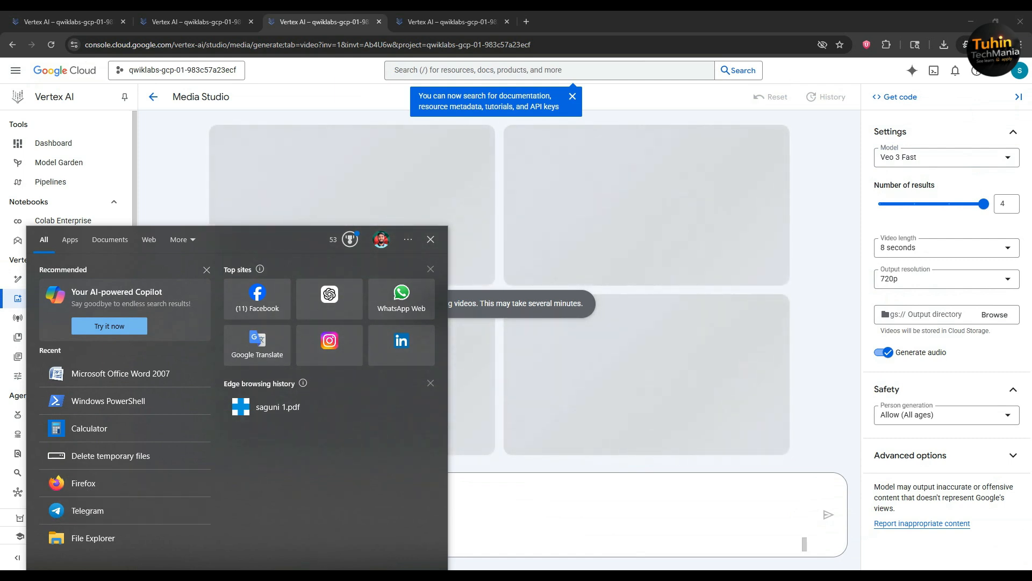
pyautogui.click(590, 578)
pyautogui.click(534, 546)
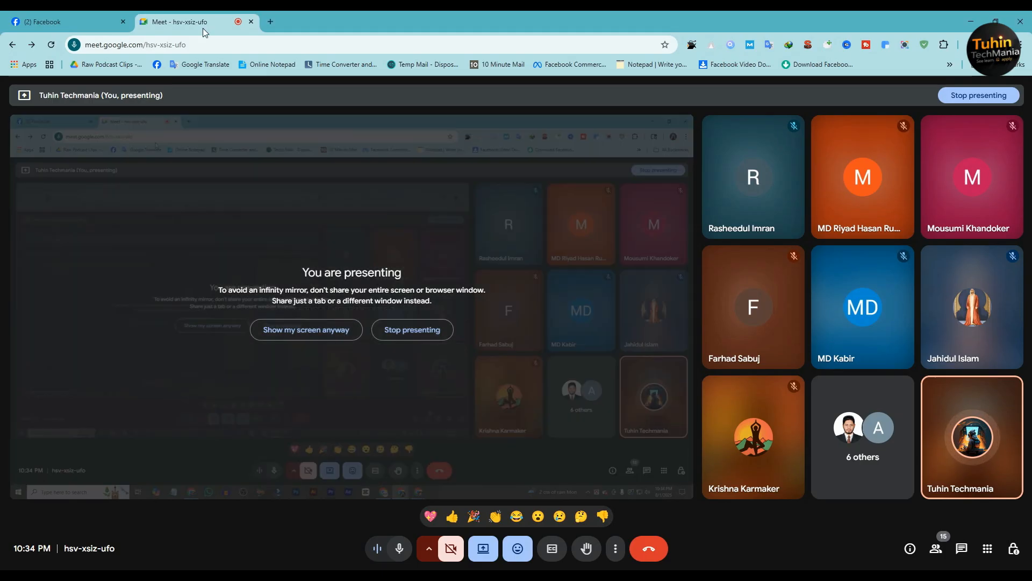
pyautogui.click(89, 15)
pyautogui.click(78, 382)
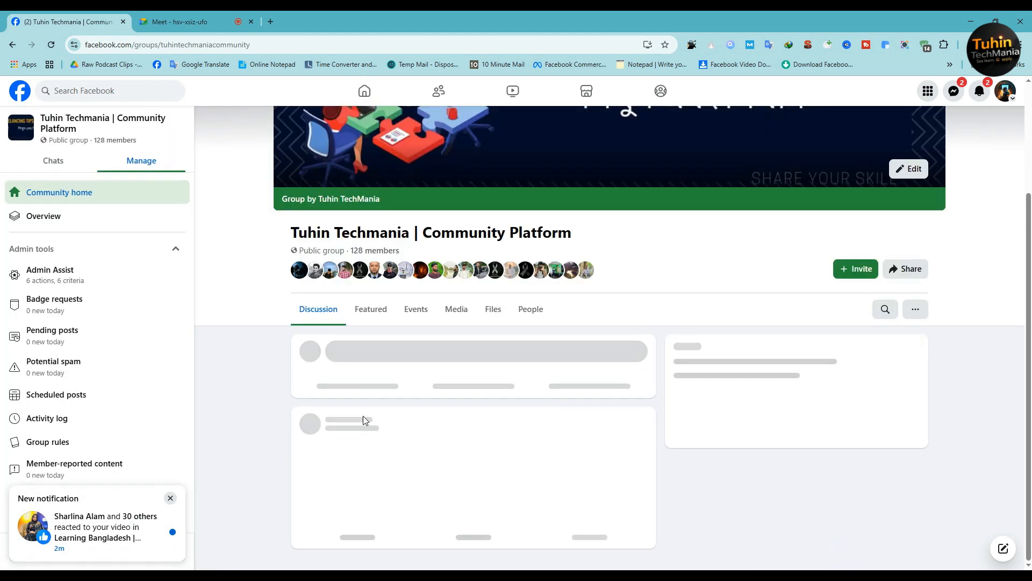
# - Open the featured Life Care Detergent Powder post, read through its scene prompts and voiceover script, and close it
pyautogui.scroll(-4, 380, 302)
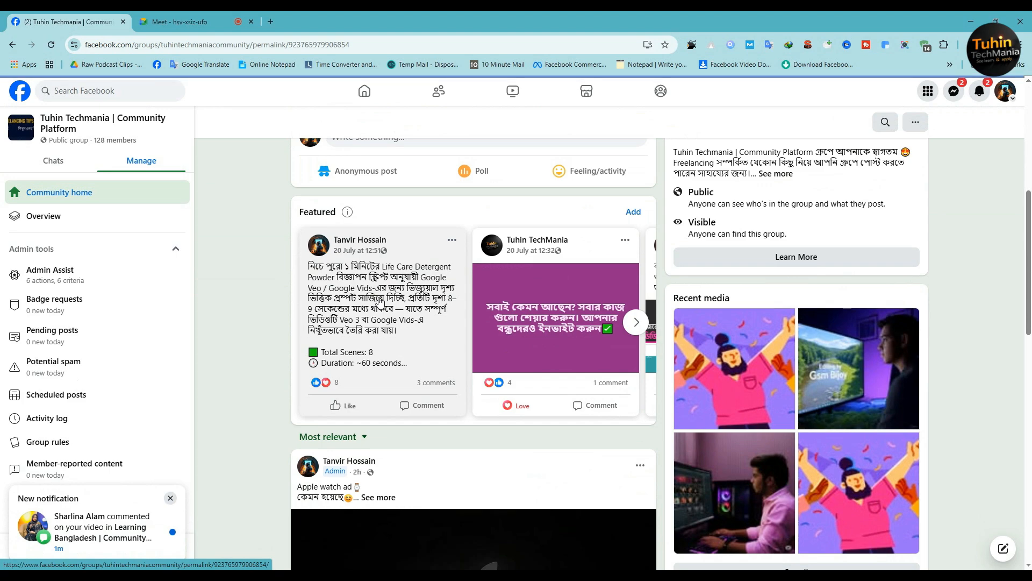
pyautogui.click(381, 301)
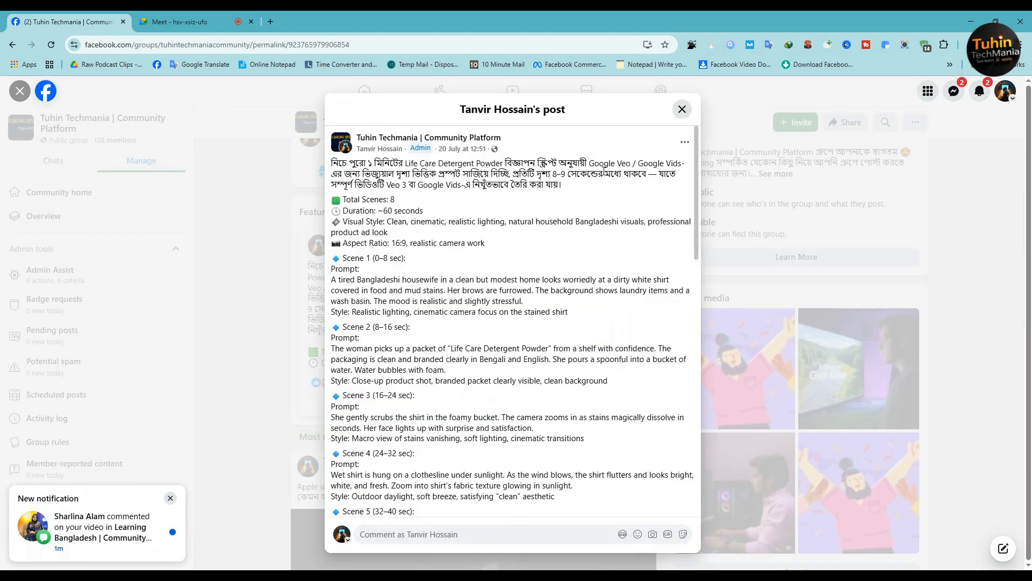
pyautogui.scroll(-15, 477, 342)
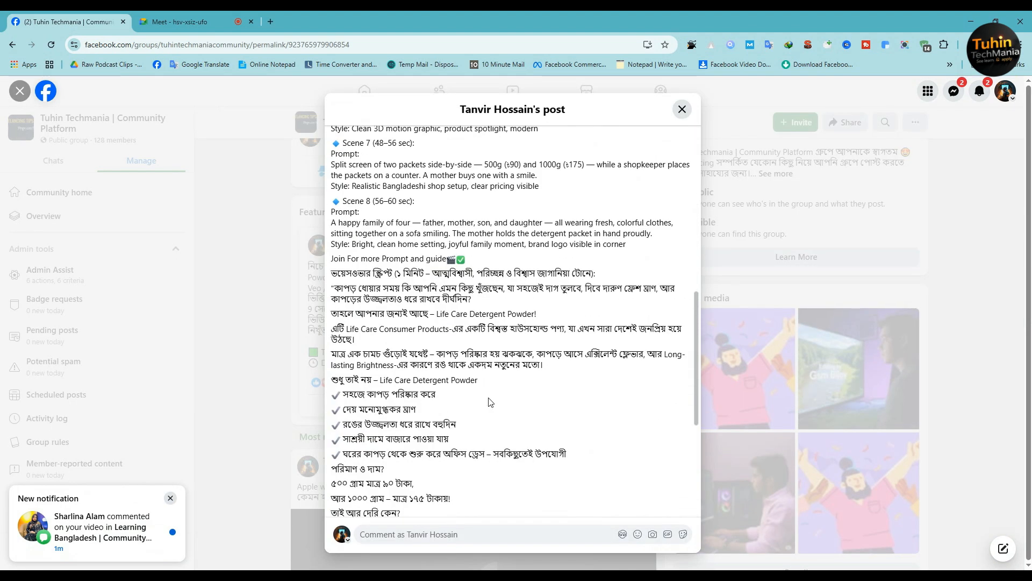
pyautogui.scroll(4, 436, 277)
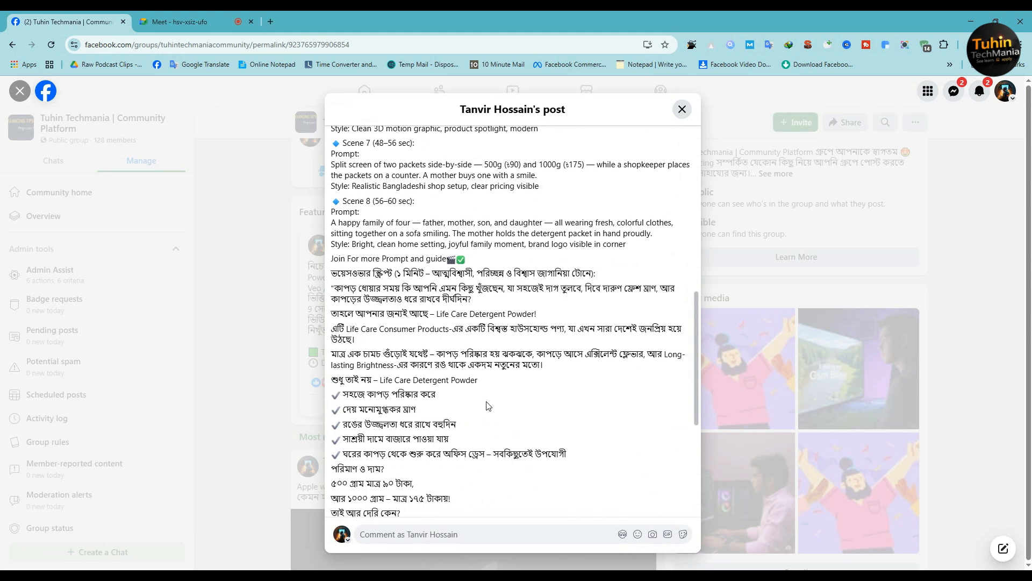
pyautogui.scroll(5, 488, 406)
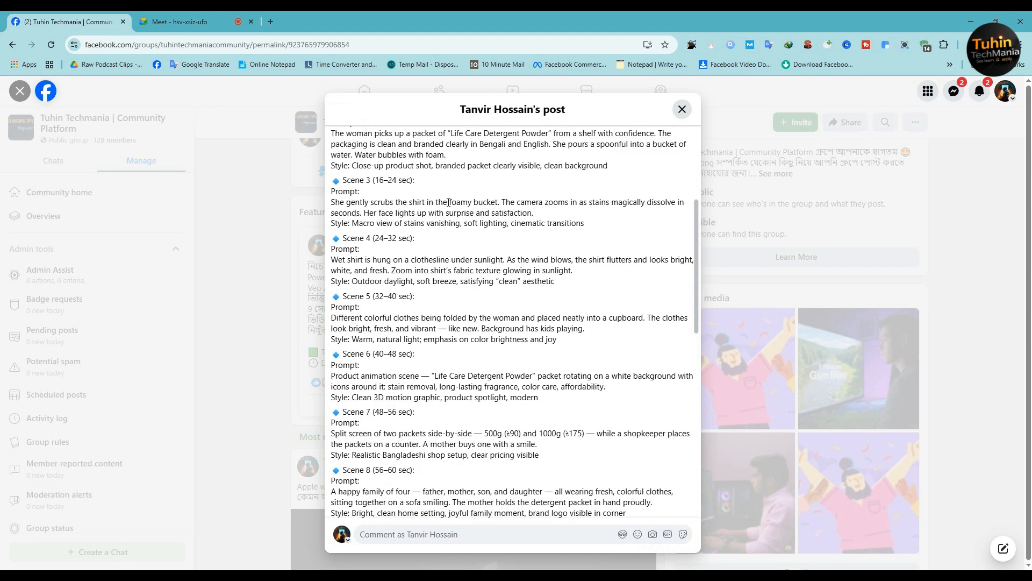
pyautogui.scroll(4, 449, 202)
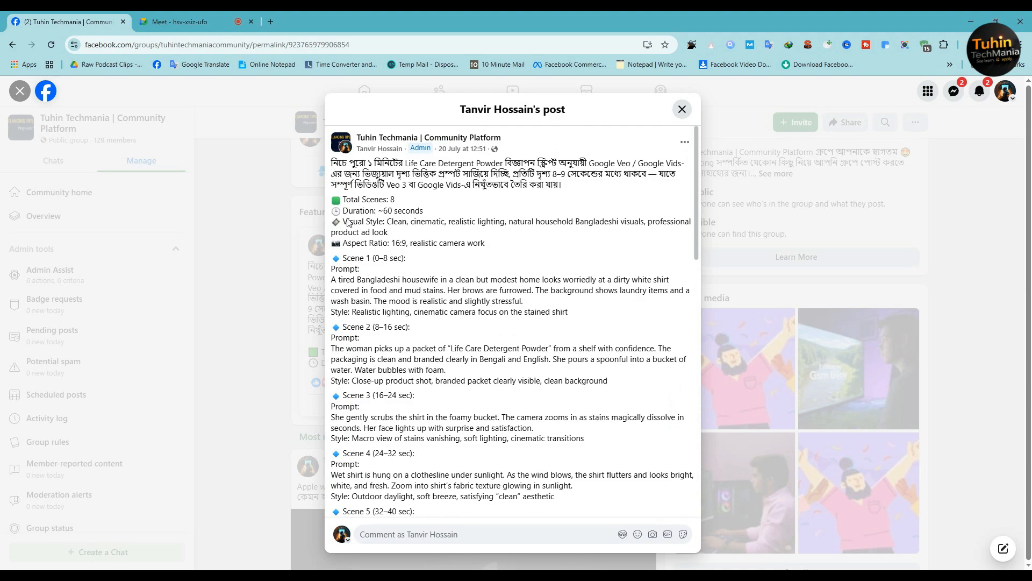
pyautogui.click(250, 360)
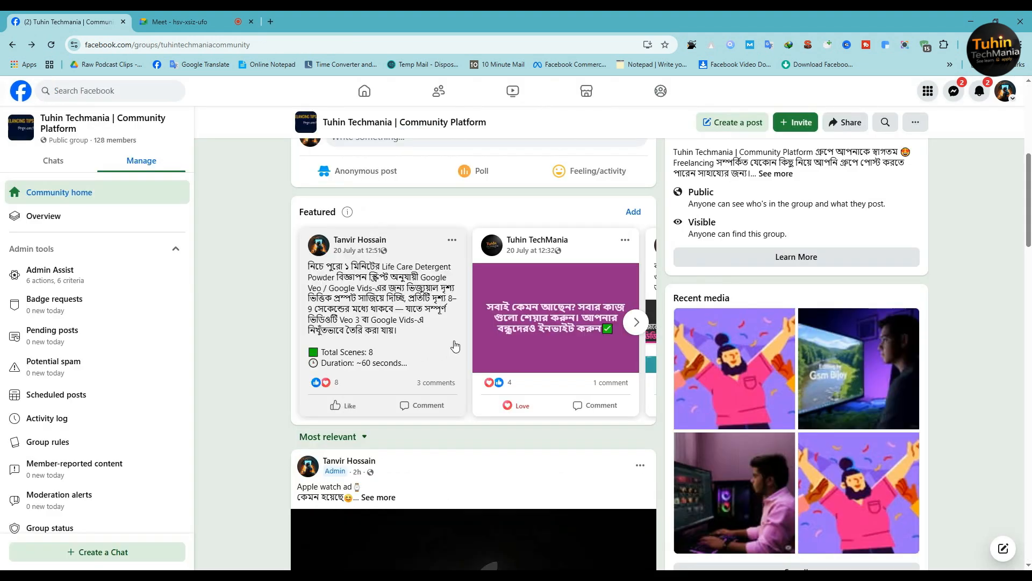
# - Look through the group's page and recent posts, including the Apple watch ad and the Tuhin Techmania promotional video
pyautogui.scroll(8, 373, 430)
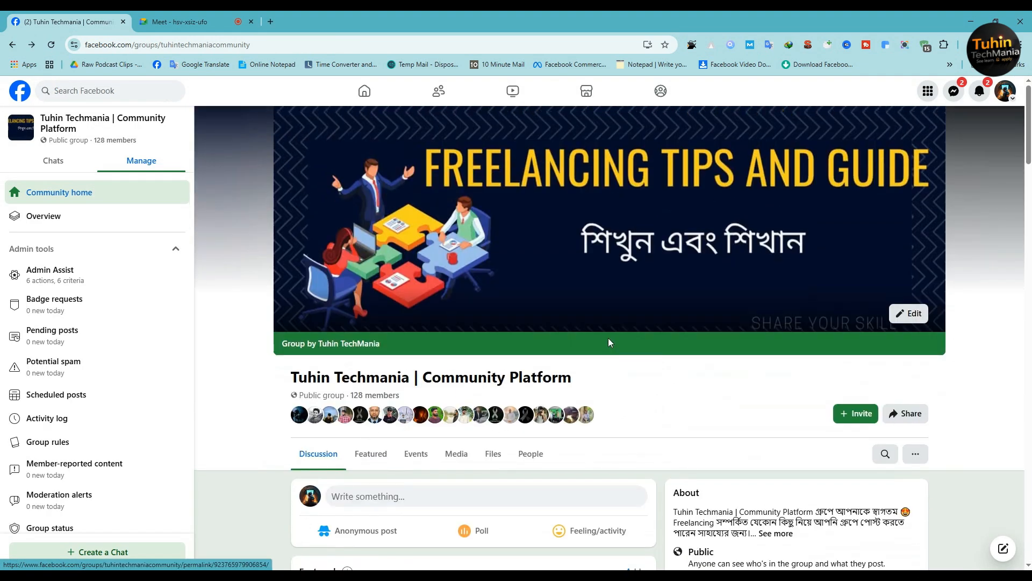
pyautogui.scroll(-6, 497, 316)
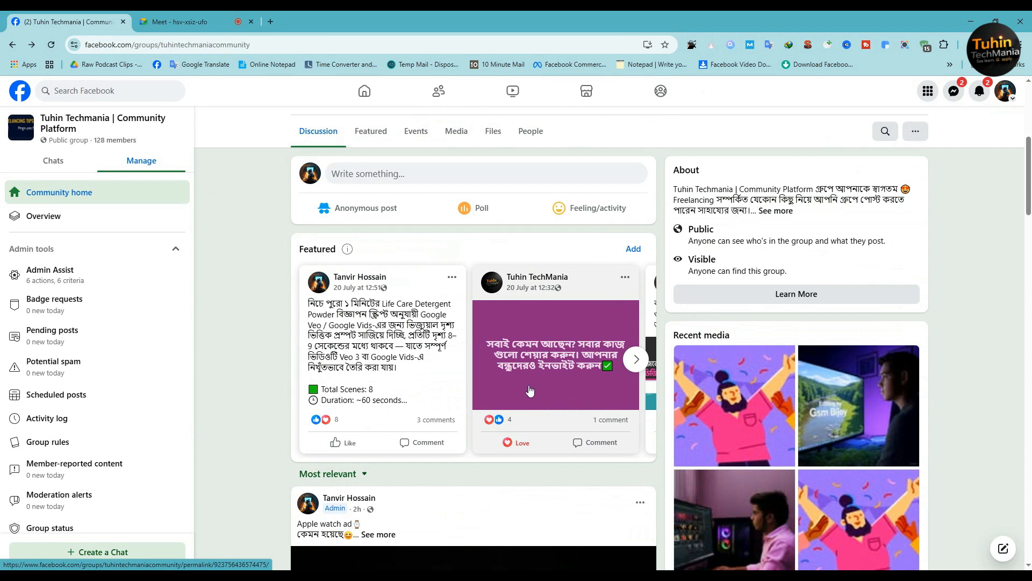
pyautogui.scroll(5, 481, 377)
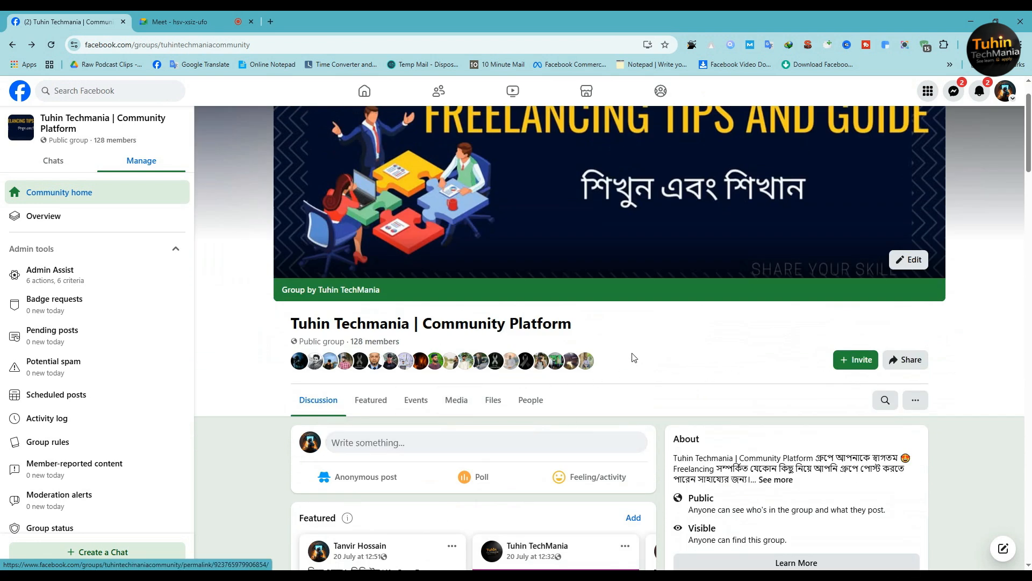
pyautogui.scroll(-10, 618, 392)
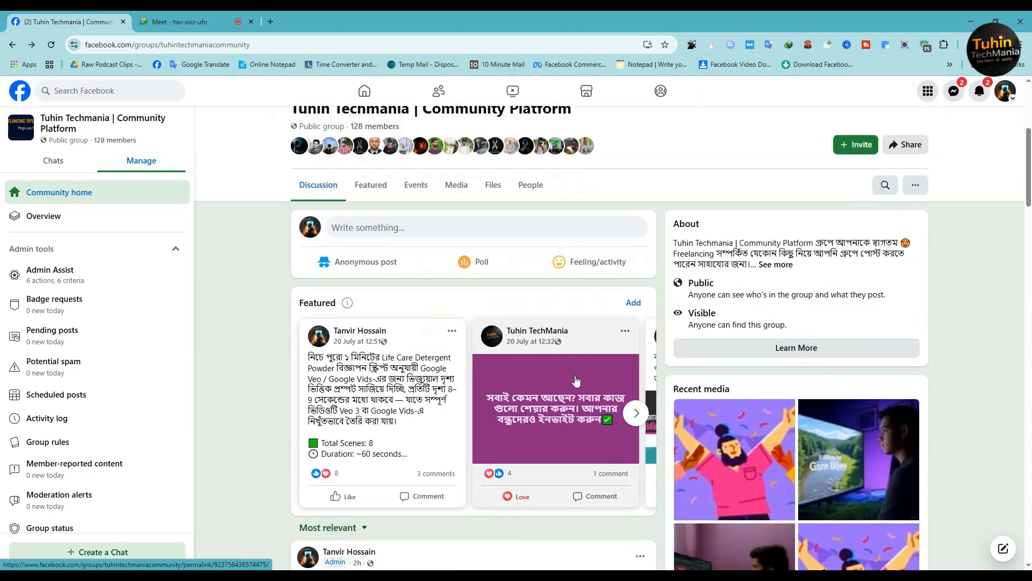
pyautogui.scroll(-15, 509, 371)
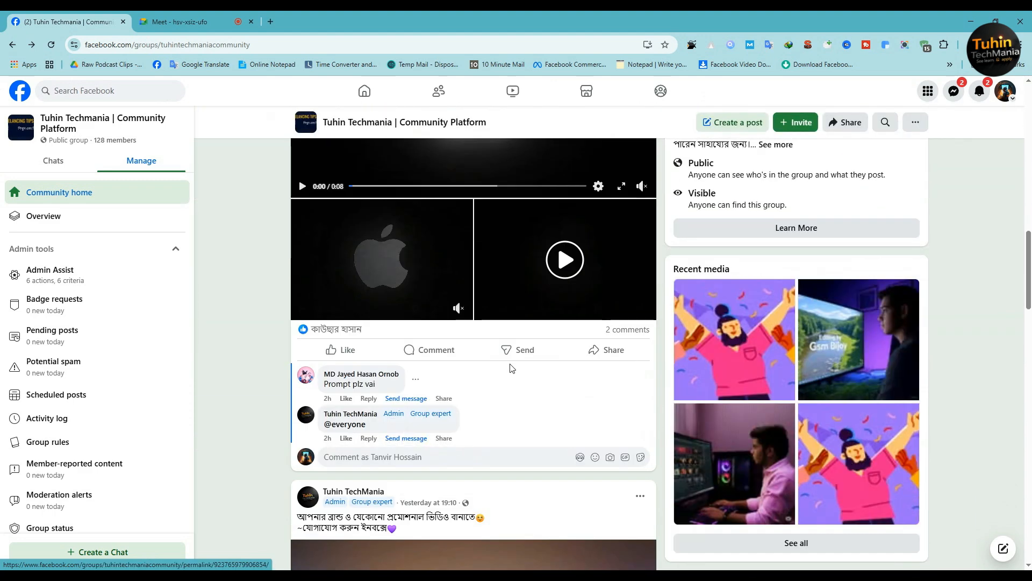
pyautogui.scroll(6, 508, 382)
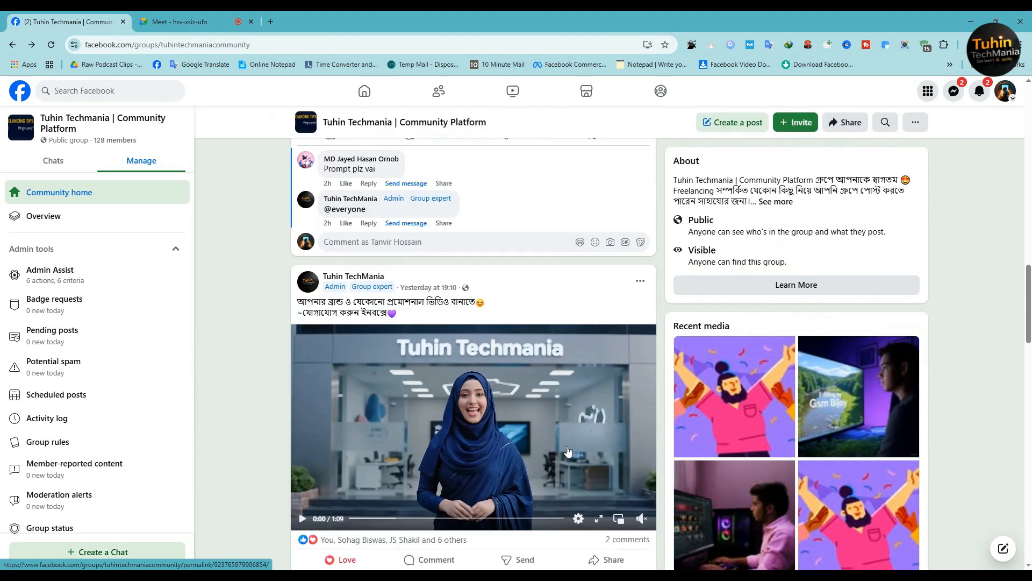
pyautogui.scroll(5, 354, 205)
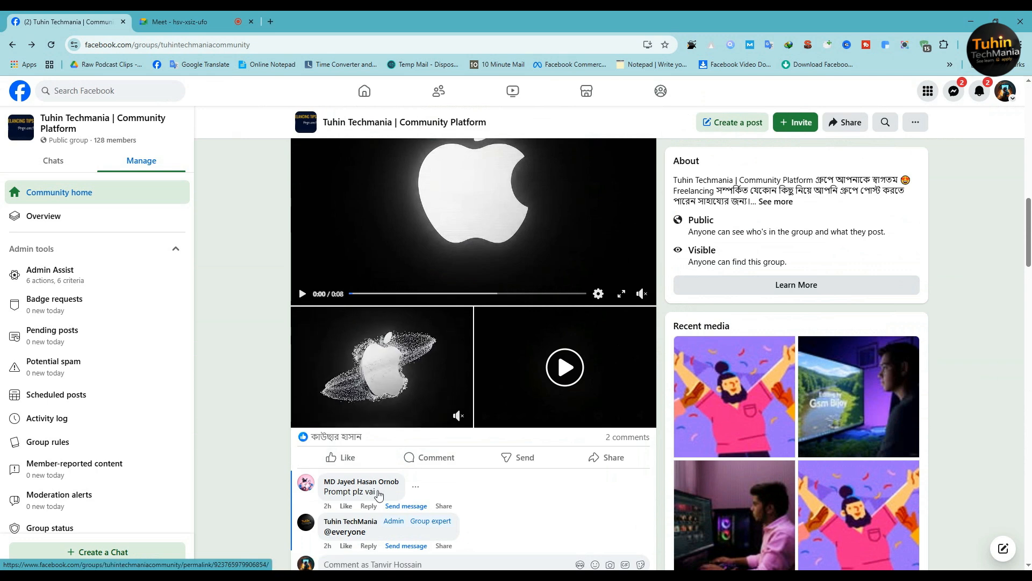
pyautogui.scroll(-6, 389, 290)
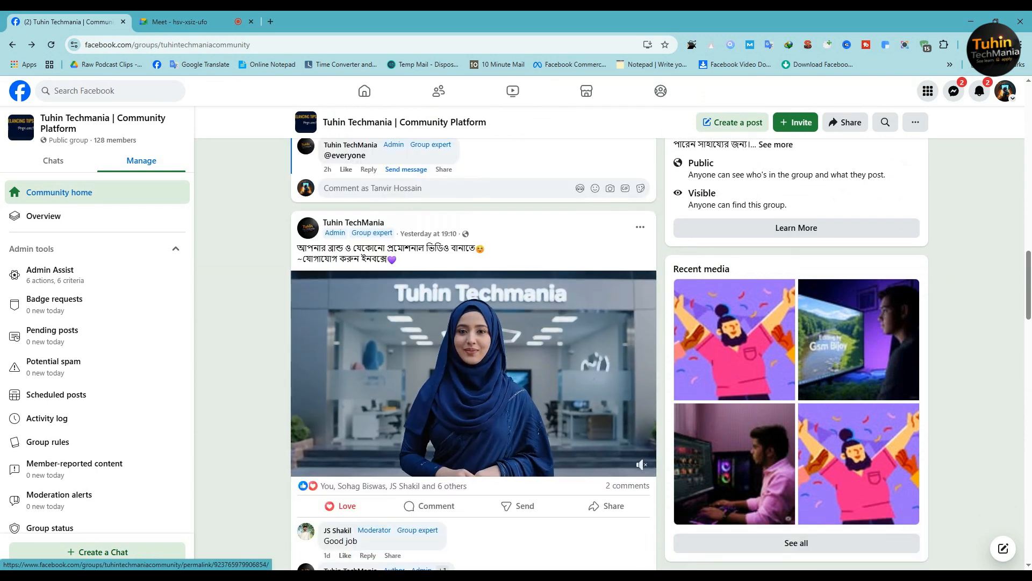
# - Switch to Telegram and open the Any Help & Solution channel
pyautogui.press('super+s')
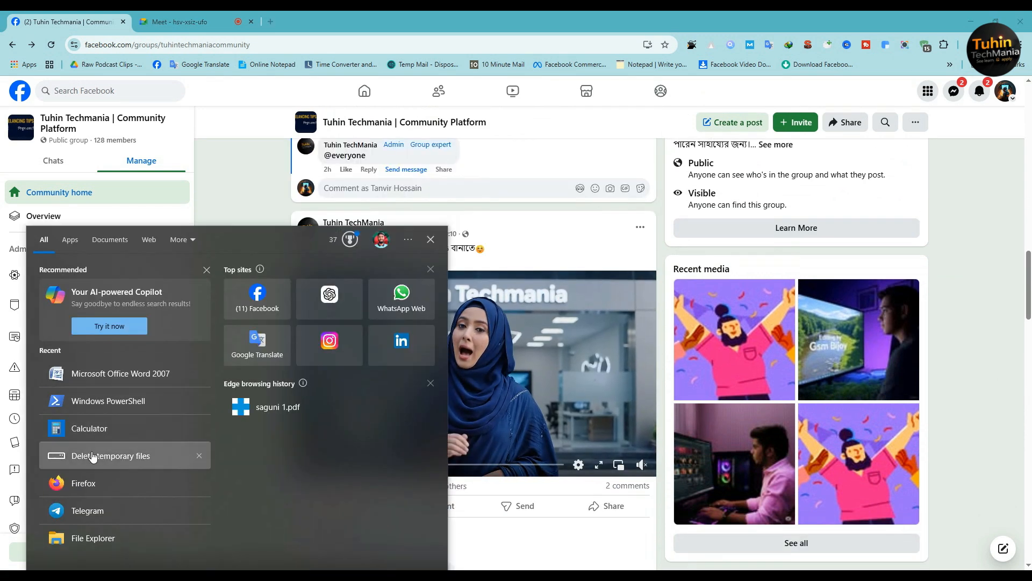
pyautogui.click(83, 511)
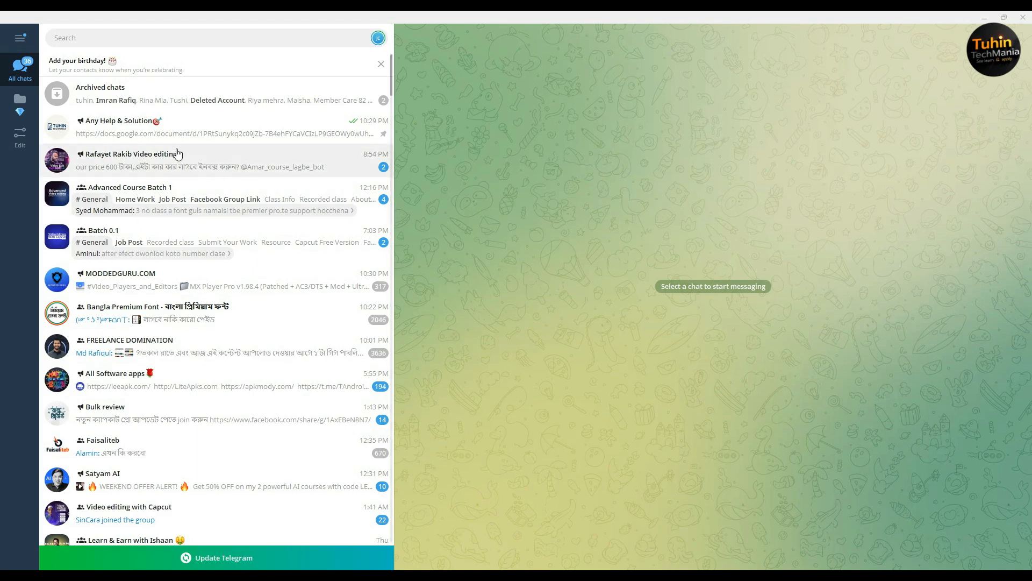
pyautogui.click(215, 126)
# - Examine the channel's older messages for shared video prompts, Veo 3 tutorial links and sample videos, and leave Telegram
pyautogui.scroll(10, 803, 338)
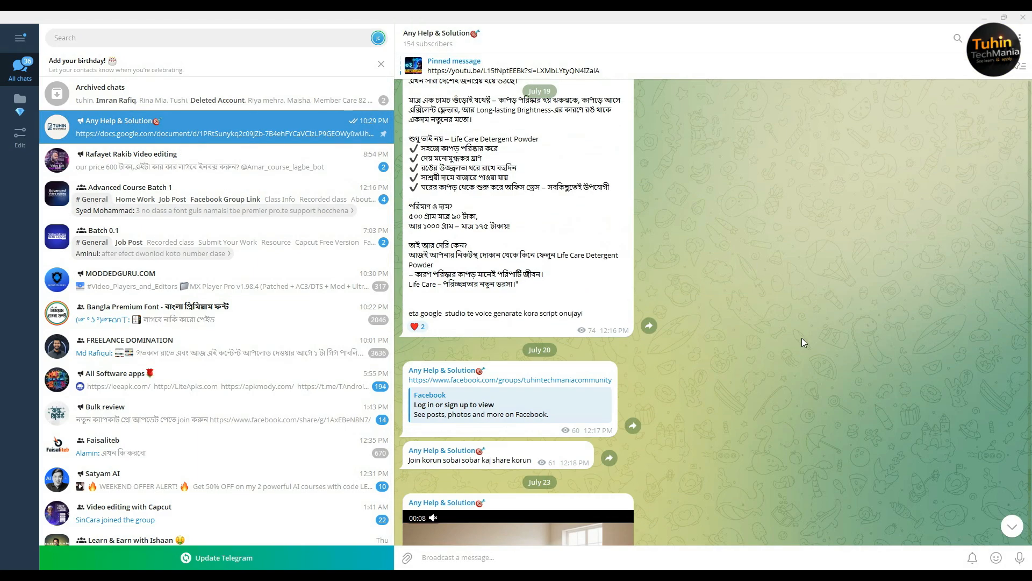
pyautogui.scroll(15, 802, 338)
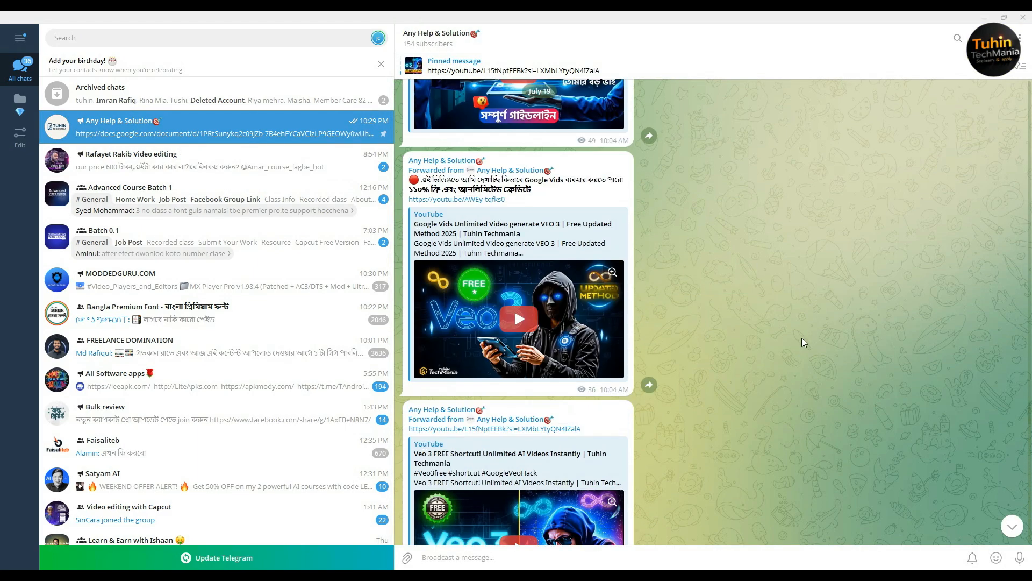
pyautogui.scroll(15, 801, 338)
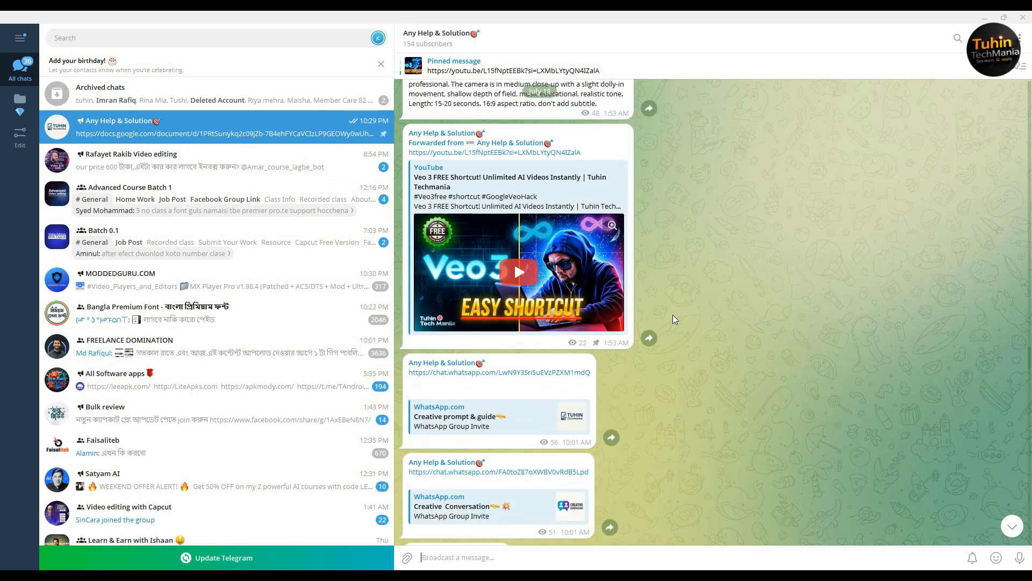
pyautogui.scroll(7, 673, 315)
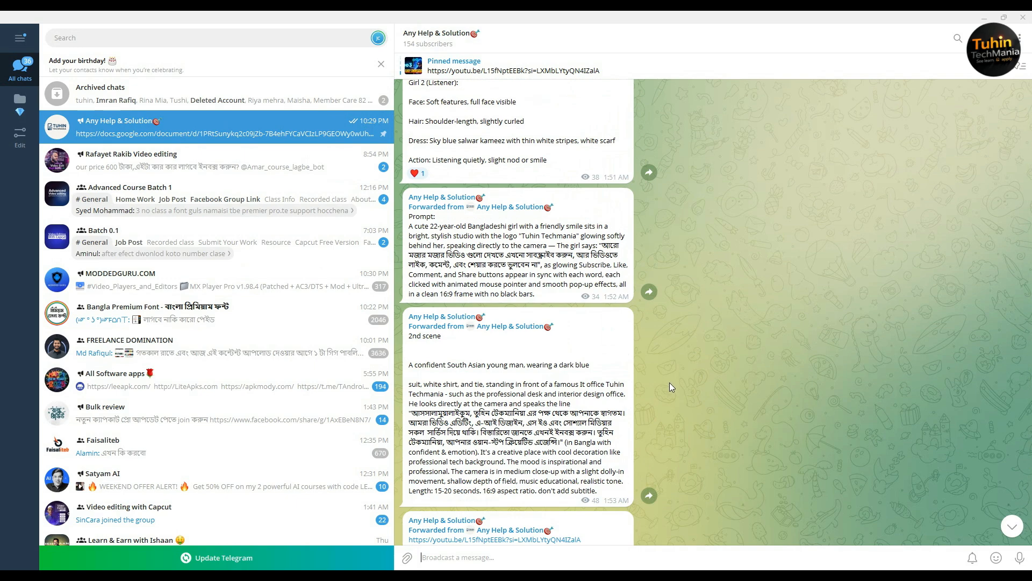
pyautogui.scroll(3, 669, 382)
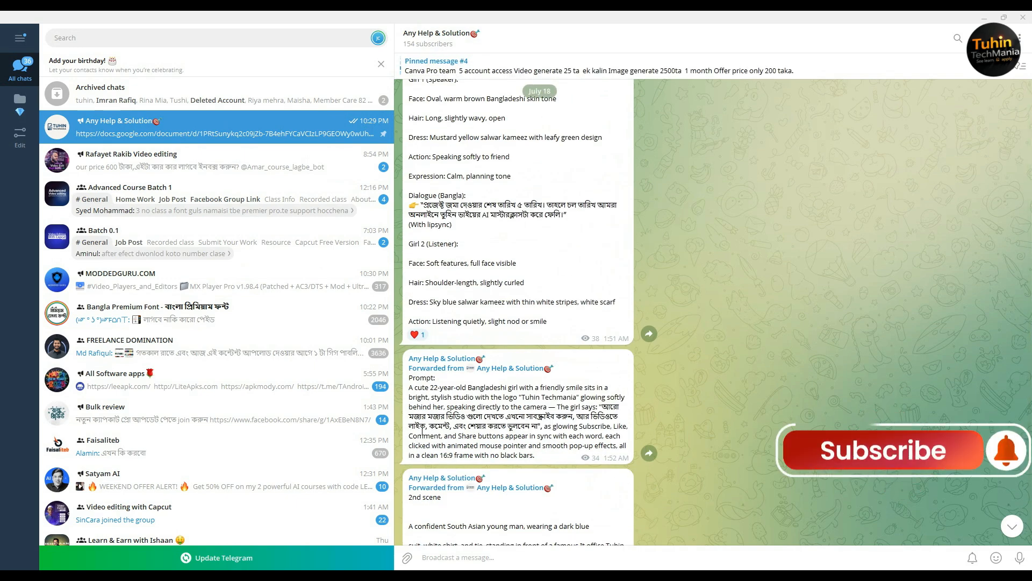
pyautogui.scroll(3, 526, 434)
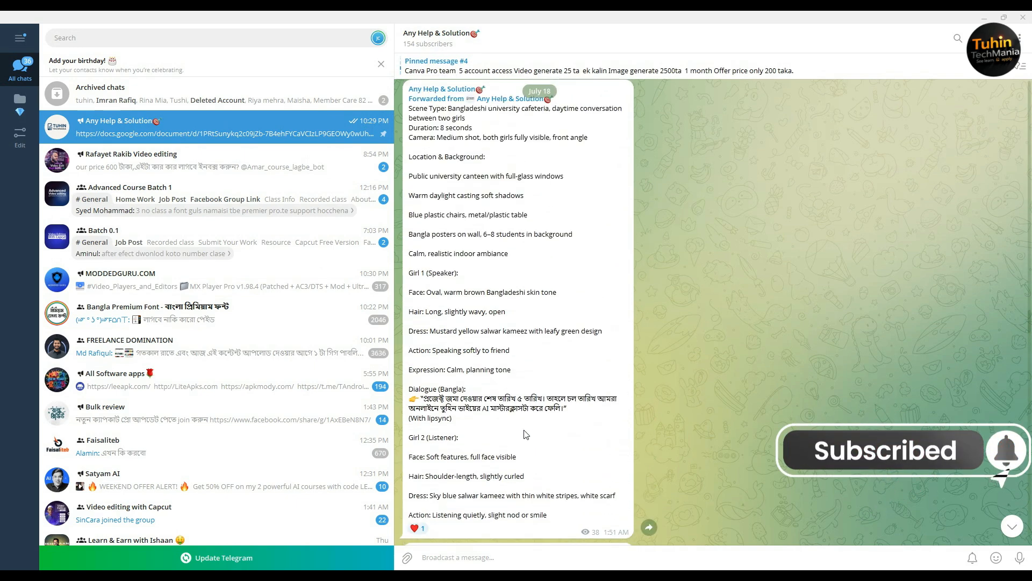
pyautogui.scroll(6, 570, 104)
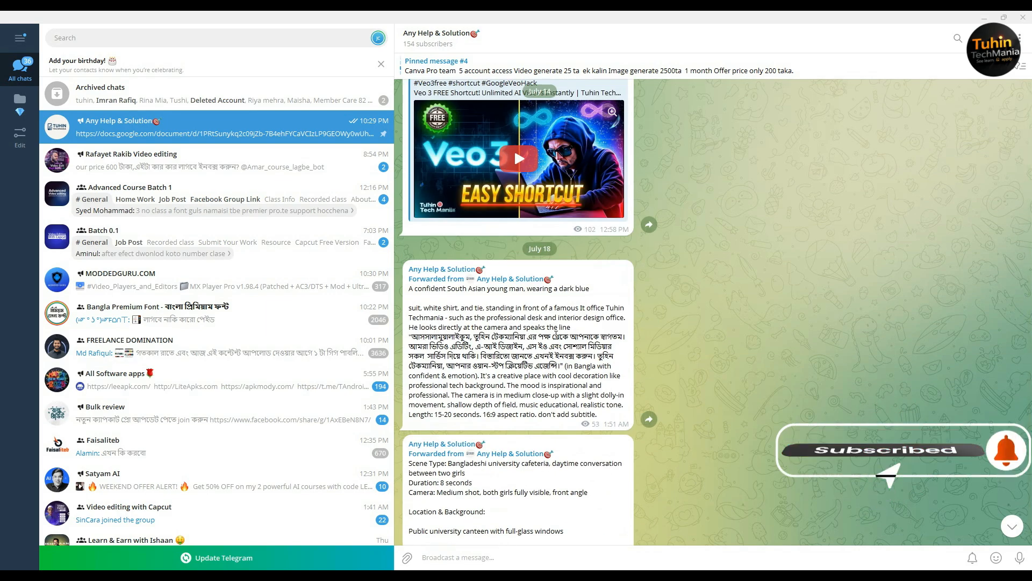
pyautogui.scroll(15, 514, 149)
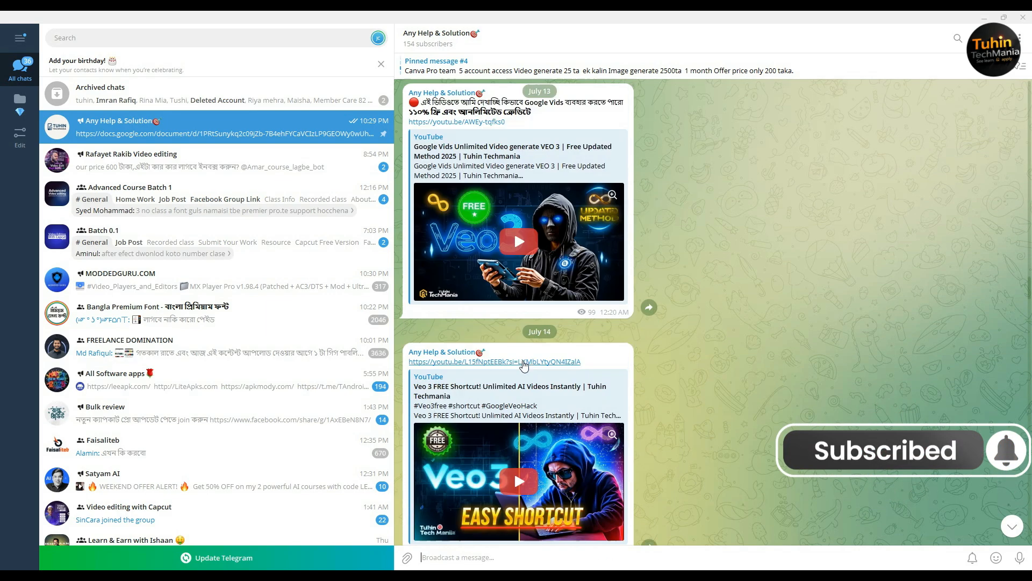
pyautogui.scroll(15, 524, 365)
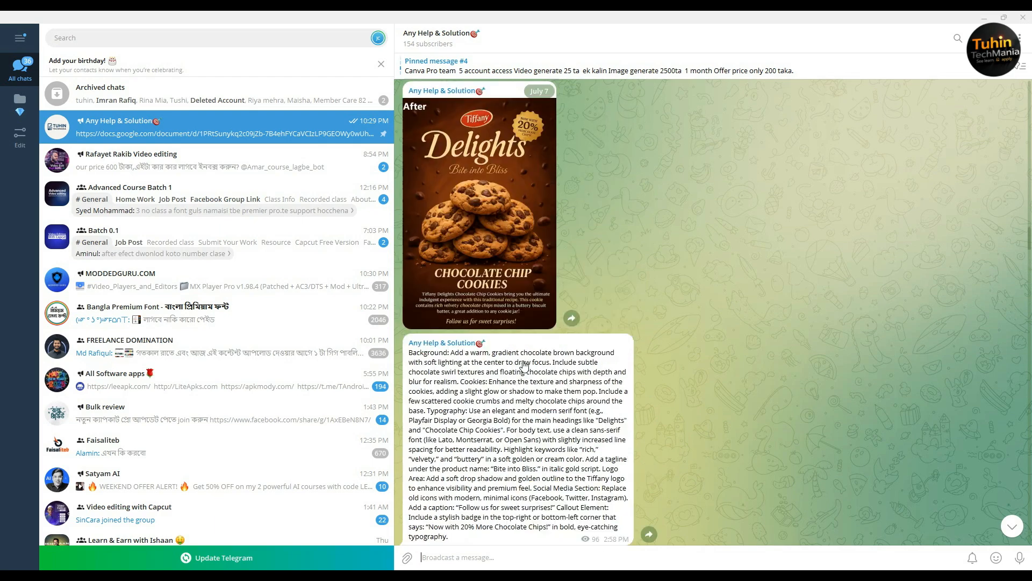
pyautogui.scroll(15, 524, 358)
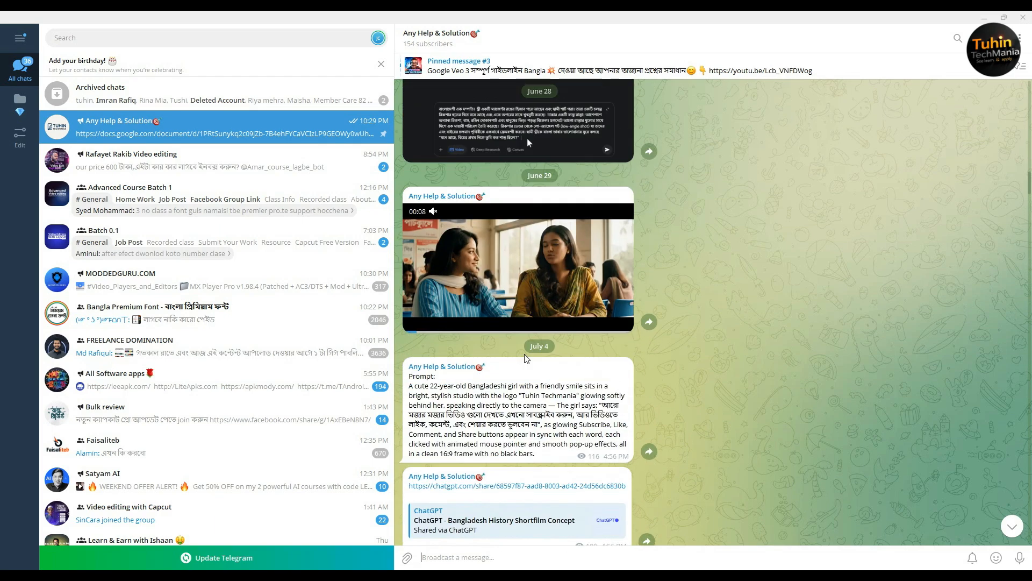
pyautogui.scroll(15, 537, 295)
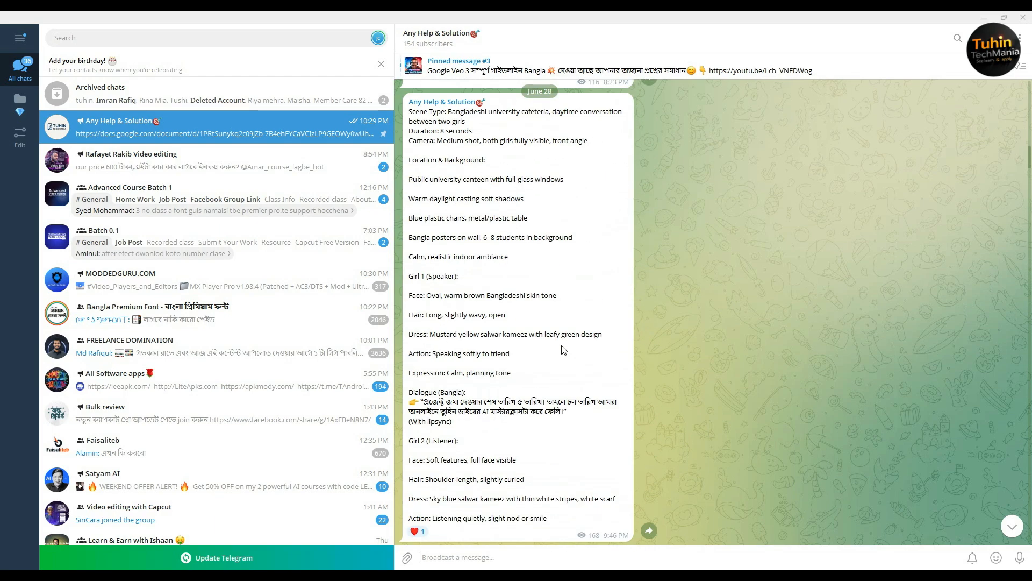
pyautogui.scroll(15, 546, 352)
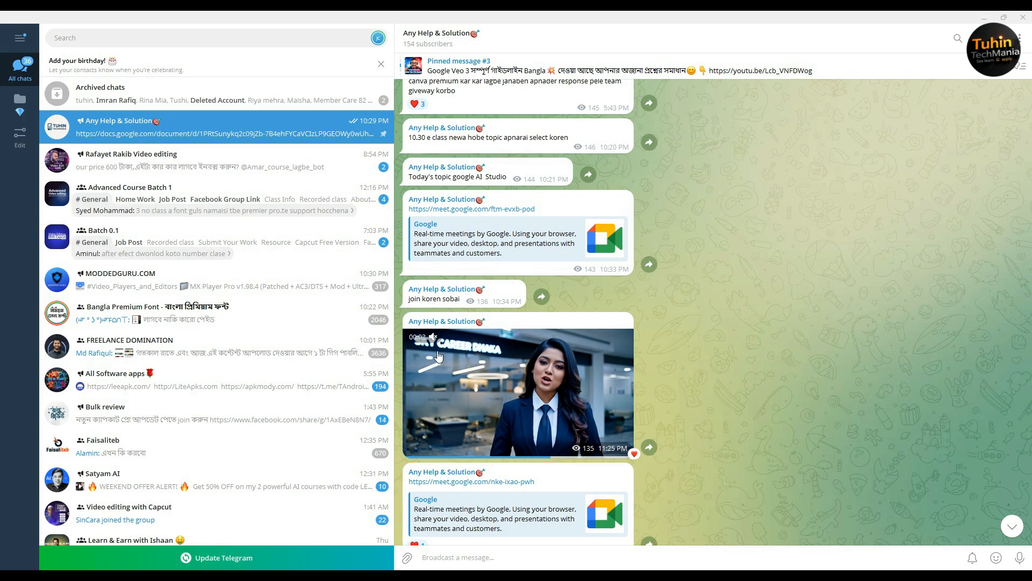
pyautogui.scroll(10, 548, 407)
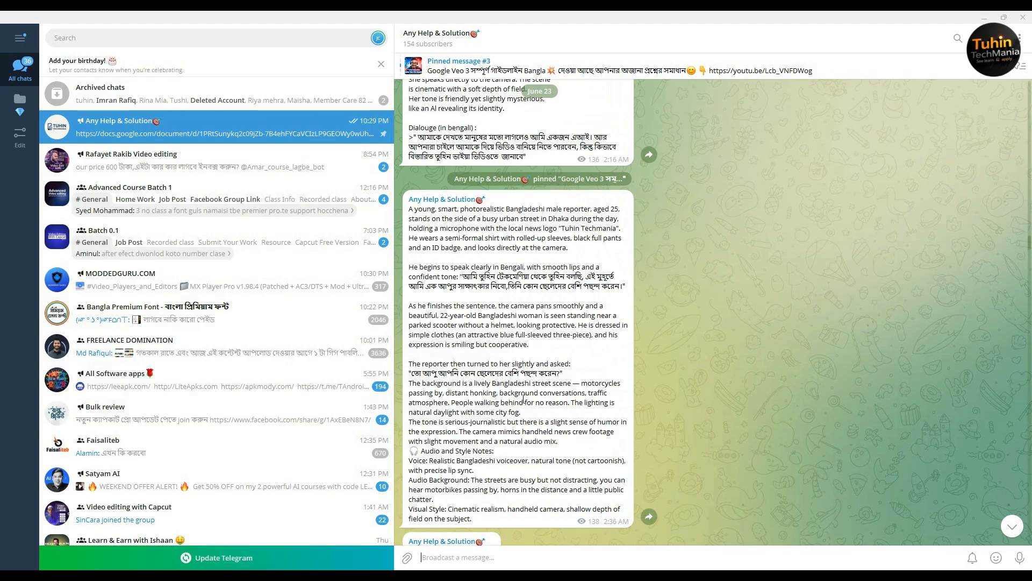
pyautogui.scroll(10, 524, 399)
pyautogui.scroll(-8, 525, 345)
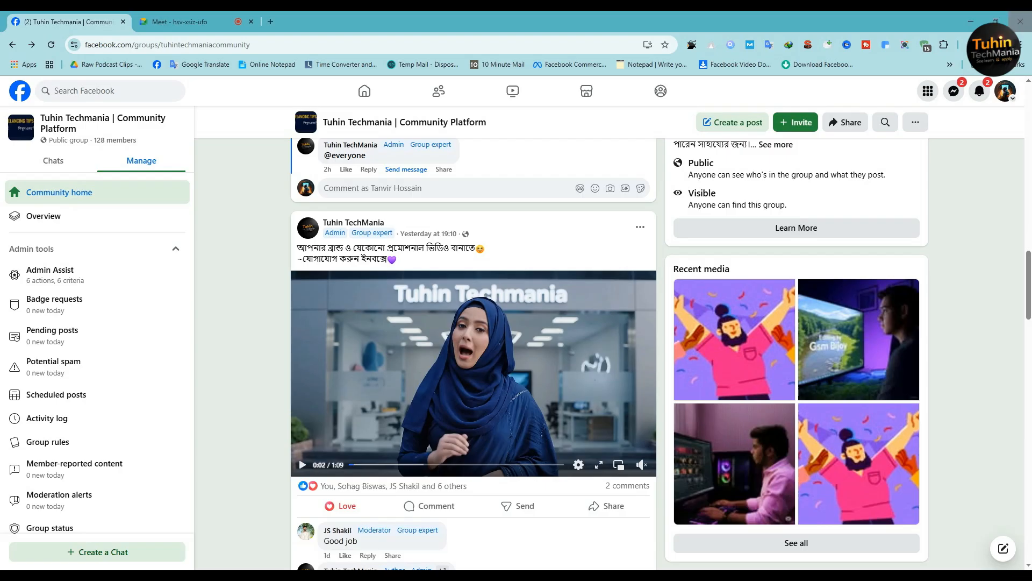
# - Switch to the Vertex AI Media Studio window and play the four generated Louis Vuitton trunk videos one after another
pyautogui.moveTo(615, 576)
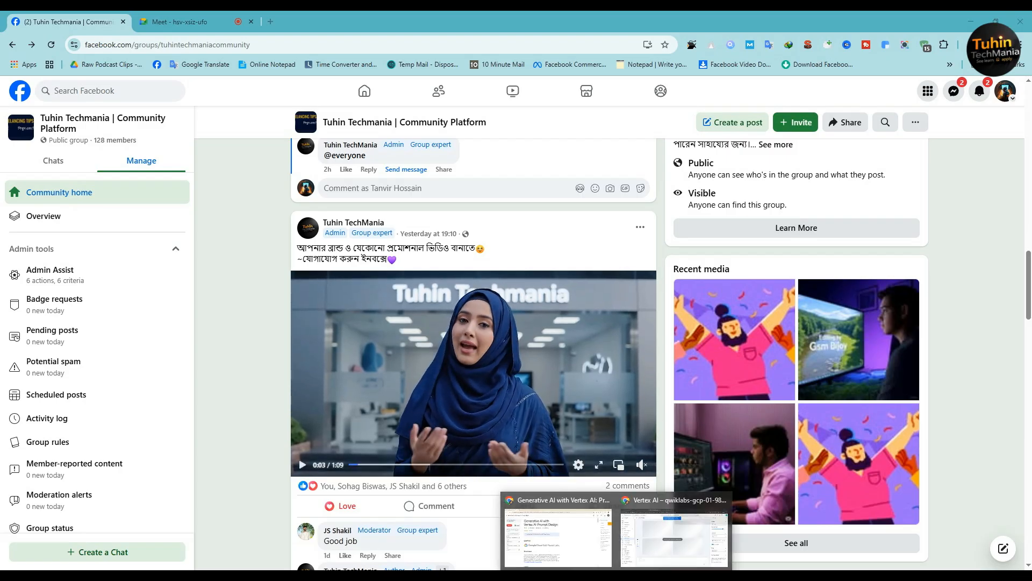
pyautogui.click(640, 514)
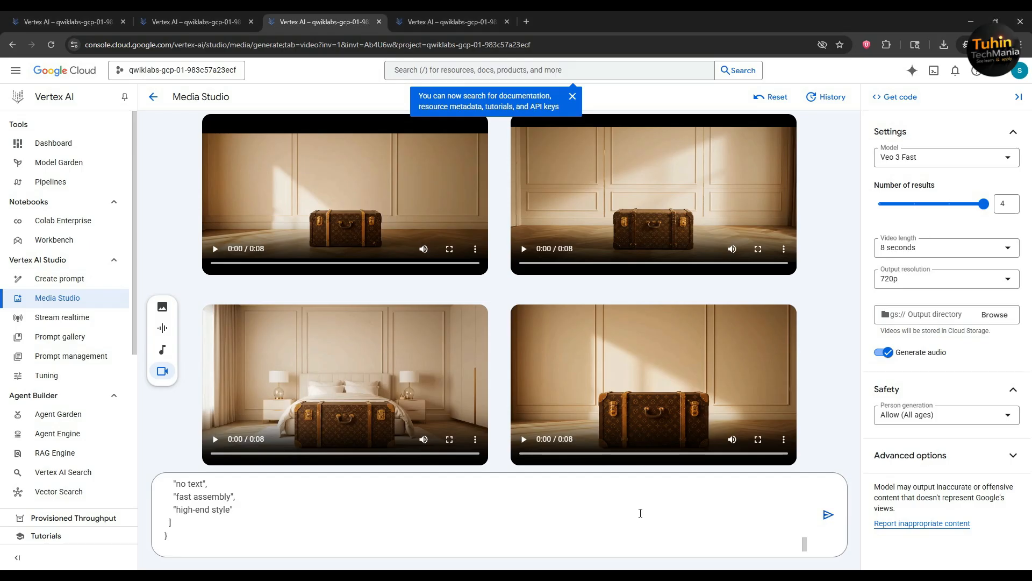
pyautogui.click(334, 185)
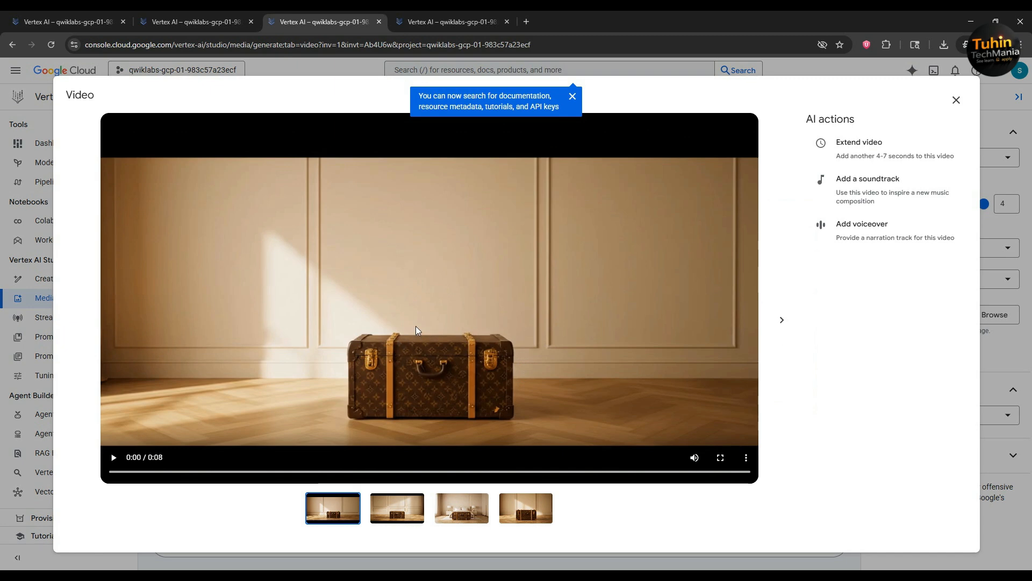
pyautogui.click(385, 312)
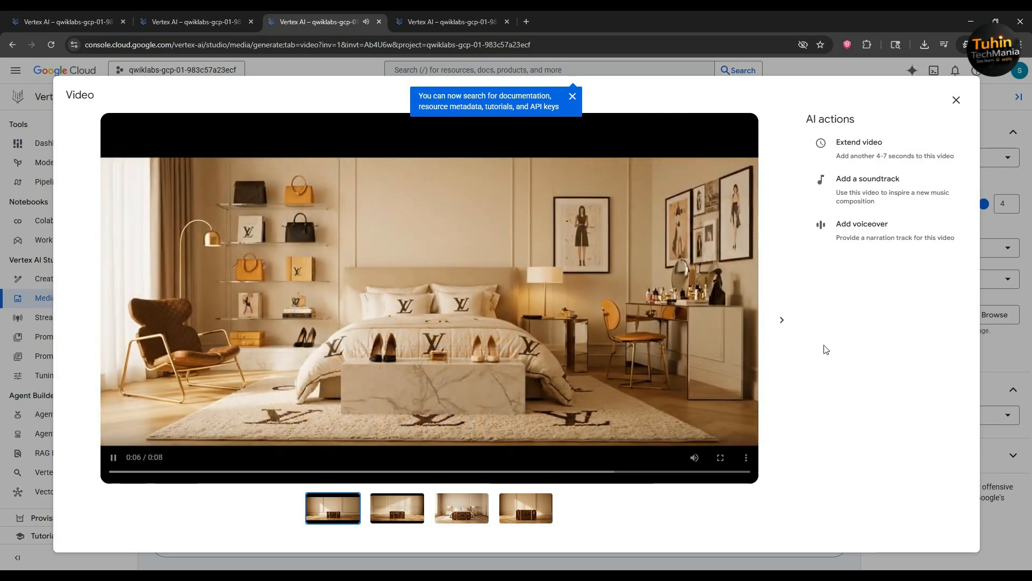
pyautogui.click(781, 320)
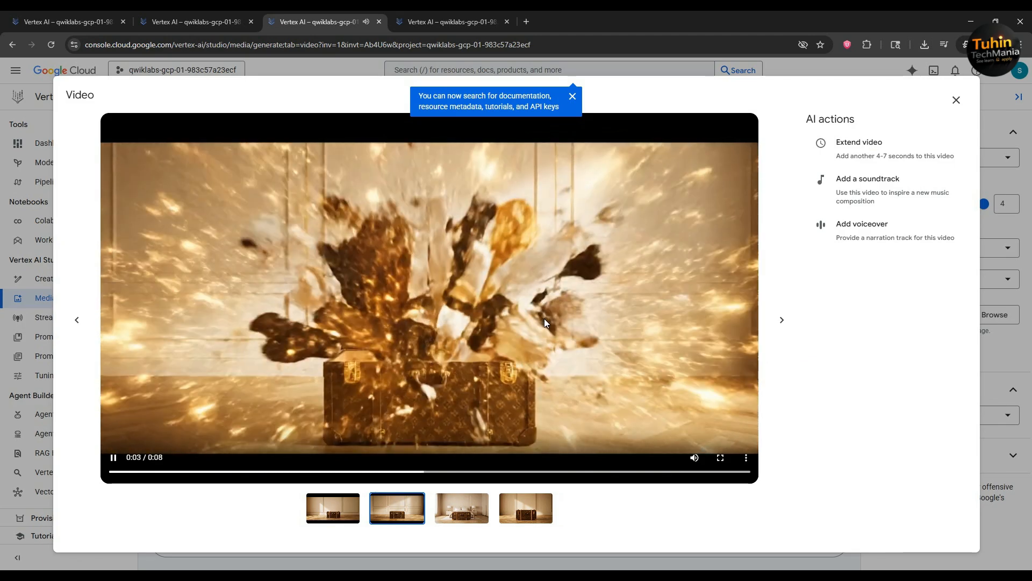
pyautogui.click(781, 319)
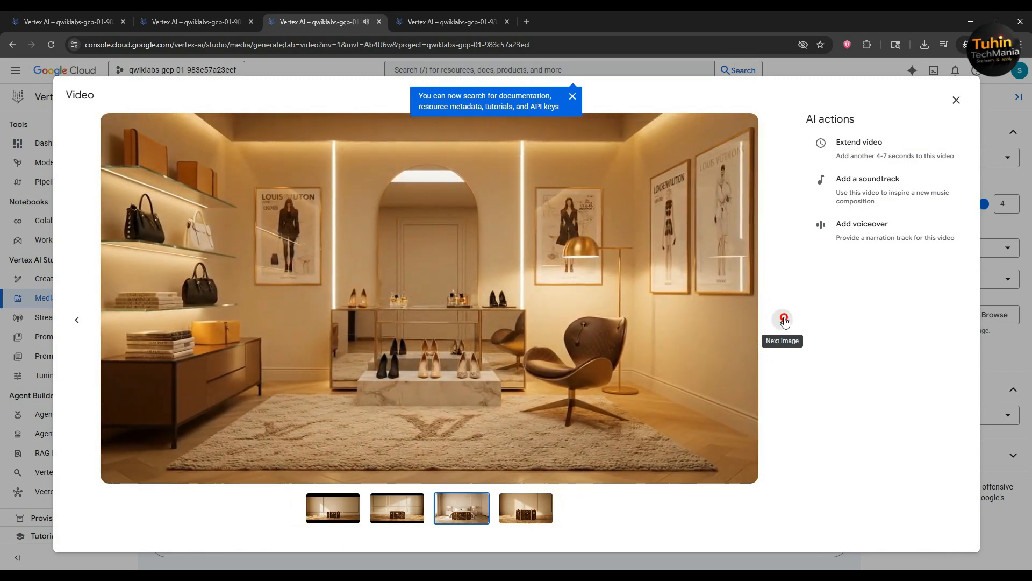
pyautogui.click(784, 321)
pyautogui.click(498, 345)
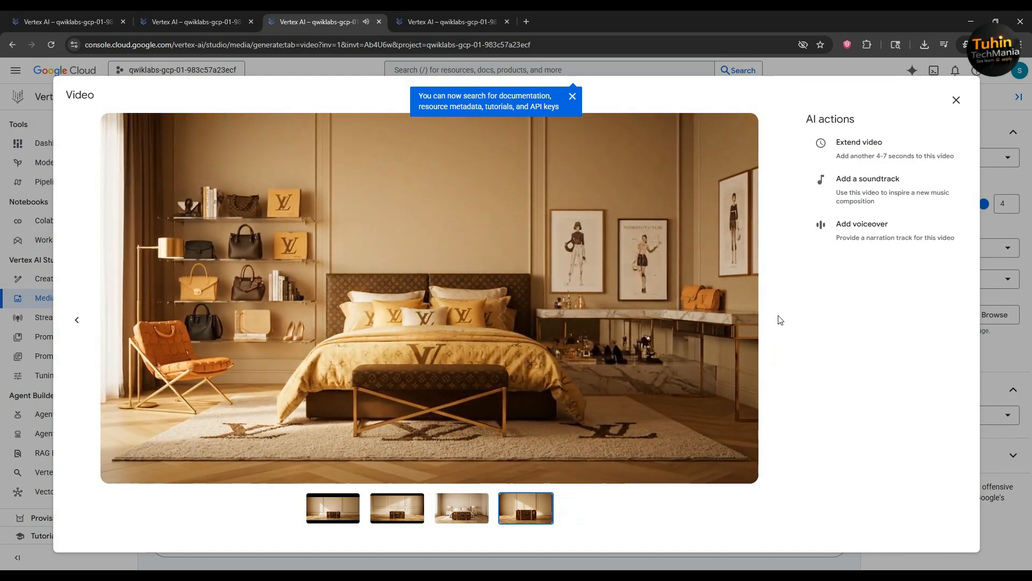
# - Reload the crashed fourth Media Studio page and paste the copied JSON prompt with the "fast assembly" and "high-end style" keywords
pyautogui.click(433, 16)
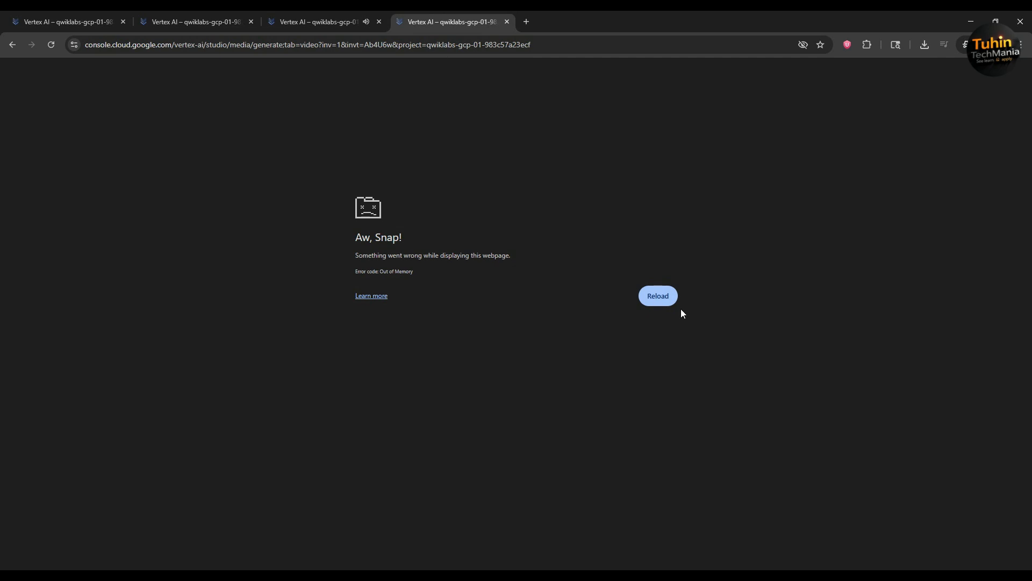
pyautogui.click(658, 297)
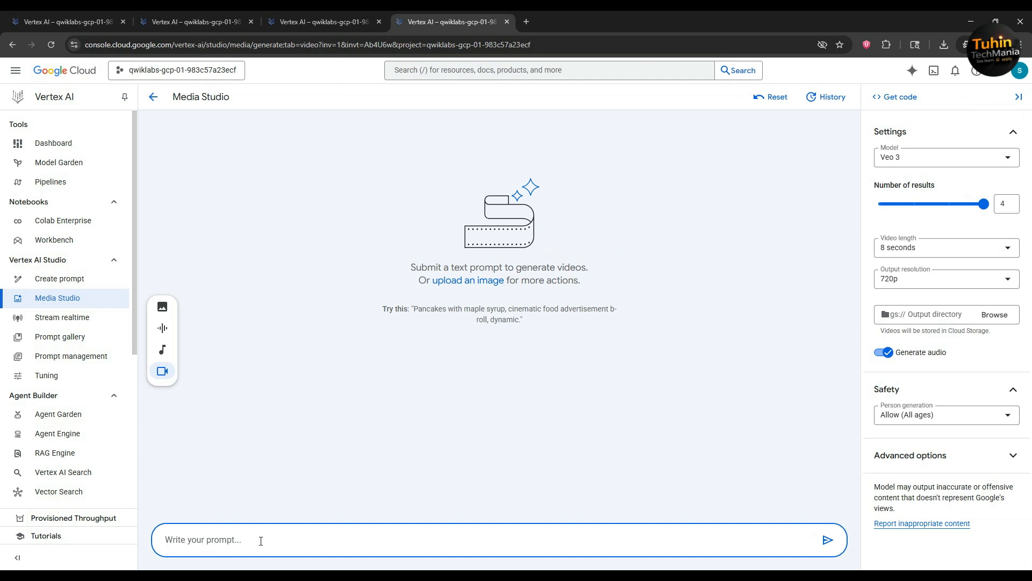
pyautogui.hotkey('ctrl', 'v')
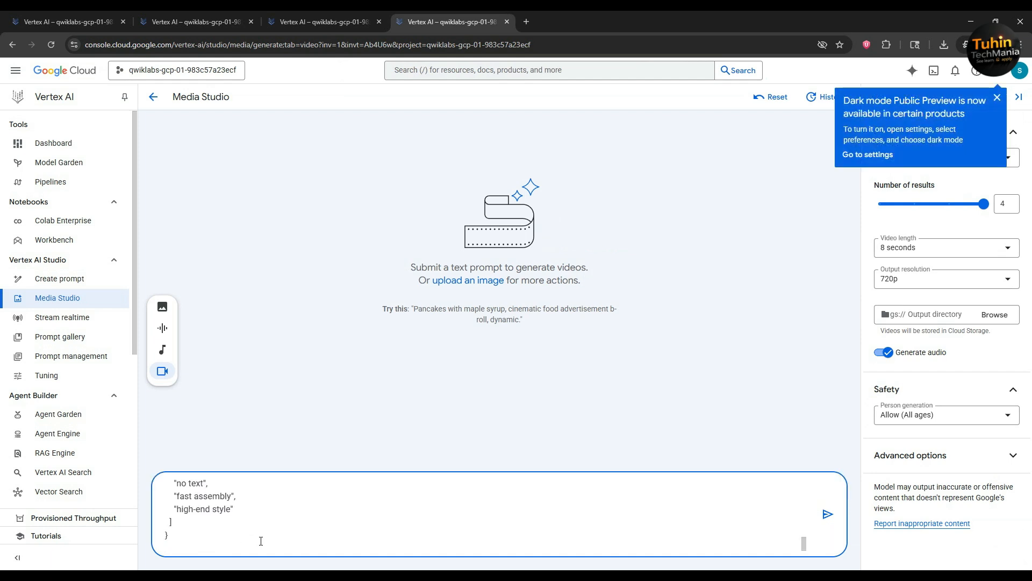
# - Set the model to Veo 3 Fast and the output resolution to 1080p, and submit the prompt for generation
pyautogui.click(942, 280)
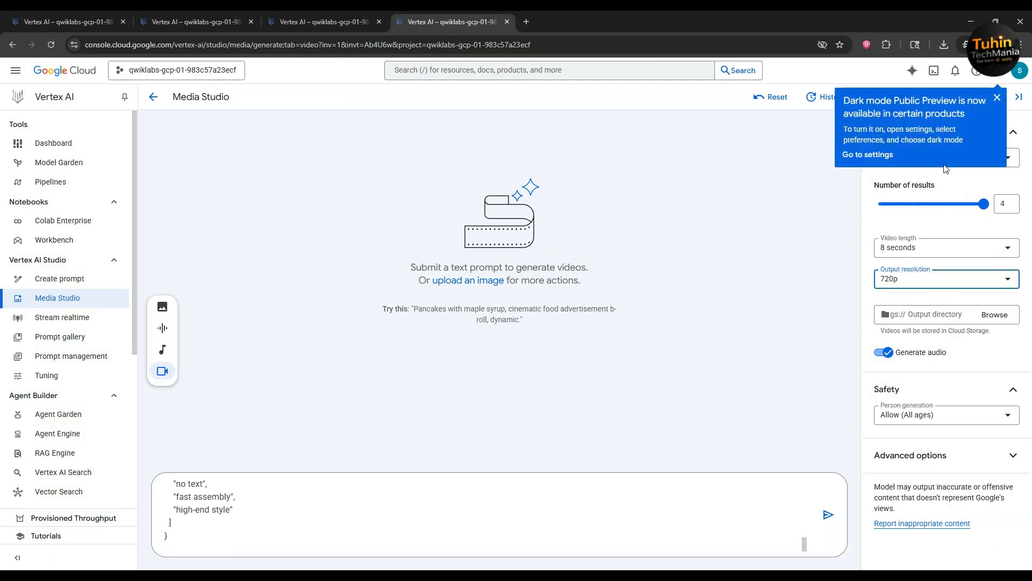
pyautogui.click(997, 98)
pyautogui.click(975, 156)
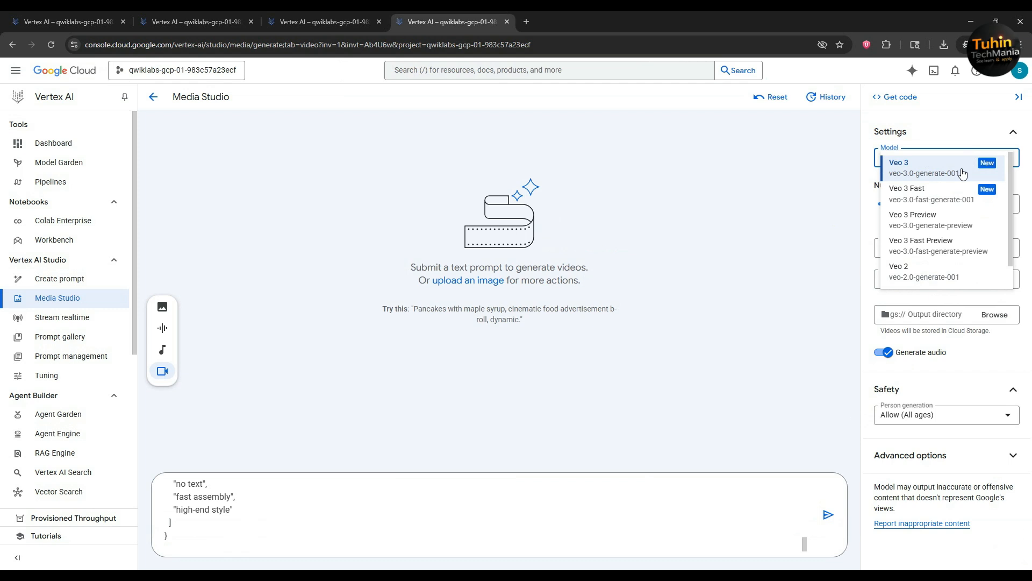
pyautogui.click(930, 190)
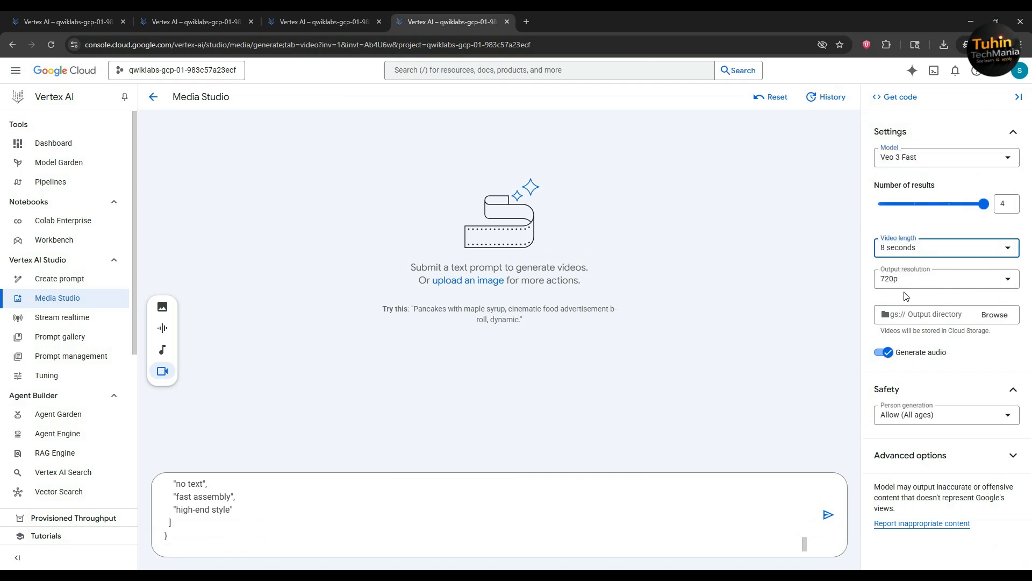
pyautogui.click(899, 303)
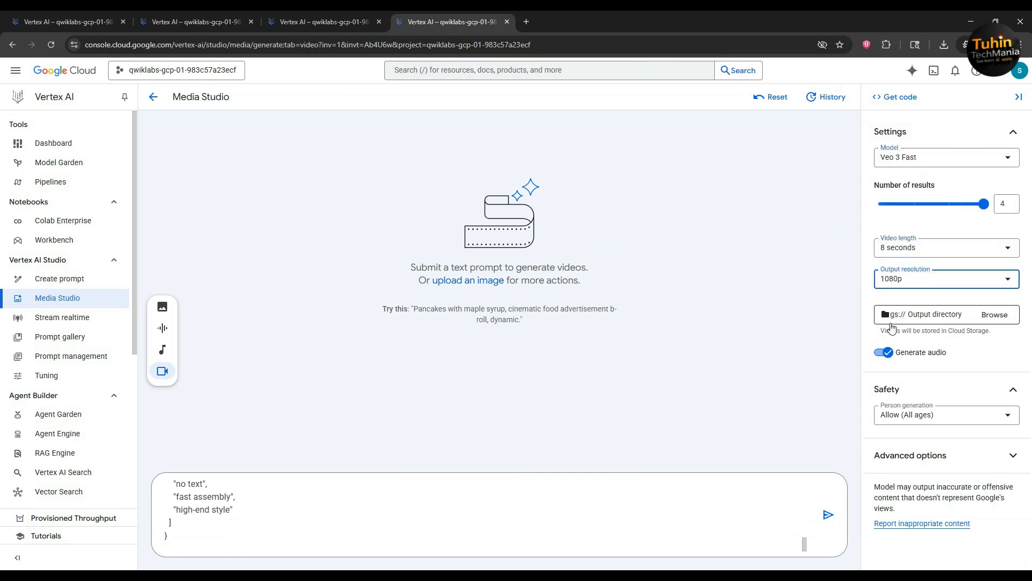
pyautogui.click(828, 516)
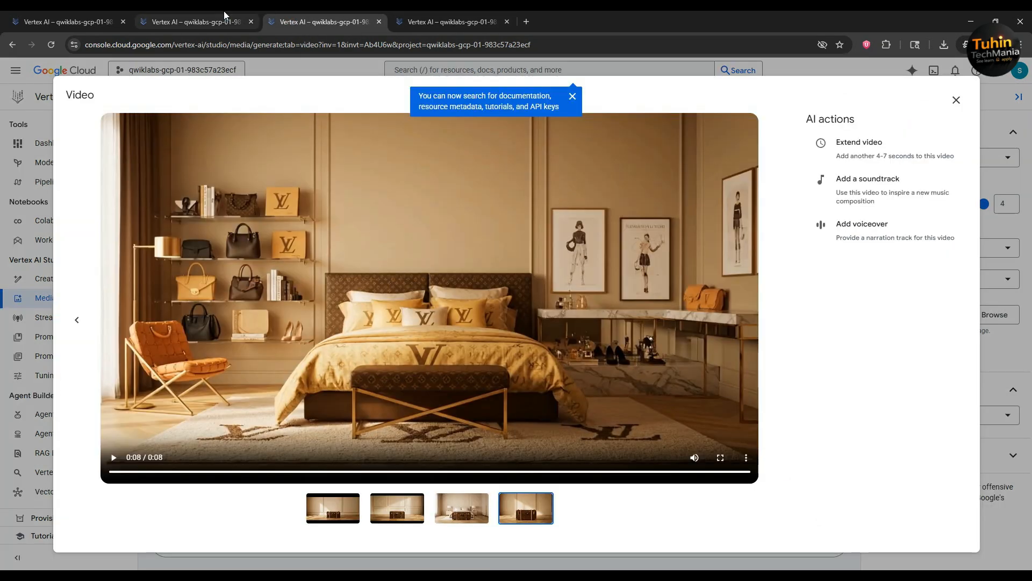
# - Check the remaining time on the Generative AI with Vertex AI lab page and return to the running 1080p generation
pyautogui.click(615, 576)
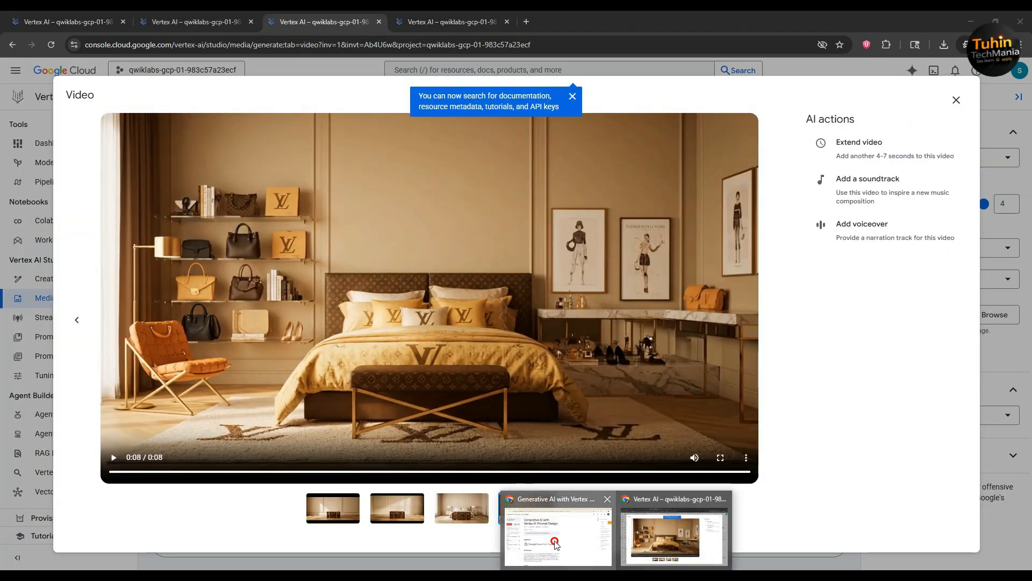
pyautogui.click(553, 539)
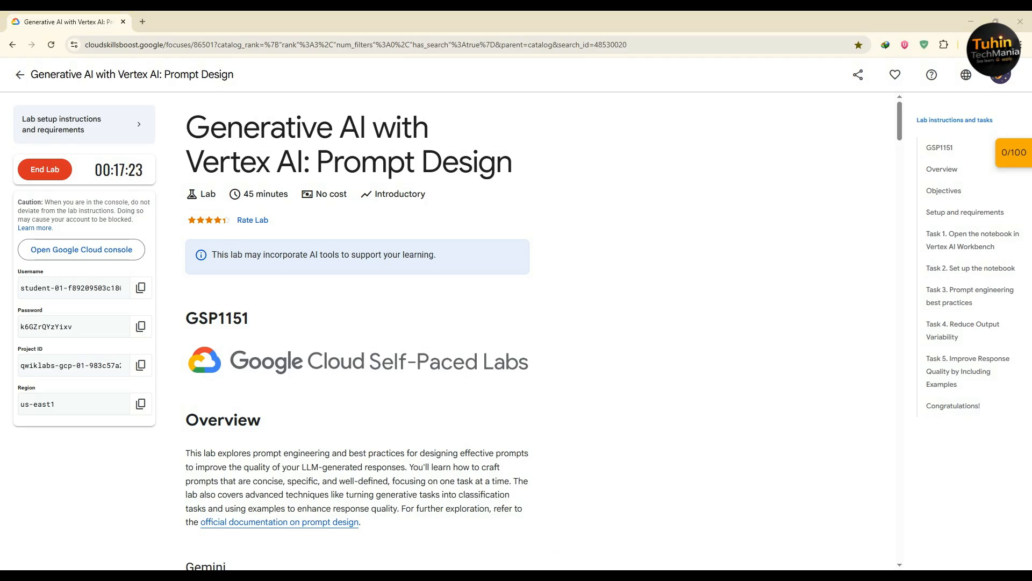
pyautogui.click(616, 577)
pyautogui.click(616, 576)
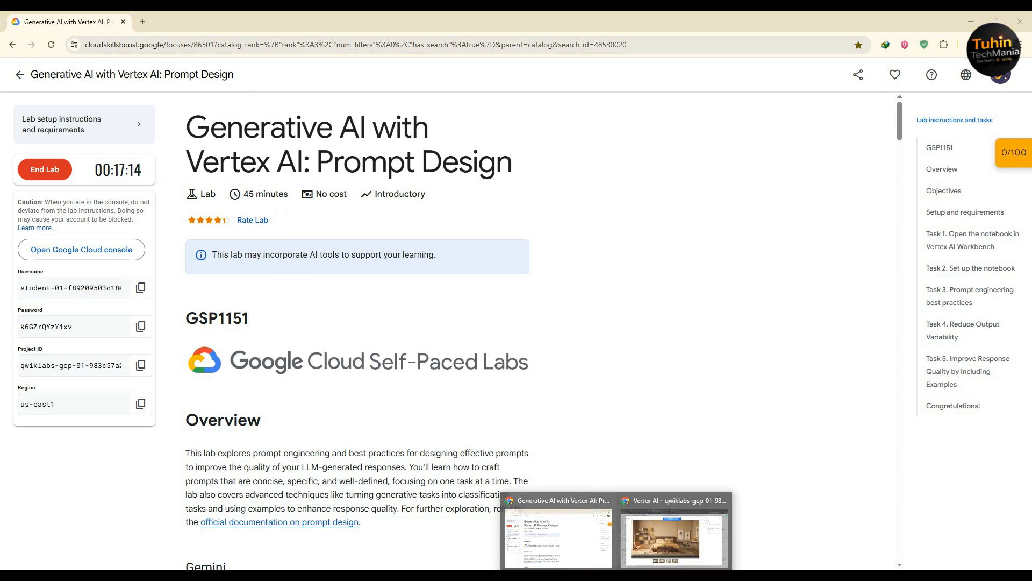
pyautogui.click(639, 565)
pyautogui.click(421, 12)
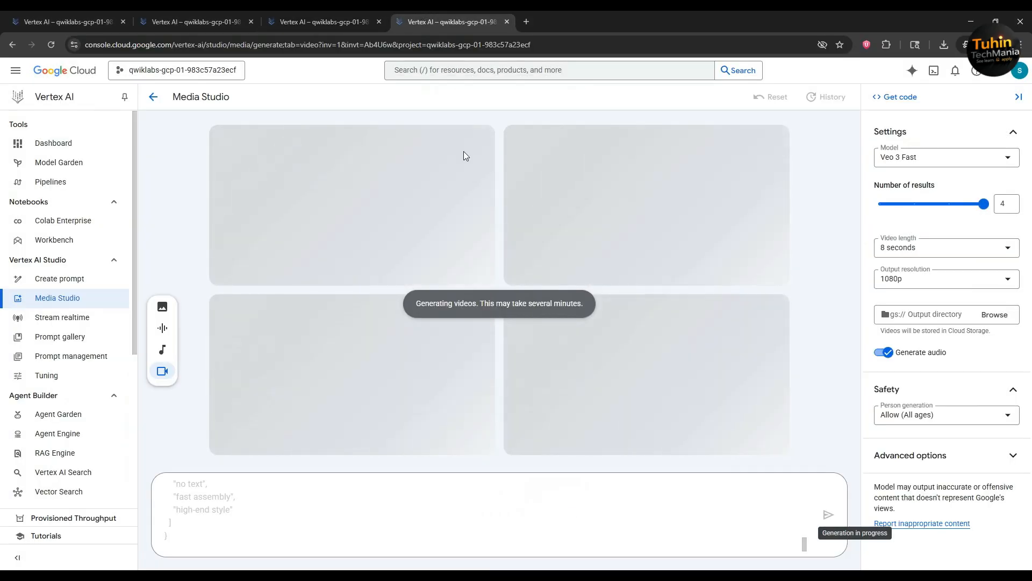
# - Play the four generated Apple logo and watch videos in the second Media Studio page and close the viewer
pyautogui.click(212, 15)
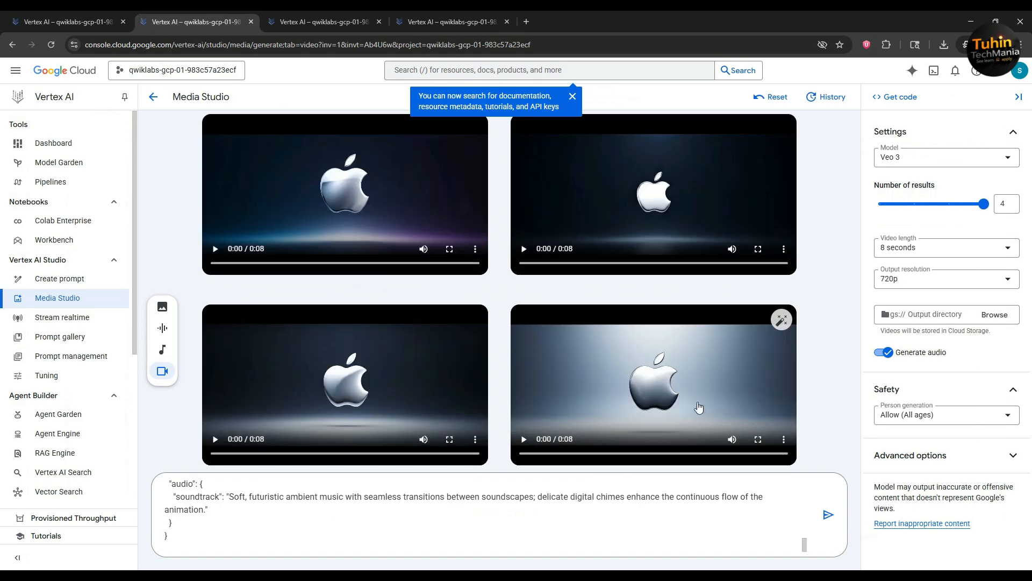
pyautogui.click(309, 235)
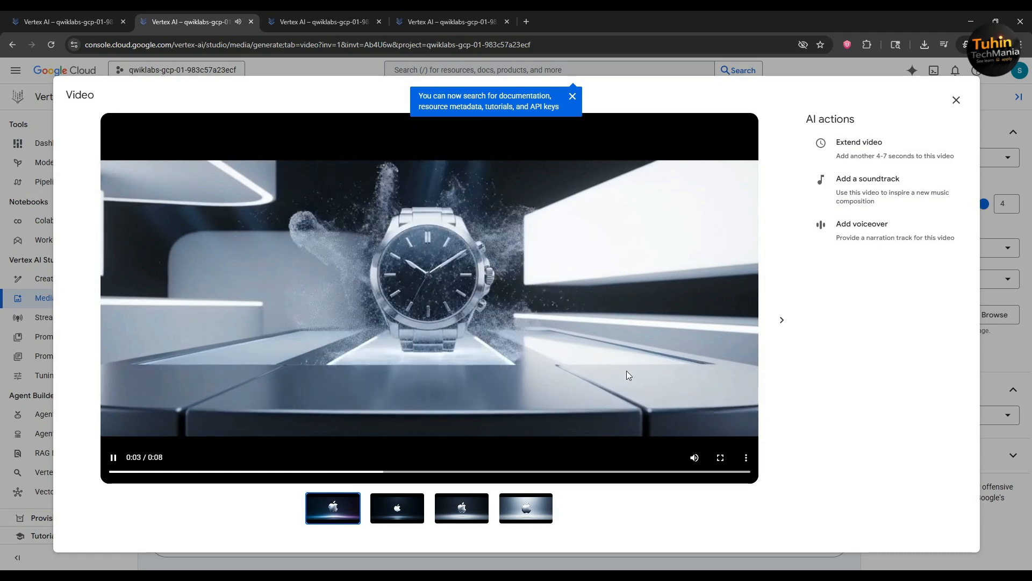
pyautogui.click(782, 319)
pyautogui.click(475, 336)
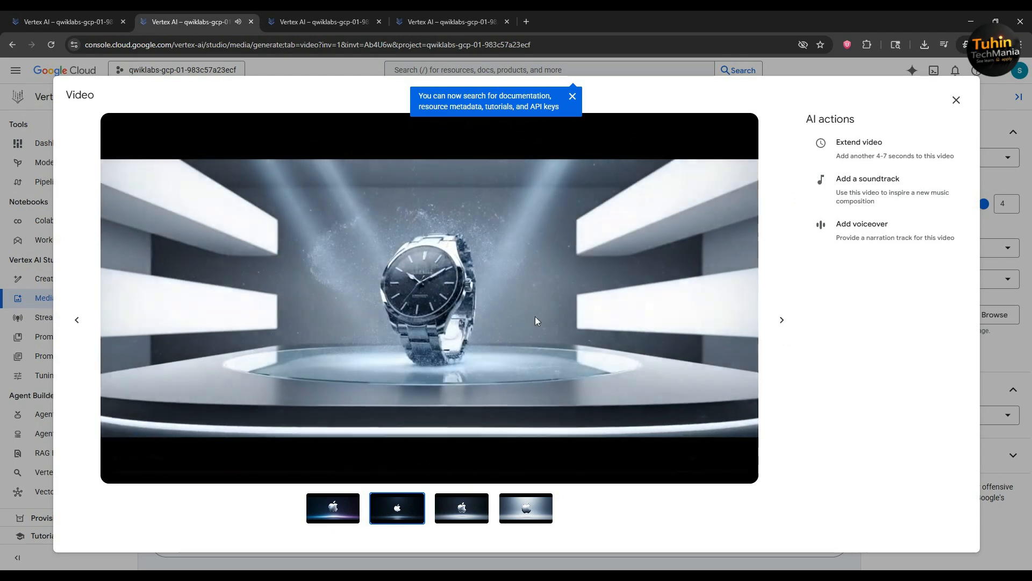
pyautogui.click(782, 319)
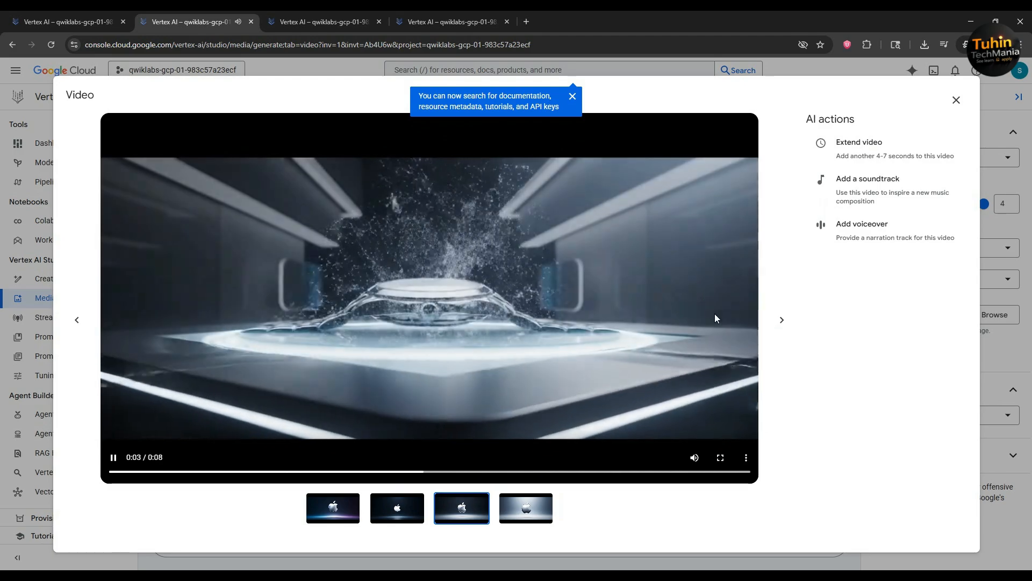
pyautogui.click(782, 319)
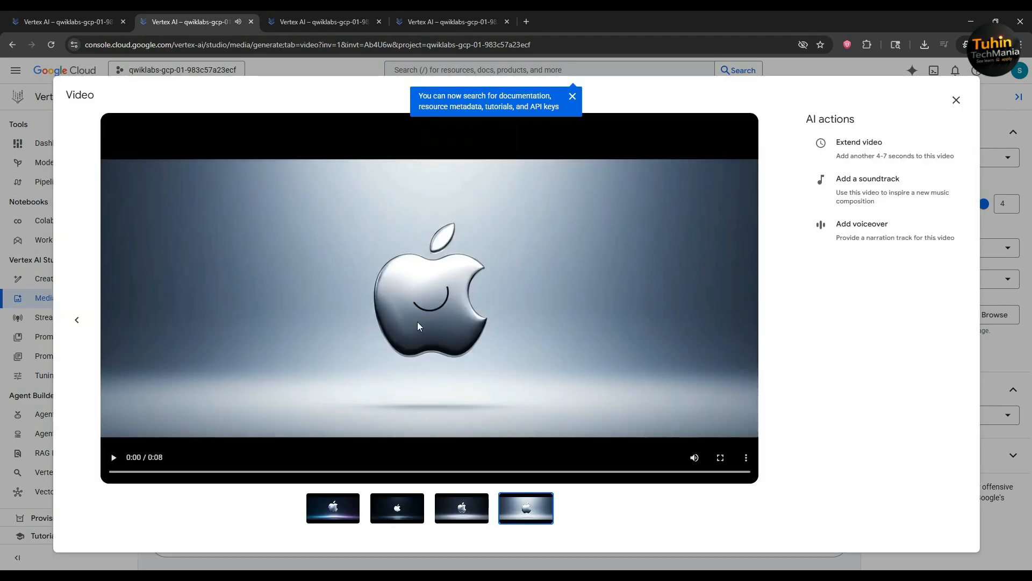
pyautogui.click(459, 308)
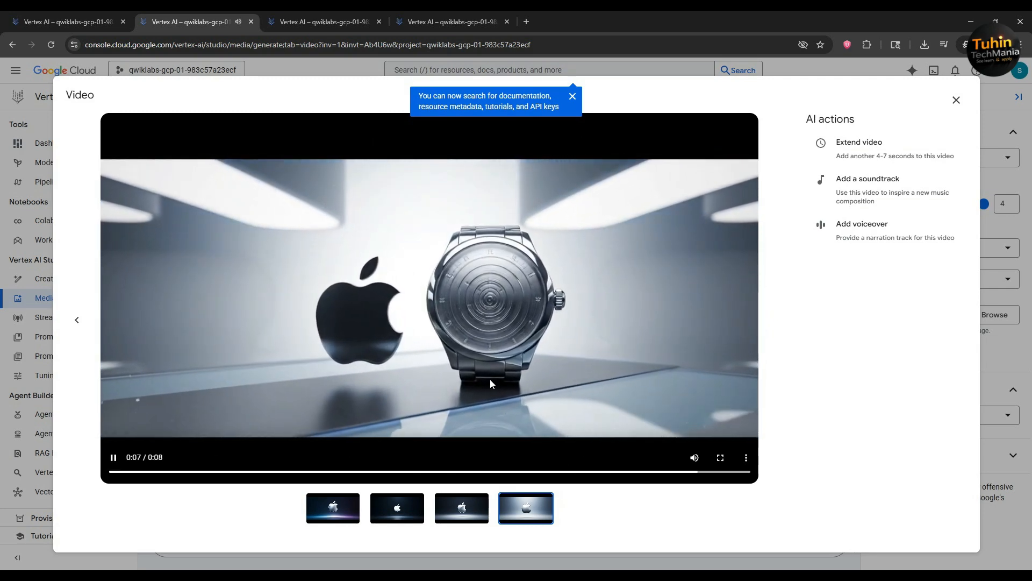
pyautogui.click(955, 101)
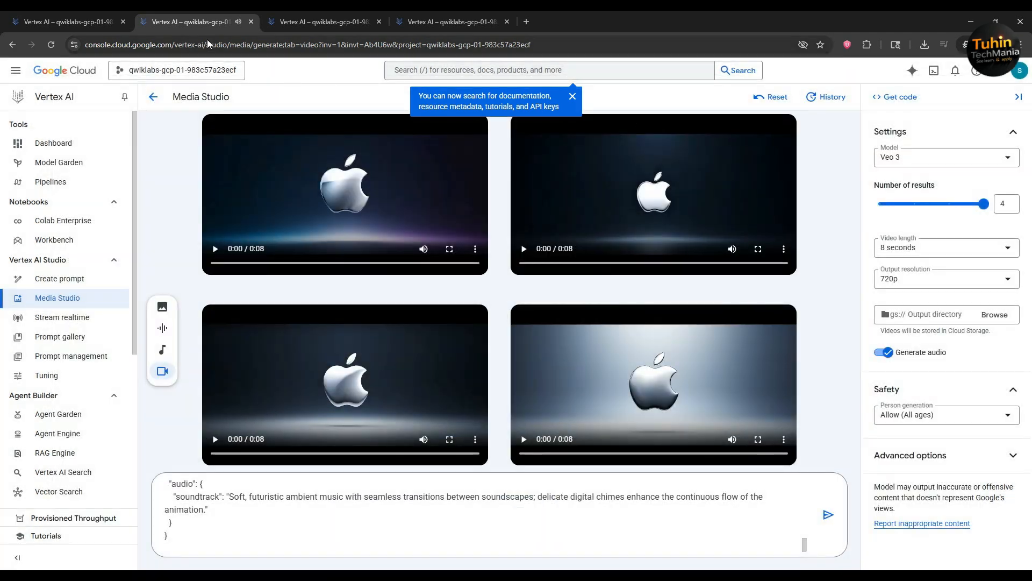
# - Reload the first Media Studio page and return to the Apple video results
pyautogui.click(54, 16)
pyautogui.click(658, 295)
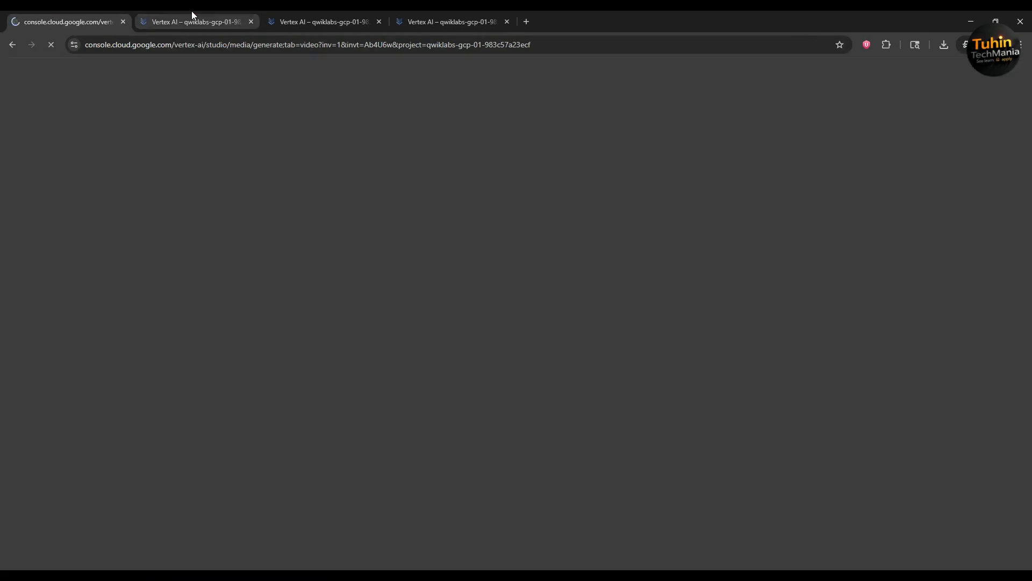
pyautogui.click(191, 12)
# - Switch to WhatsApp to view the Creative Conversation group chat, and return to the Vertex AI lab page
pyautogui.hotkey('alt', 'Tab')
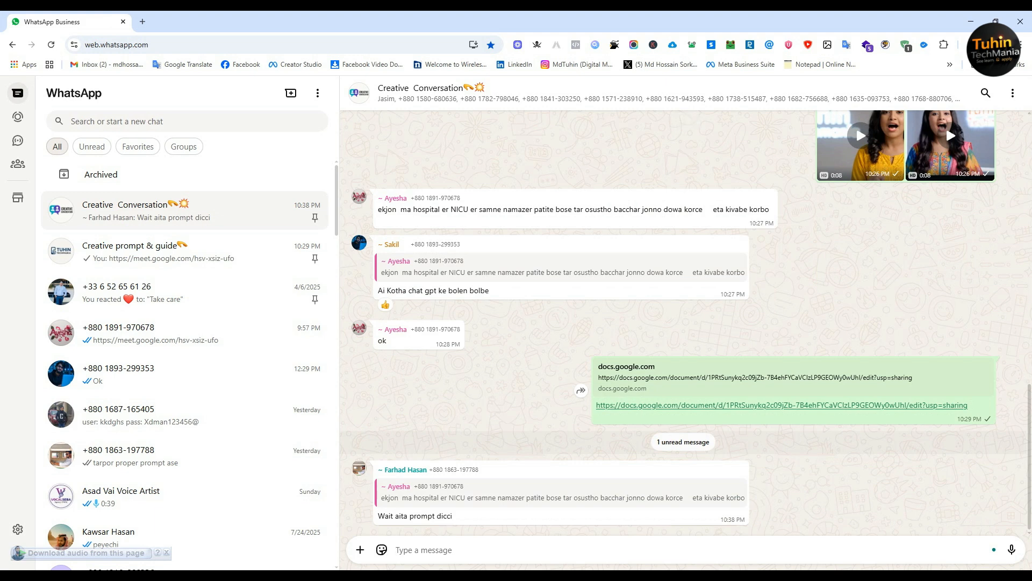
pyautogui.moveTo(552, 562)
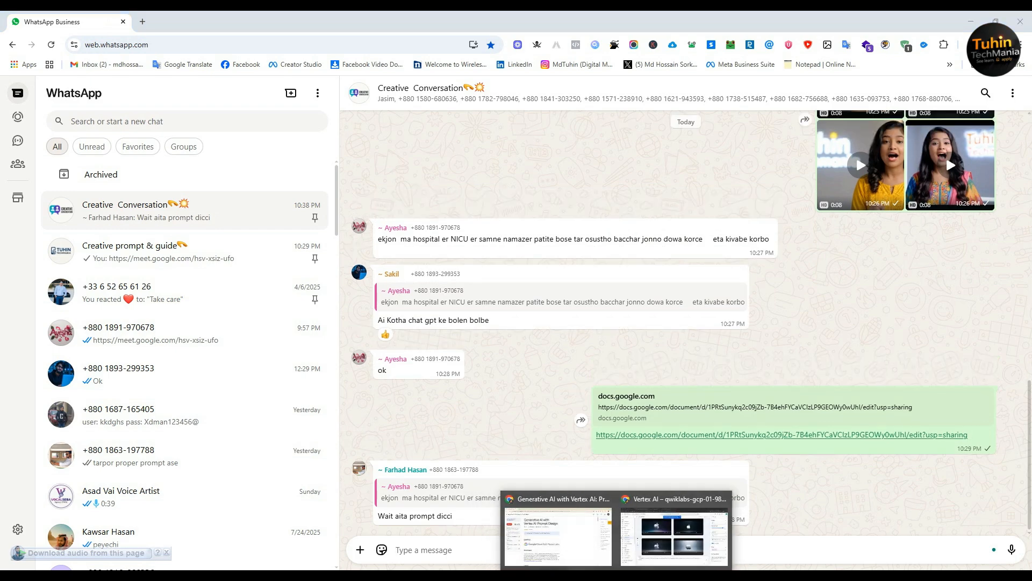
pyautogui.click(587, 544)
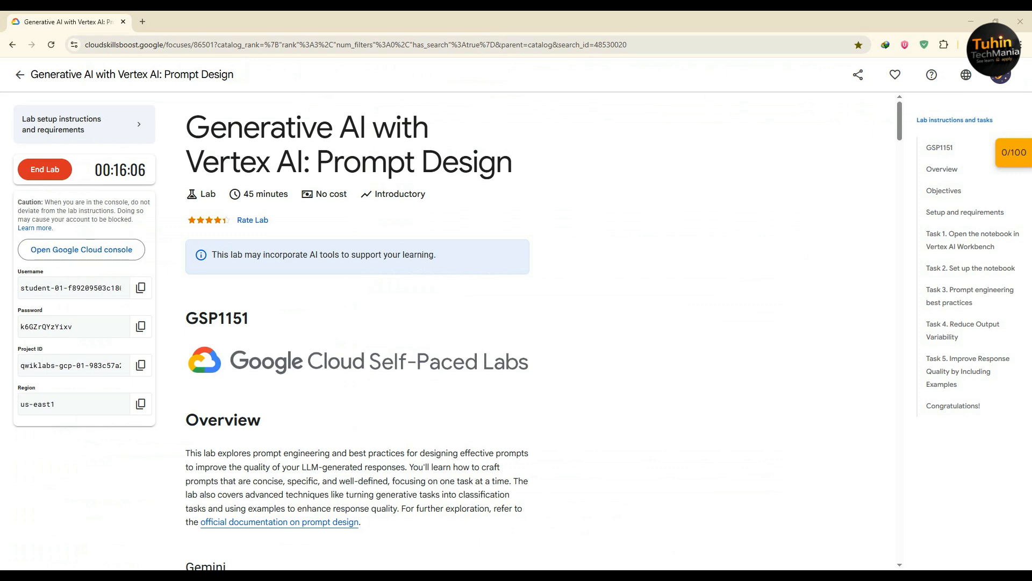
# - Switch to the Google Meet call and show the list of people in the meeting
pyautogui.moveTo(591, 575)
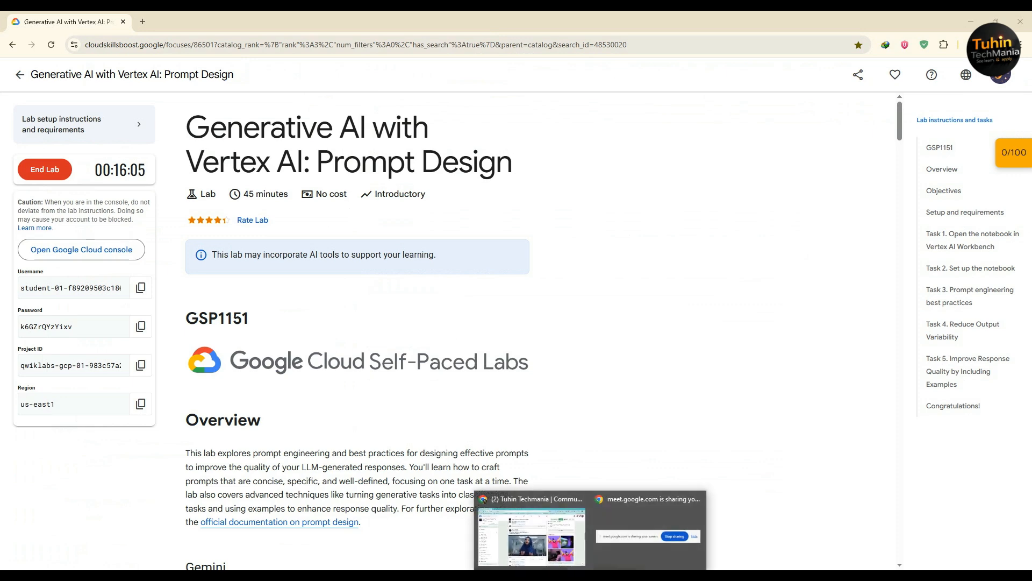
pyautogui.click(540, 541)
pyautogui.click(178, 21)
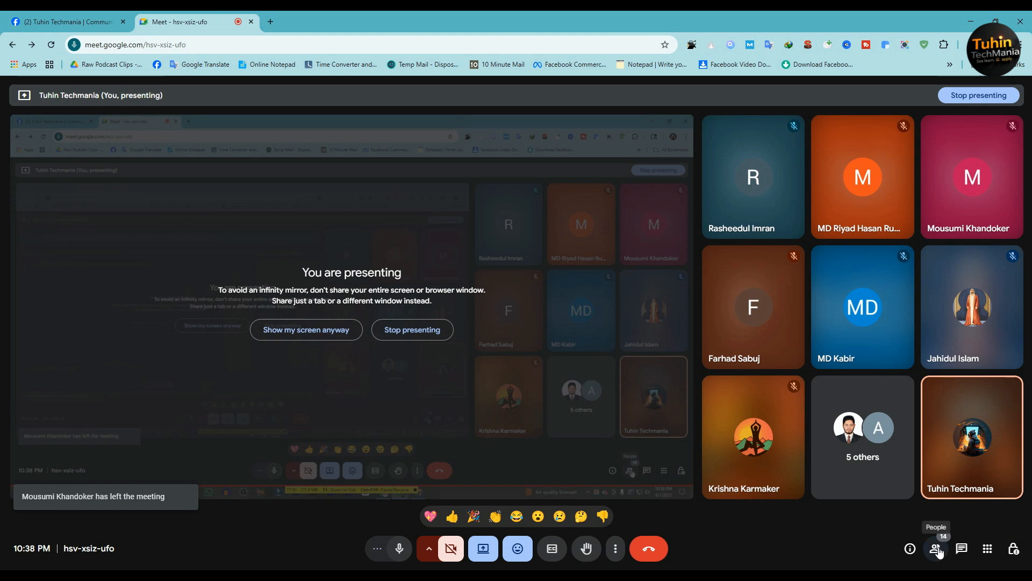
pyautogui.click(937, 549)
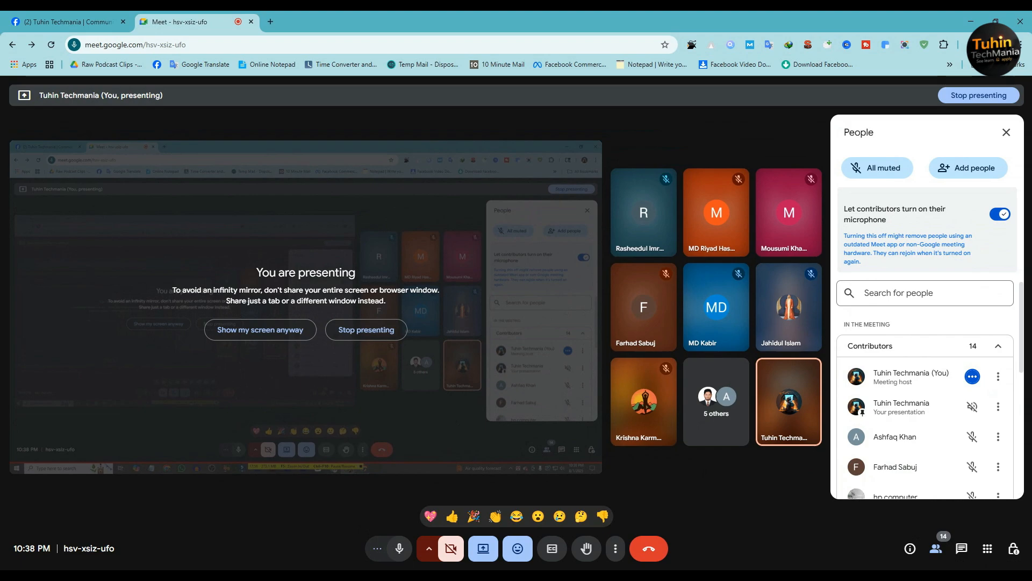
# - Switch back to Vertex AI Media Studio and bring up the Louis Vuitton trunk video results
pyautogui.click(681, 531)
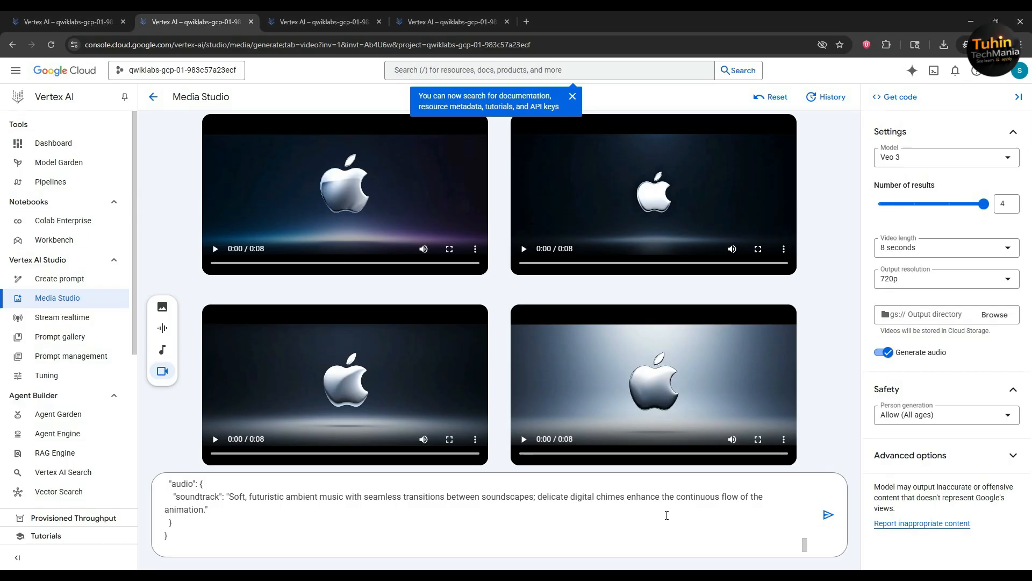
pyautogui.click(327, 16)
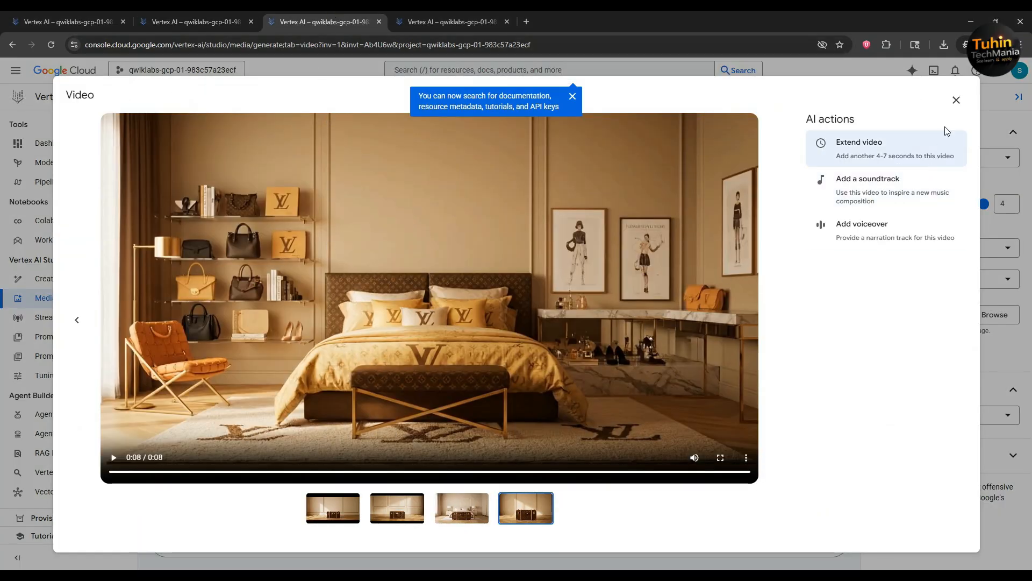
# - Close the video preview and generate the Louis Vuitton trunk videos again, and check the generation running on the fourth Media Studio page
pyautogui.click(956, 100)
pyautogui.click(831, 520)
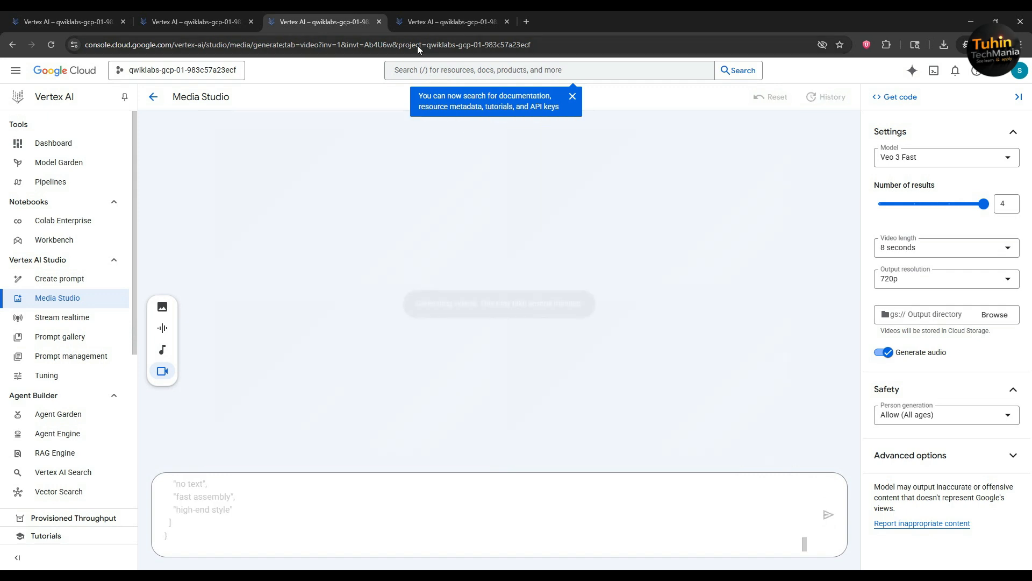
pyautogui.click(437, 17)
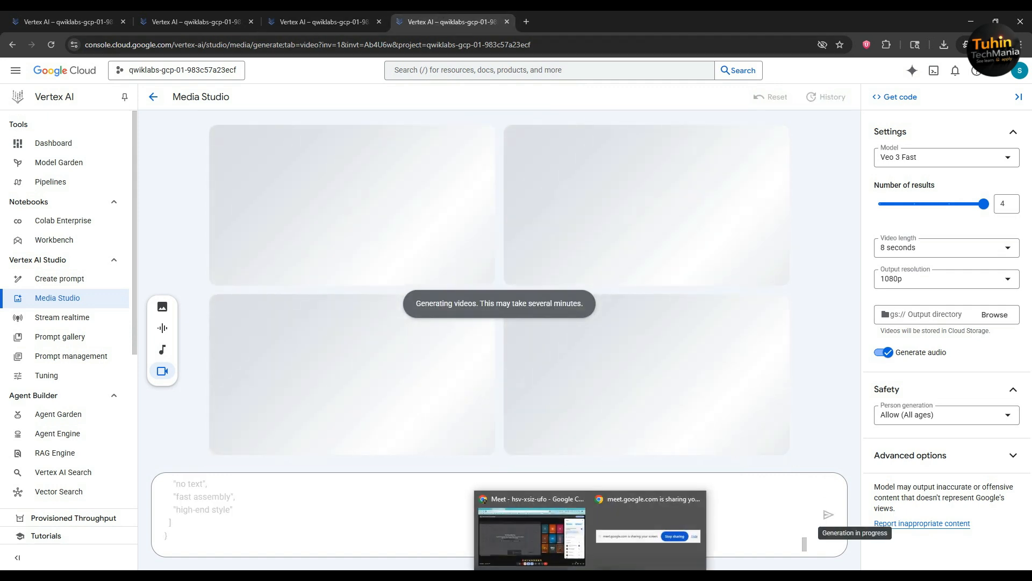
# - Switch to the Google Docs commercial prompt document and look through the Apple Vision Pro, Ferrari and Starbucks prompts
pyautogui.click(585, 576)
pyautogui.scroll(-5, 349, 231)
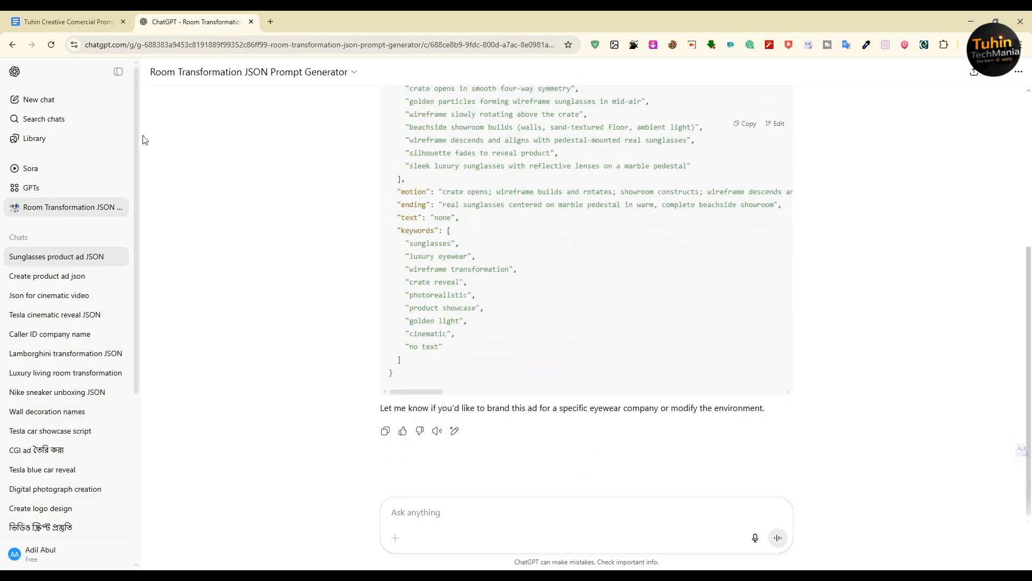
pyautogui.click(60, 21)
pyautogui.scroll(-6, 526, 373)
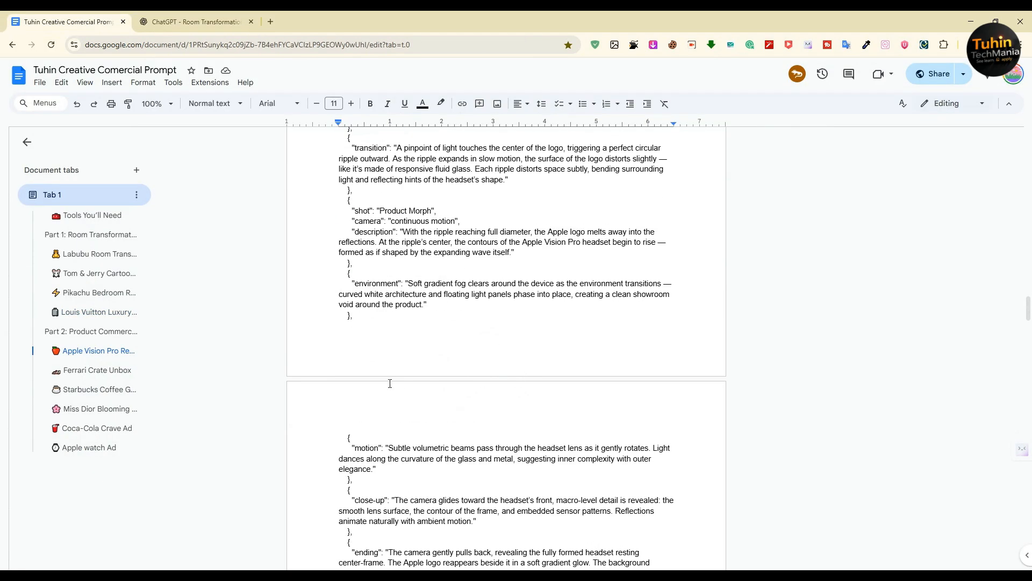
pyautogui.scroll(-15, 391, 383)
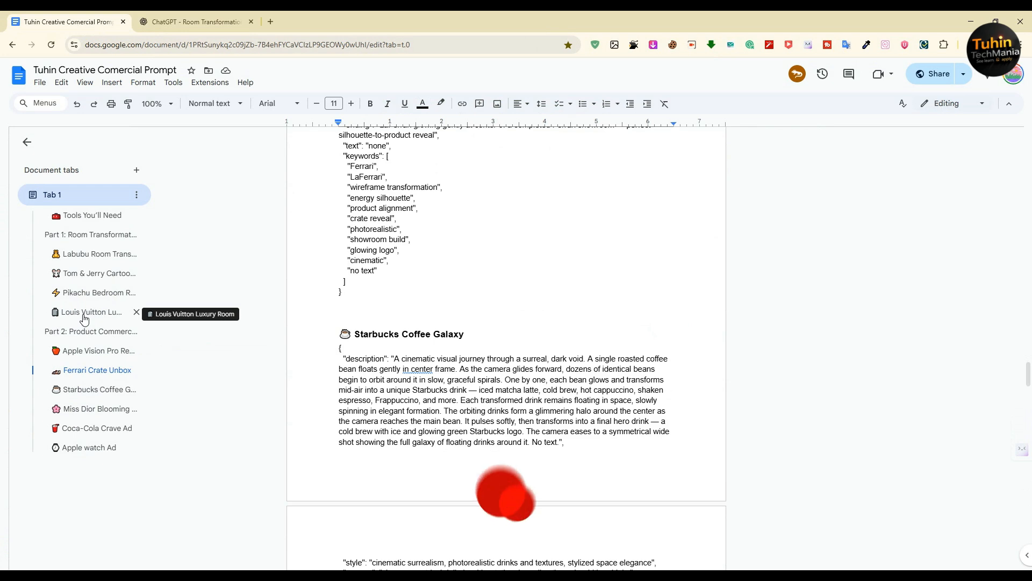
# - Go to the Miss Dior Blooming Perfume Ad section and select its entire JSON prompt for copying
pyautogui.click(80, 410)
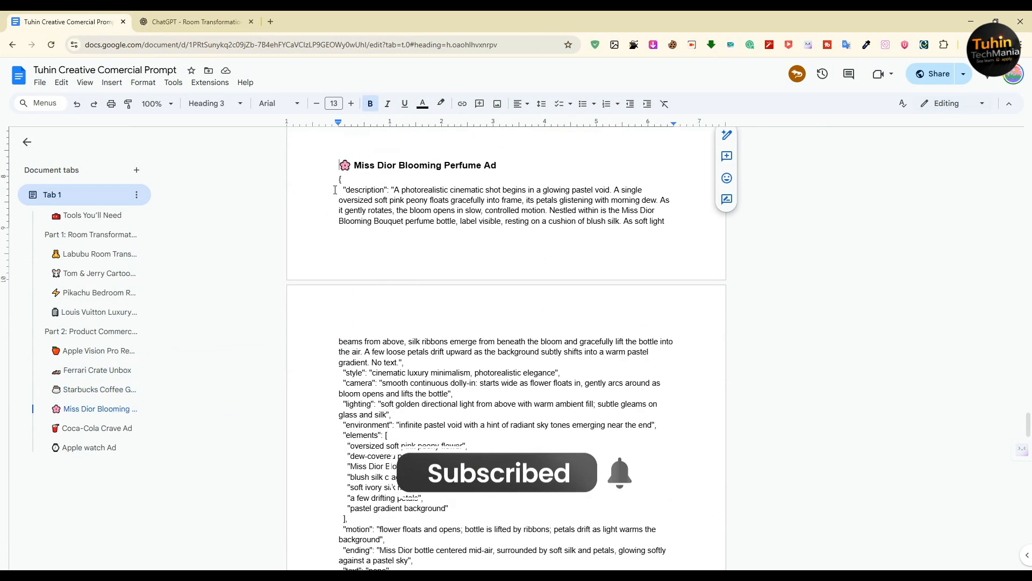
pyautogui.moveTo(340, 179); pyautogui.dragTo(394, 248)
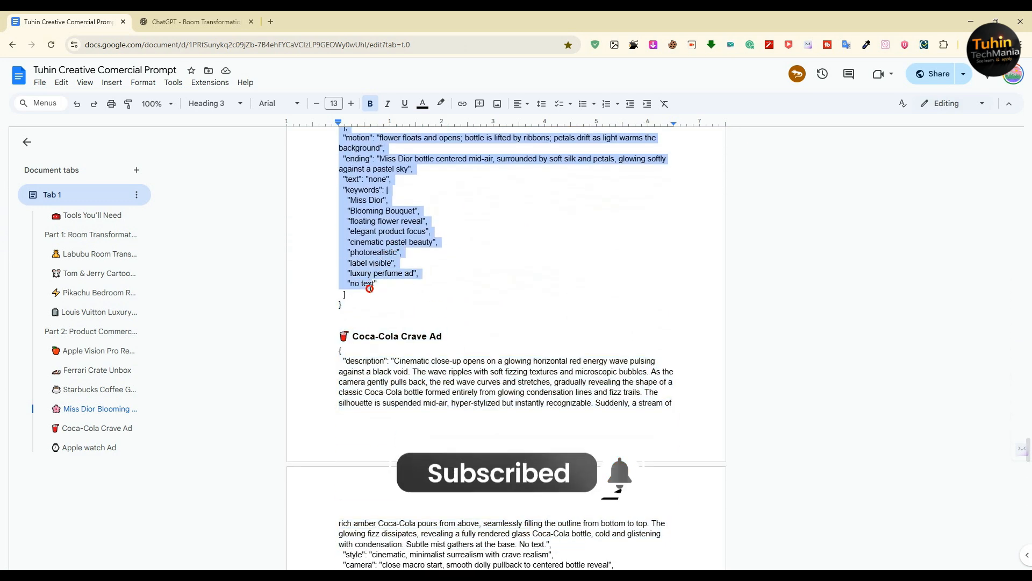
pyautogui.rightClick(365, 307)
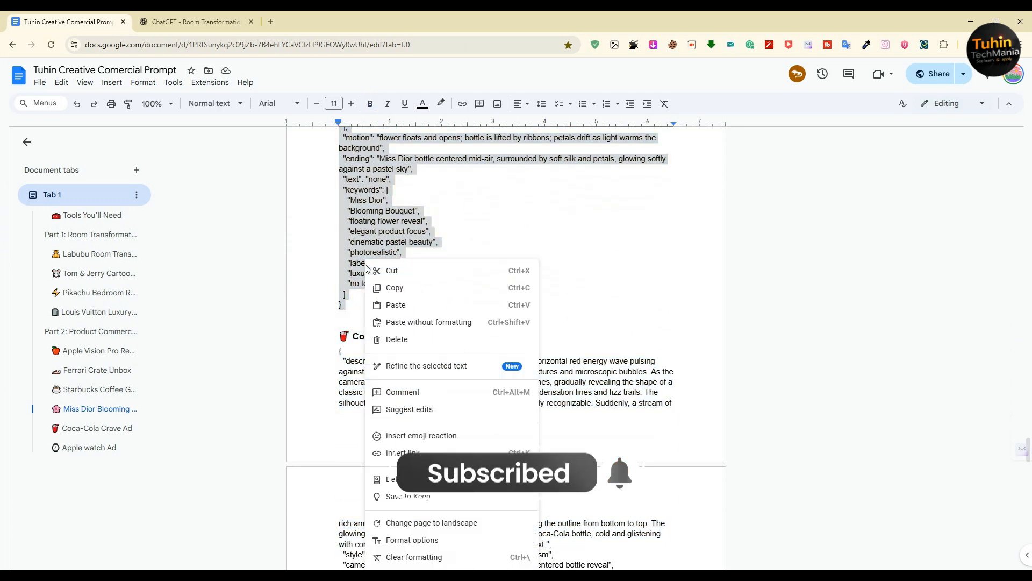
# - Copy the Miss Dior Blooming Bouquet prompt from the document and replace the prompt in the second Vertex AI Media Studio tab with it
pyautogui.click(391, 293)
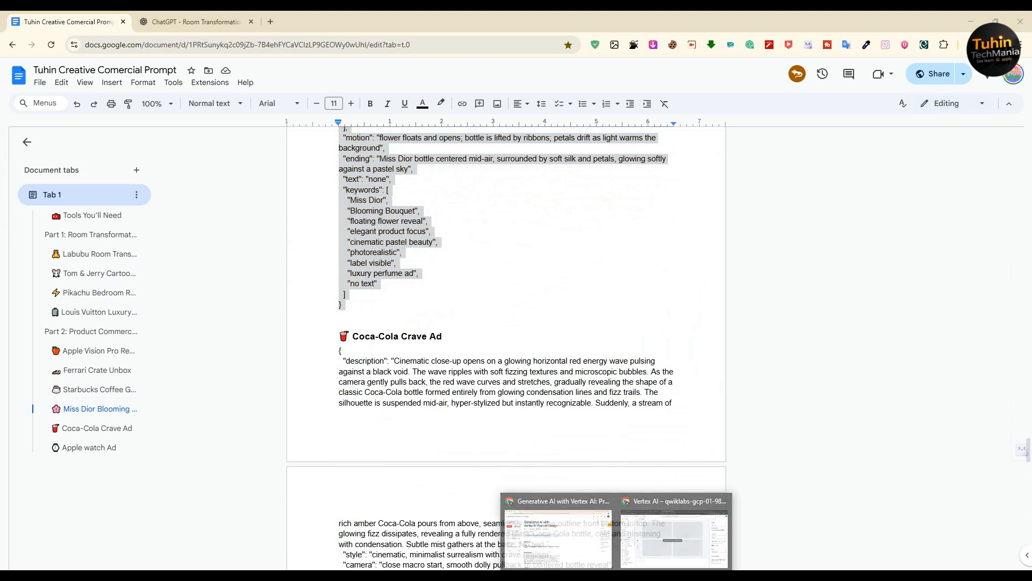
pyautogui.click(648, 554)
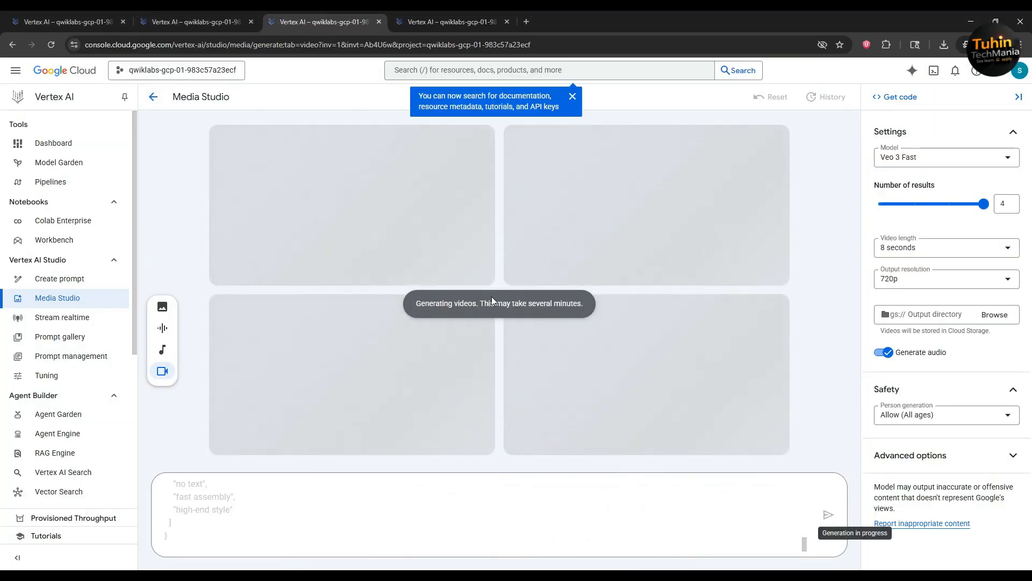
pyautogui.click(189, 14)
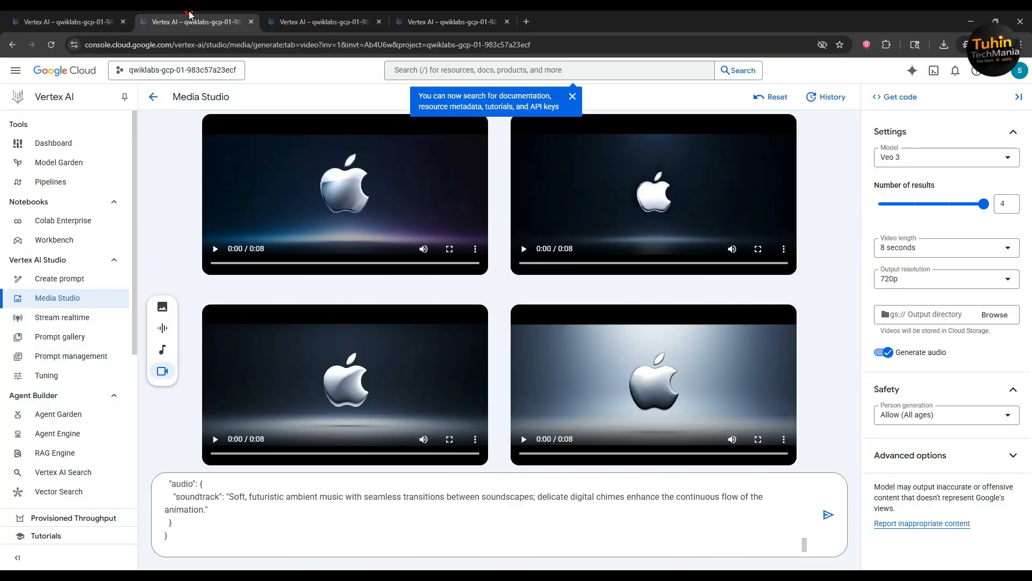
pyautogui.tripleClick(249, 488)
pyautogui.hotkey('ctrl', 'a')
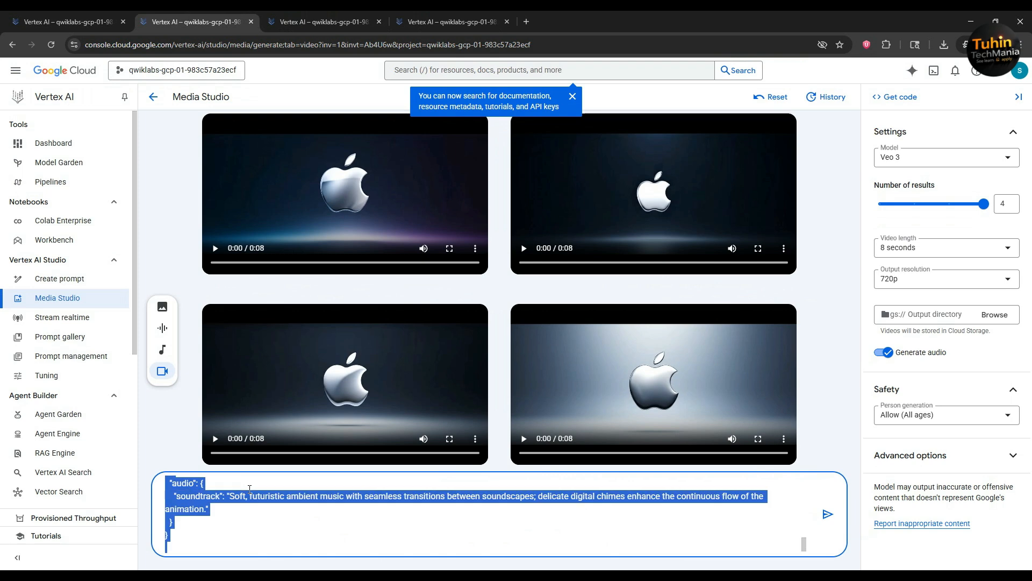
pyautogui.scroll(5, 279, 487)
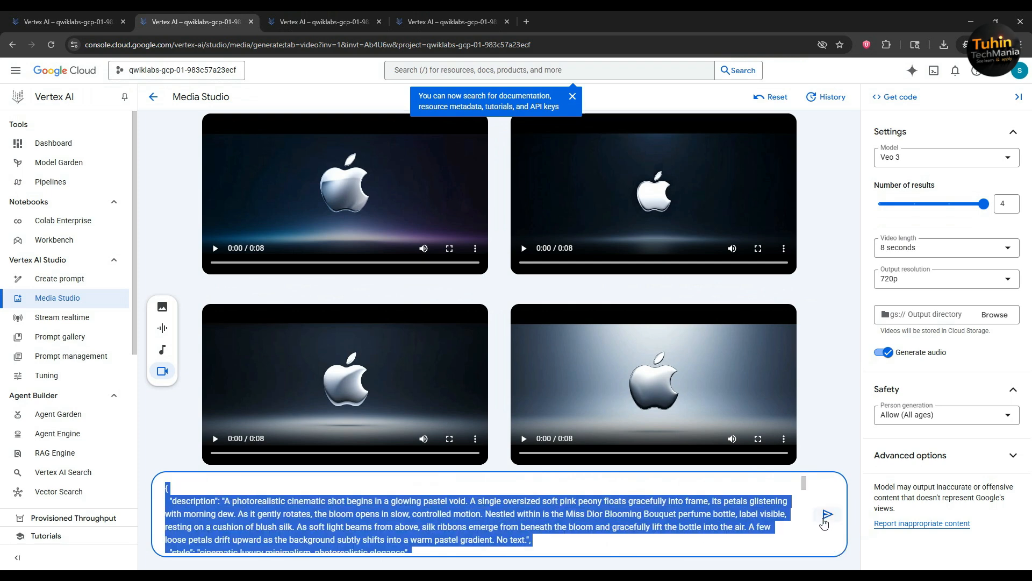
pyautogui.scroll(-5, 494, 507)
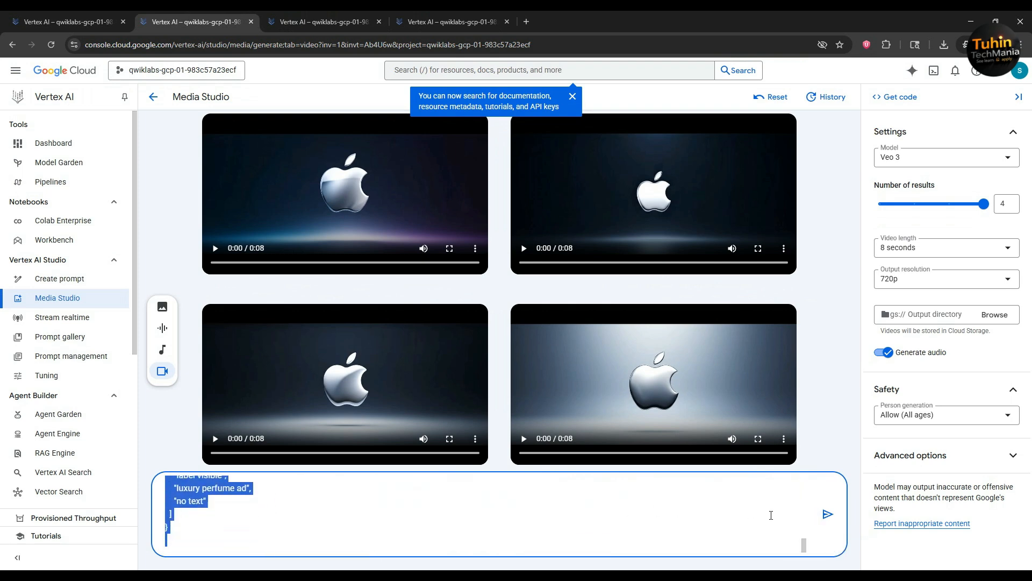
# - Set the model to Veo 3 Fast and the output resolution to 1080p, and submit the Miss Dior prompt for video generation
pyautogui.click(927, 160)
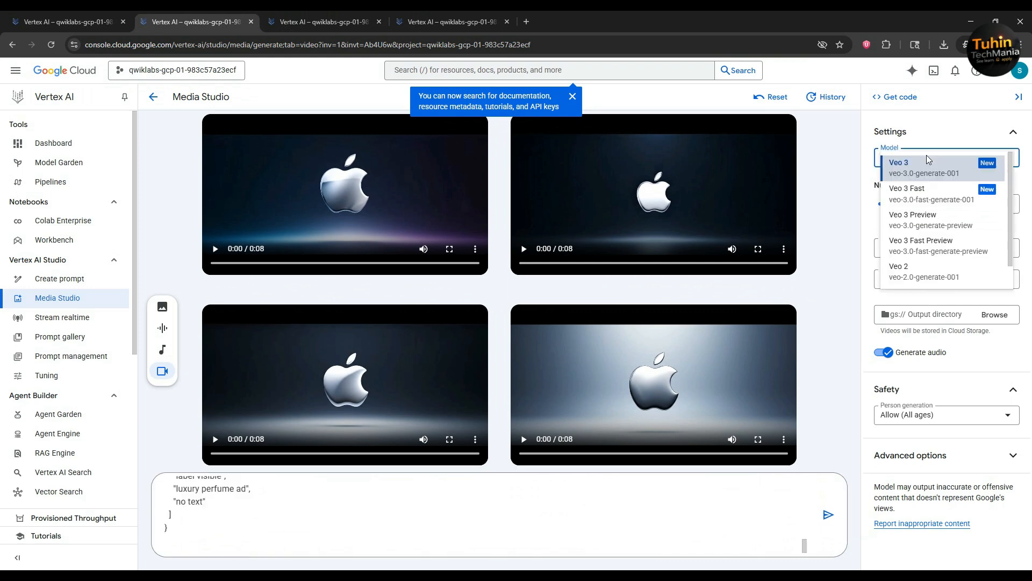
pyautogui.click(920, 190)
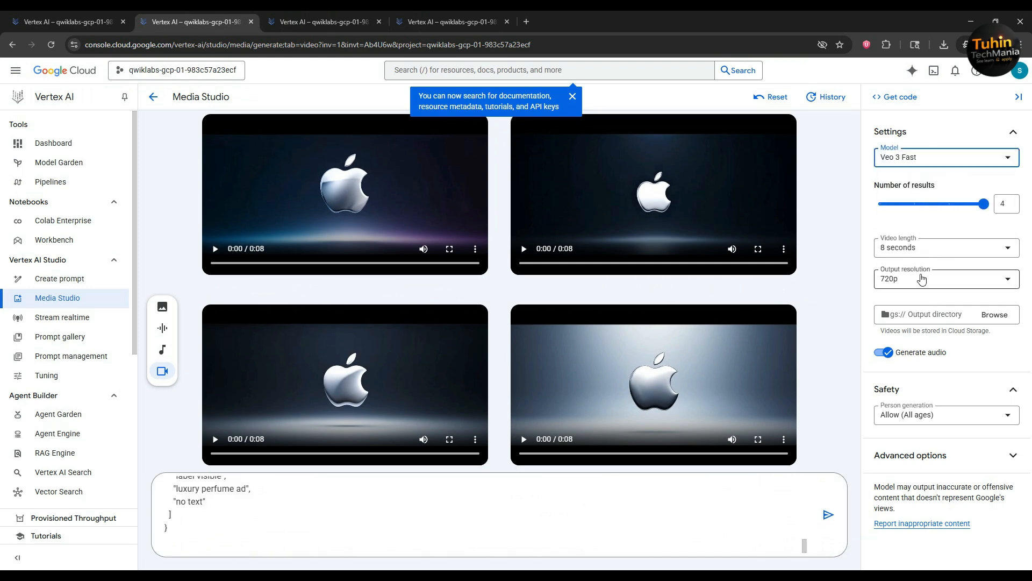
pyautogui.click(829, 515)
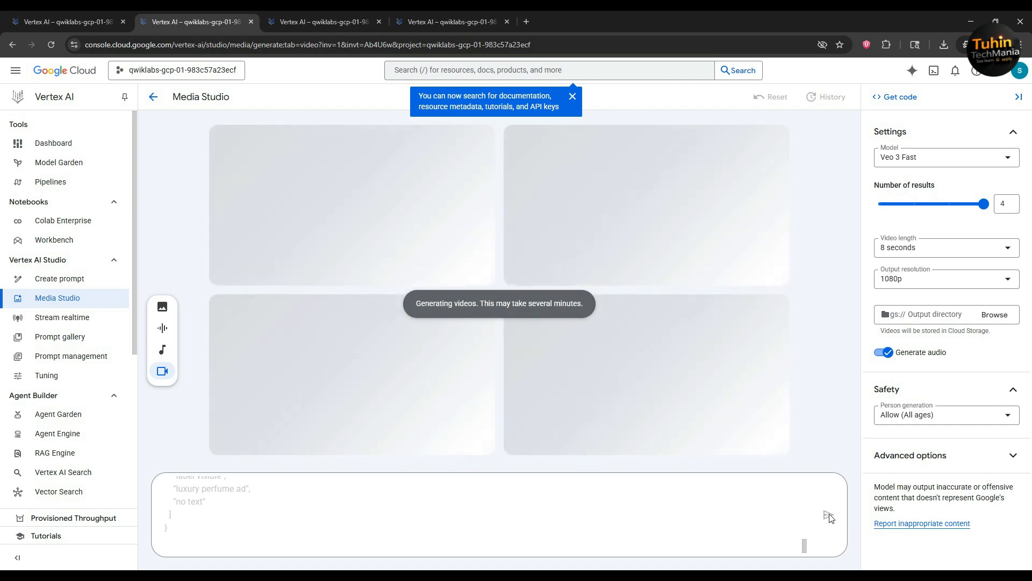
# - Switch to the fourth Media Studio tab and dismiss its fetch error dialog
pyautogui.click(917, 158)
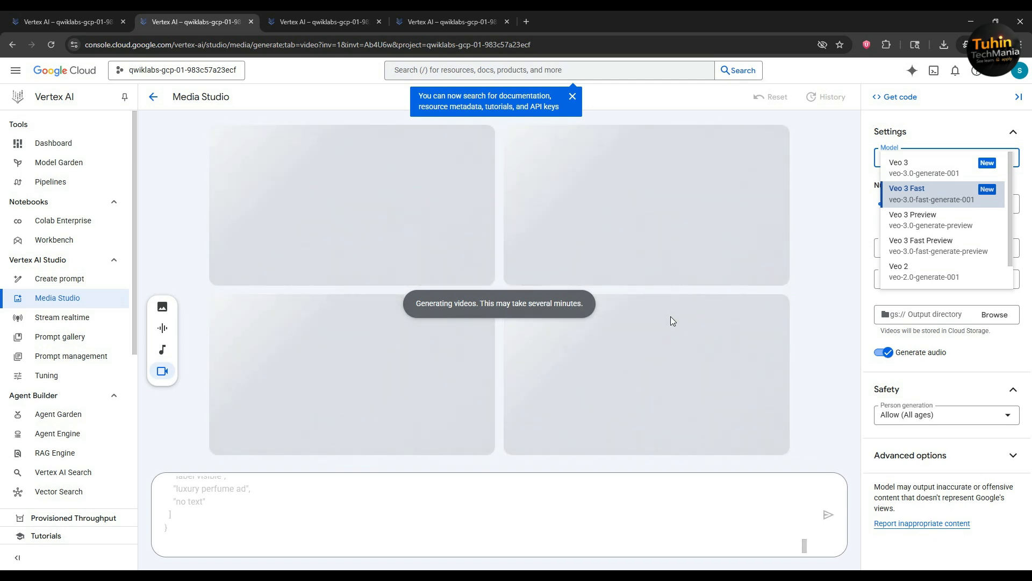
pyautogui.click(413, 16)
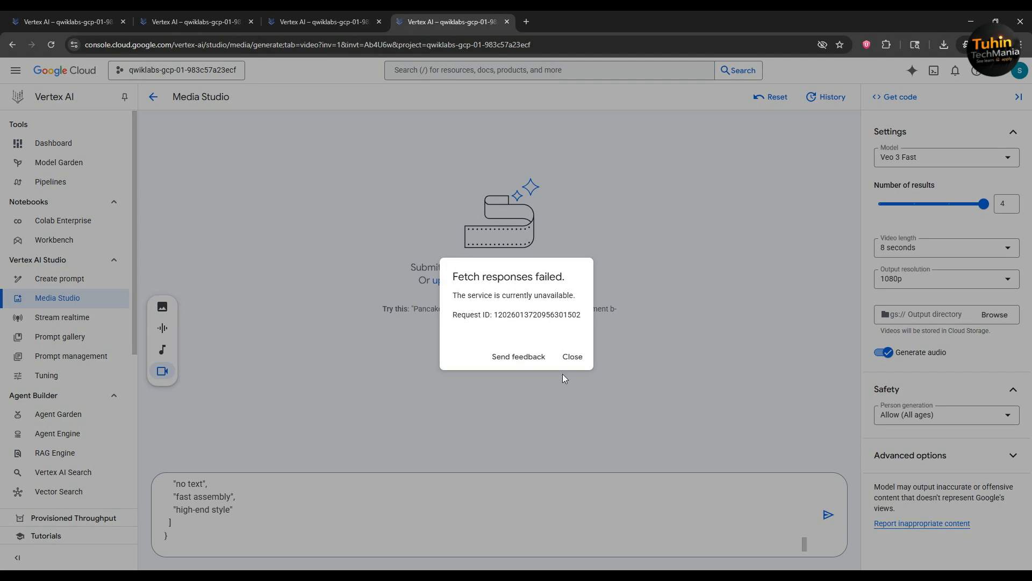
pyautogui.click(570, 359)
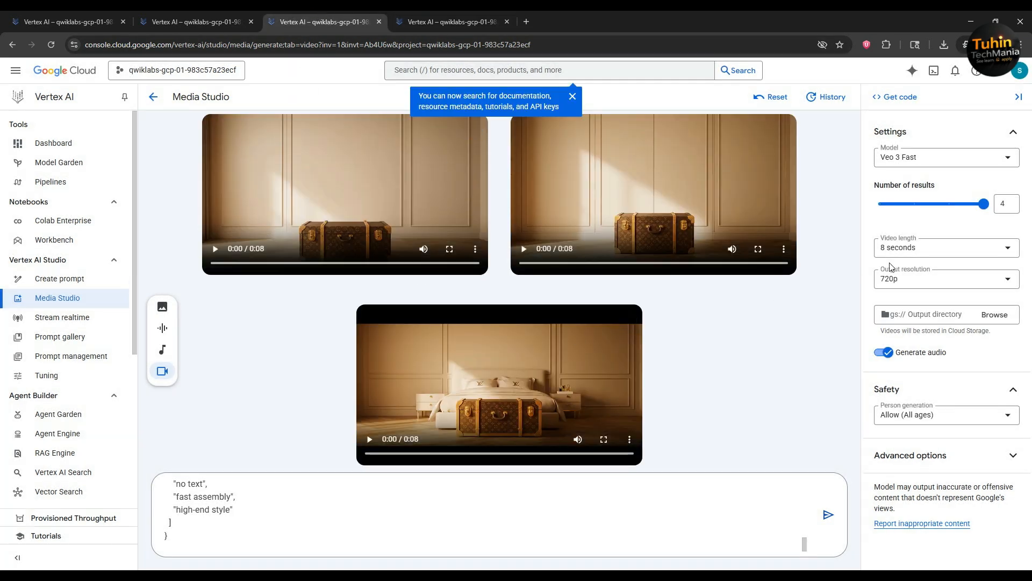
# - Play the first generated Louis Vuitton bedroom video and download it to the Downloads folder as download (13)
pyautogui.click(394, 205)
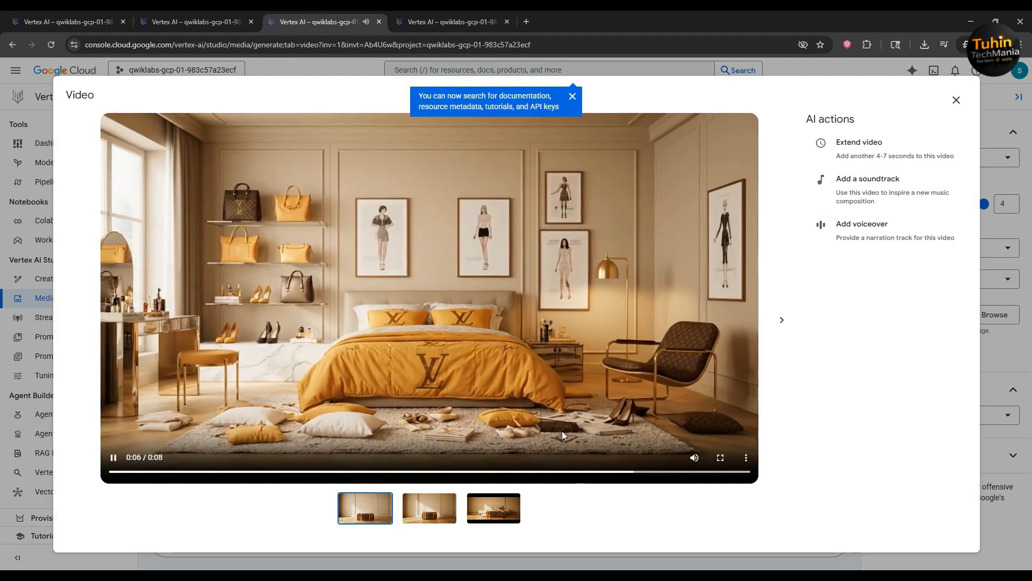
pyautogui.click(745, 457)
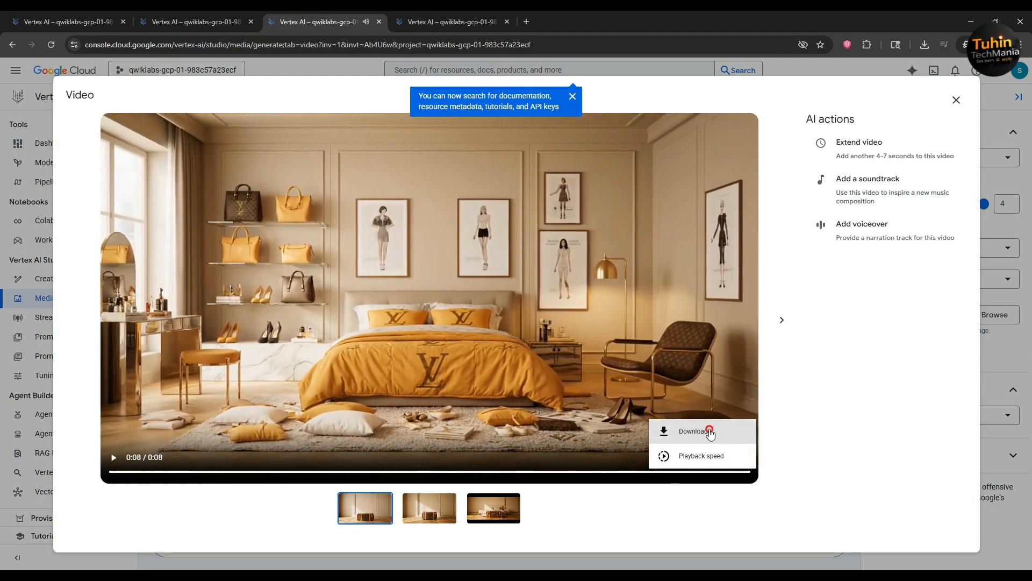
pyautogui.click(701, 430)
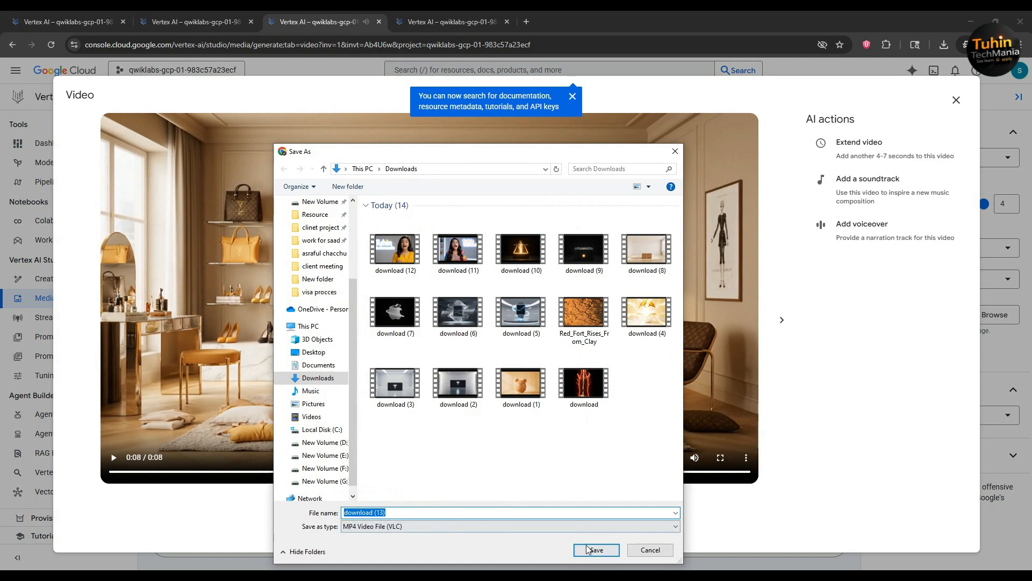
pyautogui.click(587, 551)
# - Watch the second and third generated Louis Vuitton bedroom videos, and close the video viewer
pyautogui.click(782, 319)
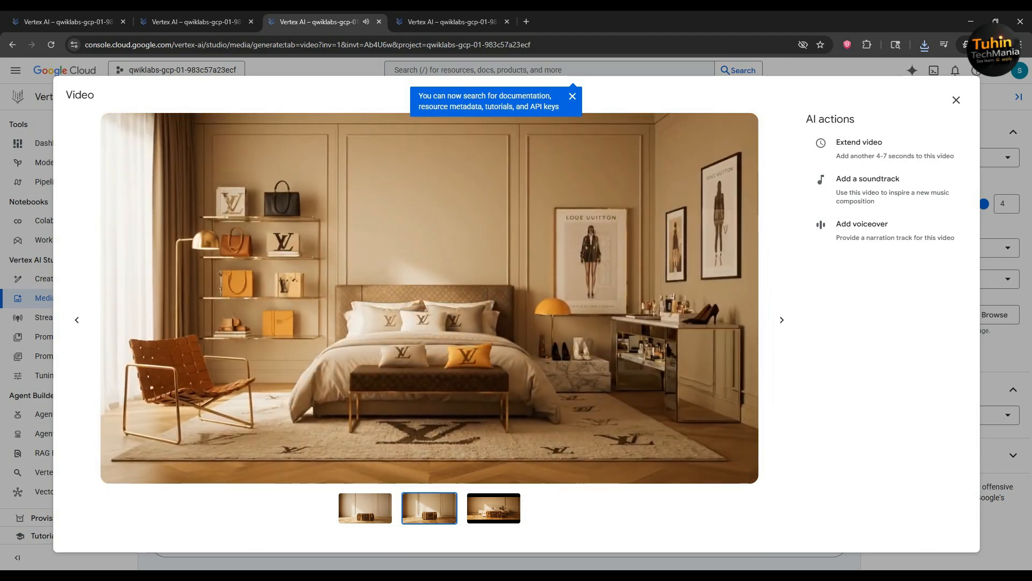
pyautogui.click(782, 320)
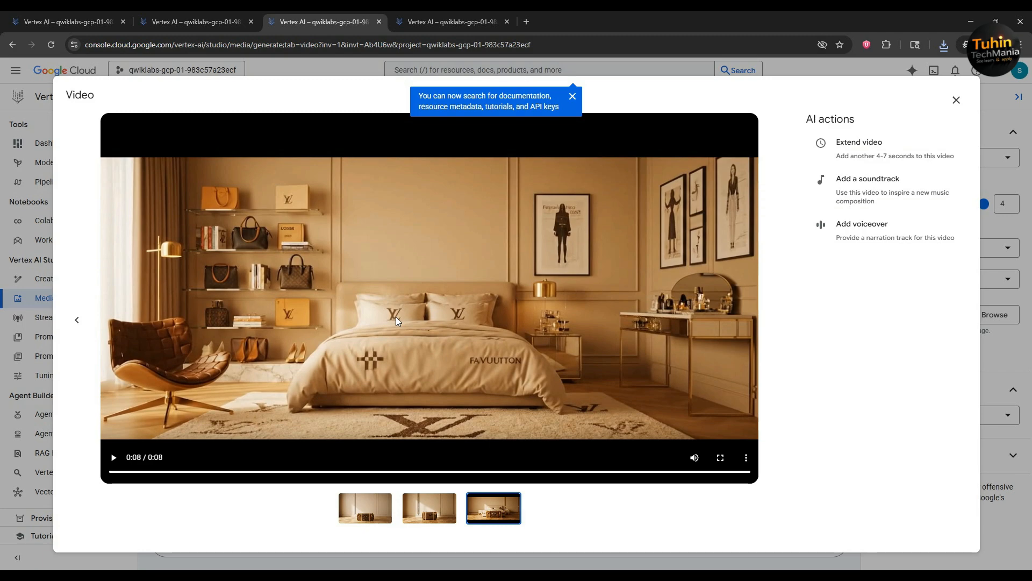
pyautogui.click(956, 100)
# - Check the open Media Studio tabs to find one that can take a new video generation
pyautogui.click(209, 14)
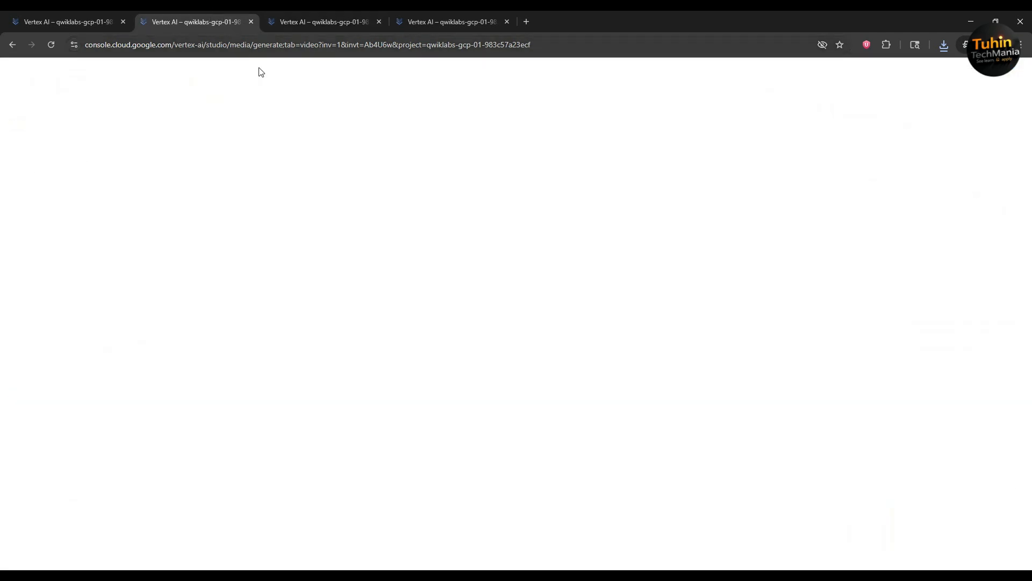
pyautogui.click(74, 15)
pyautogui.click(200, 537)
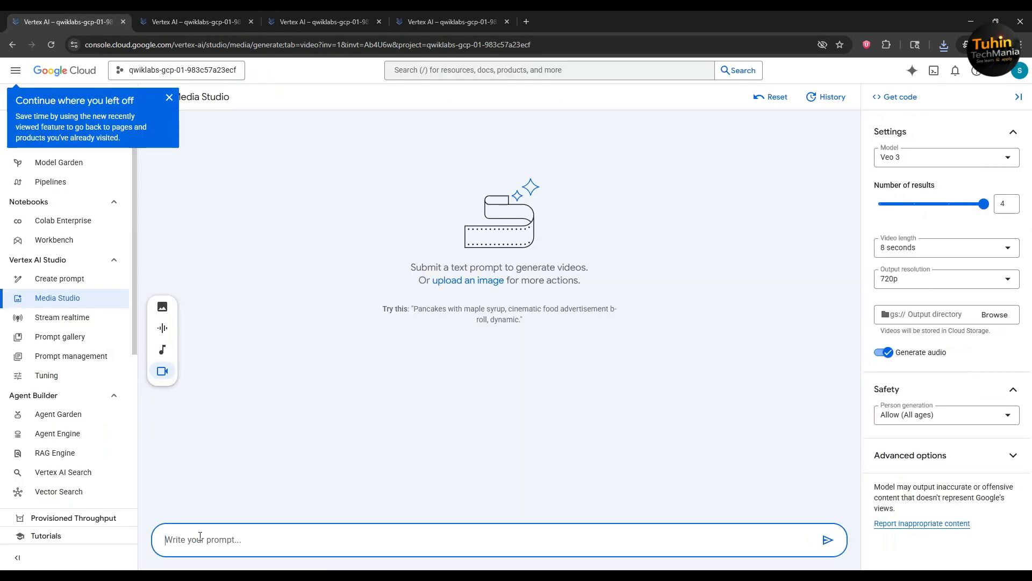
pyautogui.click(413, 14)
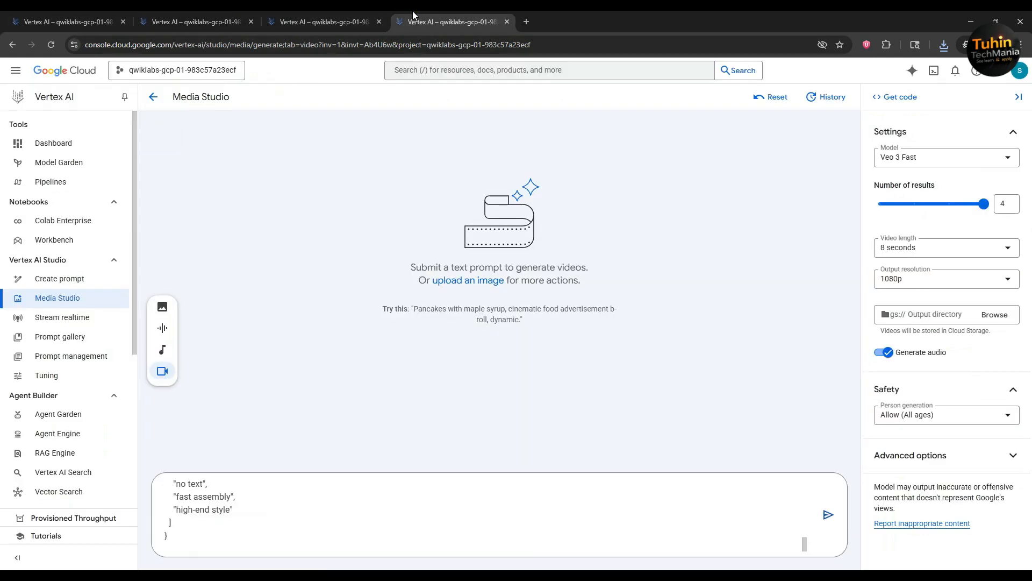
pyautogui.click(345, 14)
pyautogui.click(204, 12)
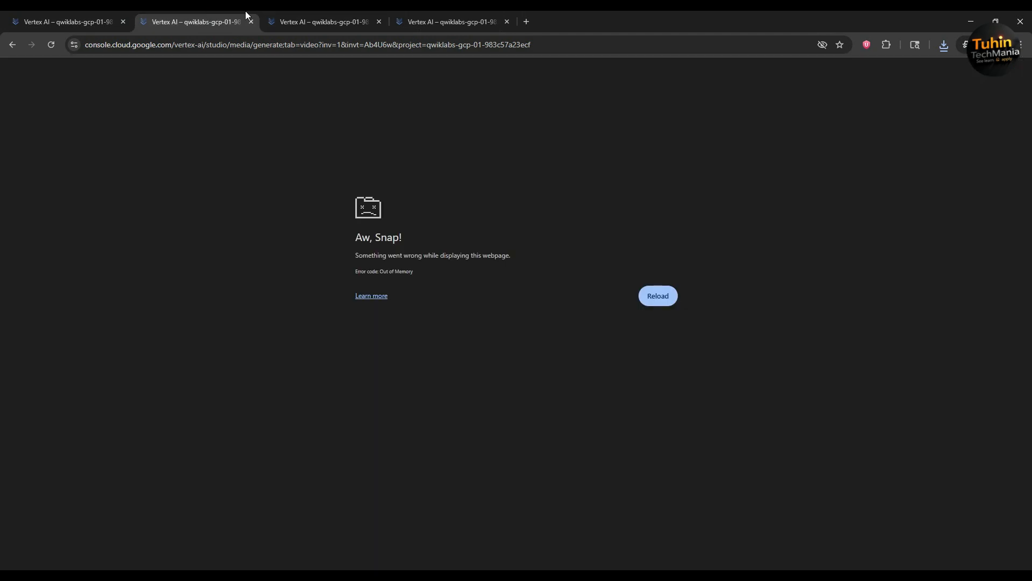
pyautogui.click(361, 12)
pyautogui.click(225, 12)
pyautogui.click(124, 13)
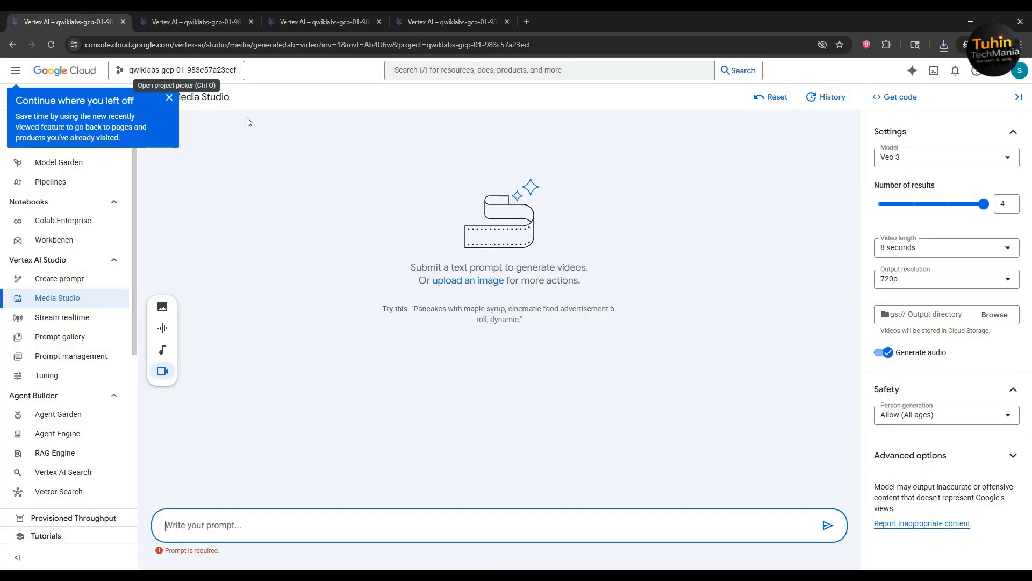
# - Set the first Media Studio tab's model to Veo 3 Fast and its output resolution to 1080p
pyautogui.click(914, 161)
pyautogui.click(909, 189)
pyautogui.click(909, 278)
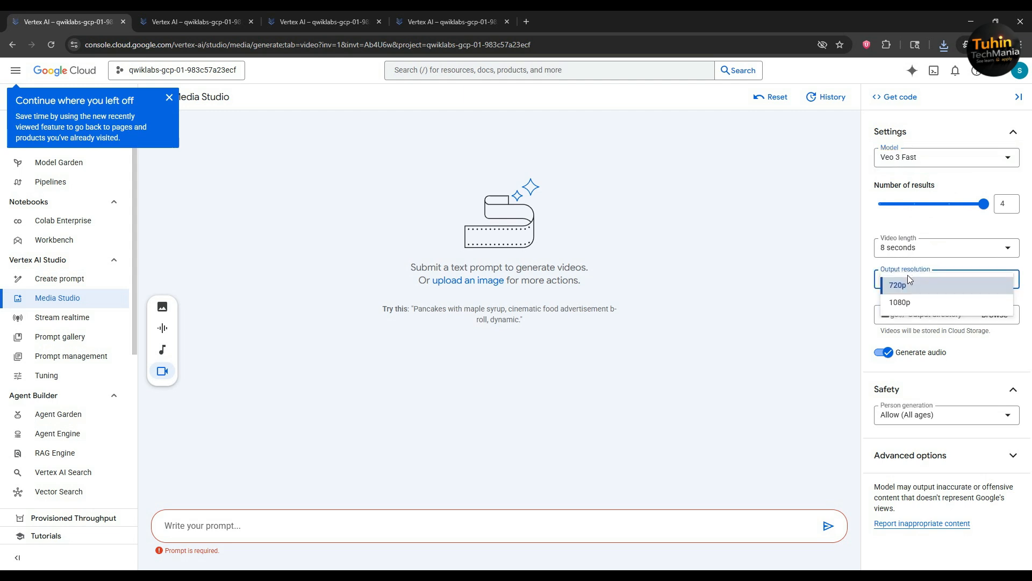
pyautogui.click(905, 302)
# - Paste the copied Miss Dior prompt into the empty prompt box and submit it for video generation
pyautogui.click(303, 529)
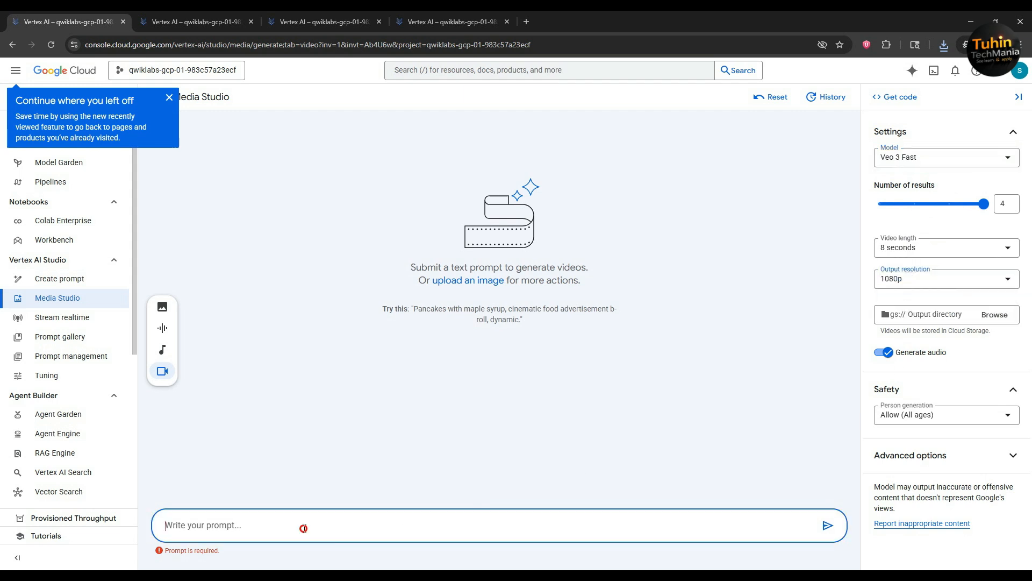
pyautogui.hotkey('ctrl', 'v')
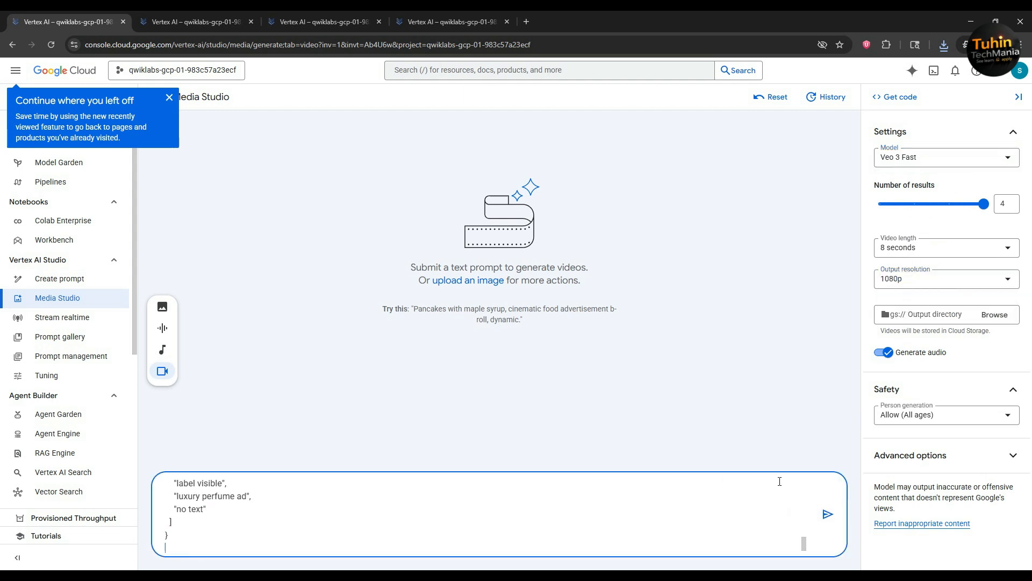
pyautogui.click(828, 512)
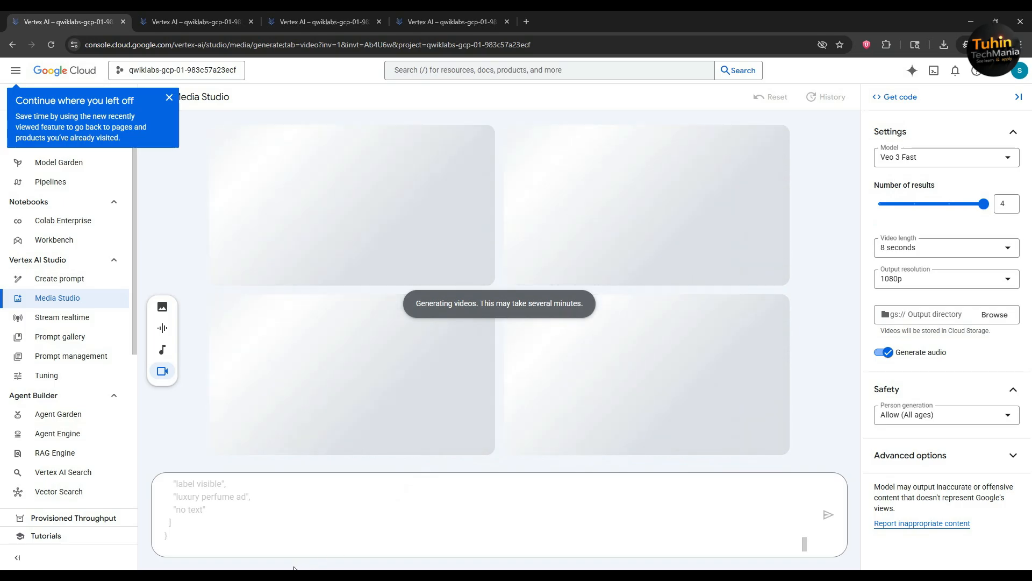
# - Switch to ChatGPT, open the "Create product ad json" chat and review its Radhuni spice packet JSON prompt
pyautogui.hotkey('alt', 'Tab')
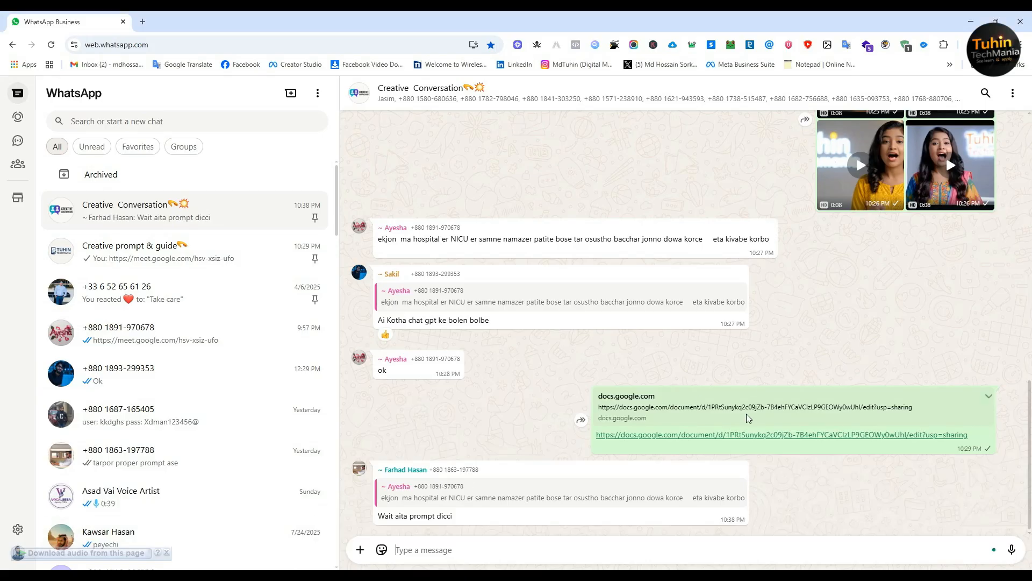
pyautogui.hotkey('alt', 'Tab')
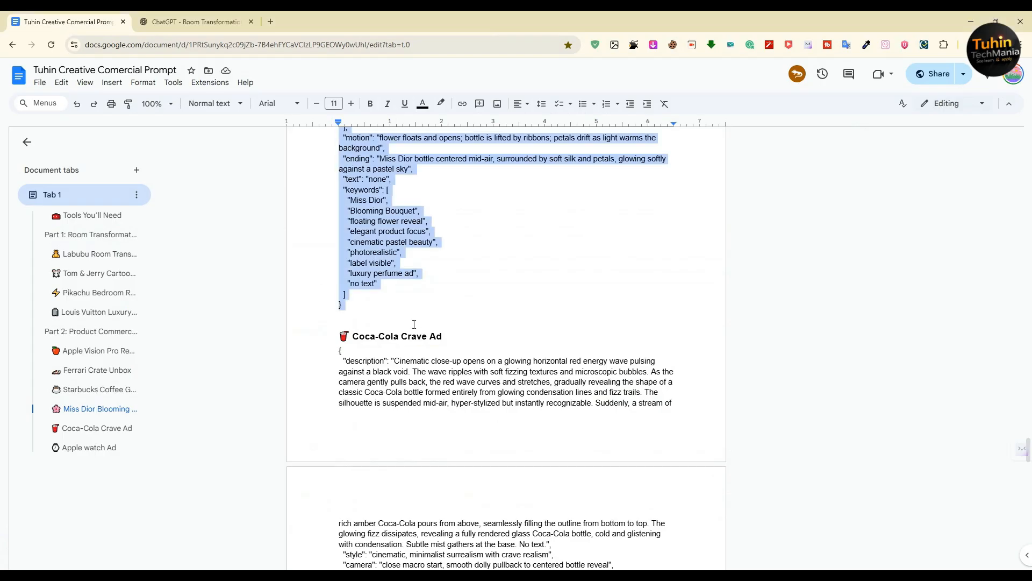
pyautogui.click(196, 22)
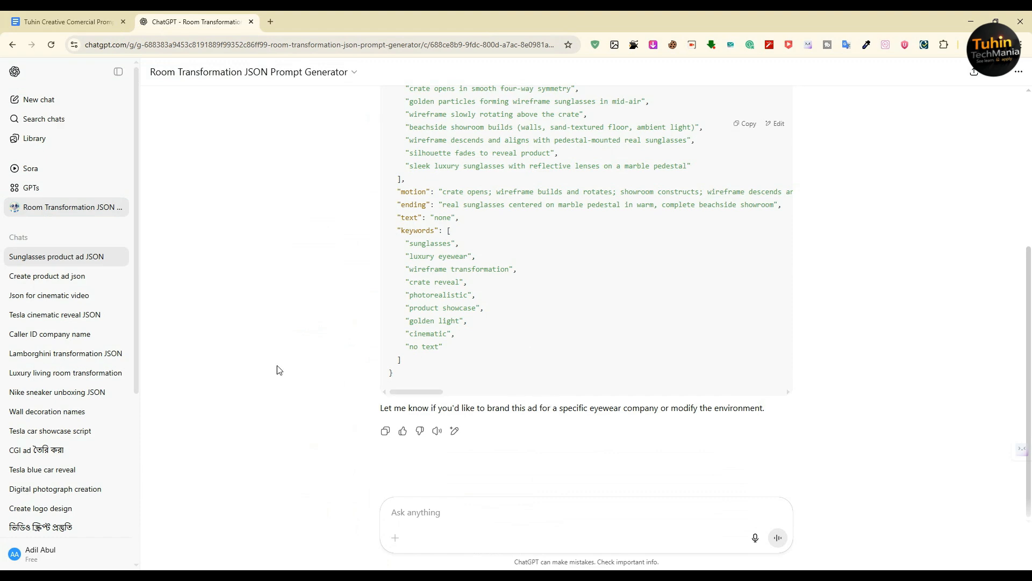
pyautogui.click(92, 276)
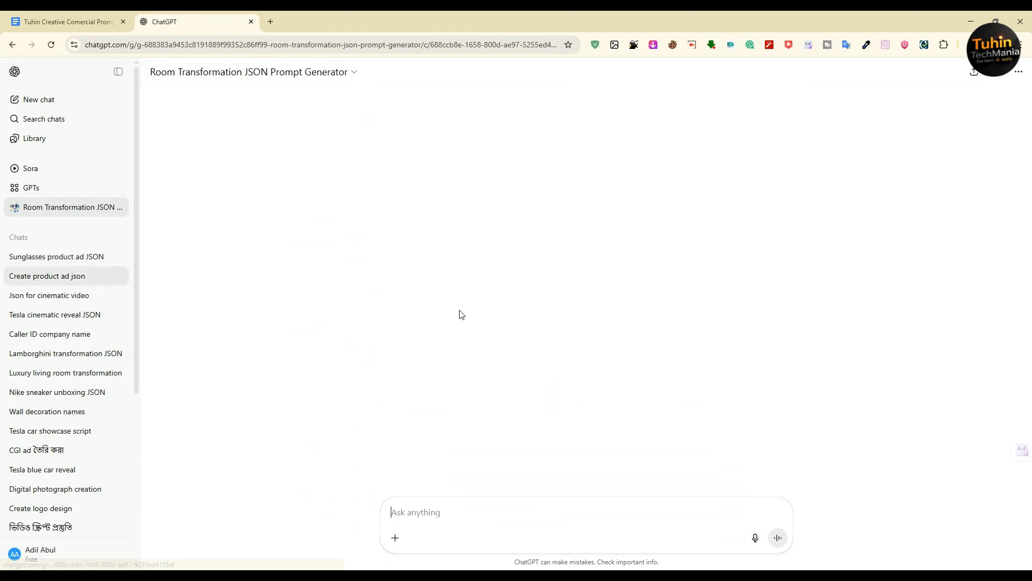
pyautogui.scroll(15, 465, 317)
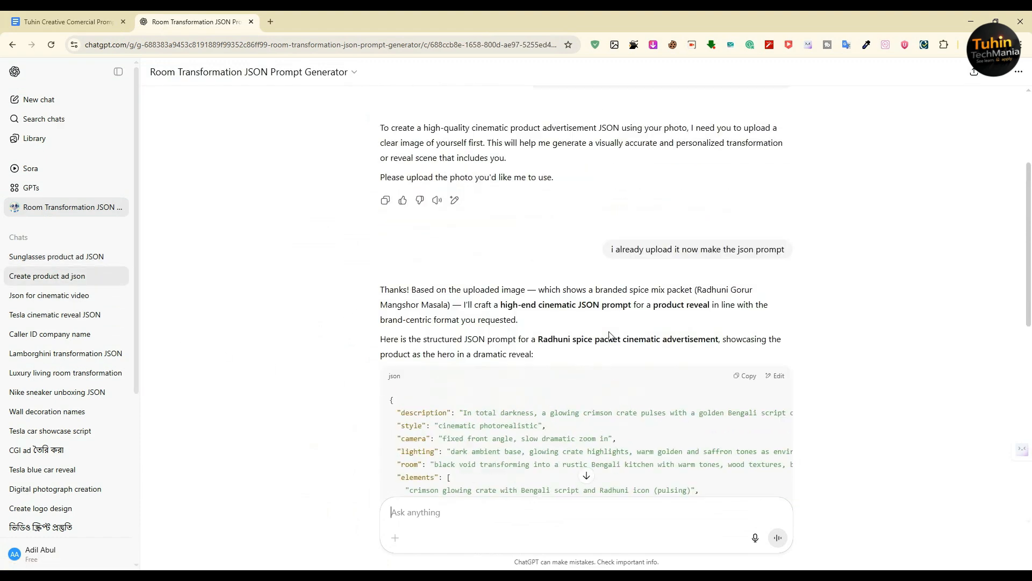
pyautogui.scroll(-10, 613, 340)
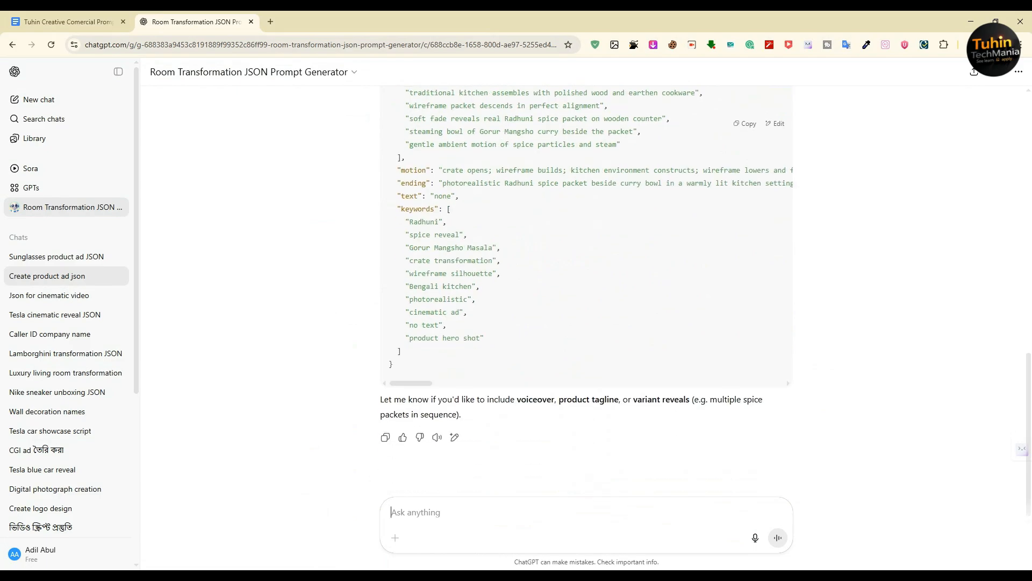
# - Switch back to Vertex AI, reload the crashed Media Studio tab, and go to the tab with the Louis Vuitton bedroom videos
pyautogui.click(545, 538)
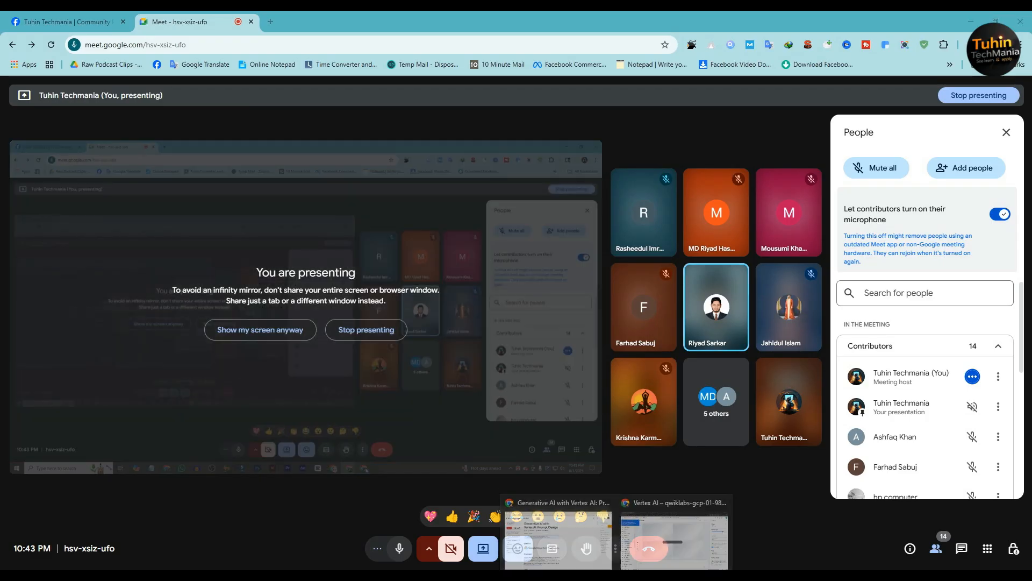
pyautogui.click(769, 538)
pyautogui.click(229, 21)
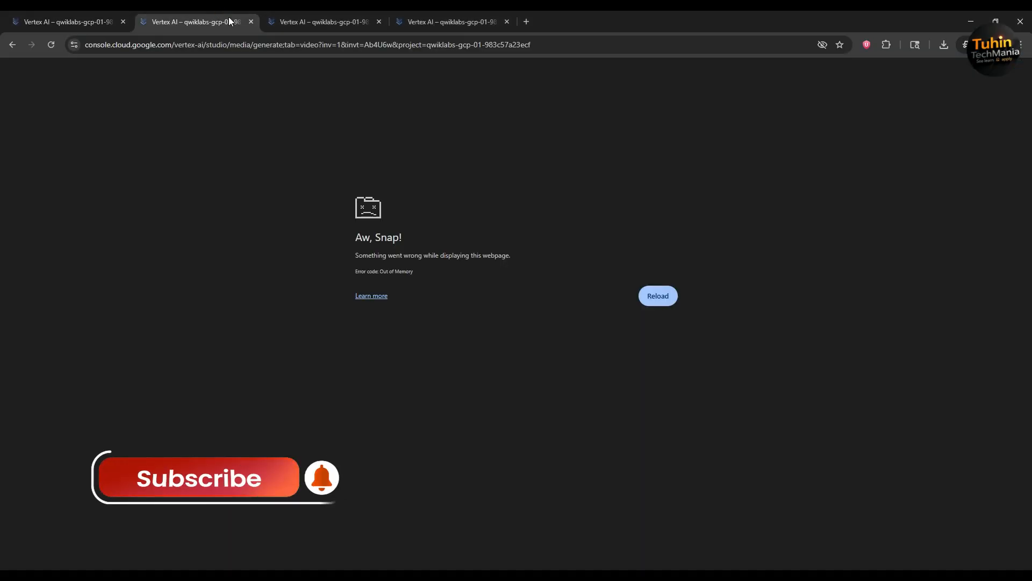
pyautogui.click(659, 295)
pyautogui.click(316, 11)
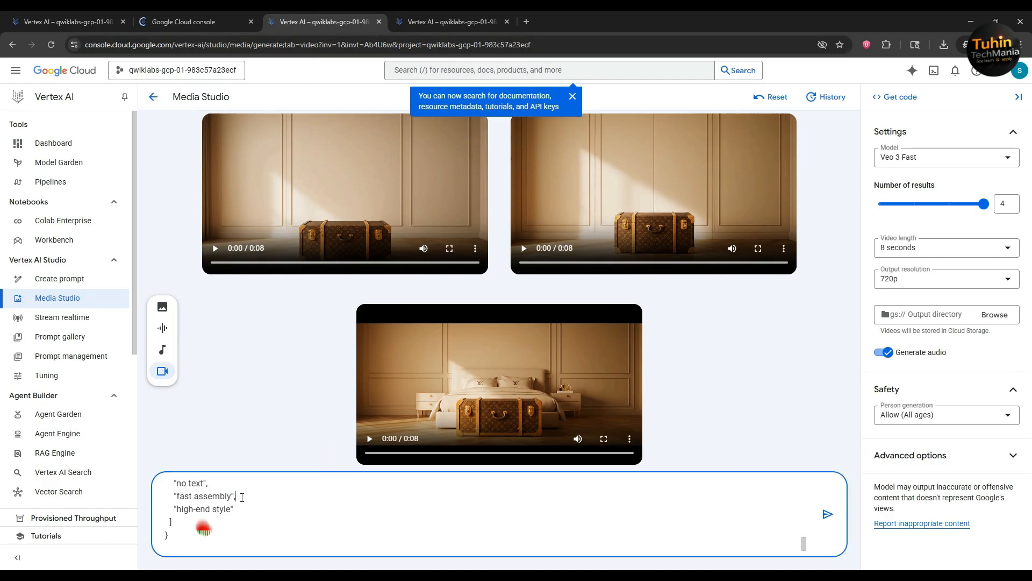
# - Replace the Louis Vuitton prompt in the prompt box with the Miss Dior Blooming Bouquet prompt and submit it for video generation
pyautogui.moveTo(166, 495); pyautogui.dragTo(242, 498)
pyautogui.hotkey('ctrl', 'z')
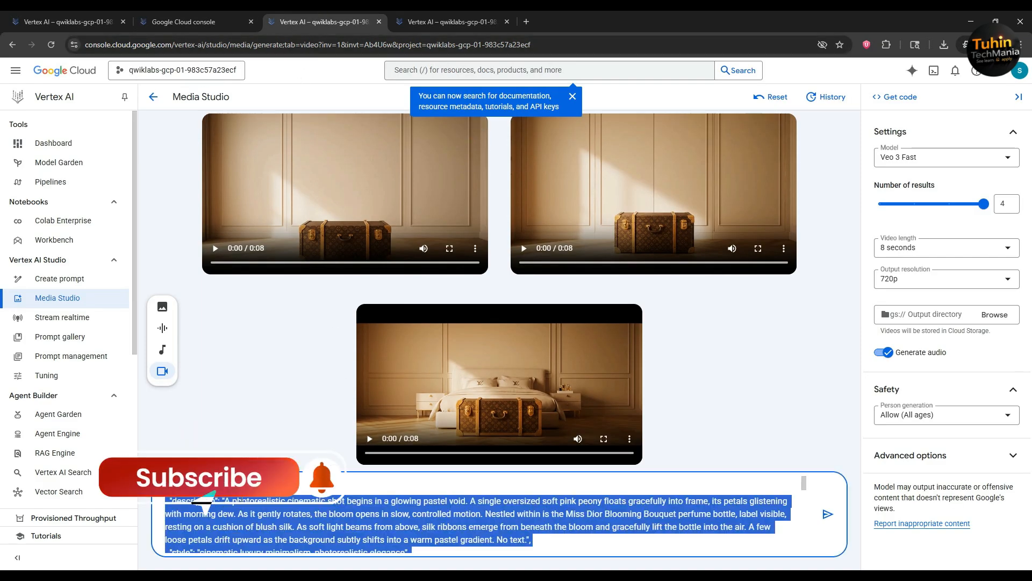
pyautogui.click(826, 515)
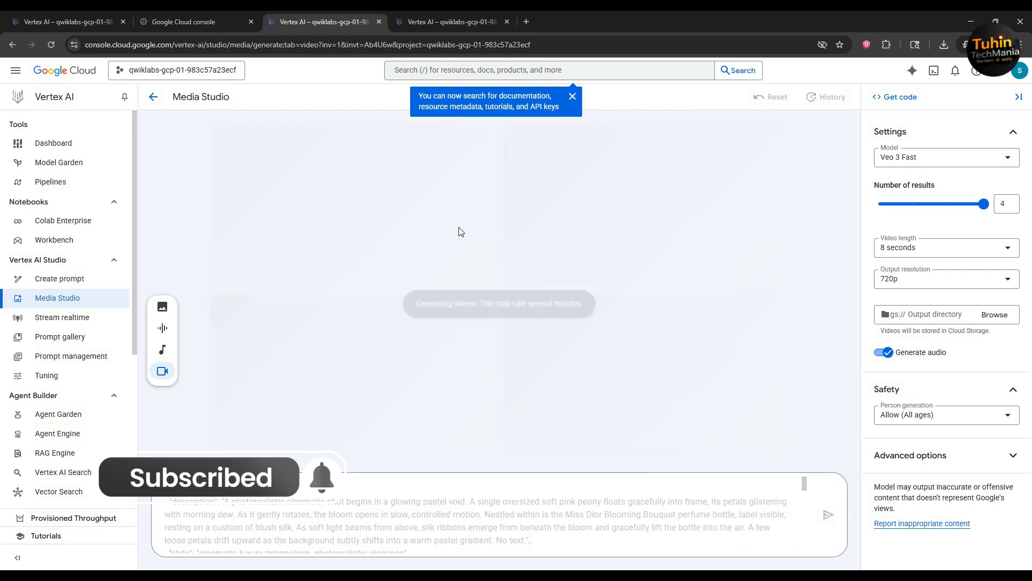
# - Check the generation status across the Media Studio tabs and the remaining time in the Generative AI with Vertex AI lab window
pyautogui.click(236, 13)
pyautogui.click(79, 18)
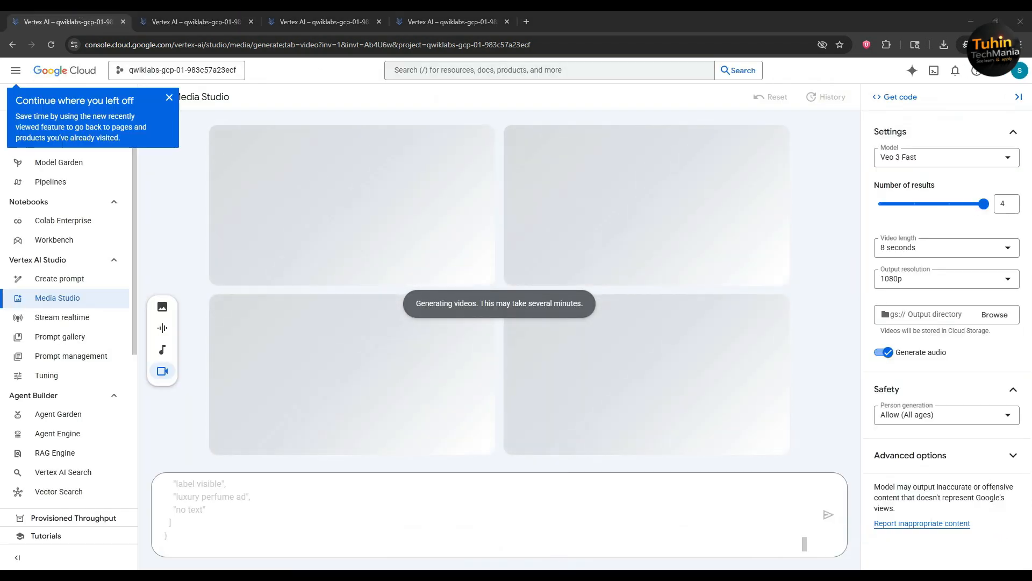
pyautogui.moveTo(562, 568)
pyautogui.click(543, 526)
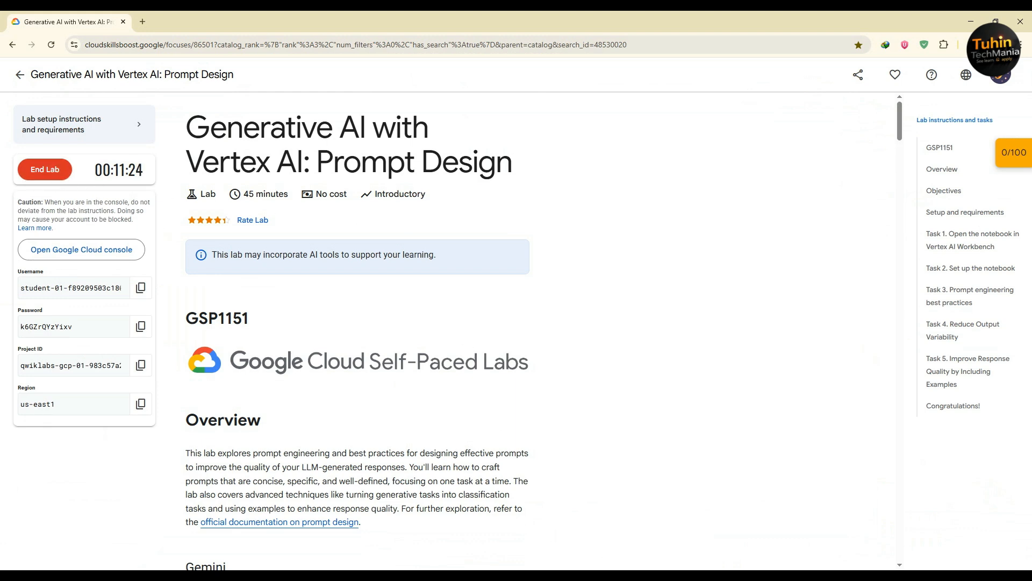
pyautogui.moveTo(616, 571)
pyautogui.click(667, 532)
pyautogui.click(185, 13)
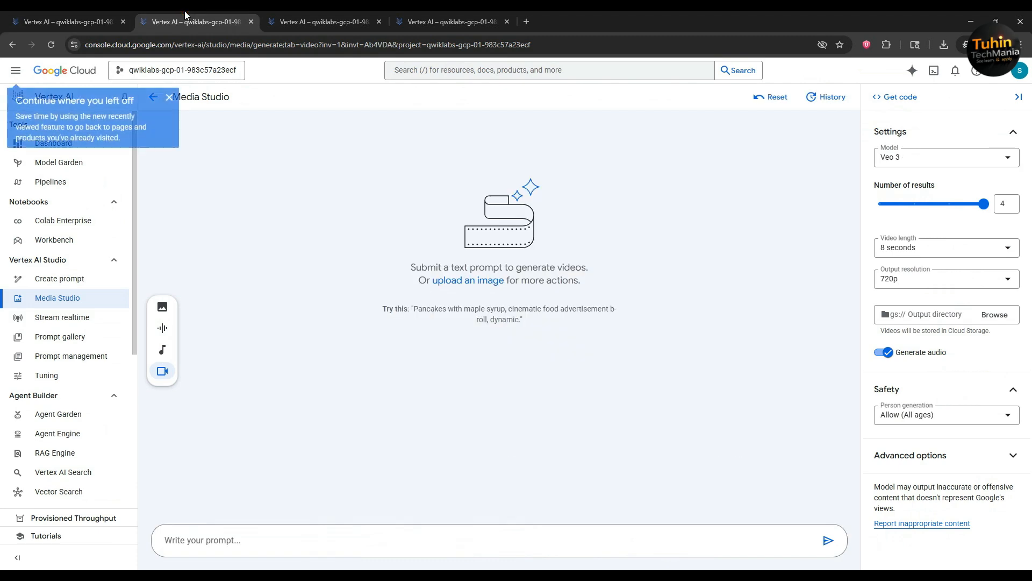
pyautogui.click(359, 19)
pyautogui.click(453, 13)
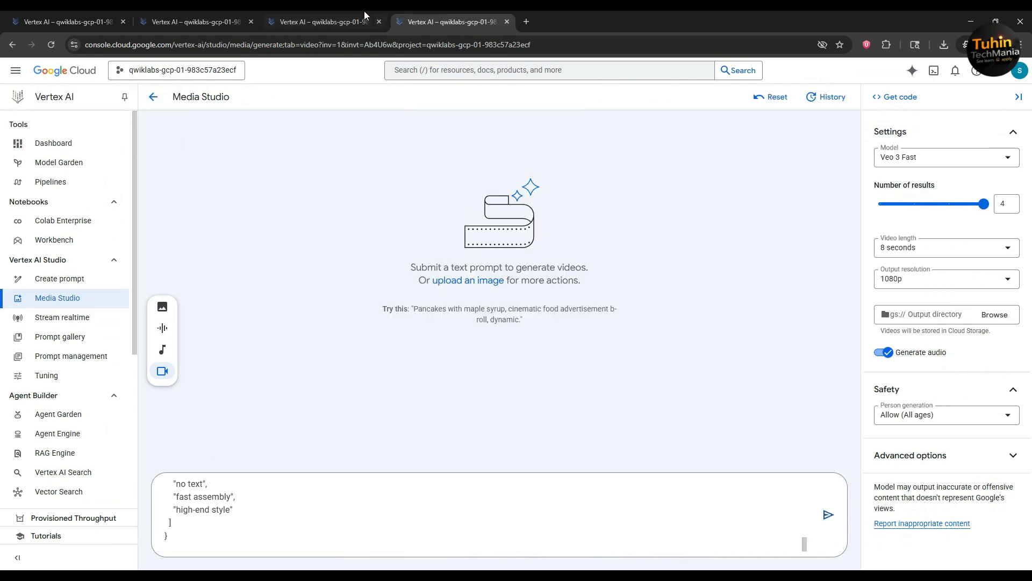
pyautogui.click(350, 12)
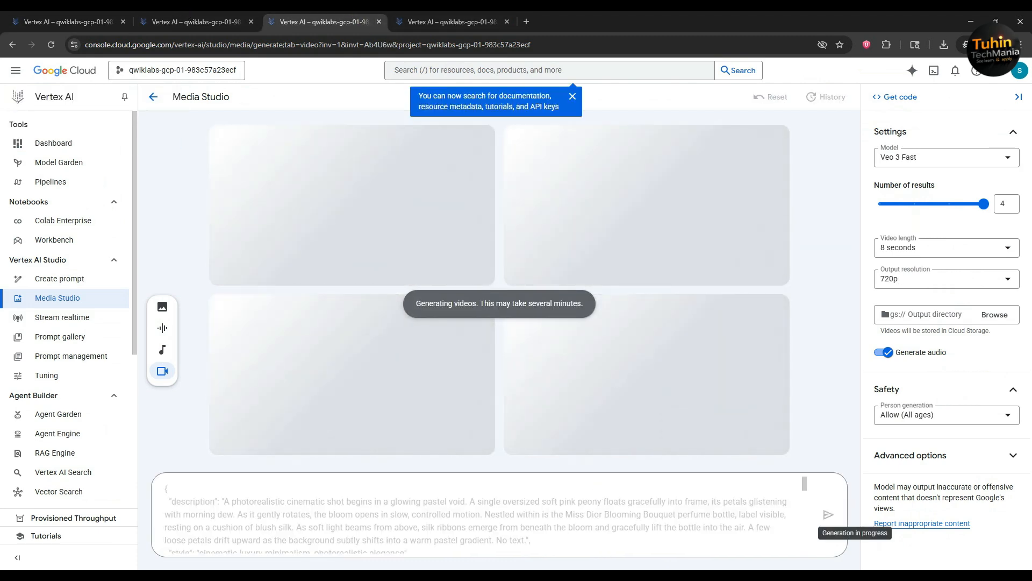
# - Switch to Google Meet, turn off contributors' permission to use their microphones, and return to the Vertex AI window
pyautogui.moveTo(584, 573)
pyautogui.click(548, 550)
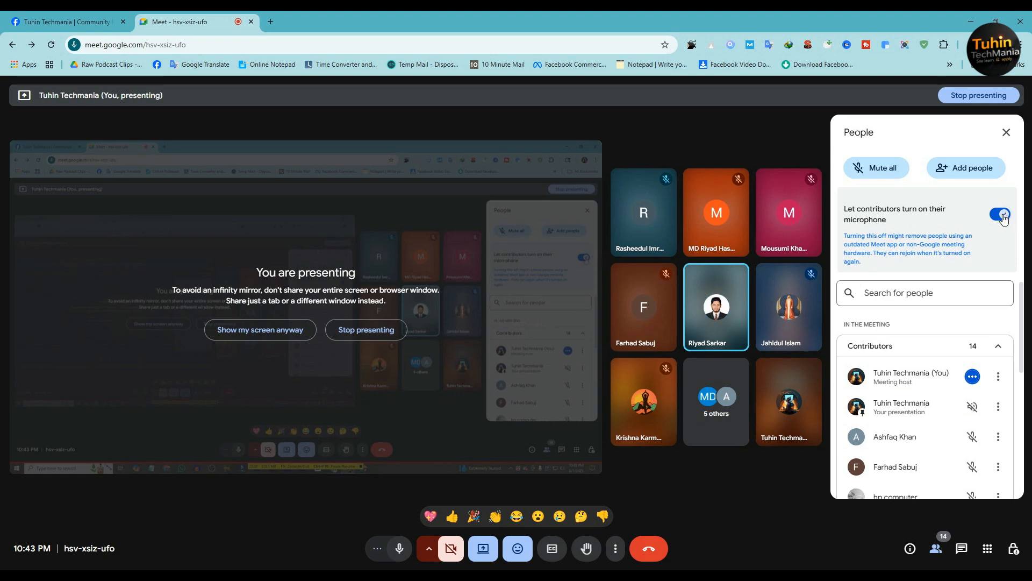
pyautogui.moveTo(612, 575)
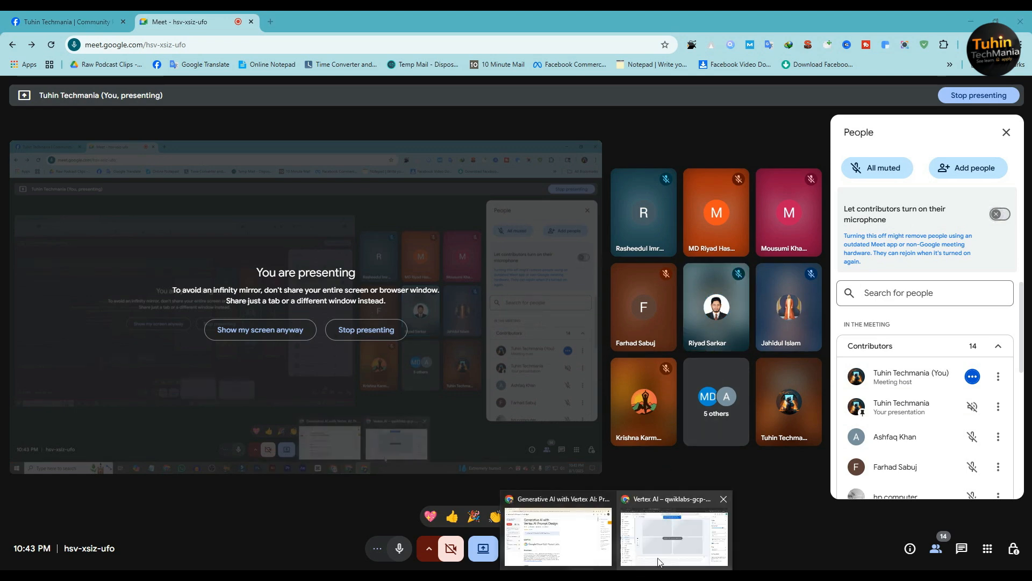
pyautogui.click(672, 533)
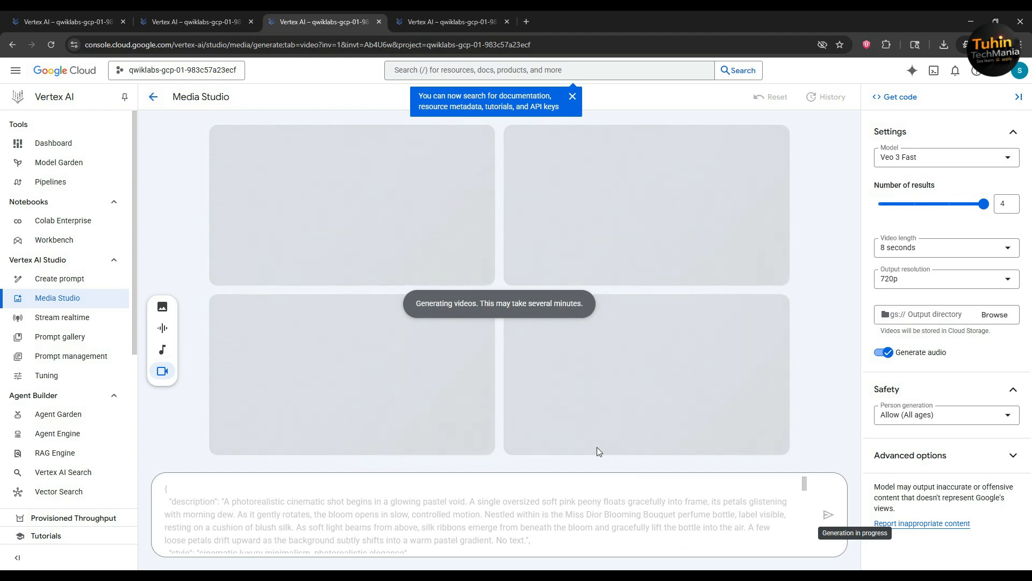
# - Set the third Media Studio tab's output resolution to 1080p and recheck the generation in the first tab
pyautogui.click(929, 288)
pyautogui.click(916, 301)
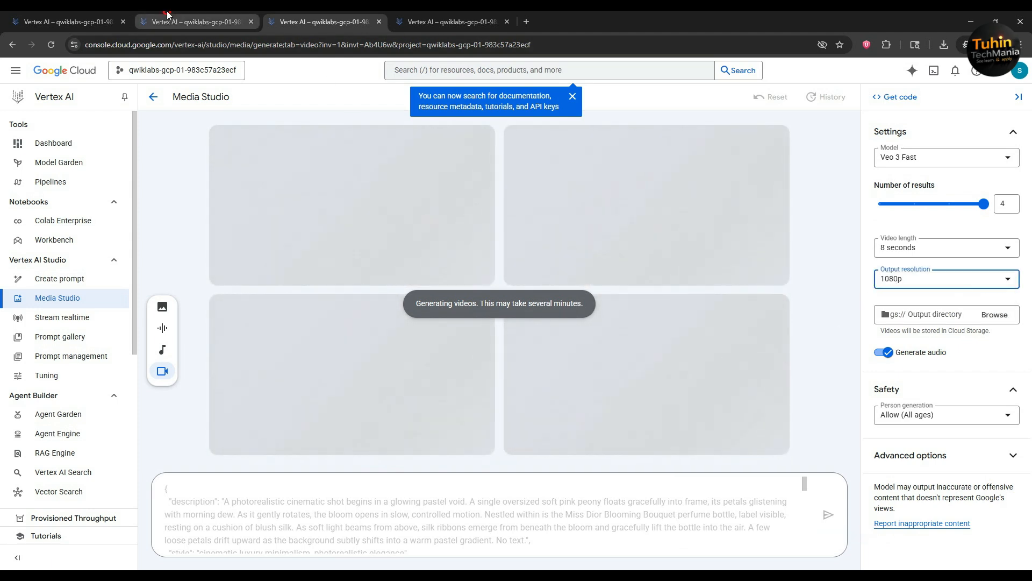
pyautogui.click(167, 16)
pyautogui.click(52, 15)
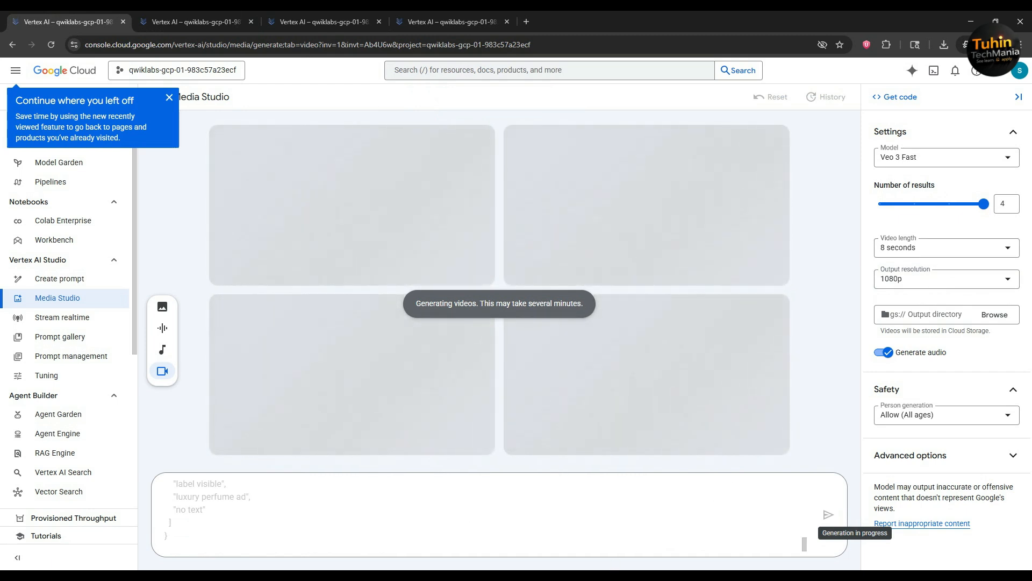
# - Switch to the commercial prompts document in Google Docs and review its Miss Dior, Starbucks, Coca-Cola and Apple watch ad prompts
pyautogui.hotkey('alt', 'Tab')
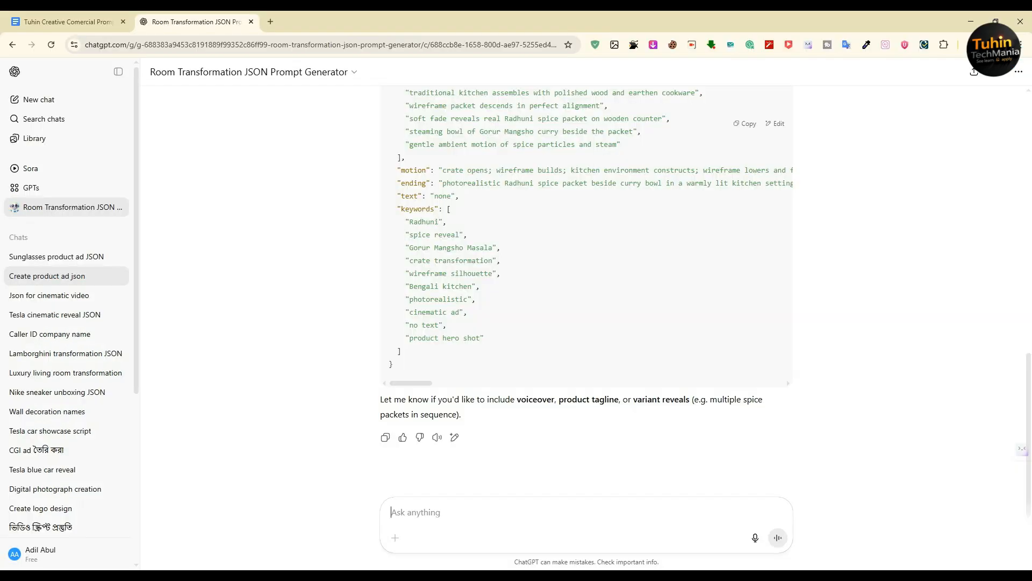
pyautogui.click(69, 16)
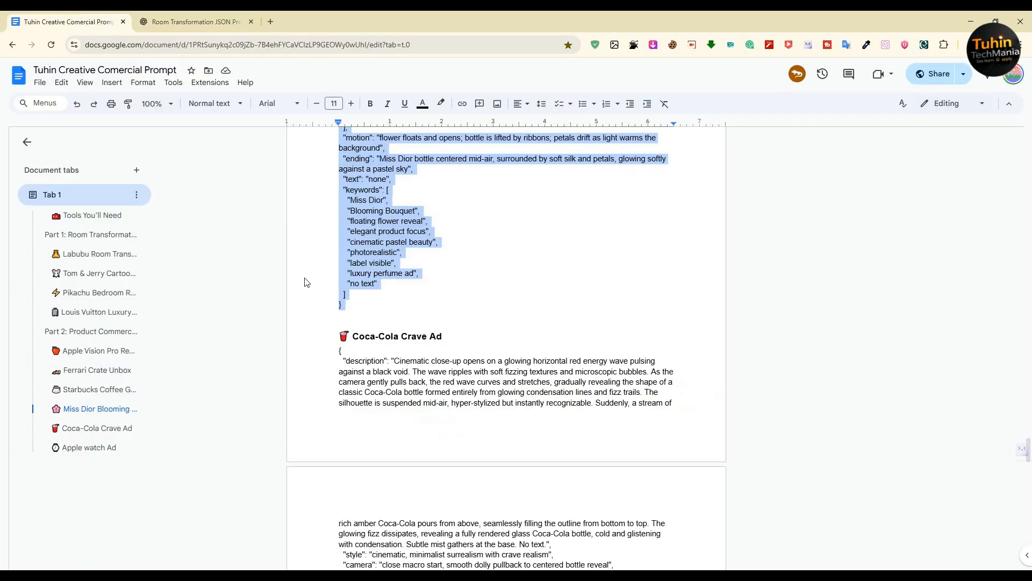
pyautogui.scroll(15, 595, 415)
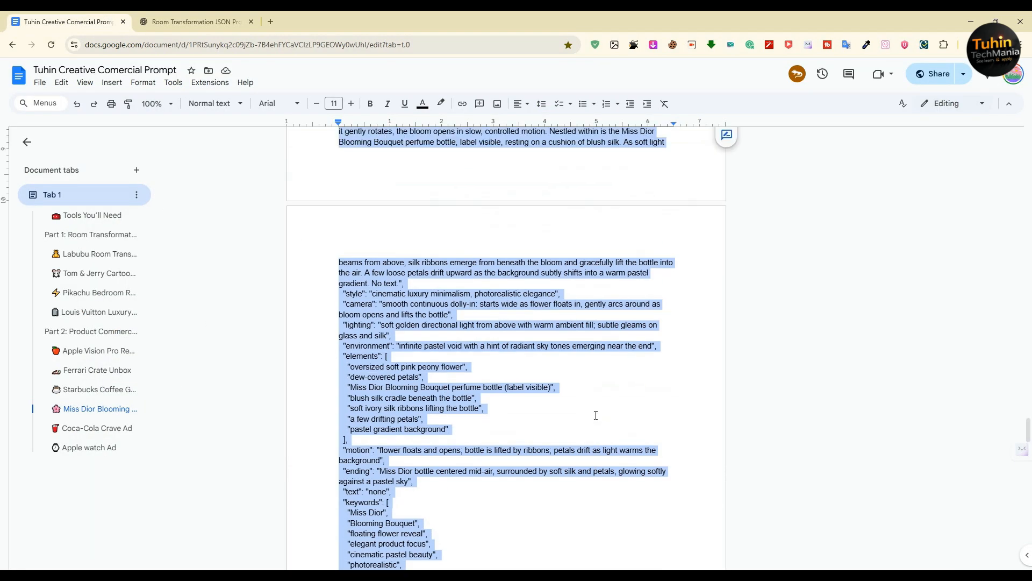
pyautogui.scroll(-15, 596, 247)
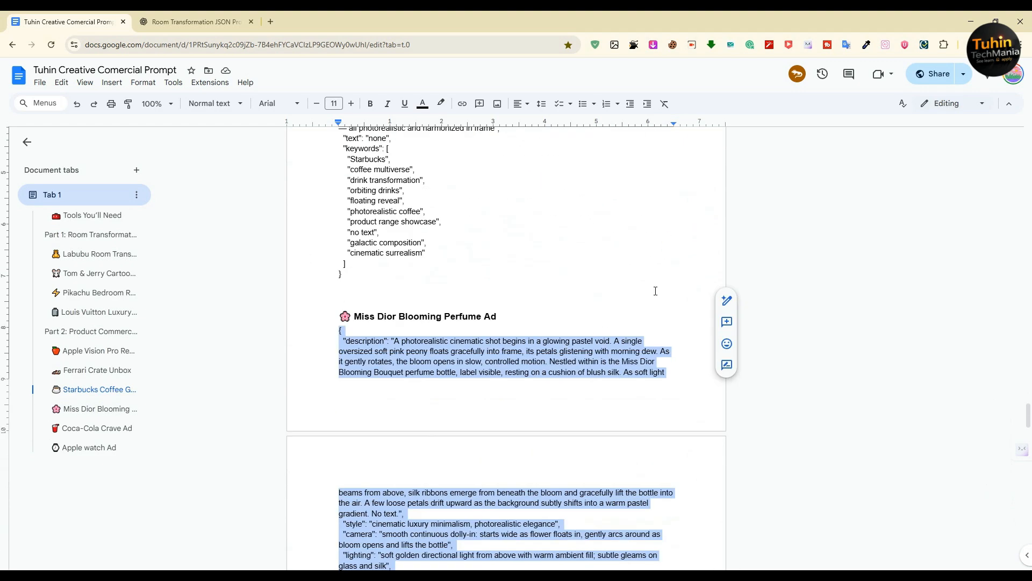
pyautogui.scroll(-10, 544, 301)
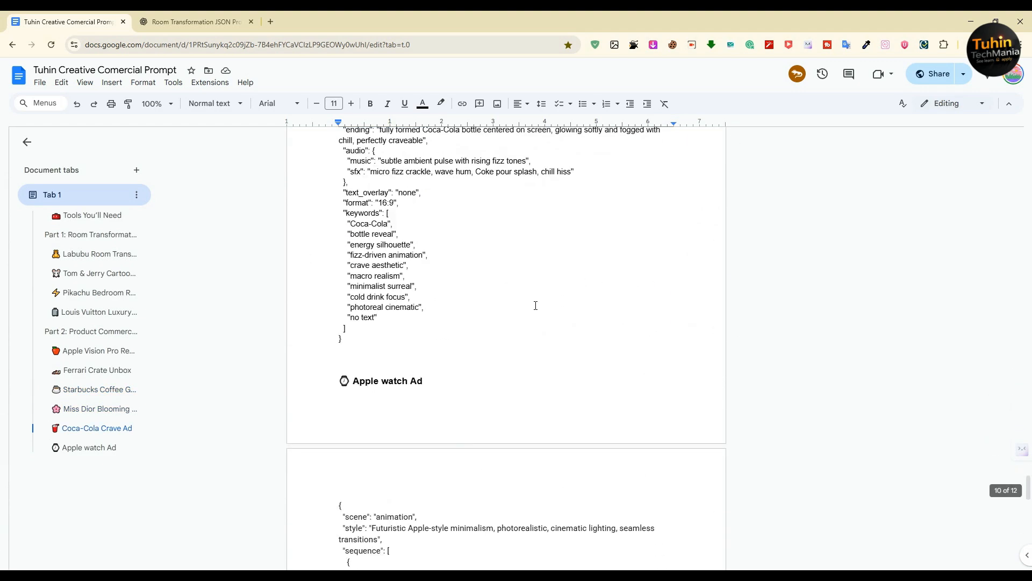
pyautogui.scroll(-12, 534, 289)
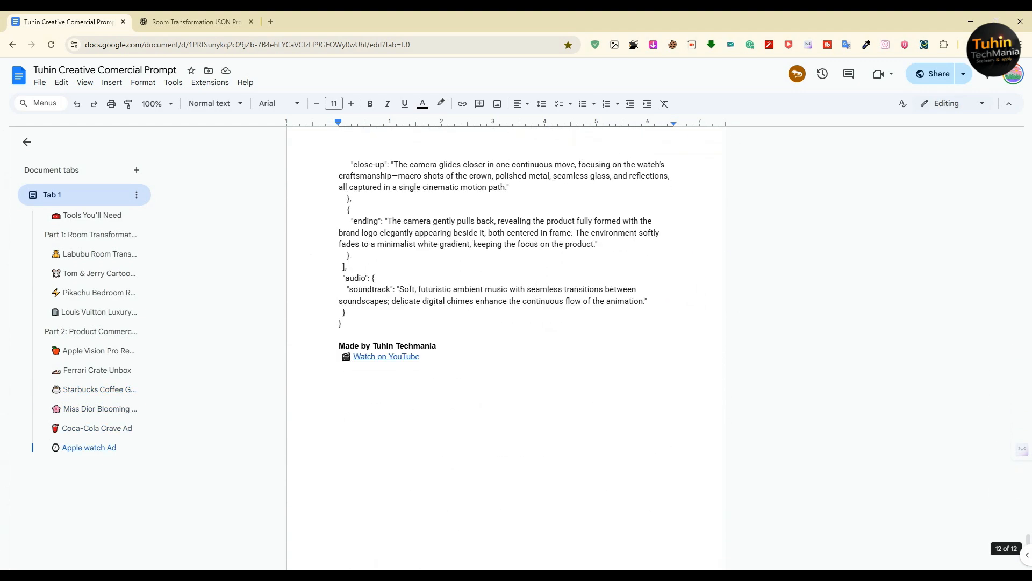
pyautogui.scroll(20, 705, 249)
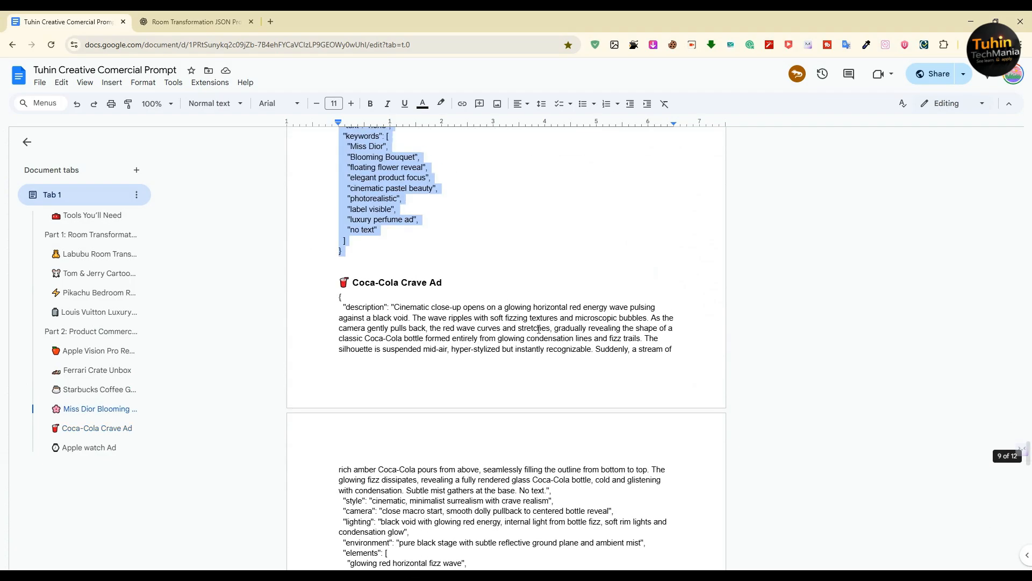
pyautogui.scroll(5, 451, 444)
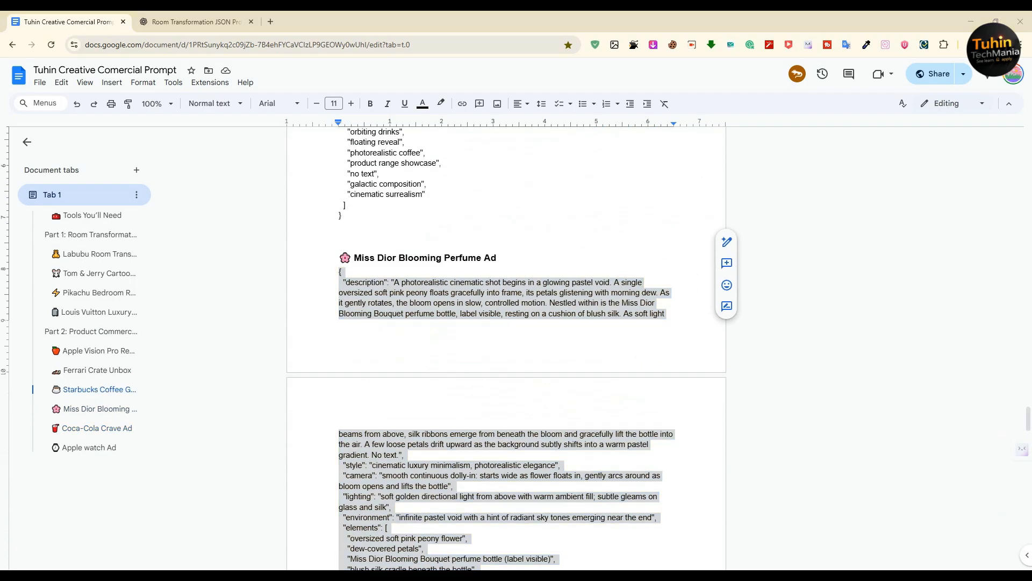
# - Switch to WhatsApp, view the prompt document link shared in the "Creative prompt & guide" group, and return to the document window
pyautogui.hotkey('alt', 'Tab')
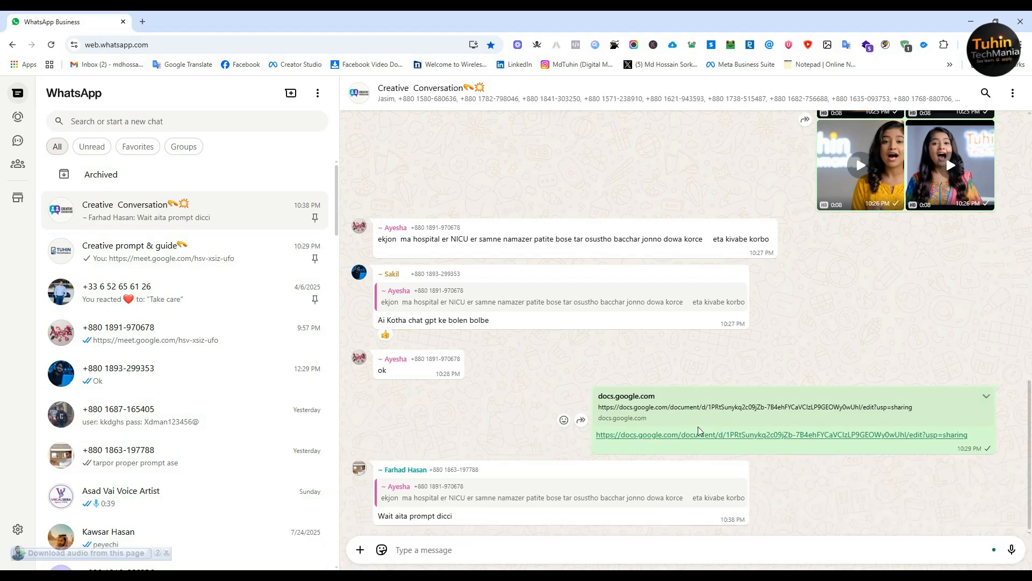
pyautogui.click(136, 246)
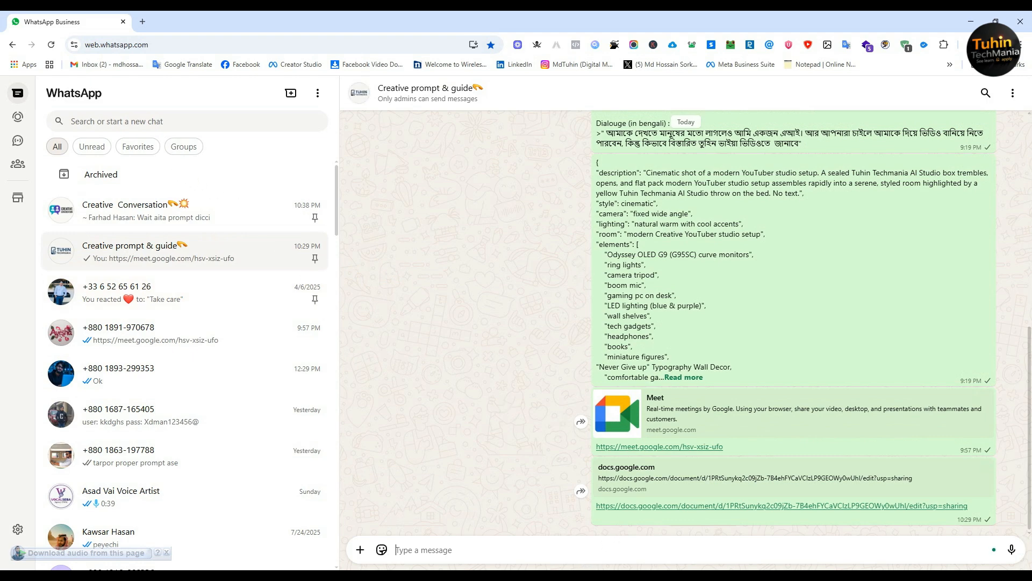
pyautogui.hotkey('alt', 'Tab')
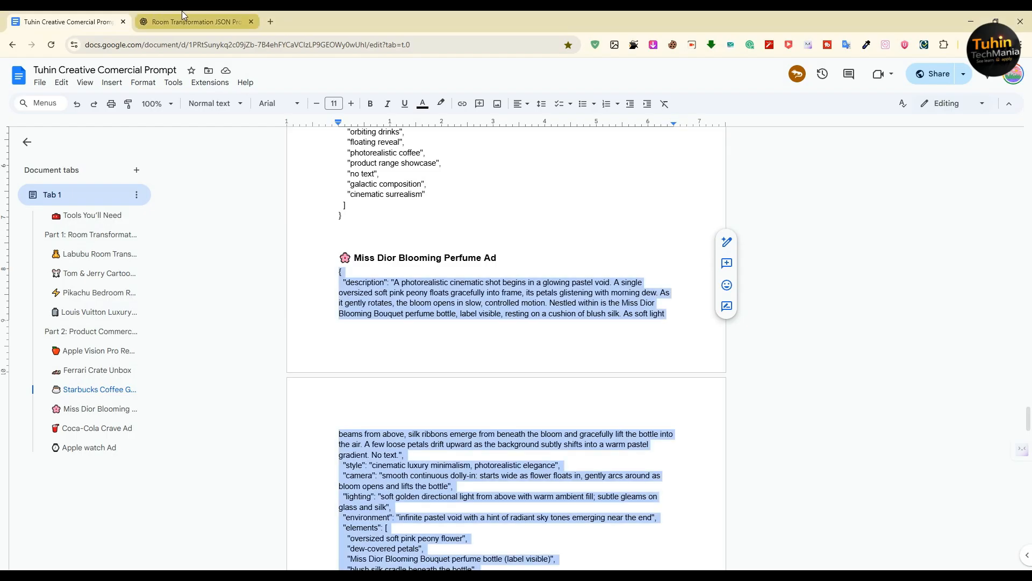
# - Switch to ChatGPT and start a new chat with the Room Transformation JSON Prompt Generator
pyautogui.moveTo(182, 11)
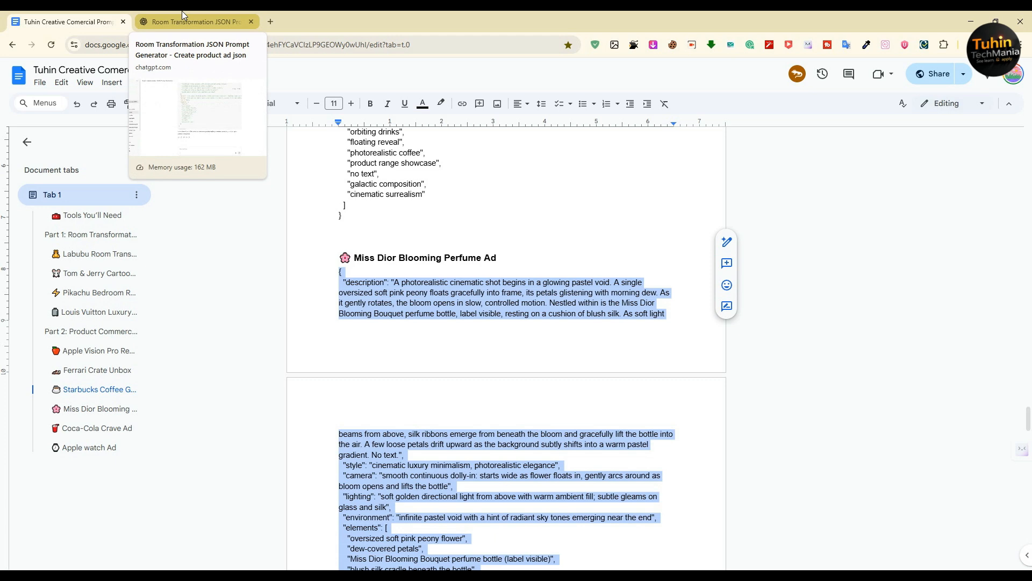
pyautogui.click(182, 16)
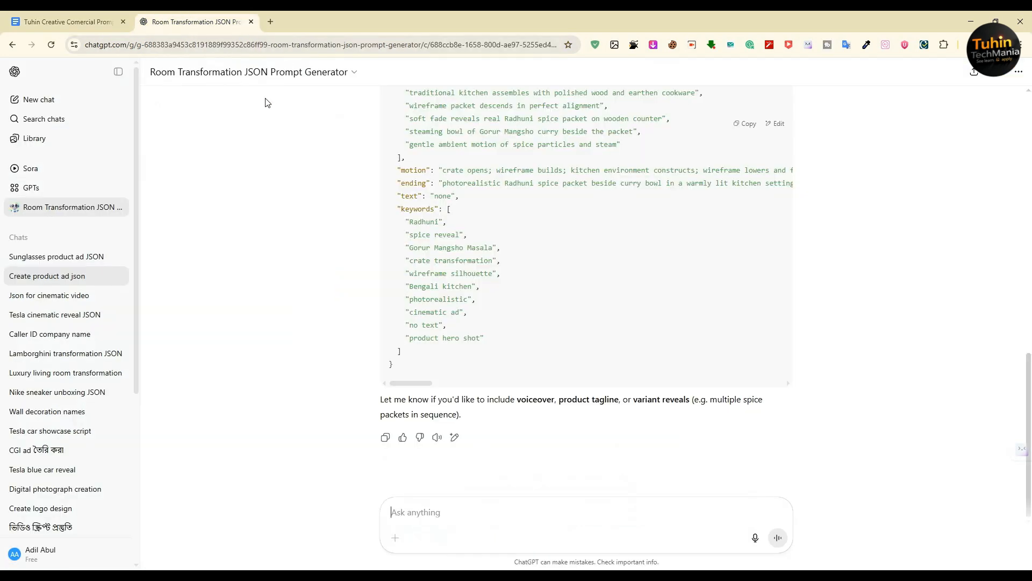
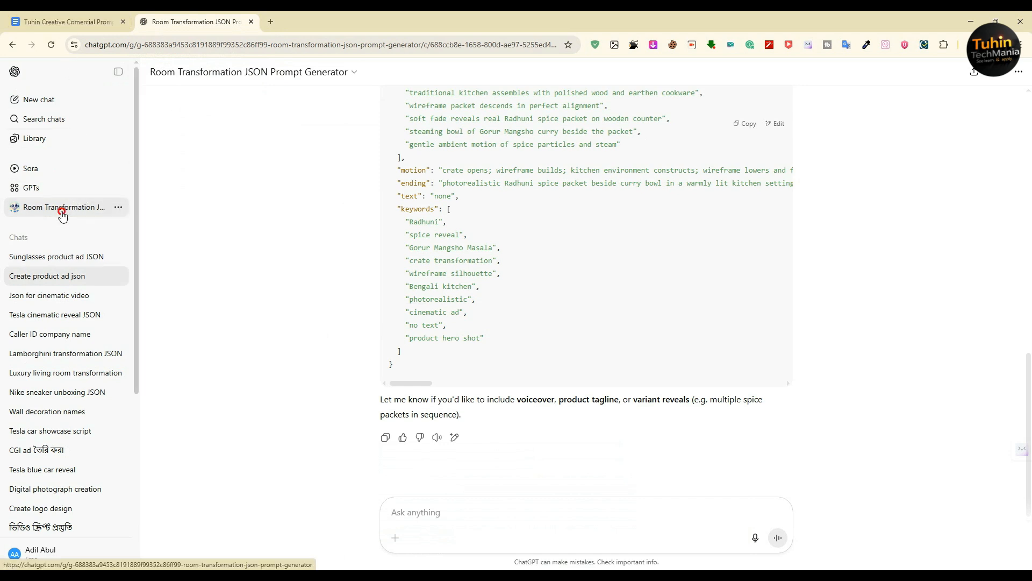
pyautogui.doubleClick(63, 212)
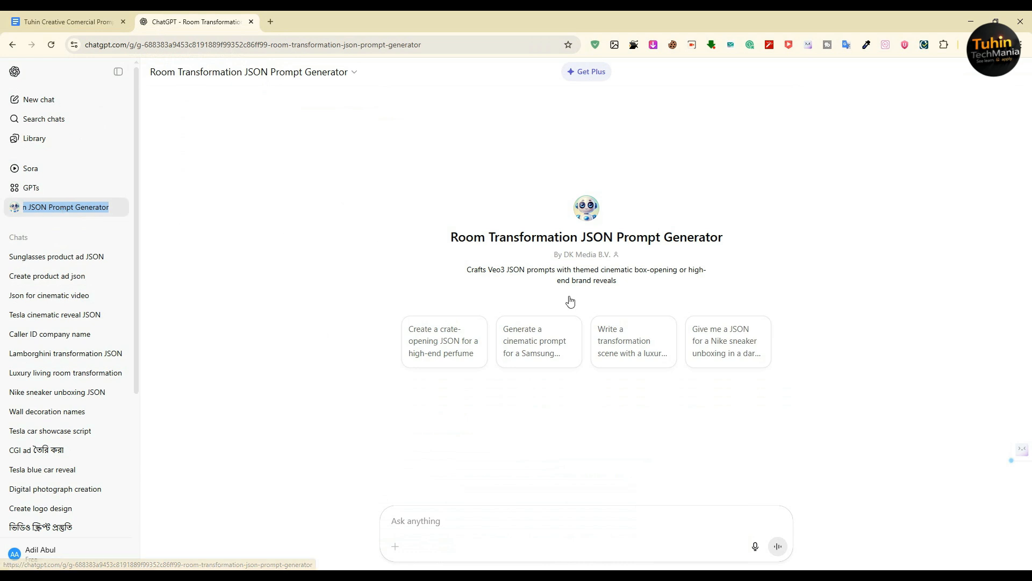
# - Write the chat message "ami ekta biggapon ad banabo jetate ekat product k focus korbe tumi tar upor base kore details prompt baniye daw"
pyautogui.click(444, 523)
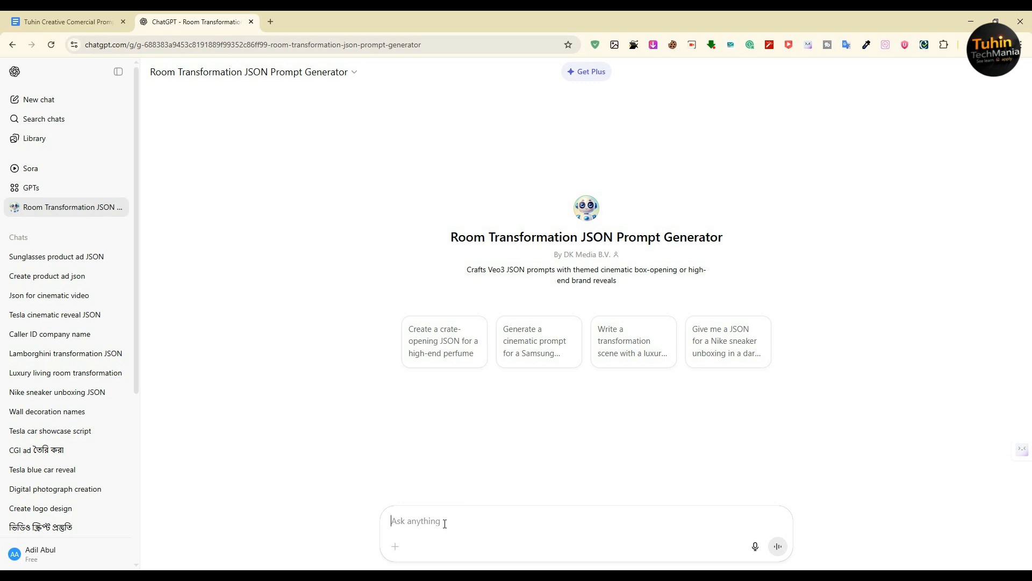
pyautogui.write('ami ek')
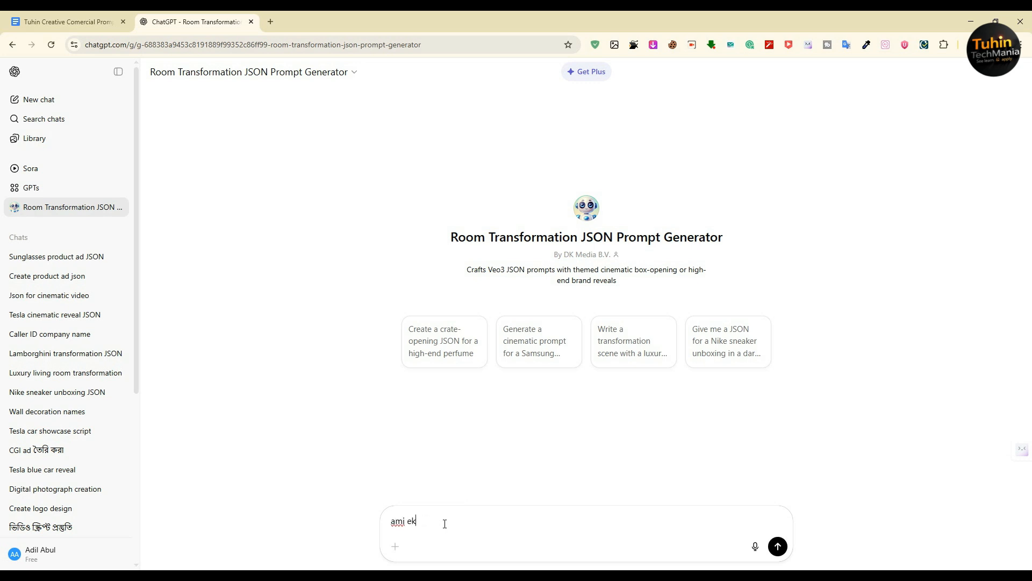
pyautogui.write('ta biggapon ad banabo jetate ekat ')
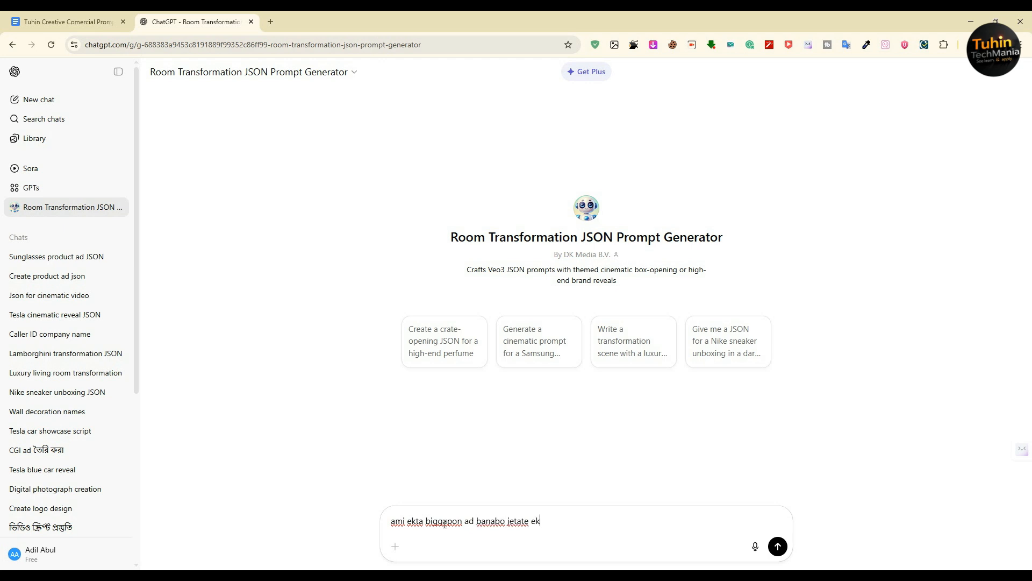
pyautogui.write('product k focus korbe tumi t')
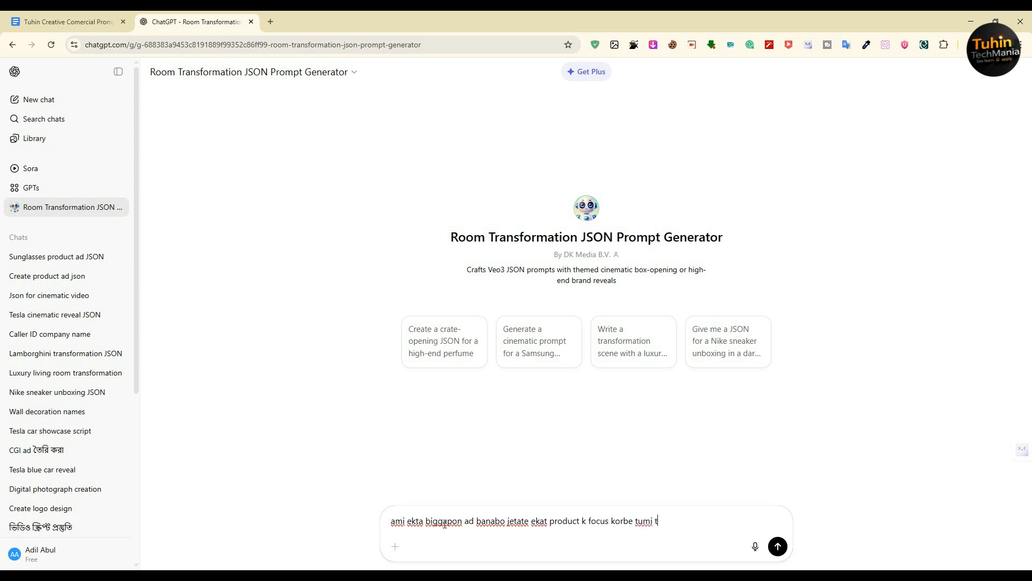
pyautogui.write('ar upor base kore details promp')
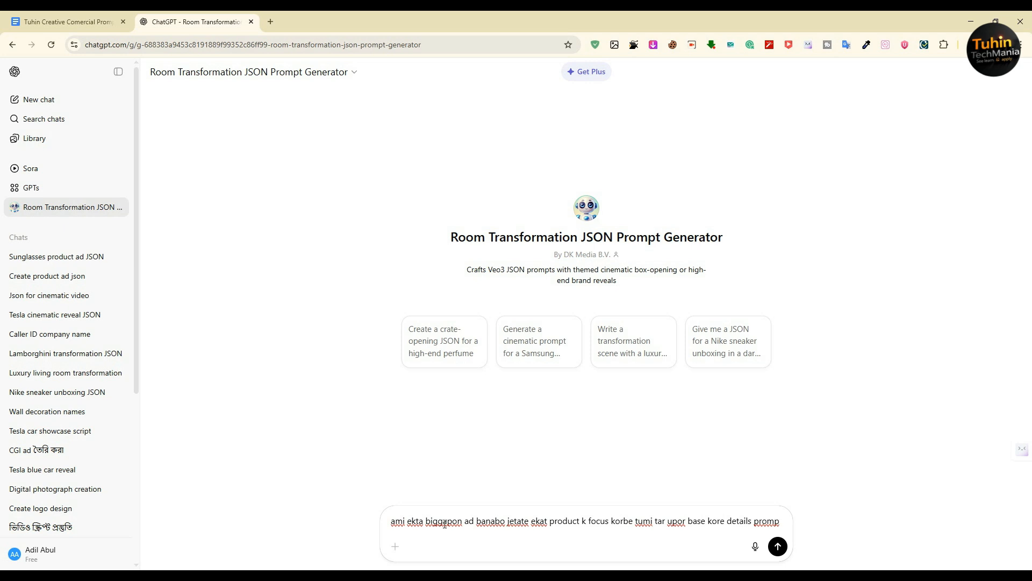
pyautogui.write('t ban')
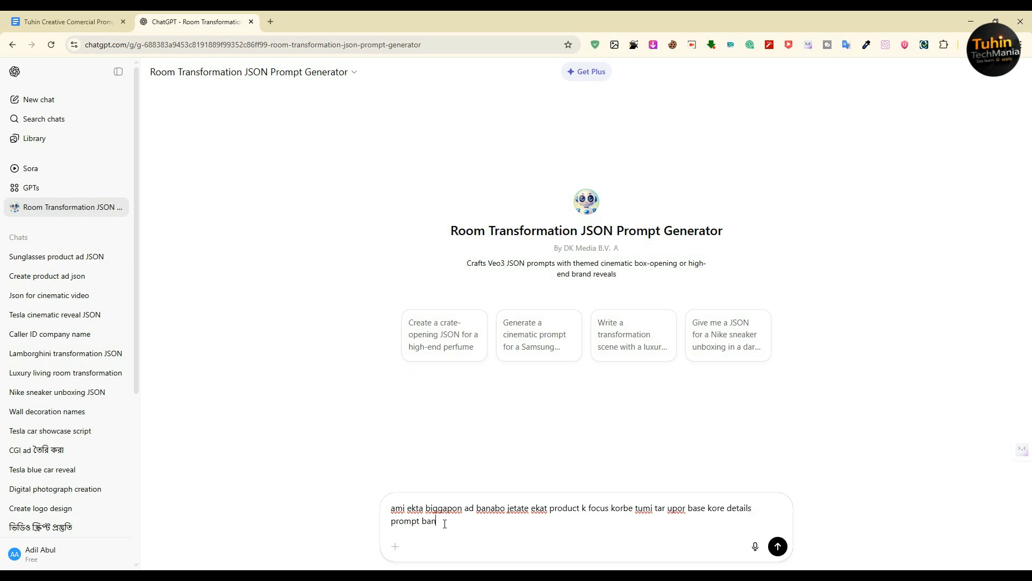
pyautogui.write('iye daw')
# - Correct "ekat" to "ekta" in the message and send it to the prompt generator
pyautogui.moveTo(548, 510); pyautogui.dragTo(541, 513)
pyautogui.write('ta')
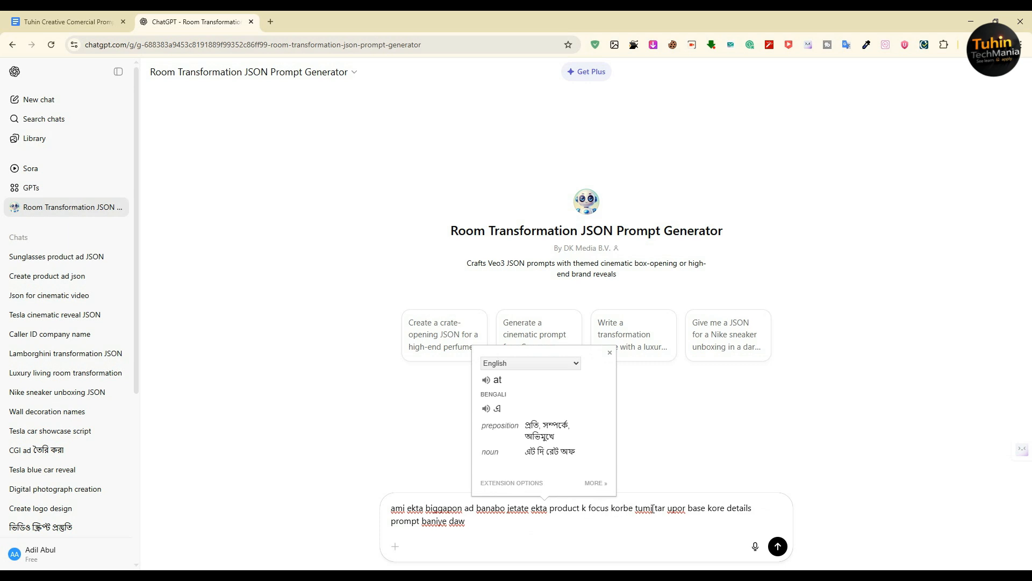
pyautogui.click(707, 507)
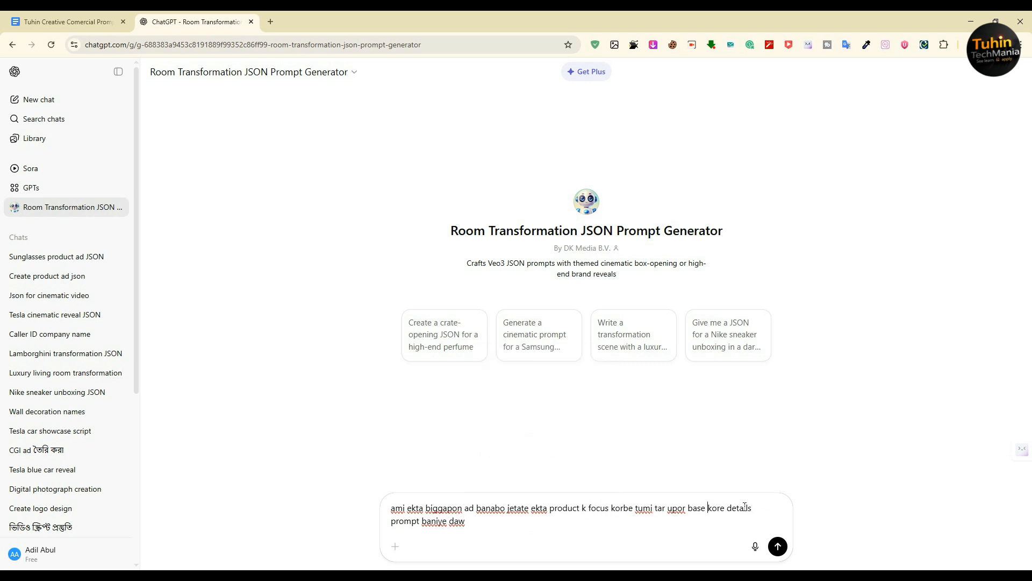
pyautogui.click(778, 546)
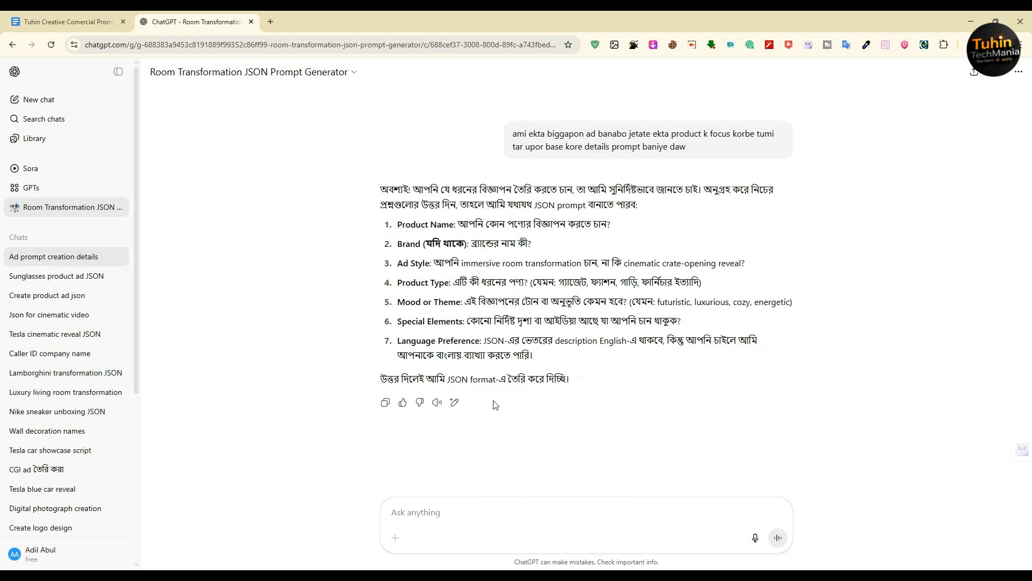
# - Copy the "Product Name:" label from the first question of the reply into a new message
pyautogui.click(456, 226)
pyautogui.moveTo(456, 226); pyautogui.dragTo(399, 229)
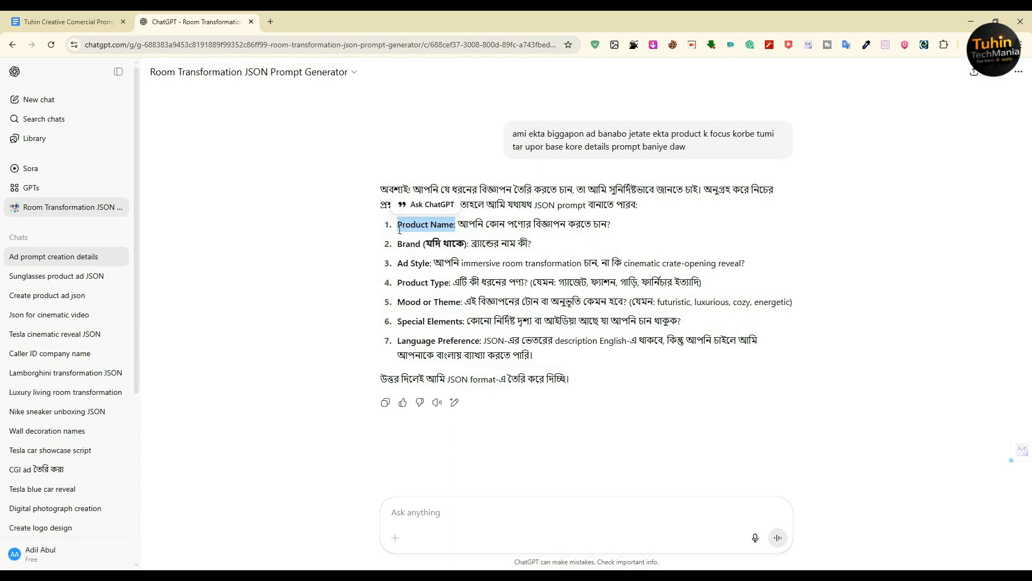
pyautogui.hotkey('ctrl', 'c')
pyautogui.click(404, 512)
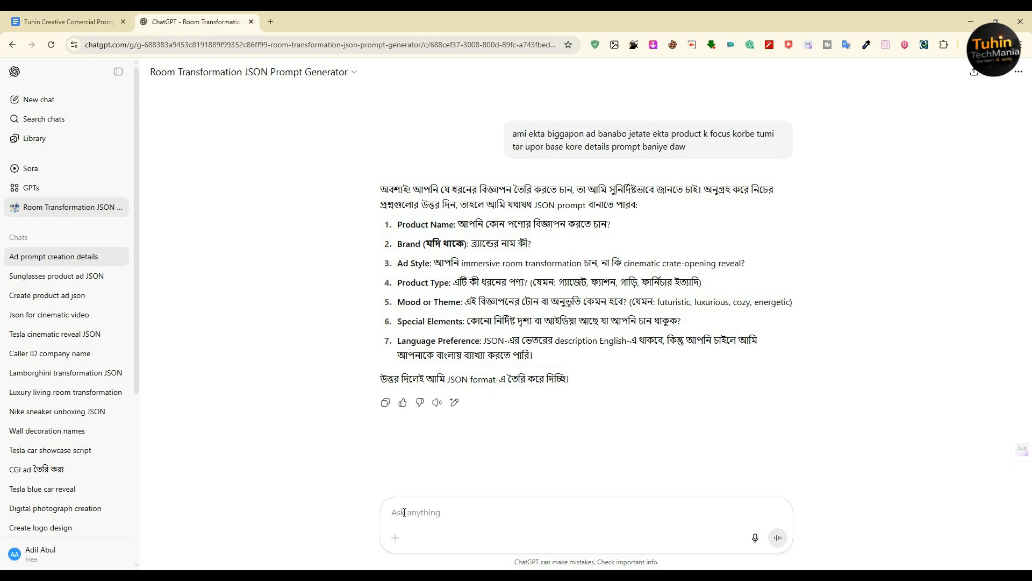
pyautogui.hotkey('ctrl', 'v')
# - Add the Brand label from the reply on a new line, trimming the Bengali text so it reads "Brand :"
pyautogui.moveTo(469, 244); pyautogui.dragTo(399, 246)
pyautogui.click(463, 508)
pyautogui.hotkey('shift', 'Return')
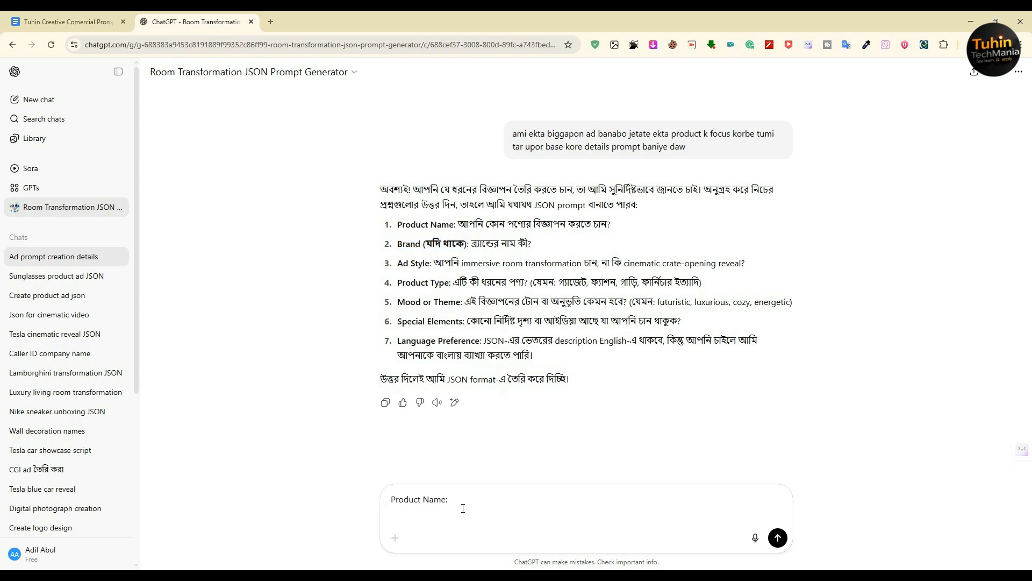
pyautogui.hotkey('ctrl', 'v')
pyautogui.moveTo(457, 512); pyautogui.dragTo(417, 513)
pyautogui.press('BackSpace')
# - Copy the "Ad Style:" and "Product Type:" labels from the reply onto separate new lines of the message
pyautogui.moveTo(433, 263); pyautogui.dragTo(399, 264)
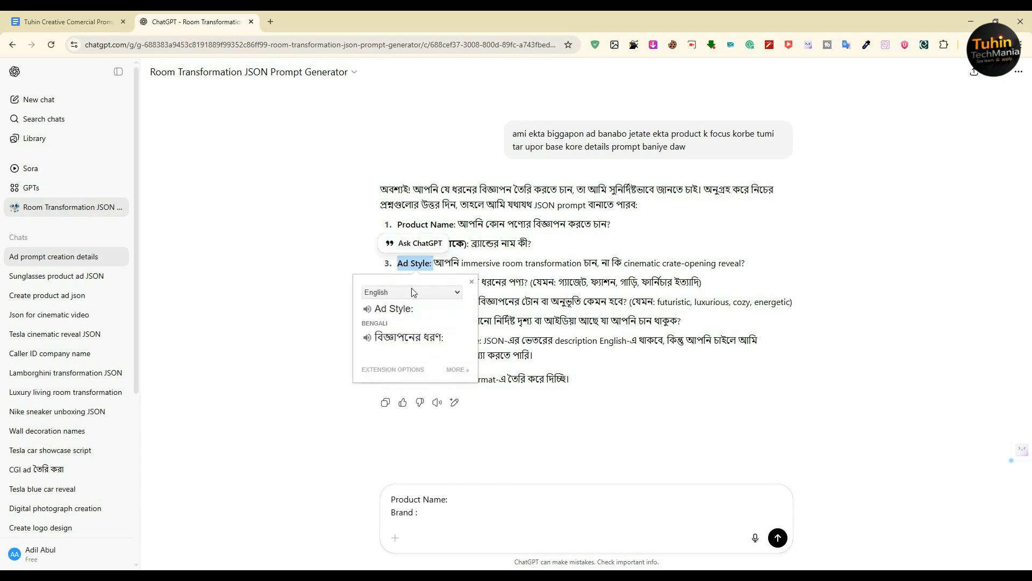
pyautogui.click(423, 513)
pyautogui.hotkey('shift', 'Return')
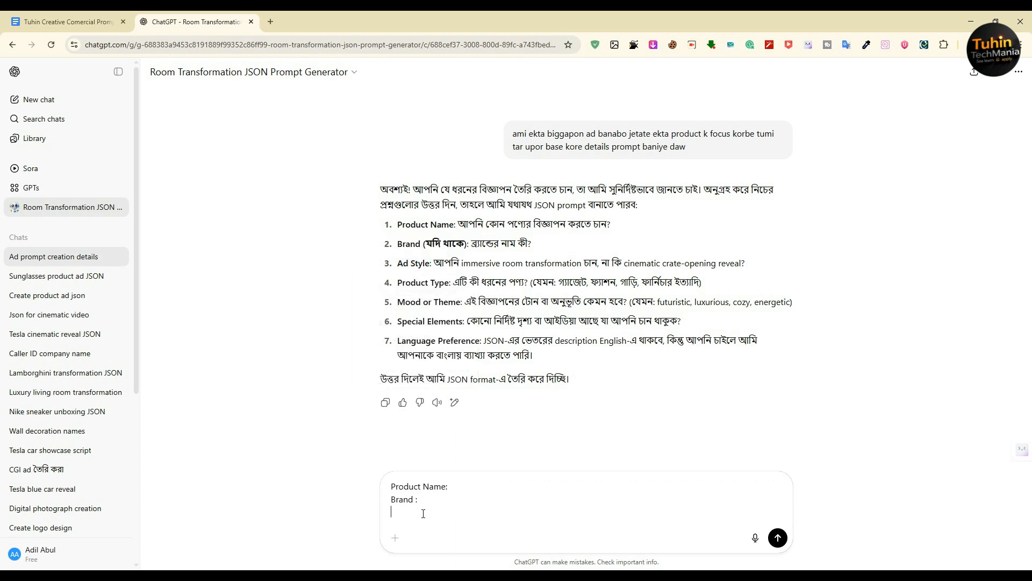
pyautogui.hotkey('ctrl', 'v')
pyautogui.moveTo(452, 283); pyautogui.dragTo(399, 284)
pyautogui.click(437, 506)
pyautogui.hotkey('shift', 'Return')
pyautogui.hotkey('ctrl', 'v')
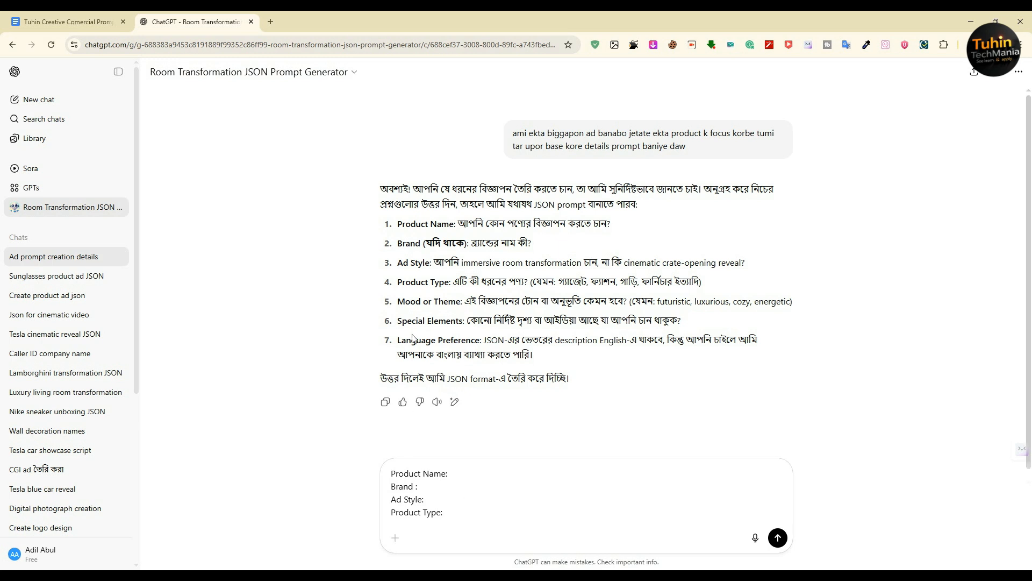
# - Copy the "Mood or Theme:" and "Special Elements:" labels from the reply onto separate new lines of the message
pyautogui.moveTo(461, 301); pyautogui.dragTo(402, 301)
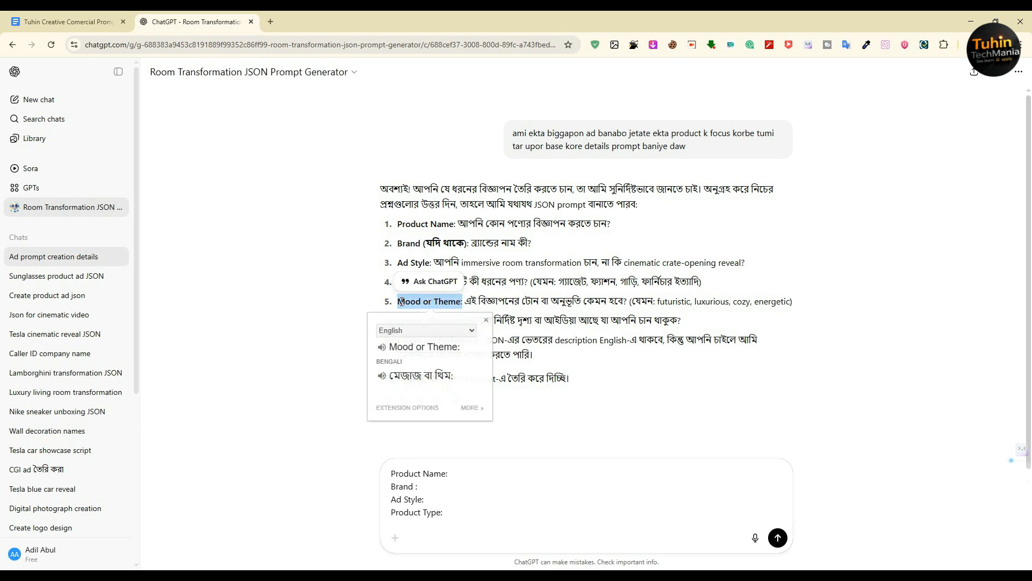
pyautogui.click(448, 513)
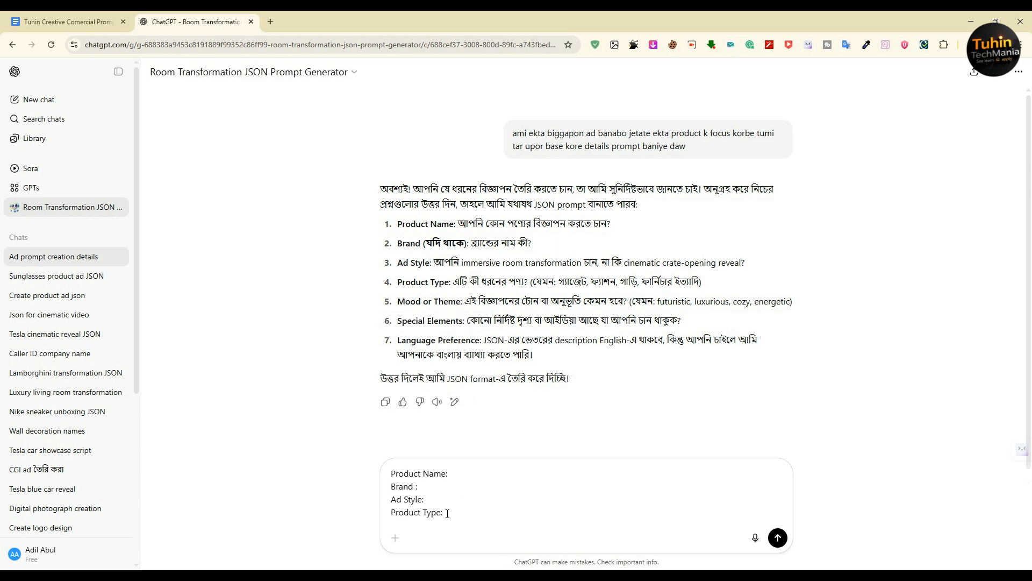
pyautogui.hotkey('shift', 'Return')
pyautogui.hotkey('ctrl', 'v')
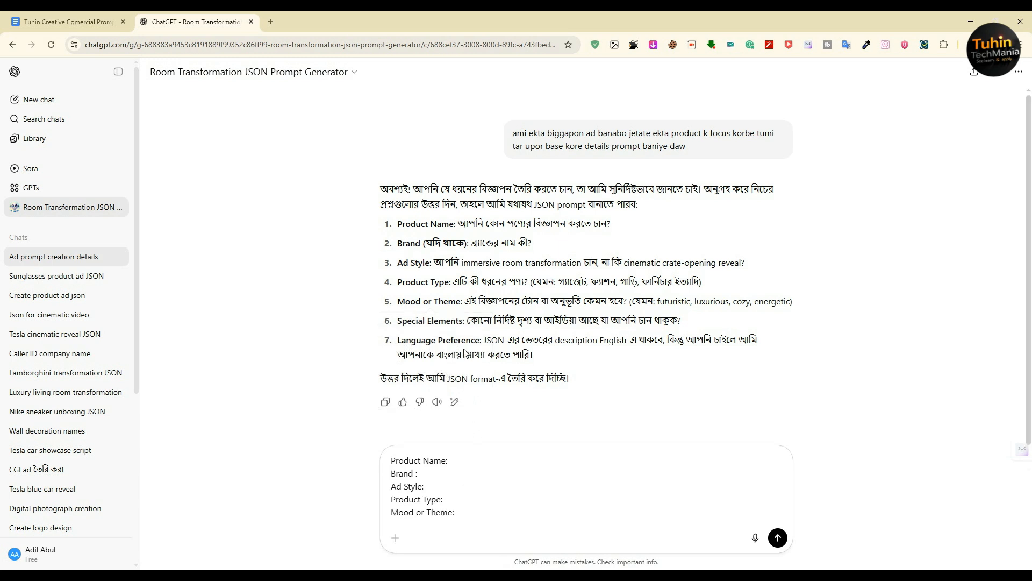
pyautogui.moveTo(465, 320); pyautogui.dragTo(399, 324)
pyautogui.click(473, 513)
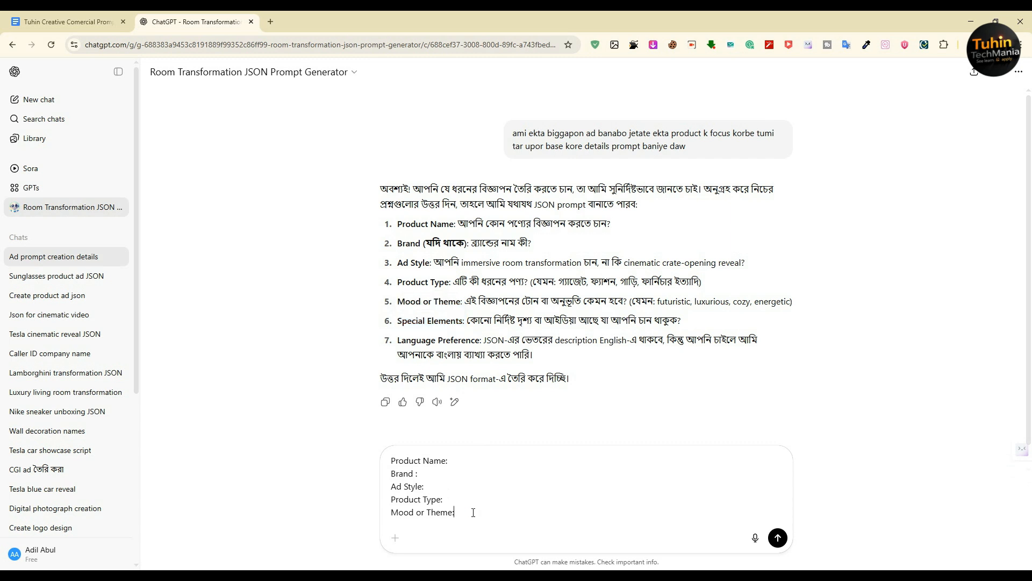
pyautogui.hotkey('shift', 'Return')
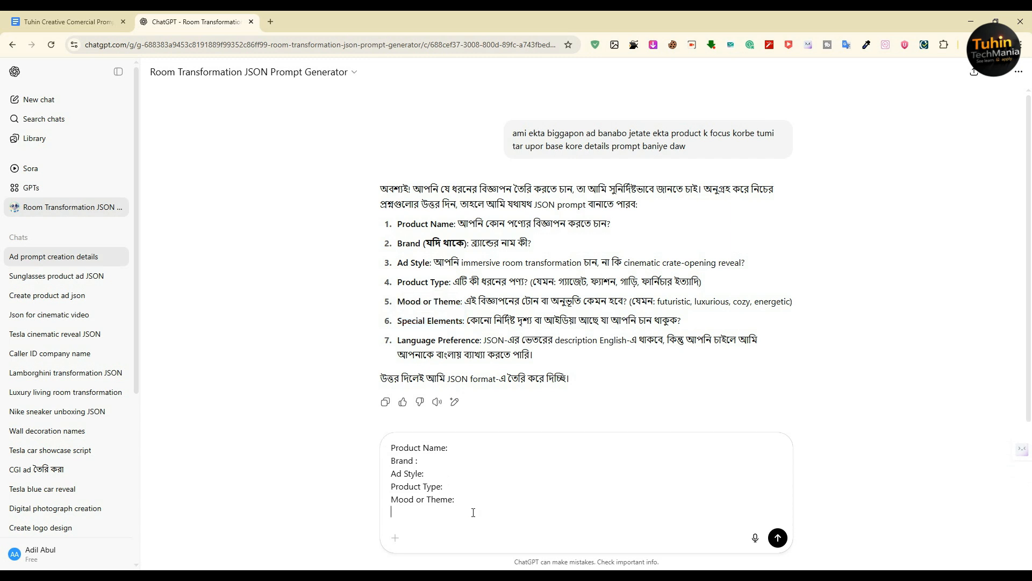
pyautogui.hotkey('ctrl', 'v')
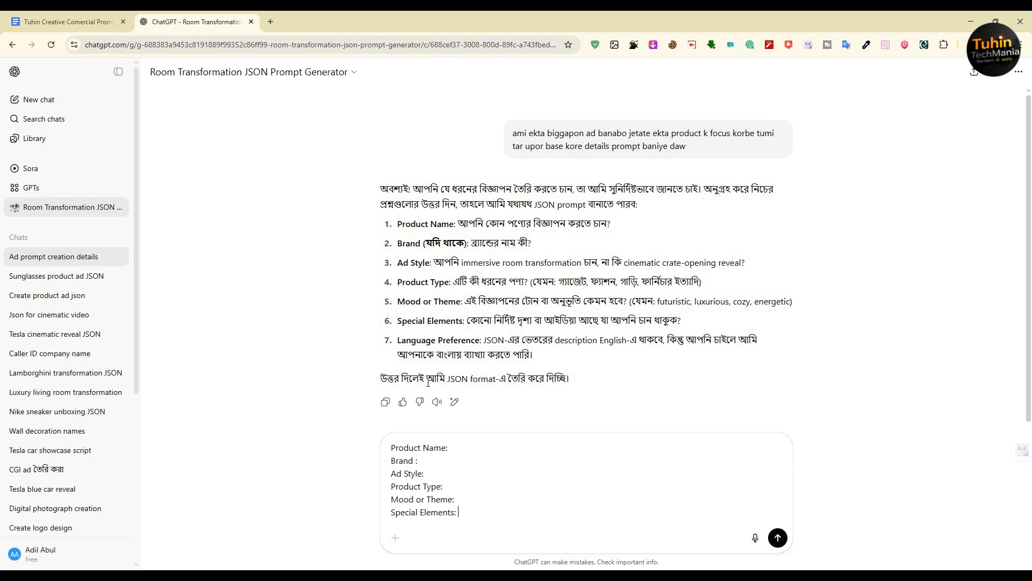
pyautogui.moveTo(398, 340); pyautogui.dragTo(501, 340)
pyautogui.click(566, 342)
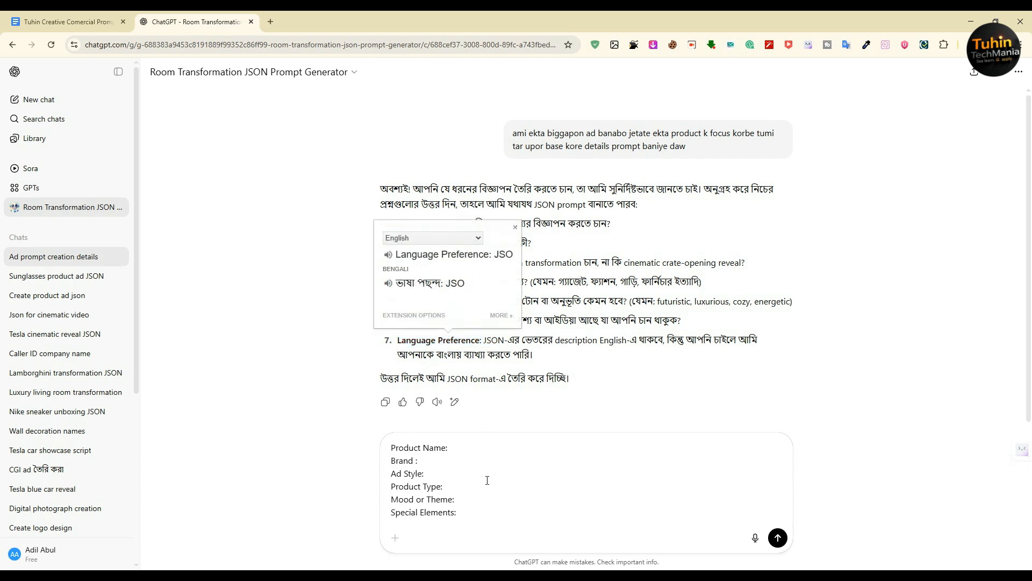
pyautogui.click(454, 446)
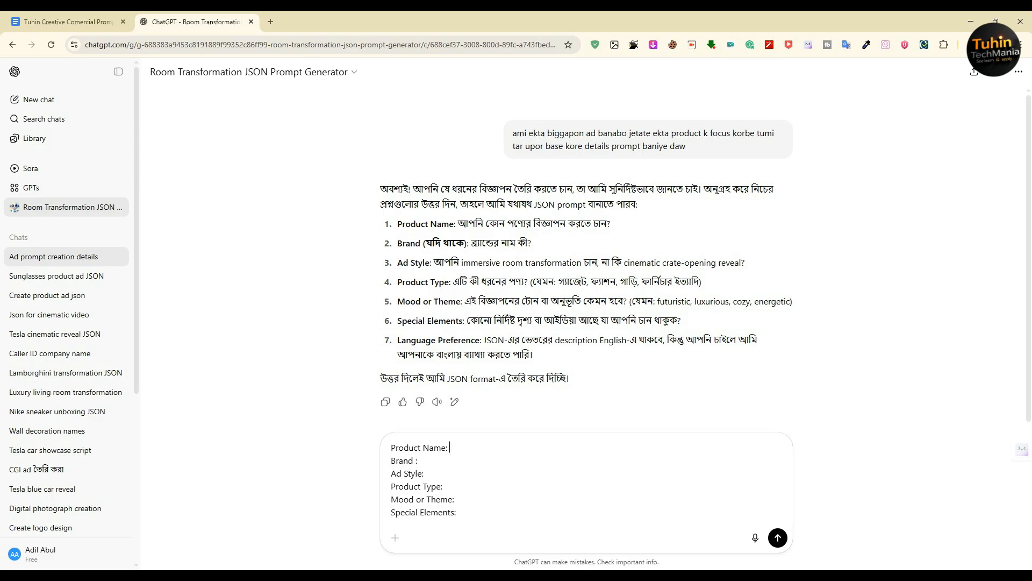
# - Switch to Google Meet, let contributors turn on their microphones, and return to ChatGPT after a look at the Vertex AI lab window
pyautogui.moveTo(591, 576)
pyautogui.click(533, 540)
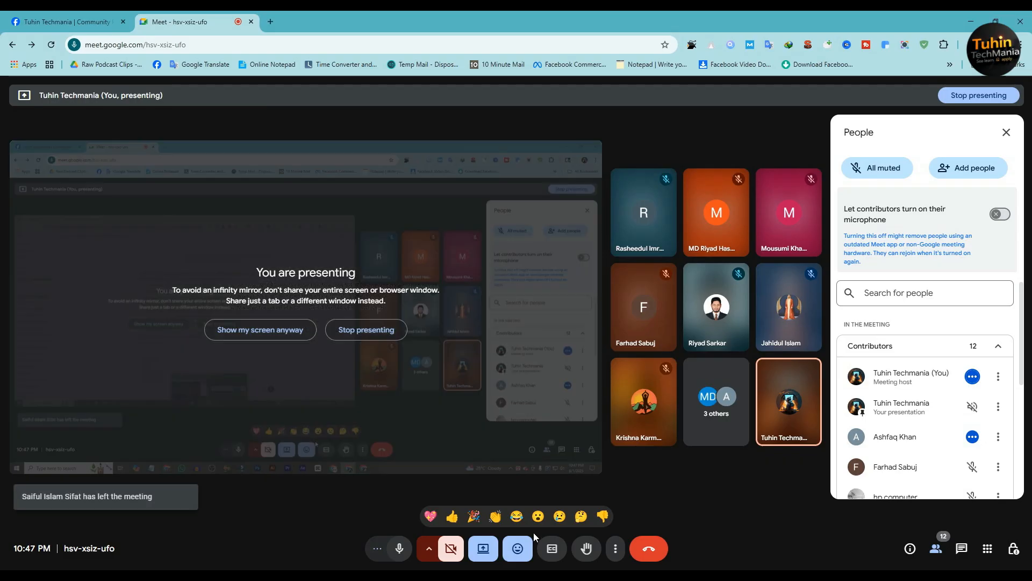
pyautogui.click(996, 214)
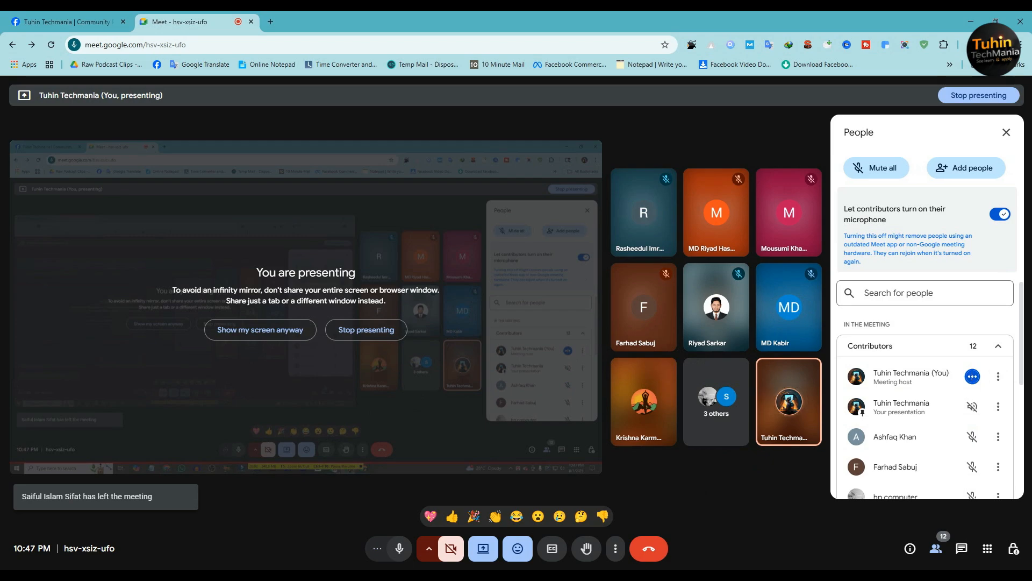
pyautogui.moveTo(592, 575)
pyautogui.click(571, 532)
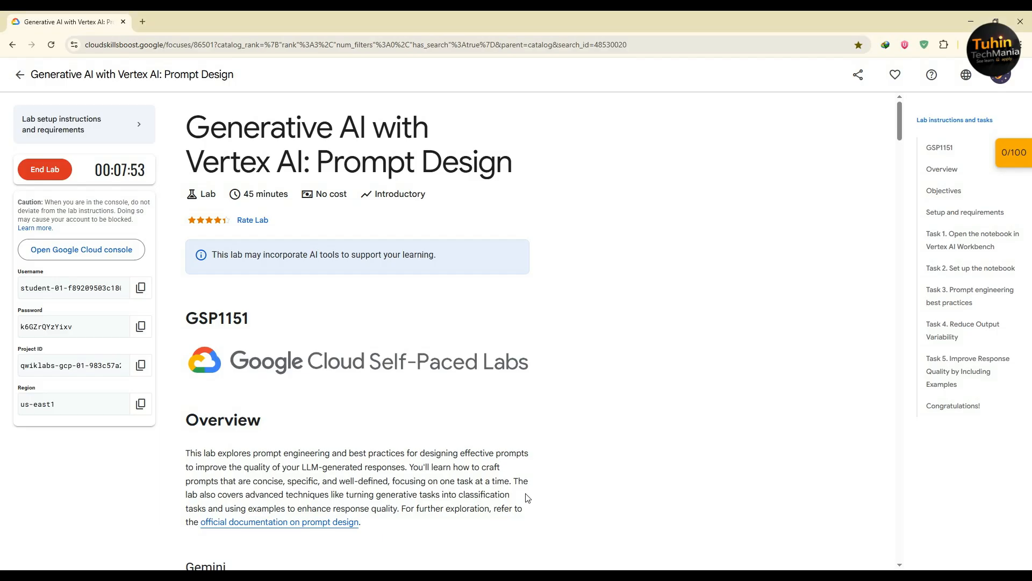
pyautogui.click(598, 575)
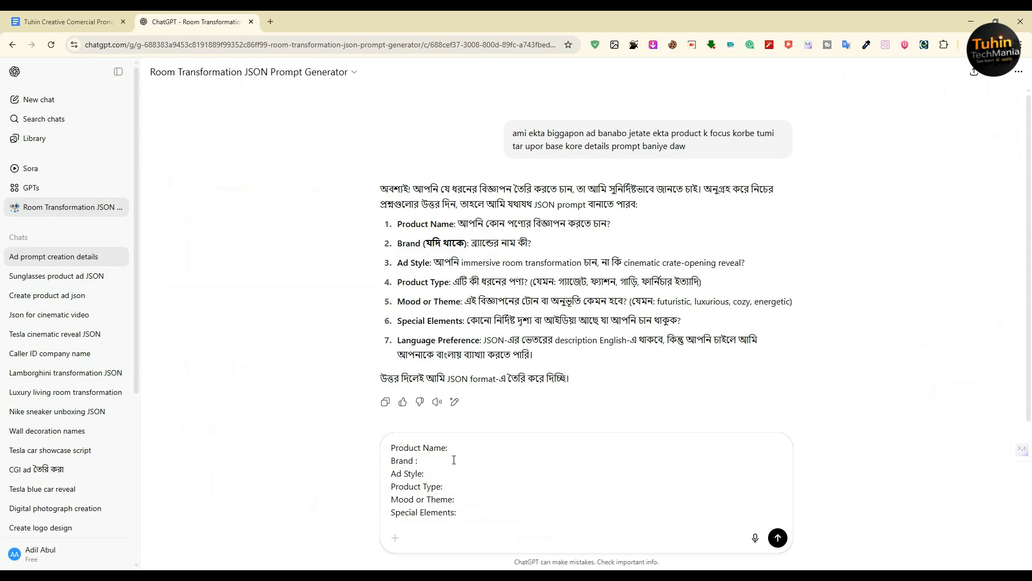
# - Fill in the message with Product Name "Cake", Brand "Cake lab" and Ad Style "creative"
pyautogui.write('Cake')
pyautogui.write('cake la')
pyautogui.write('b')
pyautogui.click(424, 461)
pyautogui.press('BackSpace')
pyautogui.write('C')
pyautogui.click(430, 473)
pyautogui.moveTo(451, 447); pyautogui.dragTo(467, 447)
pyautogui.doubleClick(460, 447)
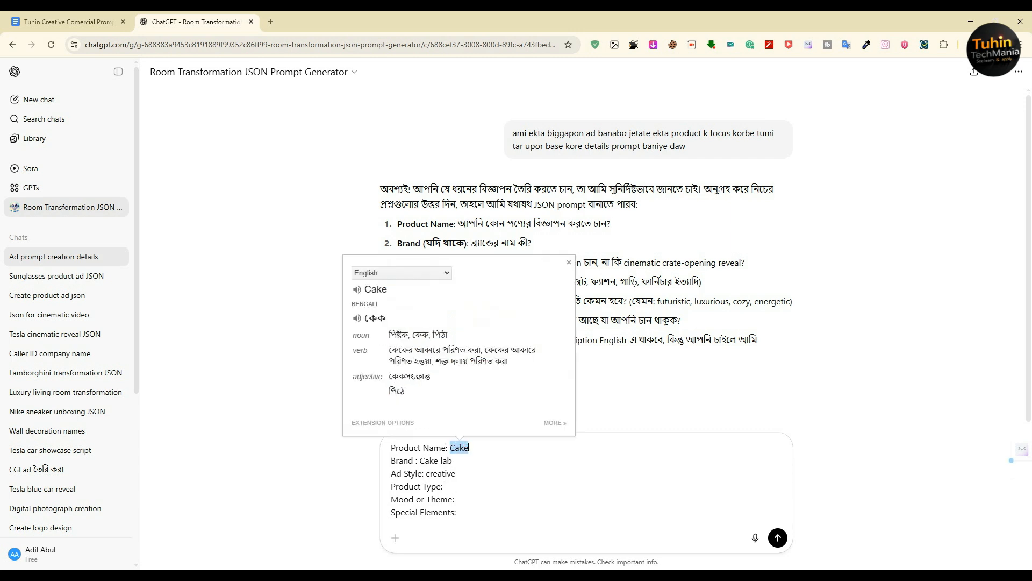
# - Enter the Product Type and correct its spelling to "Bakery"
pyautogui.click(447, 486)
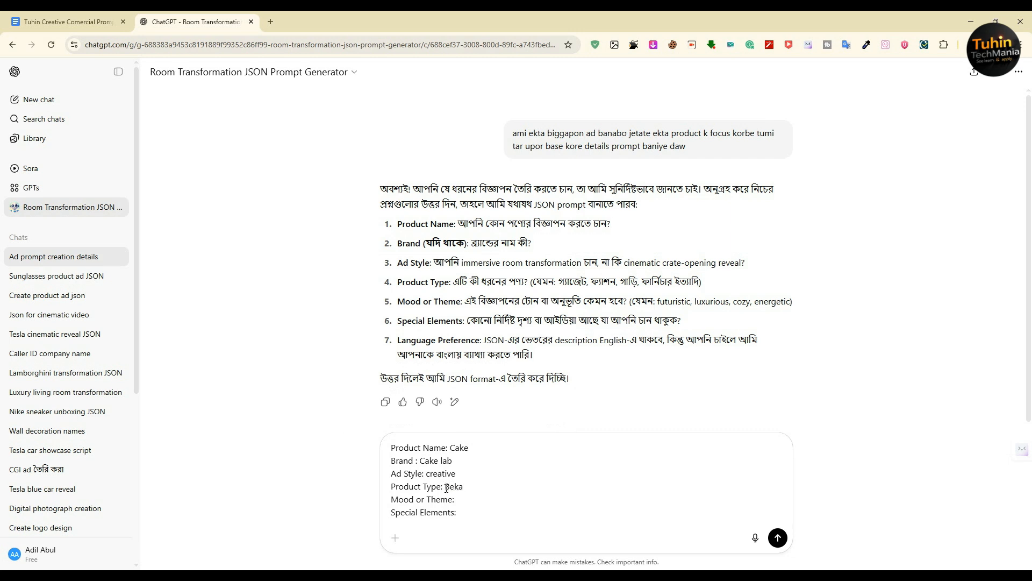
pyautogui.doubleClick(446, 486)
pyautogui.rightClick(447, 487)
pyautogui.click(486, 165)
# - Delete "blue berry" from the Mood or Theme line of the message
pyautogui.tripleClick(466, 500)
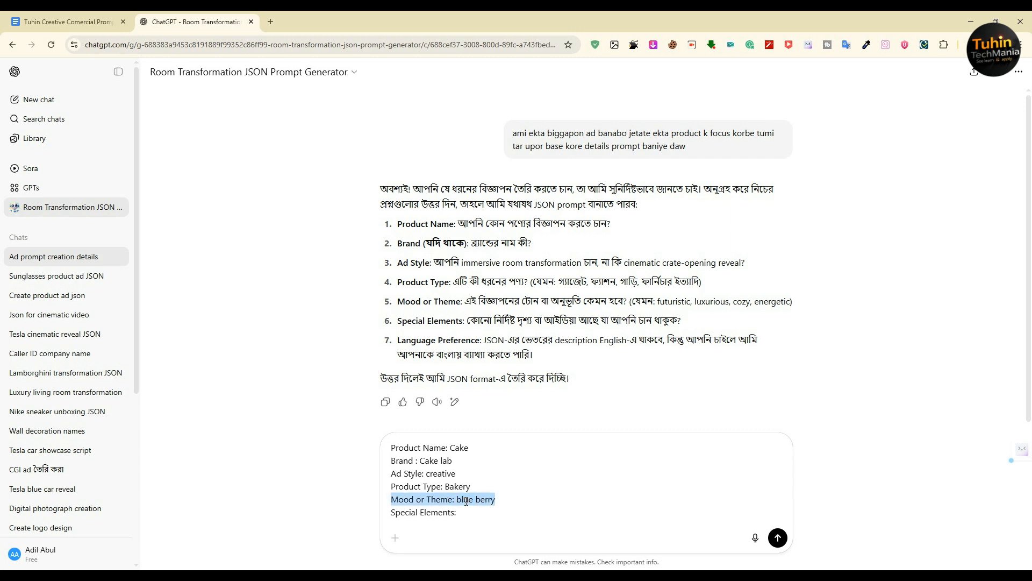
pyautogui.click(467, 499)
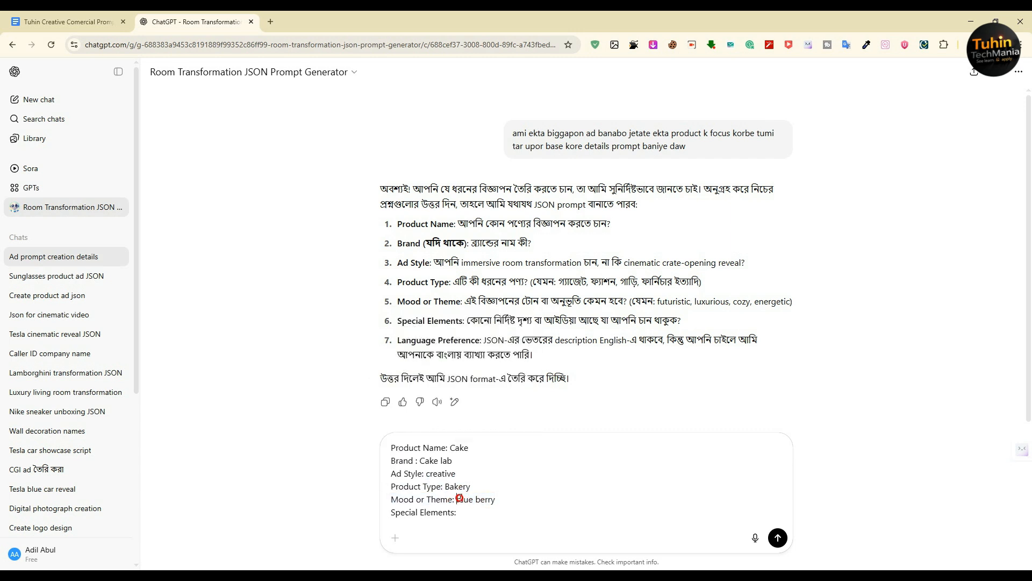
pyautogui.moveTo(458, 499); pyautogui.dragTo(494, 500)
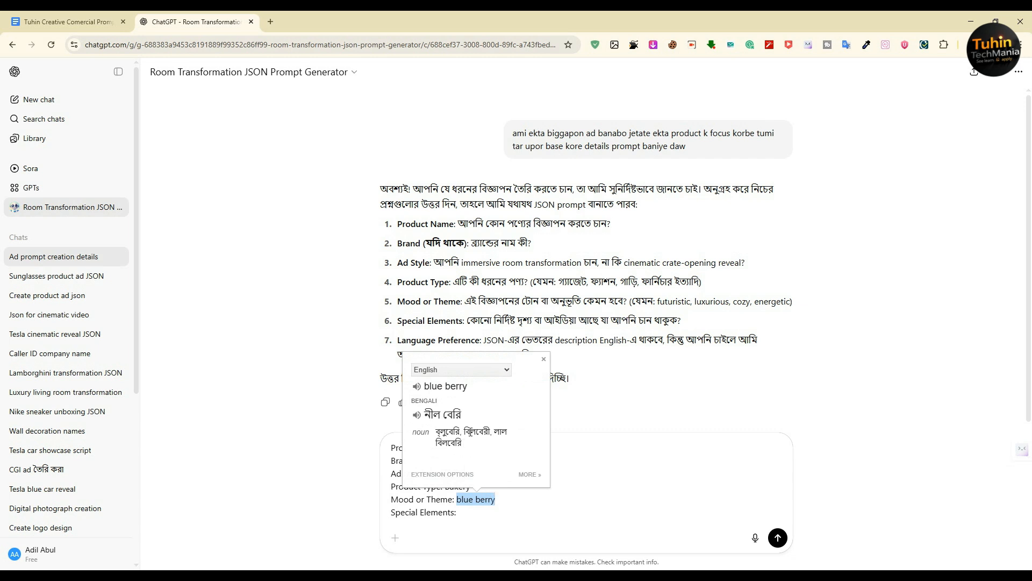
pyautogui.click(508, 505)
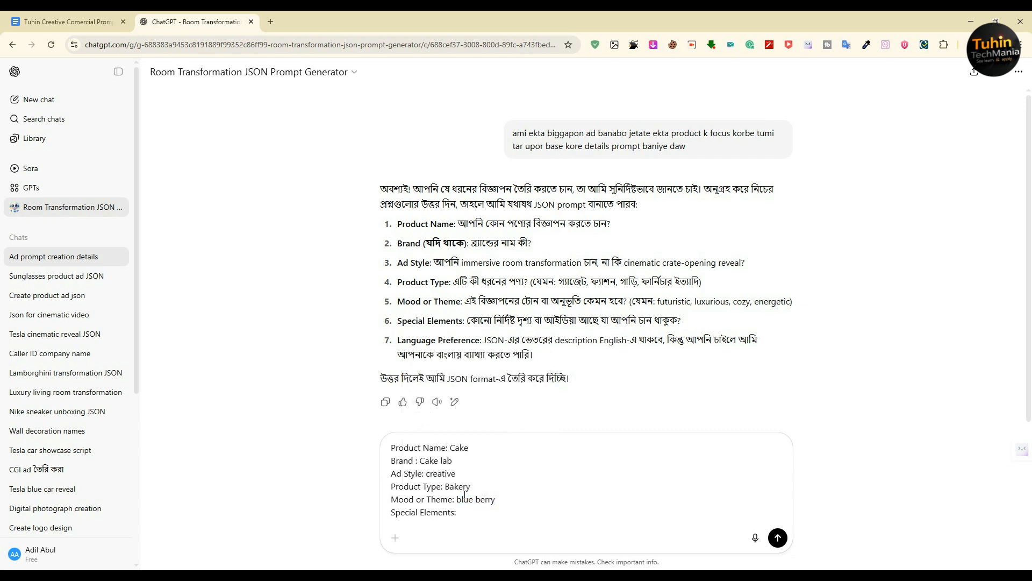
pyautogui.moveTo(458, 498); pyautogui.dragTo(499, 498)
pyautogui.press('BackSpace')
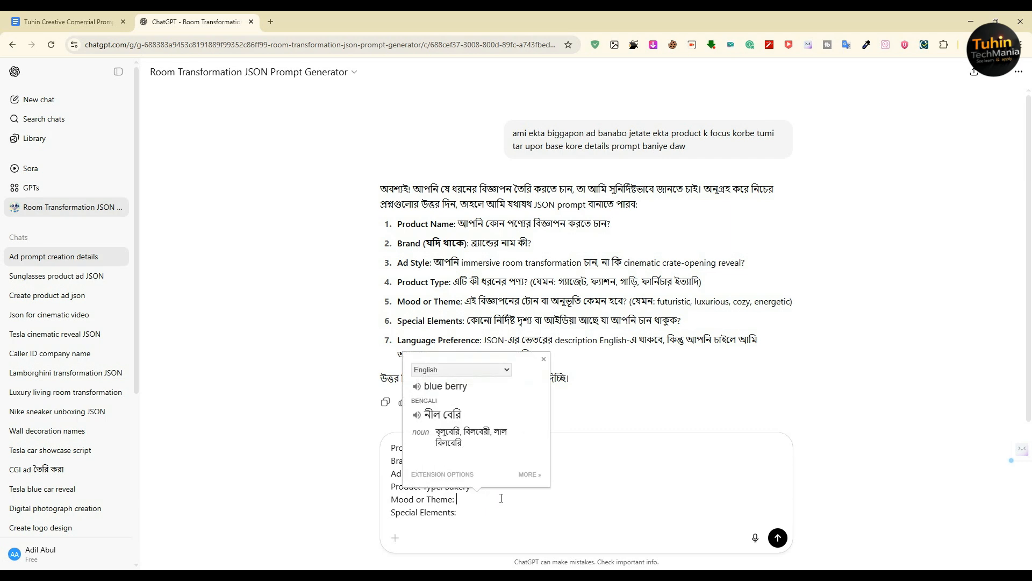
# - Switch to the Vertex AI window, play the first perfume video and download it as "download (14)" to the Downloads folder
pyautogui.click(562, 552)
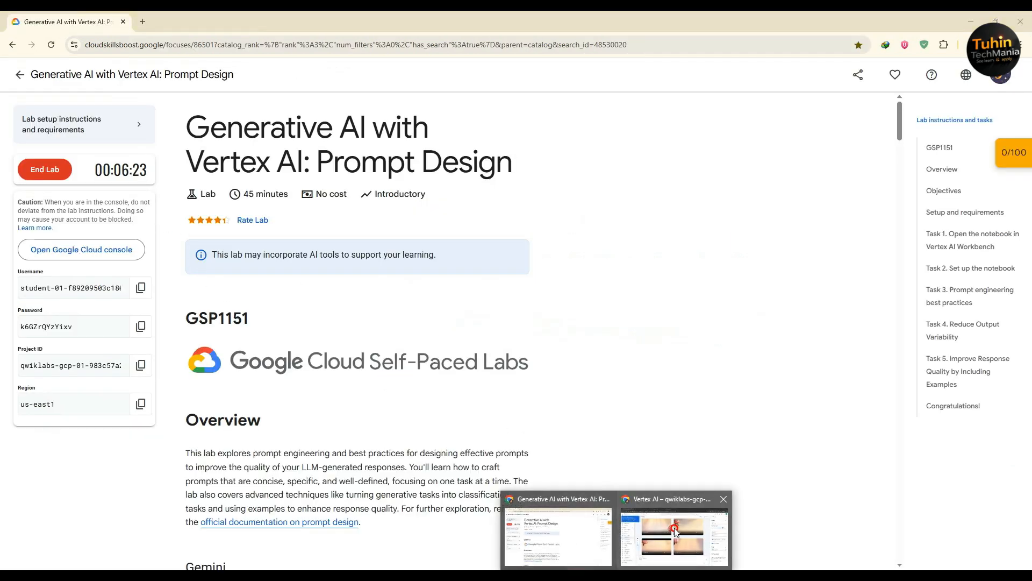
pyautogui.click(672, 531)
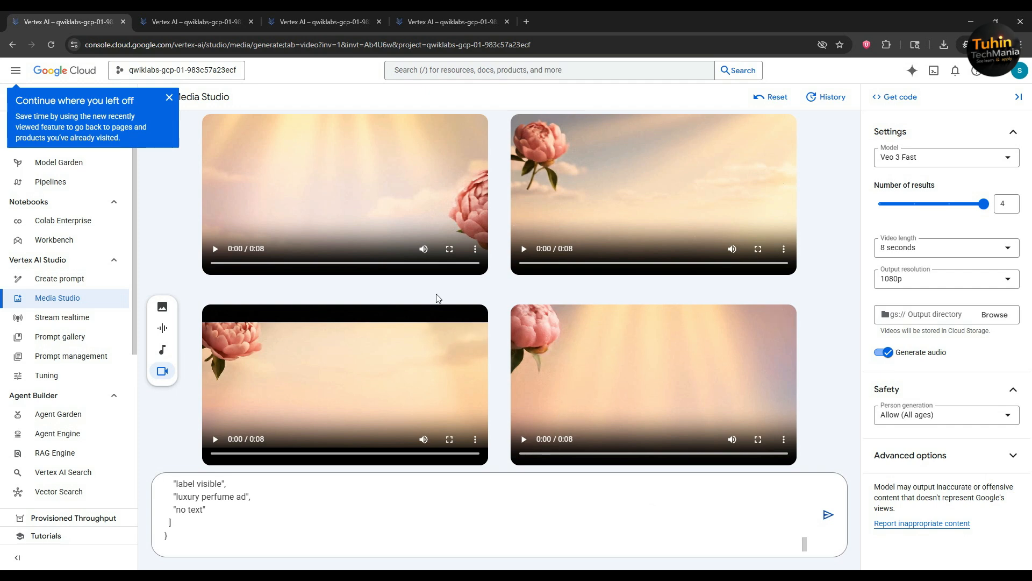
pyautogui.click(305, 197)
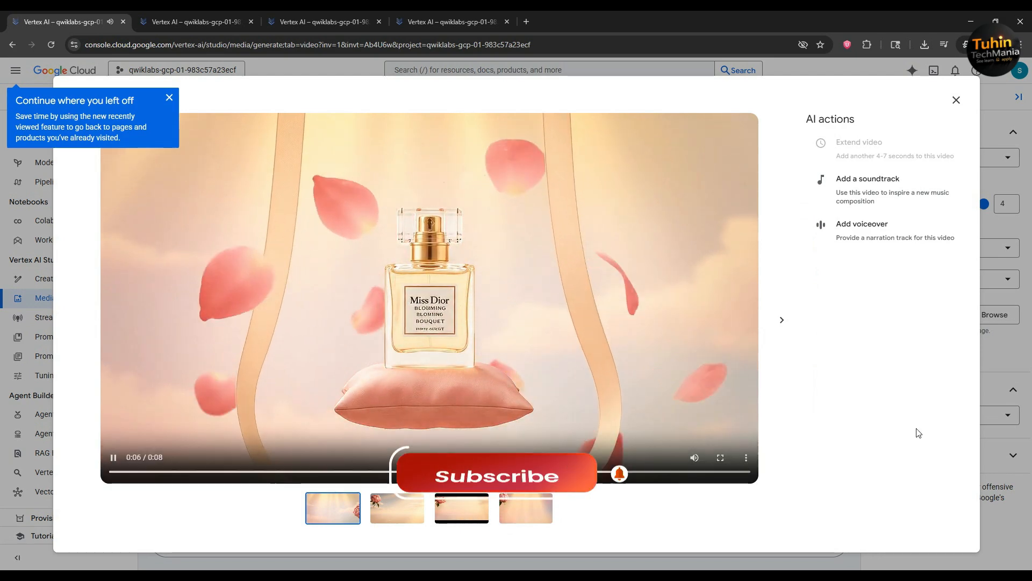
pyautogui.click(746, 457)
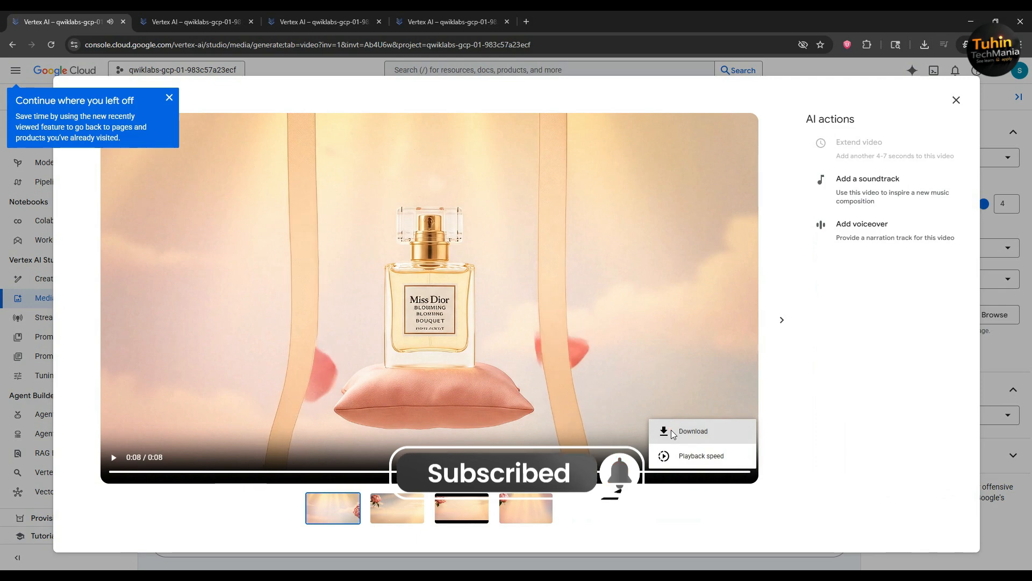
pyautogui.click(682, 321)
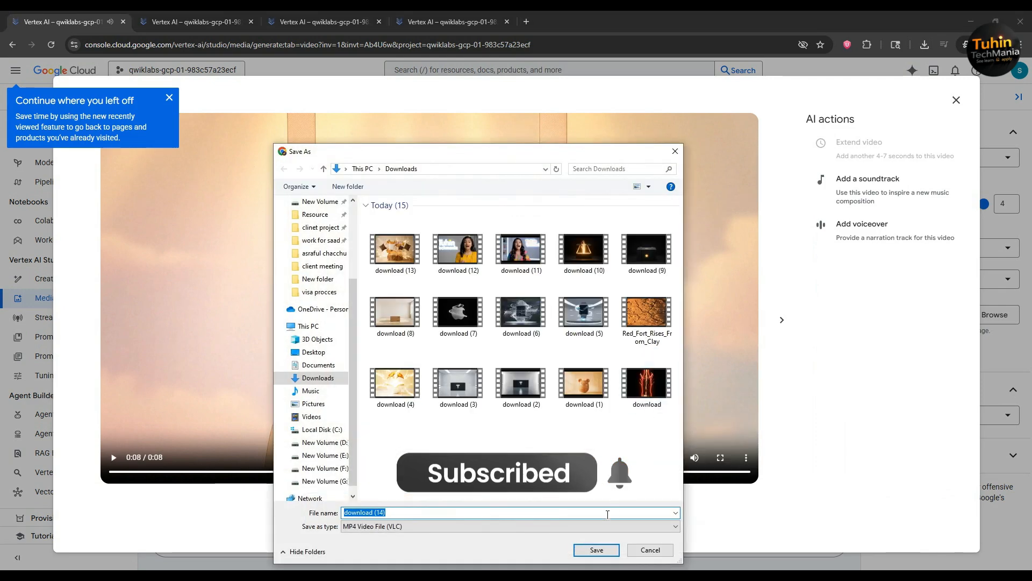
pyautogui.click(596, 549)
# - Play the second and third perfume videos and download the third as "download (15)"
pyautogui.click(782, 319)
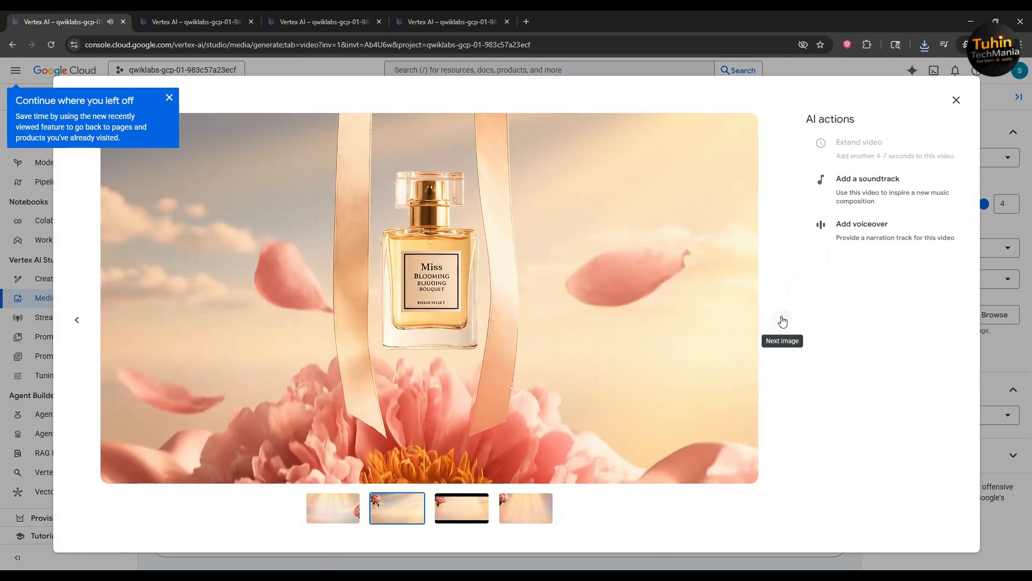
pyautogui.click(783, 321)
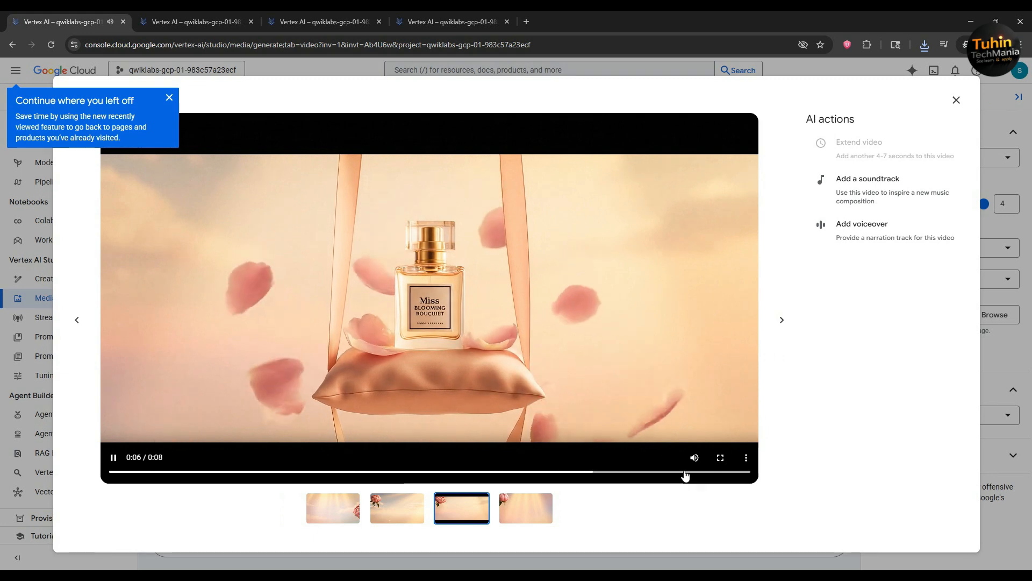
pyautogui.click(746, 457)
pyautogui.click(686, 427)
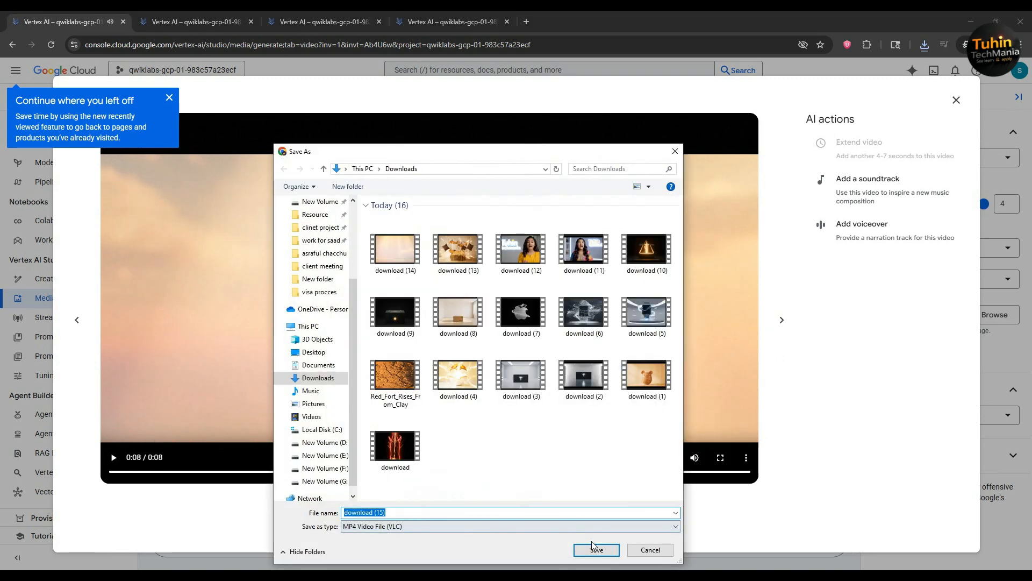
pyautogui.click(596, 549)
# - Play the fourth perfume video and download it as "download (16)"
pyautogui.click(782, 320)
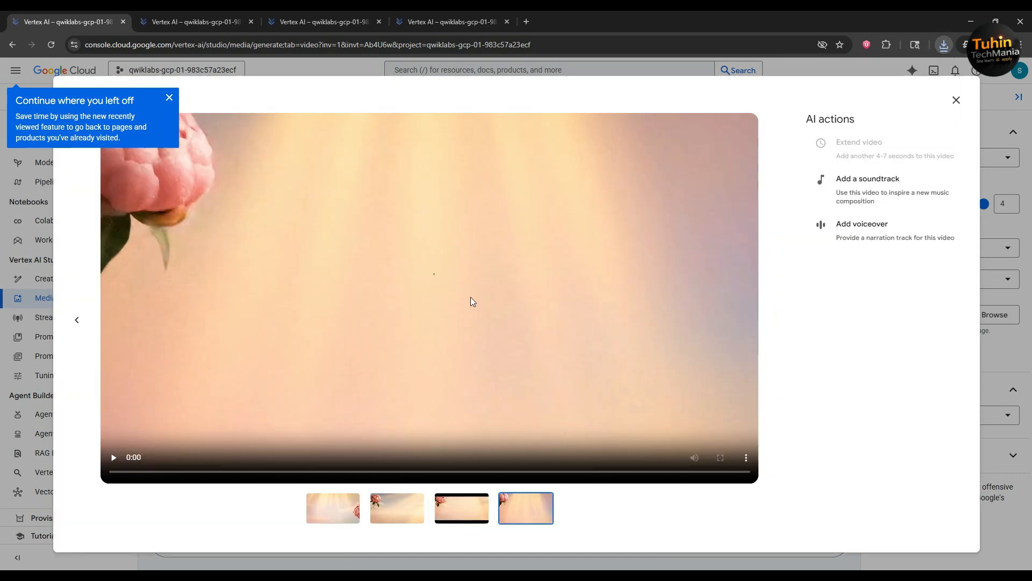
pyautogui.click(441, 284)
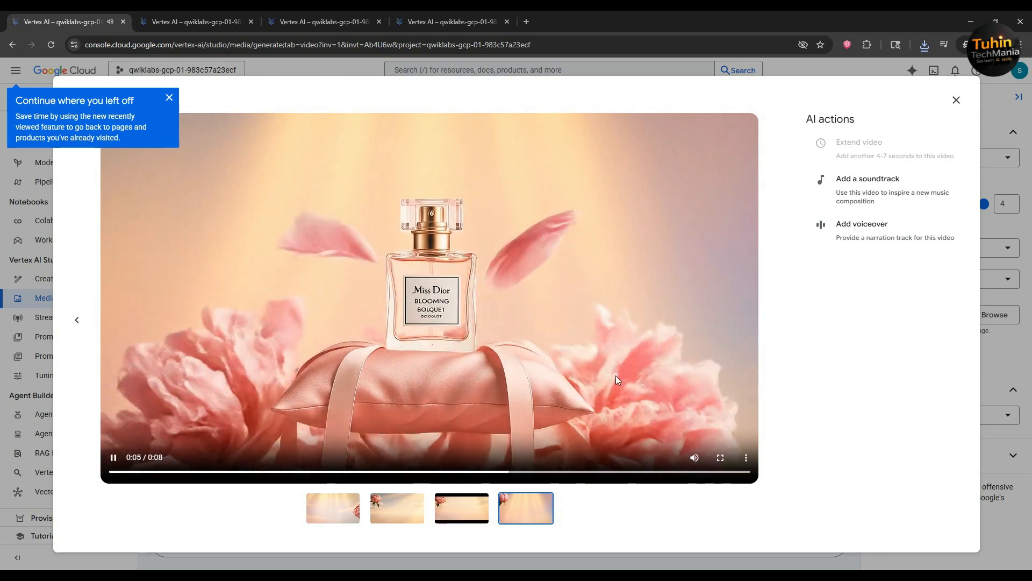
pyautogui.click(747, 457)
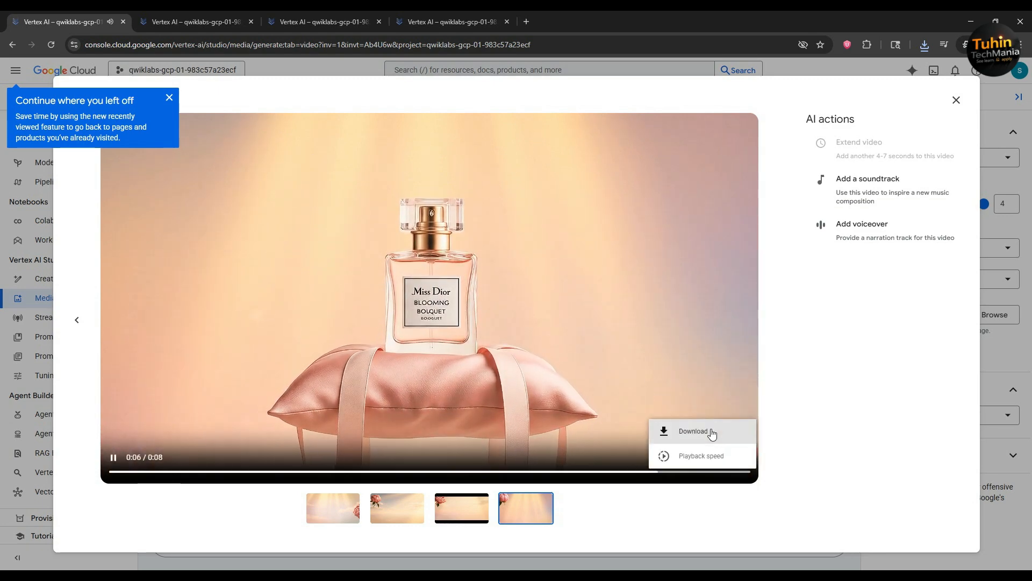
pyautogui.click(686, 426)
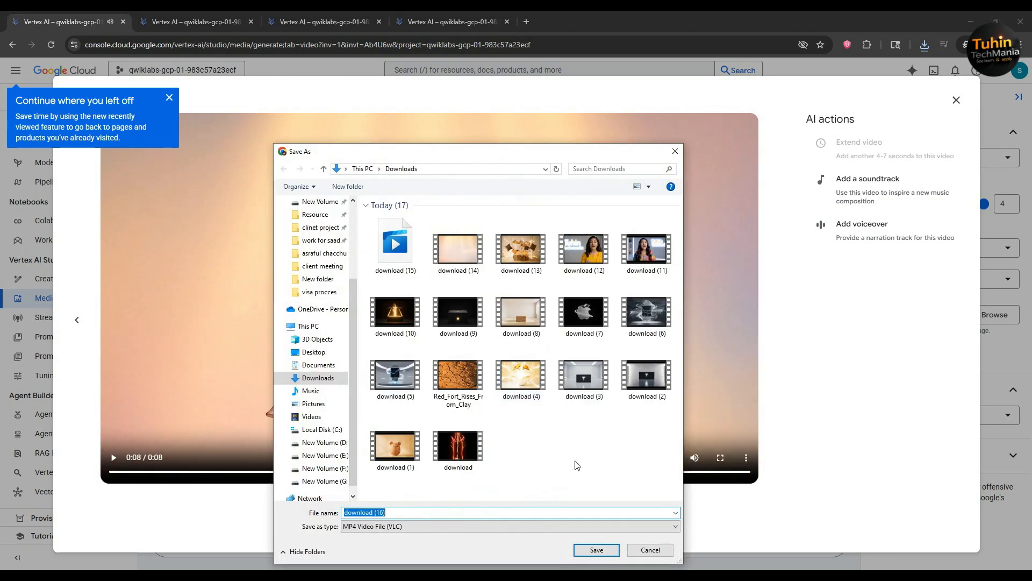
pyautogui.click(590, 550)
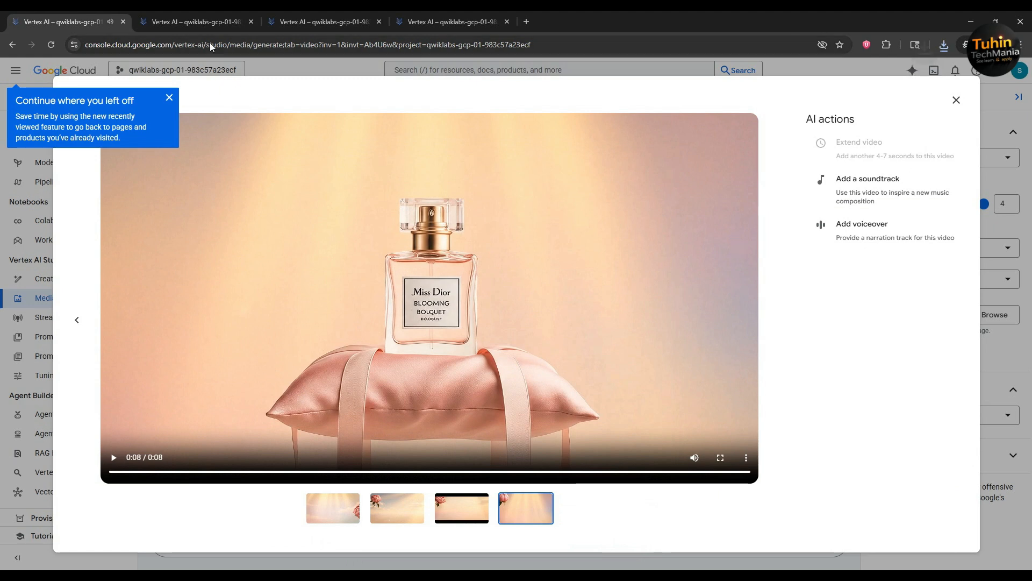
# - Check the other Media Studio pages, then end the running Prompt Design lab on its lab page and skip the satisfaction survey
pyautogui.click(337, 15)
pyautogui.click(439, 15)
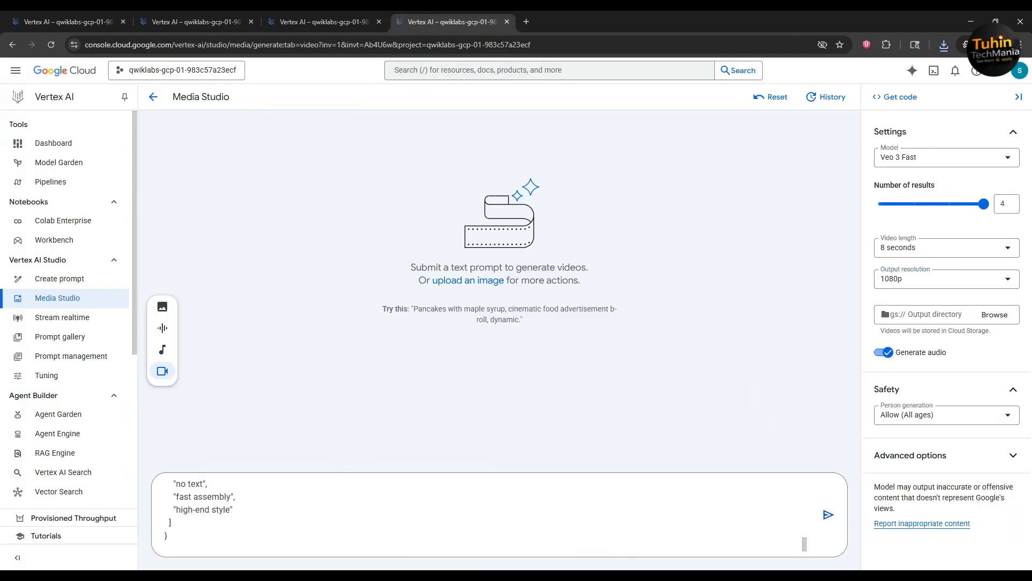
pyautogui.click(618, 576)
pyautogui.click(553, 534)
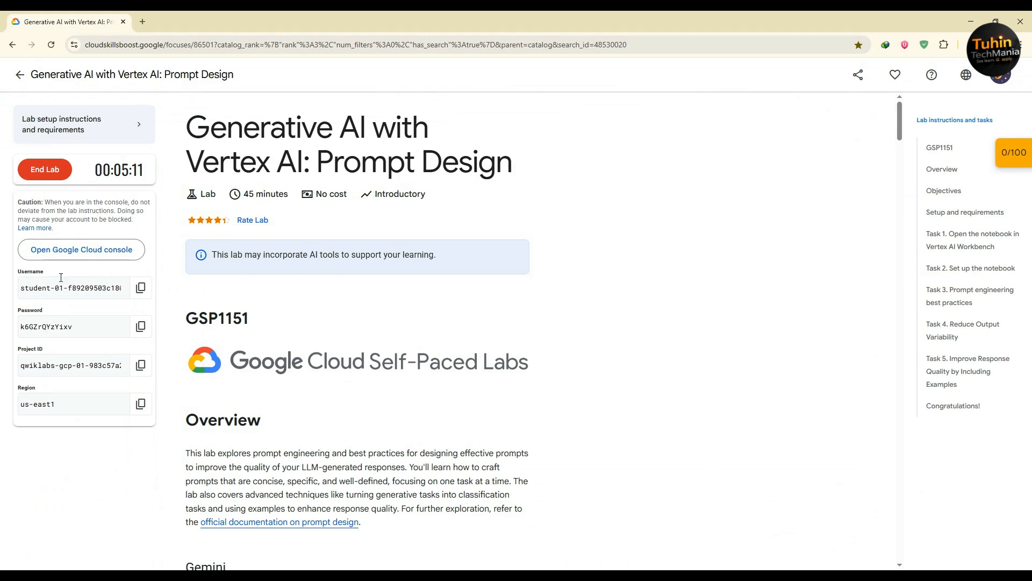
pyautogui.click(37, 170)
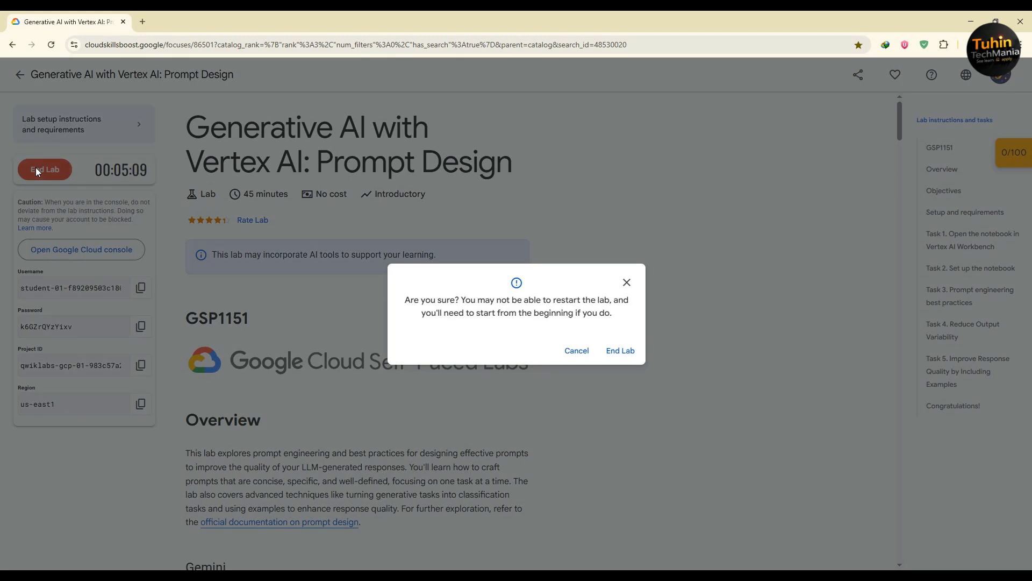
pyautogui.click(622, 351)
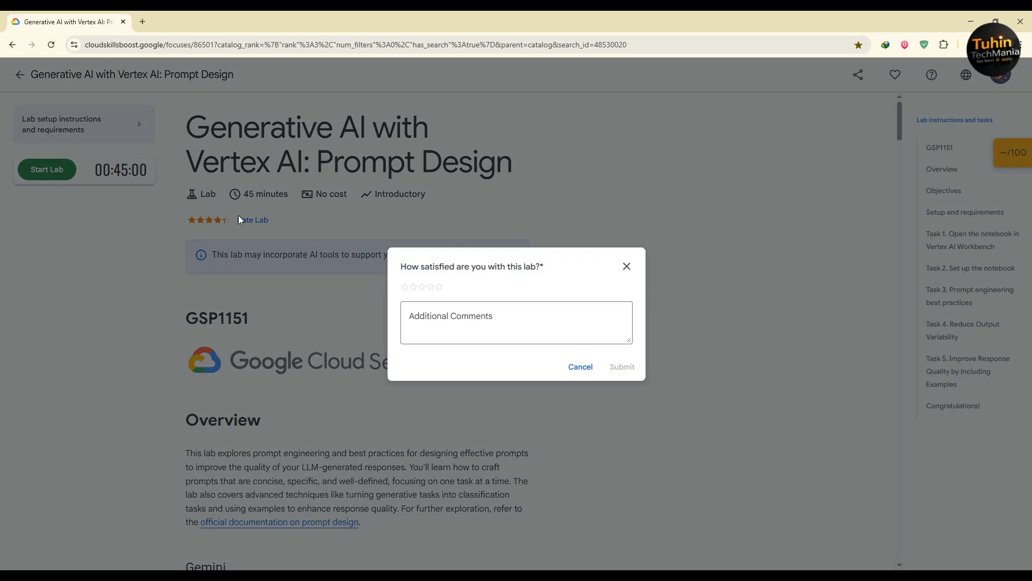
pyautogui.click(581, 366)
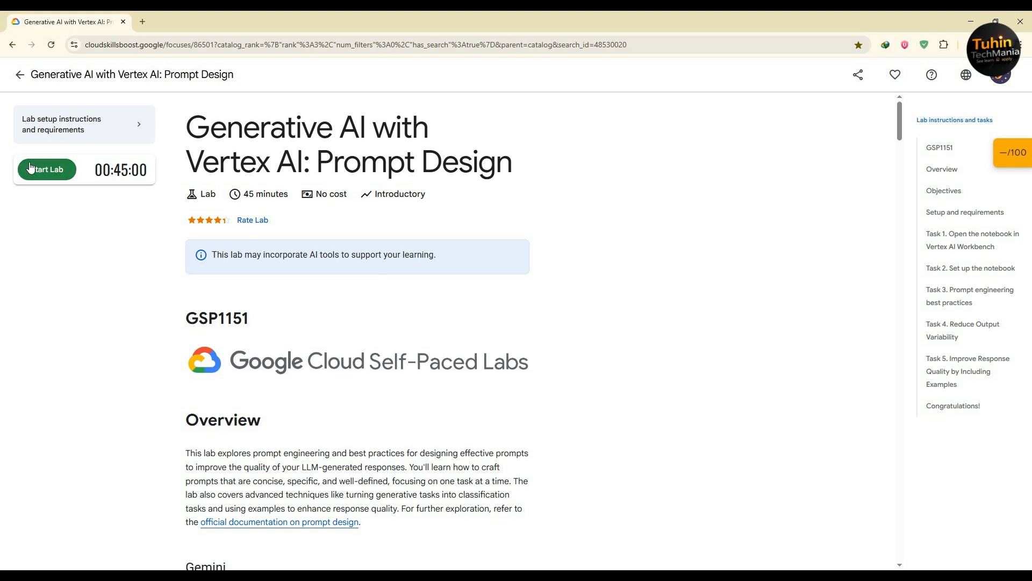
# - Start the Generative AI with Vertex AI: Prompt Design lab again and complete the bicycles image verification
pyautogui.click(59, 177)
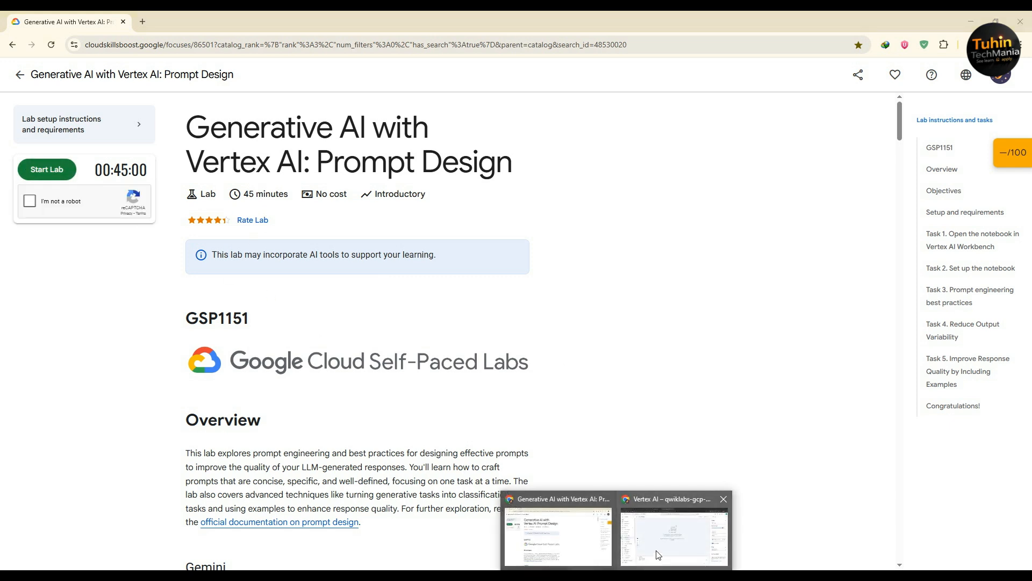
pyautogui.click(677, 534)
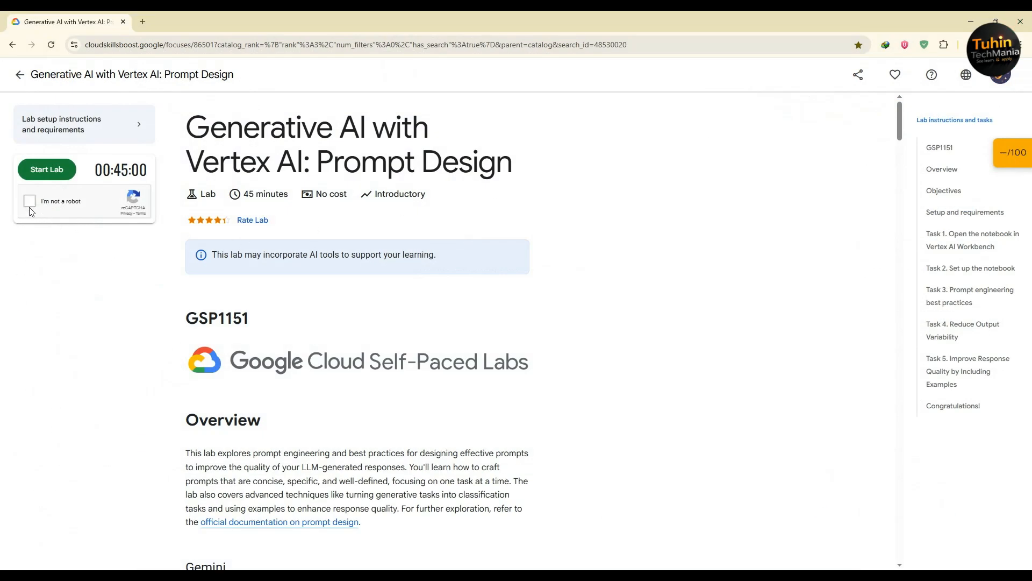
pyautogui.click(30, 206)
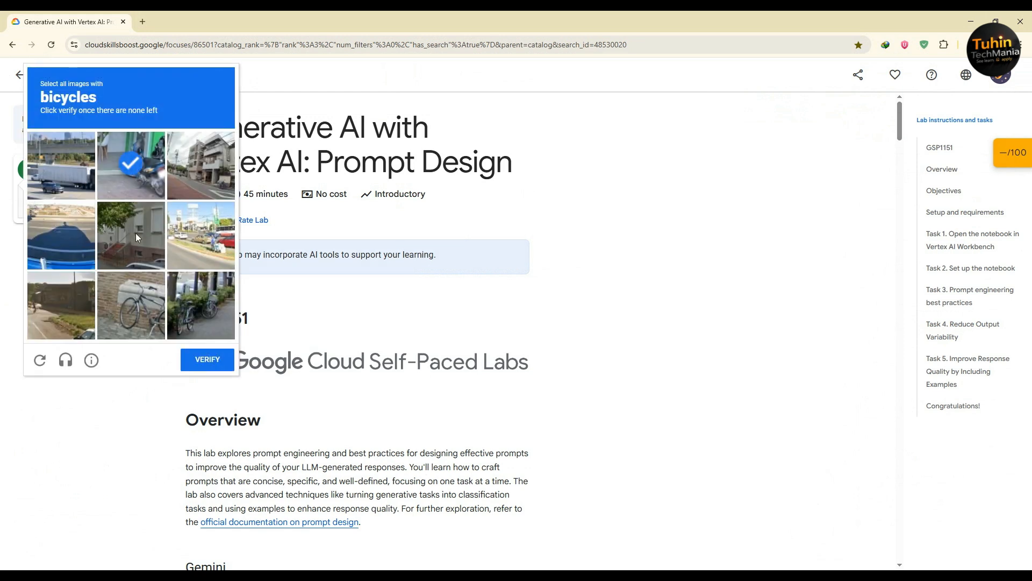
pyautogui.click(138, 301)
pyautogui.click(200, 304)
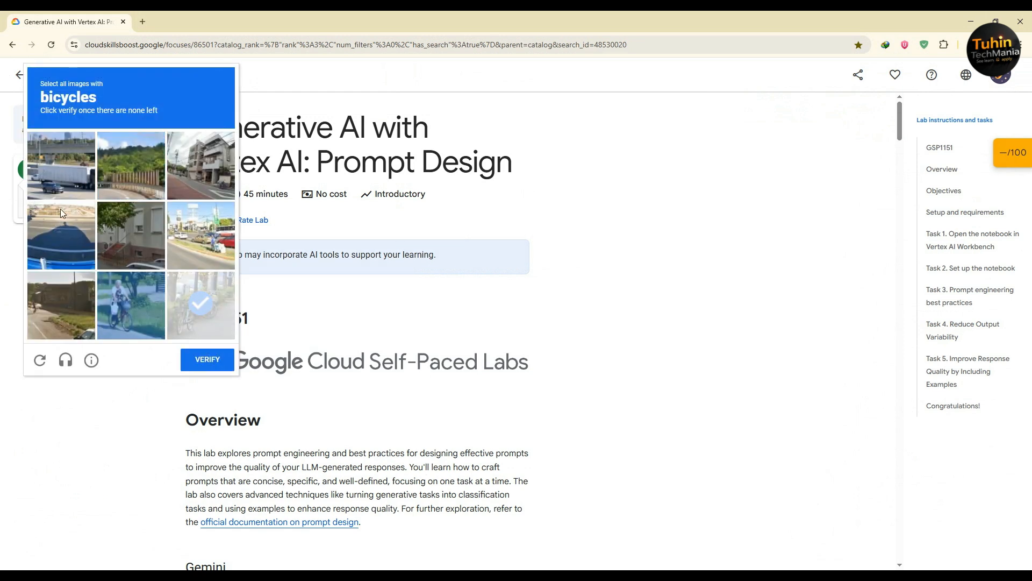
pyautogui.click(150, 313)
pyautogui.click(202, 315)
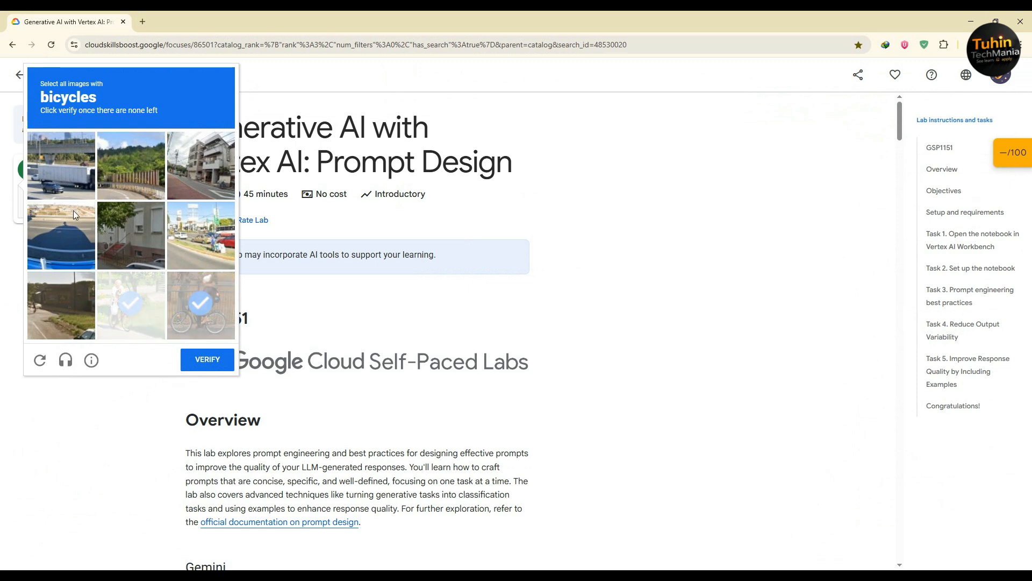
pyautogui.click(207, 360)
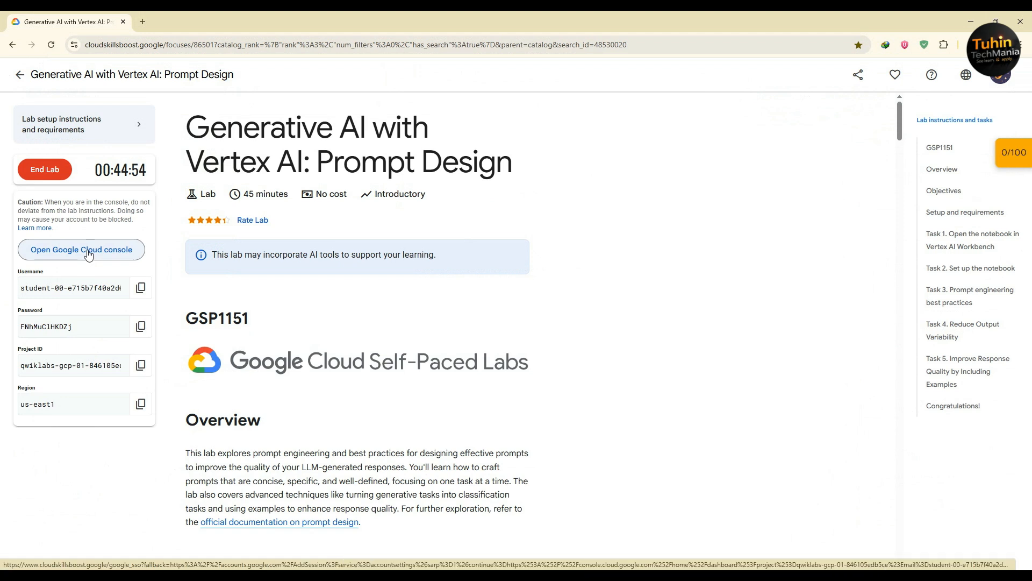
# - Open the new lab's Google Cloud console link in an incognito window
pyautogui.rightClick(89, 255)
pyautogui.click(156, 294)
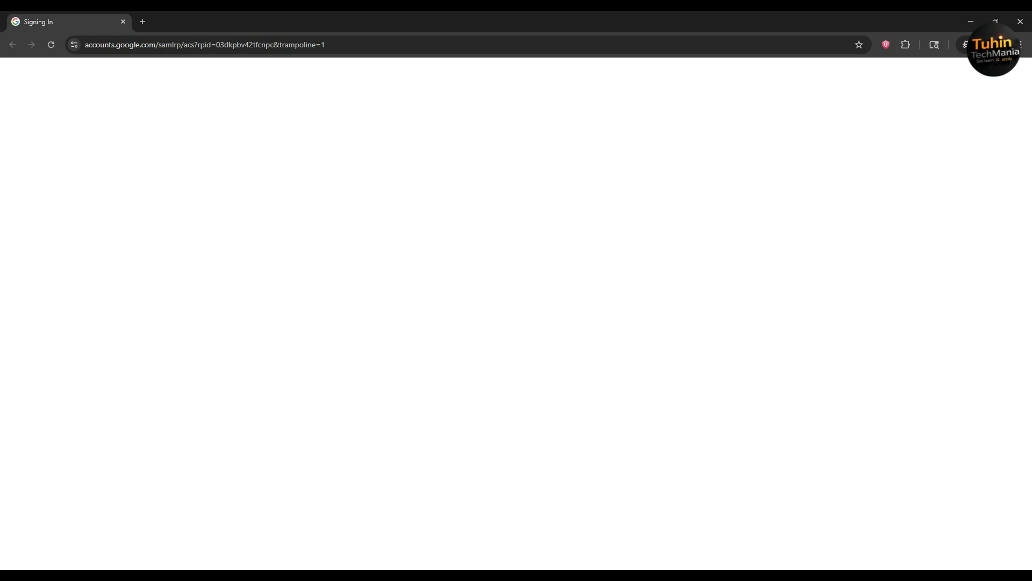
# - Try to sign in to the bookmarked Generative AI with Vertex AI lab from another Chrome profile
pyautogui.moveTo(565, 577)
pyautogui.click(590, 558)
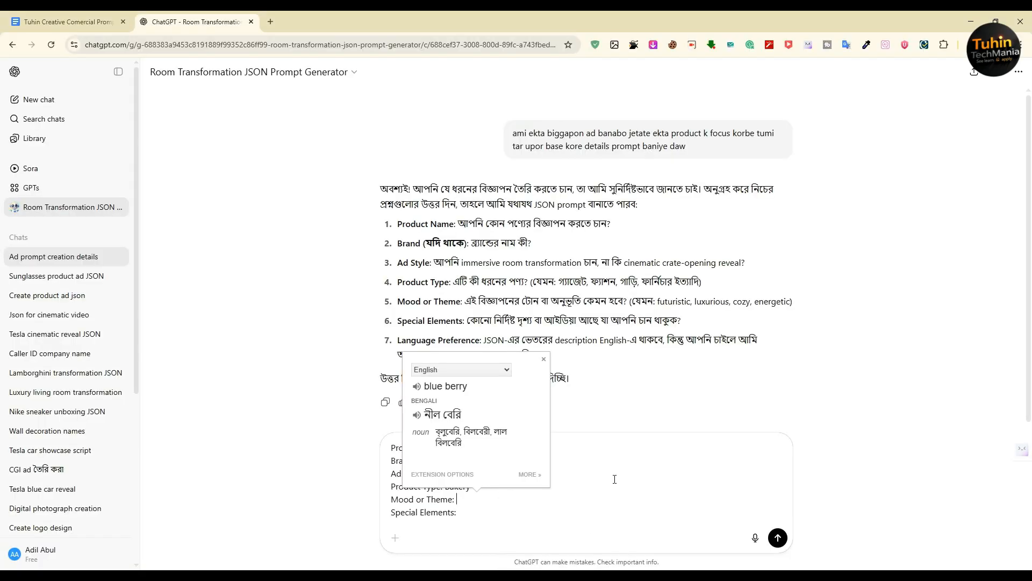
pyautogui.click(993, 45)
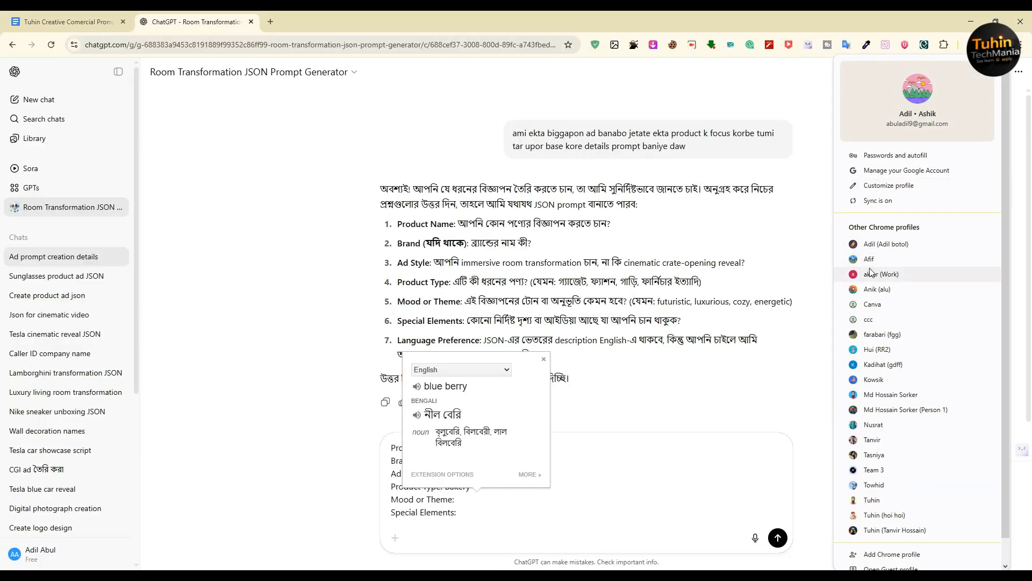
pyautogui.click(872, 289)
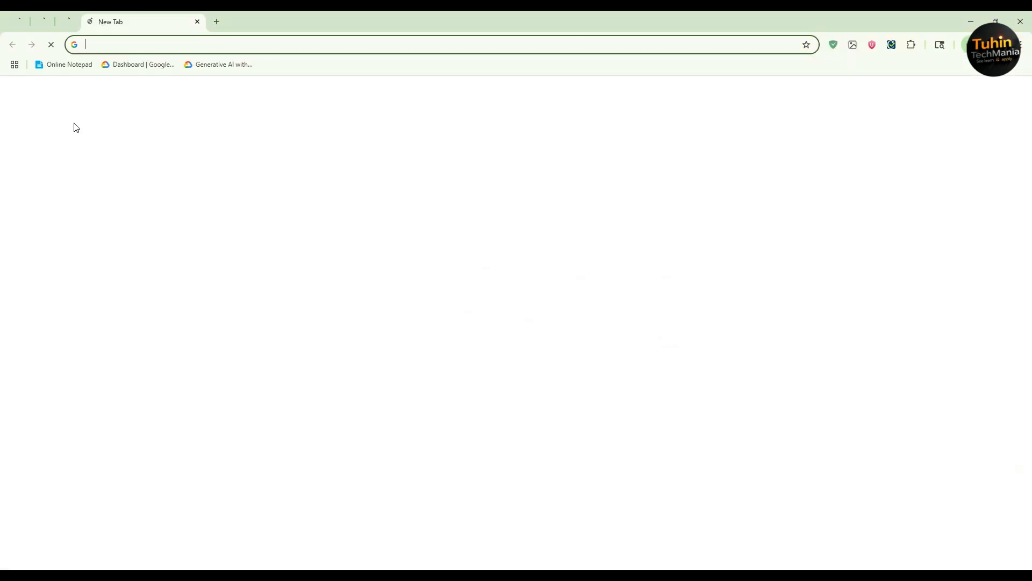
pyautogui.click(203, 67)
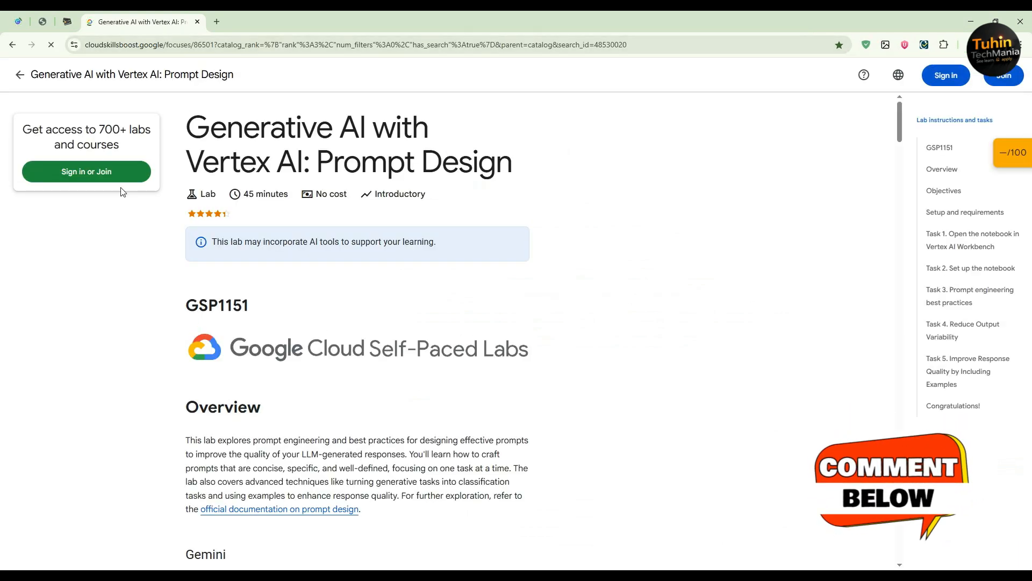
pyautogui.click(946, 75)
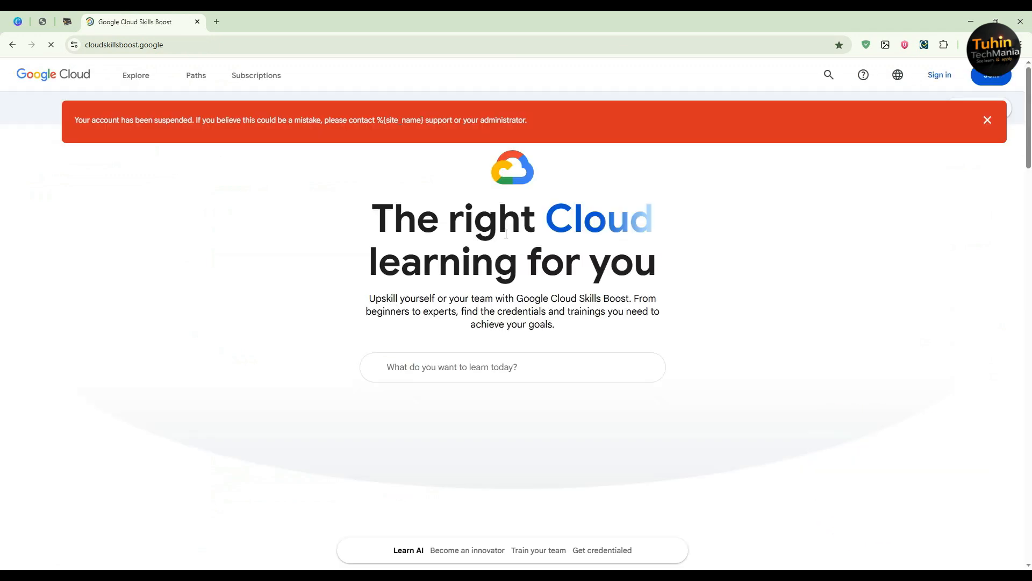
pyautogui.tripleClick(243, 119)
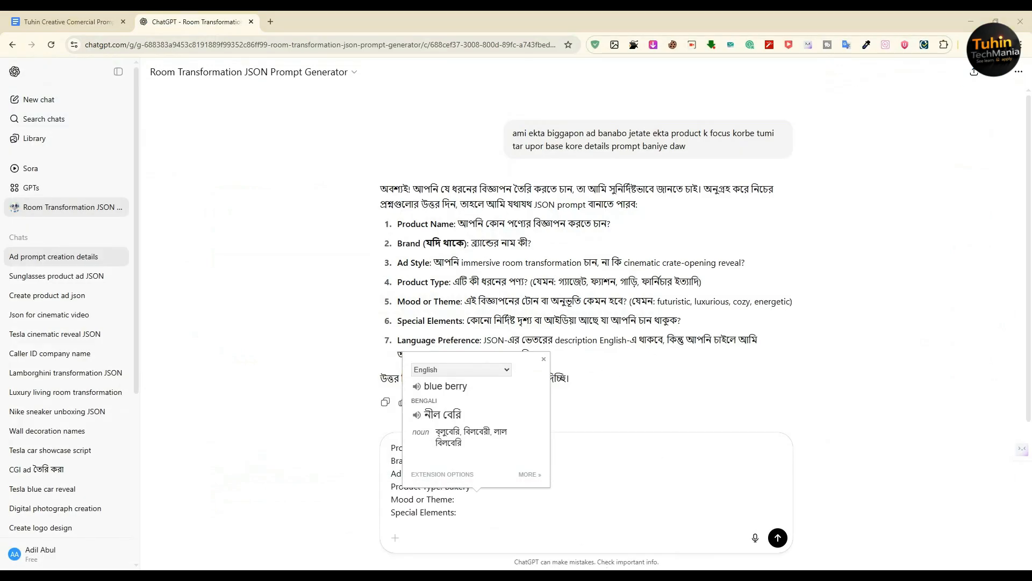
# - Return to the lab's Google sign-in window, acknowledge the new account notice and agree to the Google Cloud Platform Terms of Service
pyautogui.moveTo(639, 563)
pyautogui.click(672, 528)
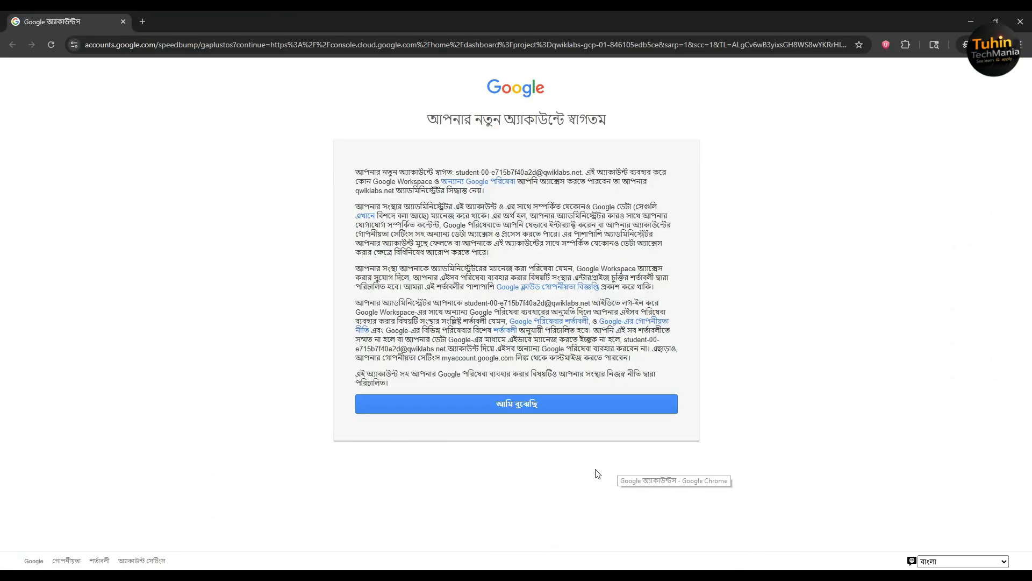
pyautogui.click(523, 404)
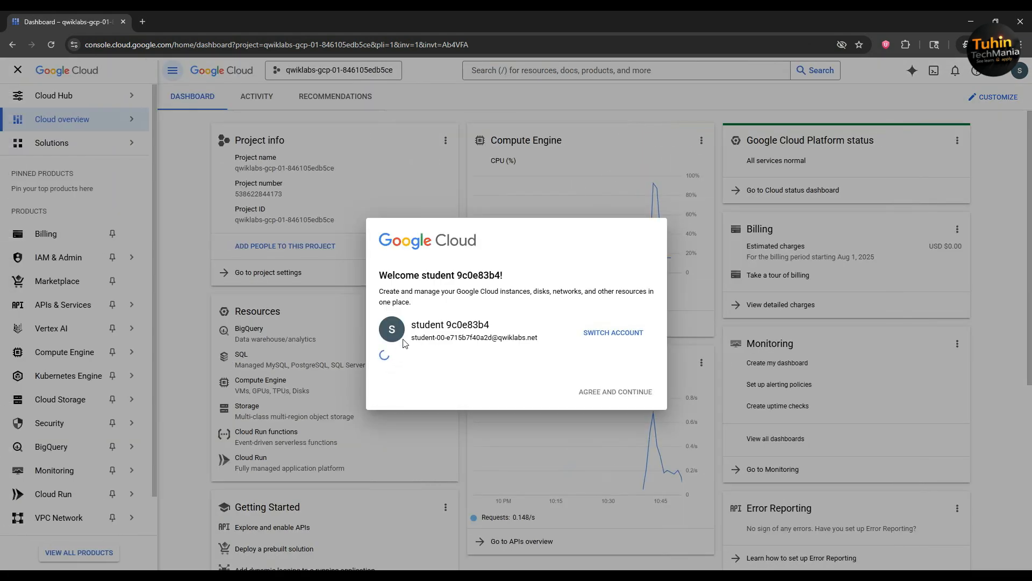
pyautogui.click(383, 356)
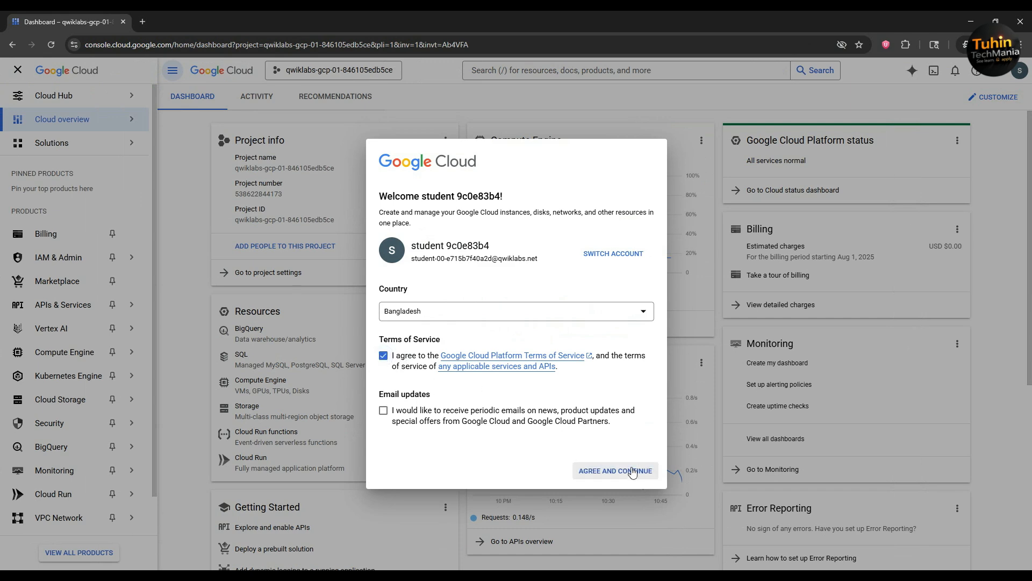
pyautogui.click(632, 476)
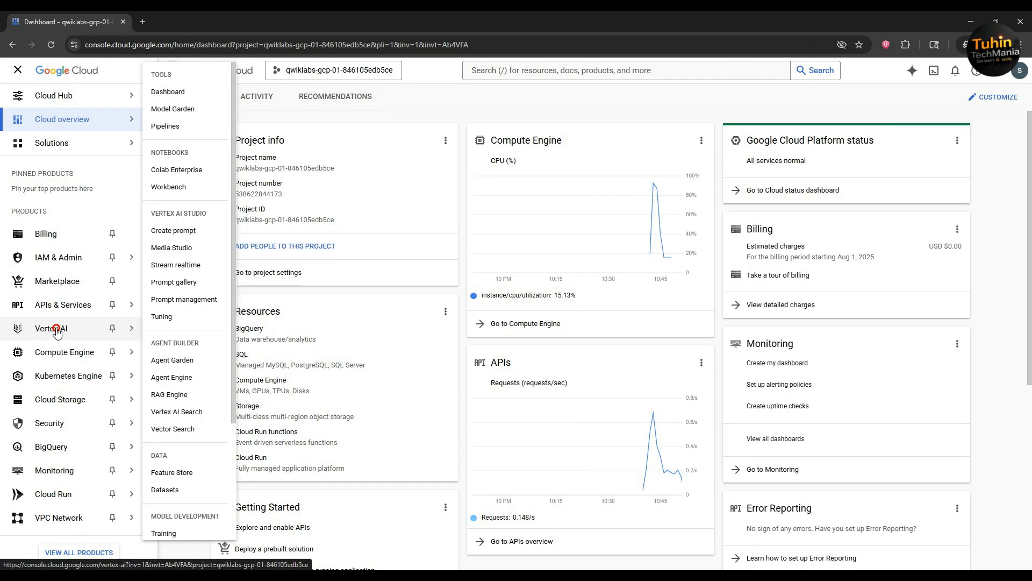
# - Open Vertex AI Media Studio in the new lab project and start a Veo video generation
pyautogui.click(57, 330)
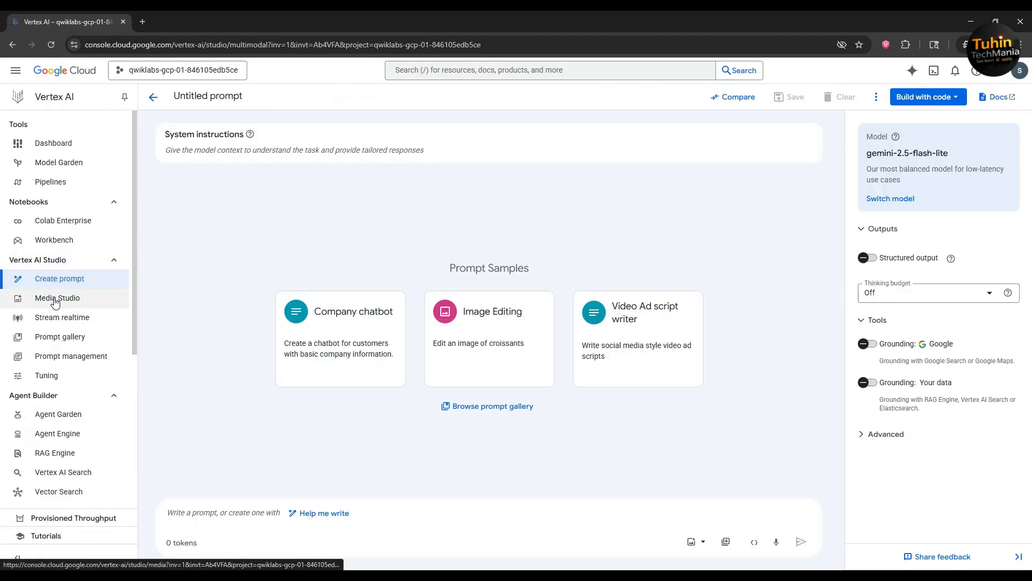
pyautogui.click(54, 298)
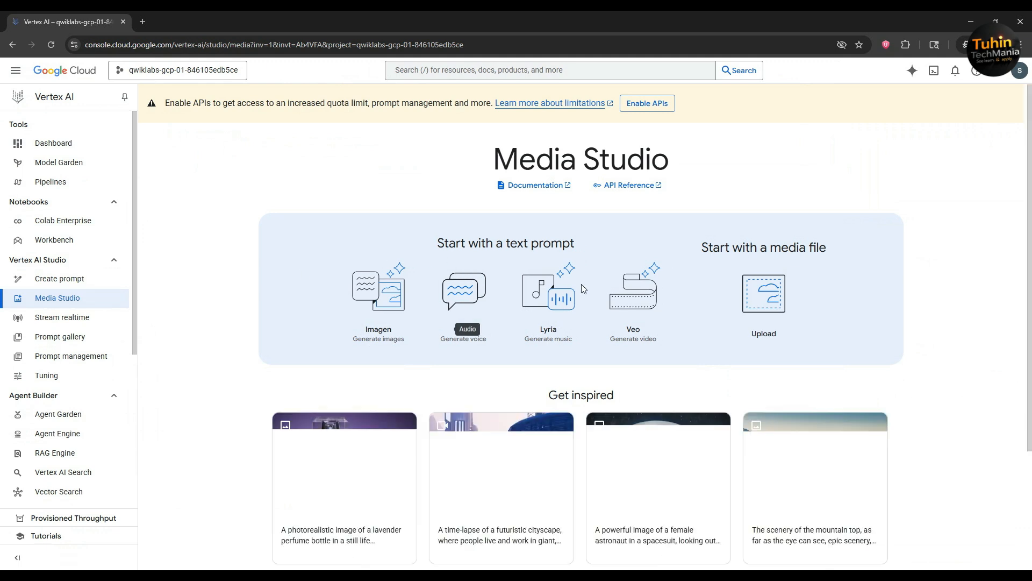
pyautogui.click(633, 300)
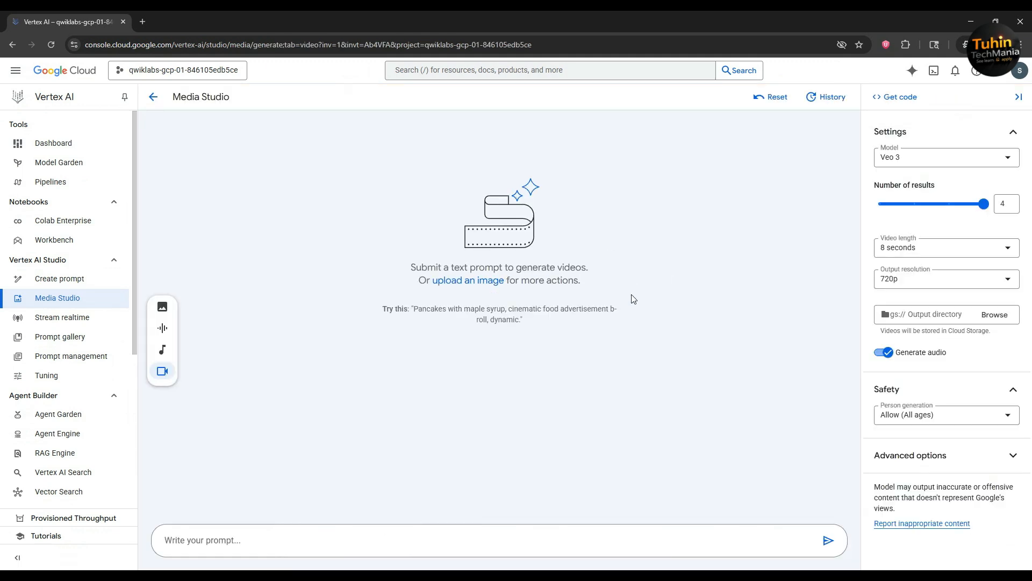
# - Set the video model to Veo 3 Fast and the output resolution to 1080p
pyautogui.click(942, 157)
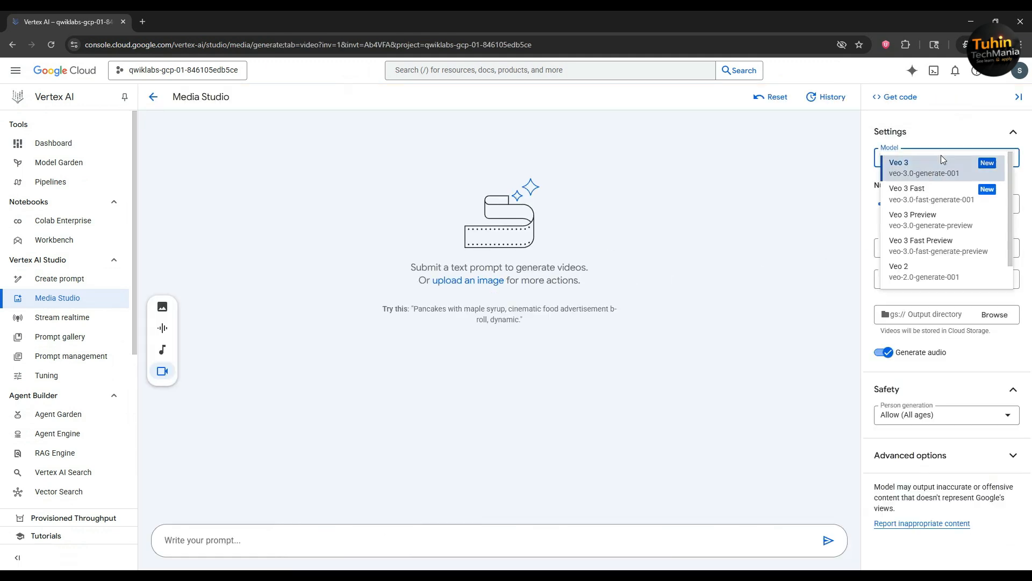
pyautogui.click(918, 201)
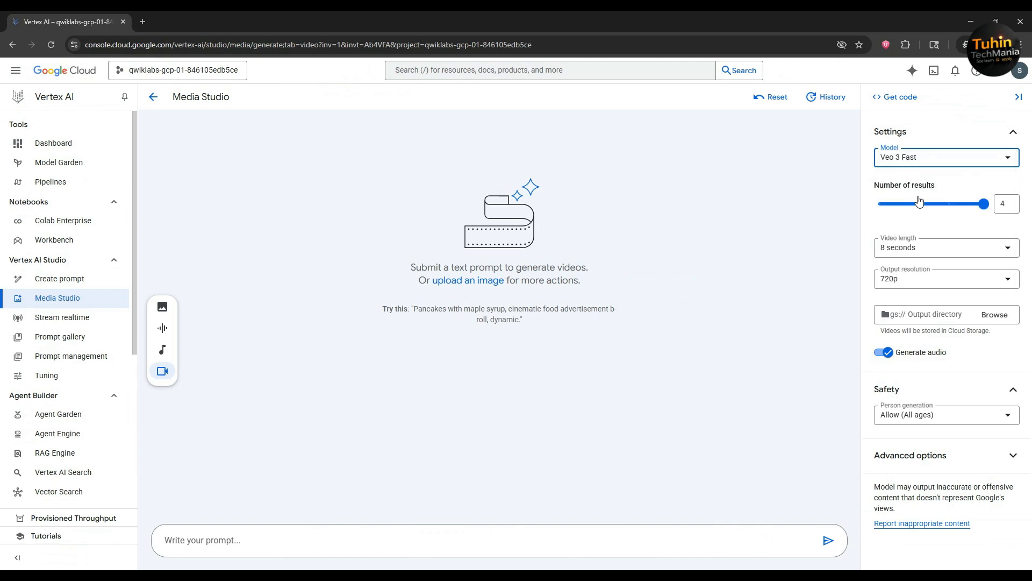
pyautogui.click(905, 279)
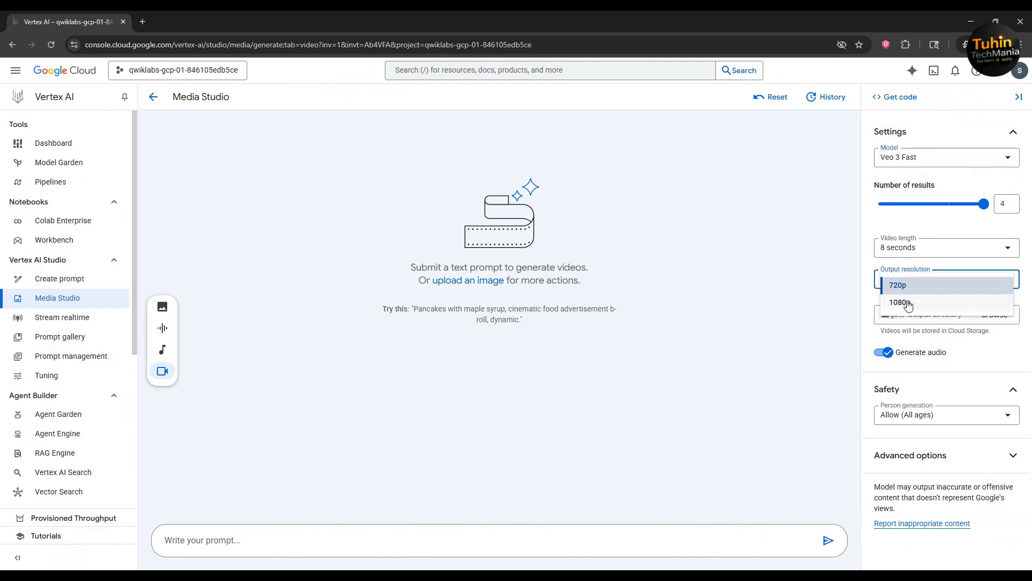
pyautogui.click(899, 302)
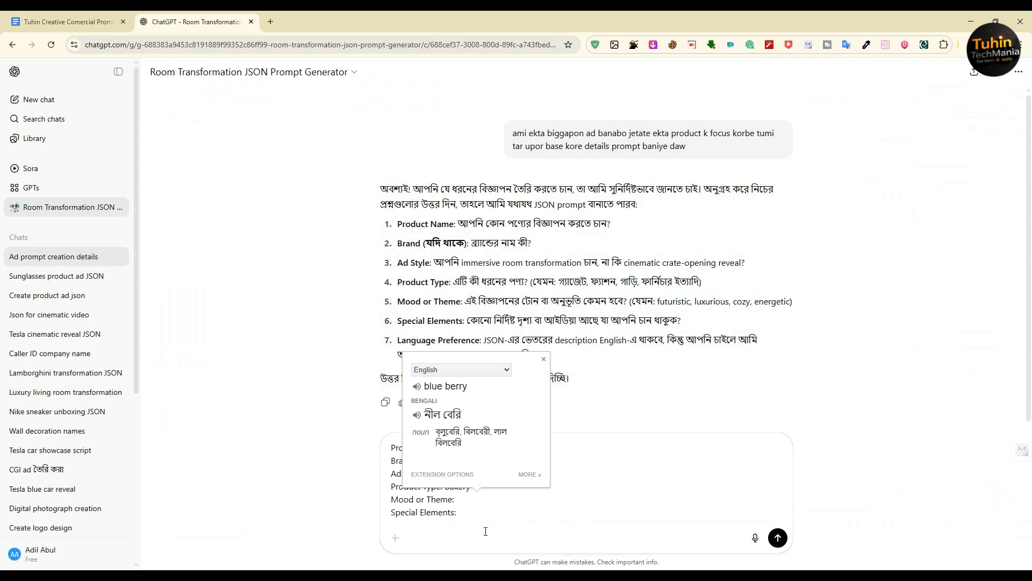
# - Switch to ChatGPT and fill in the Cake lab ad's Mood or Theme as "Navy blue", correcting the spelling
pyautogui.click(470, 504)
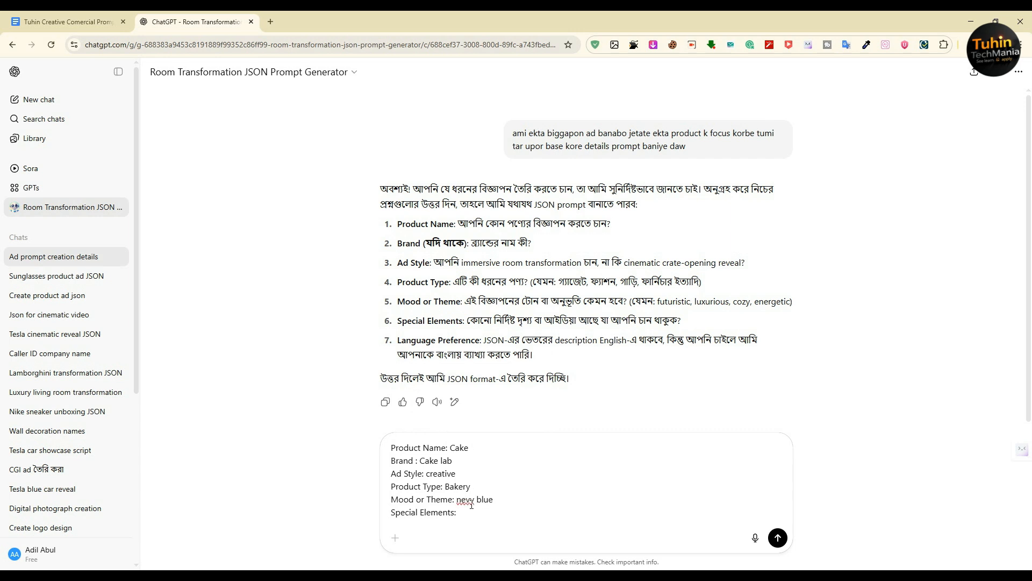
pyautogui.rightClick(466, 501)
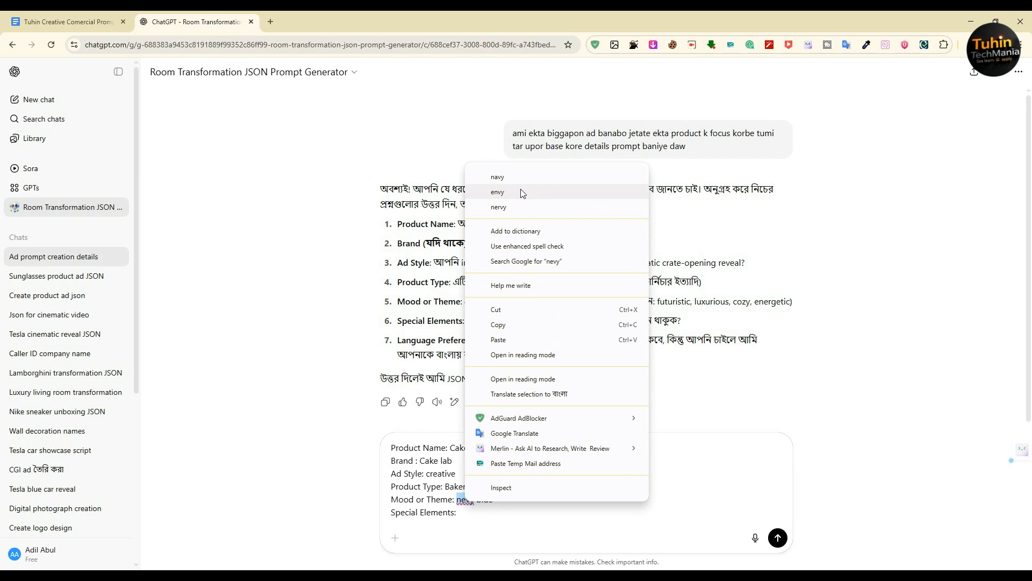
pyautogui.click(505, 177)
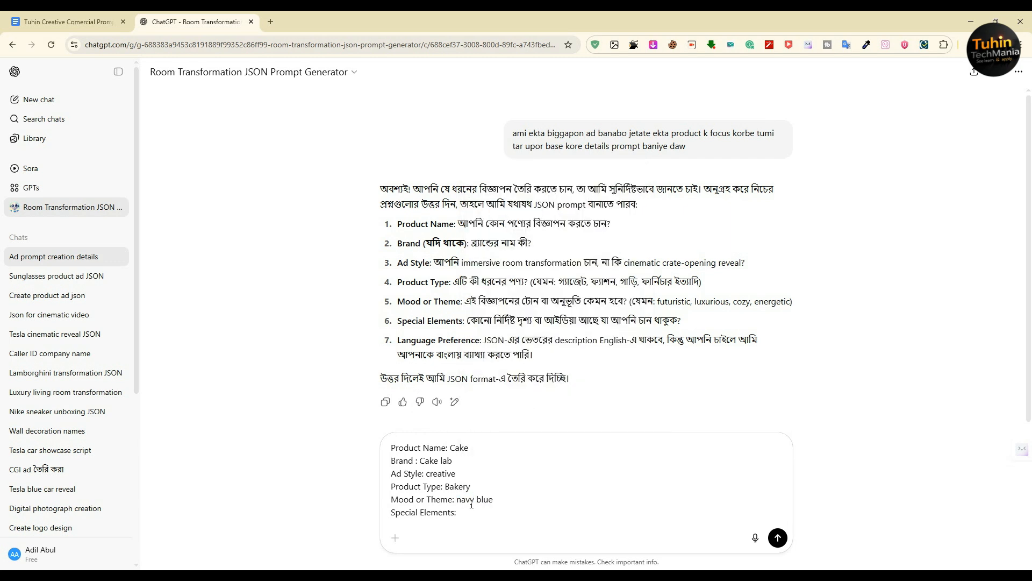
pyautogui.press('BackSpace')
pyautogui.write('N')
# - Enter "Chocklet" as the Special Elements and send the Cake lab product details to ChatGPT
pyautogui.rightClick(476, 512)
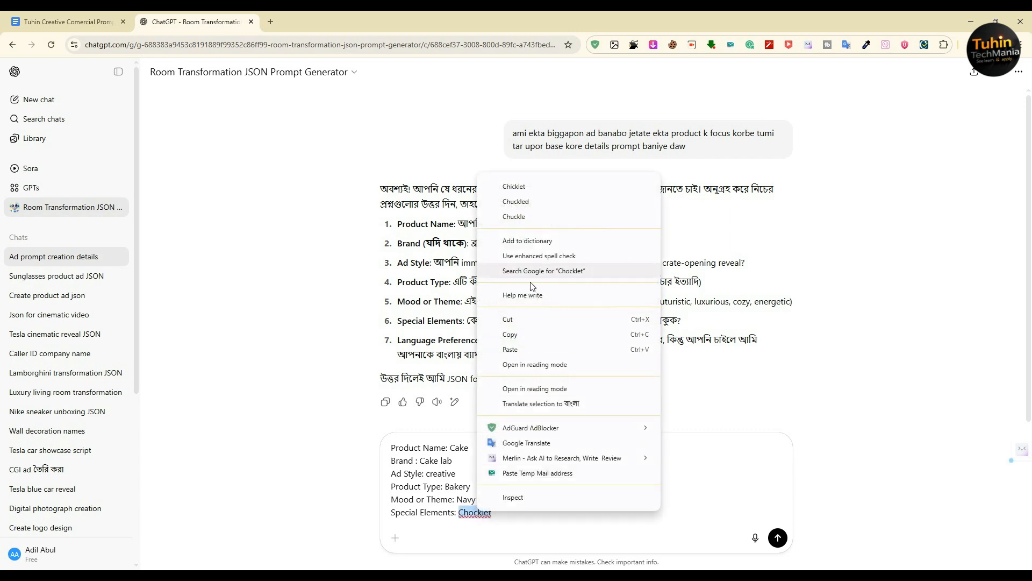
pyautogui.click(471, 518)
pyautogui.click(469, 511)
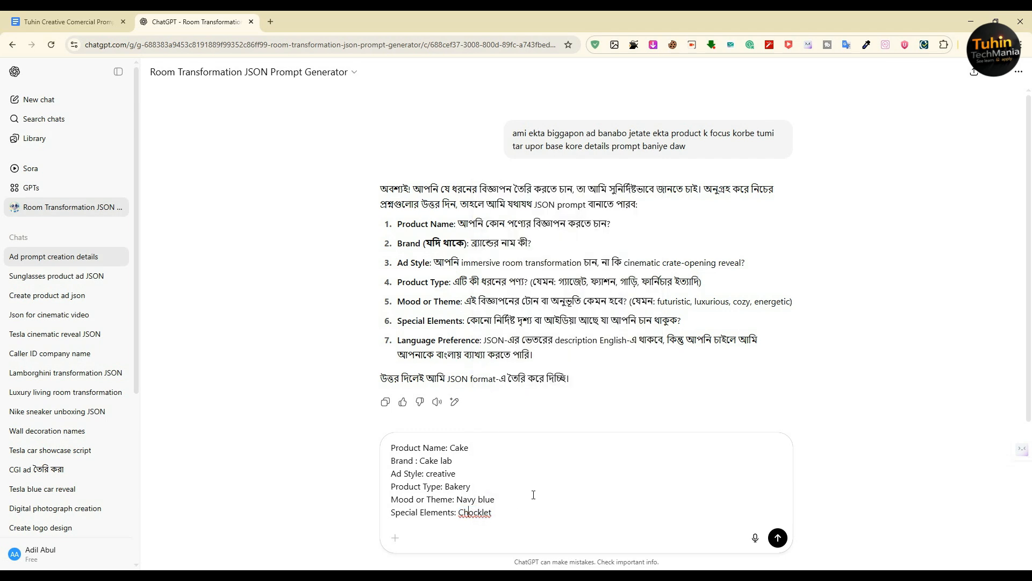
pyautogui.click(784, 541)
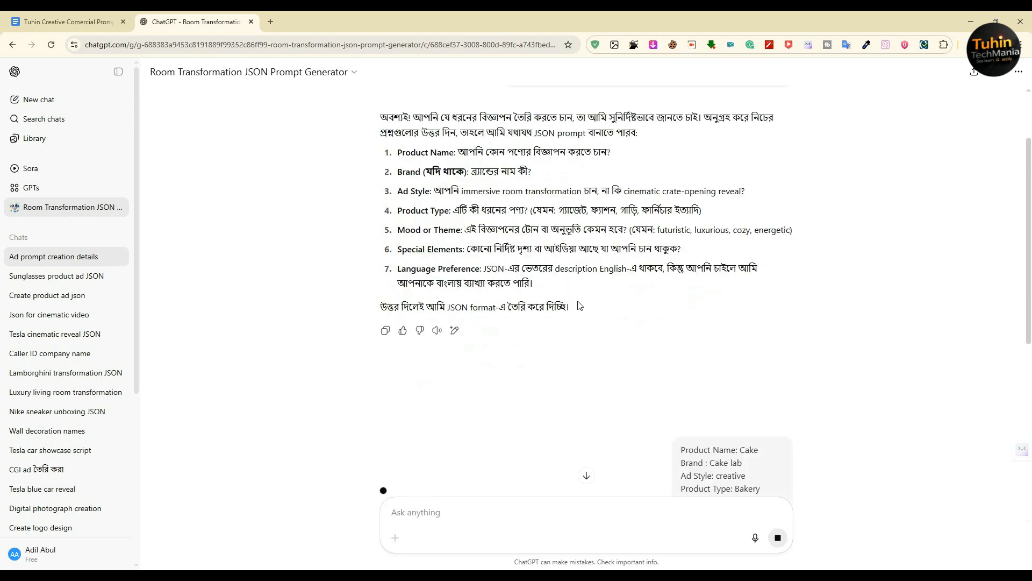
# - Switch to WhatsApp and copy the NICU mother prayer prompt from the newest message in the Creative Conversation group
pyautogui.click(274, 573)
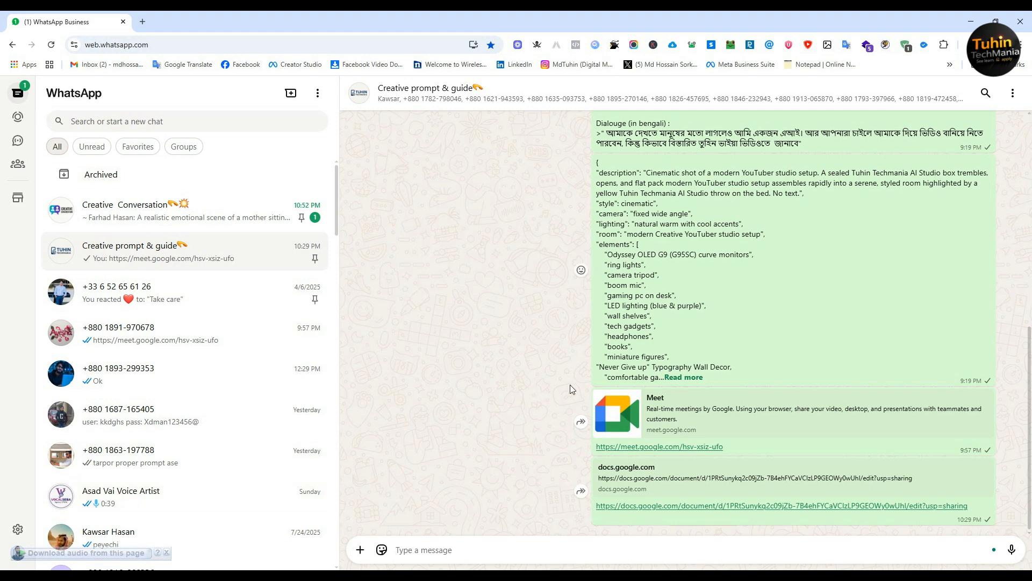
pyautogui.click(188, 211)
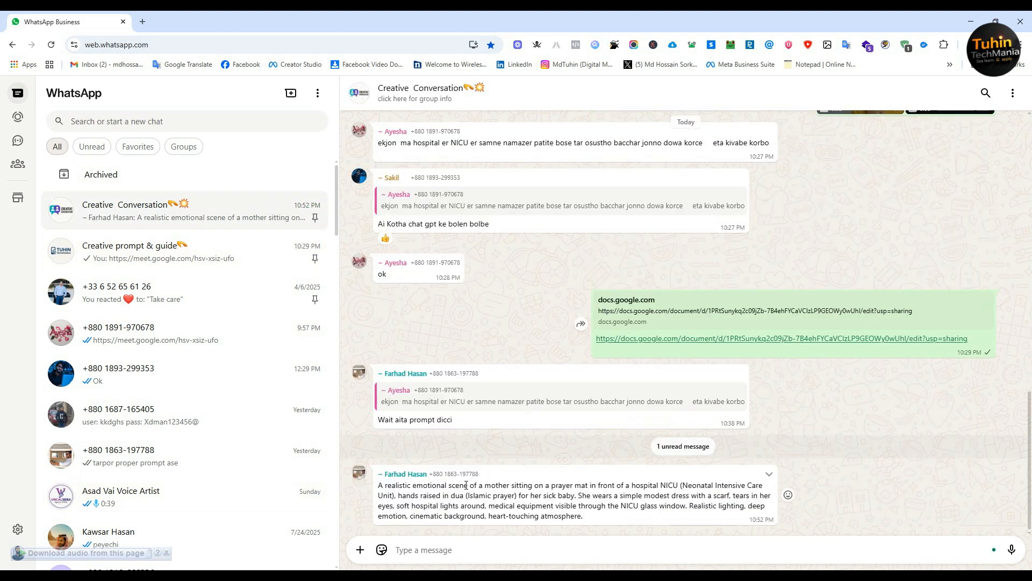
pyautogui.moveTo(585, 517); pyautogui.dragTo(390, 487)
pyautogui.rightClick(390, 487)
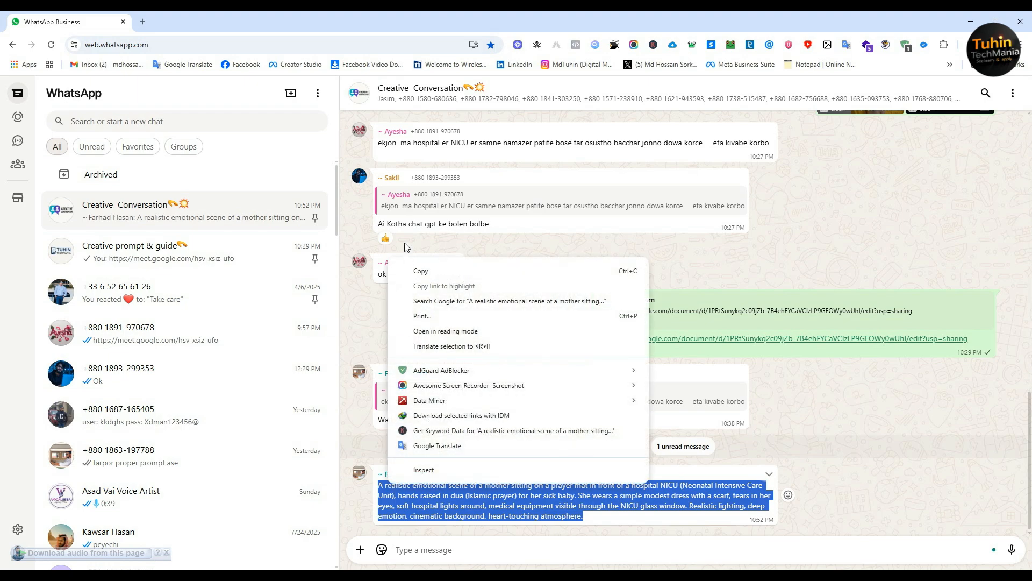
pyautogui.click(417, 271)
# - Return to Media Studio, duplicate its browser tab three times and reselect Veo 3 Fast as the original tab's model
pyautogui.click(617, 578)
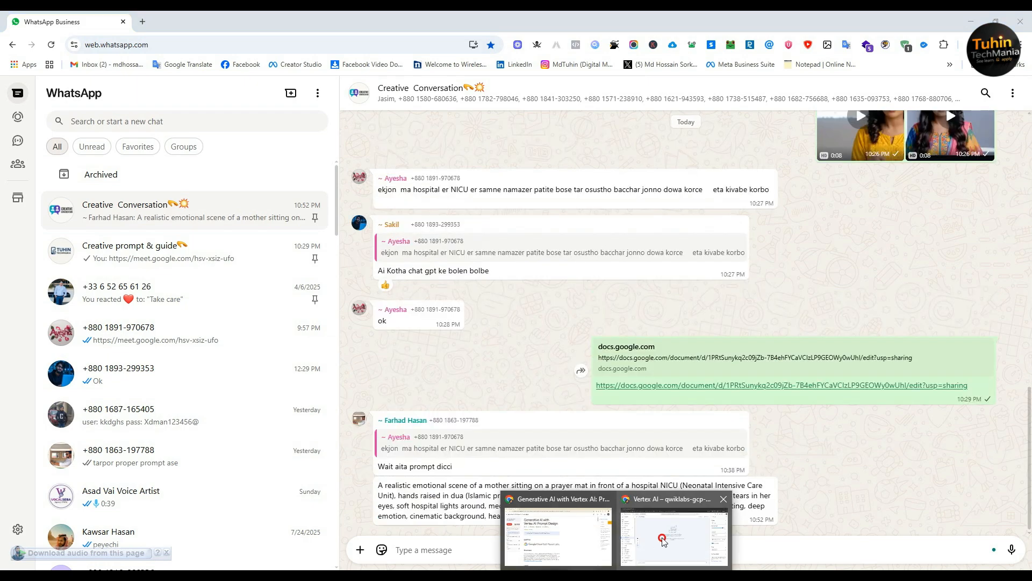
pyautogui.click(661, 535)
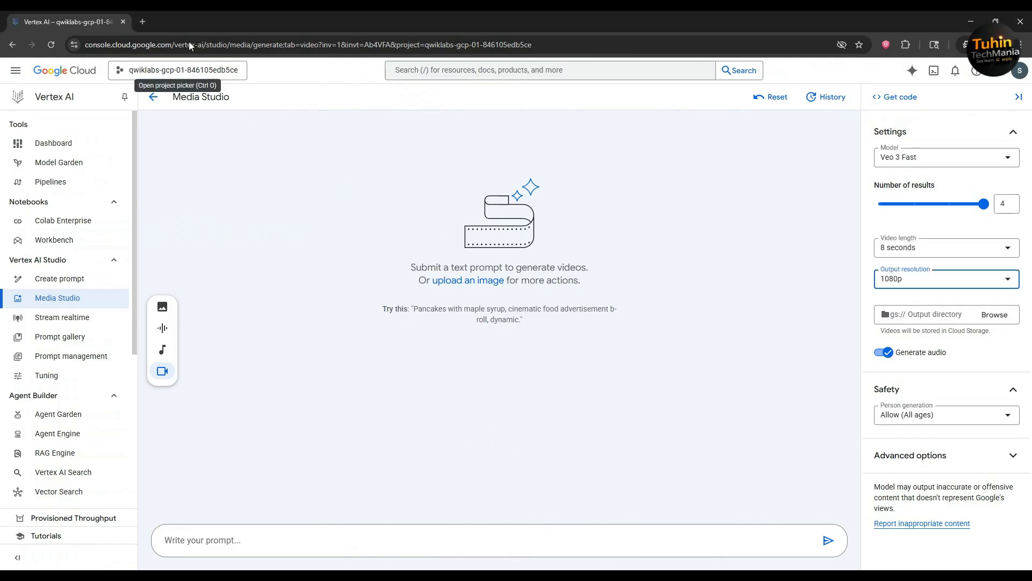
pyautogui.rightClick(107, 22)
pyautogui.click(168, 117)
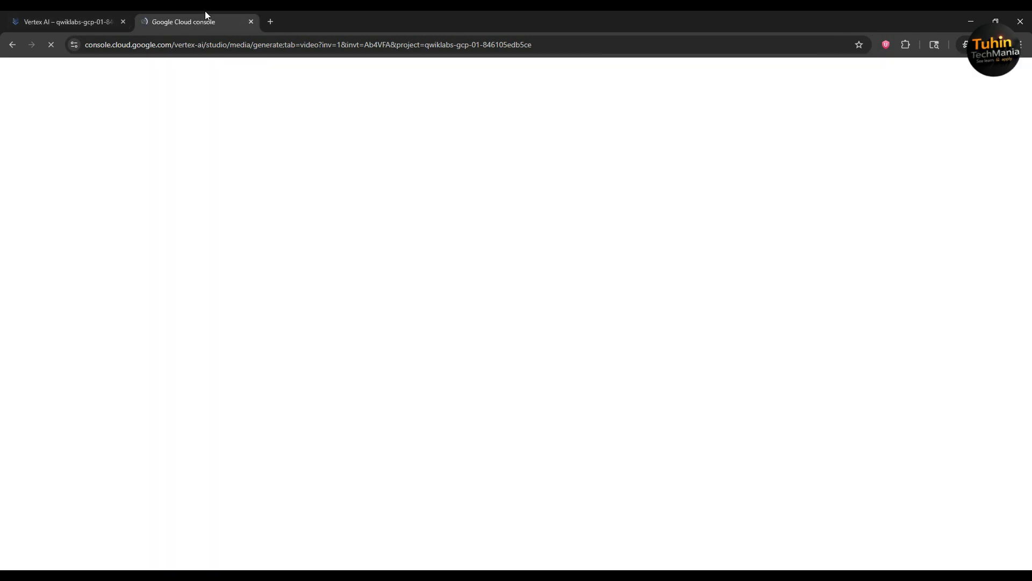
pyautogui.rightClick(206, 18)
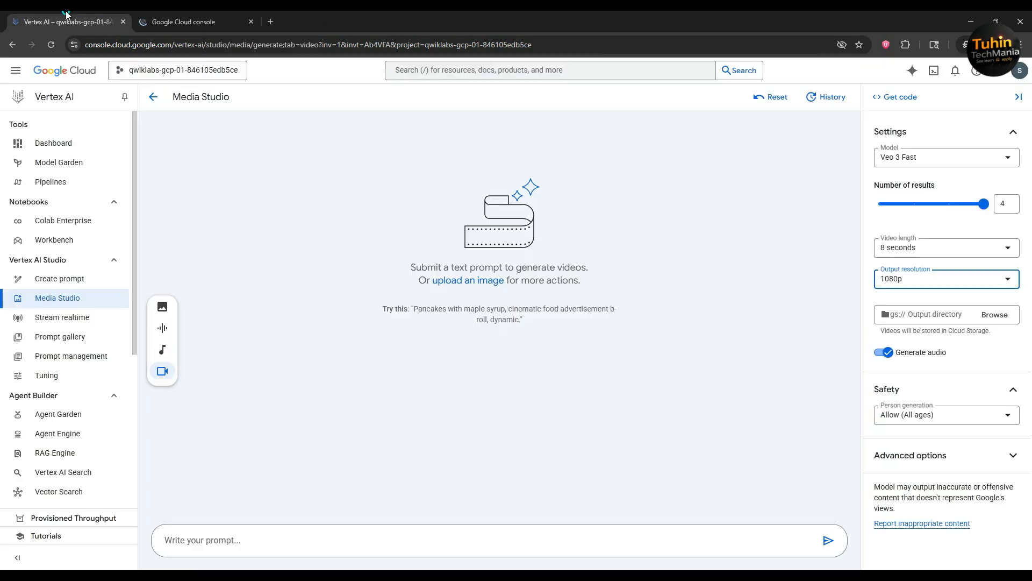
pyautogui.rightClick(67, 19)
pyautogui.click(94, 110)
pyautogui.rightClick(75, 17)
pyautogui.click(117, 112)
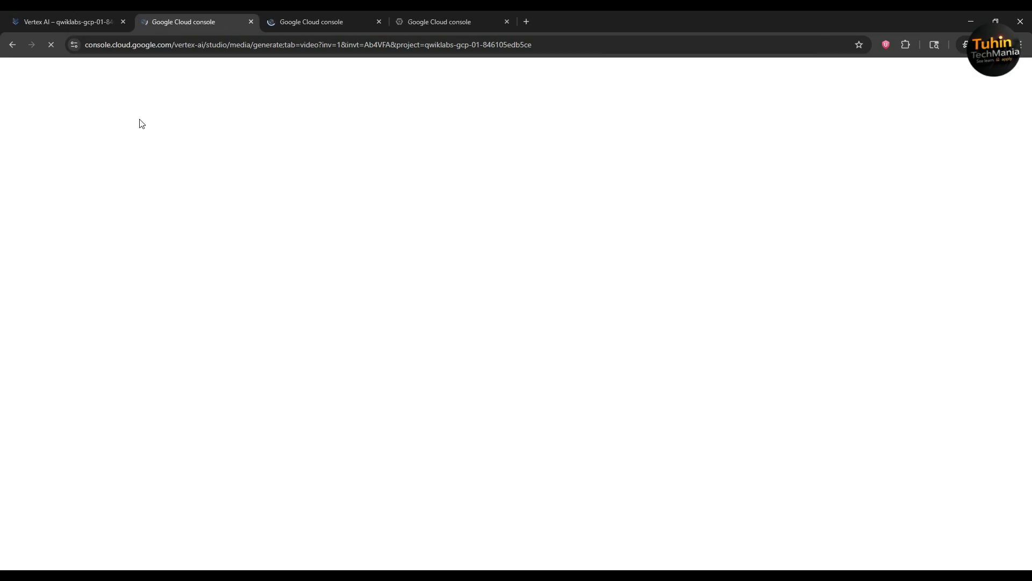
pyautogui.click(74, 16)
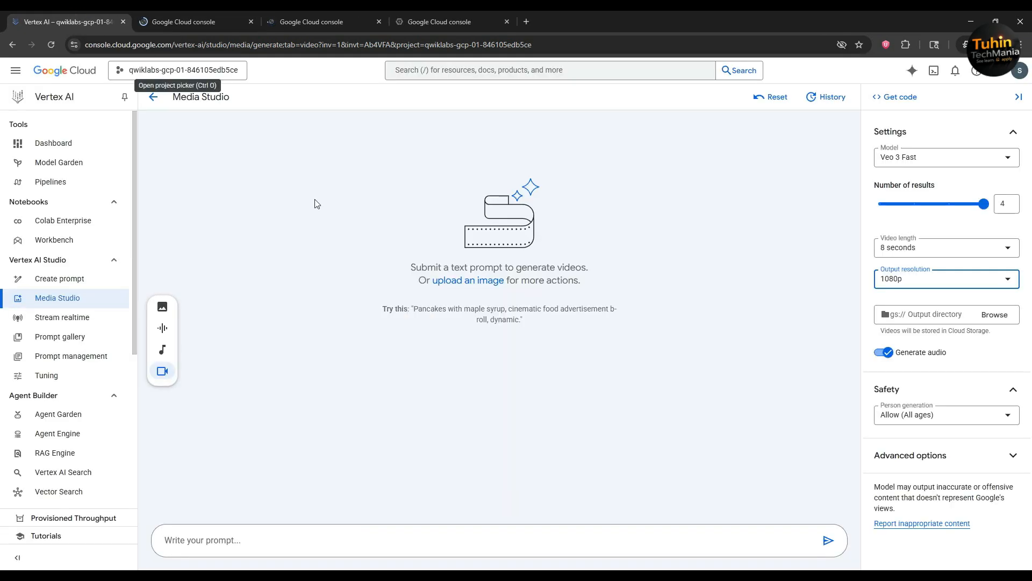
pyautogui.click(947, 157)
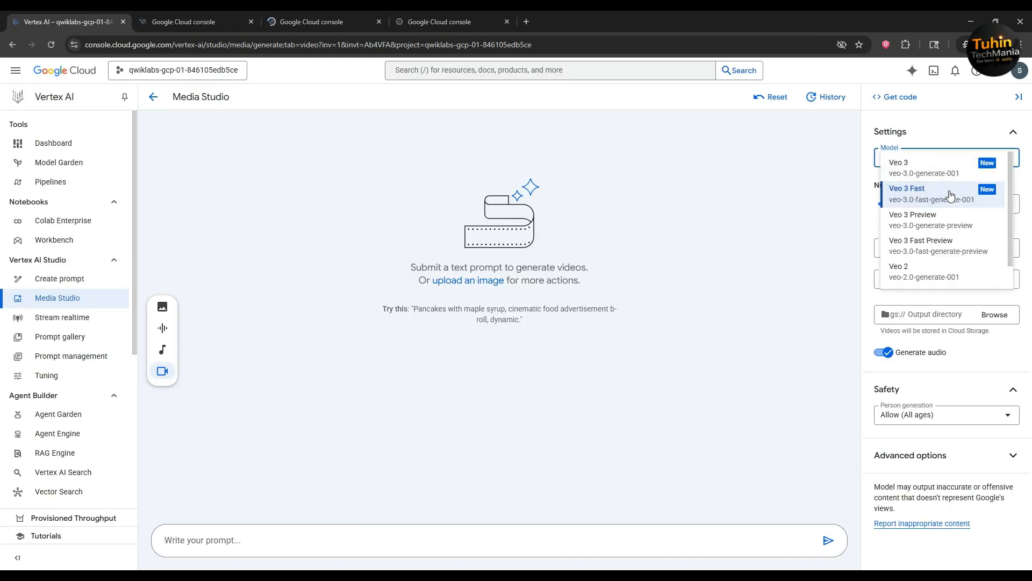
pyautogui.click(944, 197)
# - Go to the first duplicated Media Studio tab, check the Google Meet session and come back to Media Studio
pyautogui.click(207, 11)
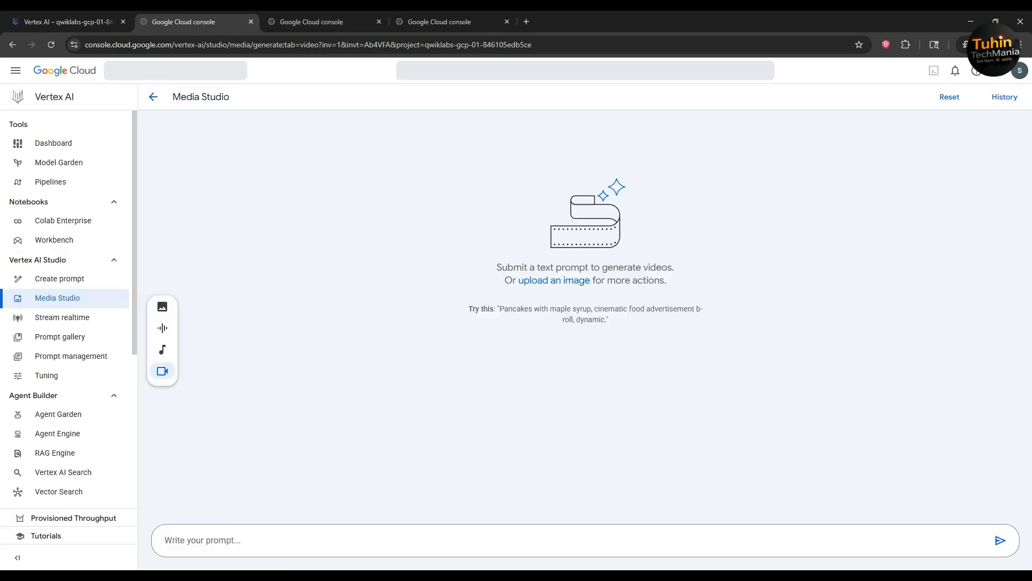
pyautogui.click(590, 576)
pyautogui.click(553, 531)
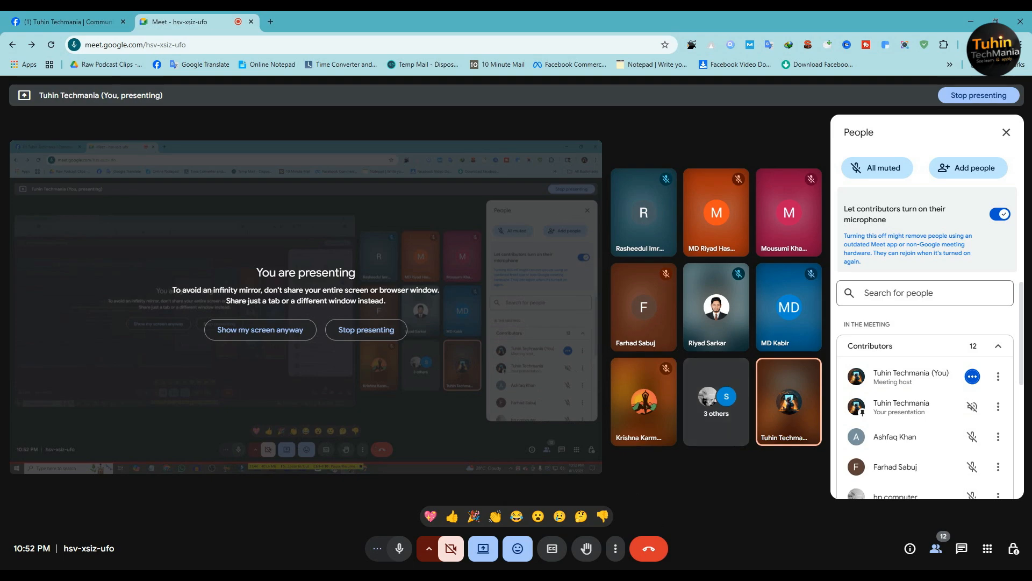
pyautogui.click(591, 576)
pyautogui.click(676, 532)
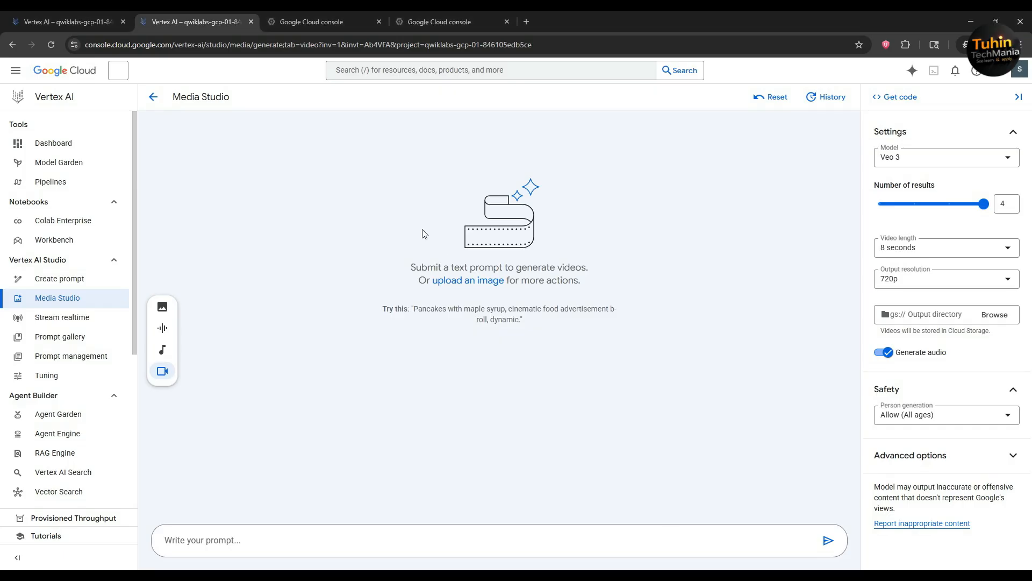
# - Set the output resolution to 1080p in each of the three duplicated Media Studio tabs
pyautogui.click(952, 283)
pyautogui.click(906, 303)
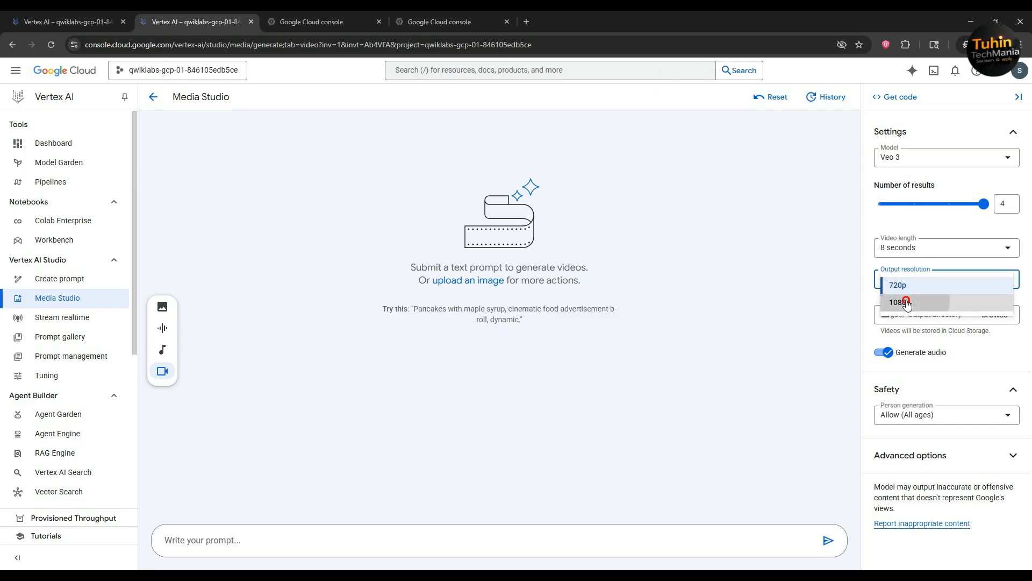
pyautogui.click(355, 22)
pyautogui.click(914, 279)
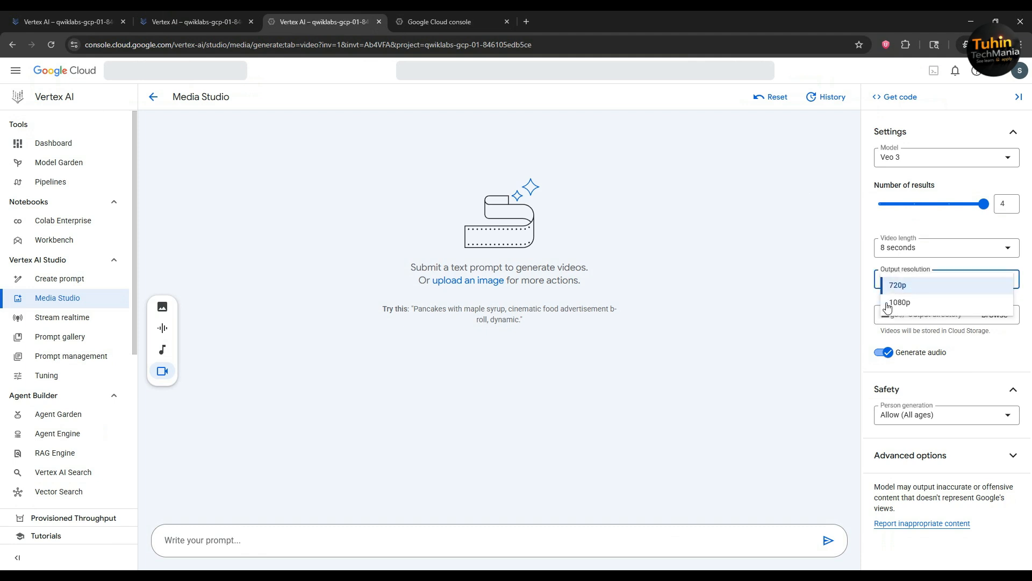
pyautogui.click(903, 302)
pyautogui.click(439, 22)
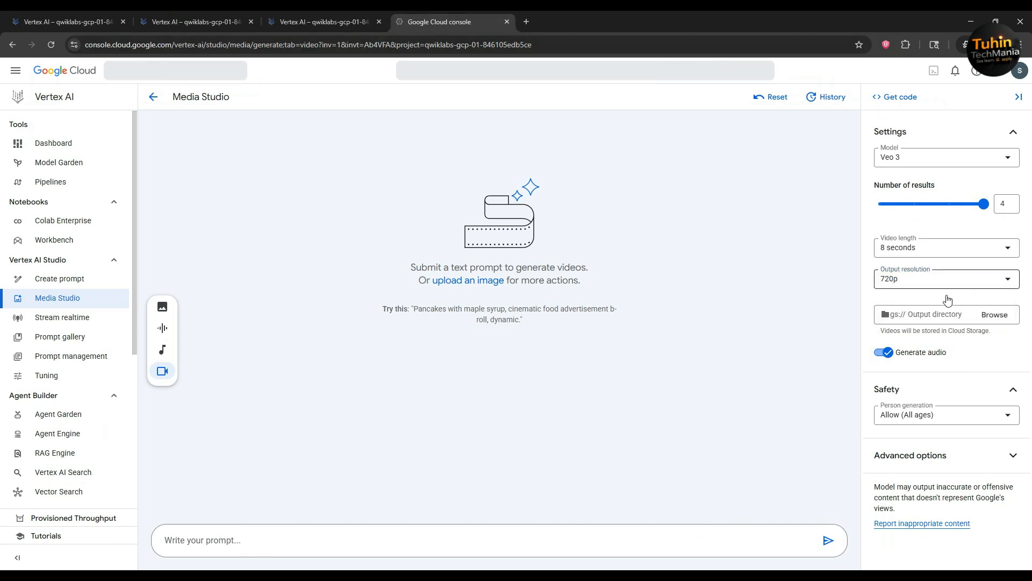
pyautogui.click(945, 279)
pyautogui.click(899, 302)
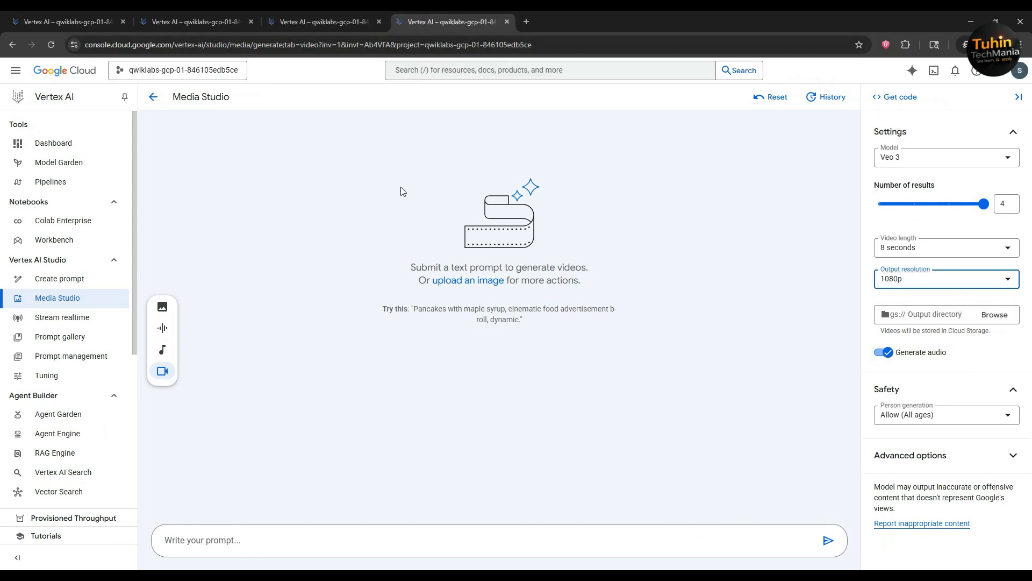
# - Set the video model to Veo 3 Fast in each of the three duplicated Media Studio tabs
pyautogui.click(329, 11)
pyautogui.click(224, 12)
pyautogui.click(331, 11)
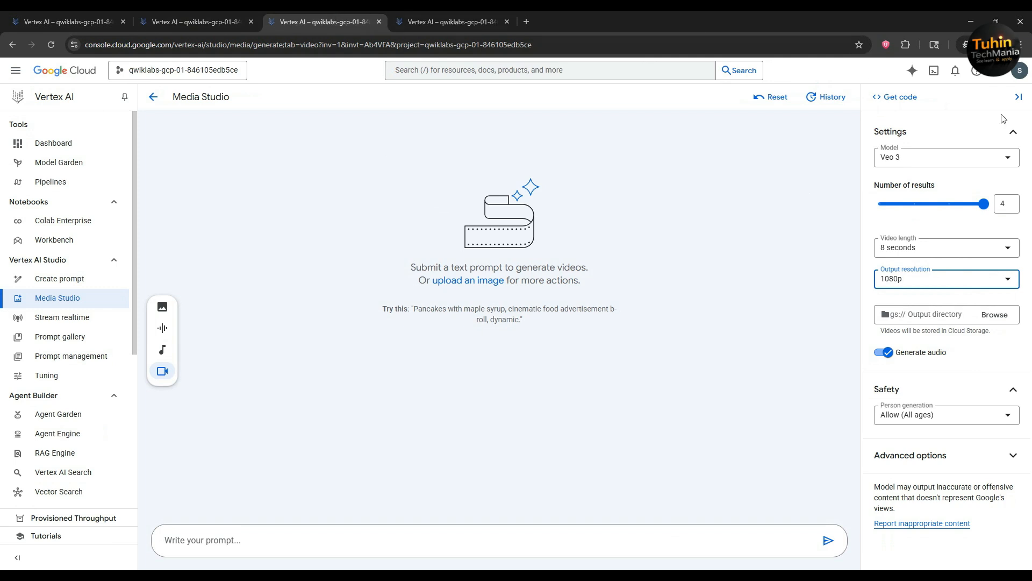
pyautogui.click(943, 157)
pyautogui.click(921, 193)
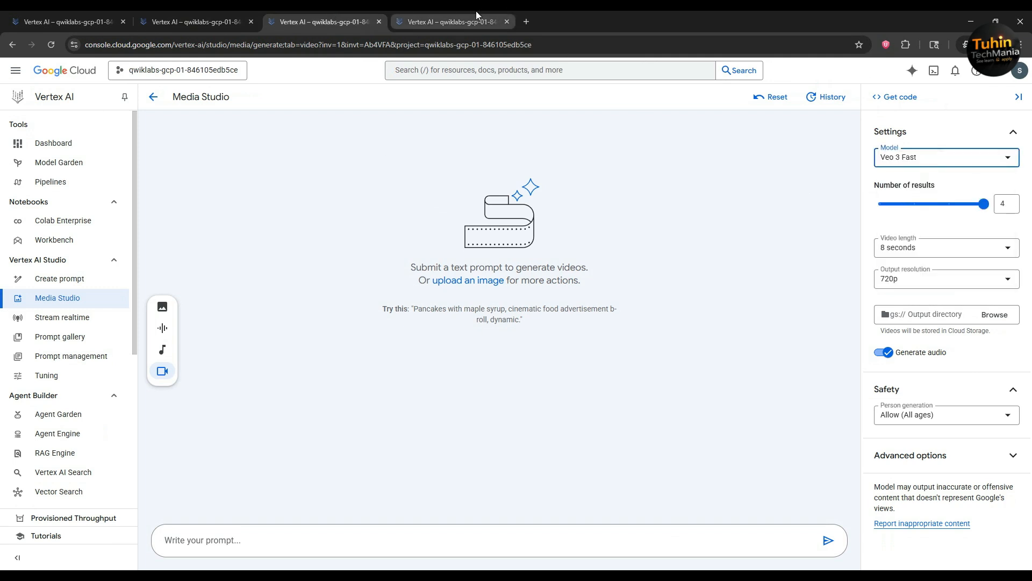
pyautogui.click(451, 22)
pyautogui.click(921, 162)
pyautogui.click(914, 195)
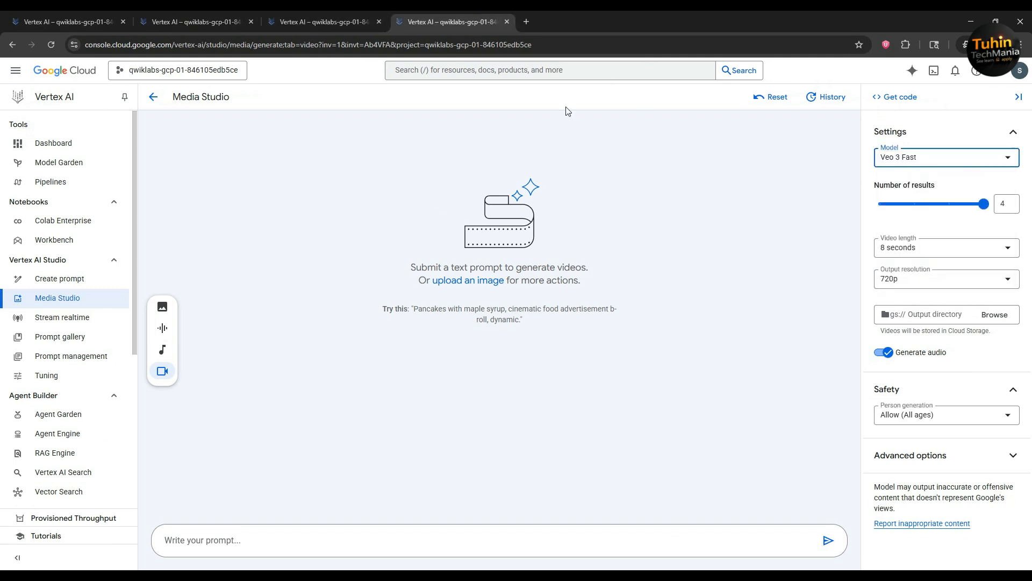
pyautogui.click(314, 16)
pyautogui.click(188, 16)
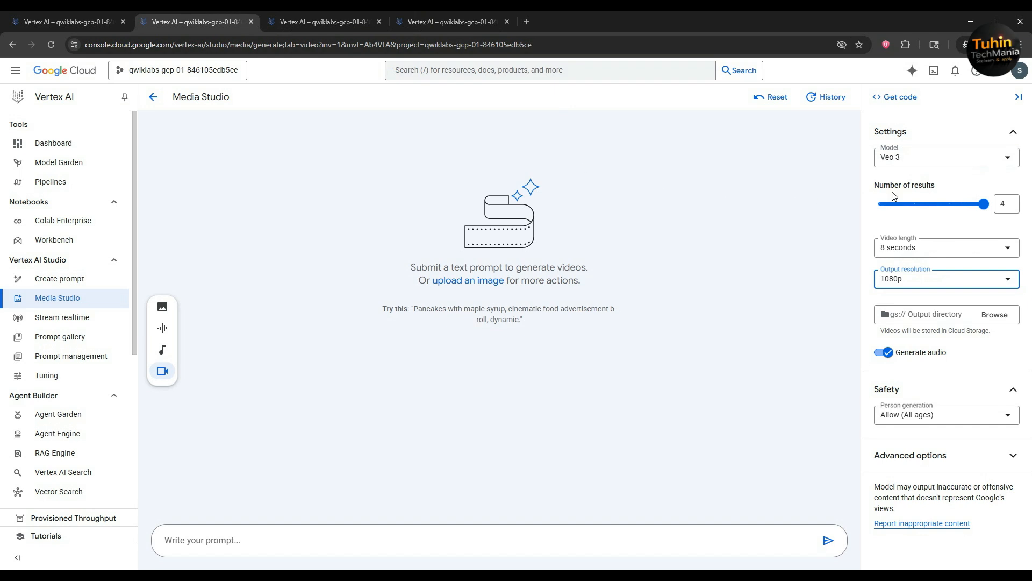
pyautogui.click(937, 160)
pyautogui.click(929, 195)
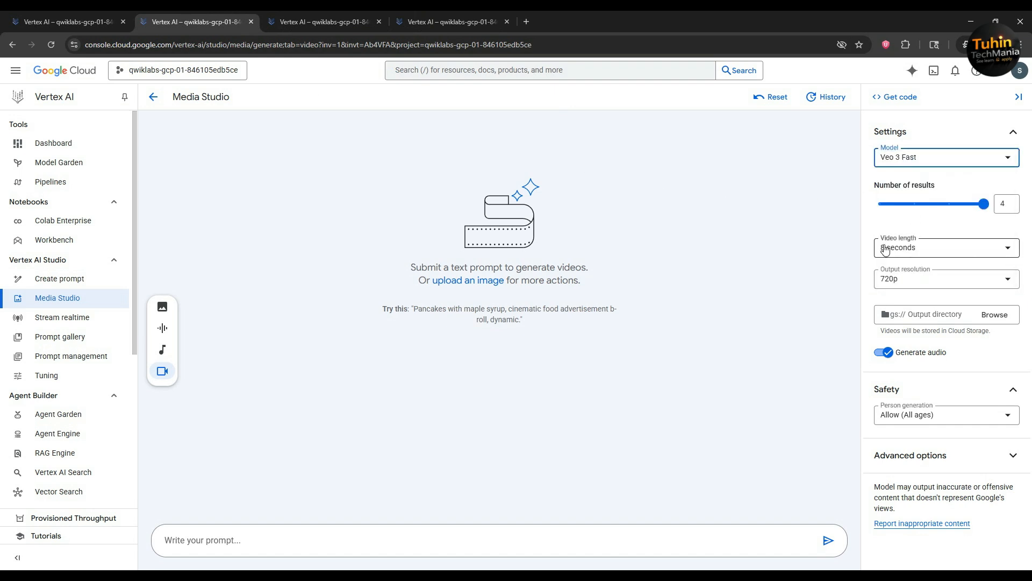
# - Set the output resolution back to 1080p in all three duplicated Media Studio tabs and return to the original tab
pyautogui.click(914, 280)
pyautogui.click(916, 303)
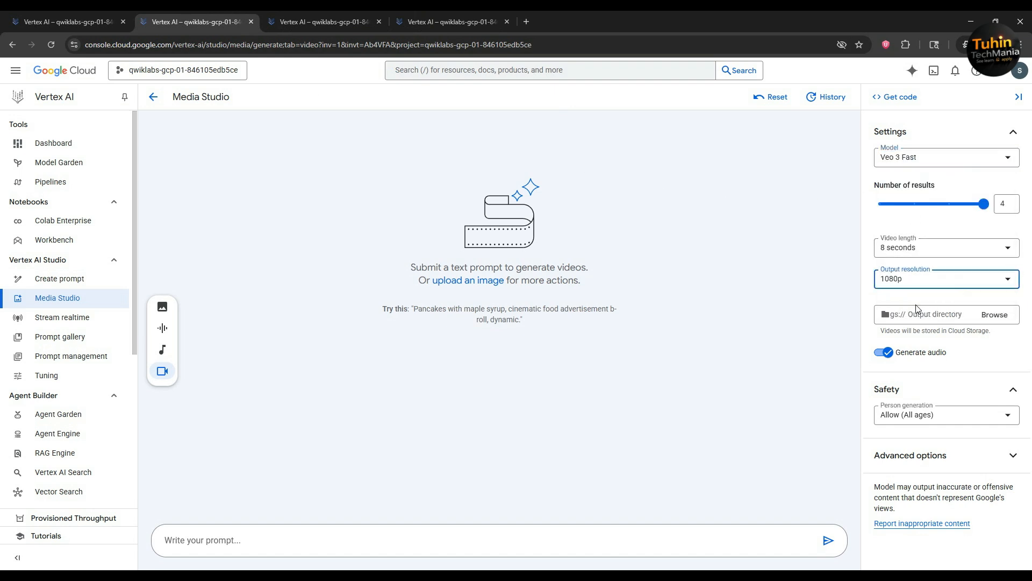
pyautogui.click(434, 14)
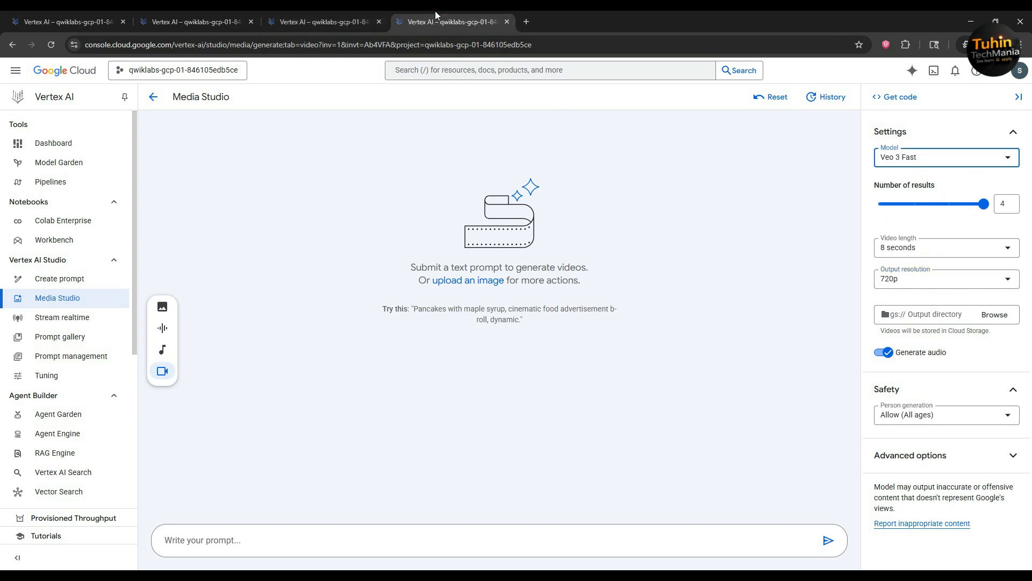
pyautogui.click(893, 280)
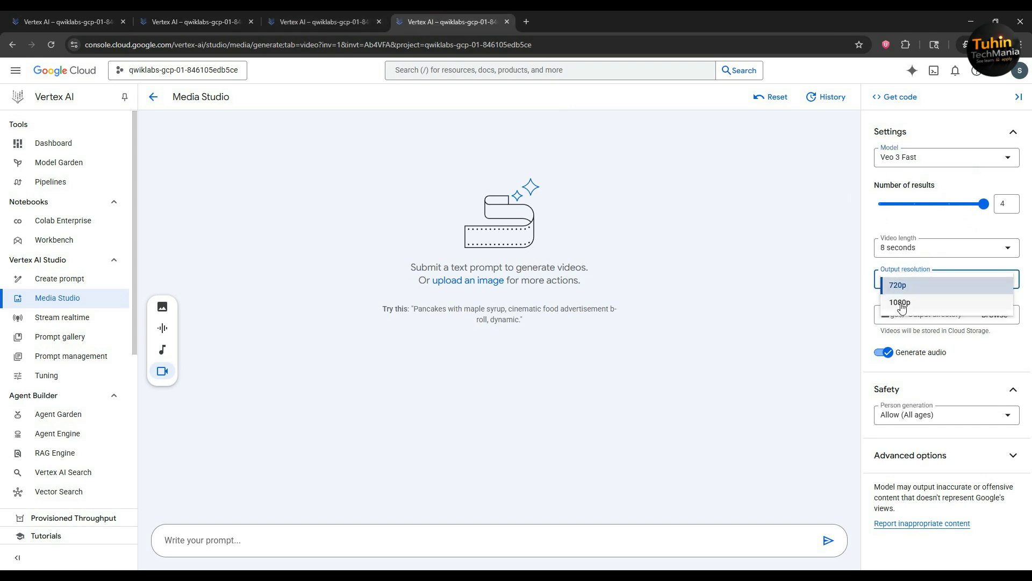
pyautogui.click(909, 301)
pyautogui.click(370, 15)
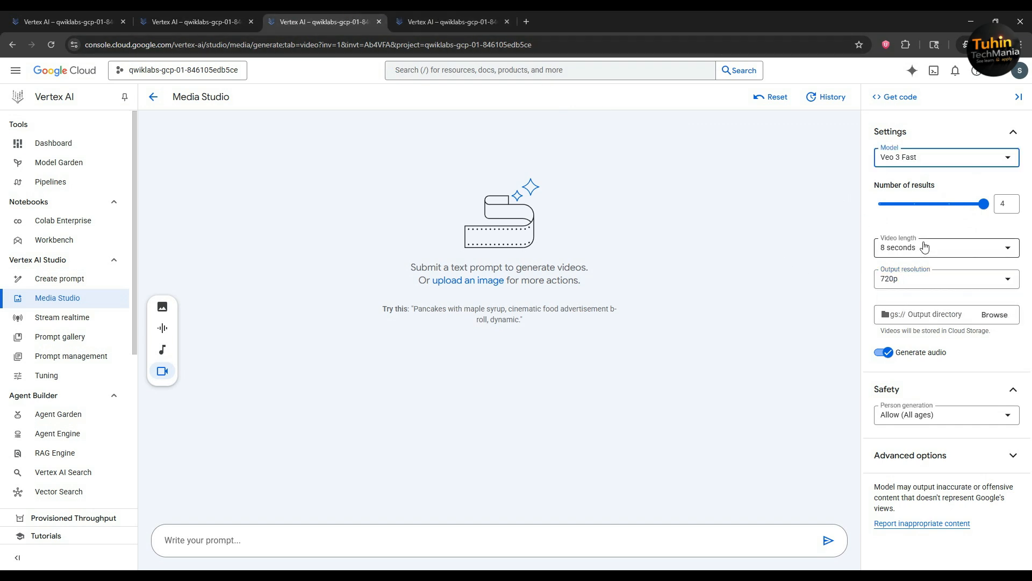
pyautogui.click(914, 280)
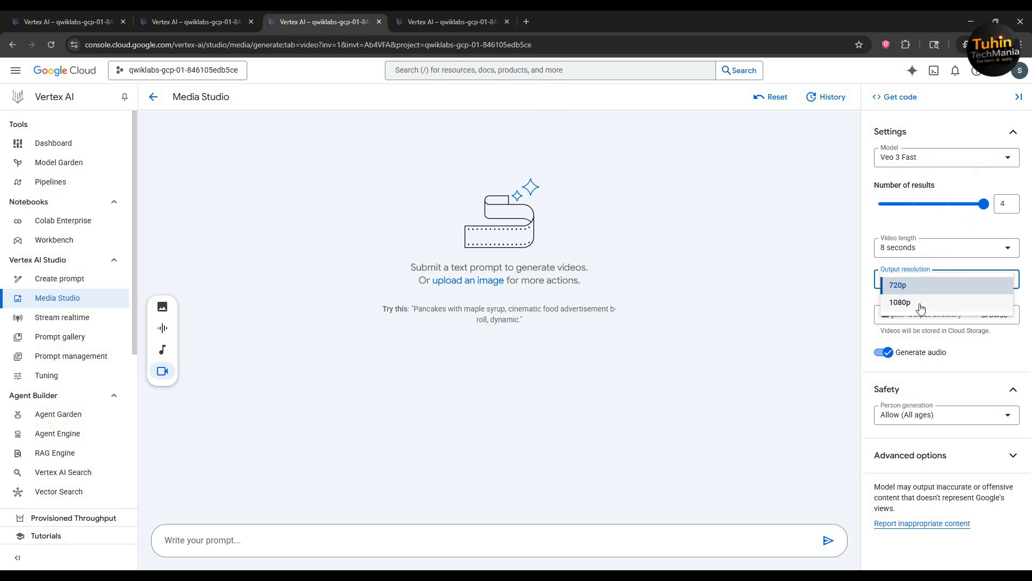
pyautogui.click(921, 304)
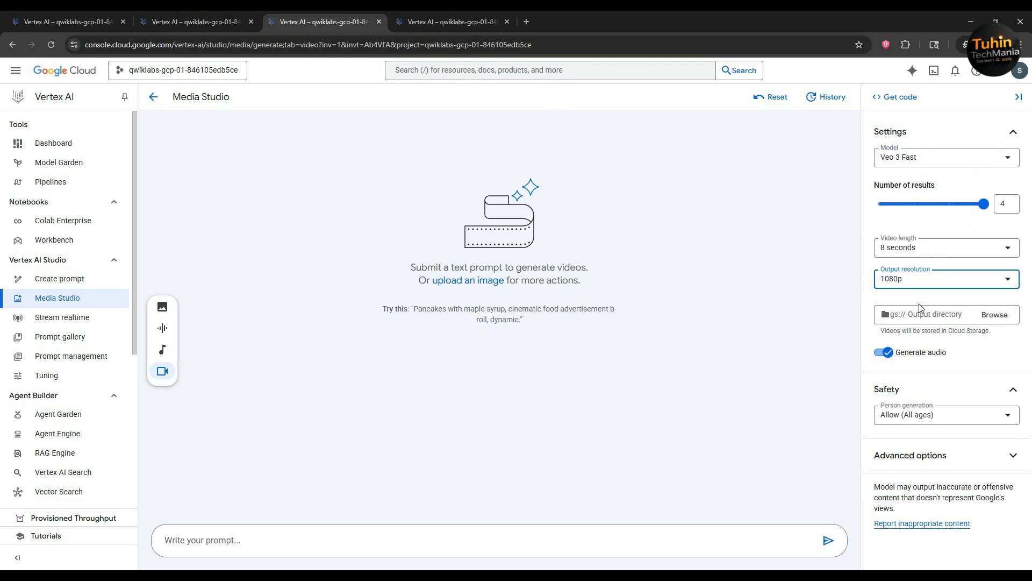
pyautogui.click(73, 13)
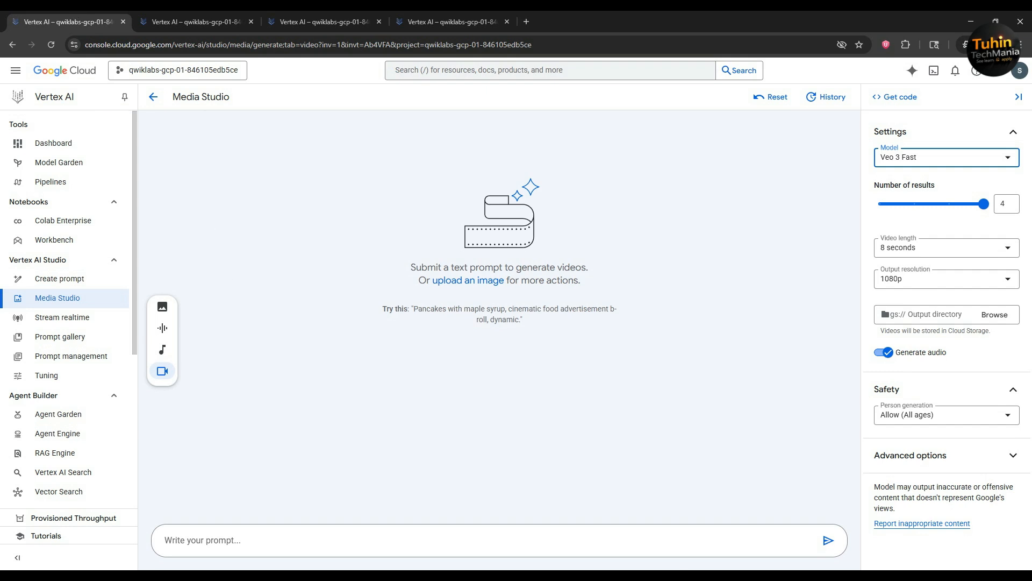
# - Switch to the other Chrome window, open YouTube, search for "tuhin techmania" and view the Tuhin TechMania channel's videos
pyautogui.moveTo(590, 575)
pyautogui.hotkey('alt', 'Tab')
pyautogui.click(268, 22)
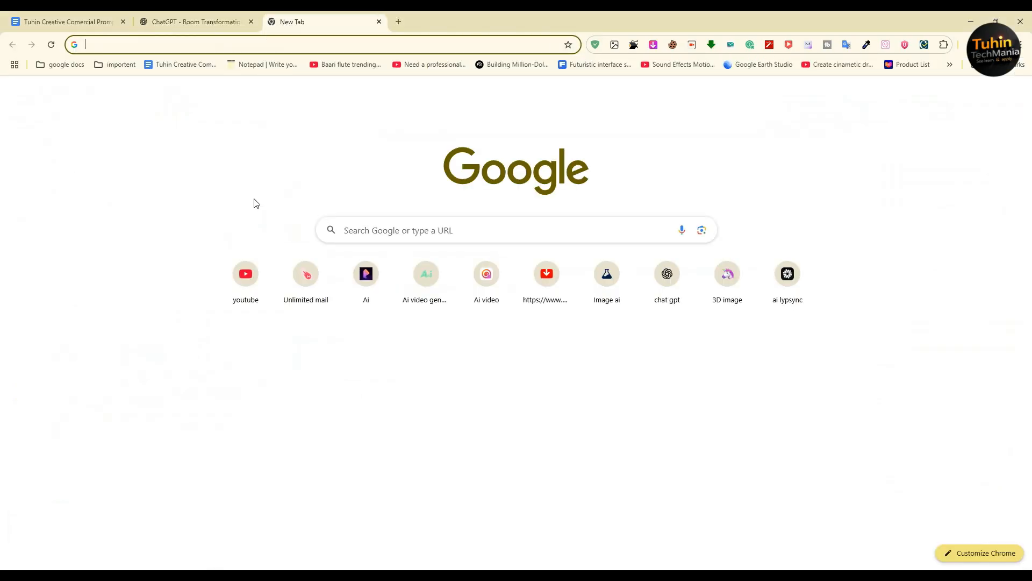
pyautogui.click(257, 275)
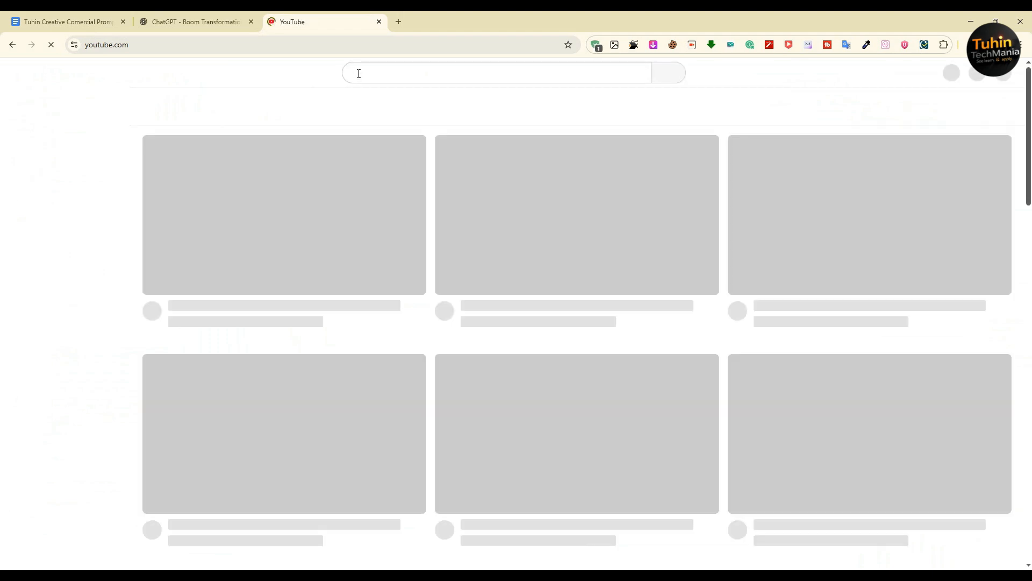
pyautogui.click(359, 74)
pyautogui.write('tuhin')
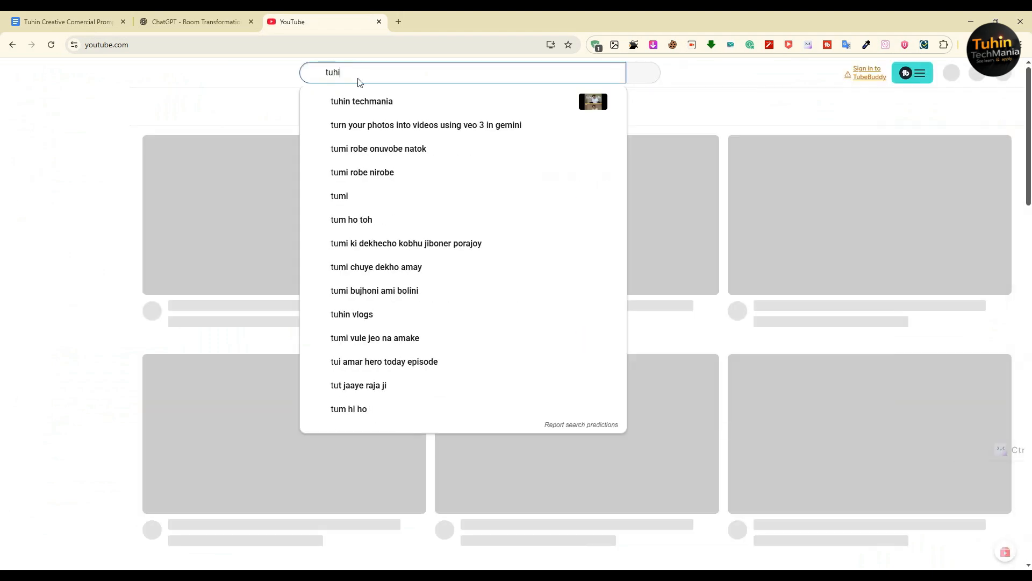
pyautogui.click(366, 102)
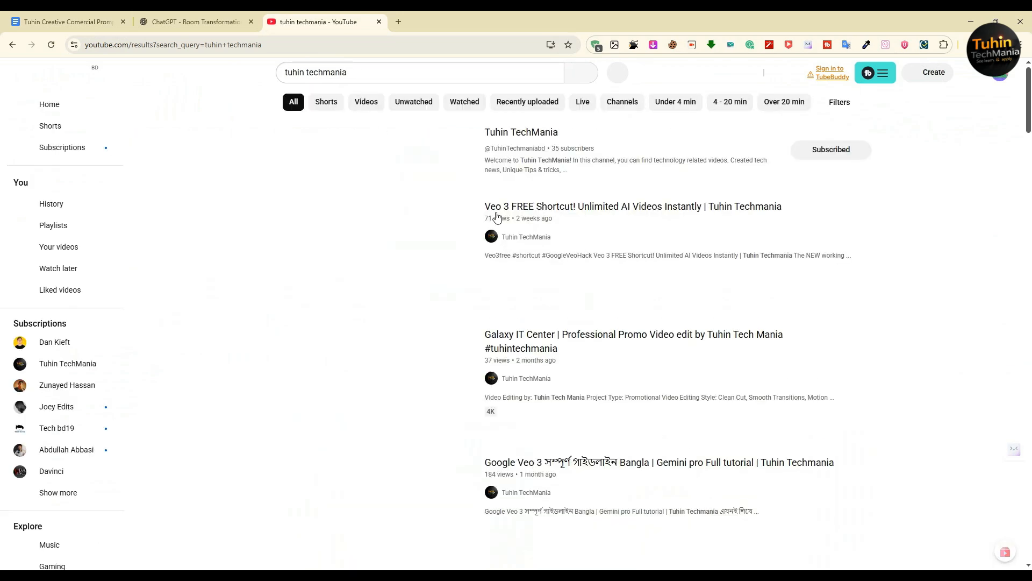
pyautogui.click(526, 138)
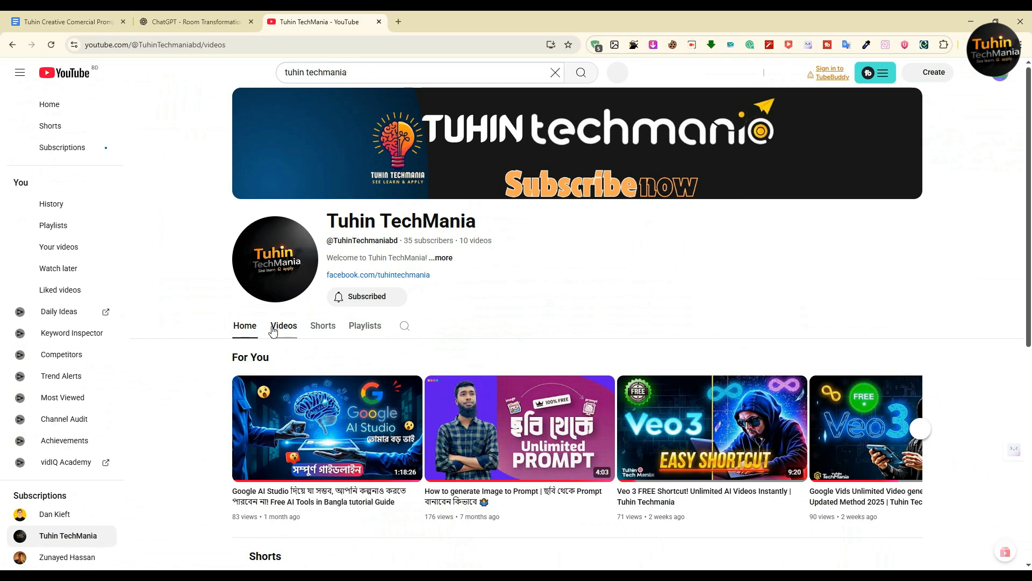
pyautogui.click(280, 325)
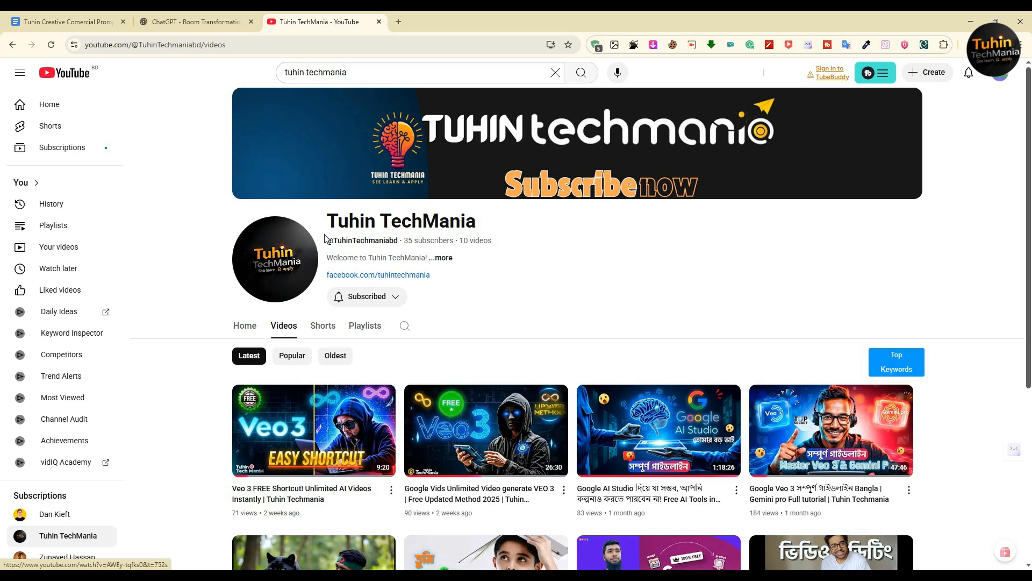
# - Return to ChatGPT, close the YouTube tab and copy the entire Cake-lab-ad JSON prompt
pyautogui.click(226, 17)
pyautogui.rightClick(227, 14)
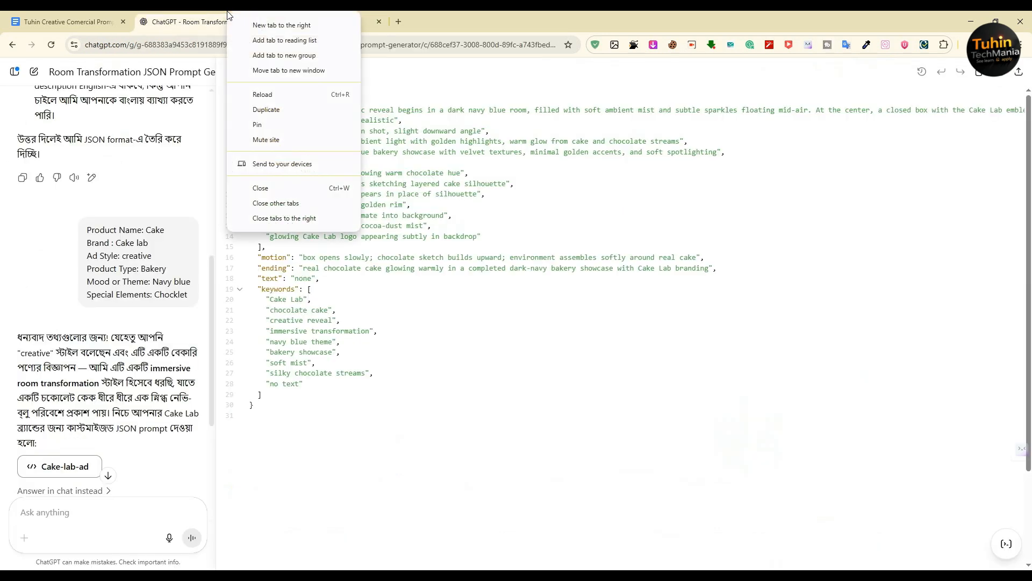
pyautogui.click(301, 218)
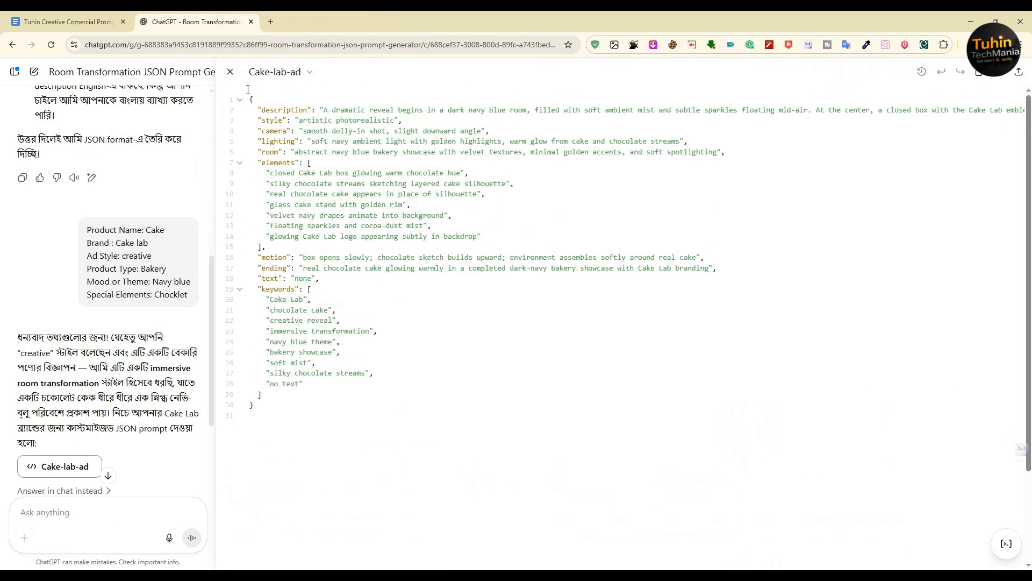
pyautogui.moveTo(250, 99); pyautogui.dragTo(369, 421)
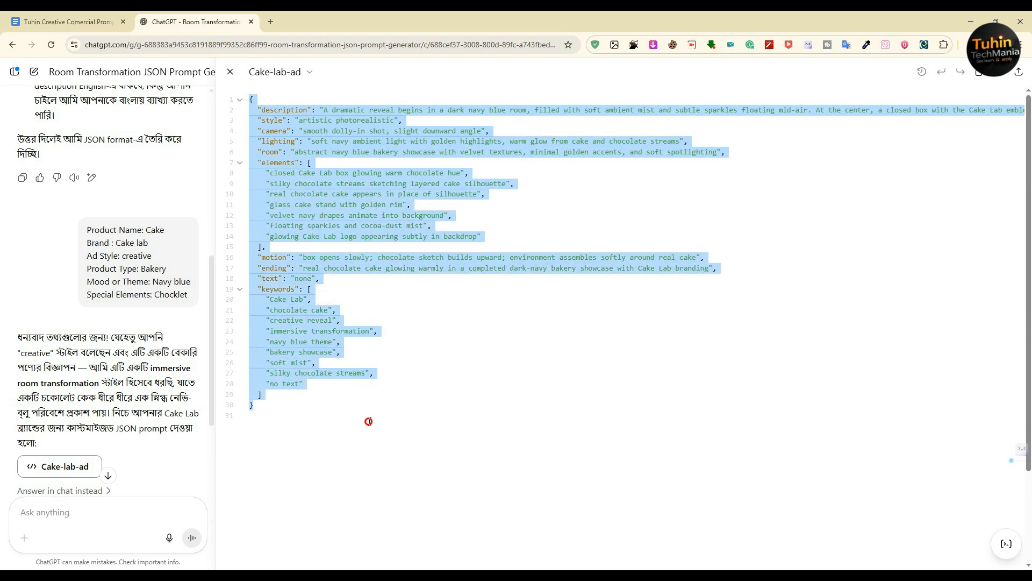
pyautogui.rightClick(339, 209)
pyautogui.click(371, 275)
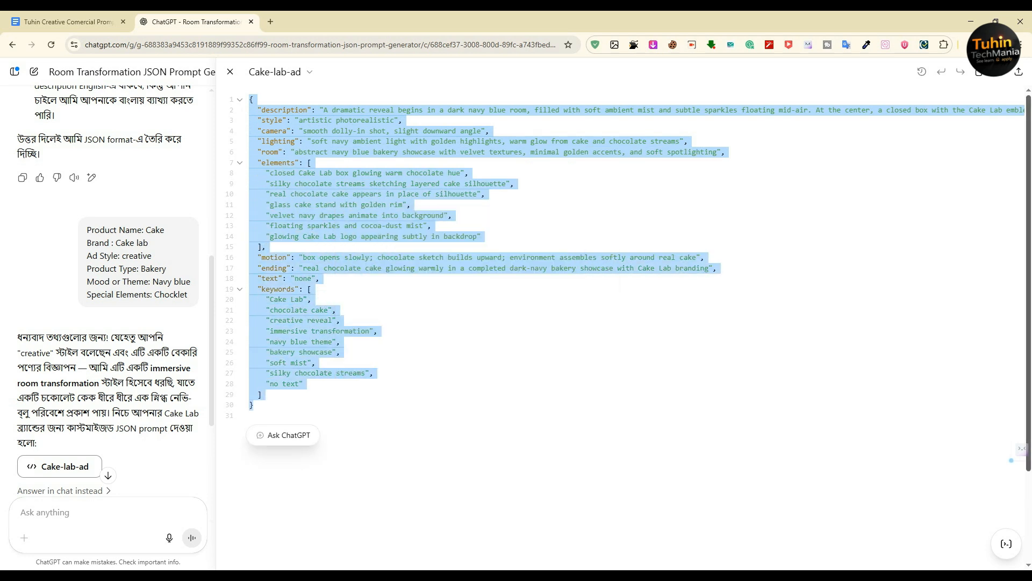
pyautogui.click(231, 72)
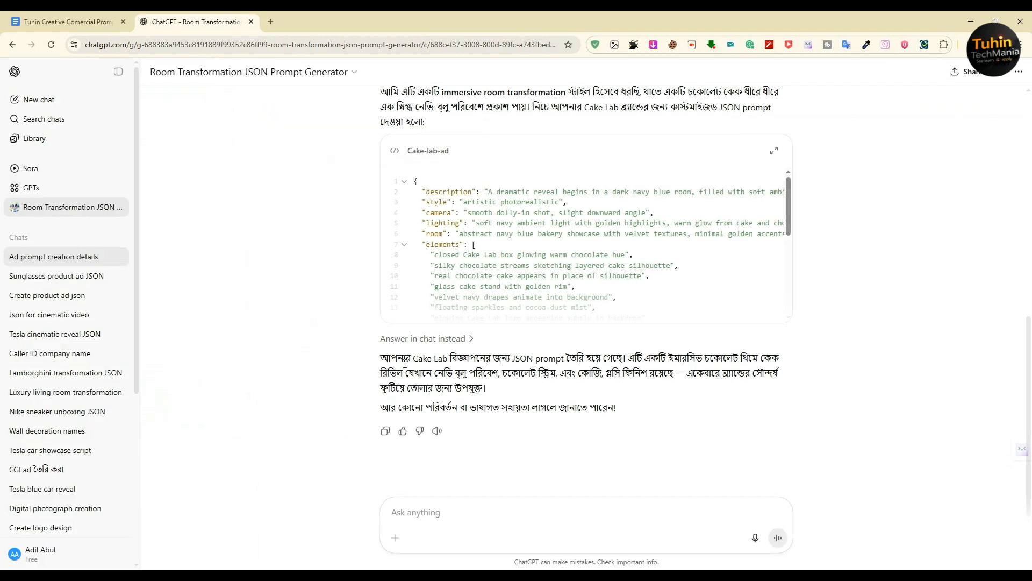
pyautogui.scroll(-5, 576, 237)
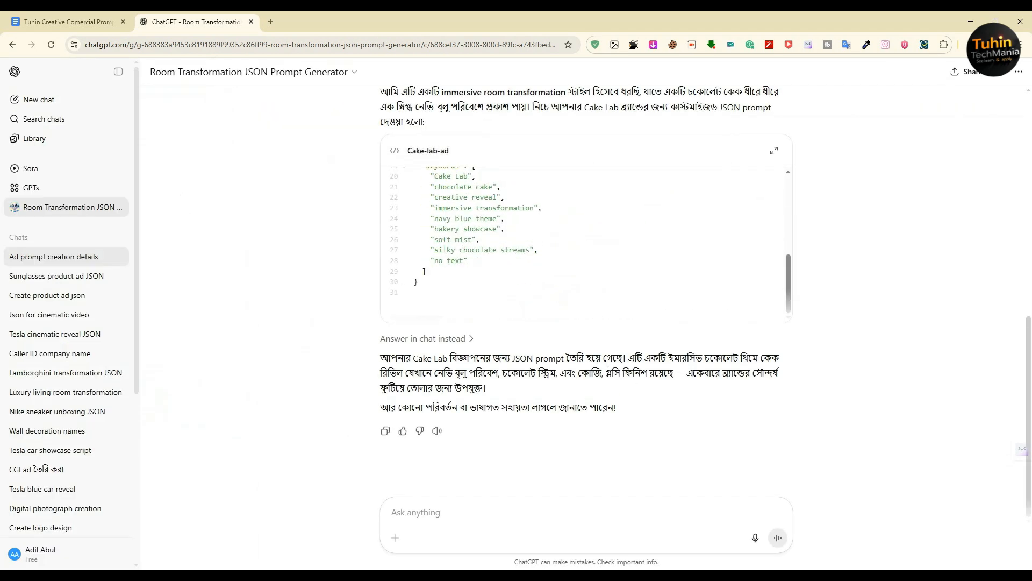
# - Switch to the original Media Studio tab and generate videos from the copied Cake-lab-ad JSON prompt
pyautogui.moveTo(616, 574)
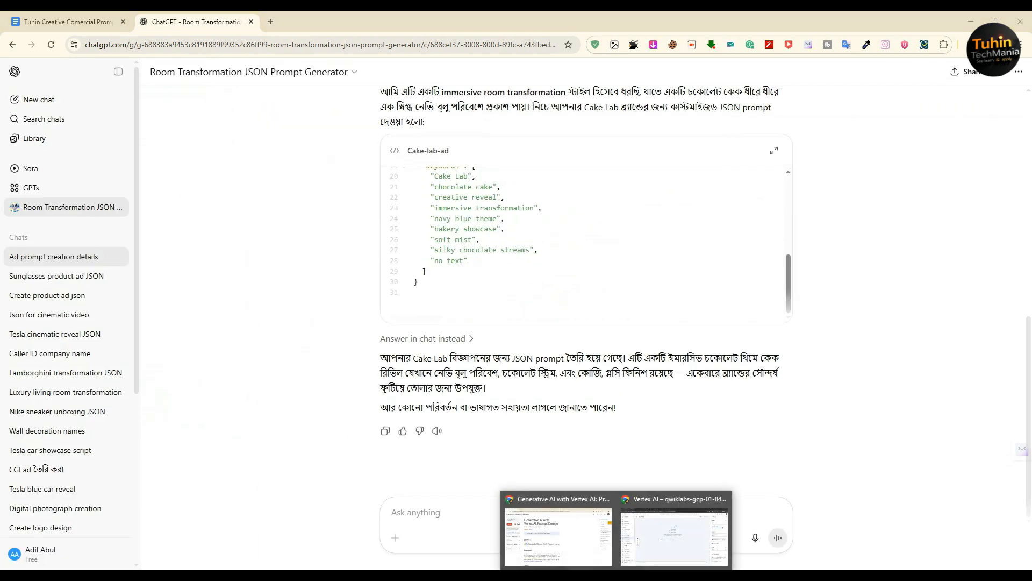
pyautogui.click(677, 533)
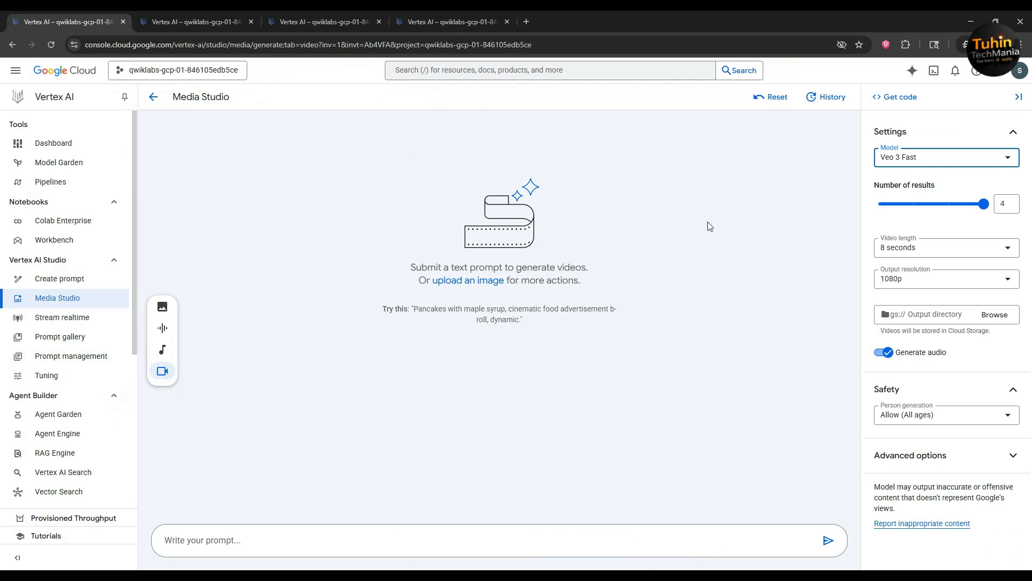
pyautogui.click(226, 534)
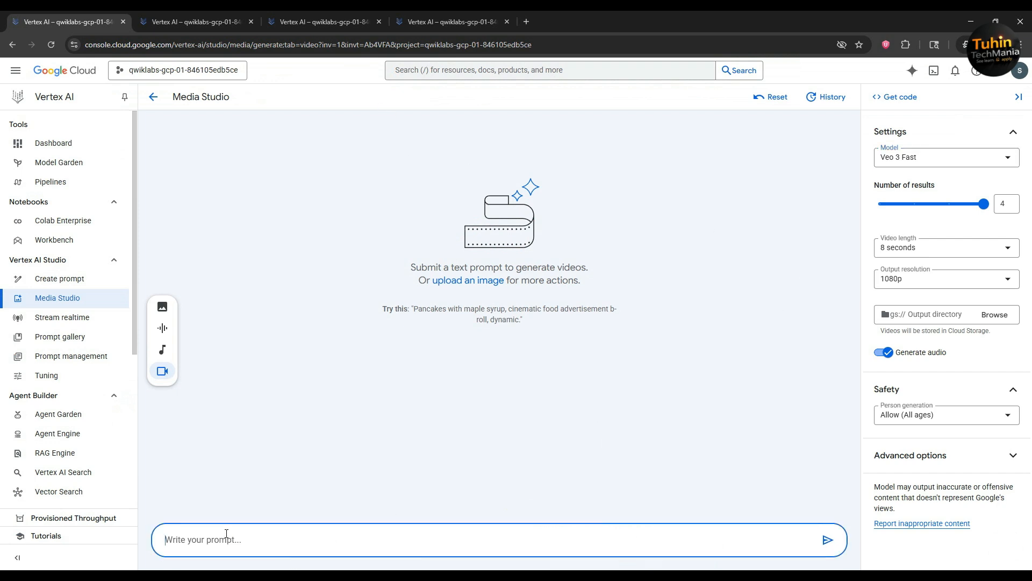
pyautogui.hotkey('ctrl', 'v')
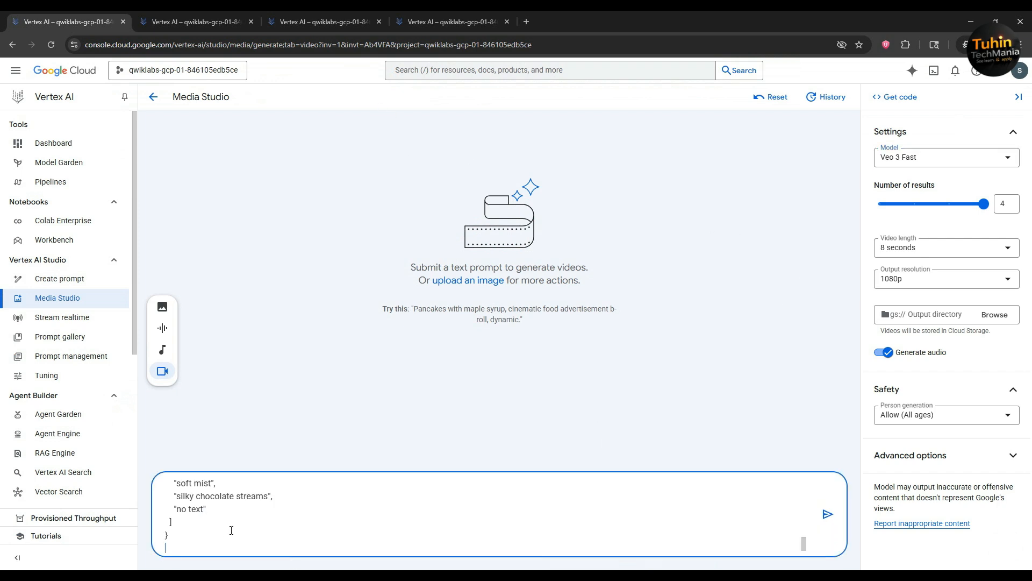
pyautogui.click(826, 516)
# - Go to the first duplicated Media Studio tab, switch to WhatsApp and copy the NICU prayer scene prompt from the Creative Conversation chat
pyautogui.click(170, 12)
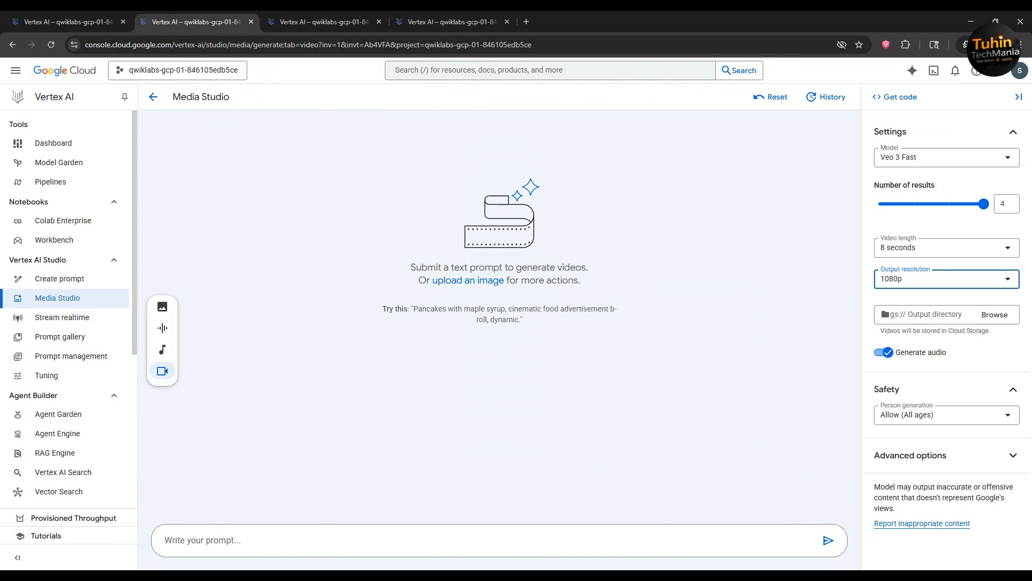
pyautogui.hotkey('alt', 'Tab')
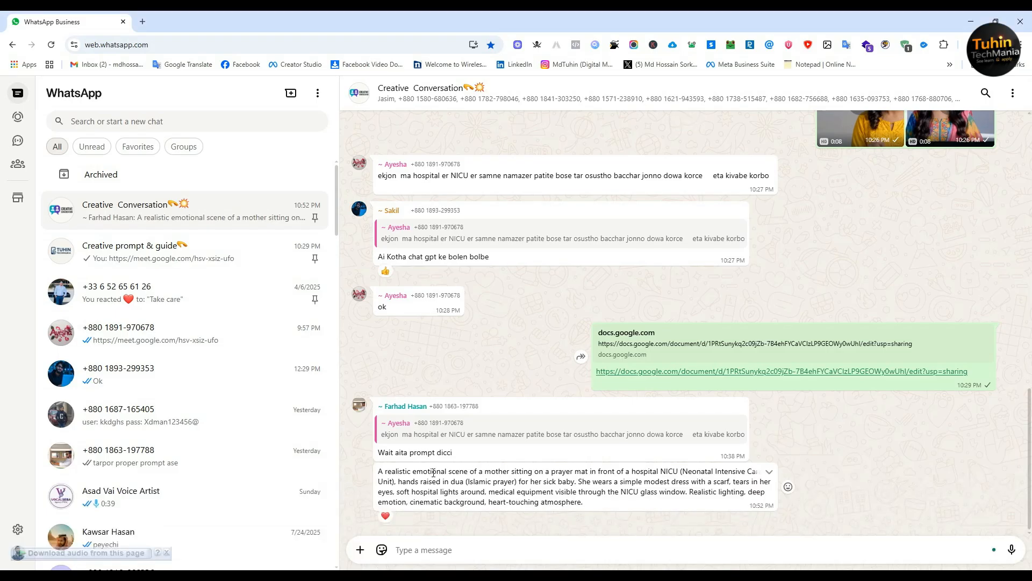
pyautogui.tripleClick(429, 474)
pyautogui.press('super+c')
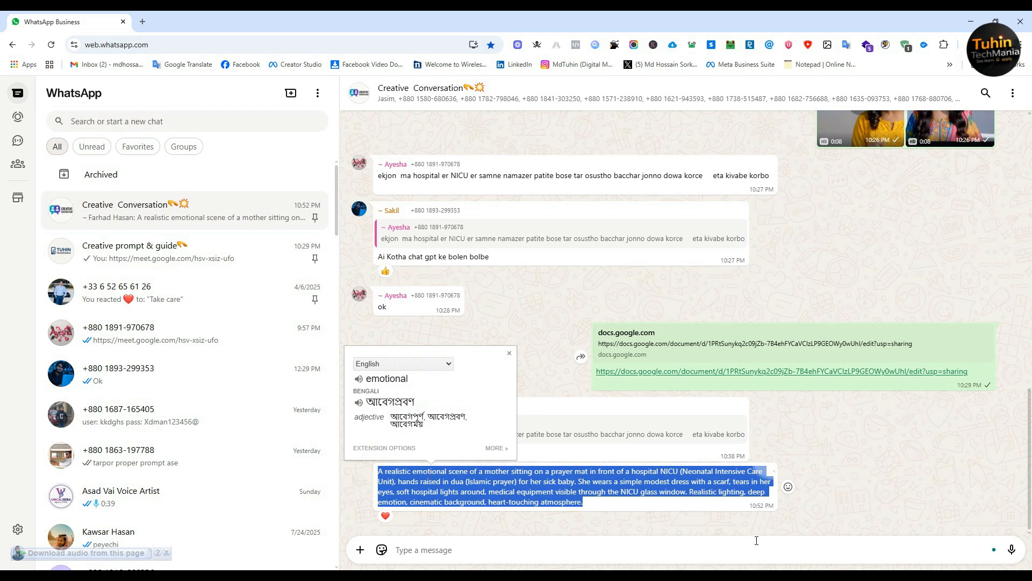
# - Return to the first duplicated Media Studio tab and generate videos from the copied NICU prayer scene prompt
pyautogui.click(618, 577)
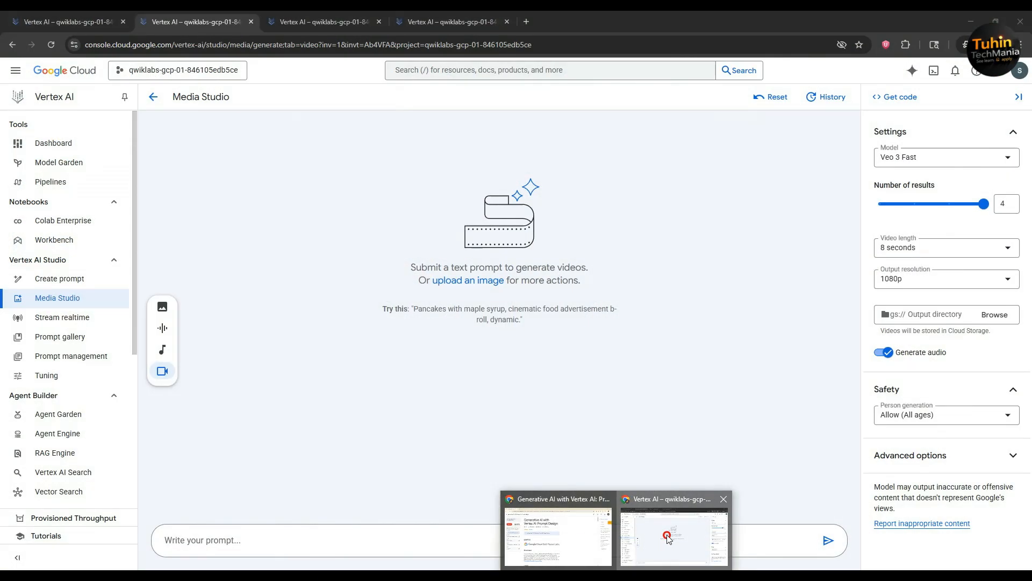
pyautogui.click(668, 536)
pyautogui.click(262, 543)
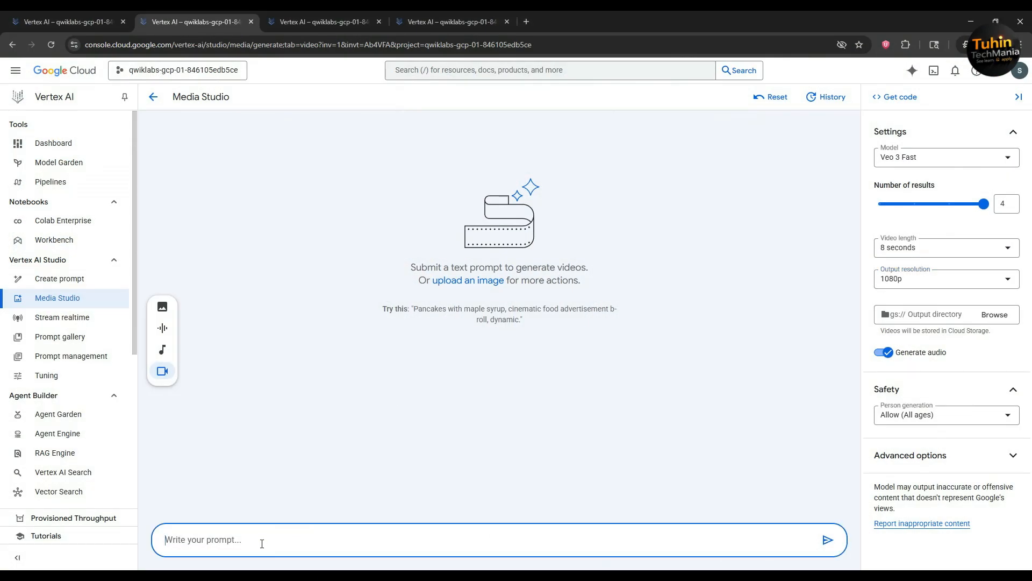
pyautogui.hotkey('ctrl', 'v')
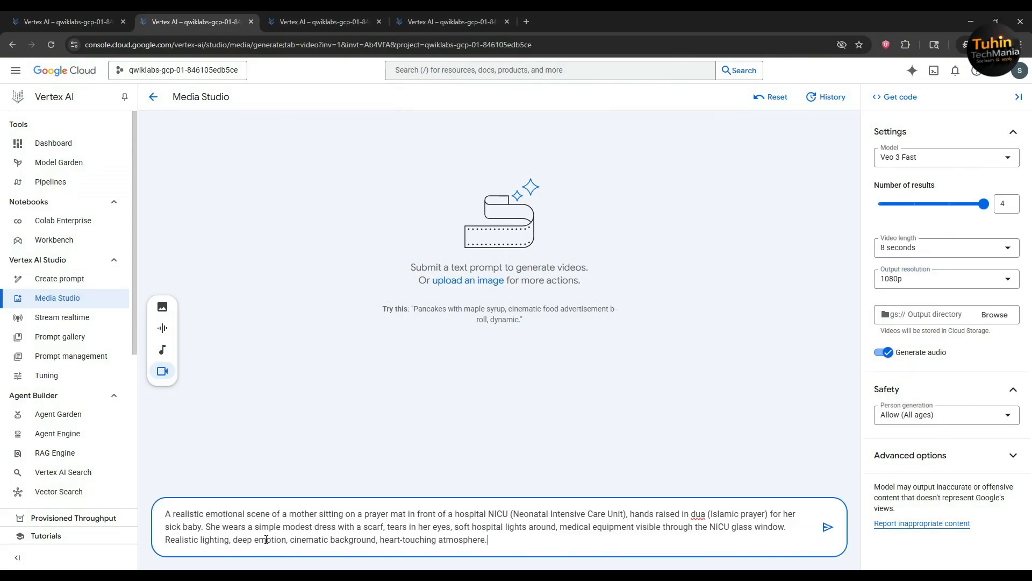
pyautogui.click(828, 527)
# - In the second duplicated Media Studio tab, insert the Cake-lab-ad JSON prompt from the clipboard history and generate its videos
pyautogui.hotkey('ctrl', 'Tab')
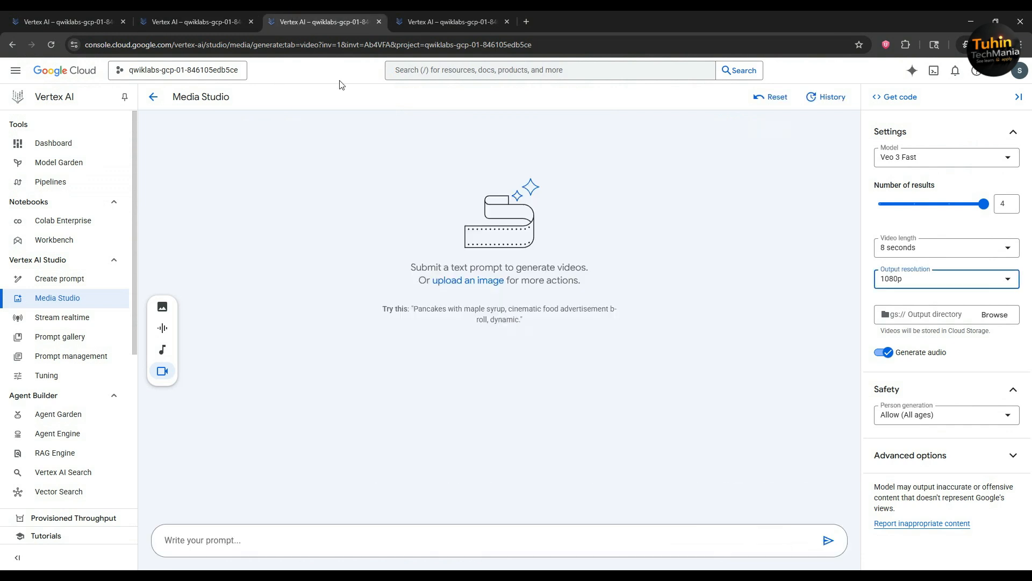
pyautogui.click(269, 540)
pyautogui.press('super+v')
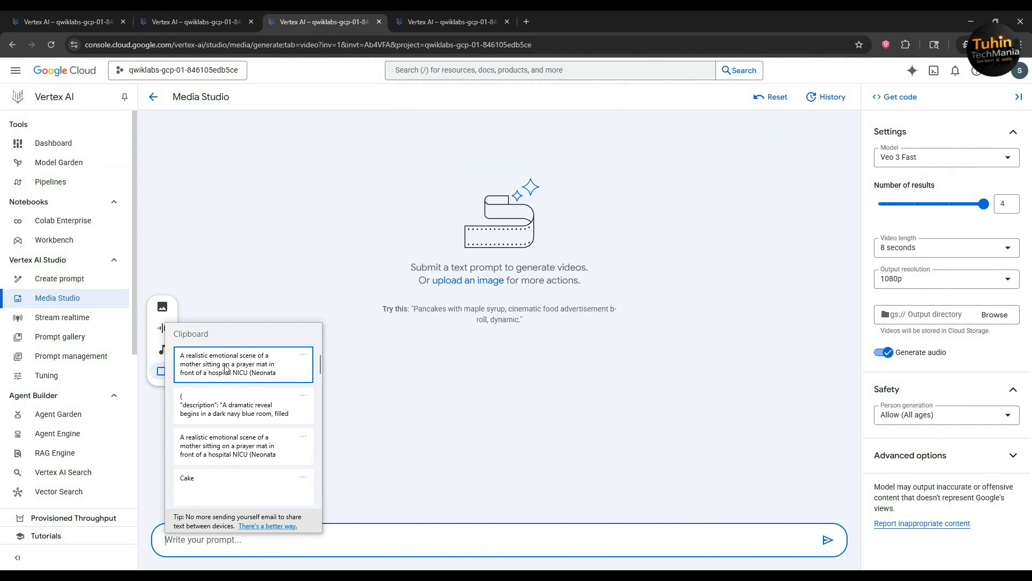
pyautogui.click(225, 417)
pyautogui.click(827, 516)
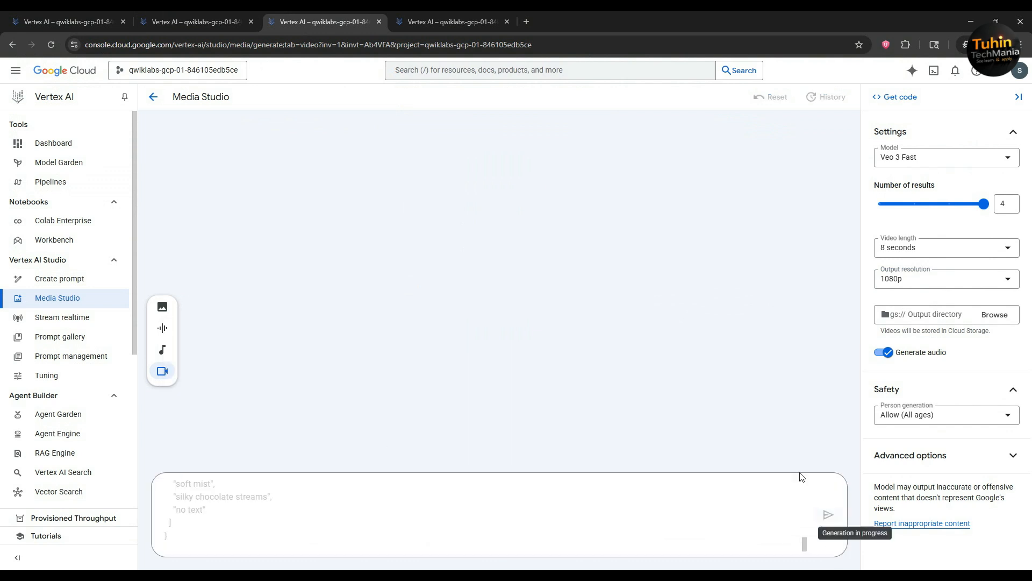
# - In the third duplicated Media Studio tab, insert the NICU prayer scene prompt from the clipboard history and generate its videos
pyautogui.click(484, 21)
pyautogui.click(174, 542)
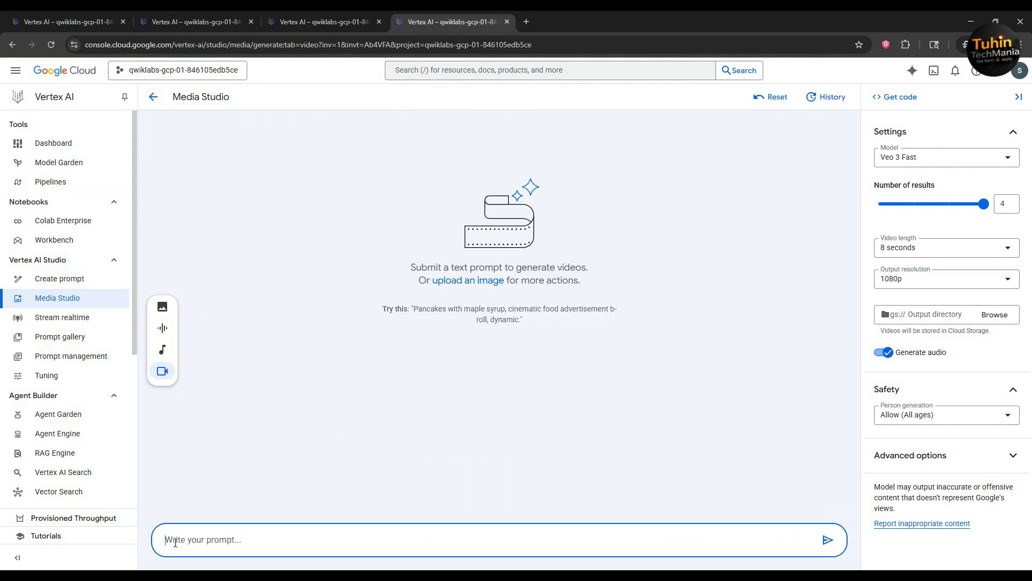
pyautogui.press('super+v')
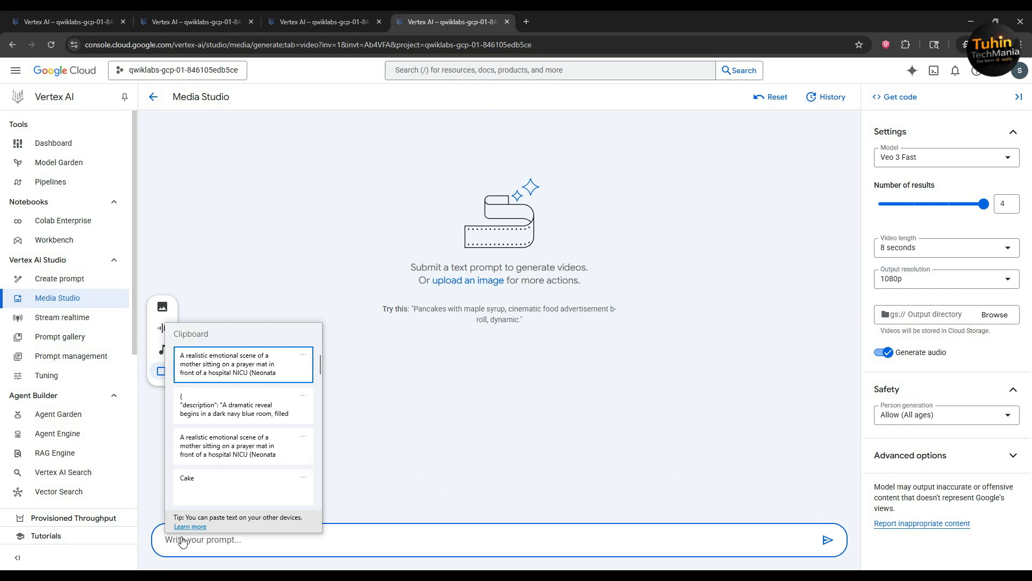
pyautogui.click(214, 368)
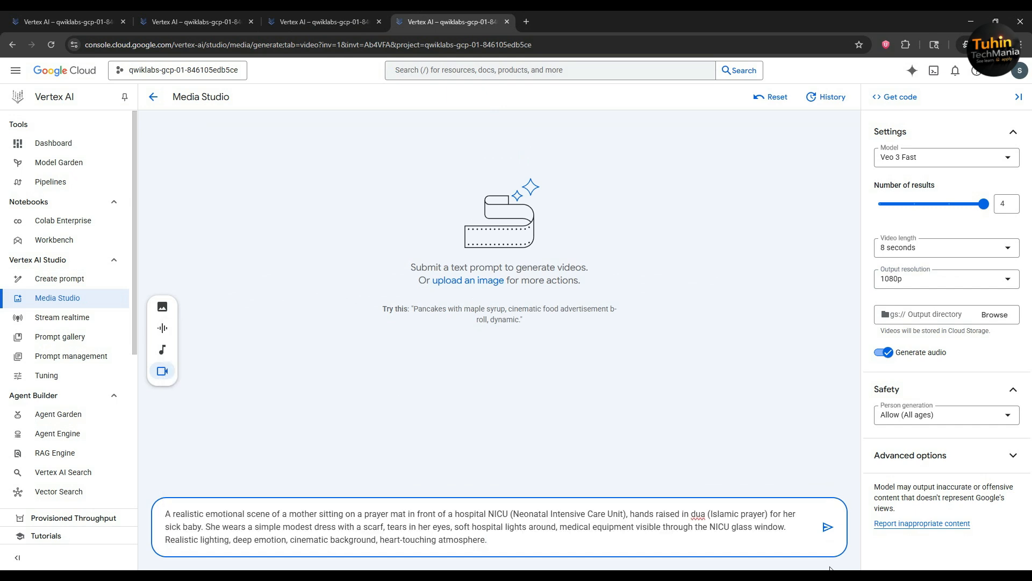
pyautogui.click(828, 526)
# - Check the video generation progress across the four Media Studio tabs, ending on the original tab
pyautogui.click(332, 11)
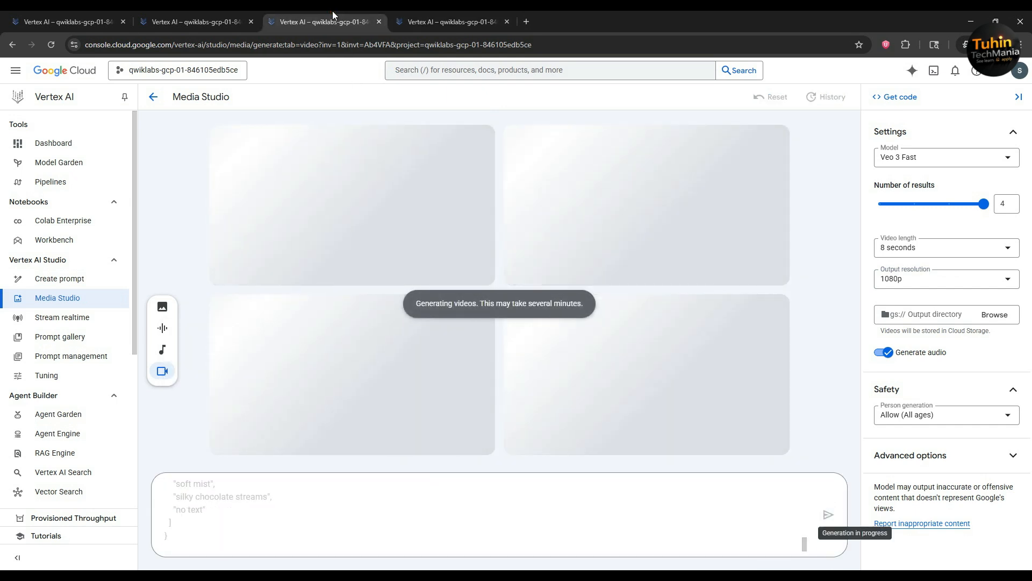
pyautogui.click(205, 10)
pyautogui.click(40, 10)
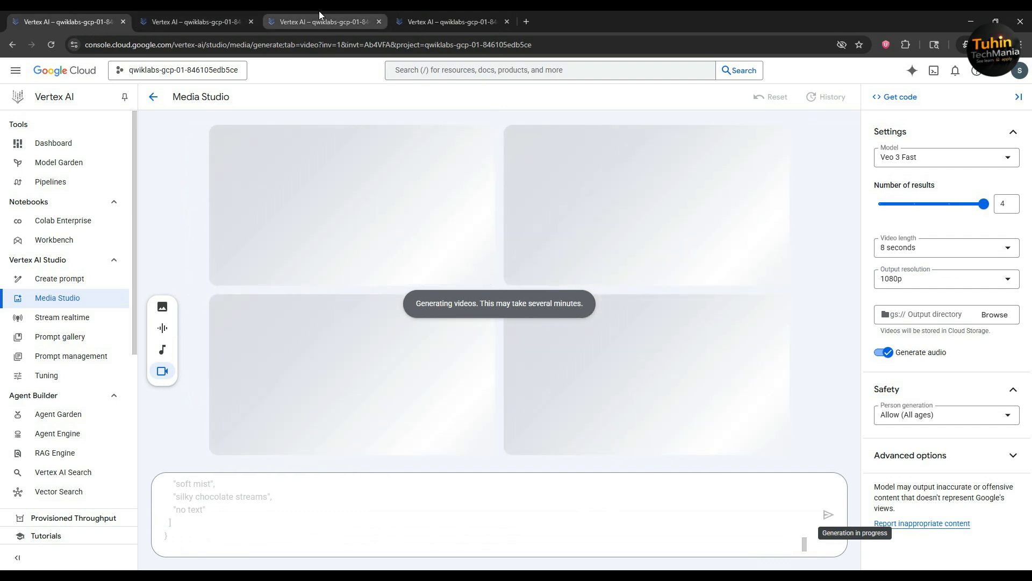
pyautogui.click(430, 10)
pyautogui.click(323, 11)
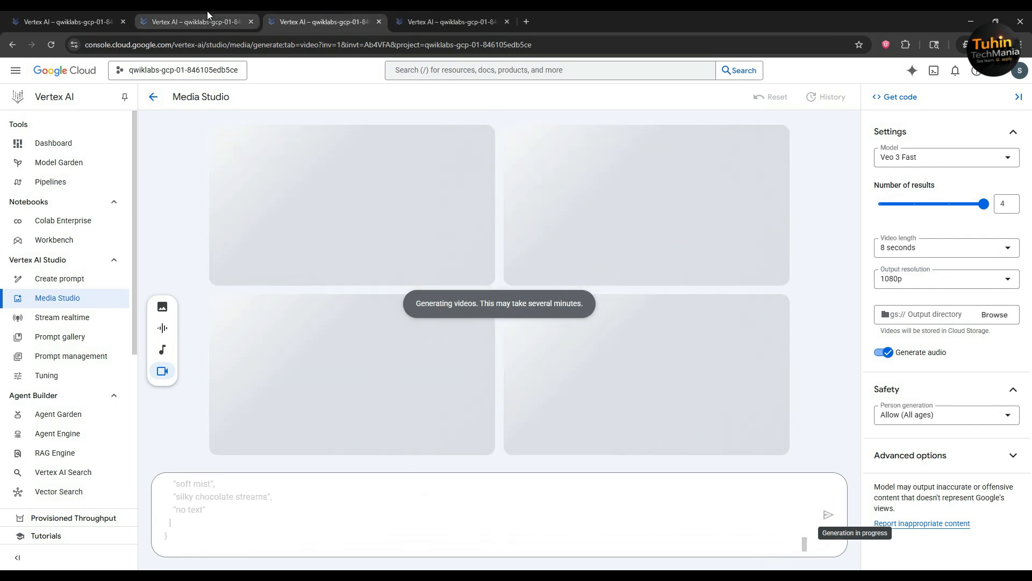
pyautogui.click(47, 11)
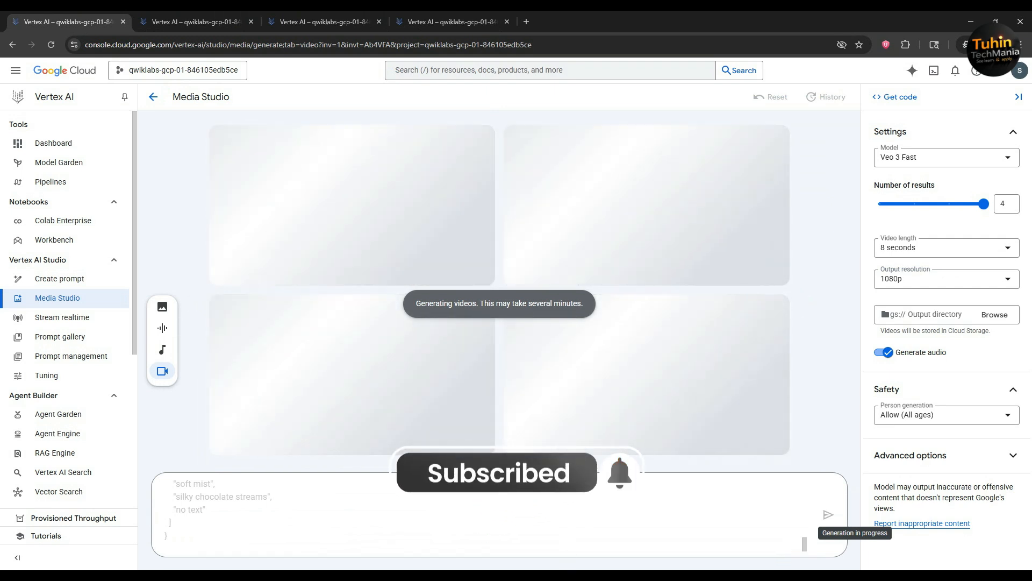
pyautogui.moveTo(607, 575)
pyautogui.click(524, 537)
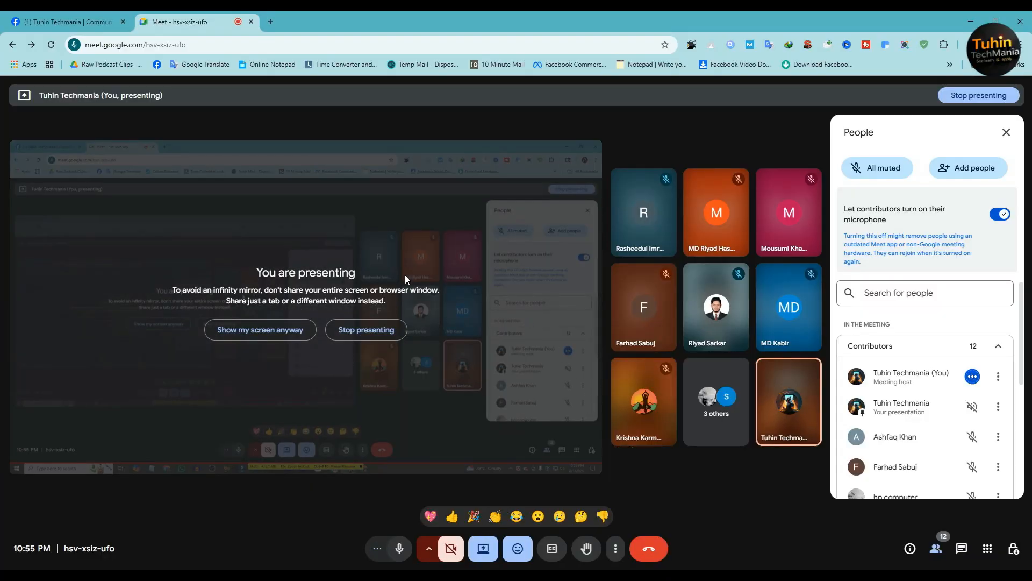
pyautogui.click(67, 21)
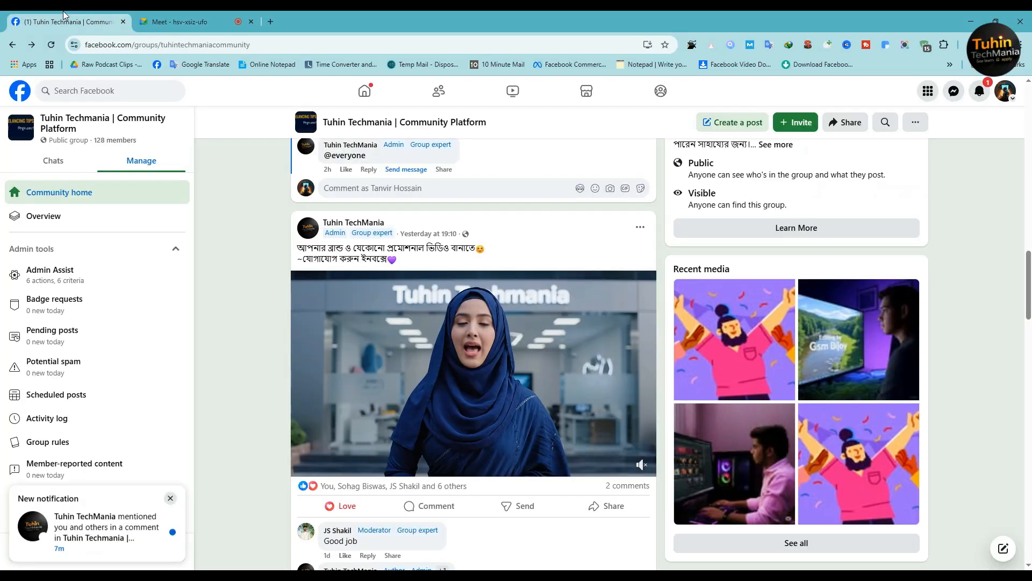
pyautogui.click(180, 21)
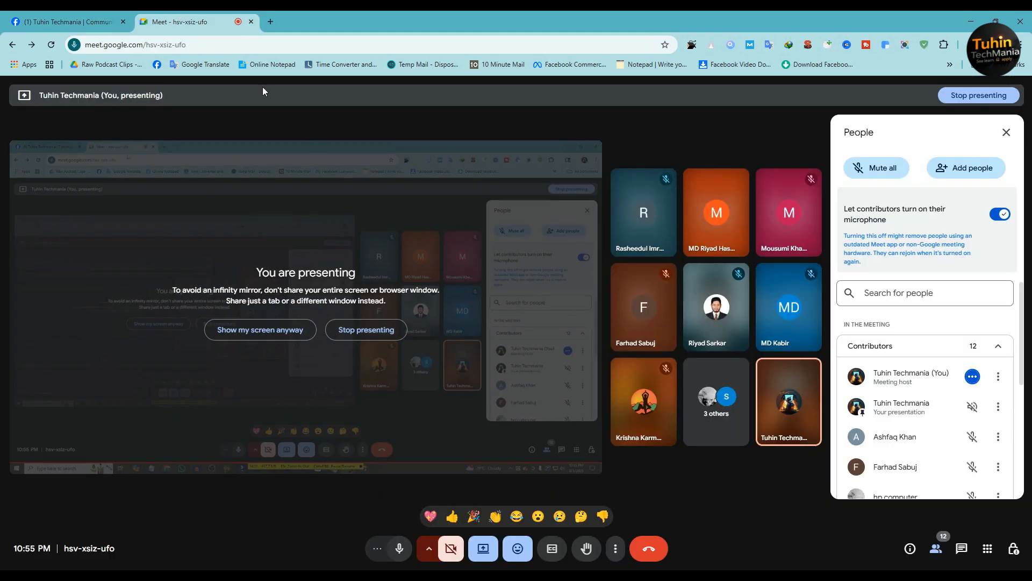
pyautogui.click(274, 575)
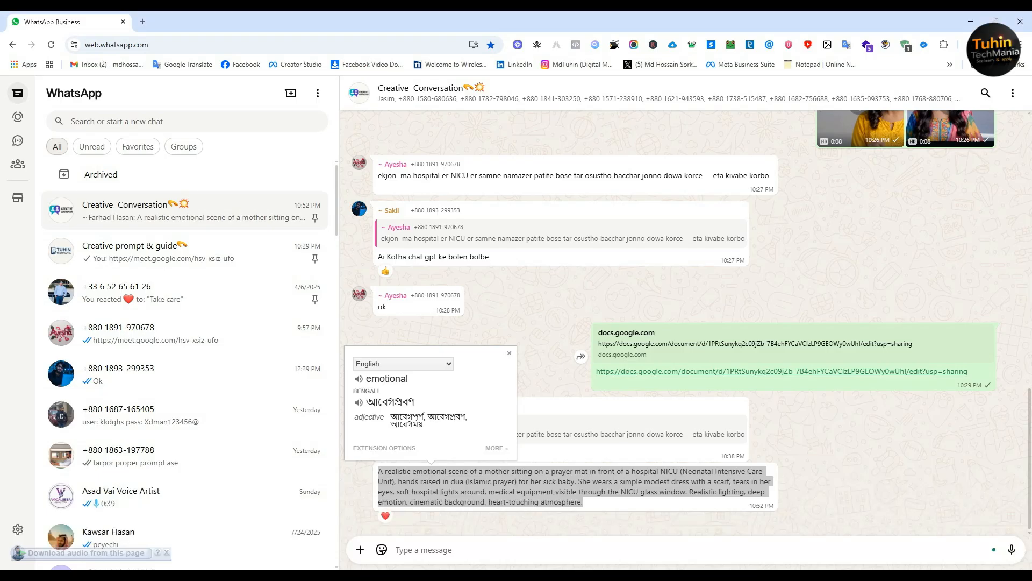
pyautogui.click(654, 507)
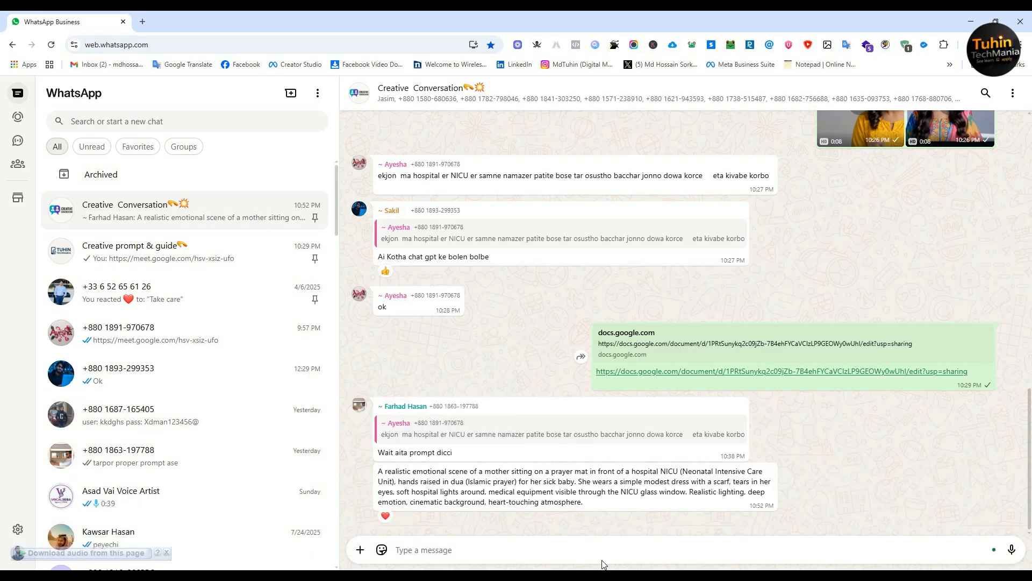
pyautogui.click(592, 575)
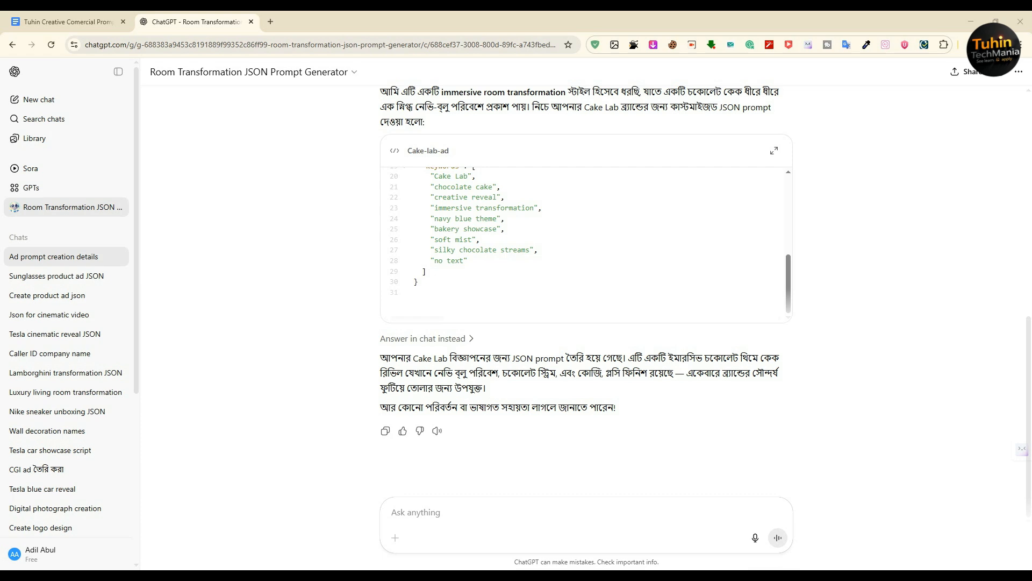
pyautogui.moveTo(617, 575)
pyautogui.click(687, 535)
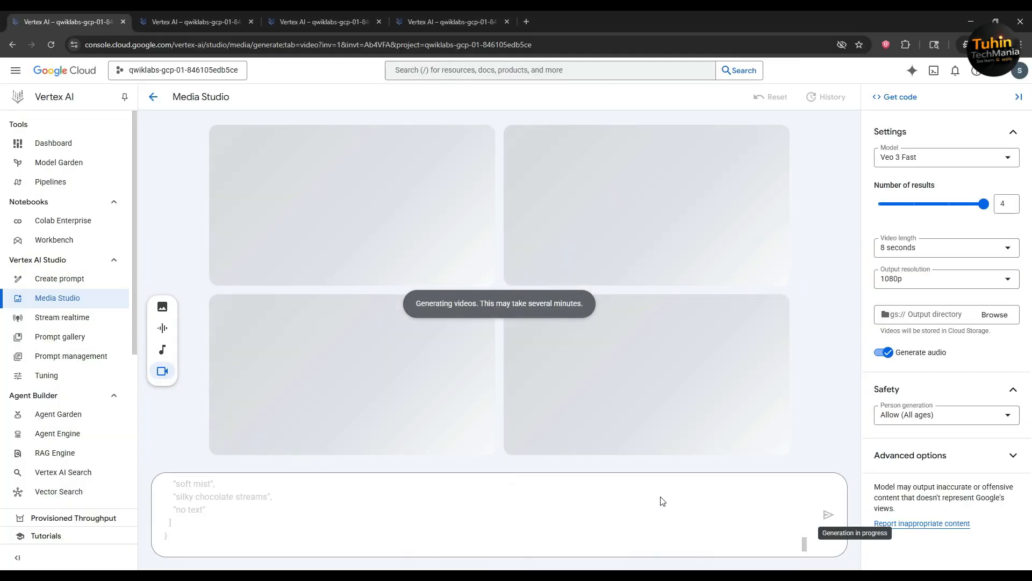
# - Go through all the Media Studio tabs again to examine whether their videos have been generated
pyautogui.click(200, 11)
pyautogui.click(314, 11)
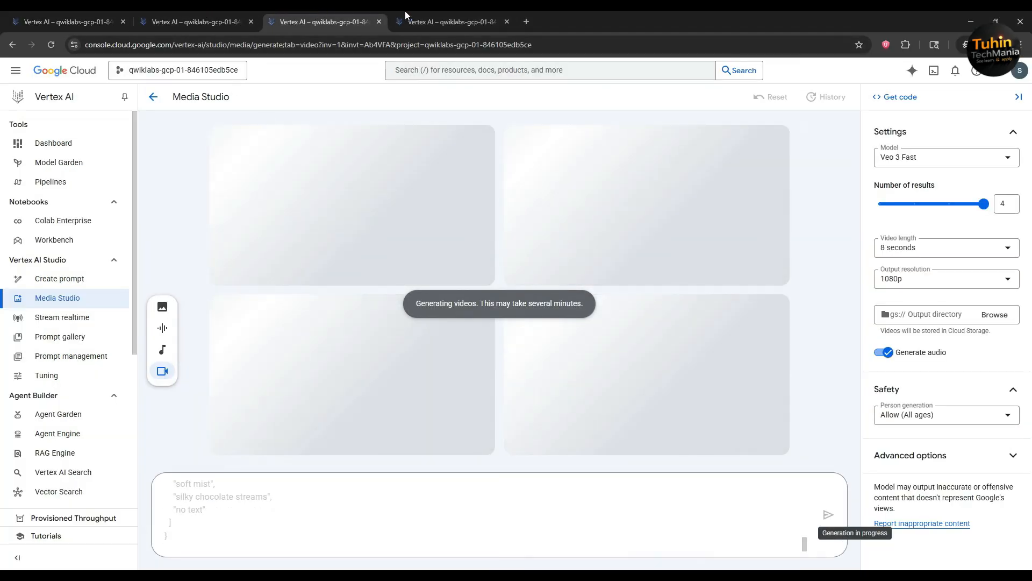
pyautogui.click(430, 11)
pyautogui.click(324, 10)
pyautogui.click(200, 10)
pyautogui.click(70, 11)
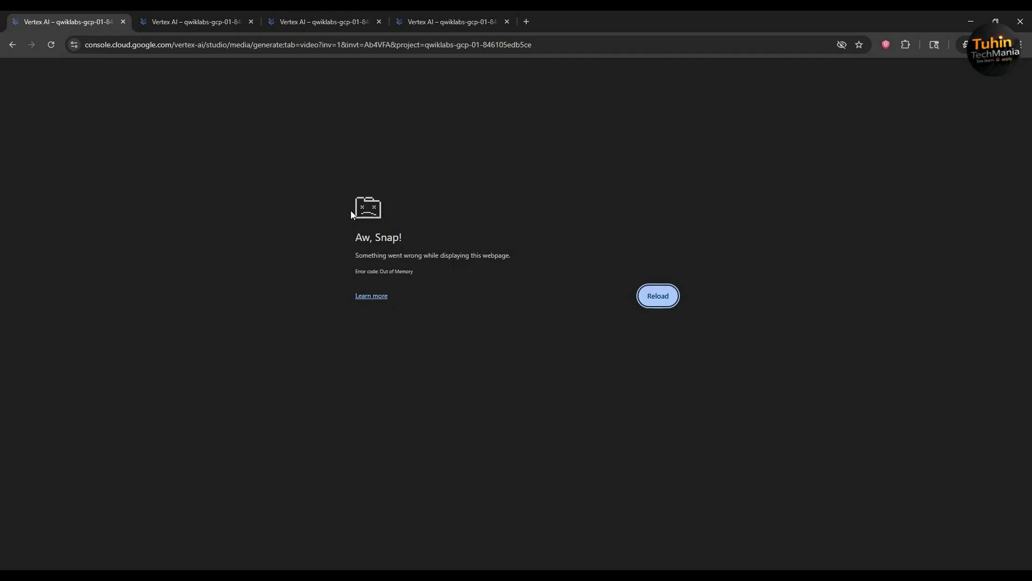
# - Reload the crashed original Media Studio tab and set its model to Veo 3 Fast and output resolution to 1080p
pyautogui.click(672, 302)
pyautogui.click(204, 21)
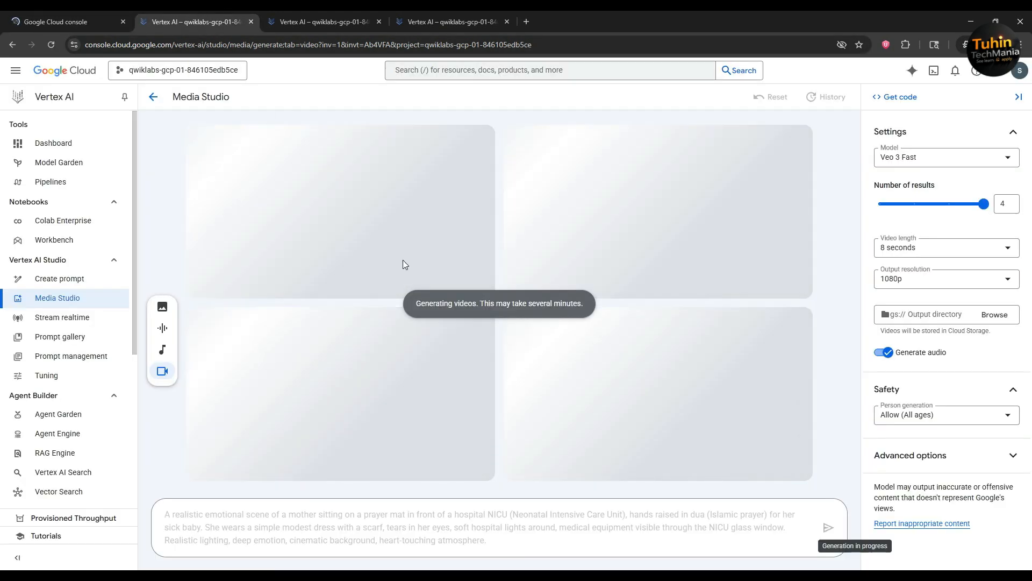
pyautogui.click(87, 12)
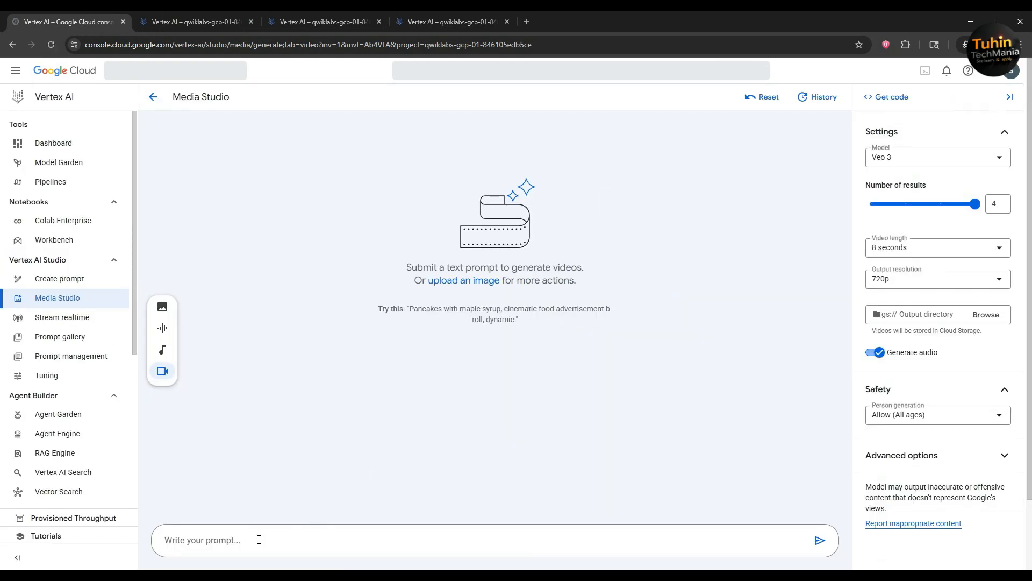
pyautogui.click(940, 157)
pyautogui.click(911, 188)
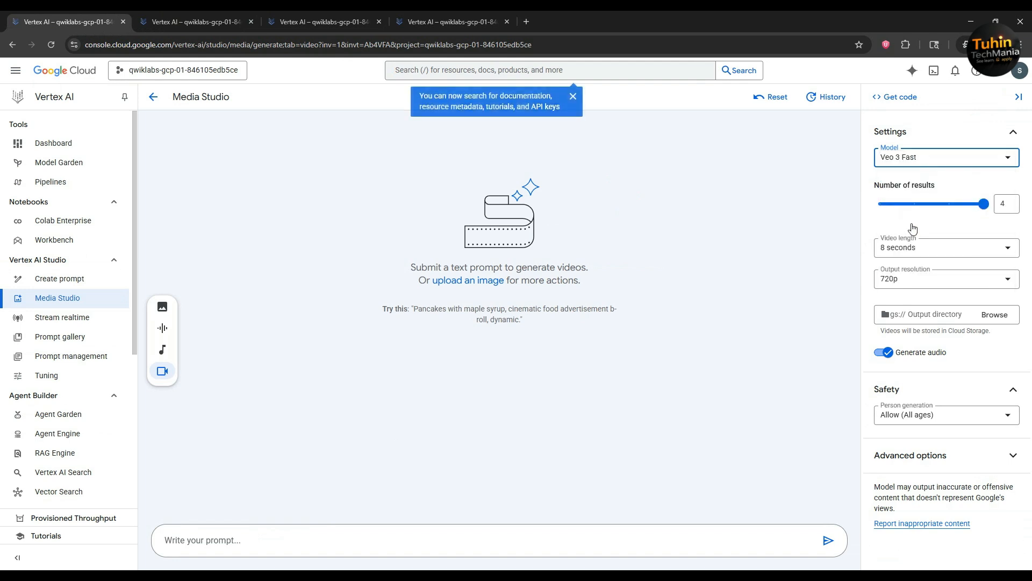
pyautogui.click(903, 279)
pyautogui.click(901, 302)
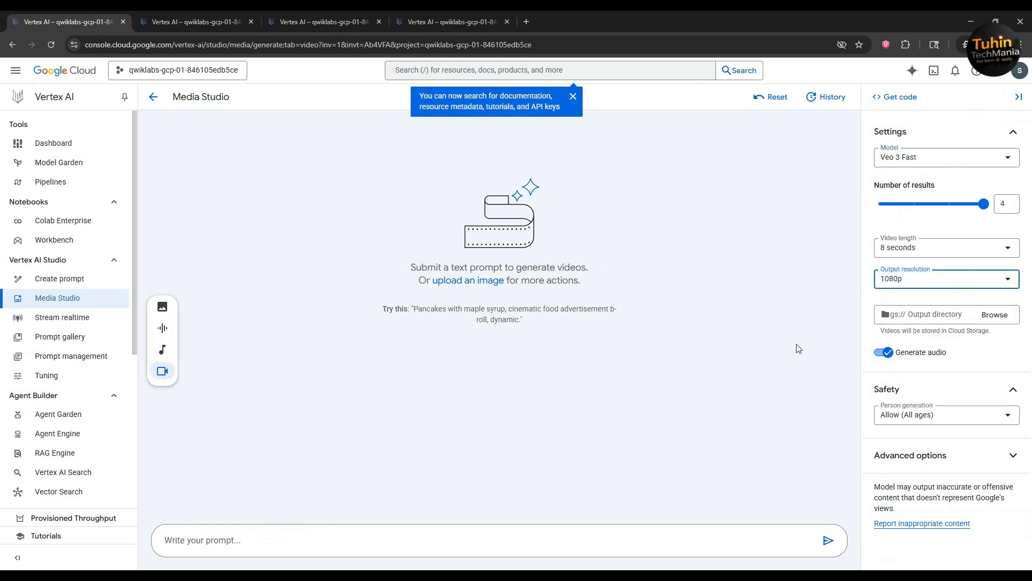
# - Insert the NICU prayer scene prompt from the clipboard history in the original Media Studio tab and generate its videos
pyautogui.click(243, 540)
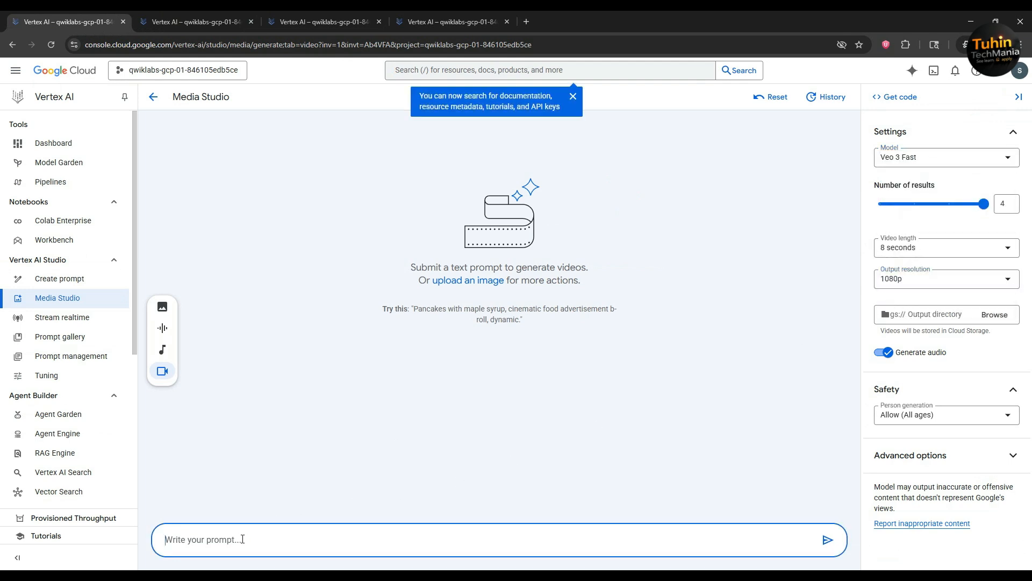
pyautogui.press('super+v')
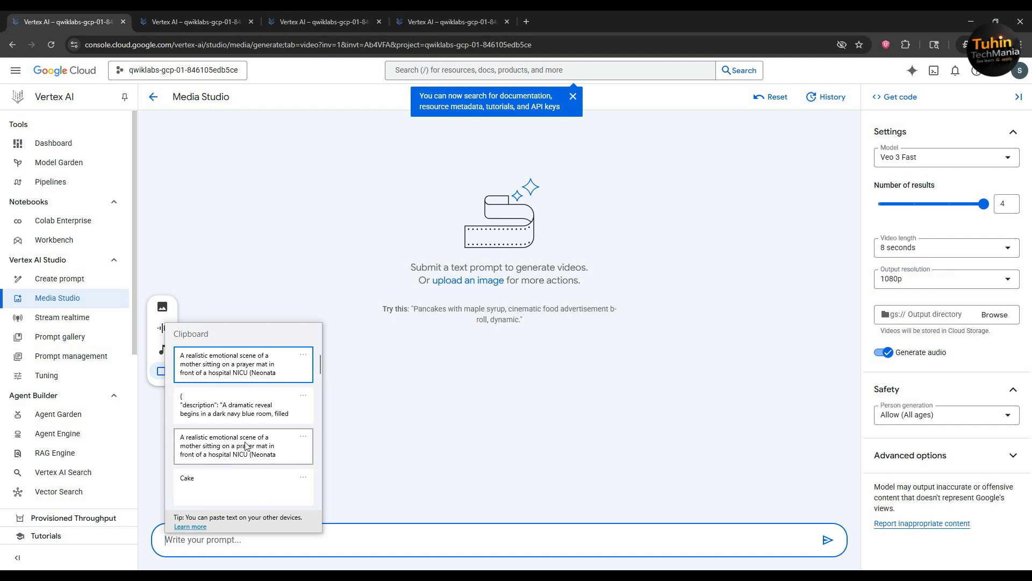
pyautogui.click(253, 380)
pyautogui.click(828, 528)
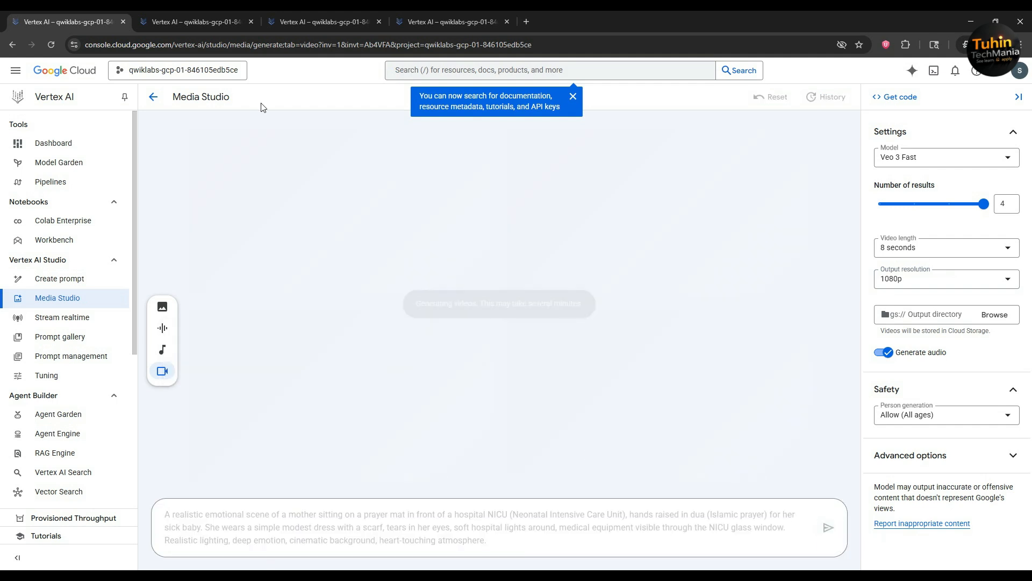
# - Check the generation status of the three duplicated Media Studio tabs
pyautogui.click(194, 15)
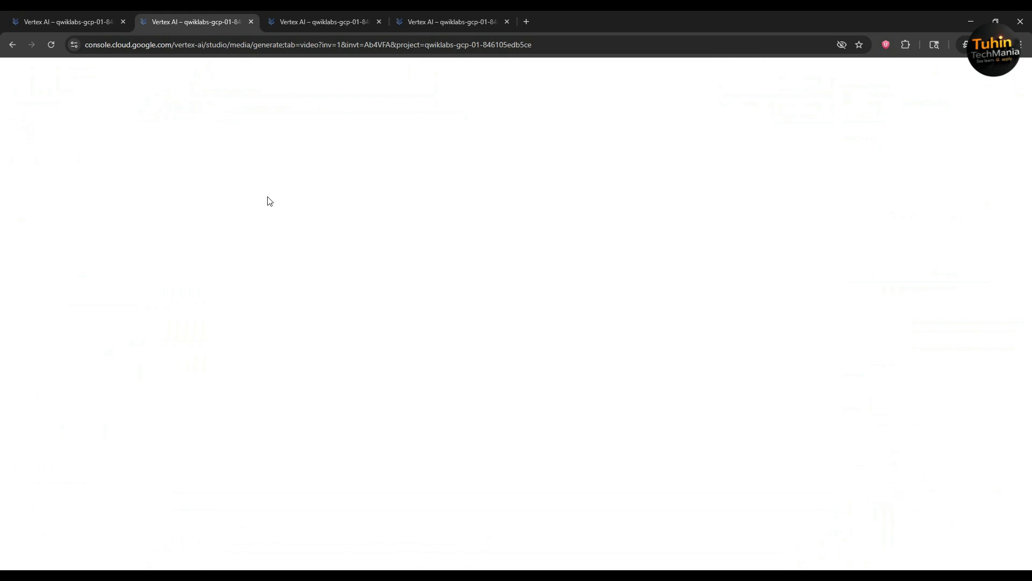
pyautogui.click(307, 12)
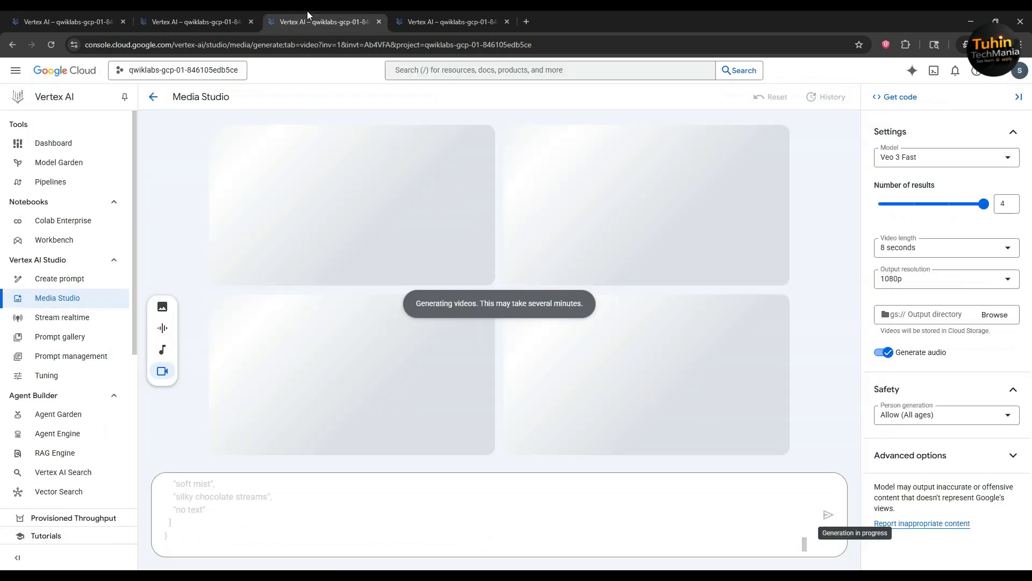
pyautogui.click(428, 12)
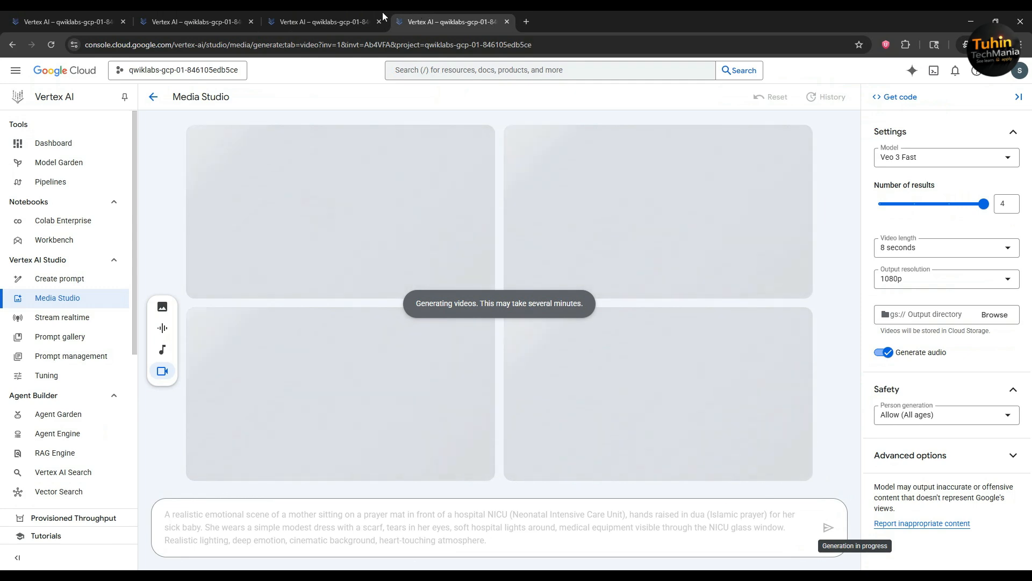
pyautogui.click(309, 12)
# - In the first duplicated Media Studio tab, open and play the first generated NICU video and raise the system volume
pyautogui.click(165, 13)
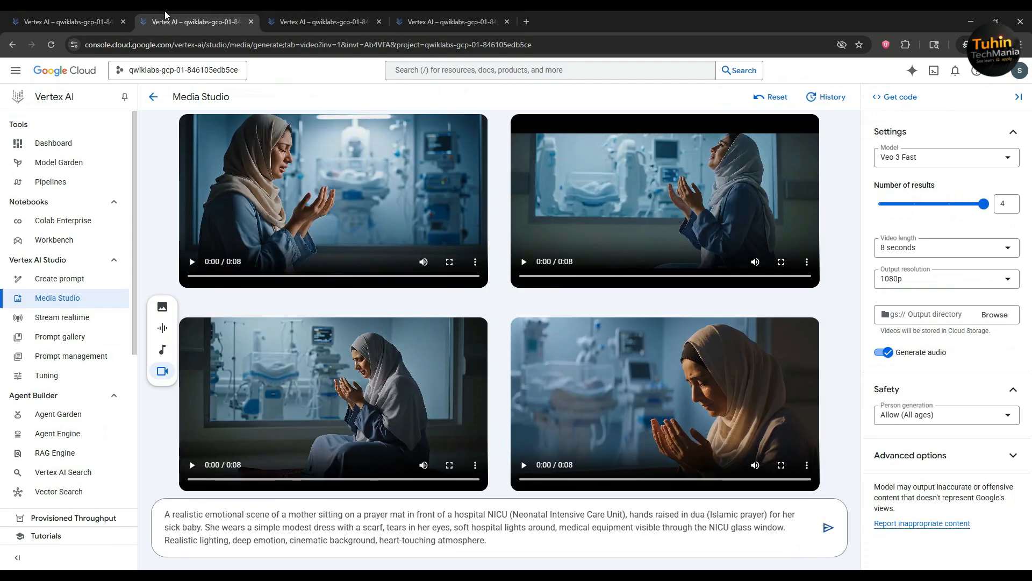
pyautogui.click(301, 200)
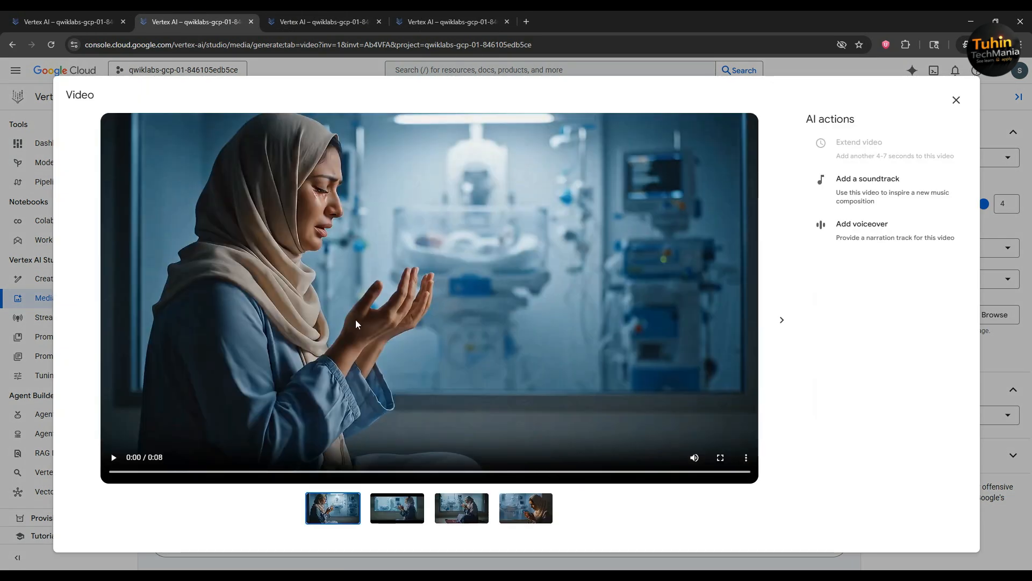
pyautogui.click(356, 320)
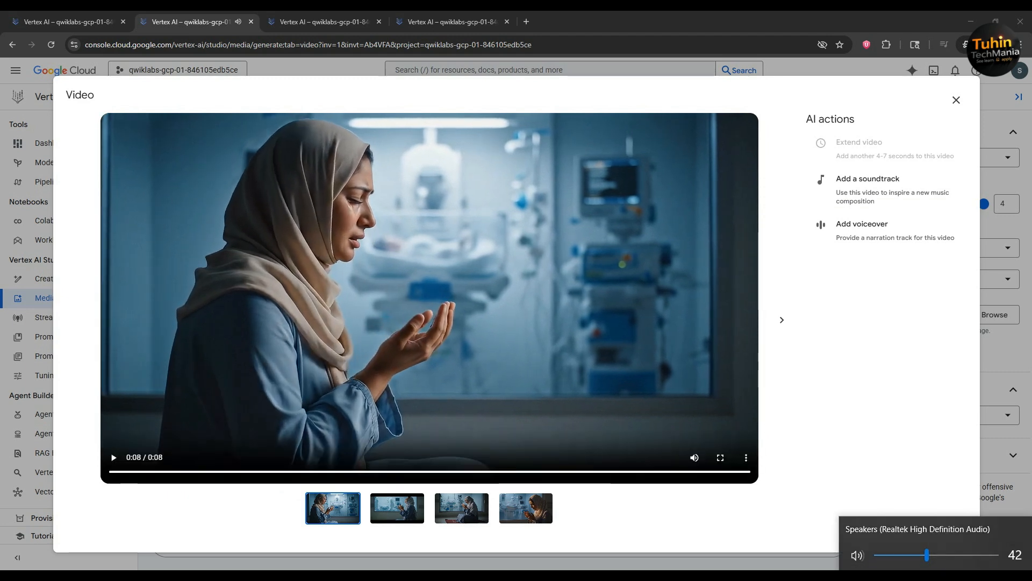
pyautogui.press('XF86AudioRaiseVolume')
pyautogui.press('XF86AudioRaiseVolume')
pyautogui.press('XF86AudioRaiseVolume')
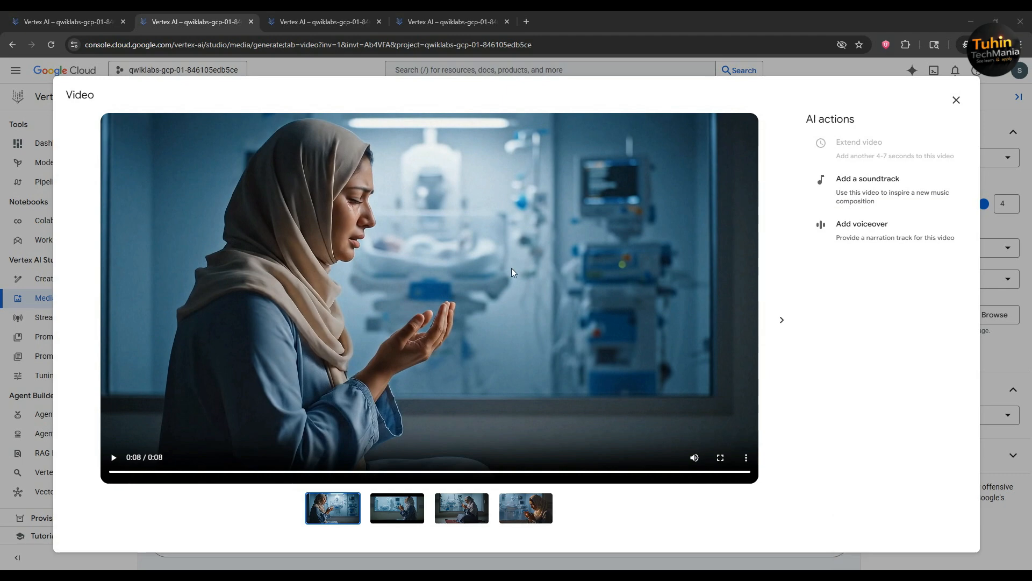
# - Download the opened first NICU video to the Downloads folder as download (17)
pyautogui.click(750, 460)
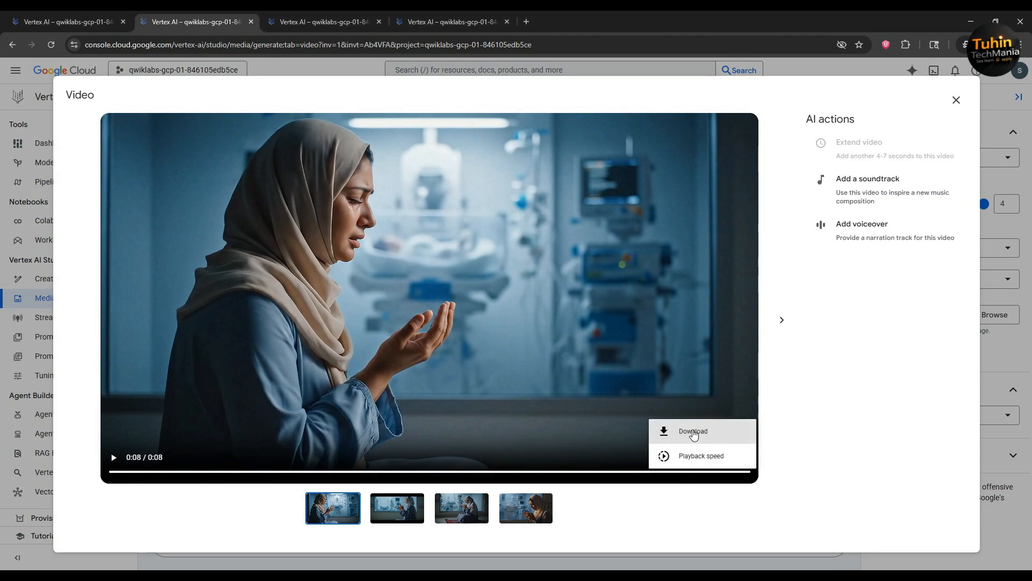
pyautogui.click(691, 431)
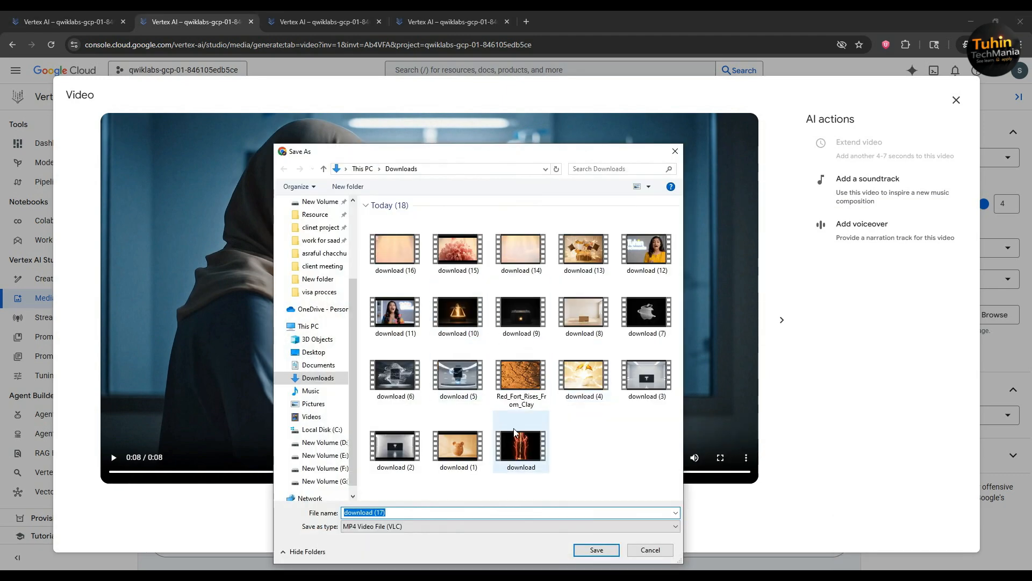
pyautogui.click(576, 542)
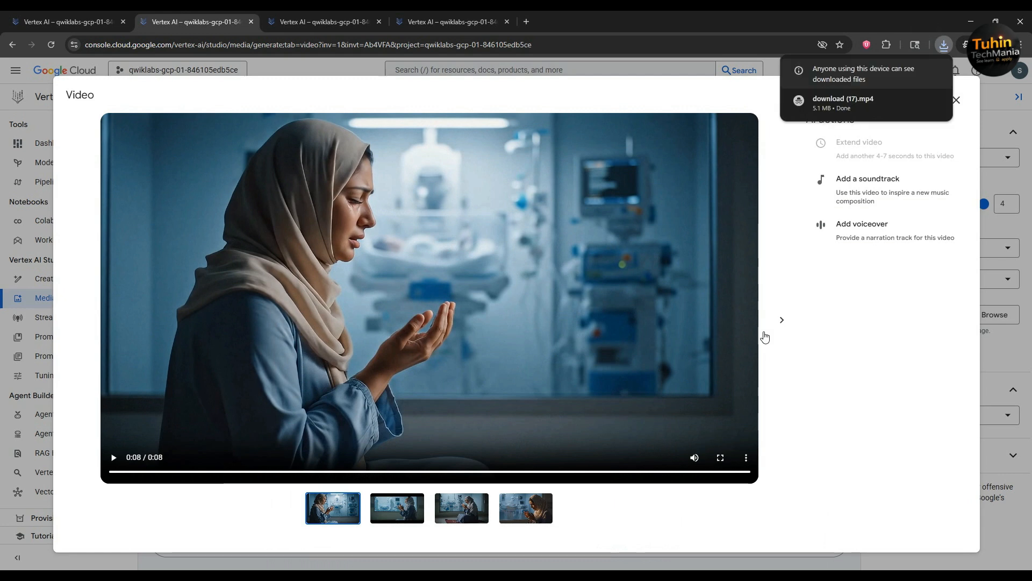
# - Open the second generated NICU video and download it to the Downloads folder as download (18)
pyautogui.click(781, 319)
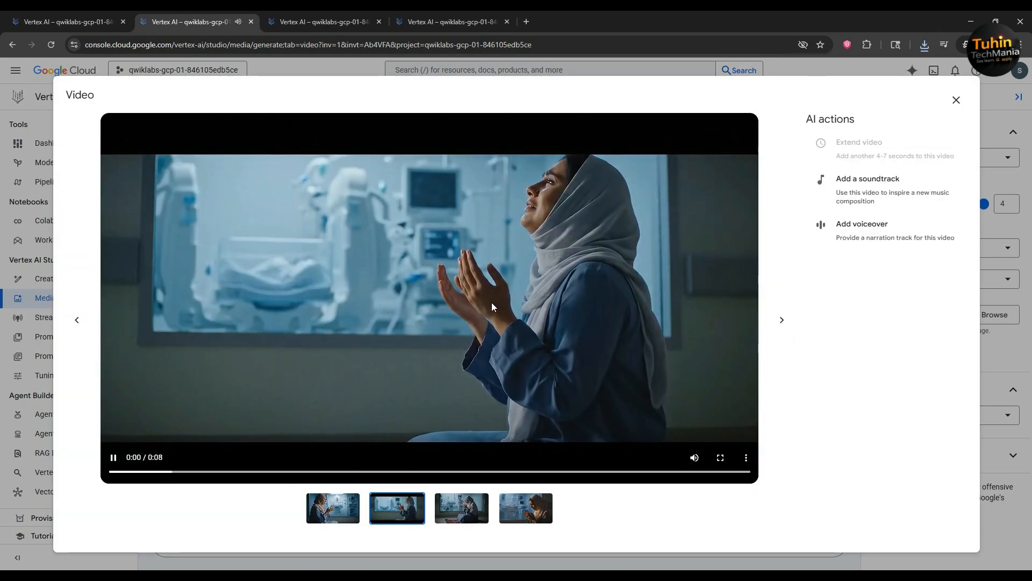
pyautogui.click(745, 457)
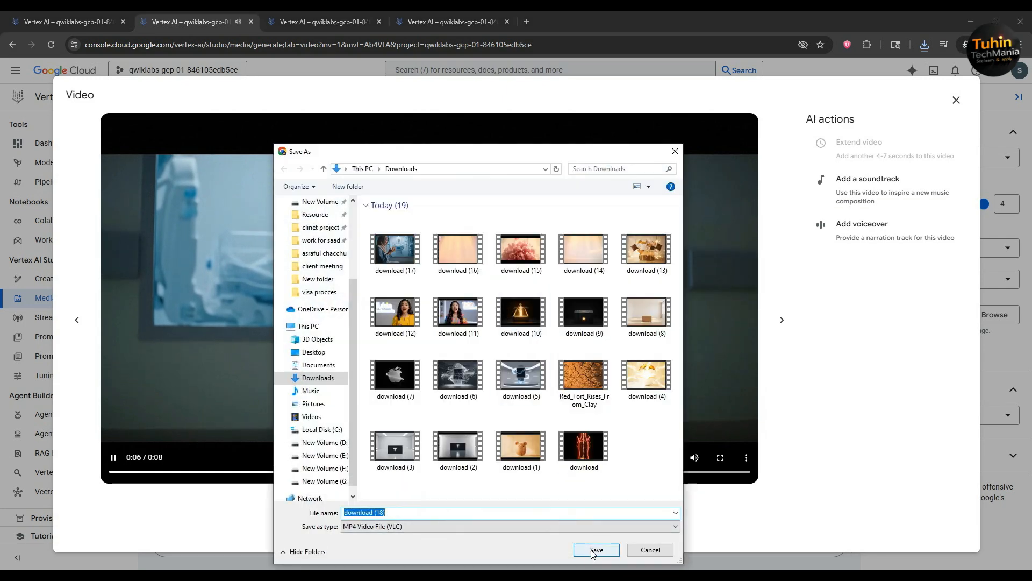
pyautogui.click(593, 551)
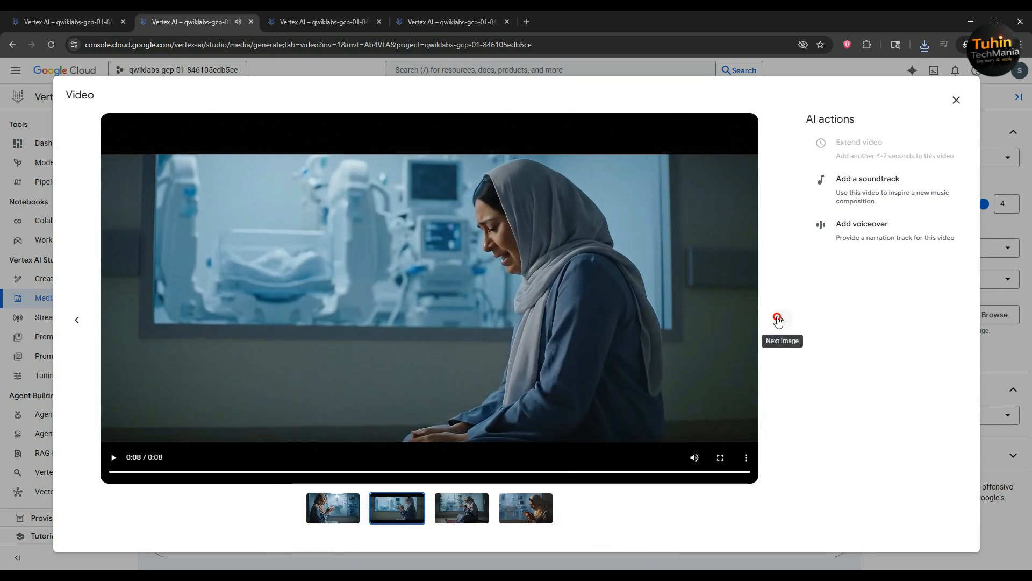
# - Open the third NICU video, play it briefly, and download it to the Downloads folder as download (19)
pyautogui.click(780, 319)
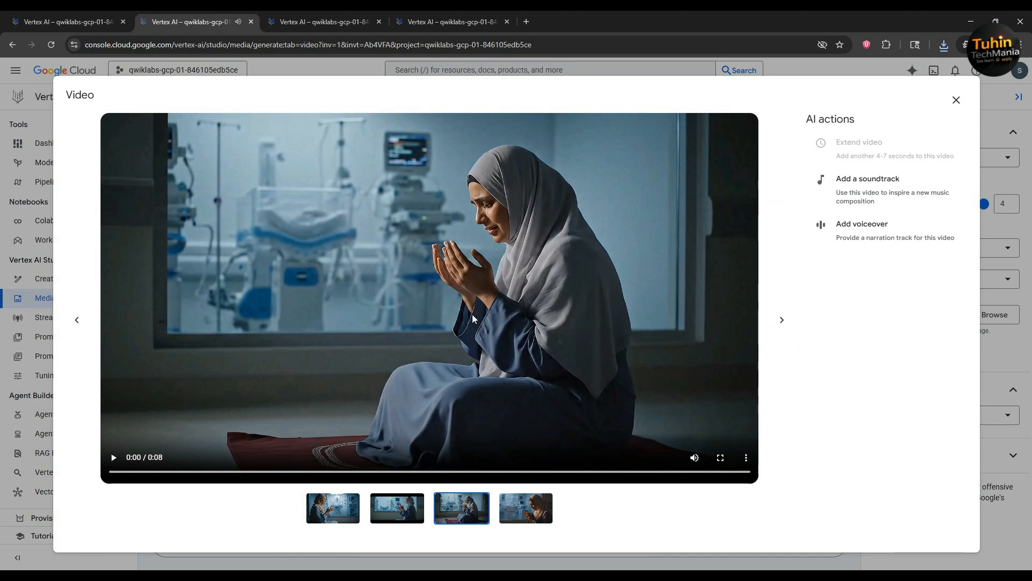
pyautogui.click(355, 338)
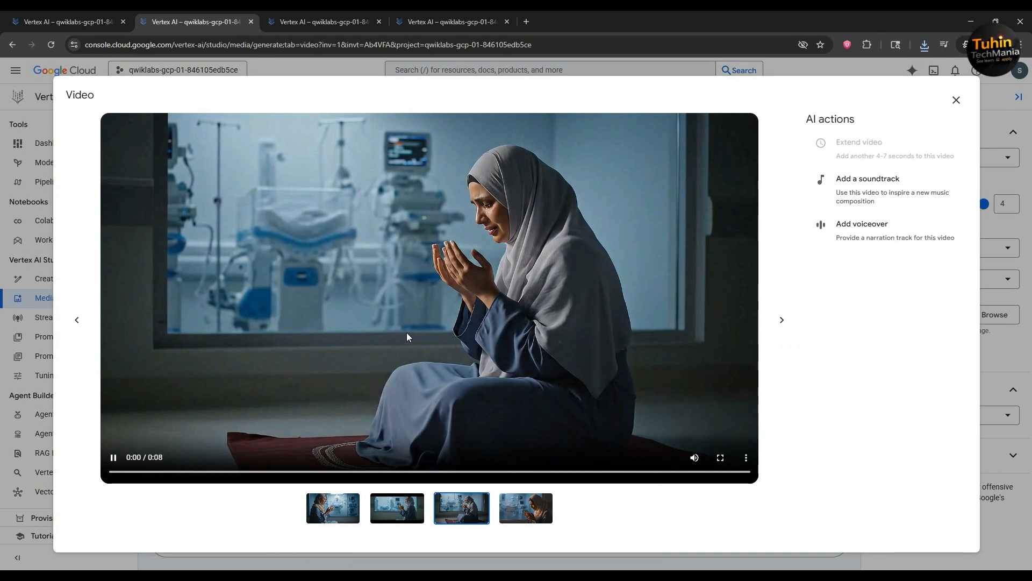
pyautogui.click(450, 320)
pyautogui.click(745, 457)
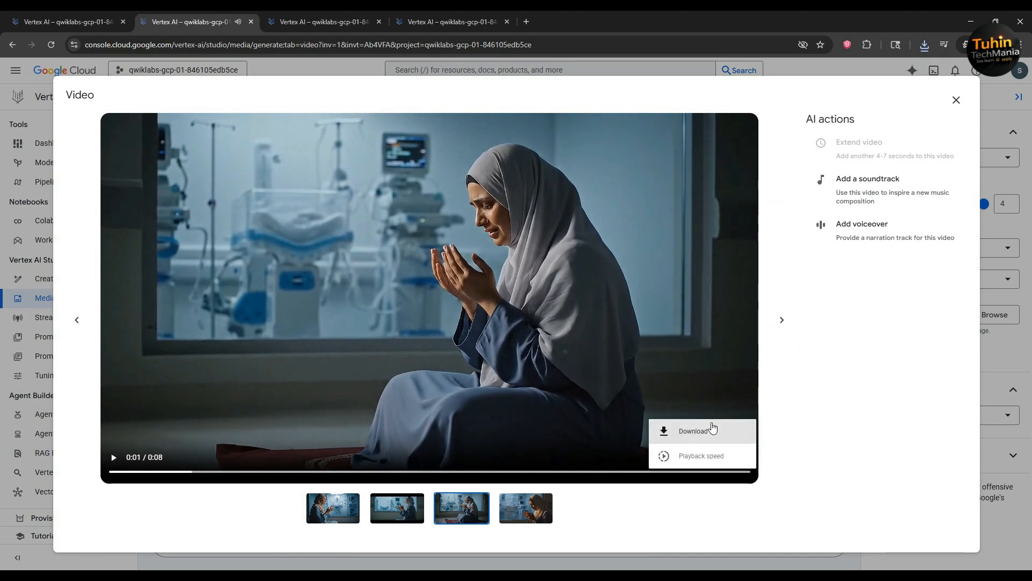
pyautogui.click(692, 425)
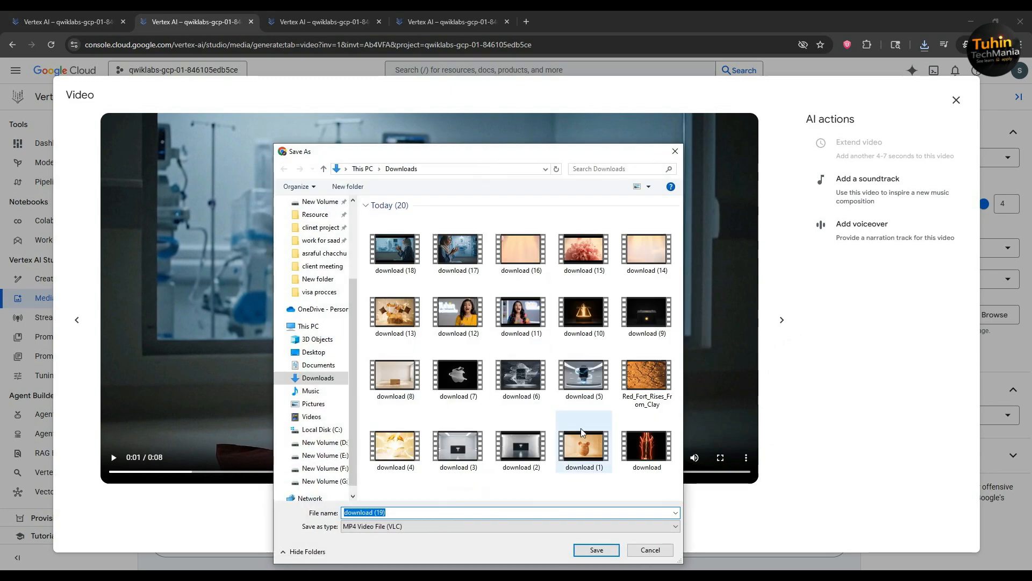
pyautogui.press('Return')
# - Open the fourth NICU video and download it to the Downloads folder as download (20)
pyautogui.click(781, 319)
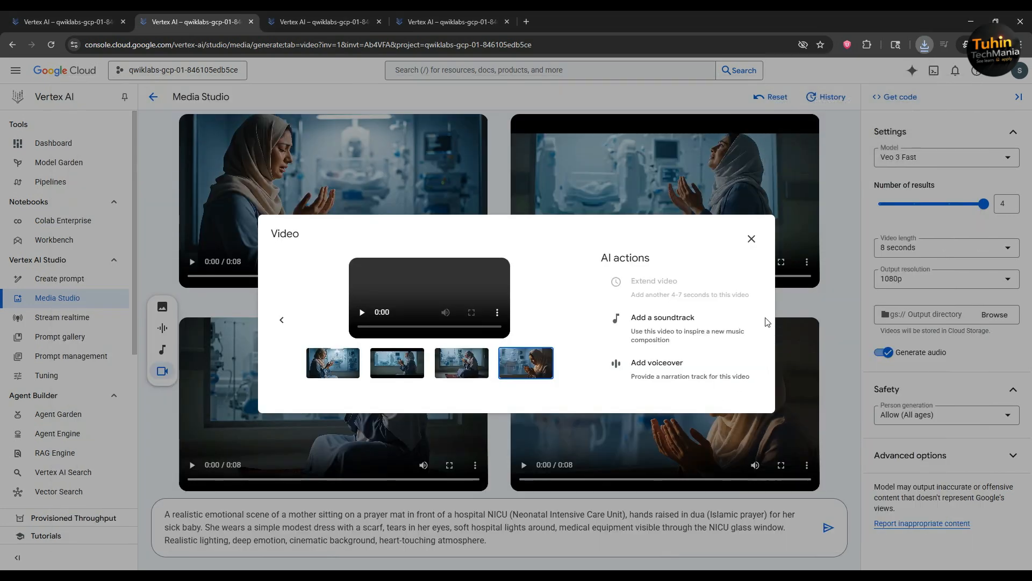
pyautogui.click(746, 457)
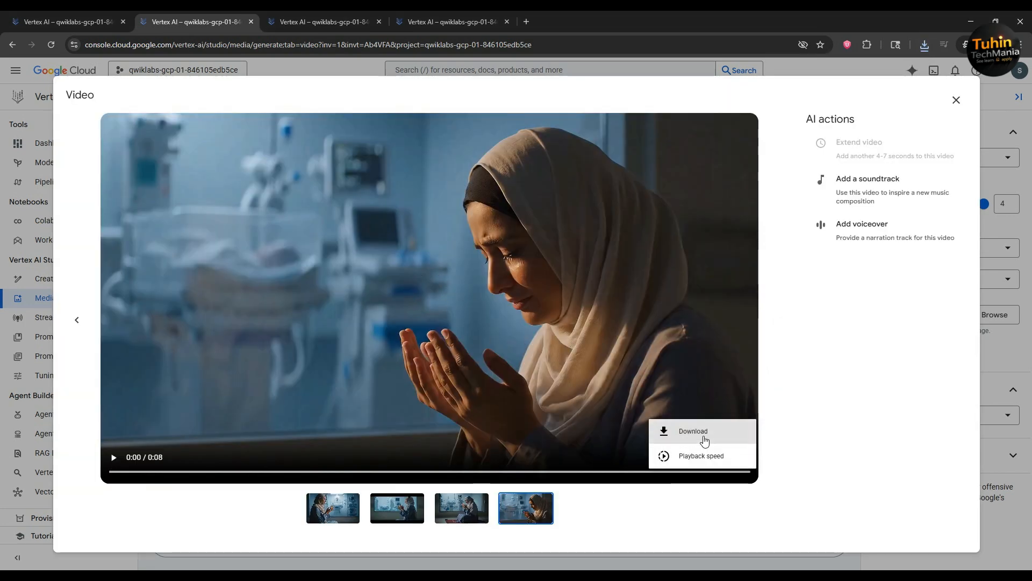
pyautogui.click(703, 431)
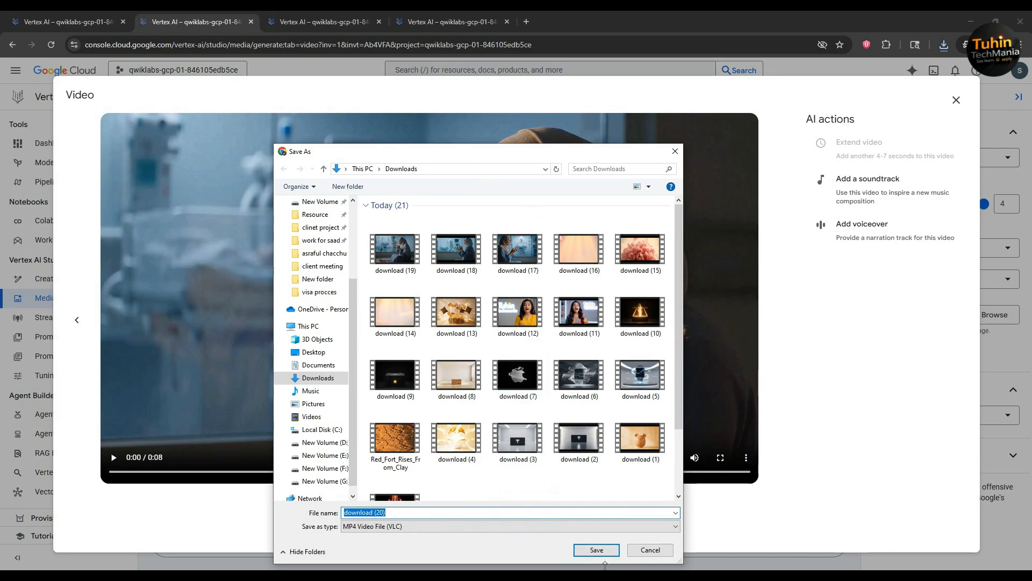
pyautogui.click(602, 554)
# - Switch to WhatsApp and send the videos download (17) through download (20) to the Creative Conversation group
pyautogui.click(407, 573)
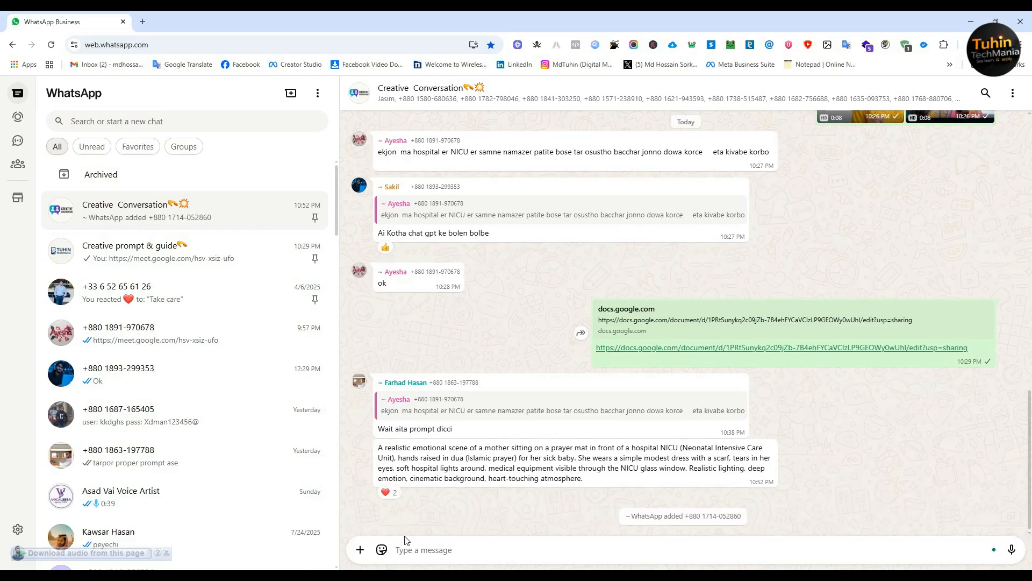
pyautogui.click(359, 550)
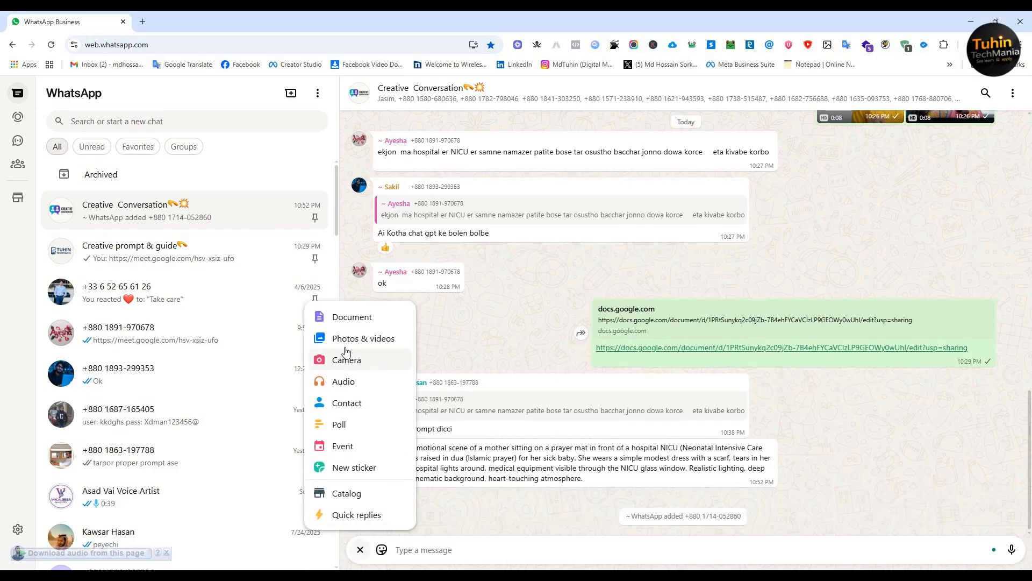
pyautogui.click(341, 338)
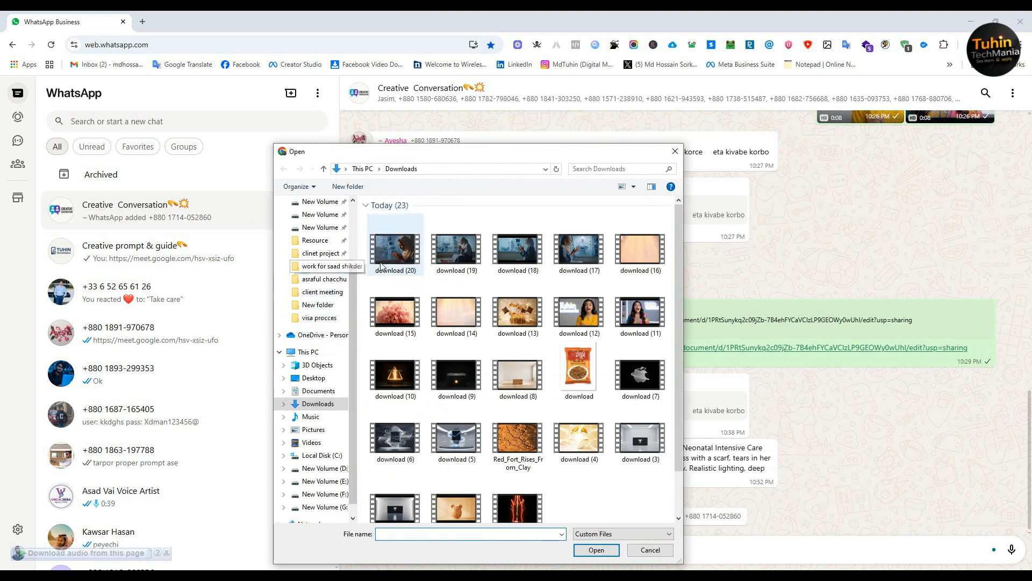
pyautogui.click(398, 261)
pyautogui.keyDown('ctrl'); pyautogui.click(468, 262); pyautogui.keyUp('ctrl')
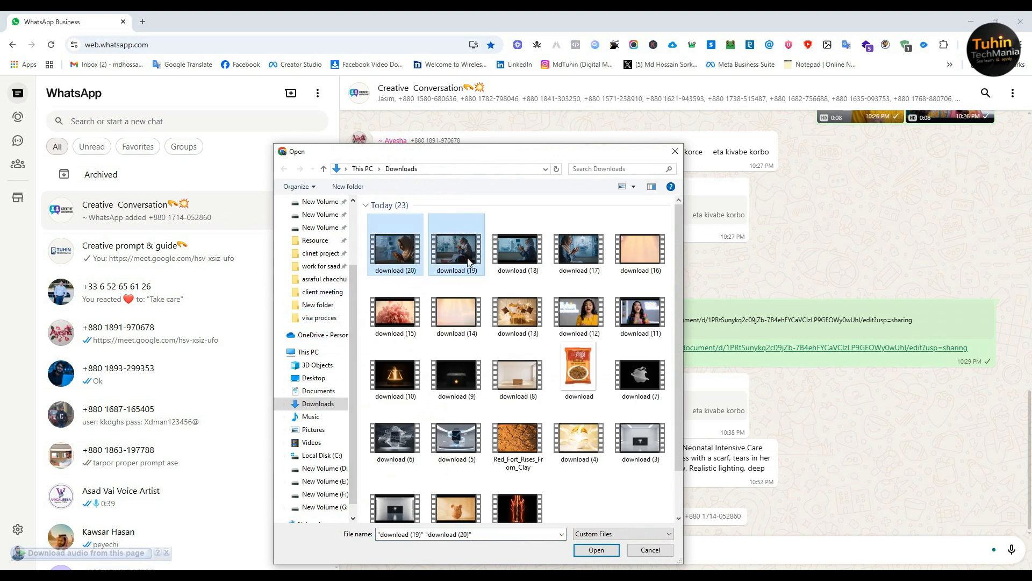
pyautogui.keyDown('ctrl'); pyautogui.click(517, 262); pyautogui.keyUp('ctrl')
pyautogui.keyDown('ctrl'); pyautogui.click(558, 262); pyautogui.keyUp('ctrl')
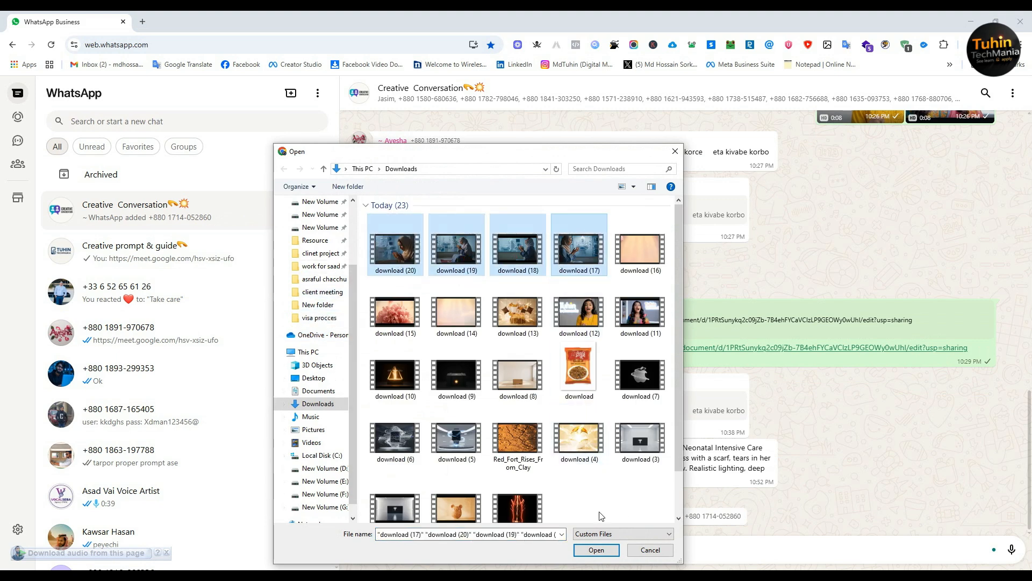
pyautogui.click(597, 549)
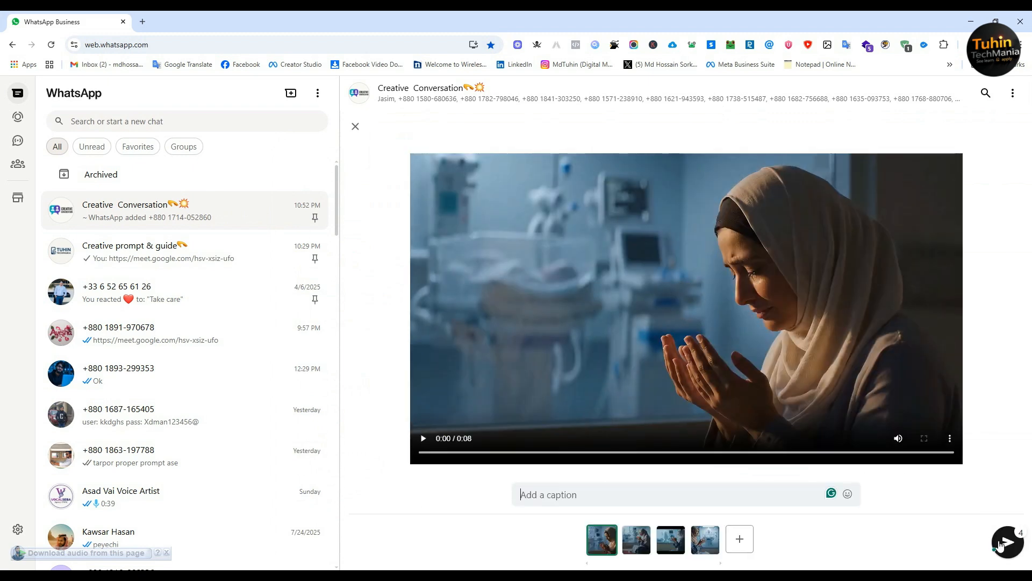
pyautogui.click(1008, 542)
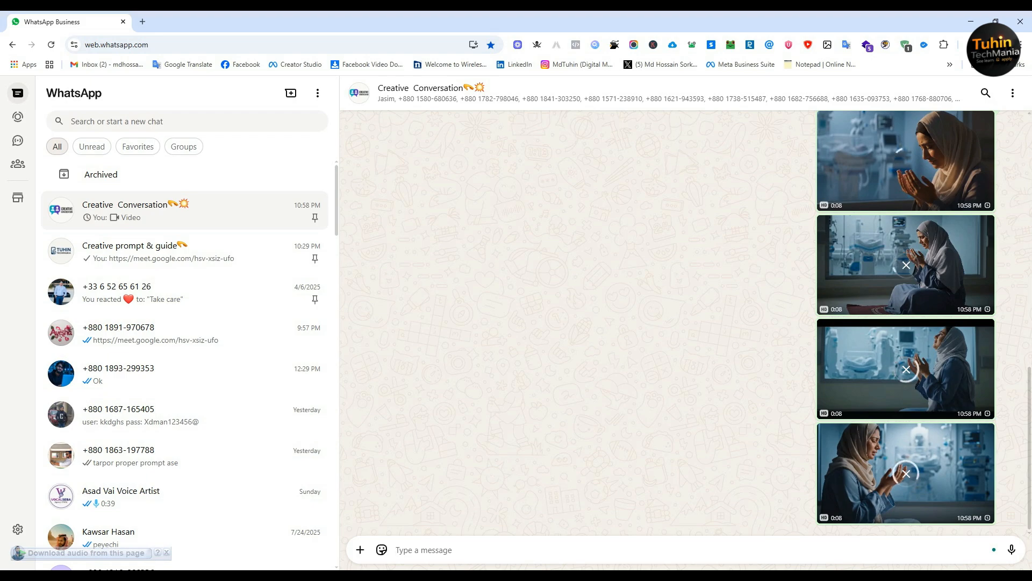
# - Switch to the Tuhin Techmania Community Platform group on Facebook, open its home page, and copy its web address
pyautogui.moveTo(591, 578)
pyautogui.click(533, 538)
pyautogui.click(62, 20)
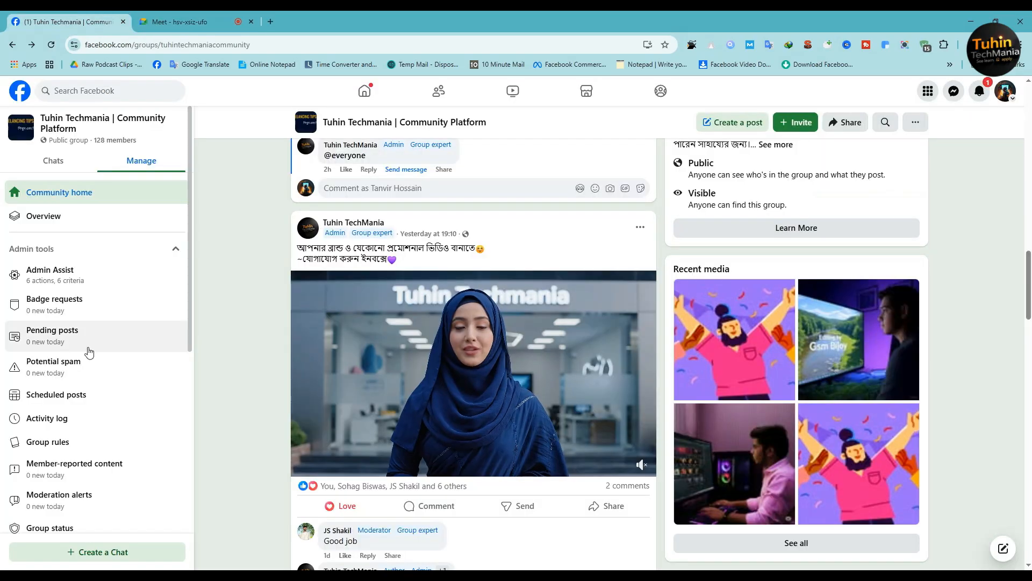
pyautogui.click(63, 129)
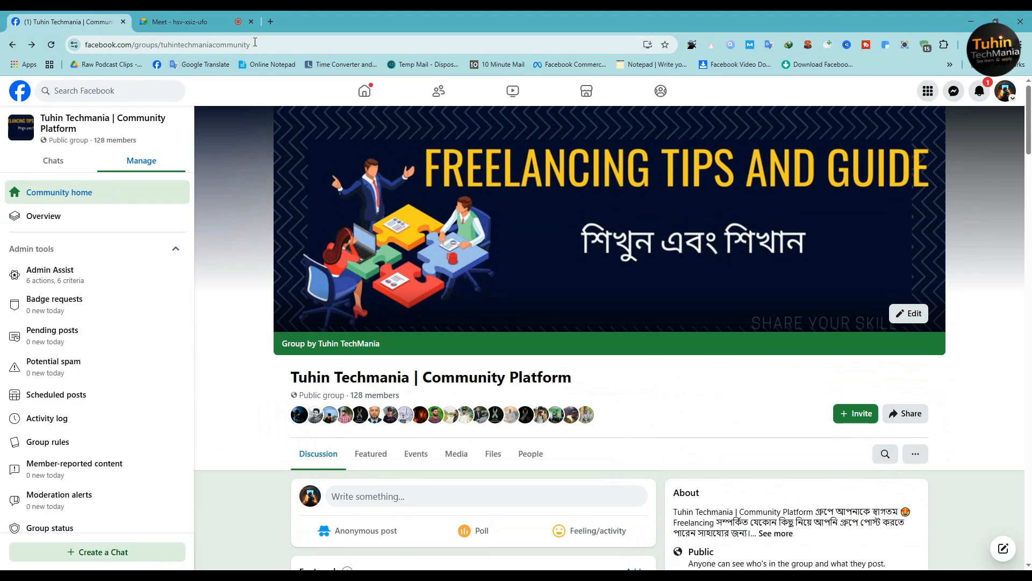
pyautogui.rightClick(272, 45)
pyautogui.hotkey('ctrl', 'c')
pyautogui.click(310, 151)
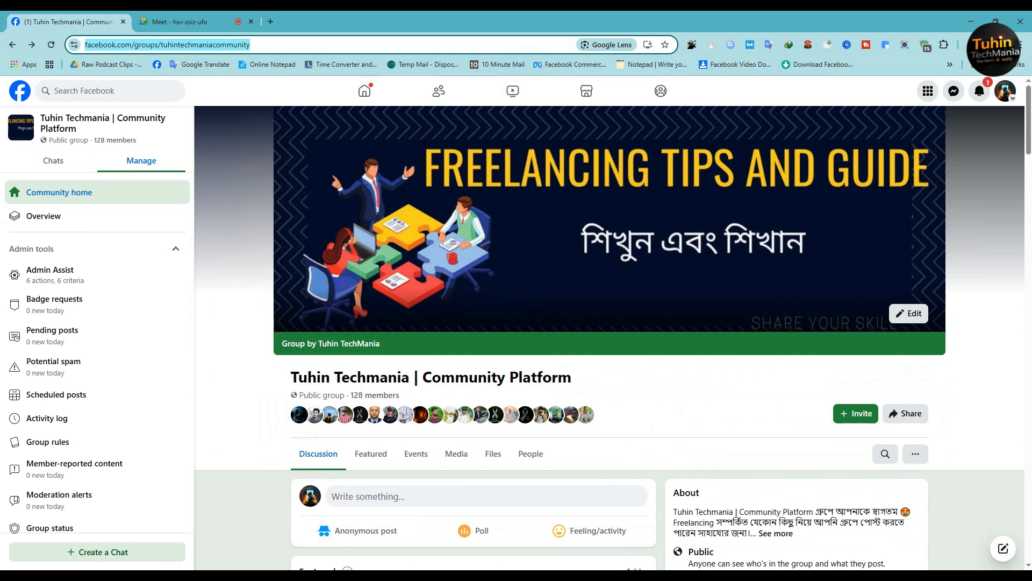
# - Switch back to WhatsApp and send the copied Facebook group link to the Creative Conversation group
pyautogui.click(565, 575)
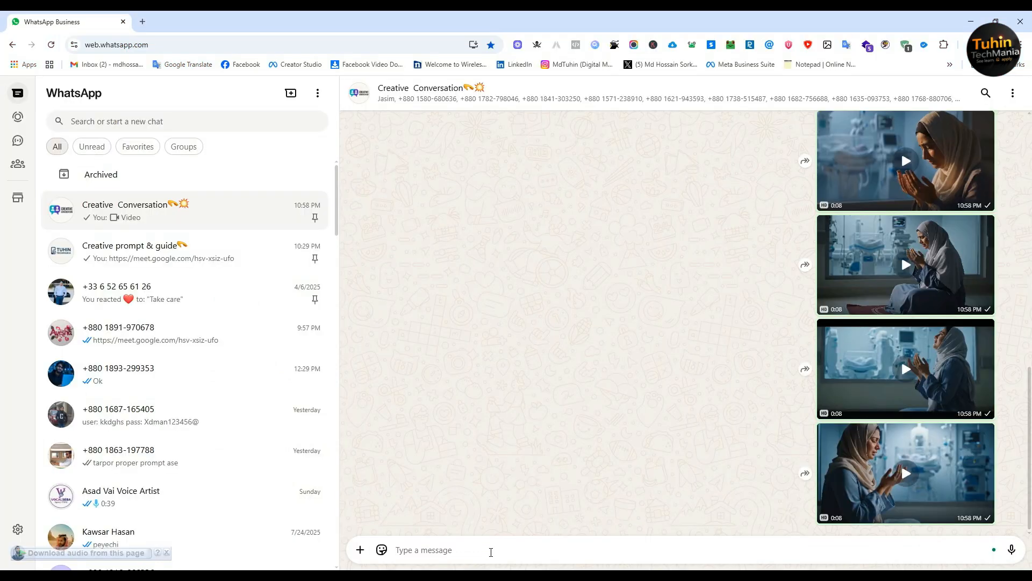
pyautogui.hotkey('ctrl', 'v')
pyautogui.press('Return')
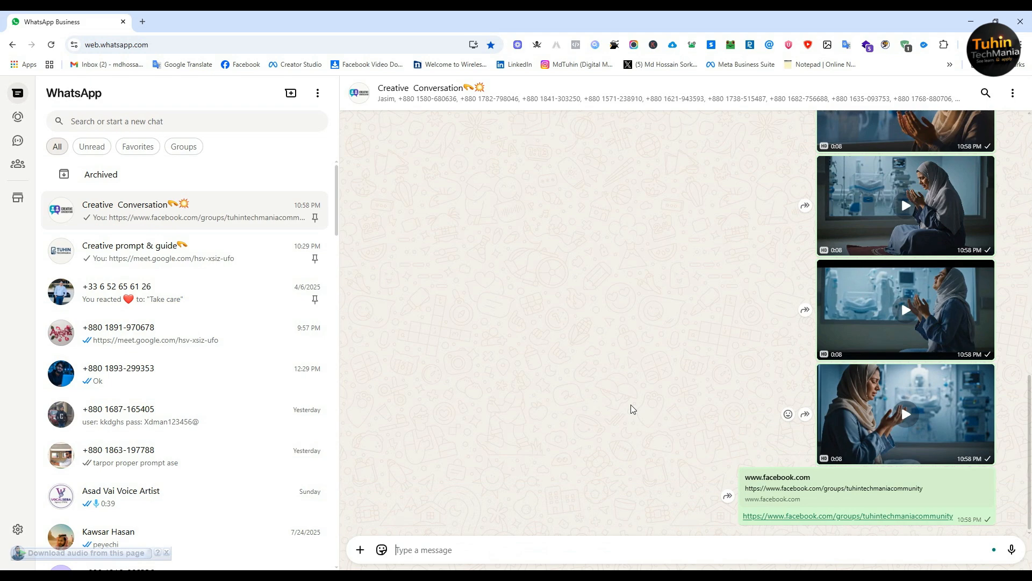
pyautogui.scroll(5, 682, 389)
pyautogui.scroll(-4, 681, 389)
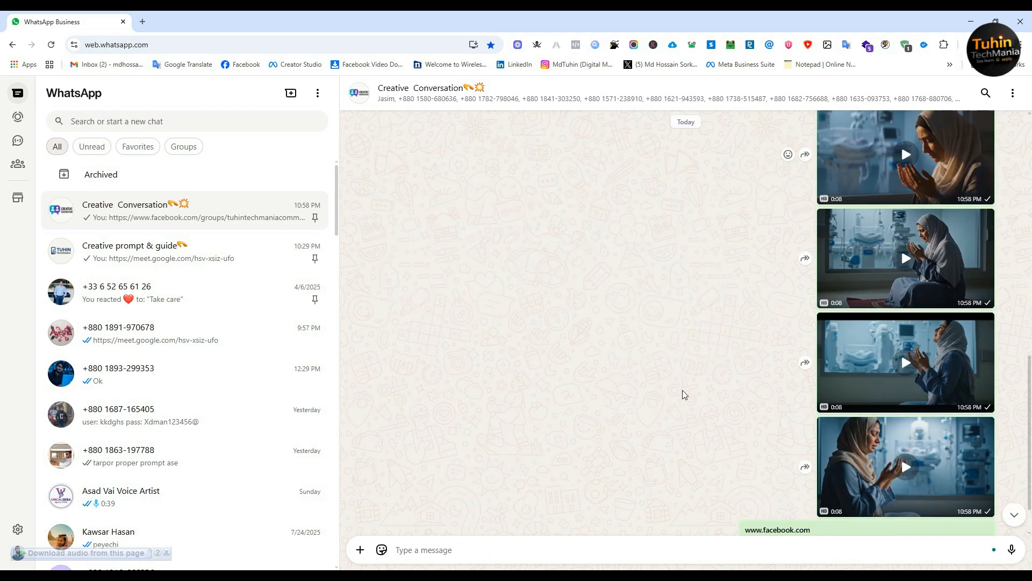
pyautogui.scroll(-1, 682, 389)
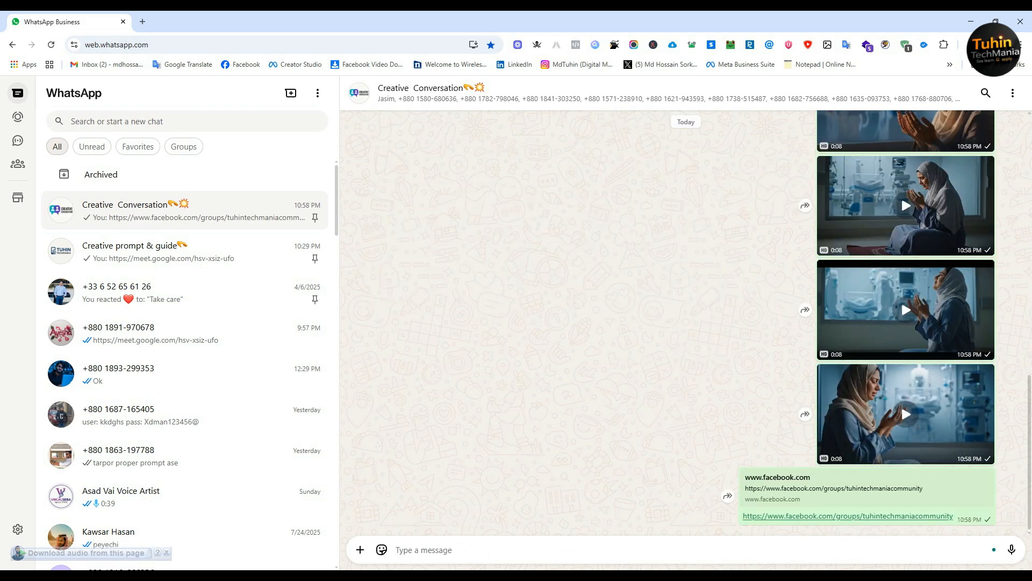
# - Check the ongoing Google Meet call and return to the Vertex AI browser window
pyautogui.click(545, 544)
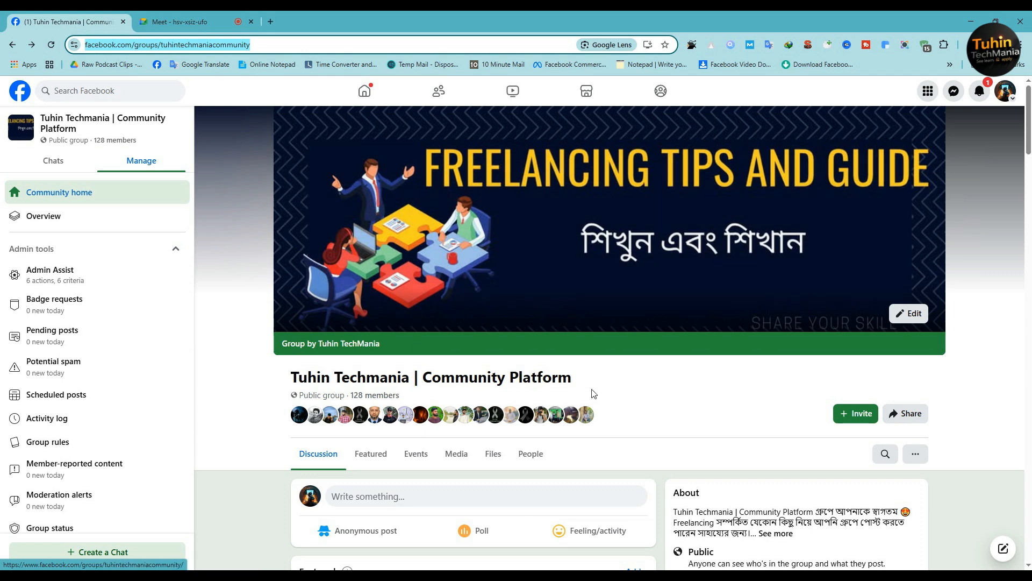
pyautogui.click(177, 21)
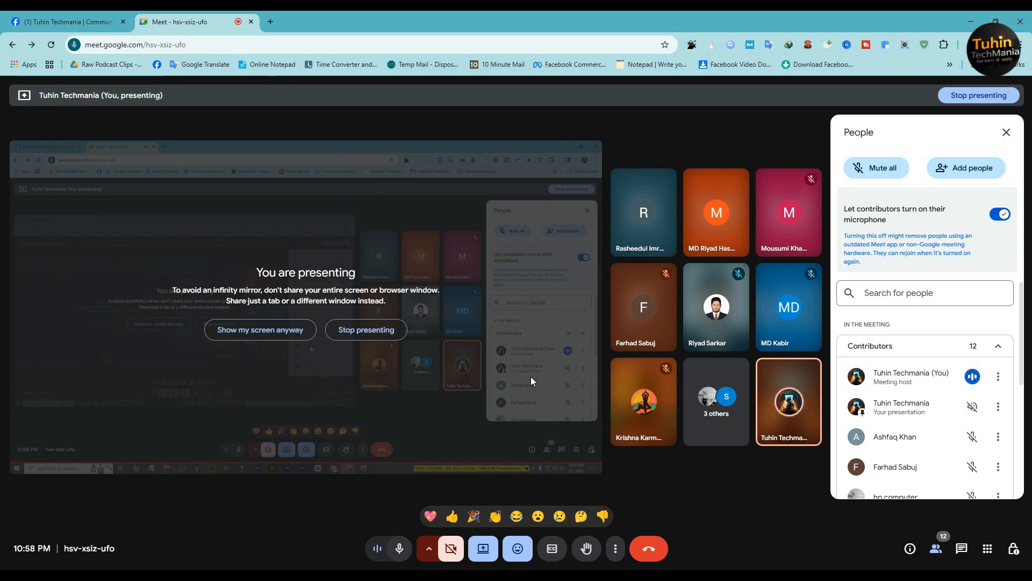
pyautogui.moveTo(617, 577)
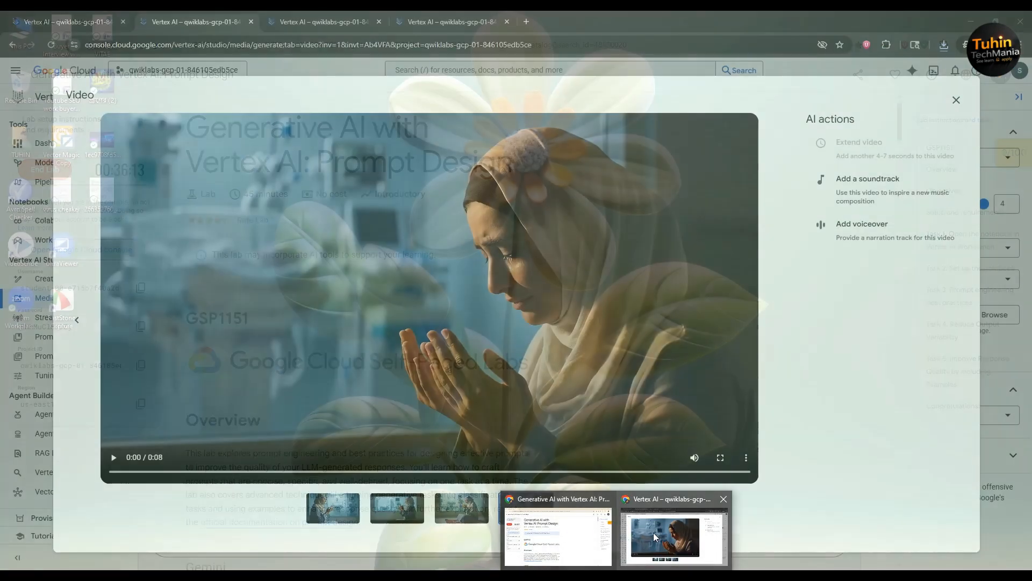
pyautogui.click(654, 532)
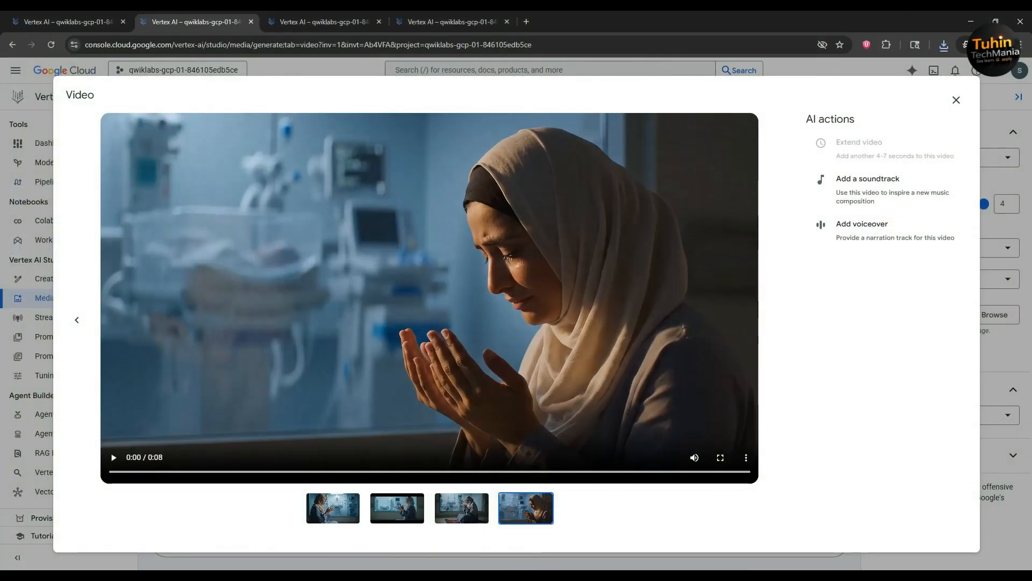
pyautogui.moveTo(592, 577)
pyautogui.click(546, 547)
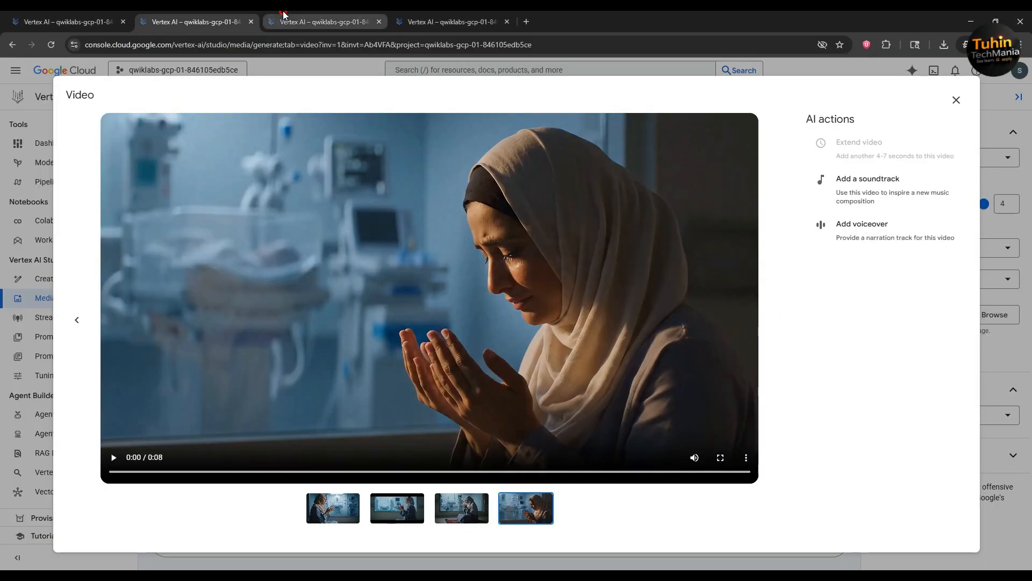
# - Check the other Media Studio tabs and reload the crashed page in the third tab
pyautogui.click(314, 18)
pyautogui.click(430, 12)
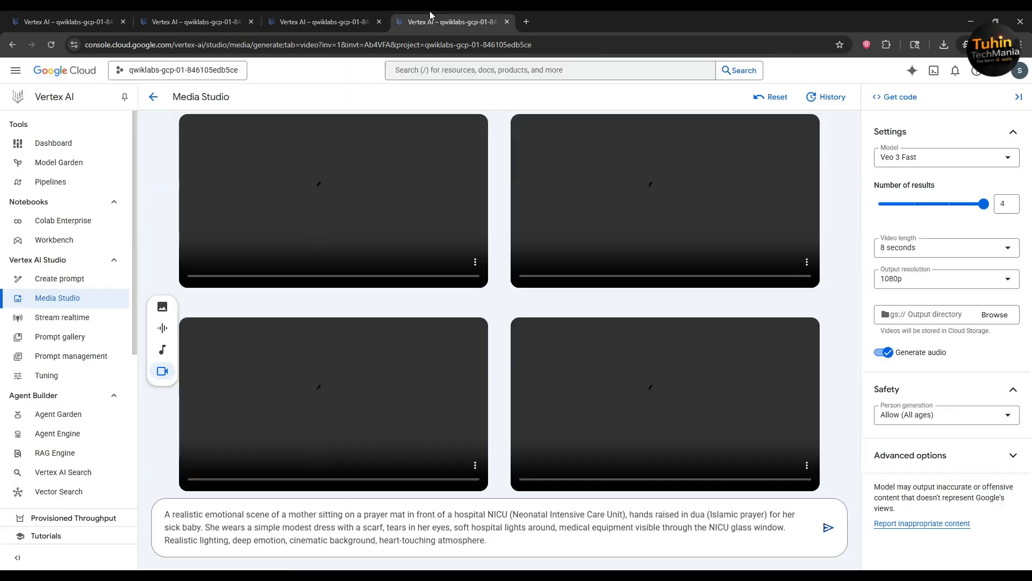
pyautogui.click(97, 22)
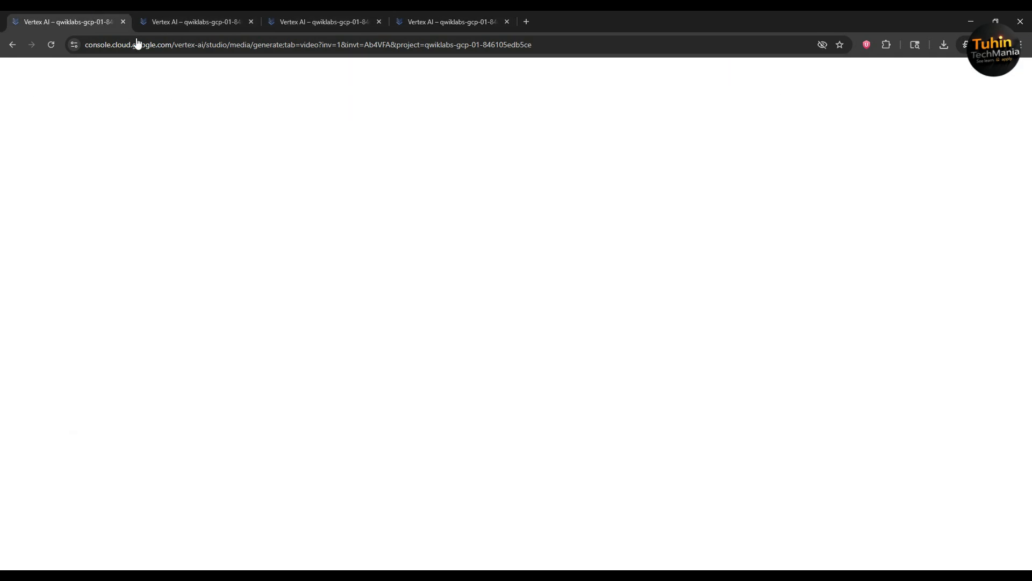
pyautogui.click(309, 20)
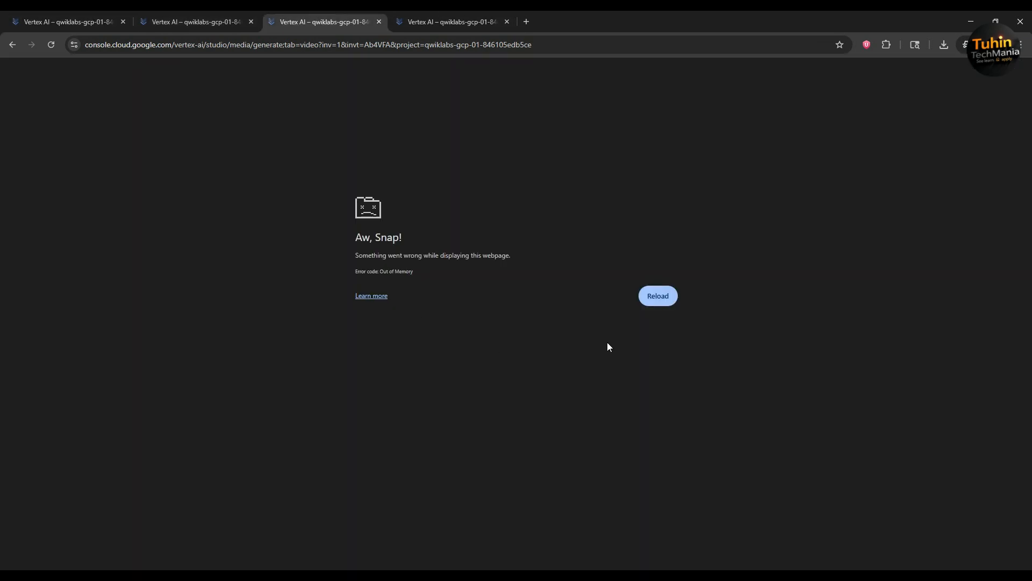
pyautogui.click(658, 295)
# - Clear the NICU prayer scene prompt in the fourth Media Studio tab
pyautogui.click(447, 20)
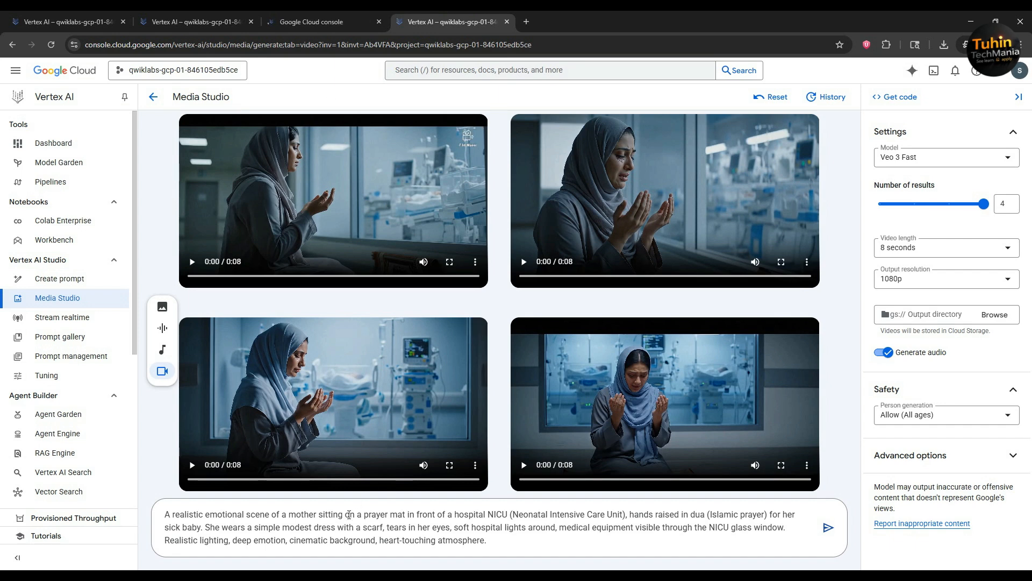
pyautogui.tripleClick(311, 537)
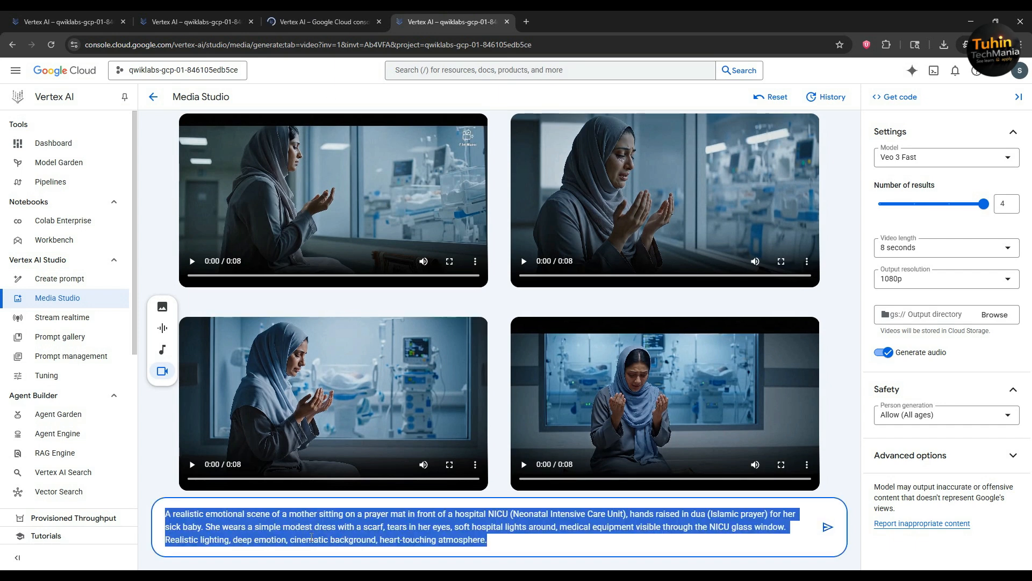
pyautogui.press('BackSpace')
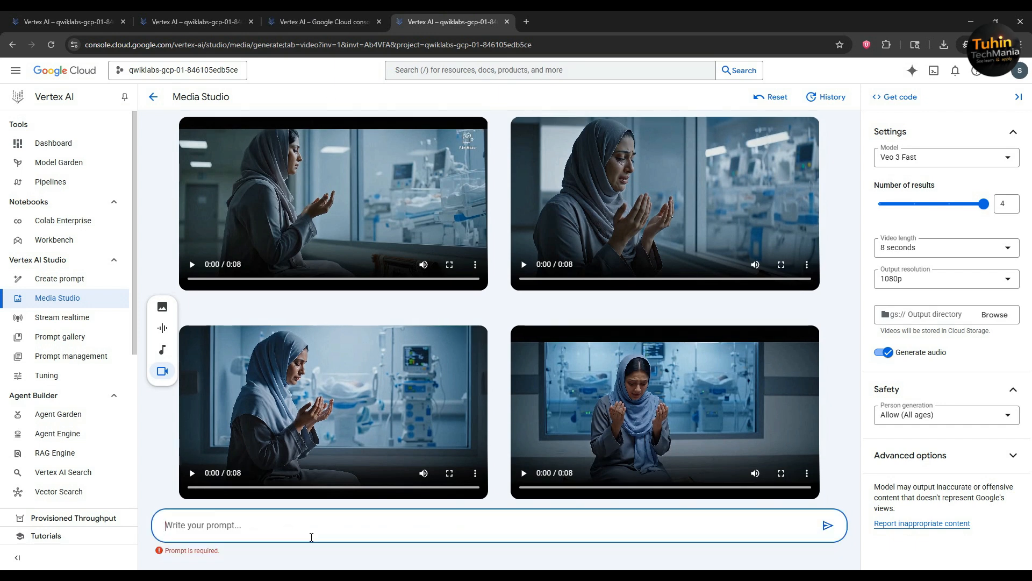
pyautogui.click(312, 537)
pyautogui.click(250, 393)
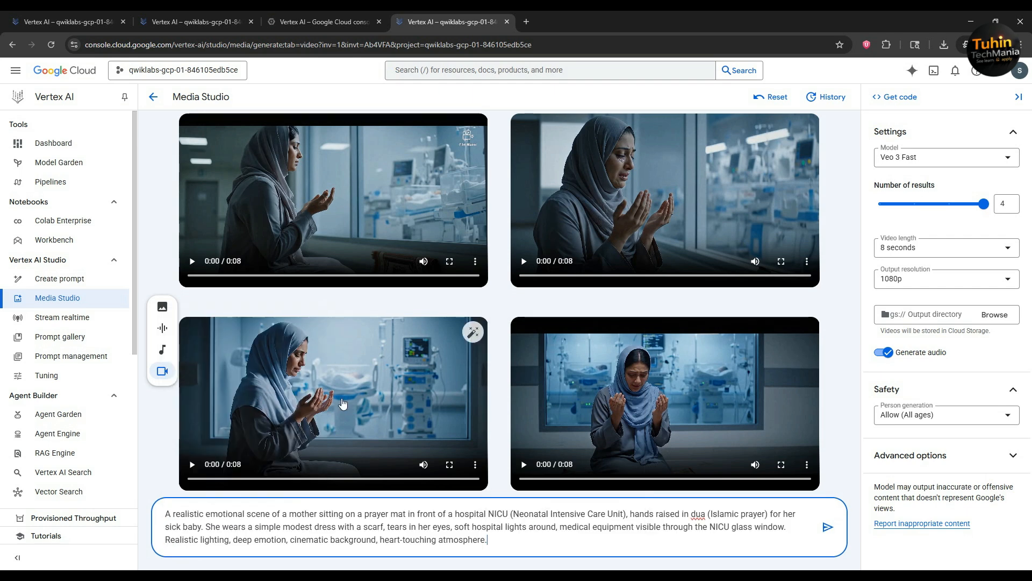
pyautogui.tripleClick(380, 526)
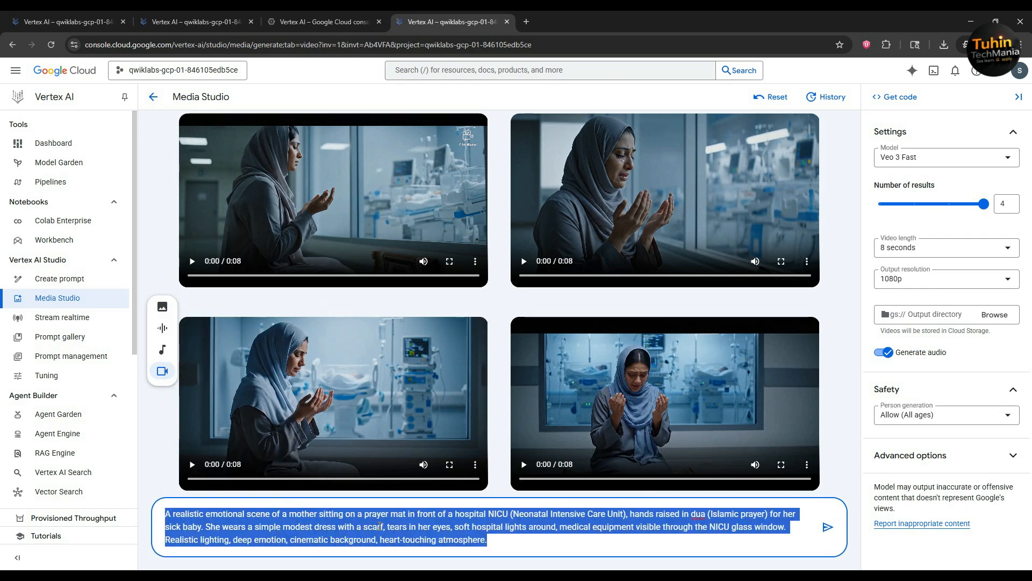
pyautogui.press('BackSpace')
# - Insert the previously copied JSON prompt describing a dramatic reveal in a dark navy blue room and submit it for video generation
pyautogui.press('super+v')
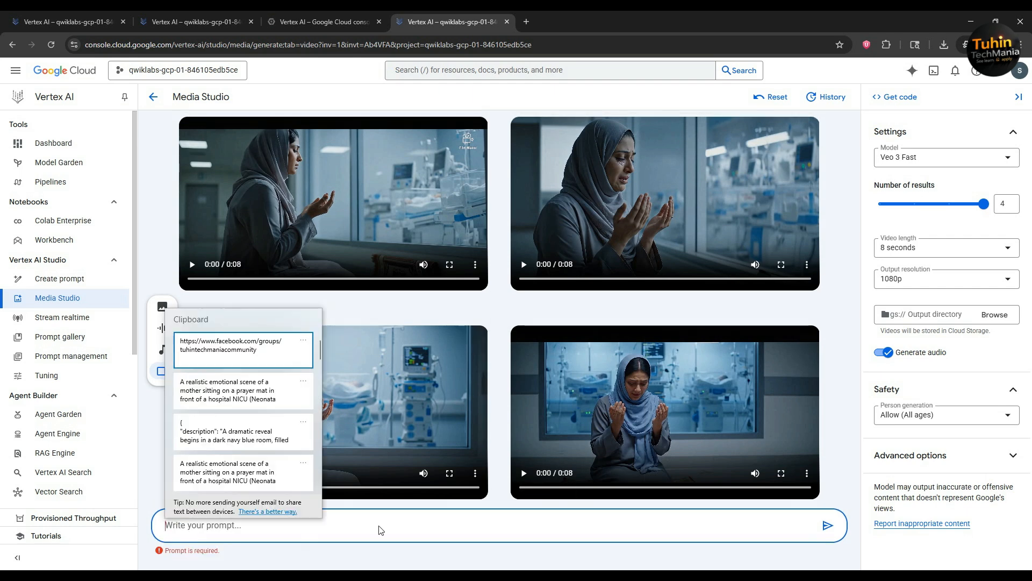
pyautogui.click(225, 449)
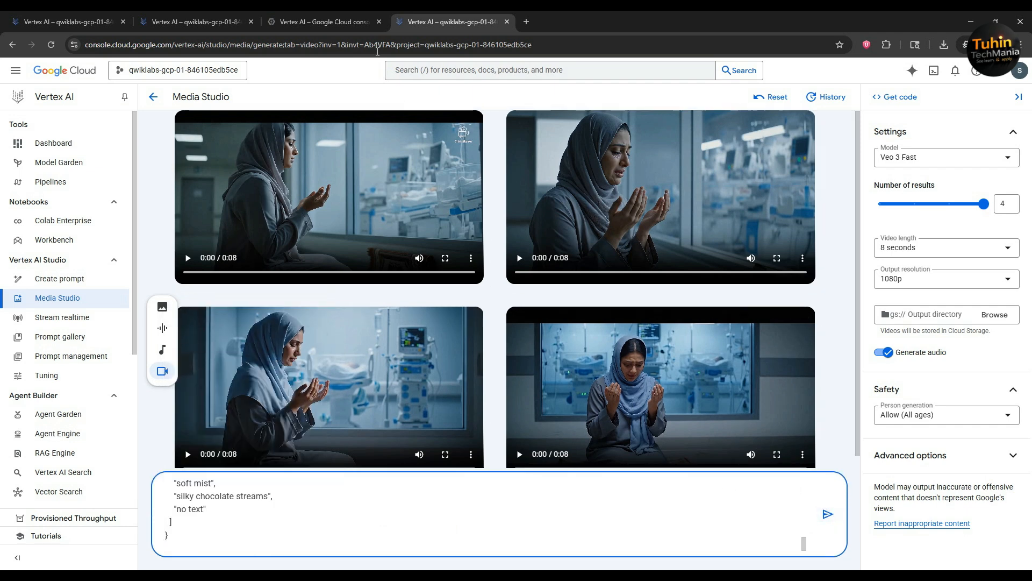
pyautogui.click(826, 512)
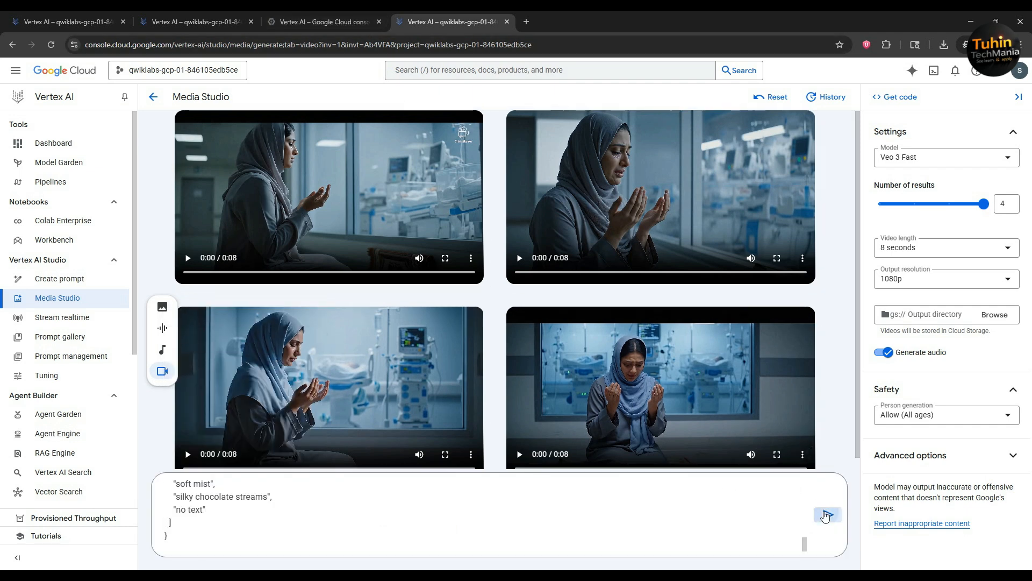
# - In the third Media Studio tab, set the model to Veo 3 Fast and the output resolution to 1080p
pyautogui.click(312, 20)
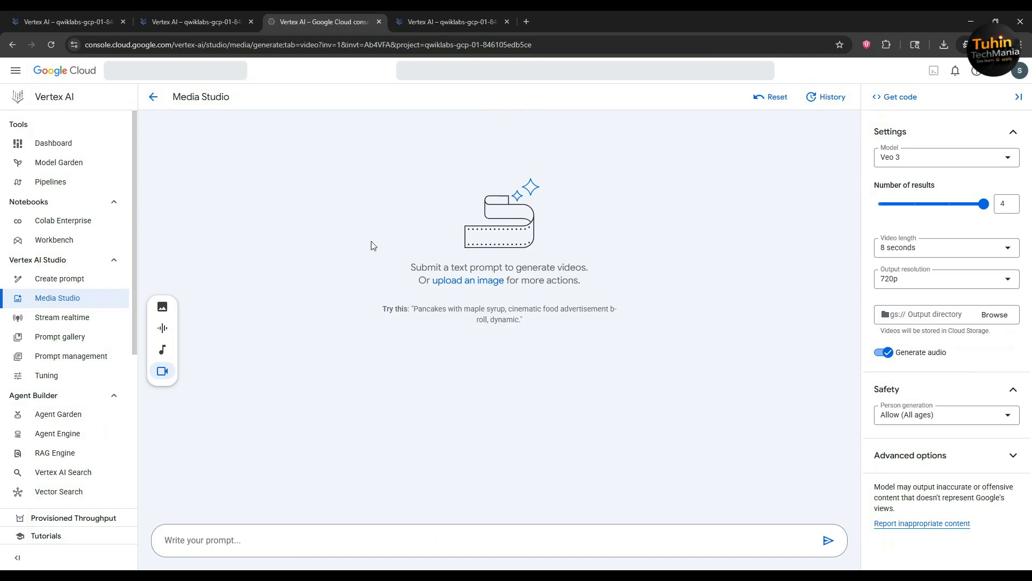
pyautogui.click(946, 279)
pyautogui.click(910, 156)
pyautogui.click(911, 156)
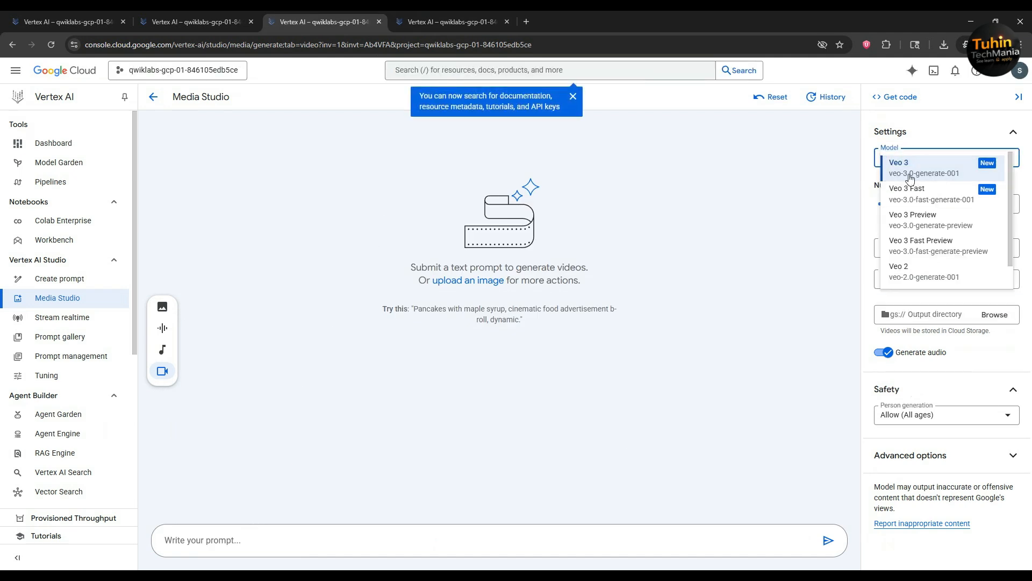
pyautogui.click(908, 185)
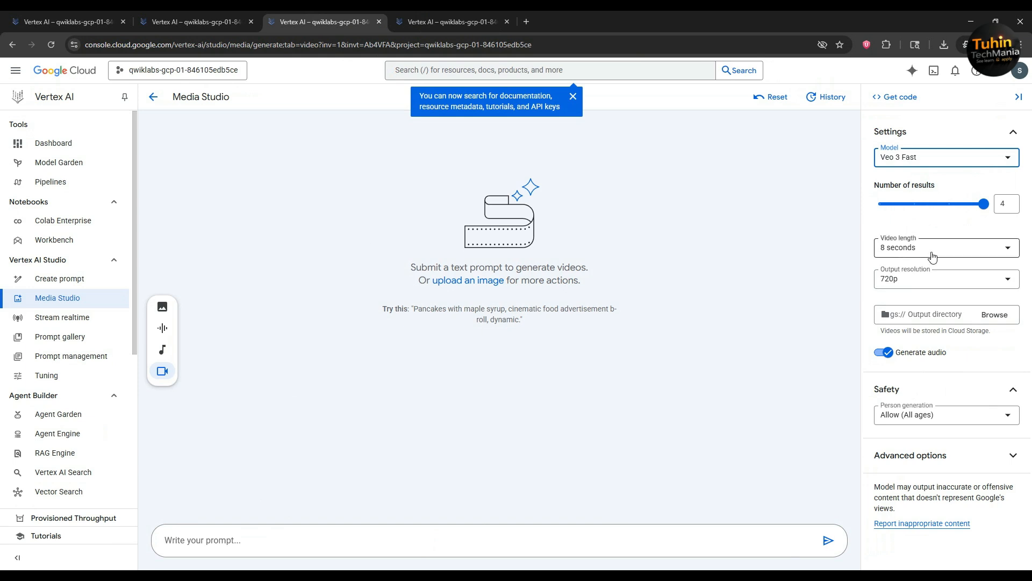
pyautogui.click(930, 282)
pyautogui.click(922, 303)
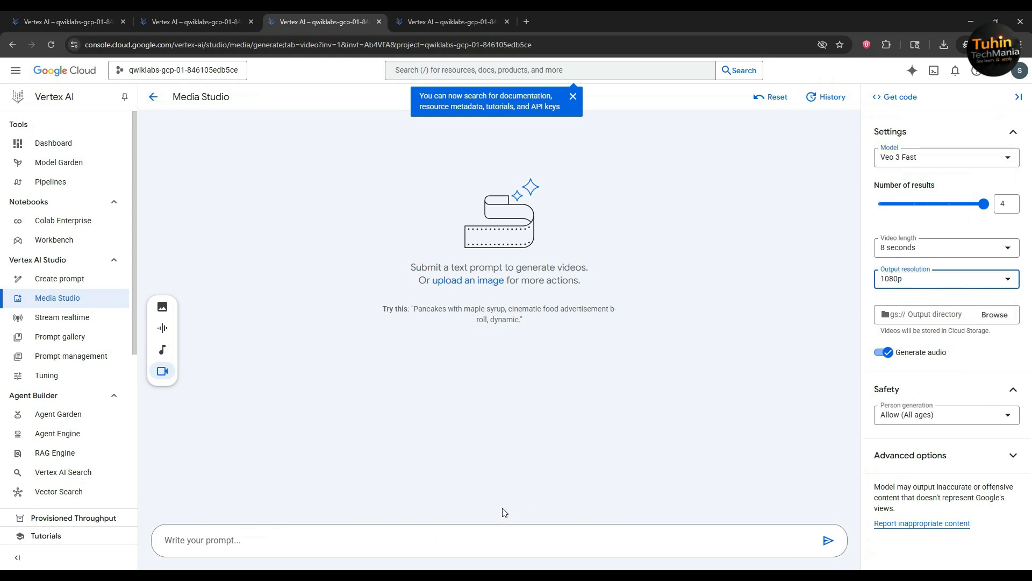
# - Fill the third tab's prompt with the copied JSON description of the dramatic reveal in a dark navy blue room
pyautogui.click(421, 540)
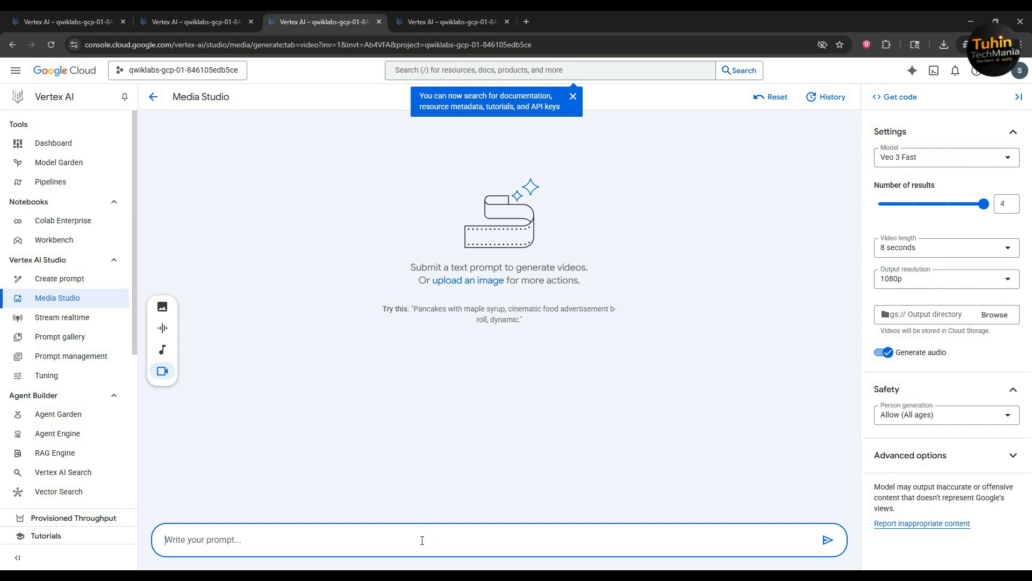
pyautogui.press('super+v')
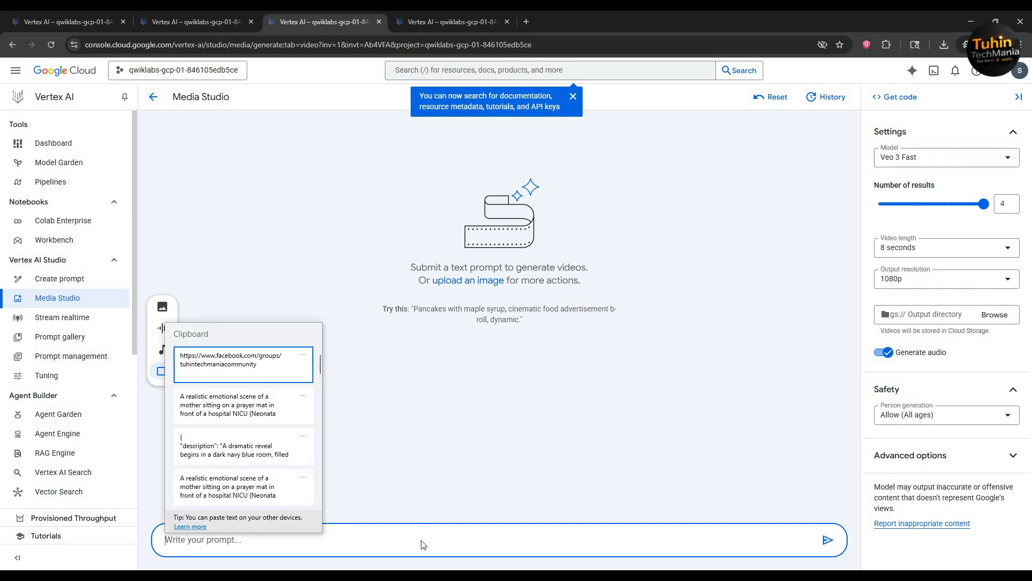
pyautogui.click(237, 446)
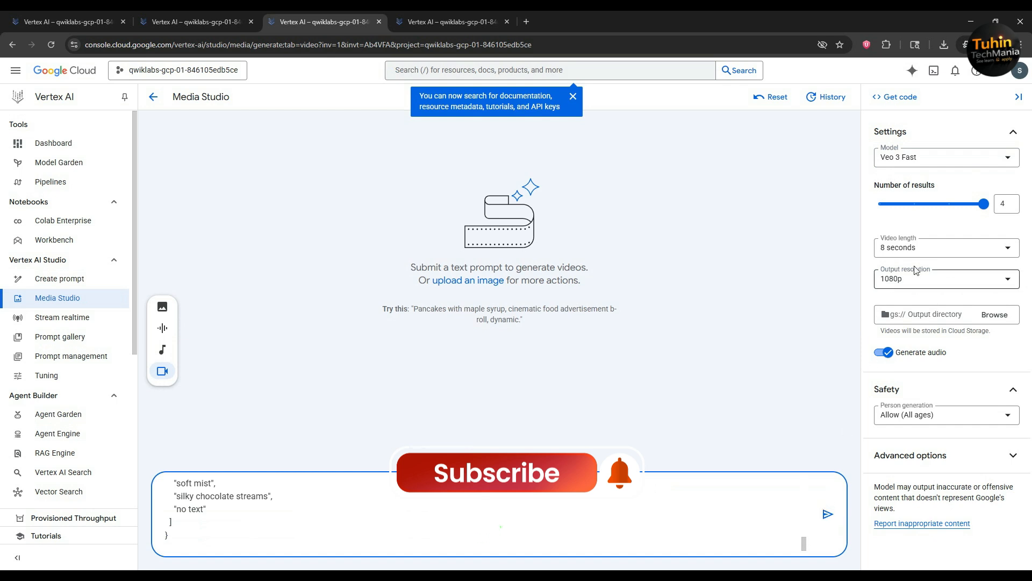
# - Keep the number of results at 4 and submit the JSON chocolate prompt to generate videos with Veo 3 Fast
pyautogui.click(985, 205)
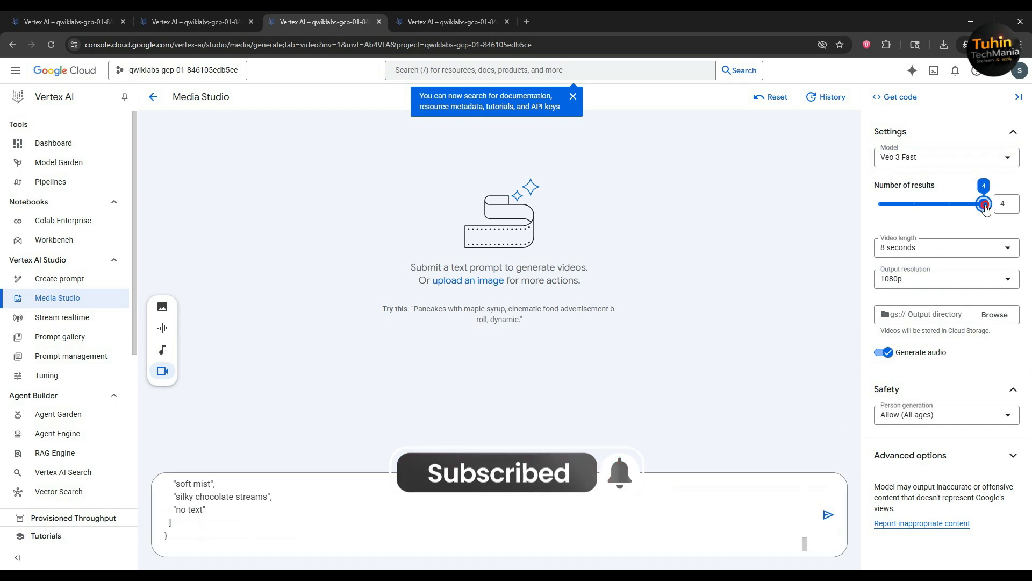
pyautogui.moveTo(993, 208)
pyautogui.mouseDown()
pyautogui.moveTo(924, 209)
pyautogui.moveTo(983, 210)
pyautogui.moveTo(993, 221)
pyautogui.mouseUp()
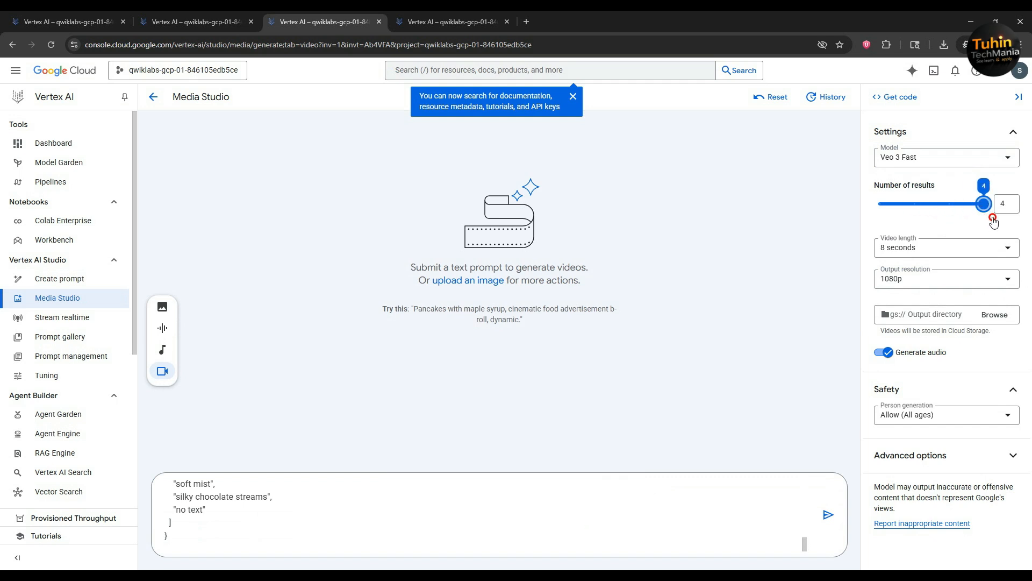
pyautogui.click(828, 516)
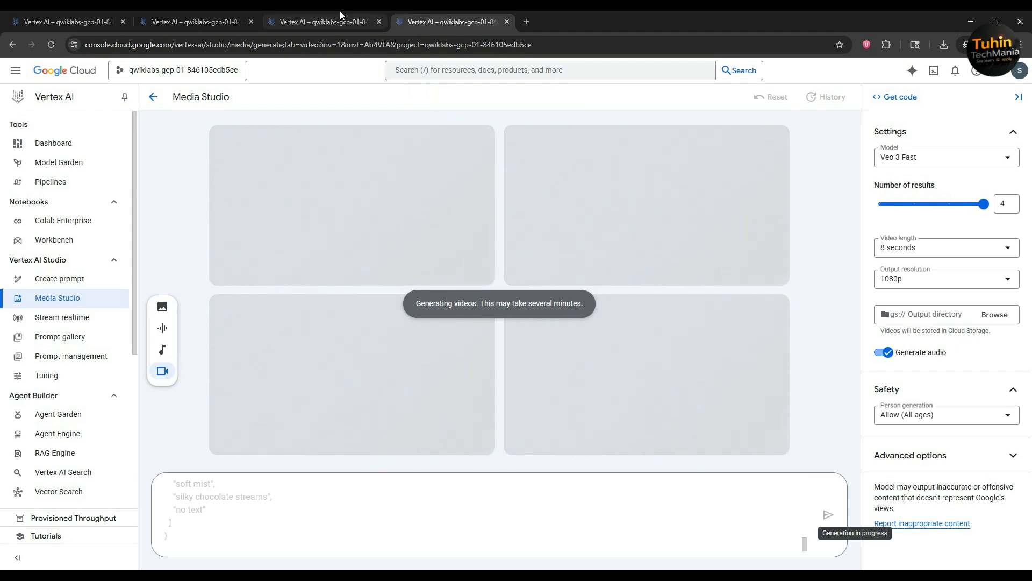
# - View the Generative AI with Vertex AI: Prompt Design lab page and return to the generating Media Studio page
pyautogui.click(210, 15)
pyautogui.click(92, 12)
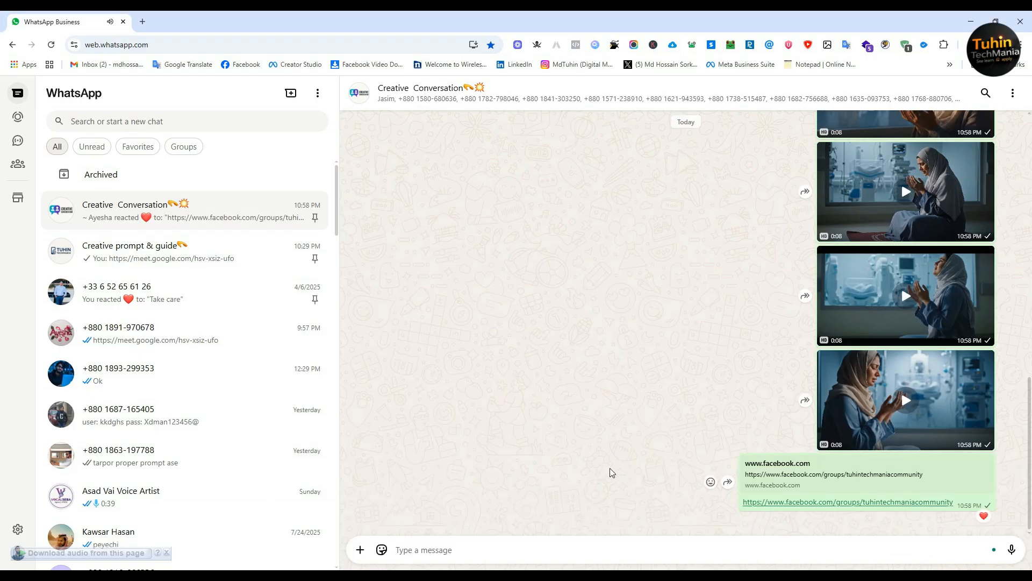
pyautogui.click(592, 524)
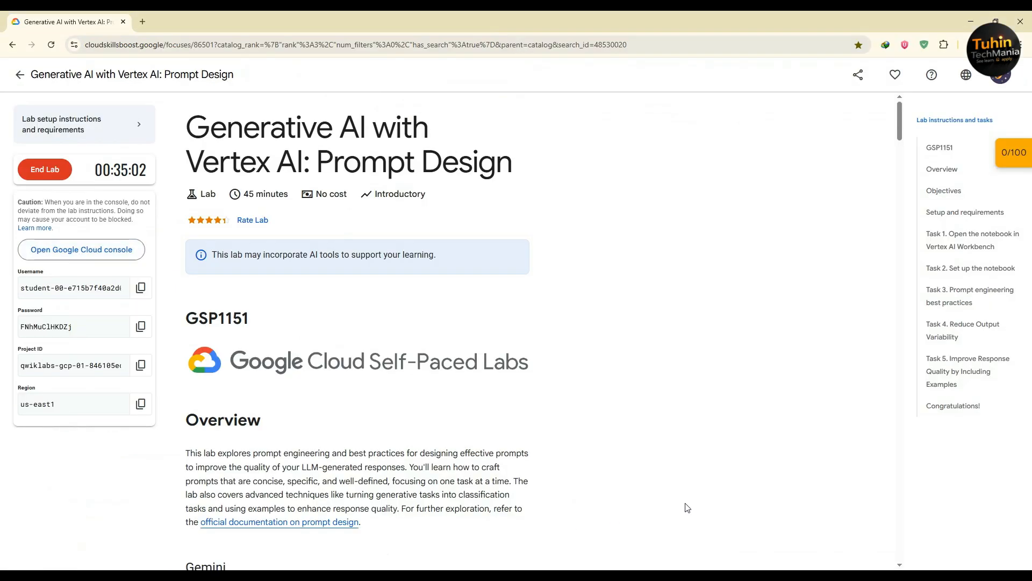
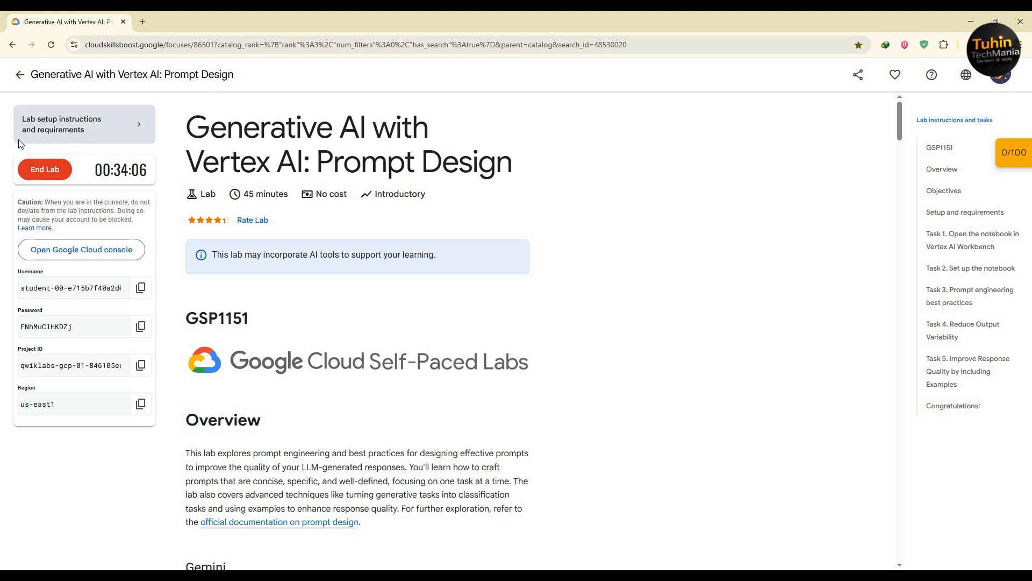
pyautogui.moveTo(645, 568)
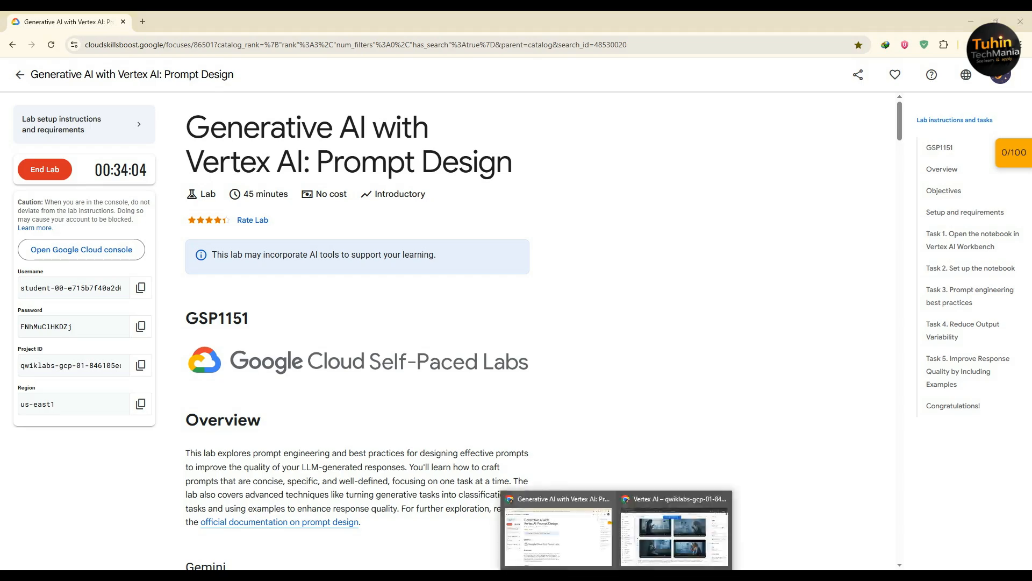
pyautogui.click(675, 544)
pyautogui.click(297, 14)
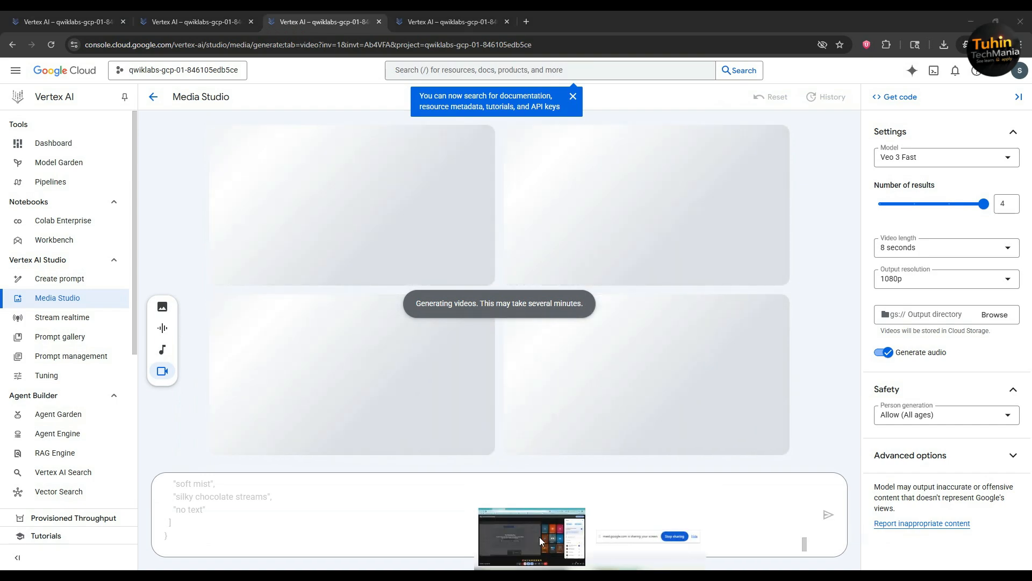
# - Switch to the Google Meet call, look through its participant list, and return to Media Studio
pyautogui.click(539, 536)
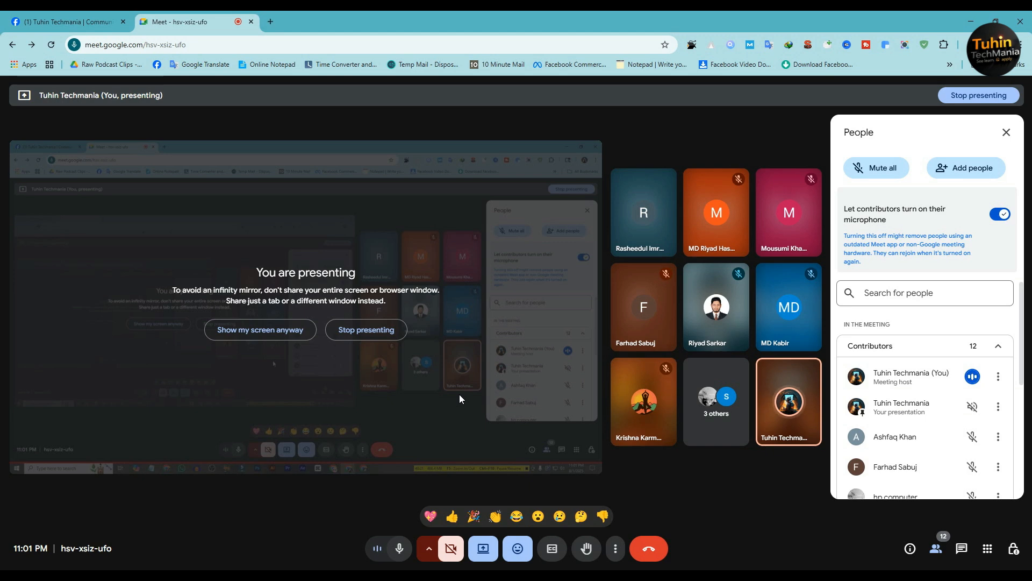
pyautogui.scroll(-5, 979, 412)
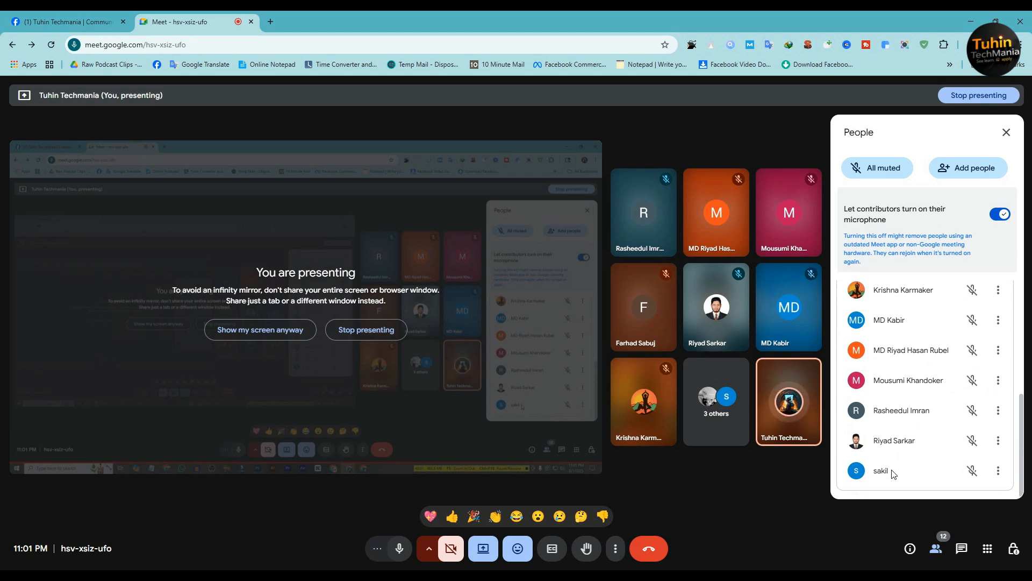
pyautogui.scroll(10, 917, 404)
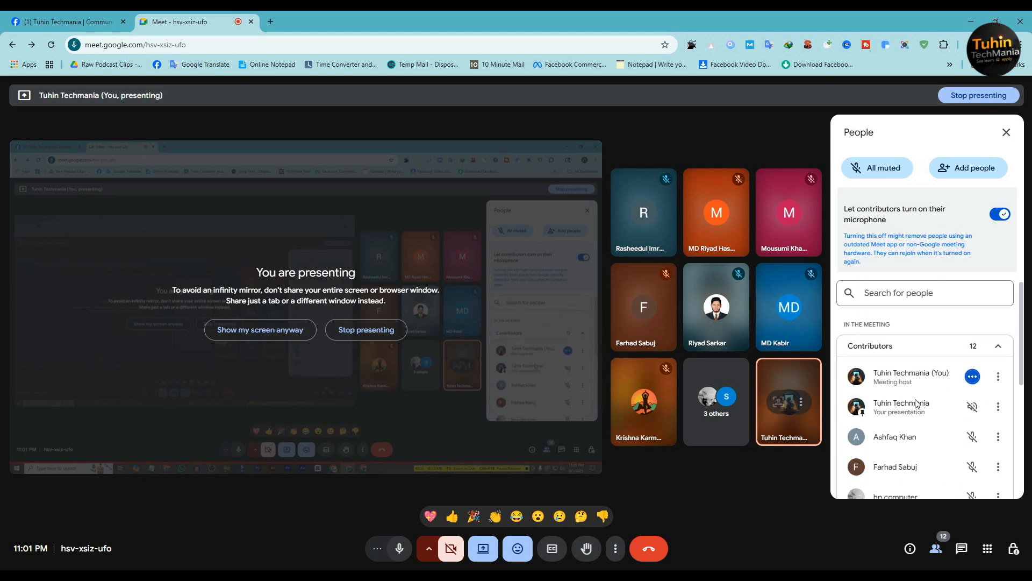
pyautogui.scroll(-10, 917, 403)
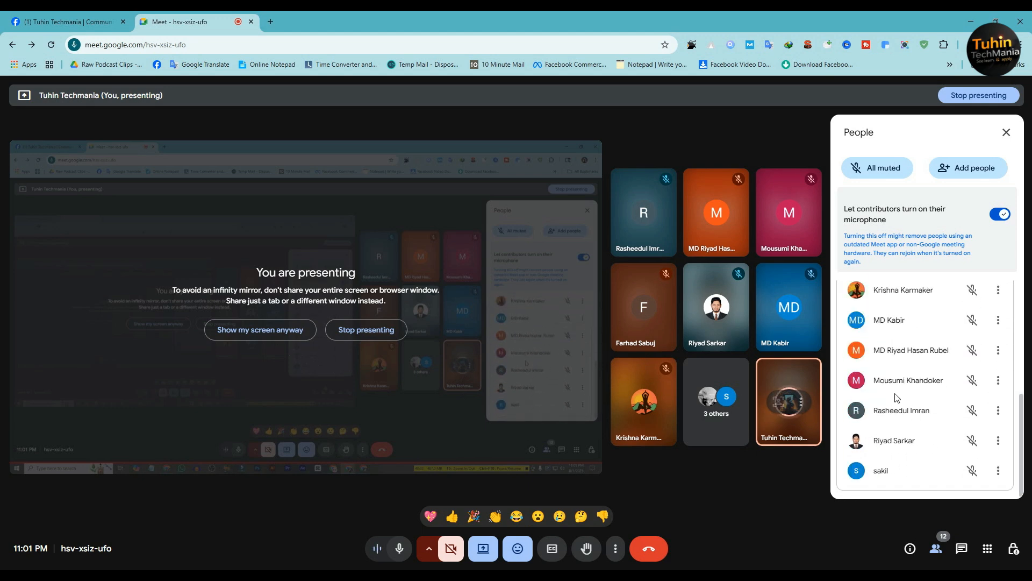
pyautogui.scroll(10, 895, 419)
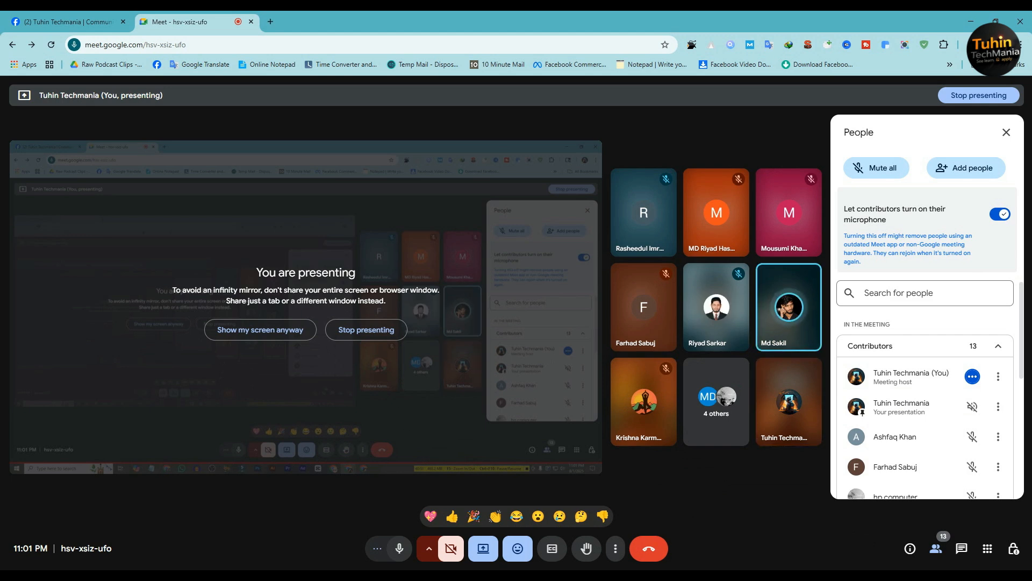
pyautogui.click(616, 576)
pyautogui.click(675, 536)
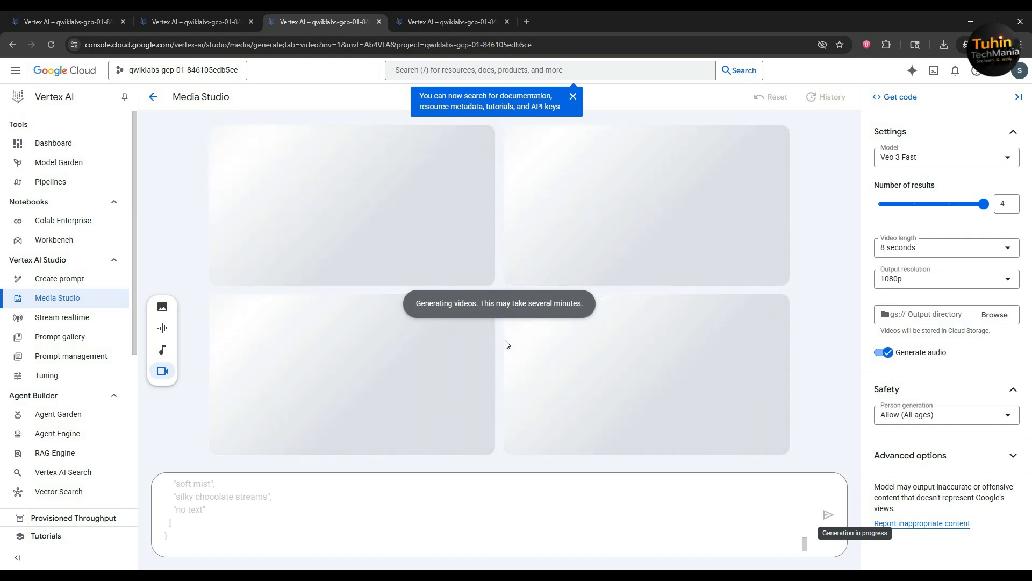
# - Check the Google Meet call again and look at the third and fourth Media Studio pages
pyautogui.click(617, 577)
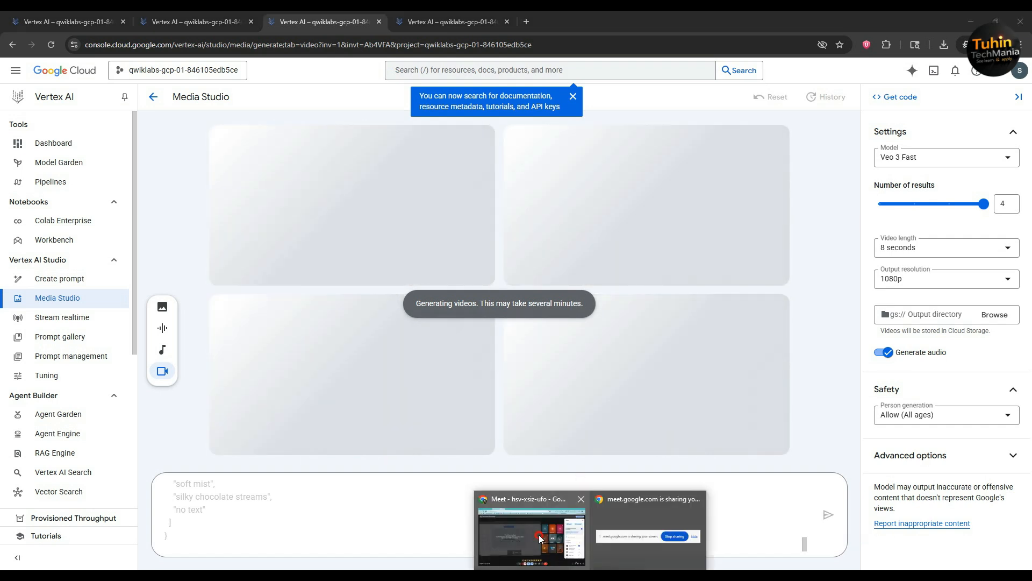
pyautogui.click(532, 529)
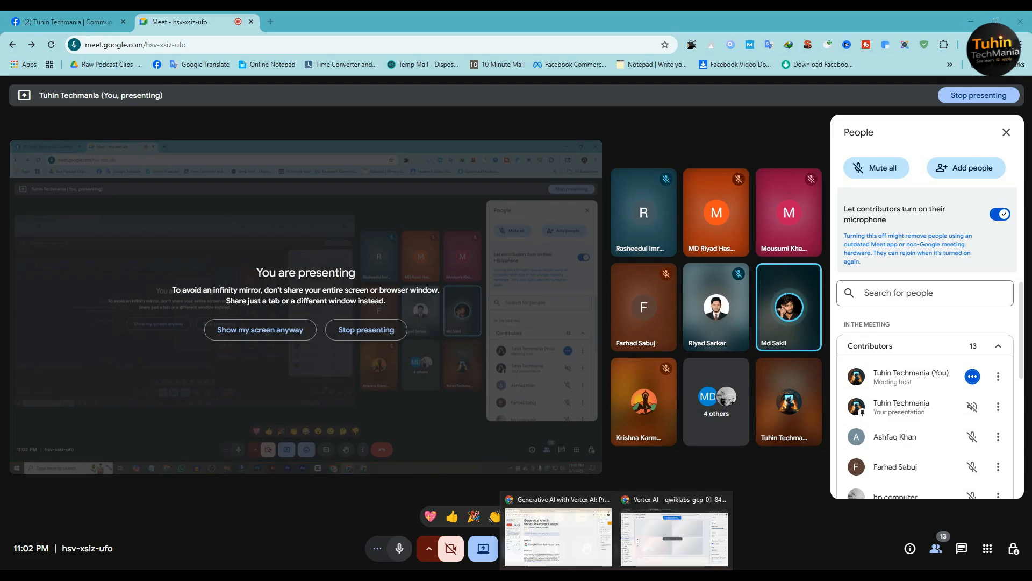
pyautogui.click(656, 535)
pyautogui.click(423, 15)
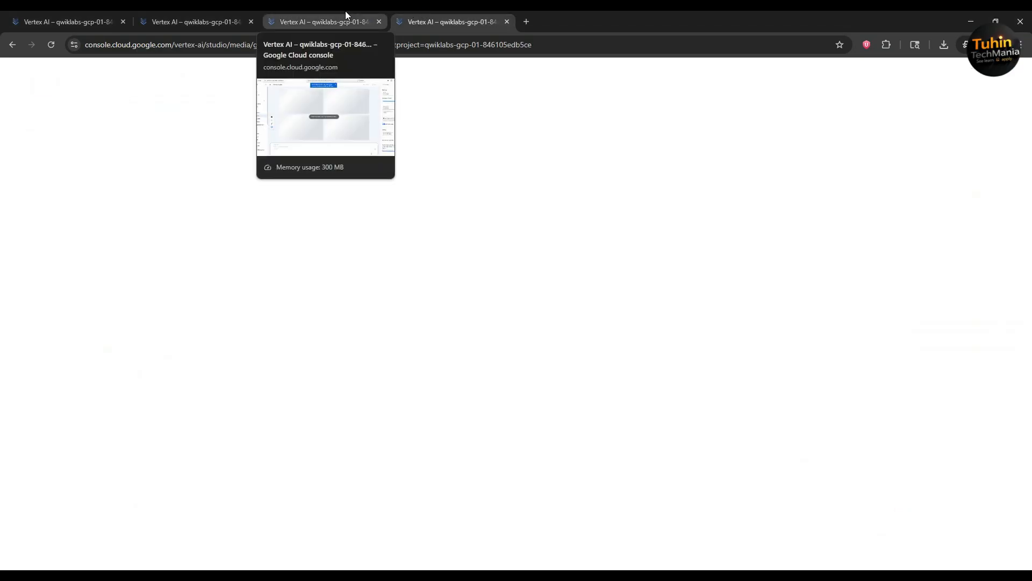
pyautogui.click(345, 11)
pyautogui.click(424, 11)
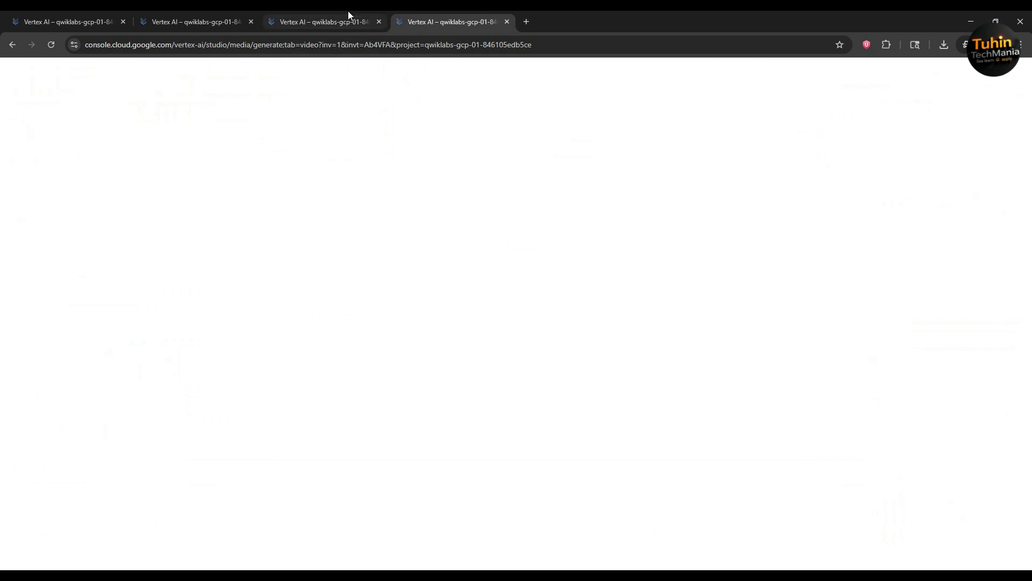
pyautogui.click(318, 10)
# - In the second Media Studio page, close the video preview, replace the prompt with the JSON description from the clipboard history, and generate the videos
pyautogui.click(222, 11)
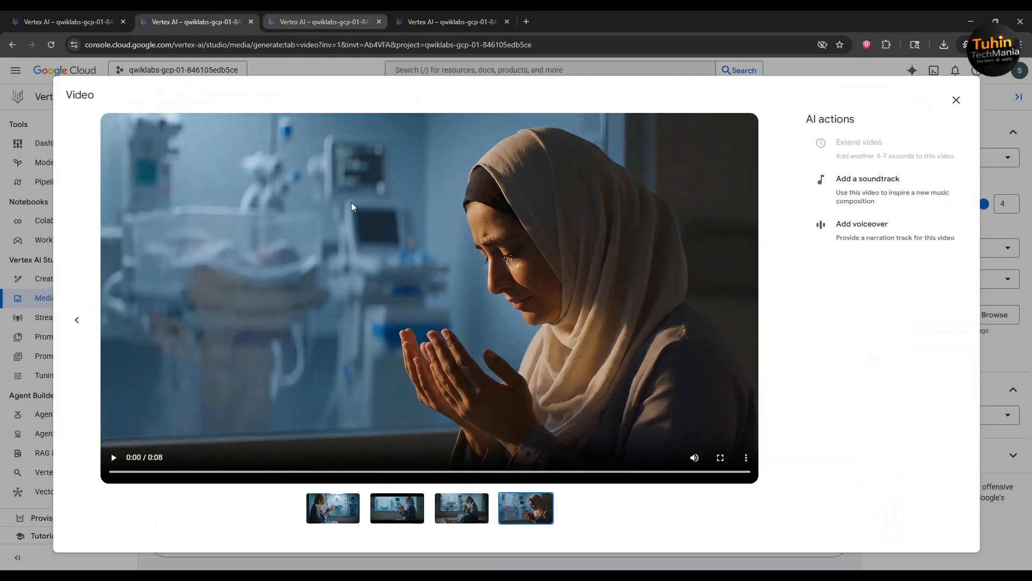
pyautogui.click(953, 101)
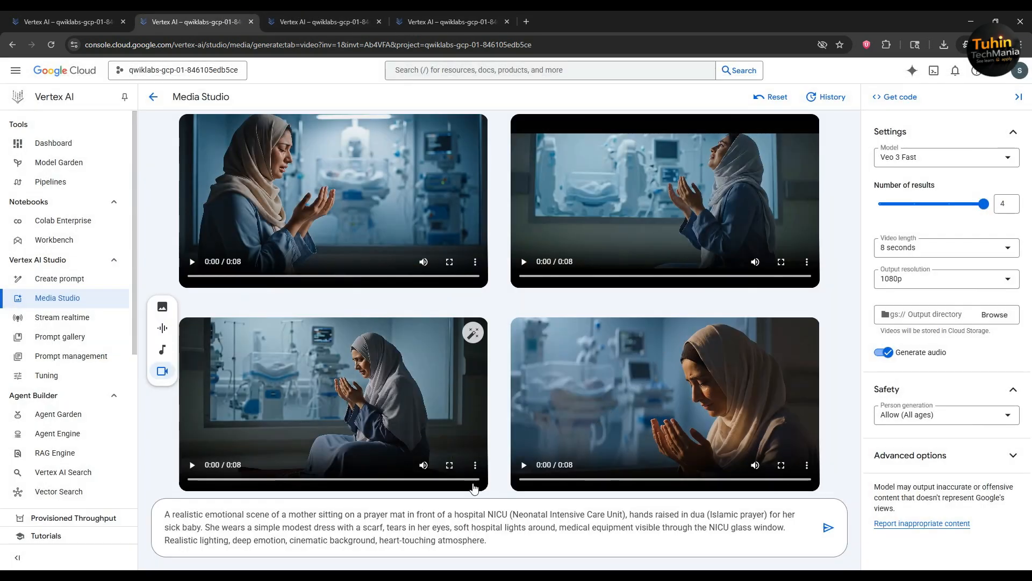
pyautogui.doubleClick(324, 526)
pyautogui.tripleClick(323, 524)
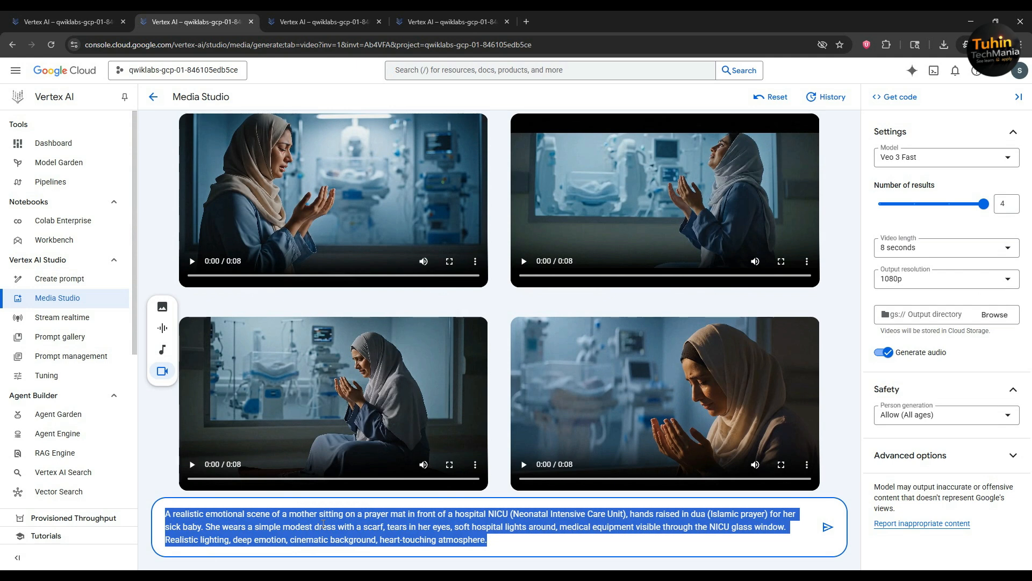
pyautogui.press('super+v')
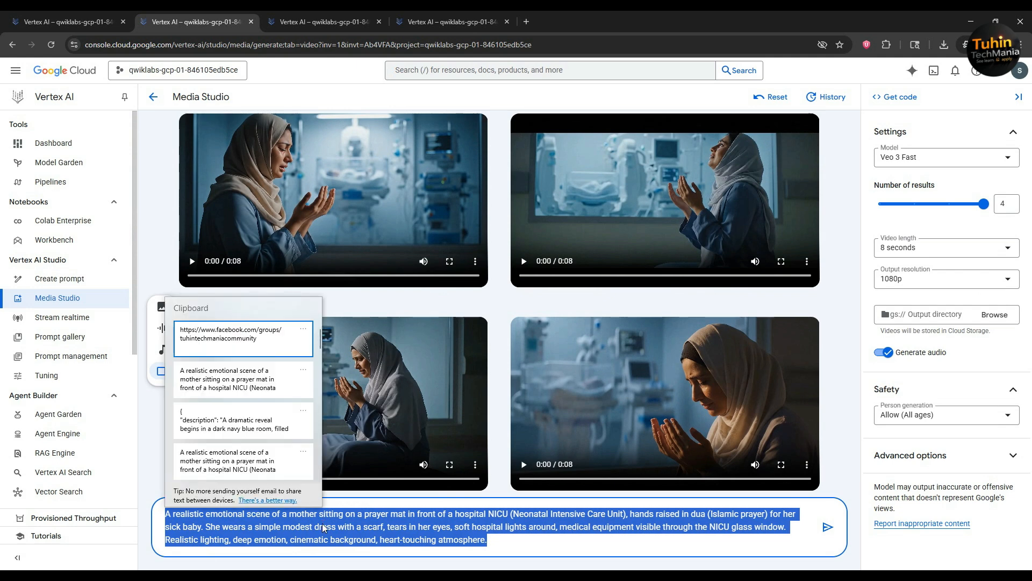
pyautogui.click(234, 410)
pyautogui.click(828, 515)
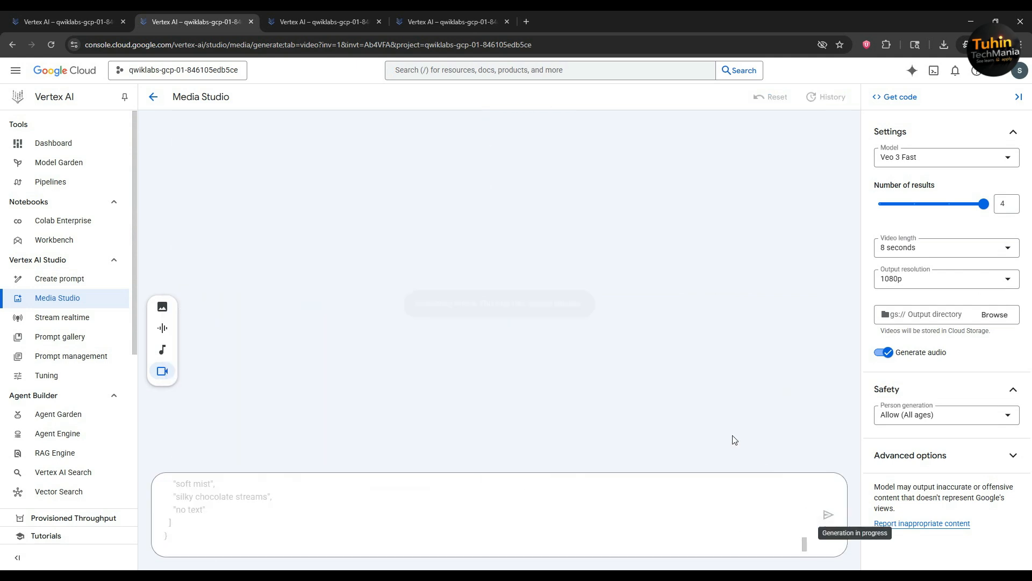
# - Reload the crashed fourth Media Studio page
pyautogui.hotkey('ctrl', 'Tab')
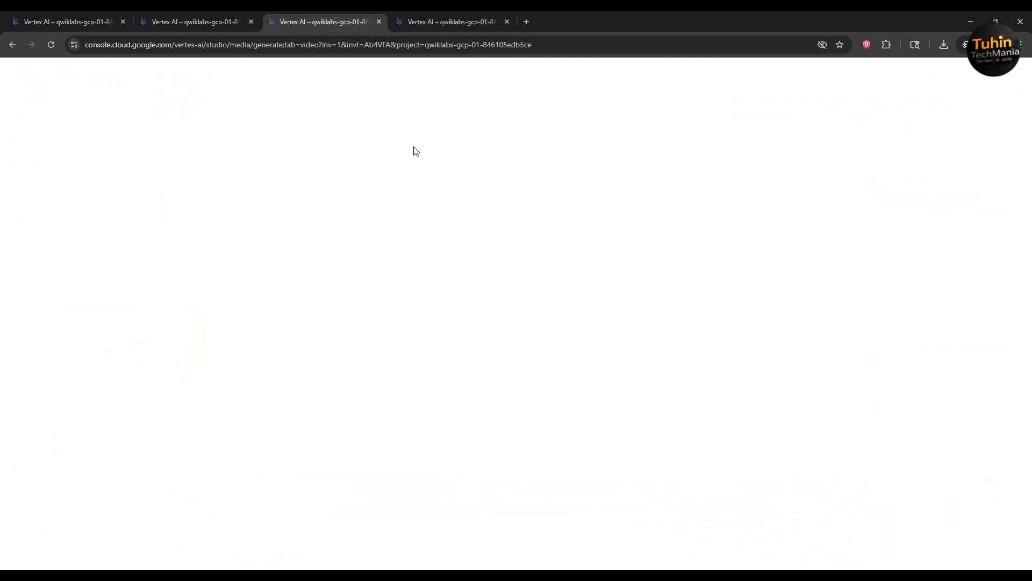
pyautogui.click(430, 15)
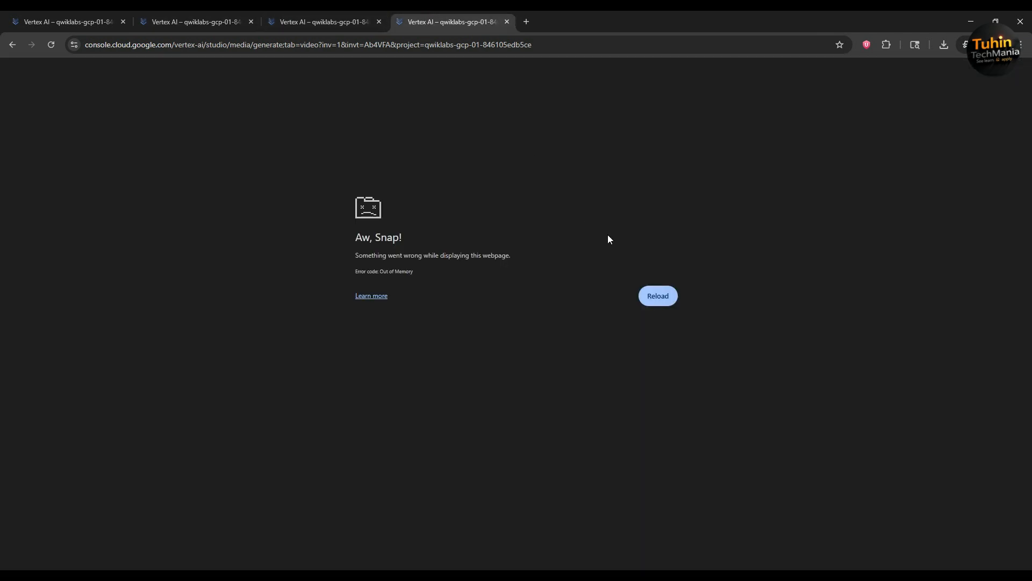
pyautogui.click(657, 297)
# - Switch to the Google Meet call and view the ongoing presentation
pyautogui.hotkey('alt', 'Tab')
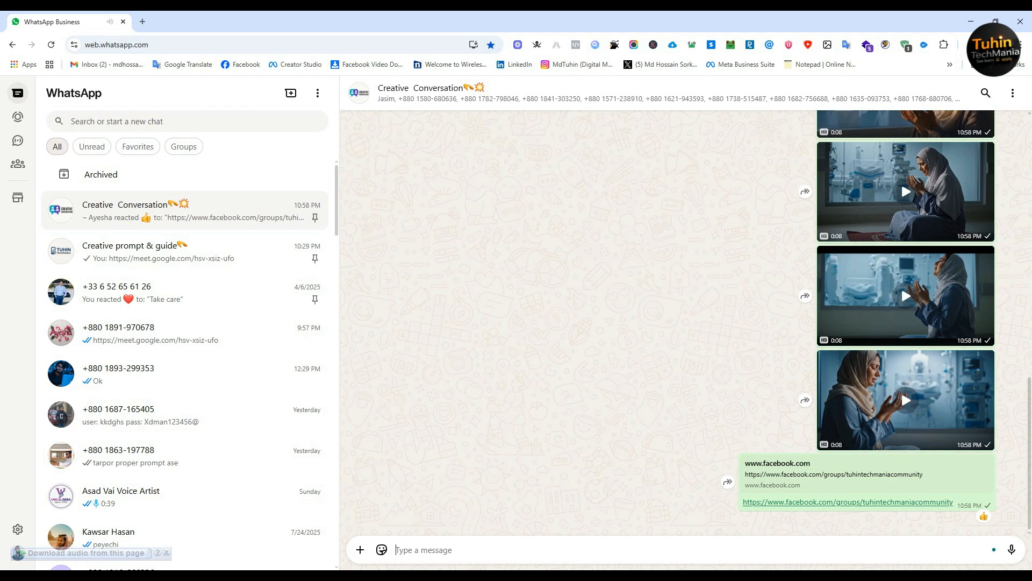
pyautogui.click(591, 577)
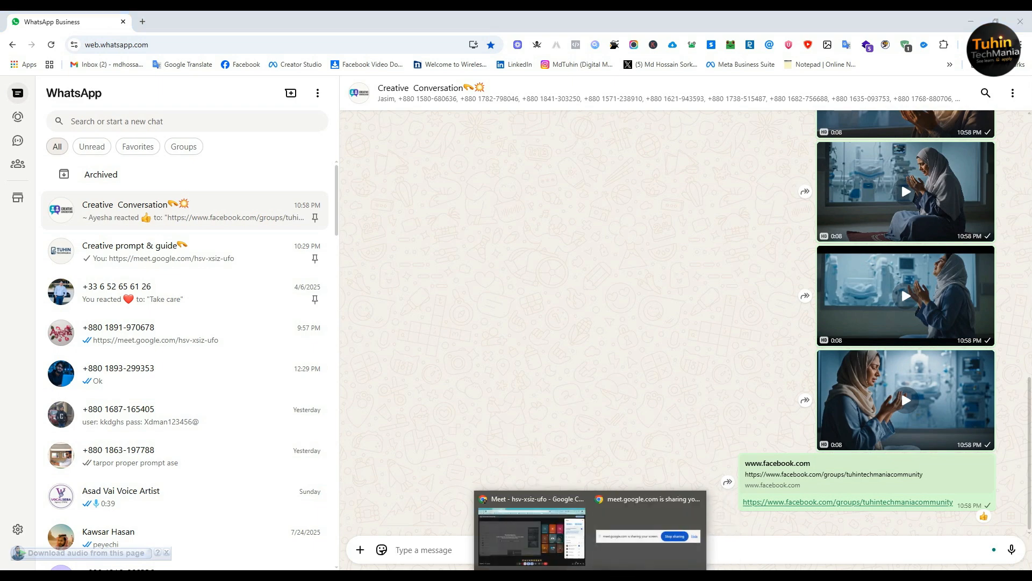
pyautogui.click(549, 537)
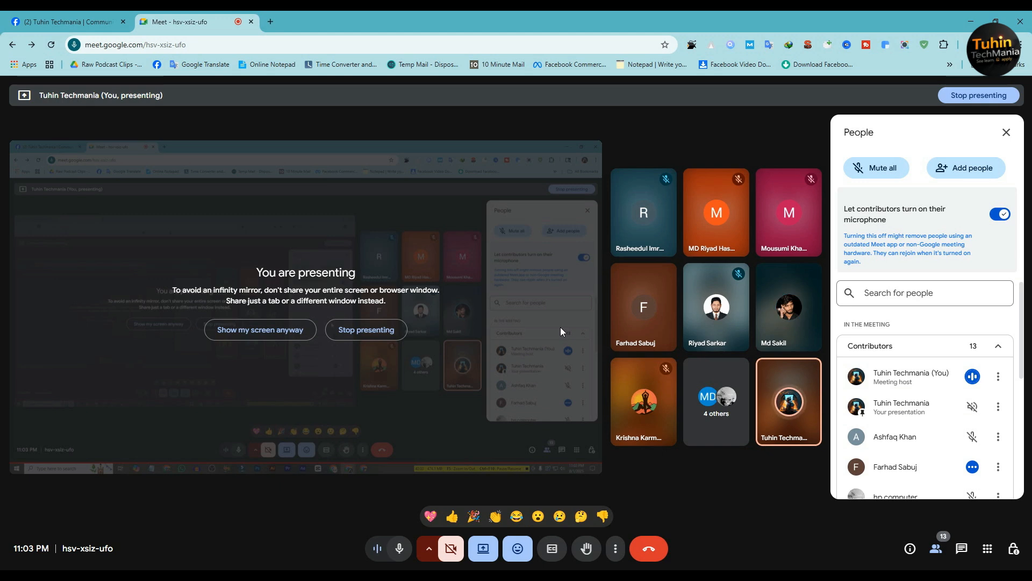
pyautogui.moveTo(612, 314)
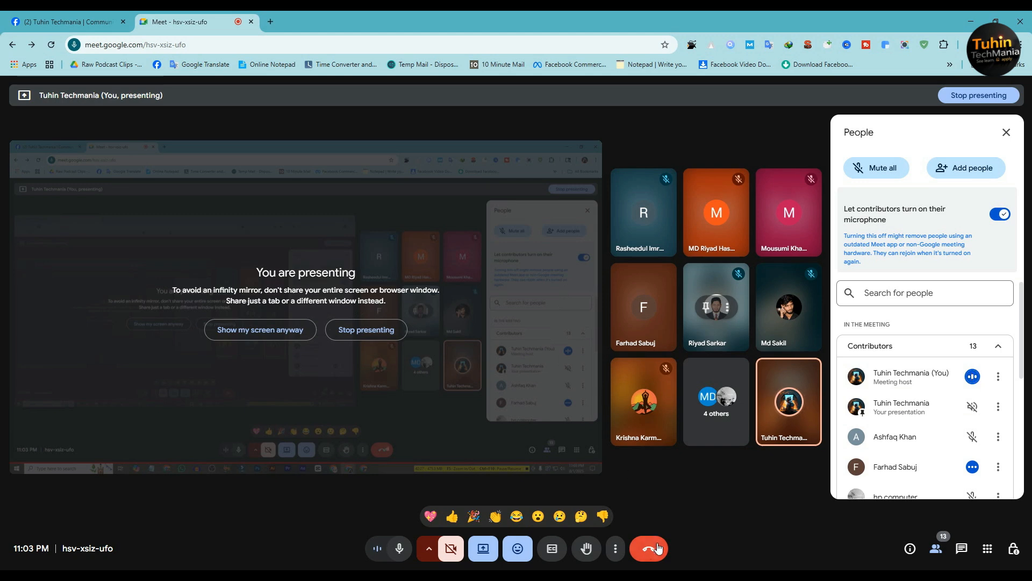
pyautogui.moveTo(604, 558)
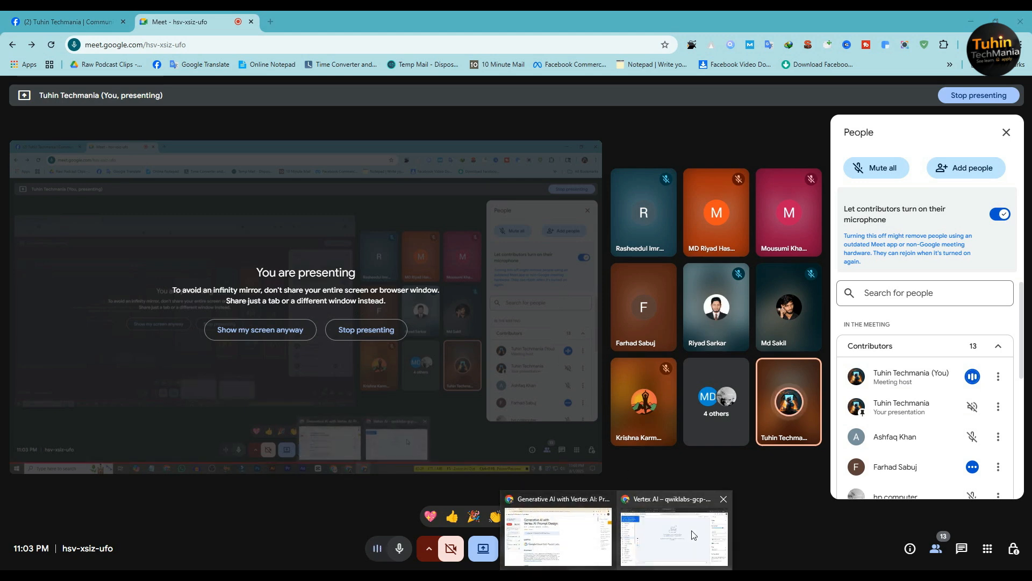
# - In the reloaded Media Studio page, set the model to Veo 3 Fast and the output resolution to 1080p
pyautogui.click(669, 534)
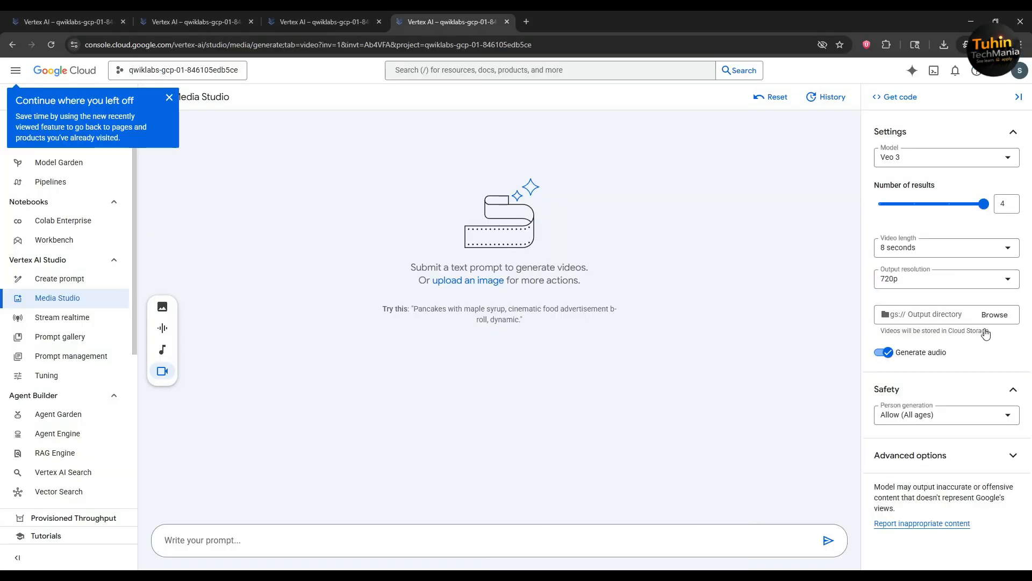
pyautogui.click(925, 279)
pyautogui.click(919, 300)
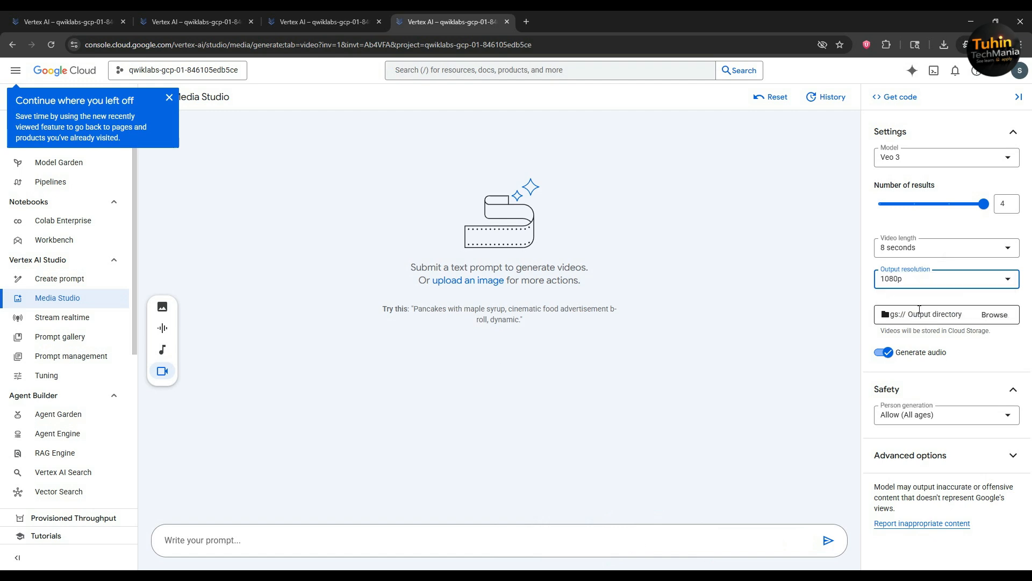
pyautogui.click(913, 159)
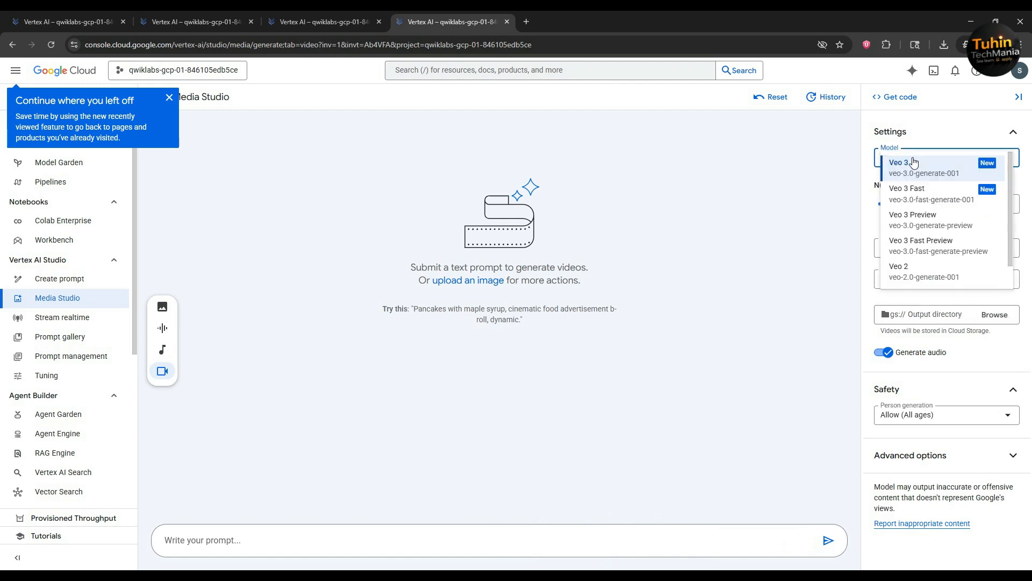
pyautogui.click(929, 192)
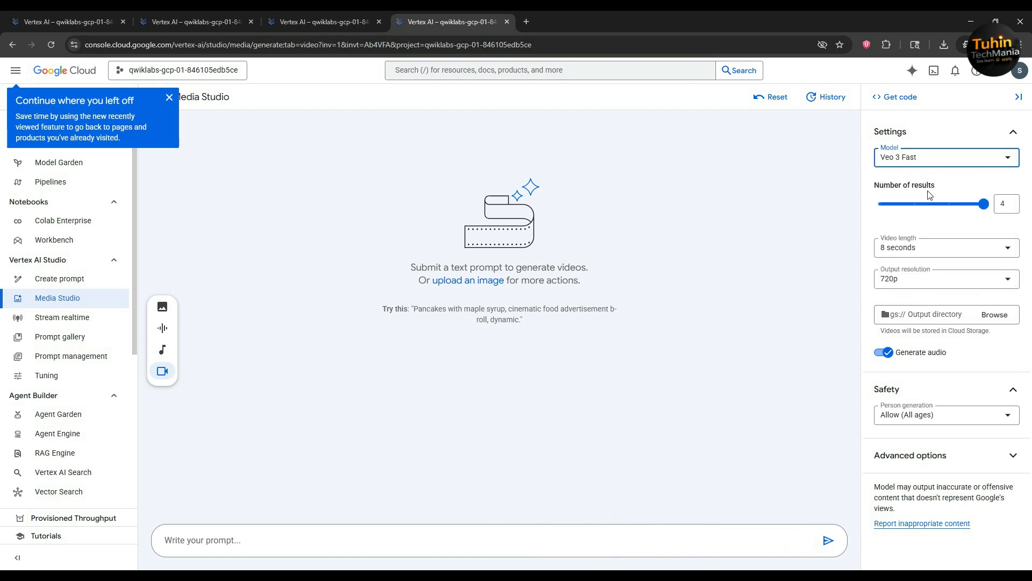
pyautogui.click(917, 285)
pyautogui.click(908, 302)
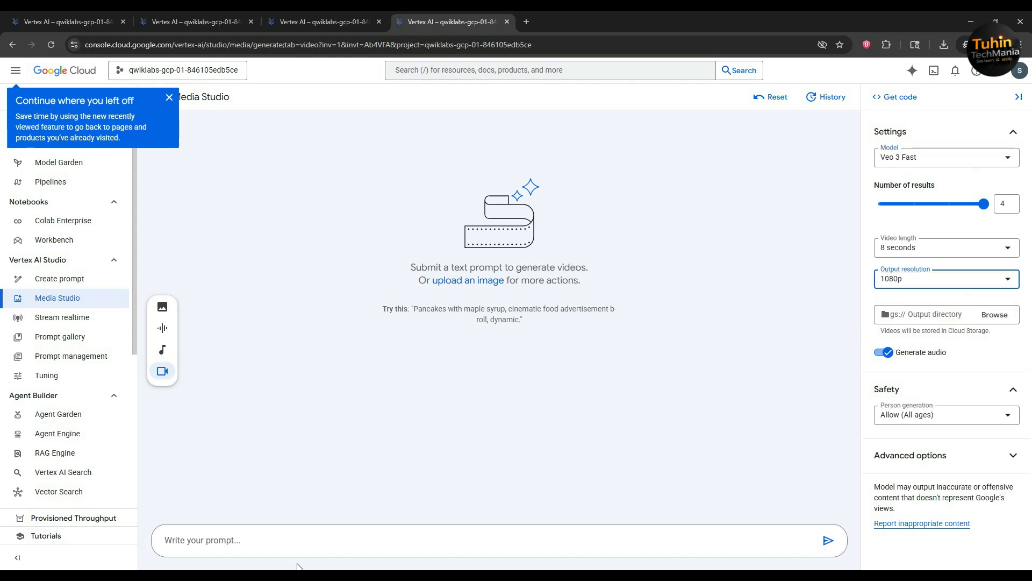
# - In the fourth Media Studio page, insert the JSON chocolate reveal description from the clipboard history as the prompt and generate the videos
pyautogui.click(309, 543)
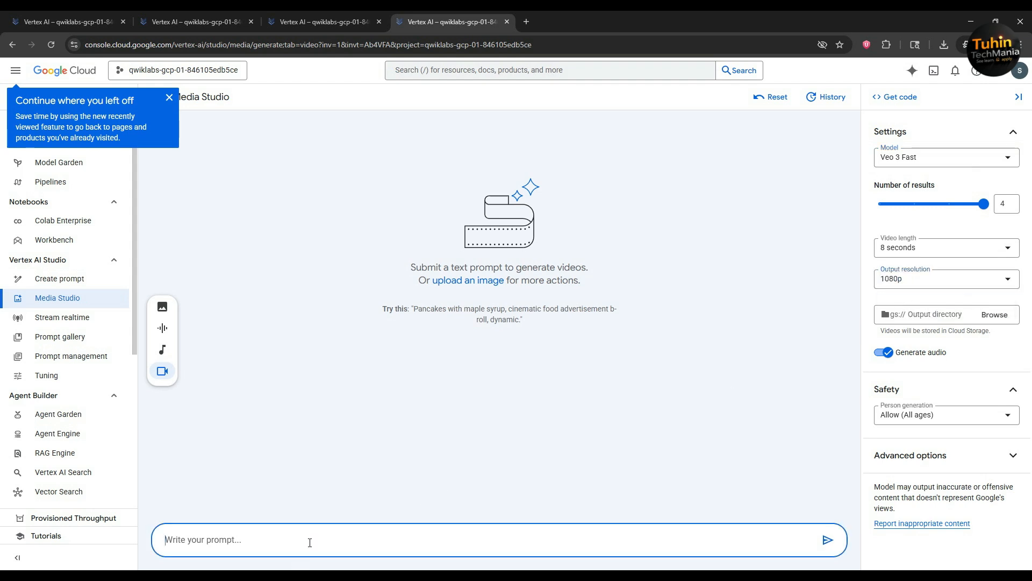
pyautogui.press('super+v')
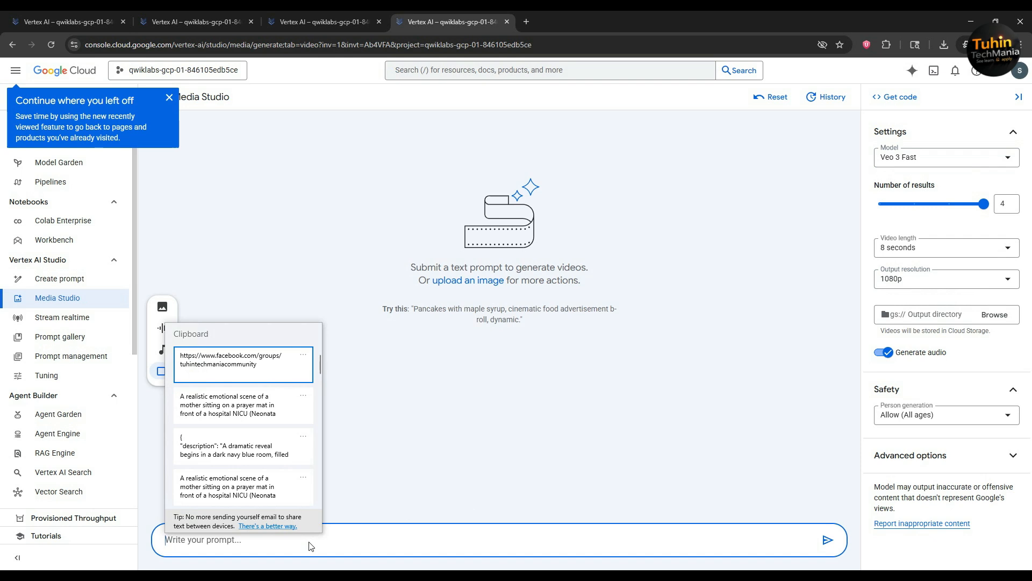
pyautogui.scroll(-1, 250, 452)
pyautogui.click(242, 418)
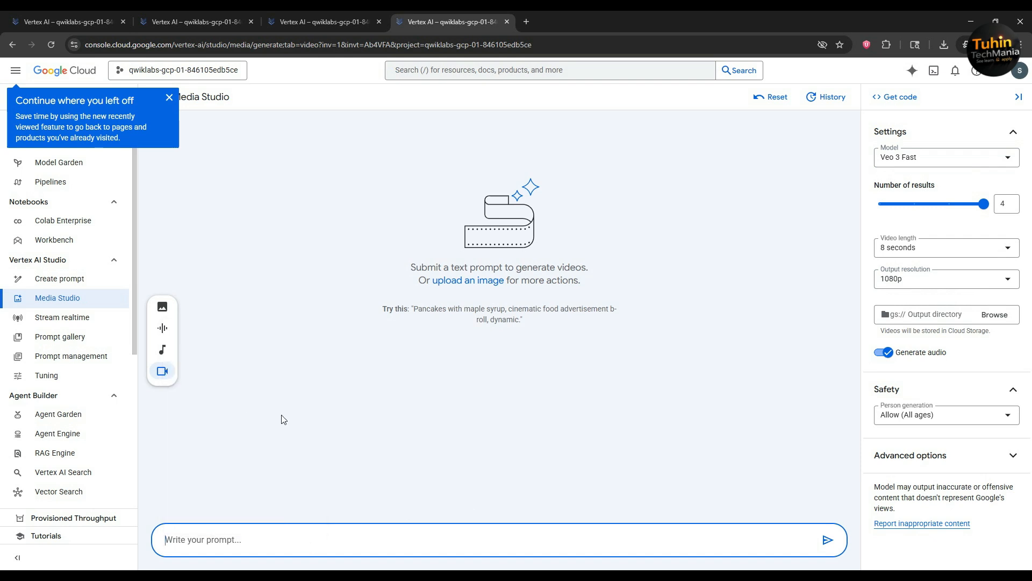
pyautogui.click(832, 524)
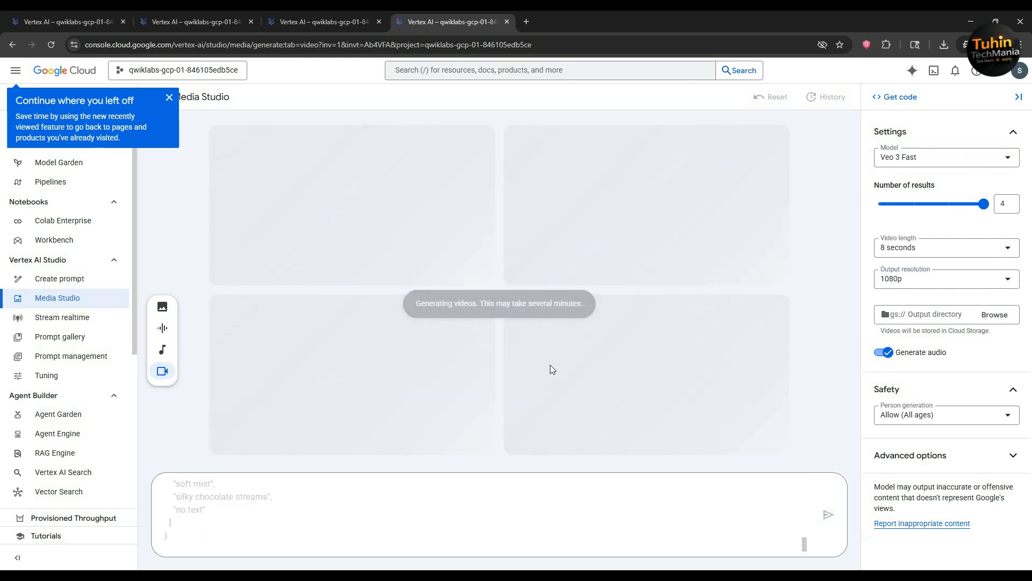
# - In the third Media Studio page, open and play the first Cake Lab video, and save it to the Downloads folder as download (21)
pyautogui.click(366, 20)
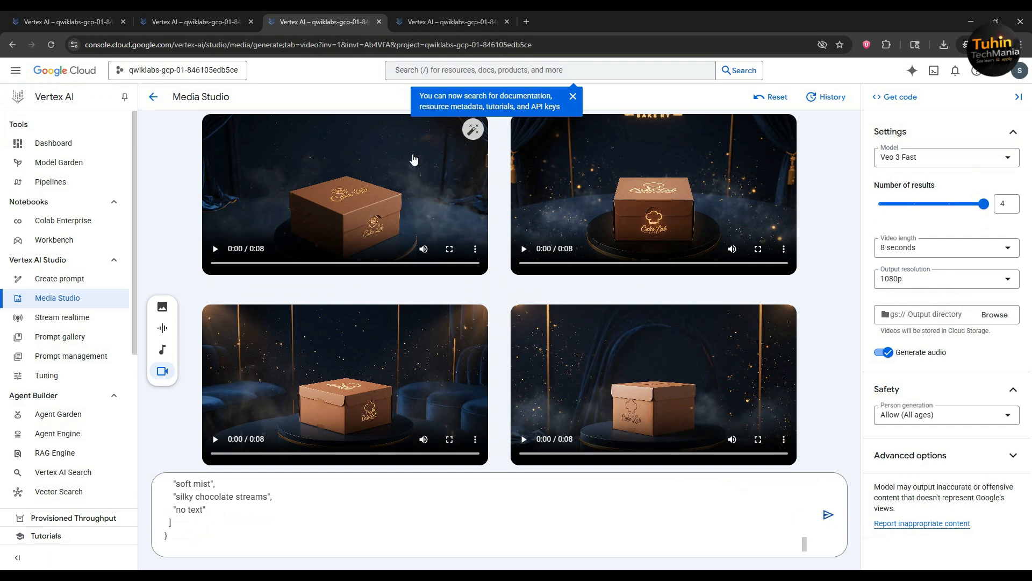
pyautogui.click(322, 191)
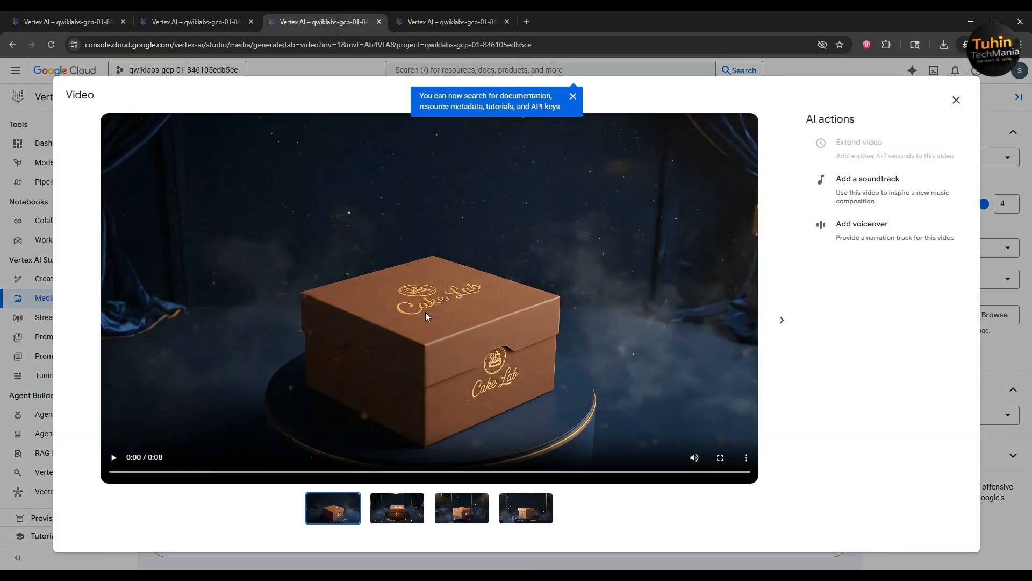
pyautogui.click(504, 308)
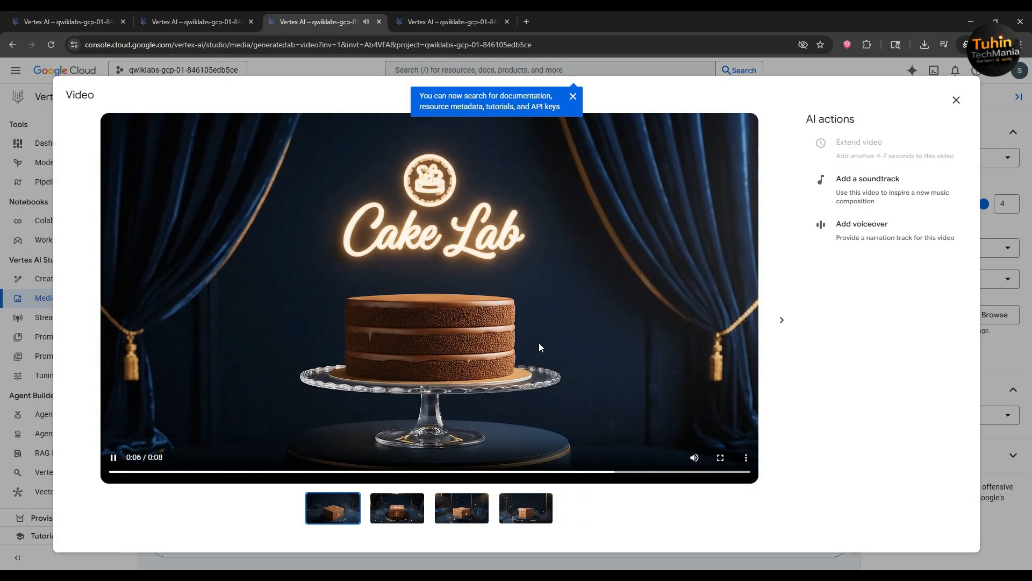
pyautogui.click(745, 459)
pyautogui.click(697, 433)
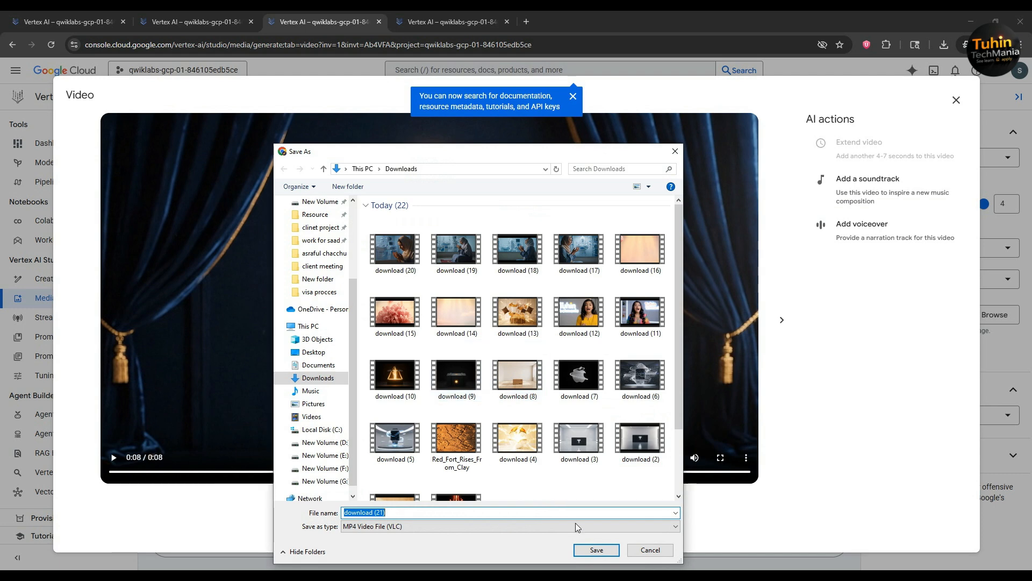
pyautogui.click(596, 549)
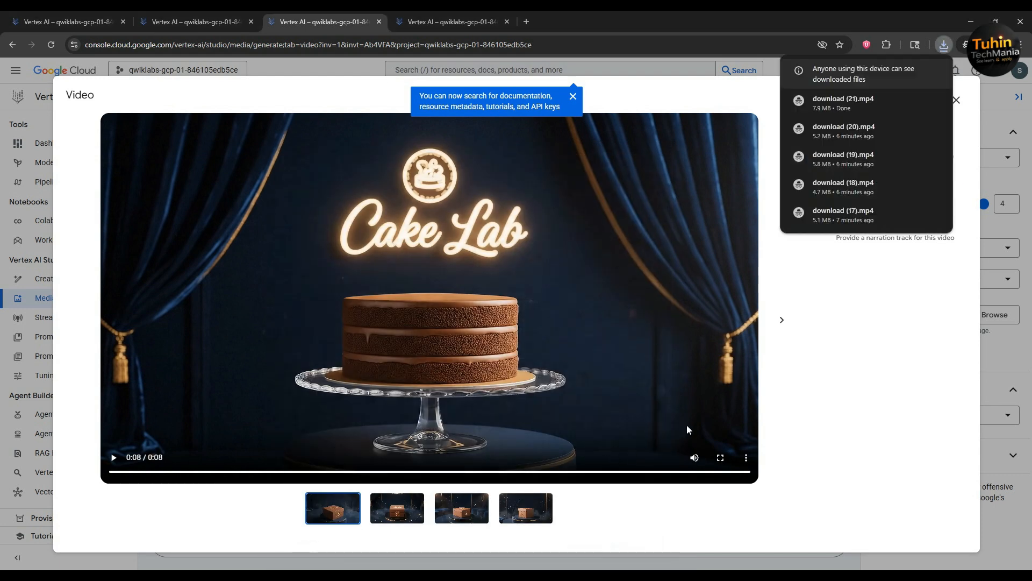
# - Move to the second Cake Lab video, play it, and save two copies to Downloads as download (22) and download (23)
pyautogui.click(782, 320)
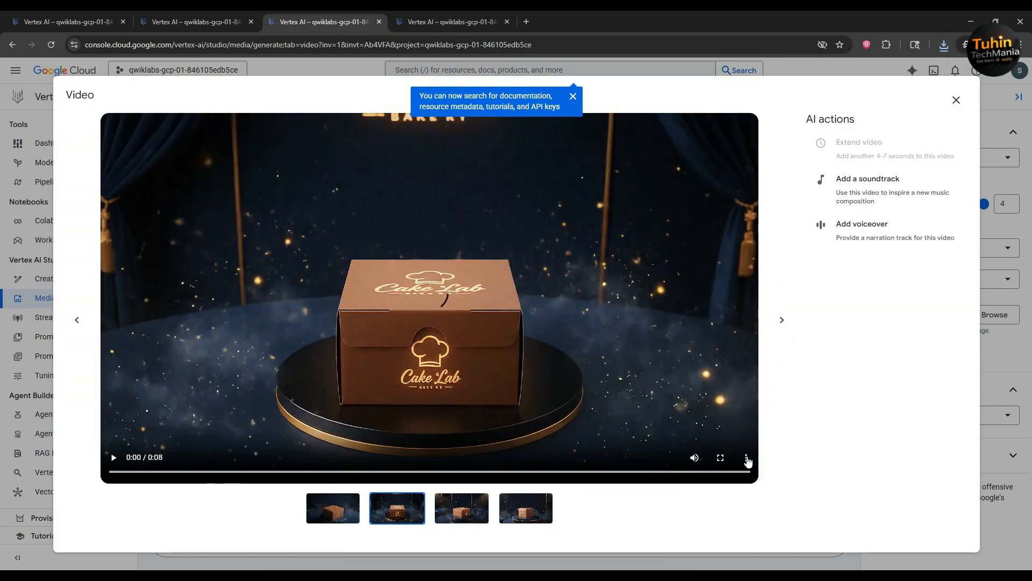
pyautogui.click(746, 457)
pyautogui.click(695, 433)
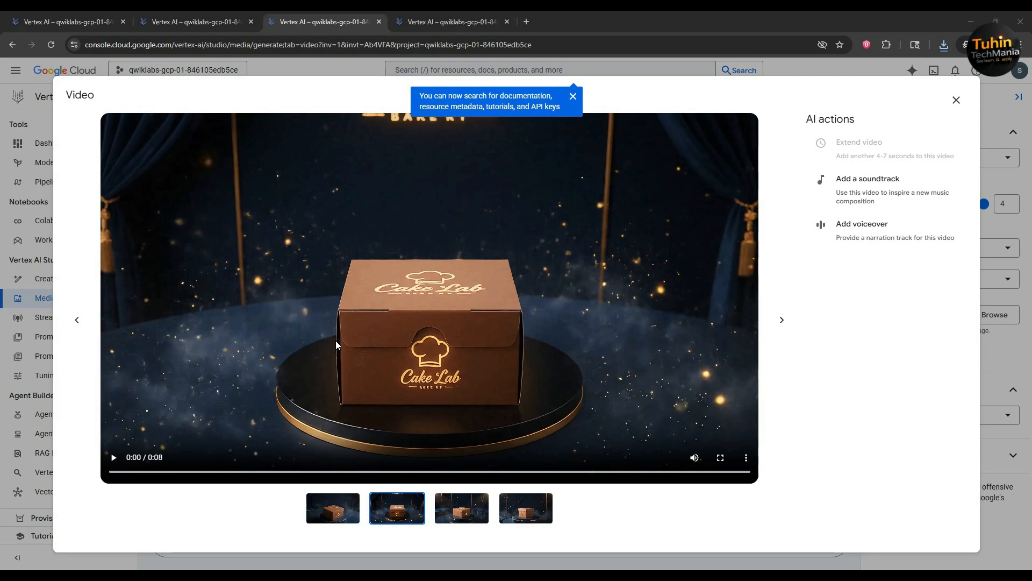
pyautogui.click(584, 545)
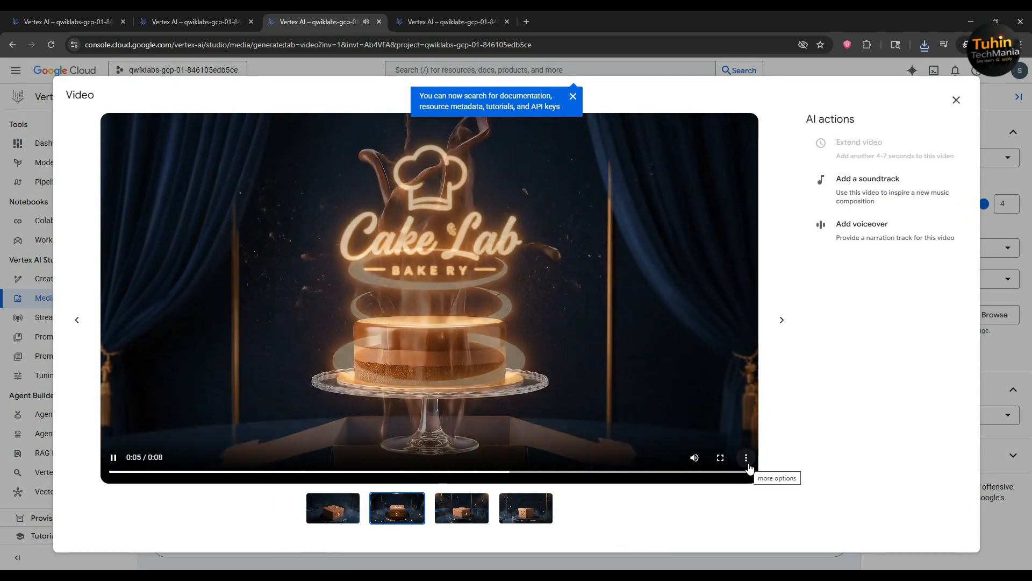
pyautogui.click(746, 458)
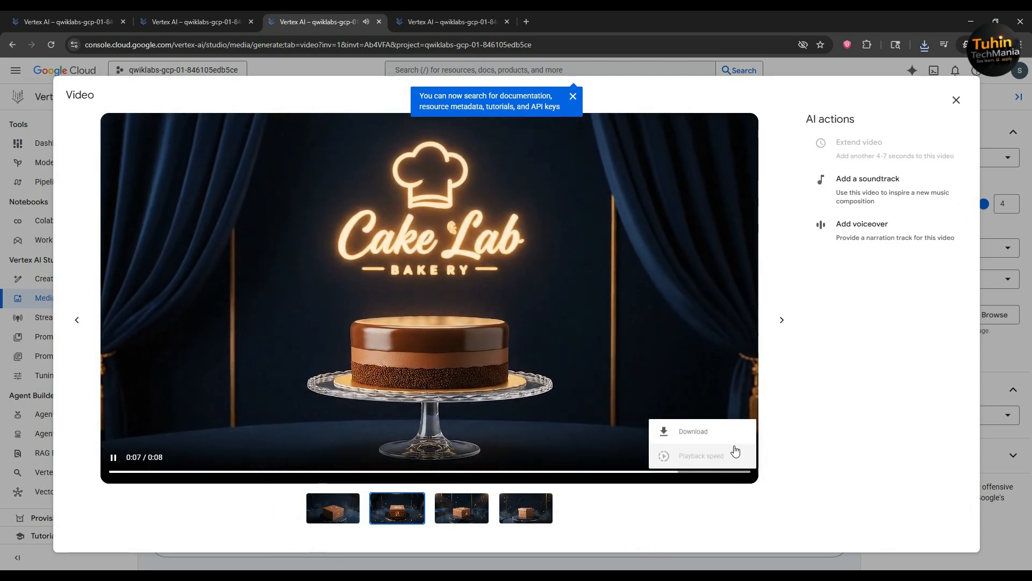
pyautogui.click(721, 430)
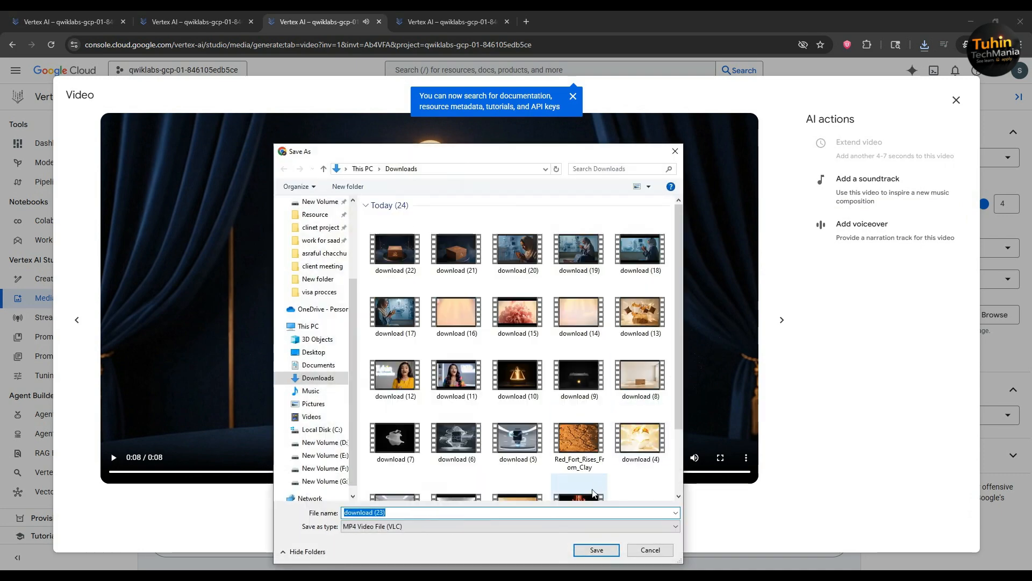
pyautogui.click(598, 547)
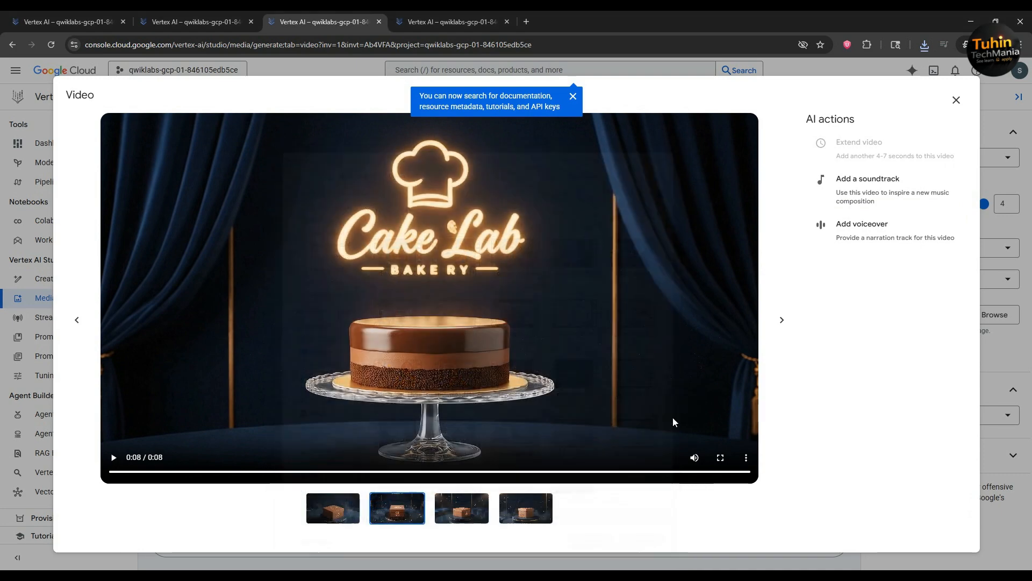
# - Move to the third Cake Lab video, play it briefly, and save it to Downloads as download (24)
pyautogui.click(781, 320)
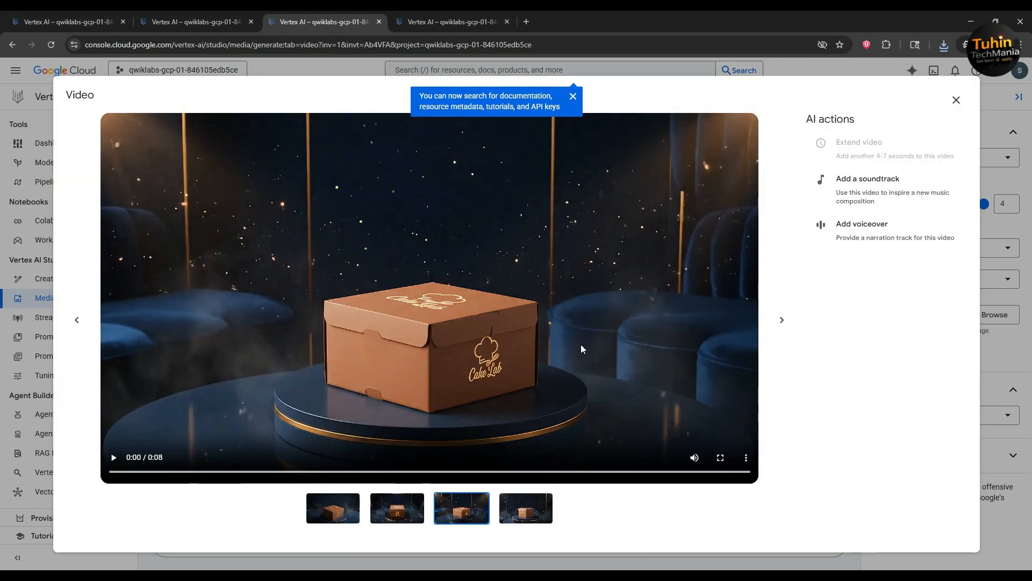
pyautogui.click(614, 363)
pyautogui.click(628, 358)
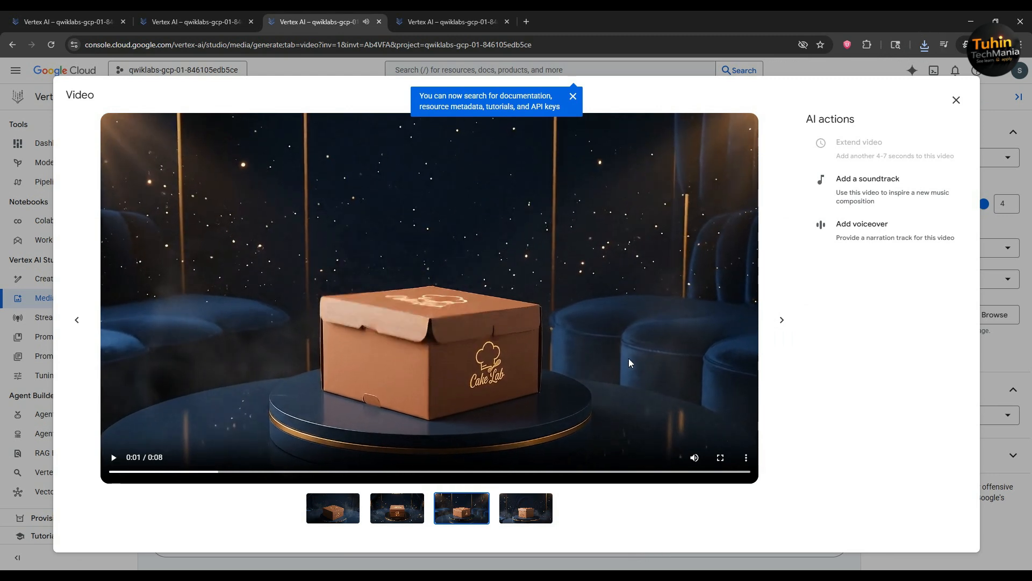
pyautogui.click(745, 457)
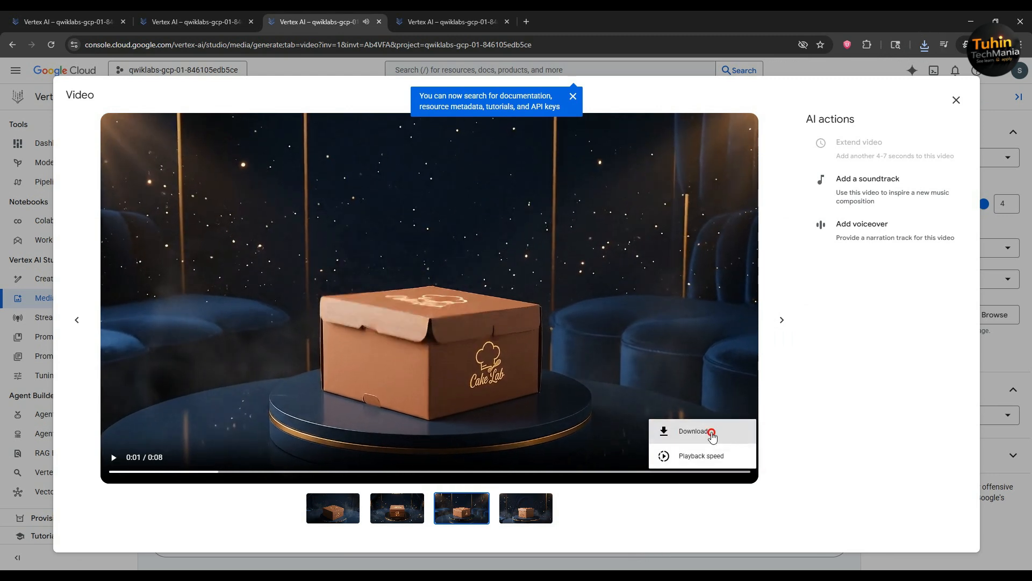
pyautogui.click(711, 433)
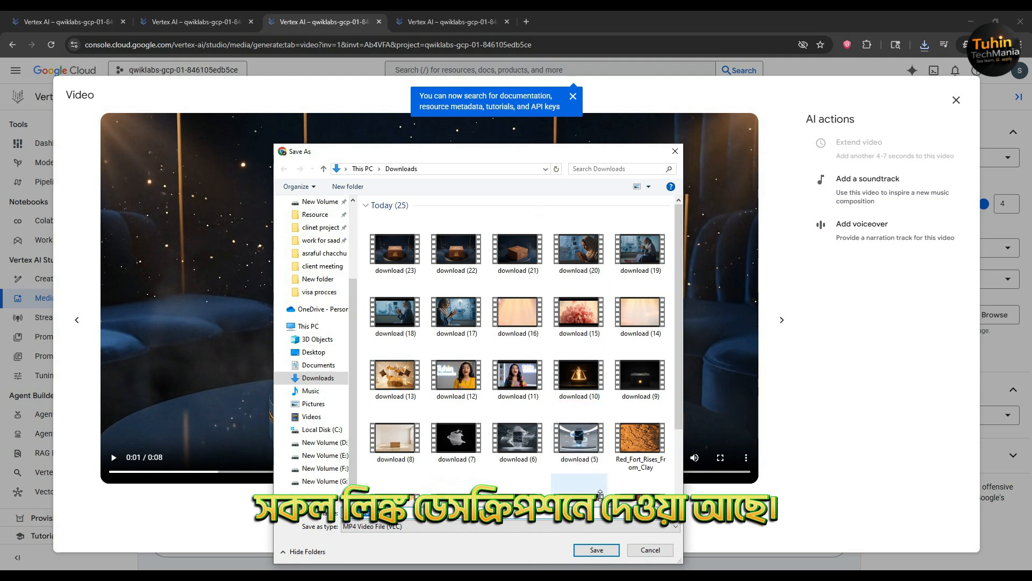
pyautogui.click(596, 549)
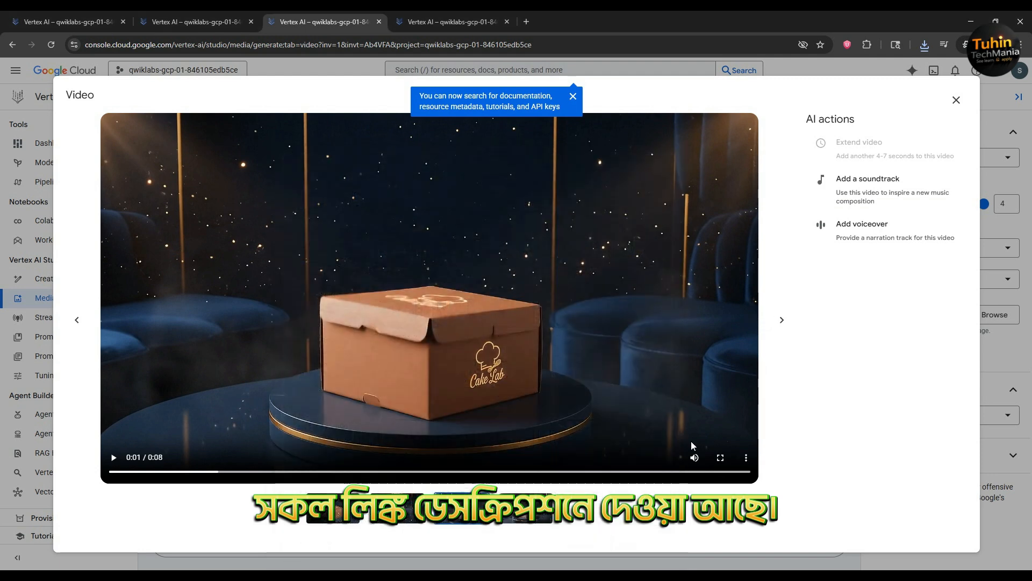
# - Move to the fourth Cake Lab video and save it to Downloads as download (25)
pyautogui.click(780, 321)
pyautogui.click(745, 457)
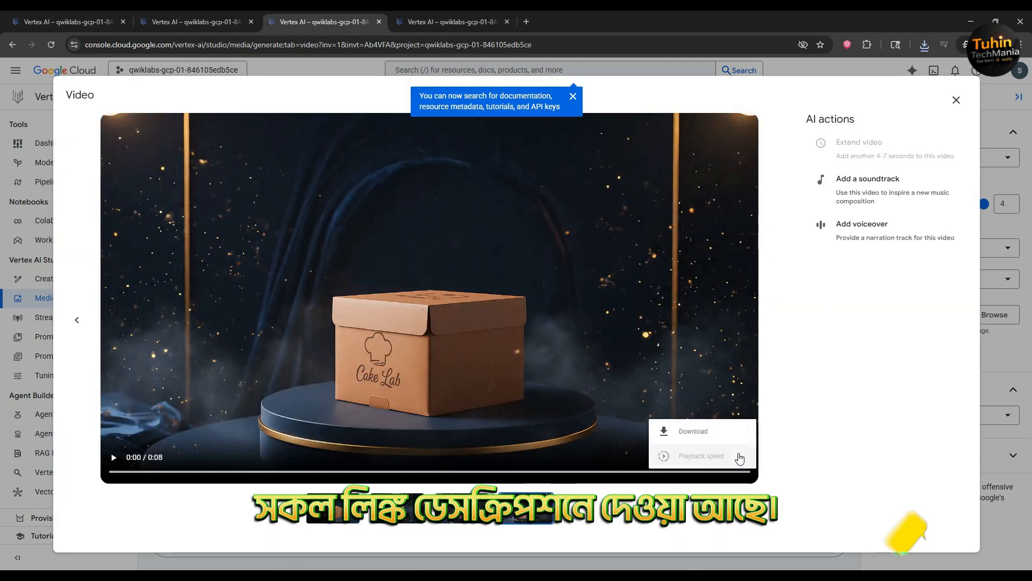
pyautogui.click(699, 431)
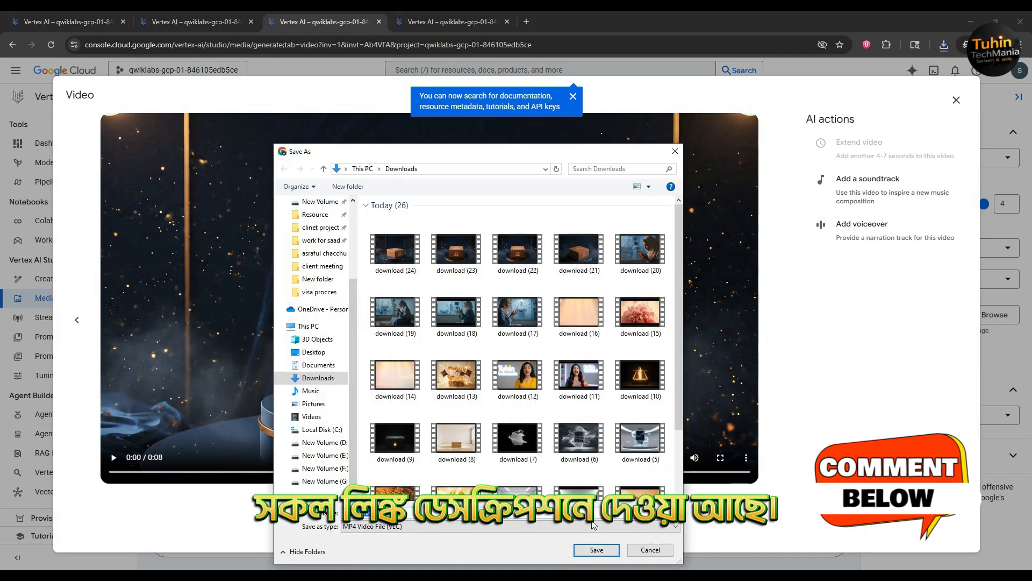
pyautogui.click(596, 550)
# - Switch to WhatsApp and attach the videos download (21) through download (25) to the Creative Conversation group chat
pyautogui.hotkey('alt', 'Tab')
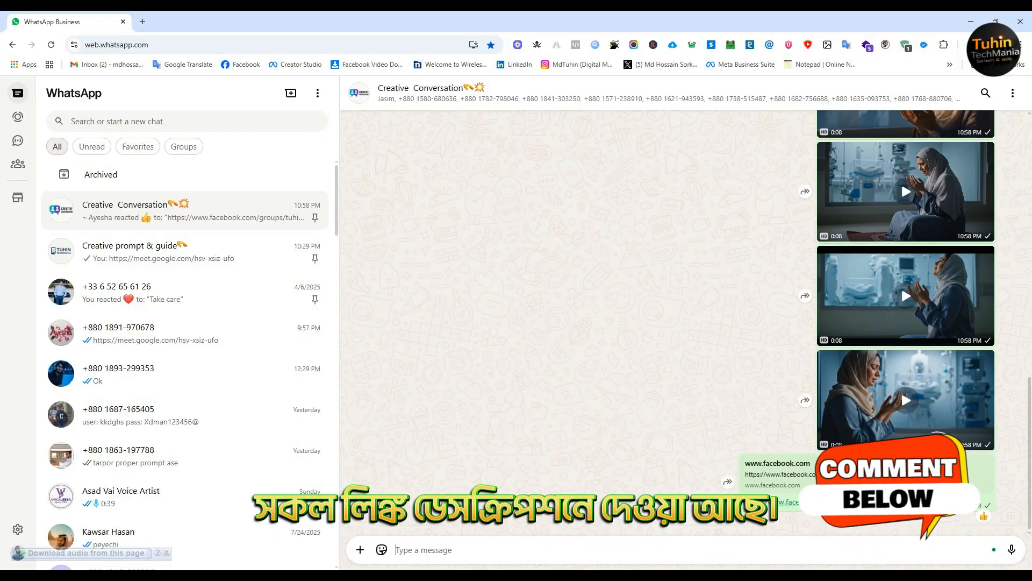
pyautogui.click(361, 549)
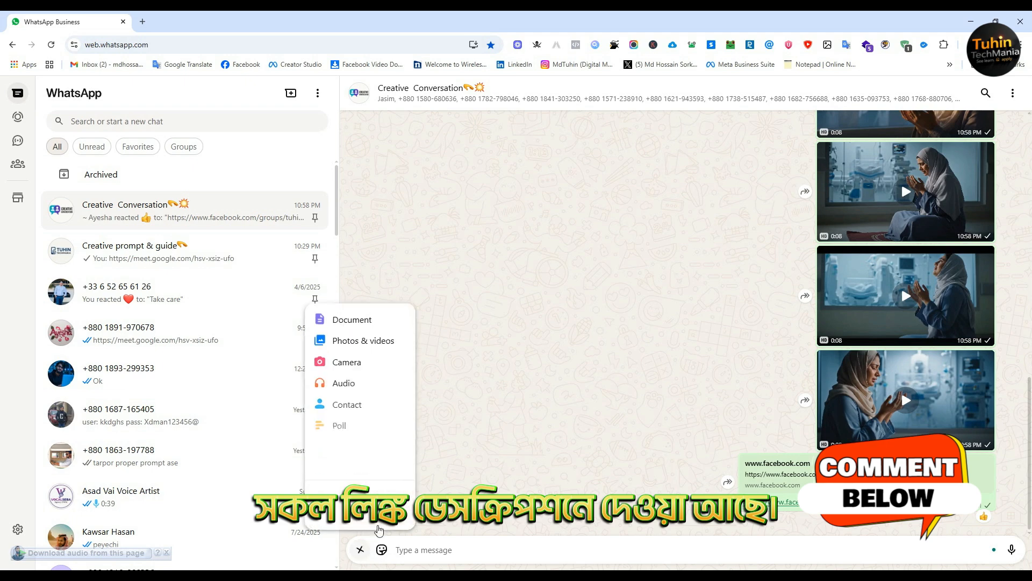
pyautogui.click(338, 340)
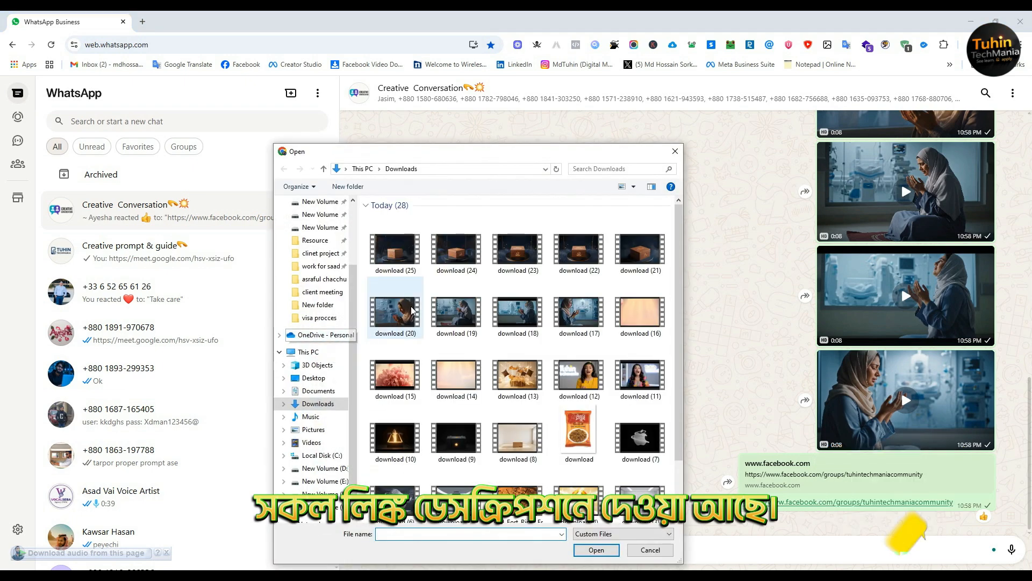
pyautogui.click(409, 257)
pyautogui.keyDown('ctrl'); pyautogui.click(456, 255); pyautogui.keyUp('ctrl')
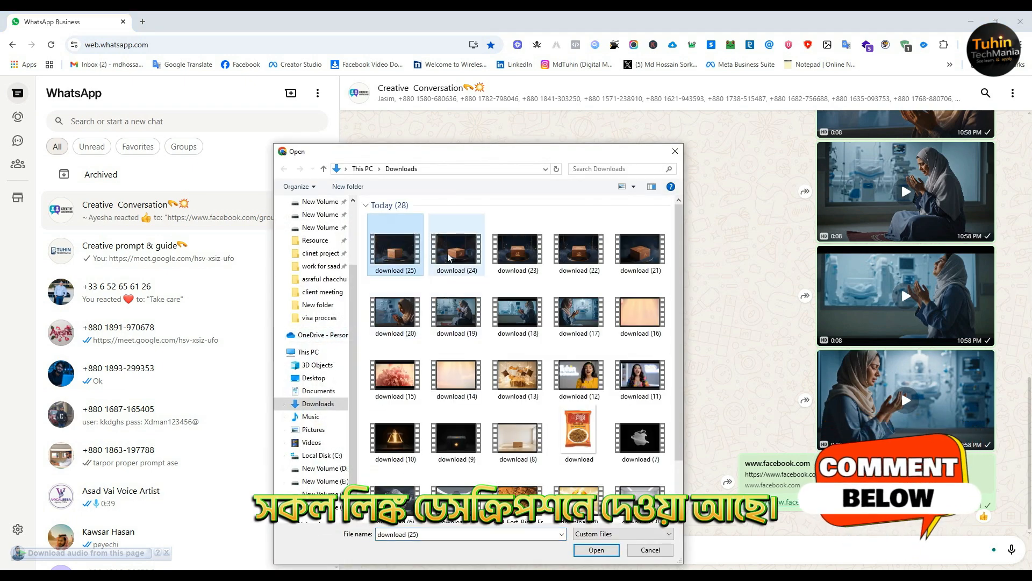
pyautogui.keyDown('ctrl'); pyautogui.click(517, 256); pyautogui.keyUp('ctrl')
pyautogui.keyDown('ctrl'); pyautogui.click(579, 258); pyautogui.keyUp('ctrl')
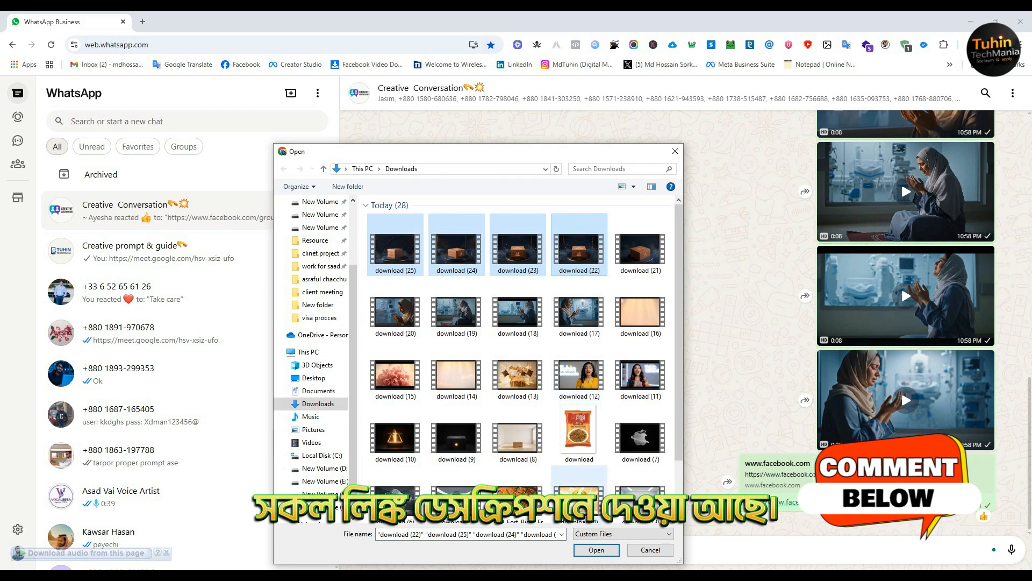
pyautogui.keyDown('ctrl'); pyautogui.click(630, 252); pyautogui.keyUp('ctrl')
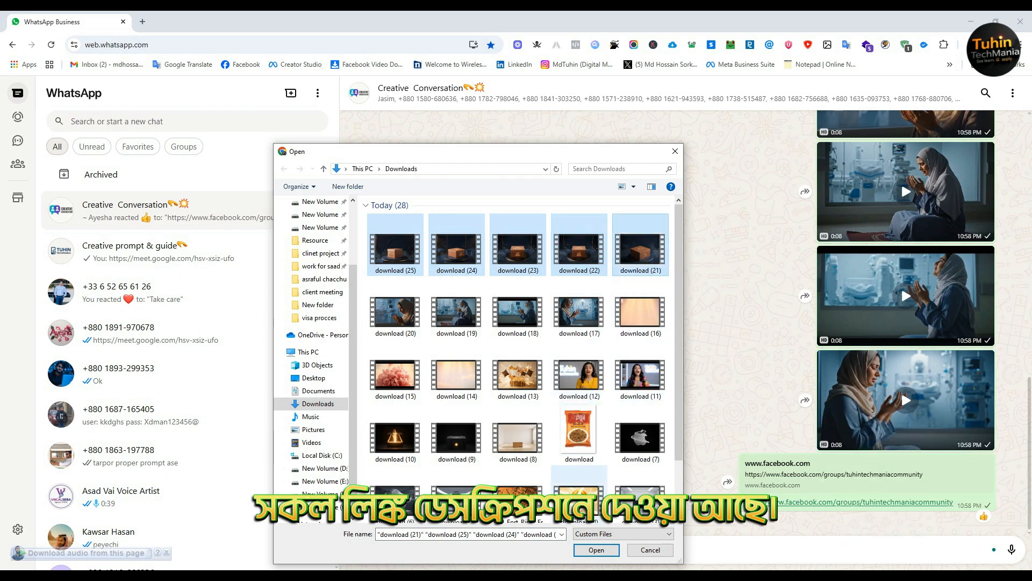
pyautogui.click(586, 549)
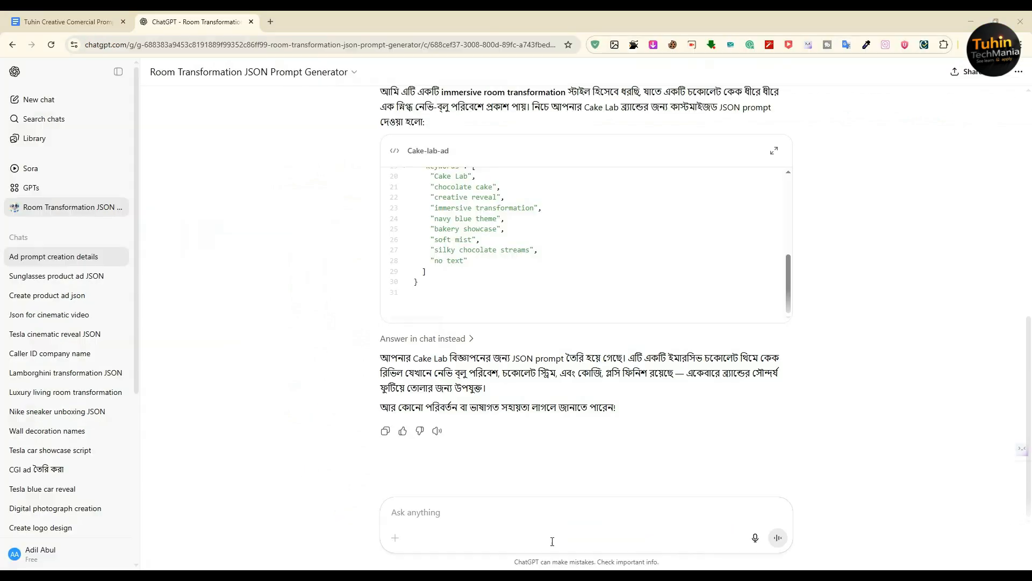
# - In a new tab of the browser window with ChatGPT, search for "wisk", open Google Labs Whisk, and dismiss its availability notification form
pyautogui.click(267, 22)
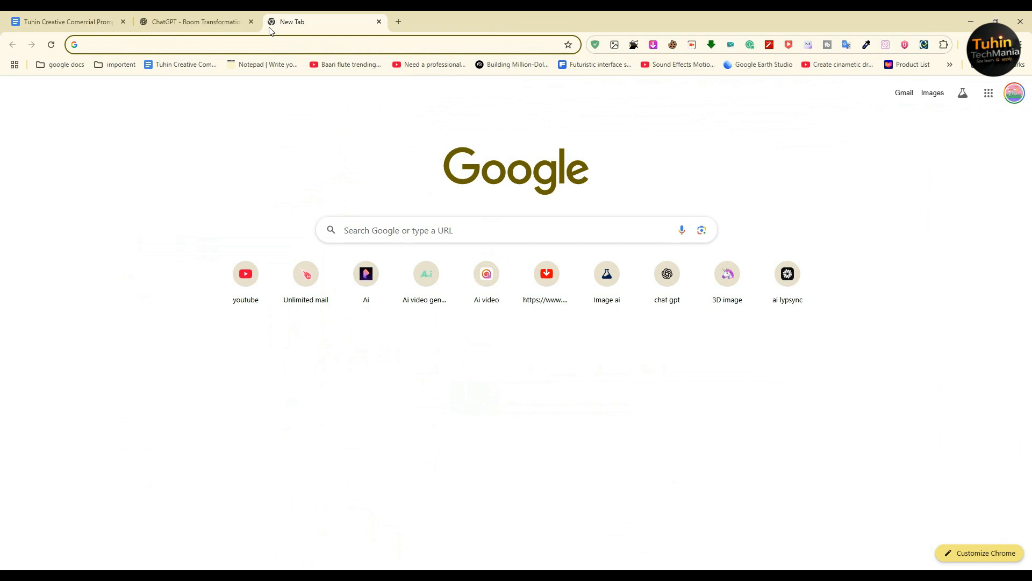
pyautogui.write('wsk')
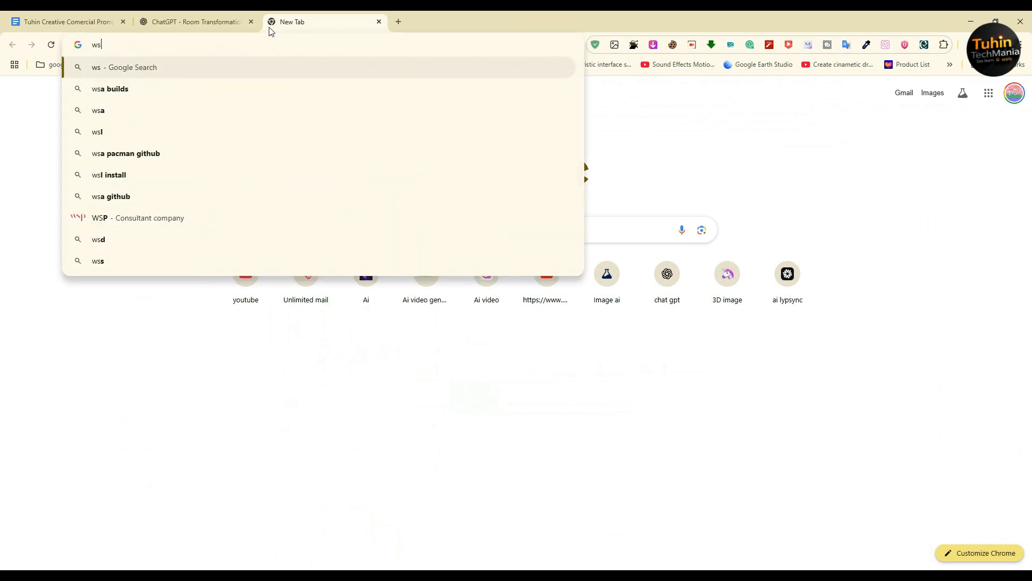
pyautogui.press('BackSpace')
pyautogui.press('BackSpace')
pyautogui.write('isk')
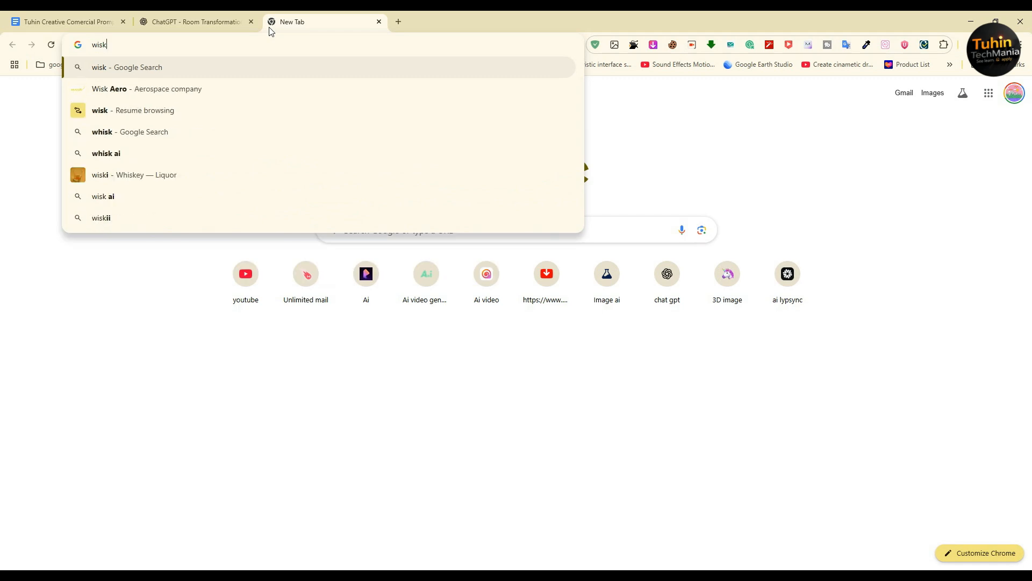
pyautogui.press('Return')
pyautogui.scroll(-3, 162, 377)
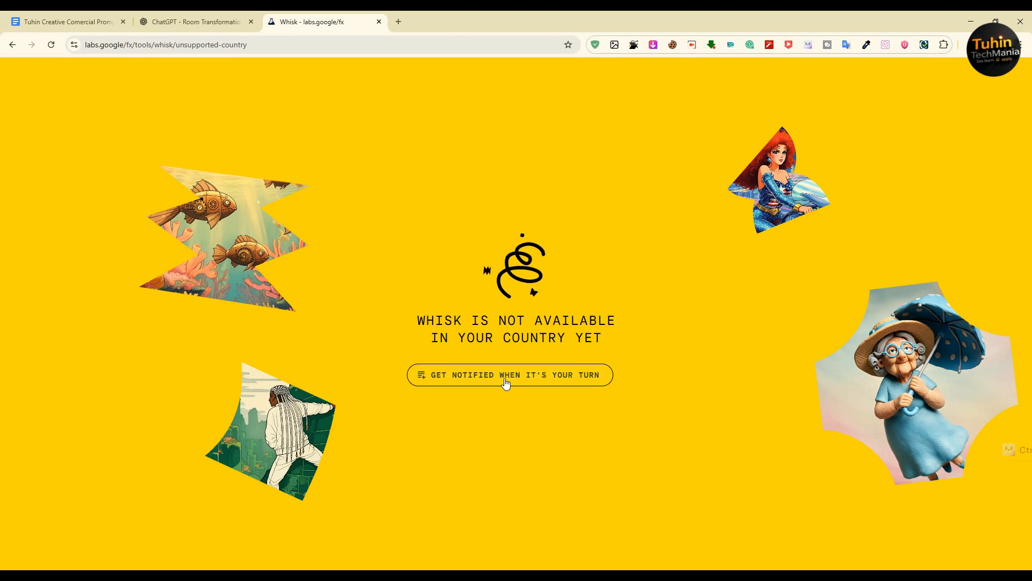
pyautogui.click(505, 375)
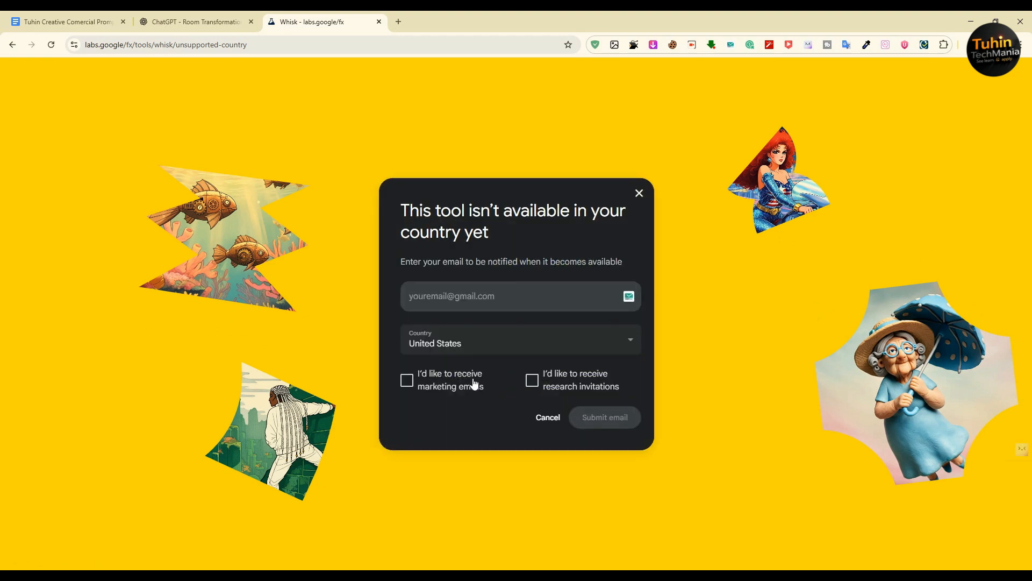
pyautogui.click(640, 193)
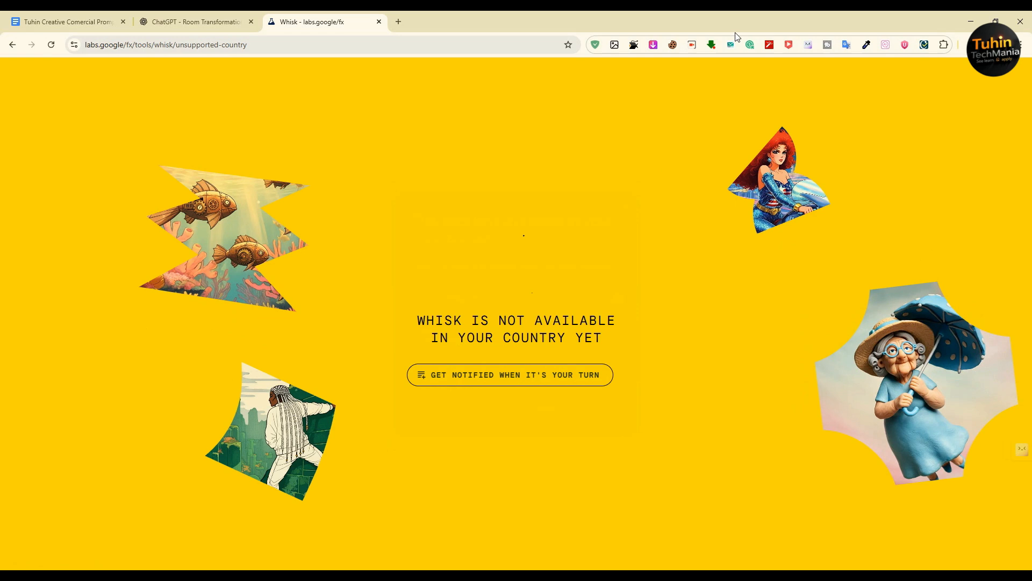
# - Connect UrbanVPN to United States (USA) and load Whisk from labs.google/fx/tools/whisk without the unsupported-country part of the address
pyautogui.click(905, 45)
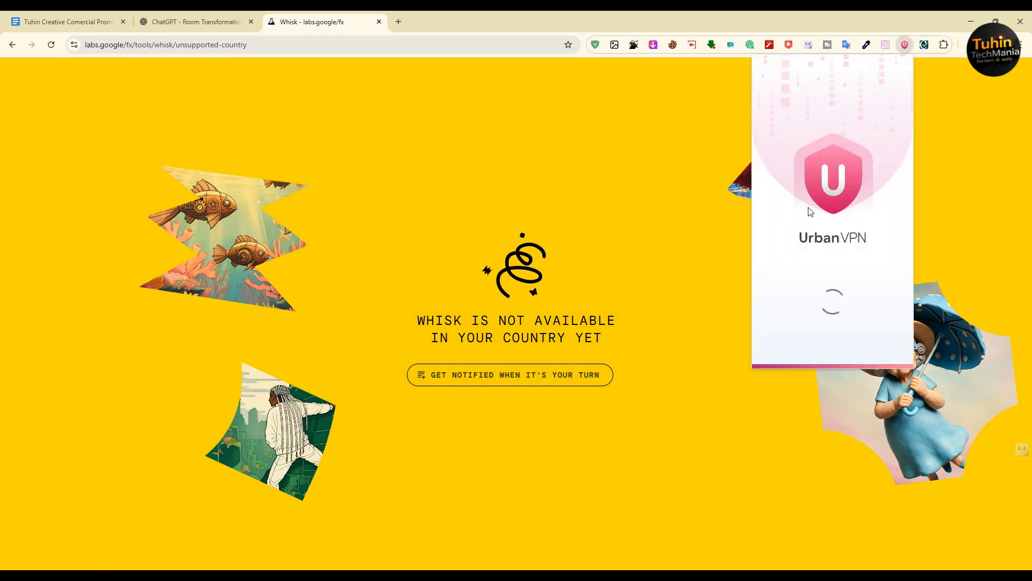
pyautogui.click(803, 181)
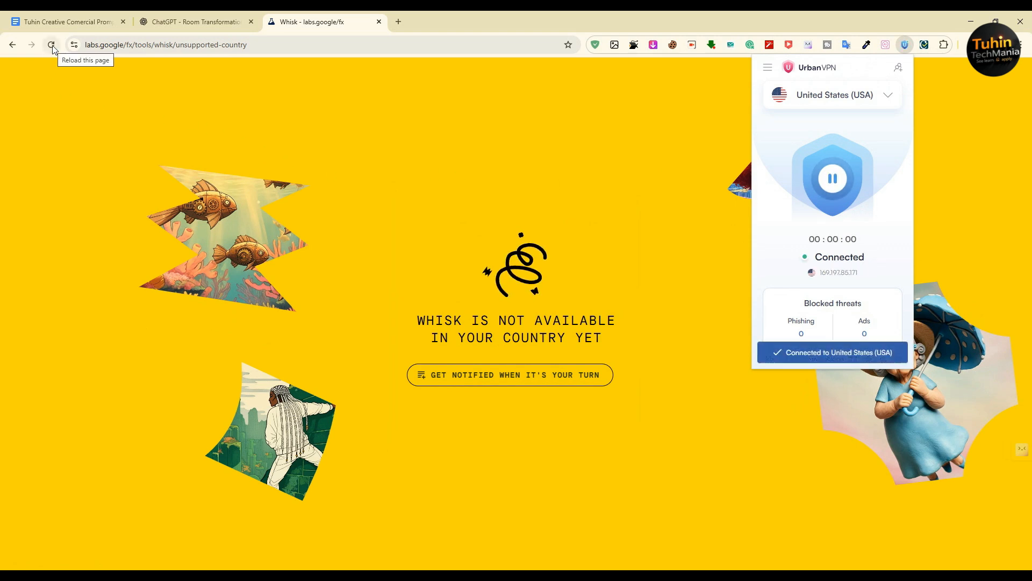
pyautogui.moveTo(177, 44); pyautogui.dragTo(331, 47)
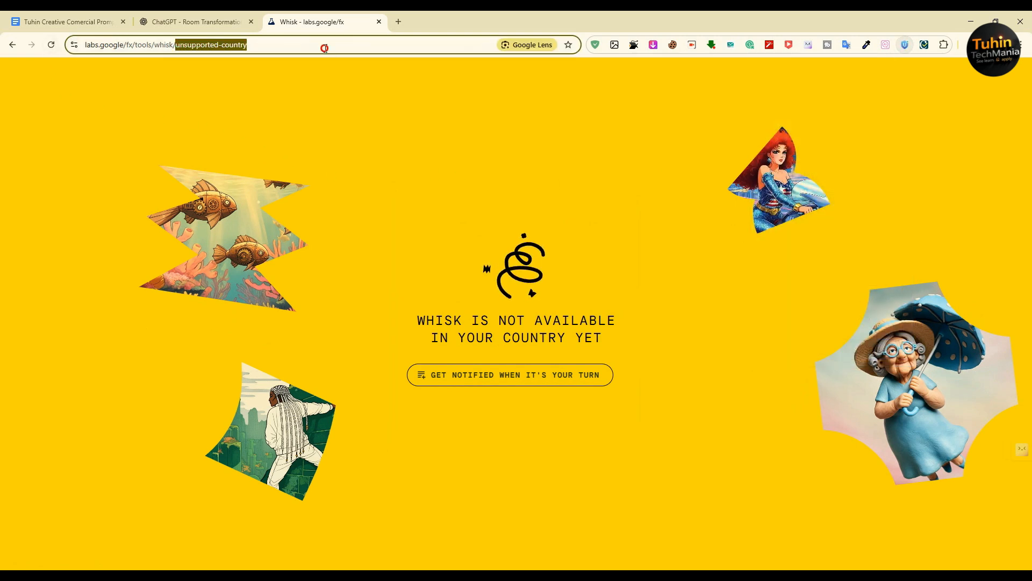
pyautogui.press('BackSpace')
pyautogui.press('Return')
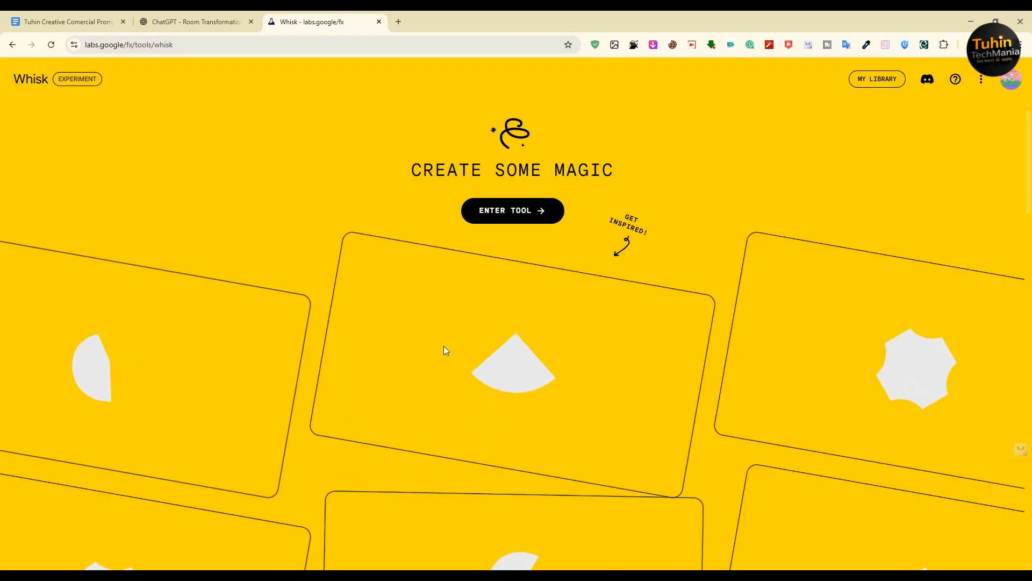
# - Enter the Whisk tool and upload the spice packet image named download from Downloads as the subject
pyautogui.click(513, 209)
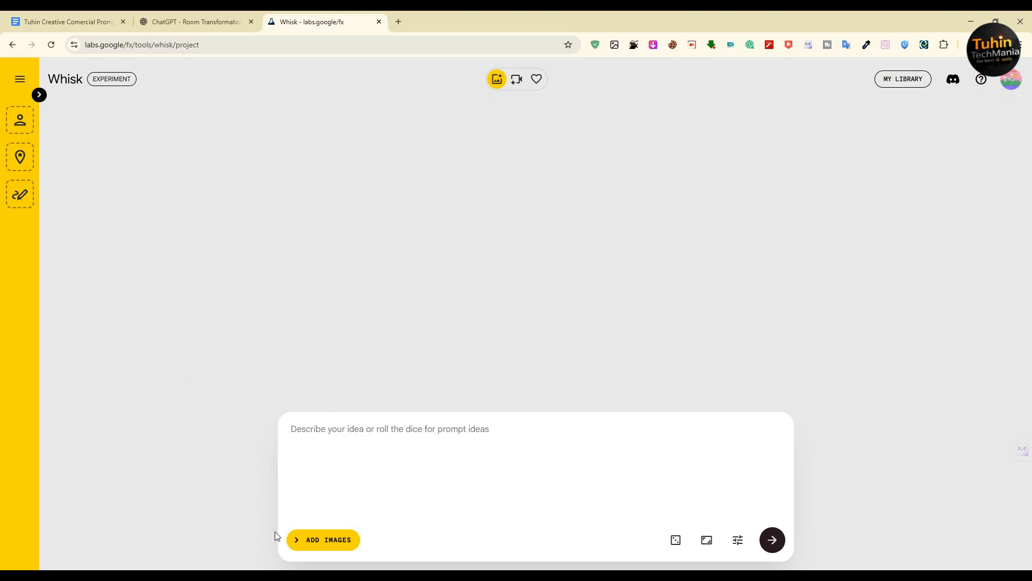
pyautogui.click(311, 540)
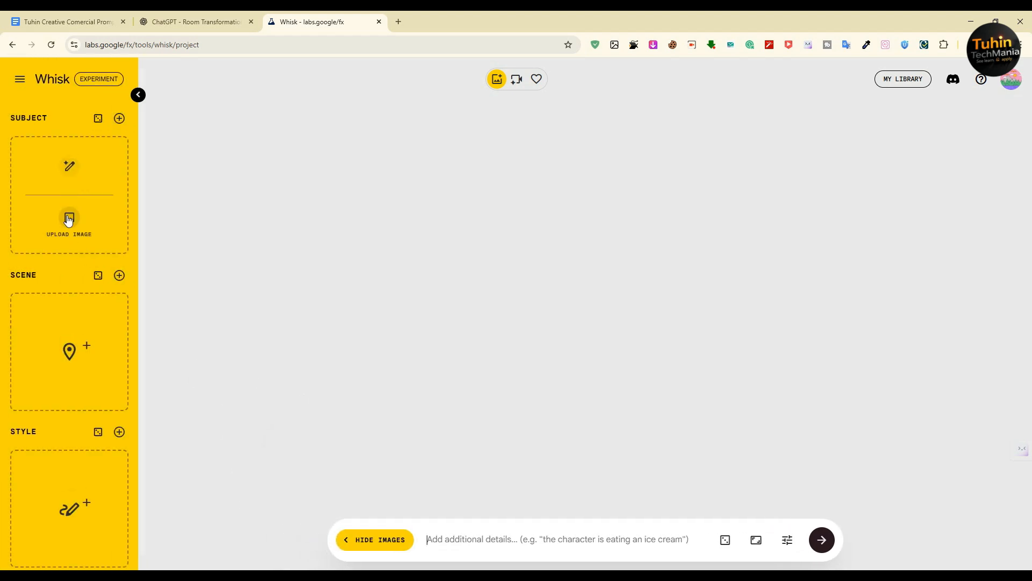
pyautogui.click(68, 221)
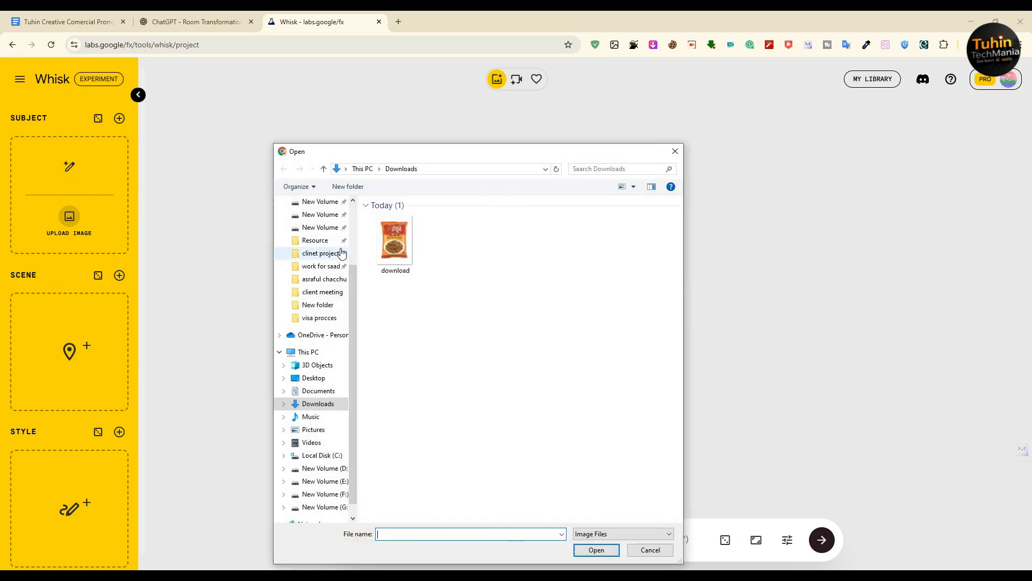
pyautogui.click(387, 243)
pyautogui.click(601, 546)
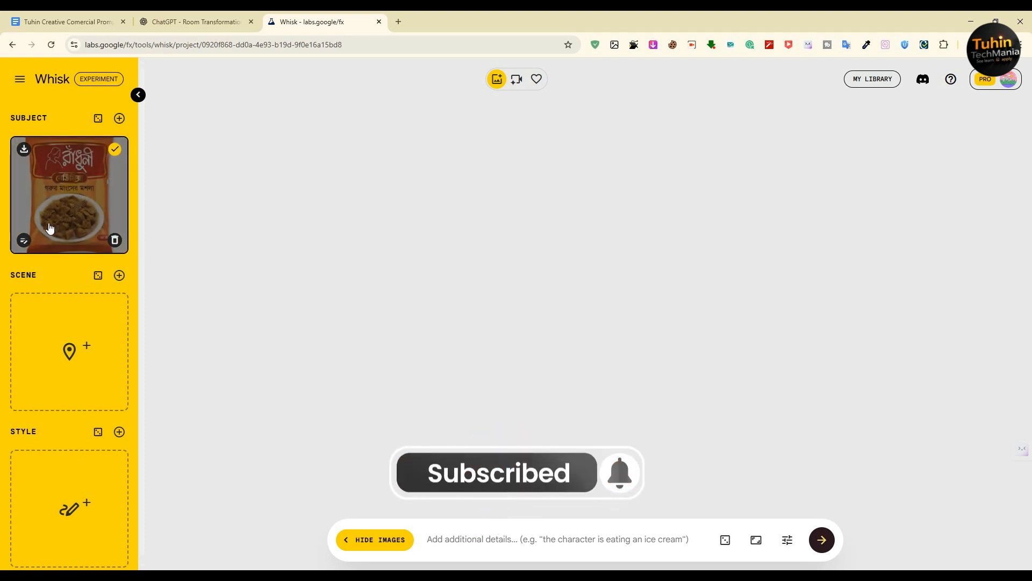
# - Open the subject image's details for editing and regenerate the packet from its existing description
pyautogui.click(25, 239)
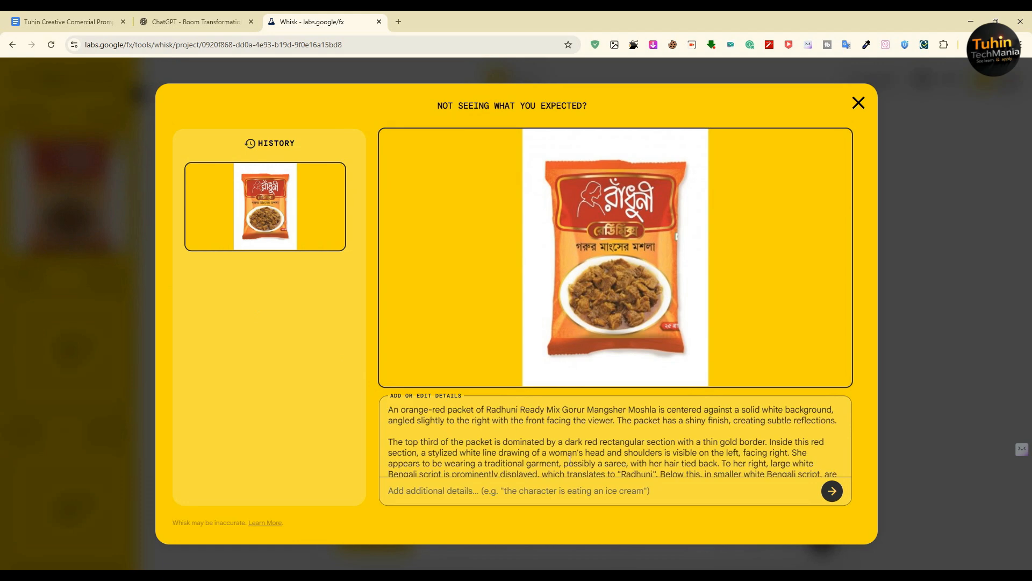
pyautogui.tripleClick(583, 453)
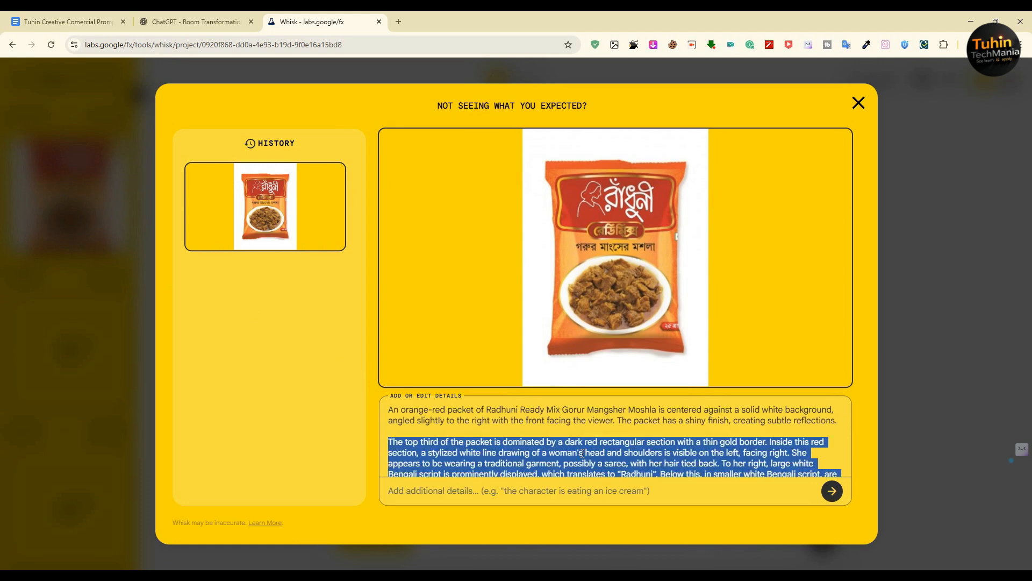
pyautogui.click(831, 493)
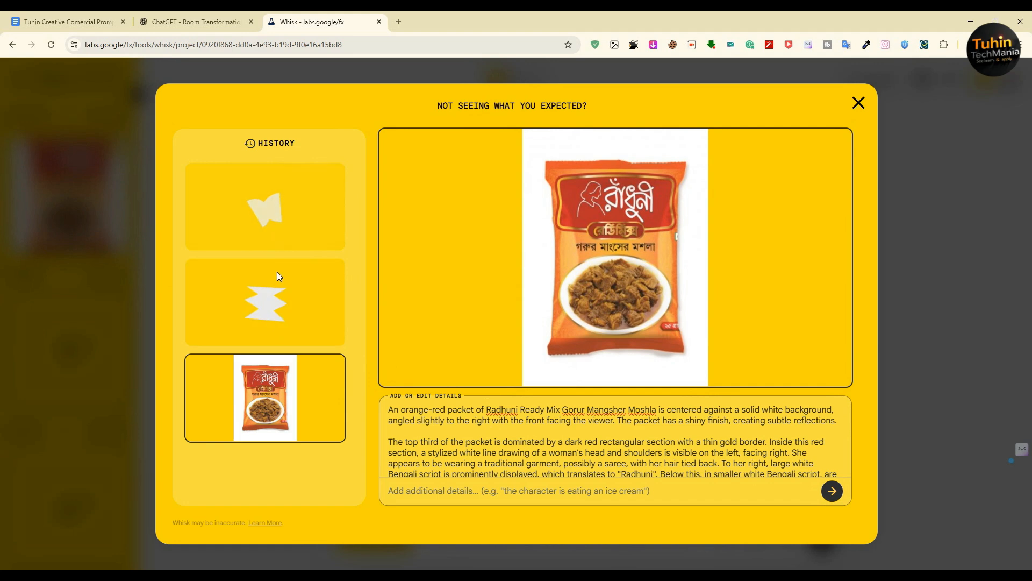
pyautogui.scroll(-2, 505, 448)
pyautogui.scroll(3, 504, 447)
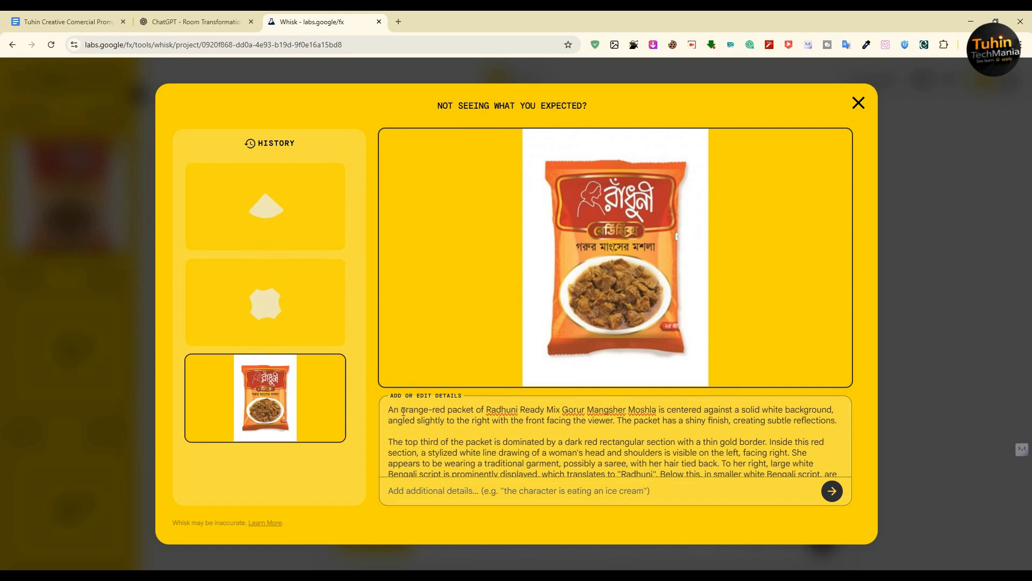
# - Copy the full text description of the Radhuni packet and close the subject details
pyautogui.moveTo(392, 406); pyautogui.dragTo(745, 495)
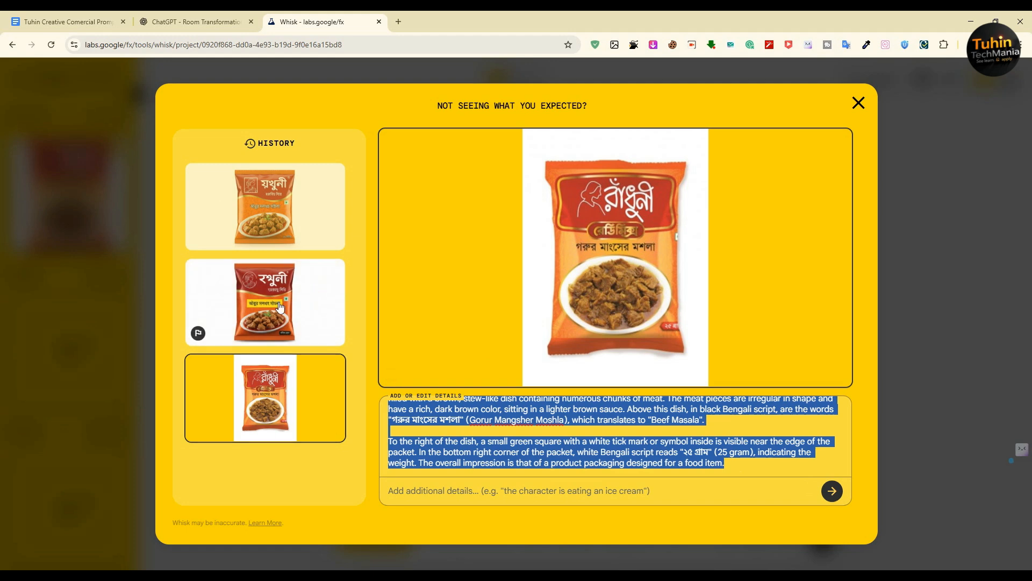
pyautogui.rightClick(511, 411)
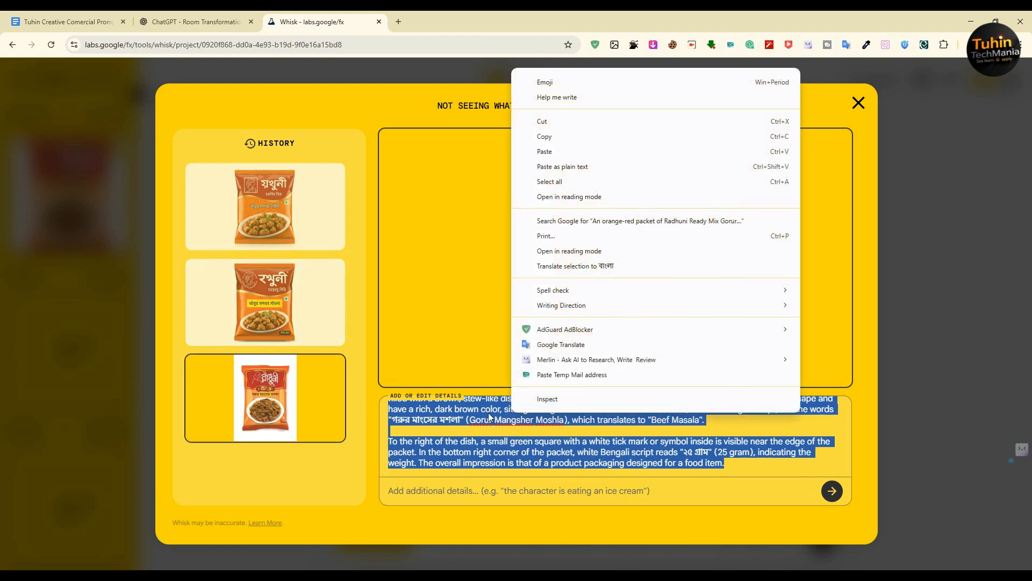
pyautogui.click(441, 410)
pyautogui.scroll(5, 400, 407)
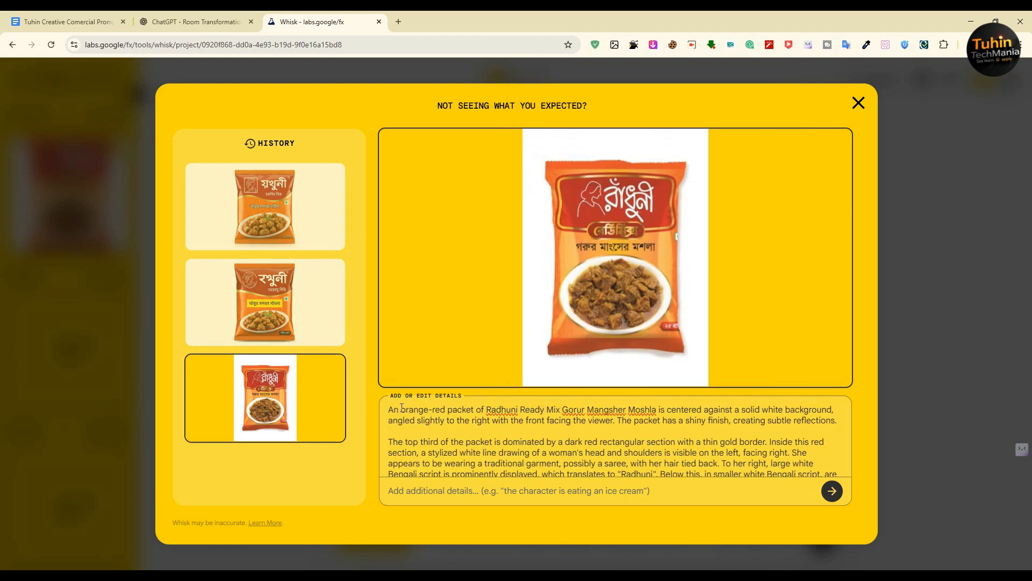
pyautogui.moveTo(389, 408); pyautogui.dragTo(788, 508)
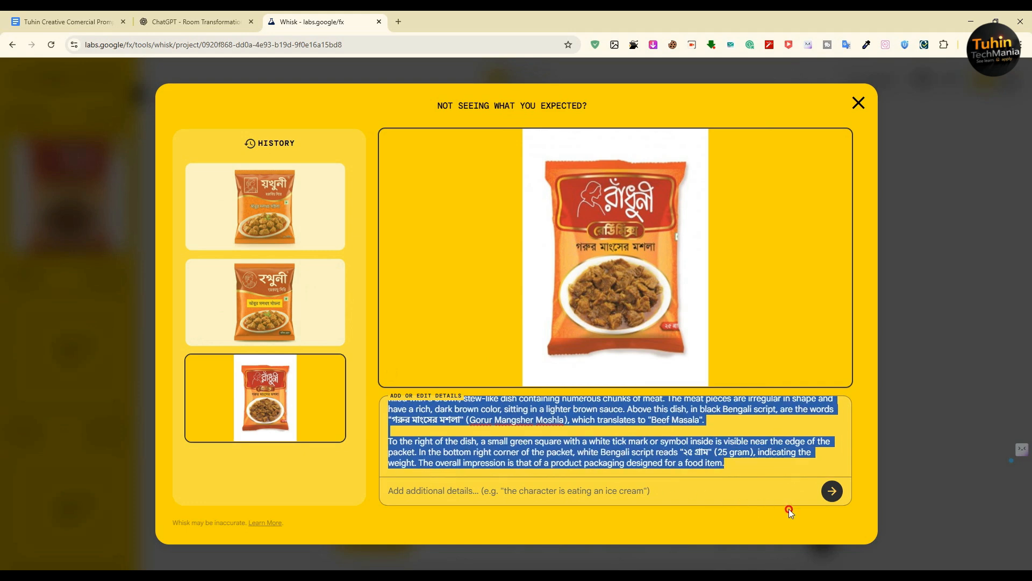
pyautogui.rightClick(659, 463)
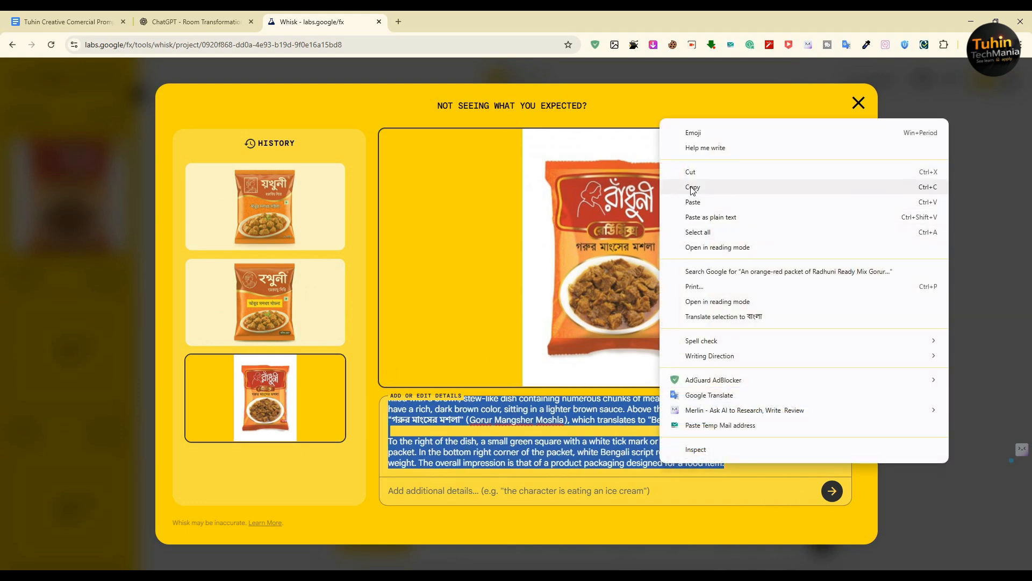
pyautogui.click(693, 188)
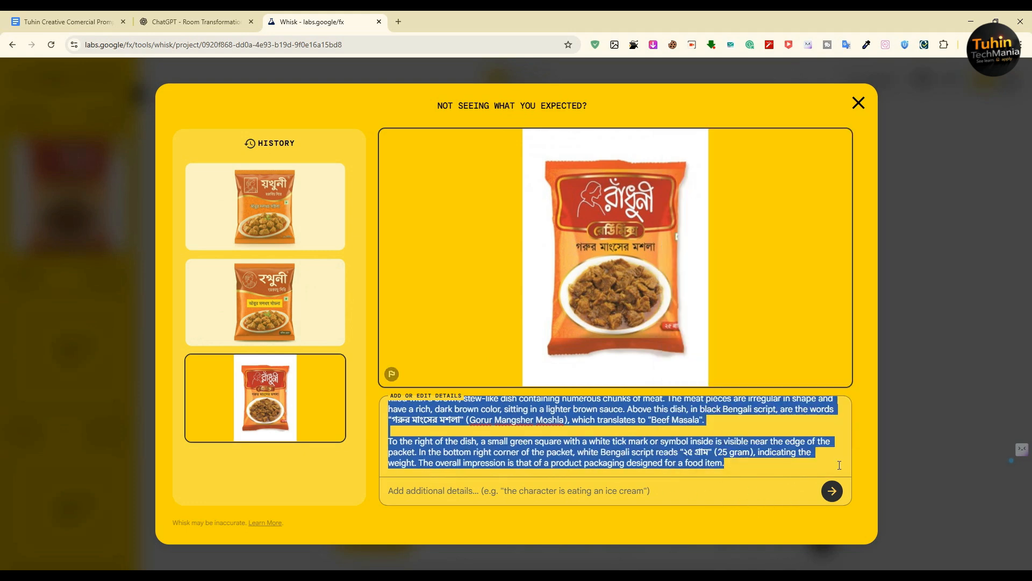
pyautogui.click(858, 102)
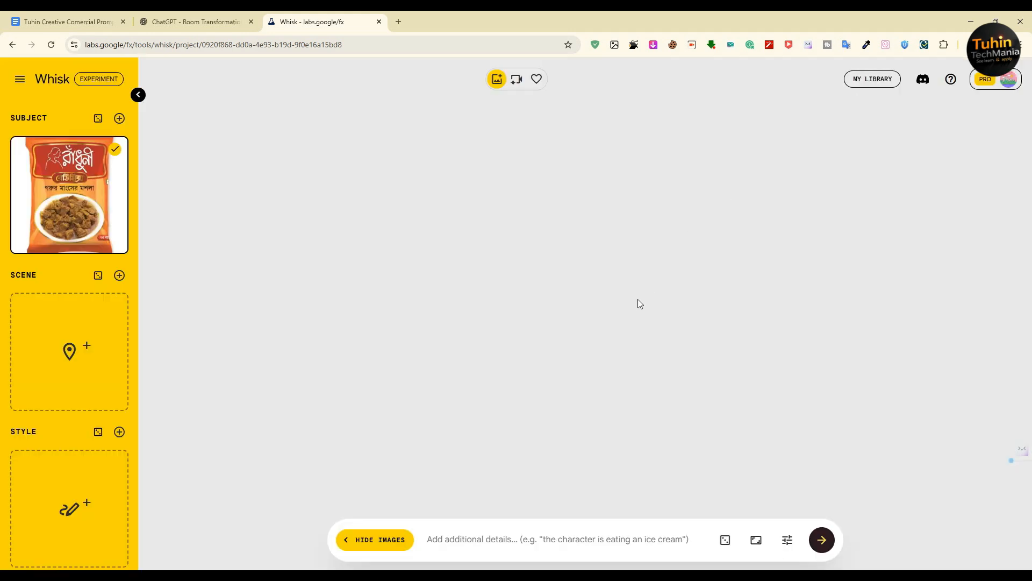
# - Generate images using the copied packet description as the prompt, and compare the resulting packets with the subject image
pyautogui.click(449, 539)
pyautogui.hotkey('ctrl', 'v')
pyautogui.press('Return')
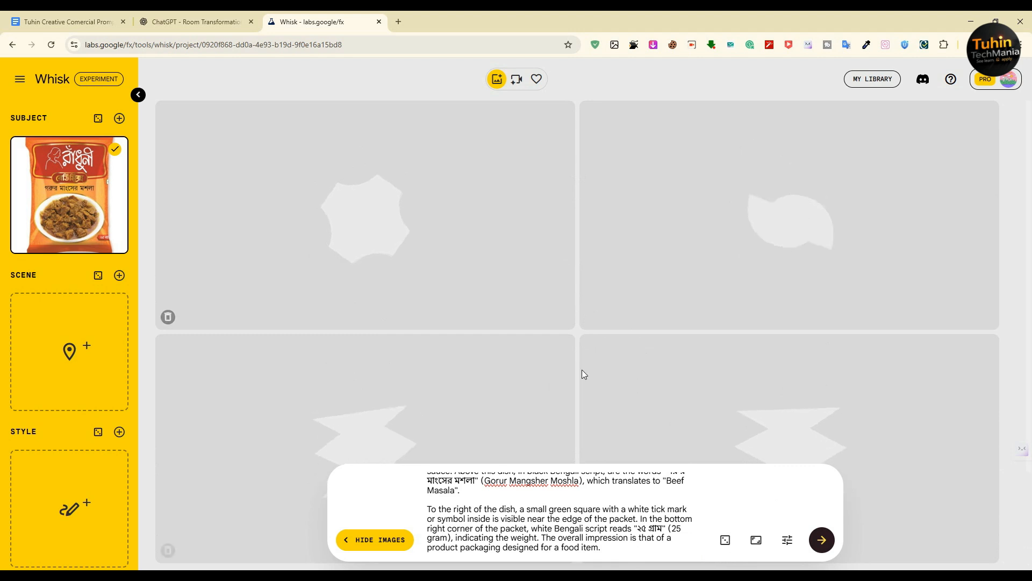
pyautogui.scroll(10, 490, 523)
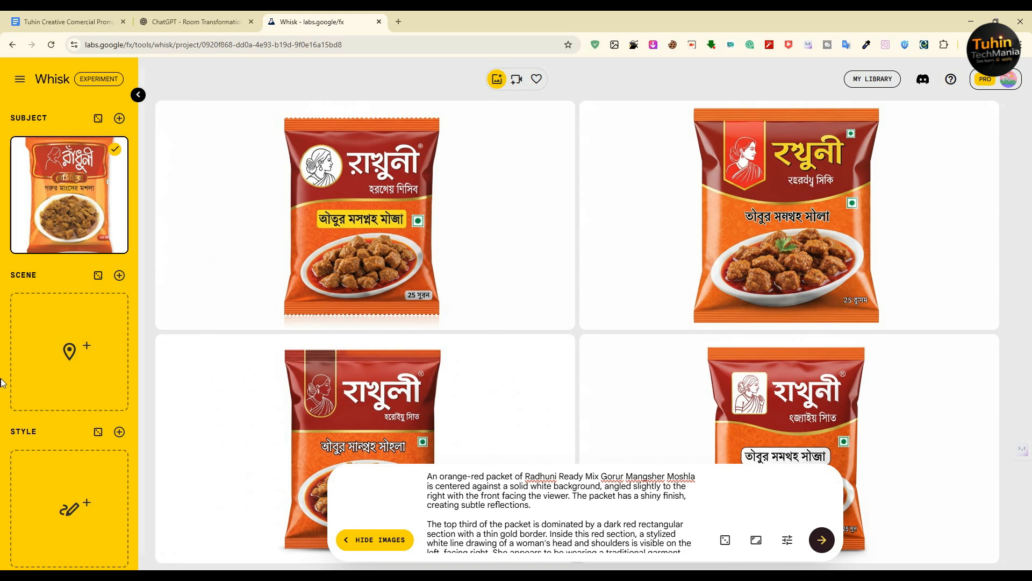
pyautogui.moveTo(103, 162)
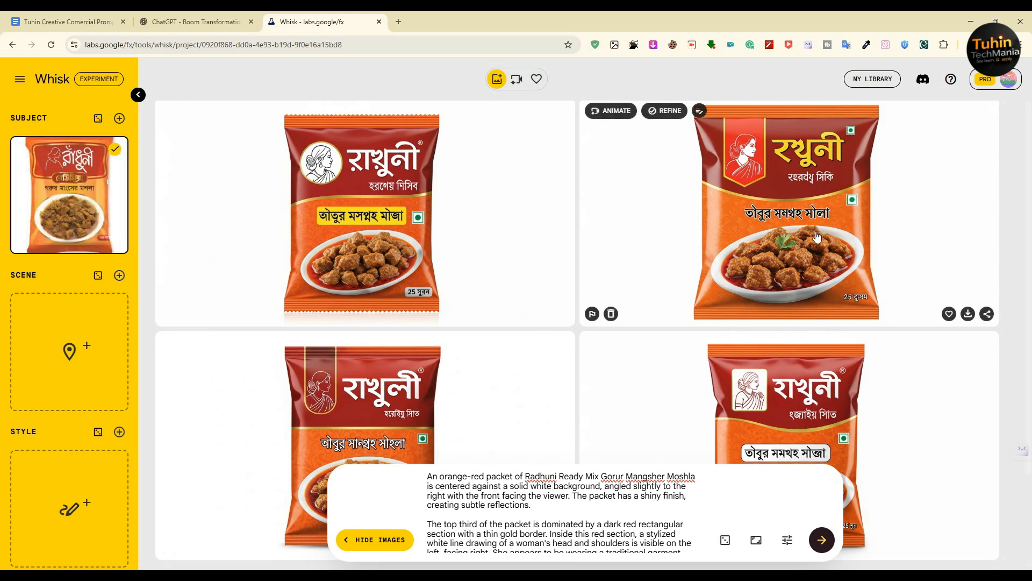
pyautogui.scroll(-2, 581, 405)
pyautogui.scroll(1, 670, 363)
pyautogui.scroll(1, 669, 363)
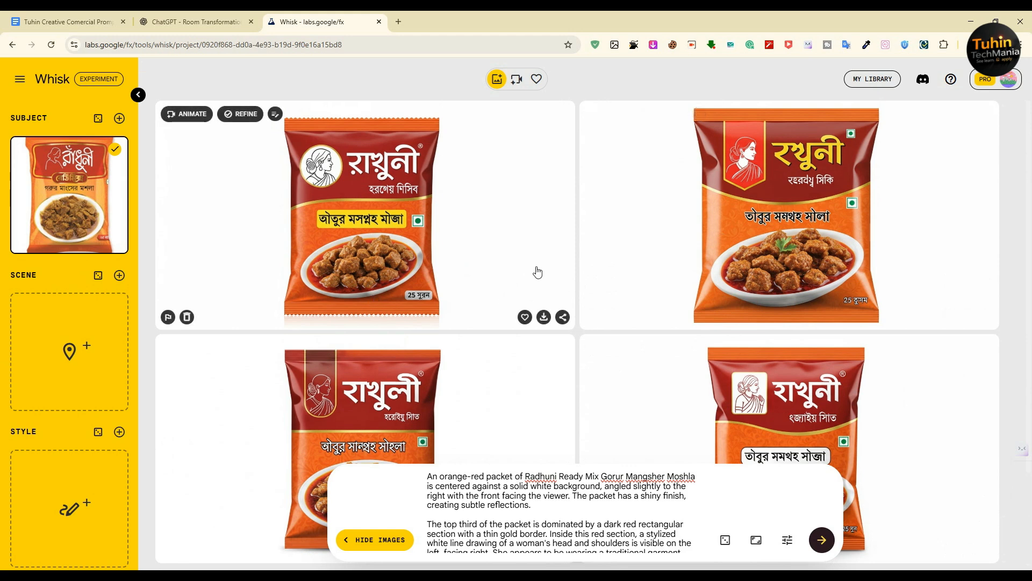
pyautogui.scroll(-2, 734, 310)
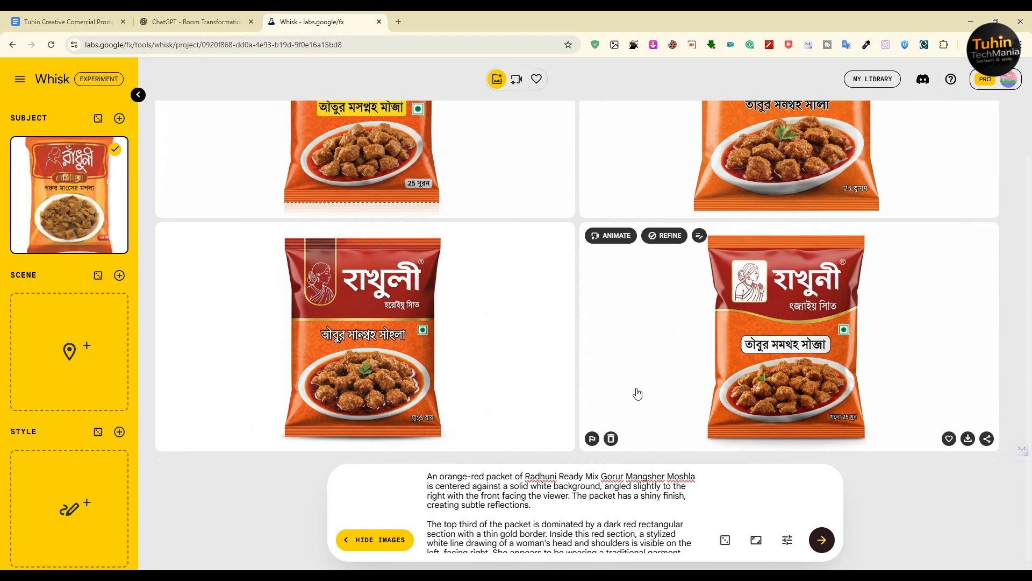
# - Switch to WhatsApp and send the five attached Cake Lab videos to the Creative Conversation group
pyautogui.moveTo(616, 575)
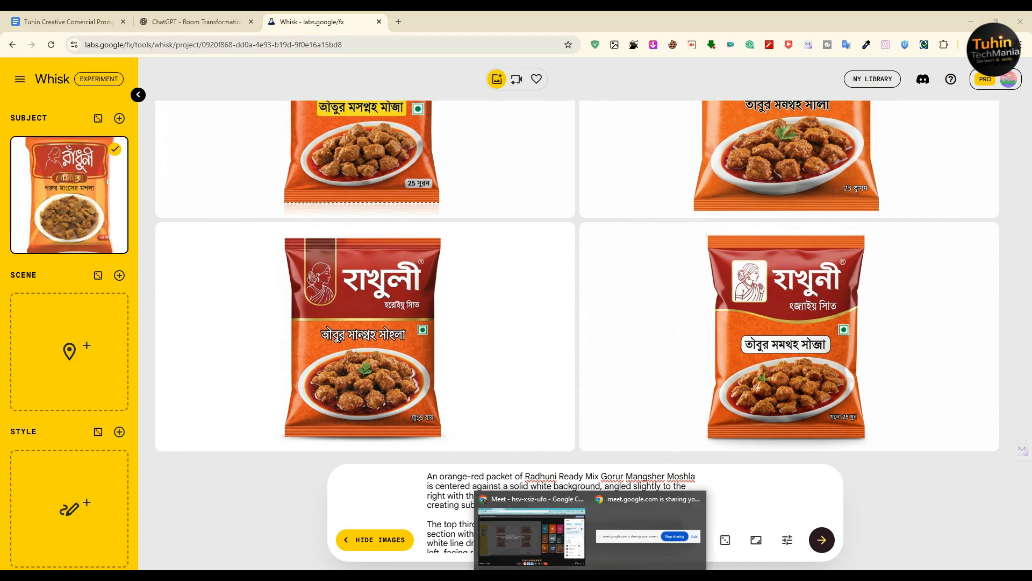
pyautogui.click(643, 545)
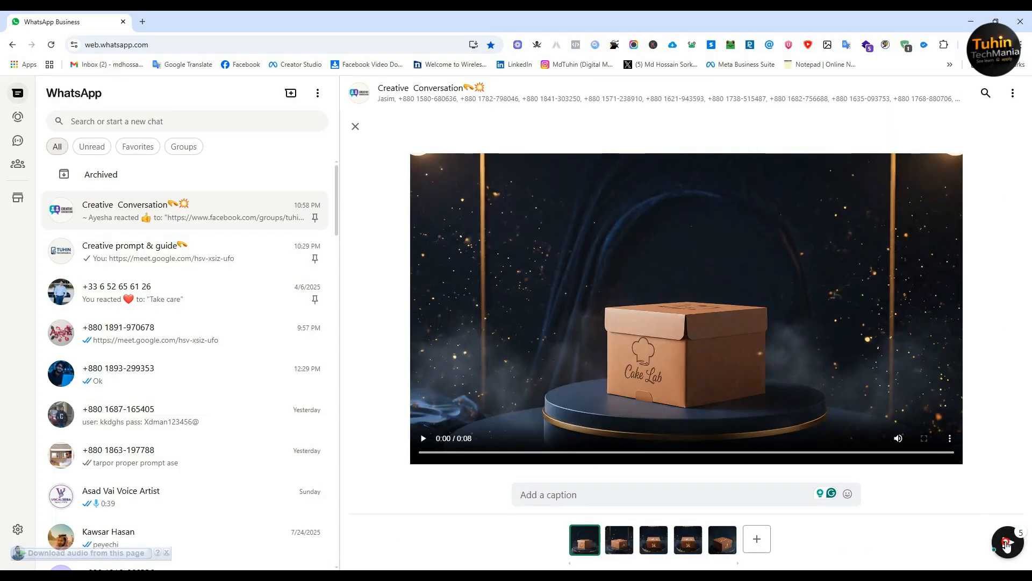
pyautogui.click(1007, 544)
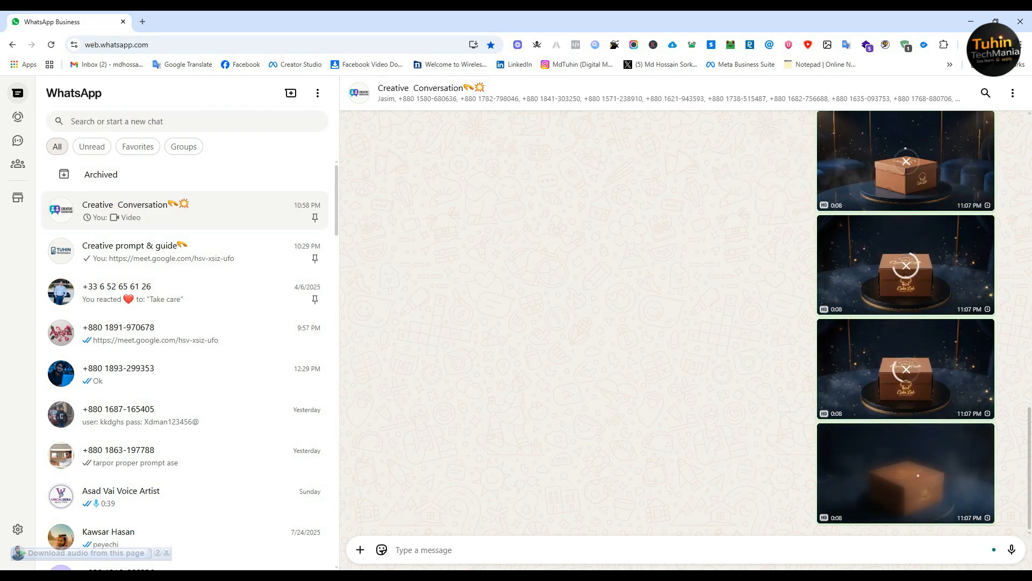
# - Switch to the ChatGPT conversation with the Cake Lab JSON prompt and create a public share link to it
pyautogui.click(586, 569)
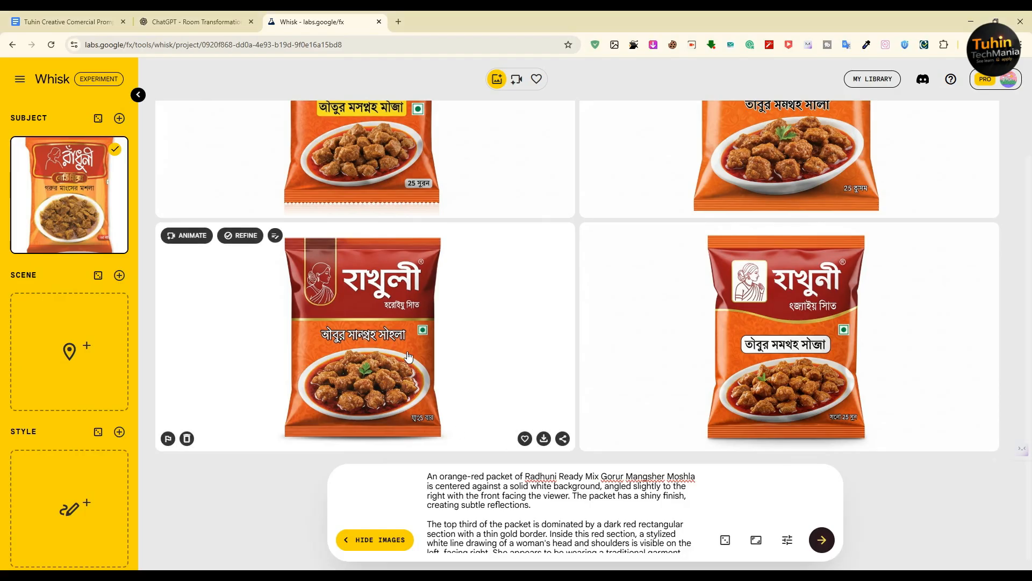
pyautogui.click(218, 15)
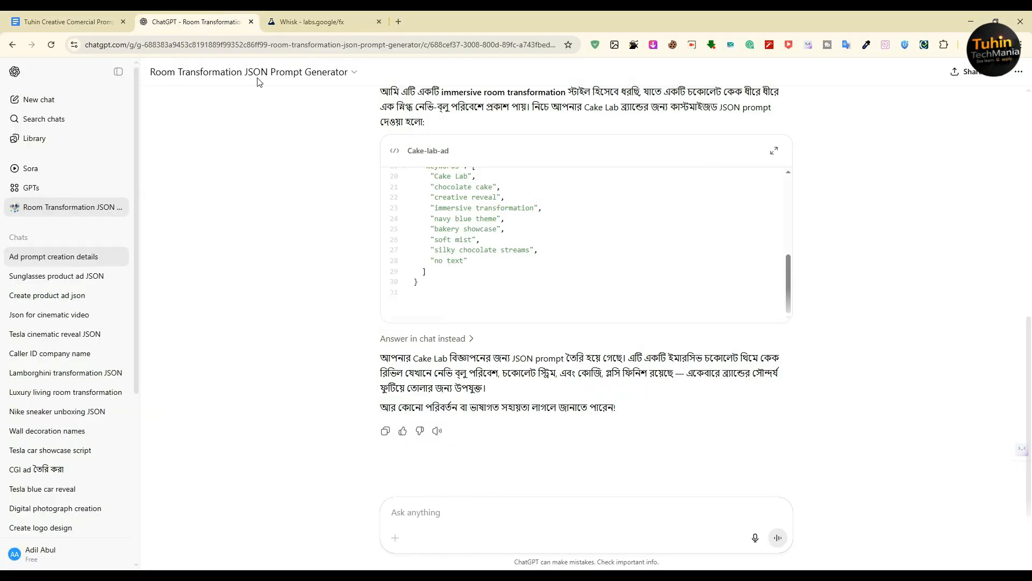
pyautogui.scroll(15, 562, 373)
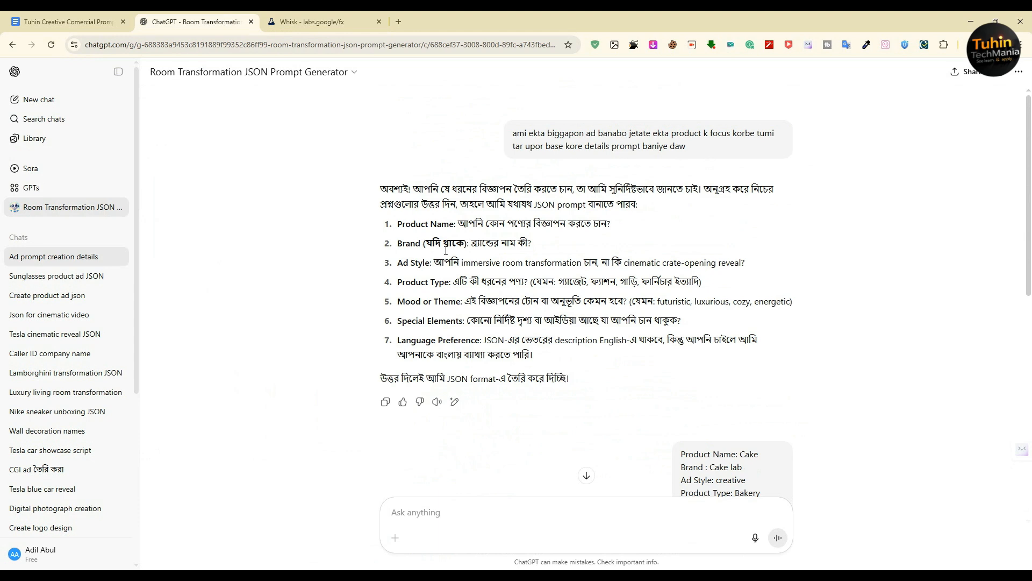
pyautogui.click(959, 73)
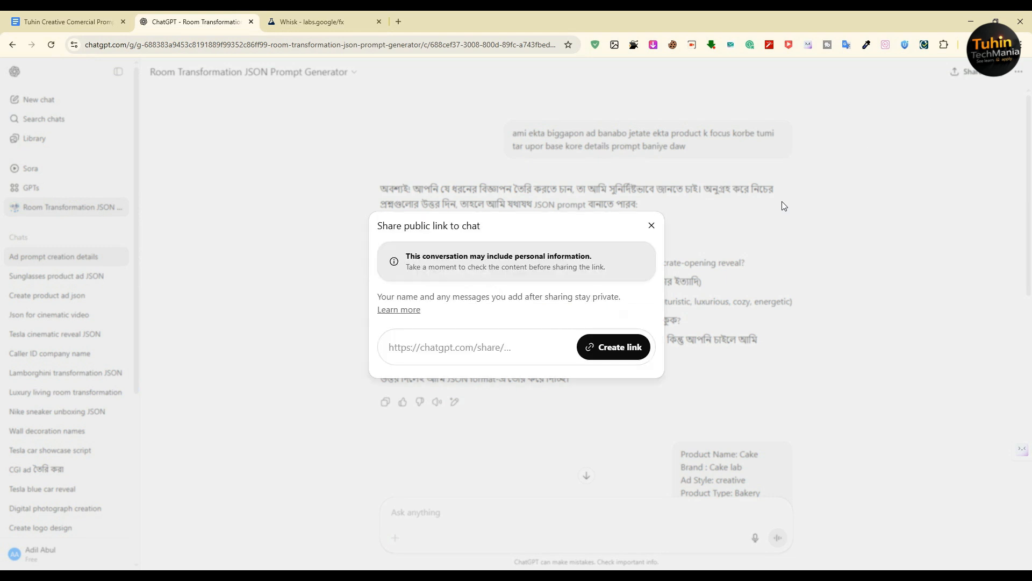
pyautogui.click(603, 346)
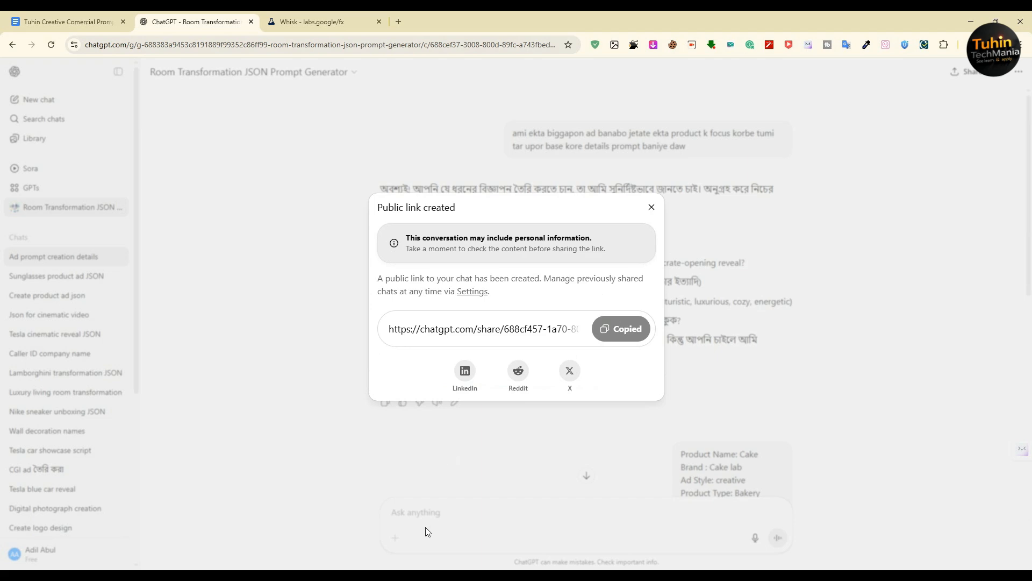
# - Send the ChatGPT share link to the Creative Conversation group in WhatsApp and return to ChatGPT
pyautogui.hotkey('alt', 'Tab')
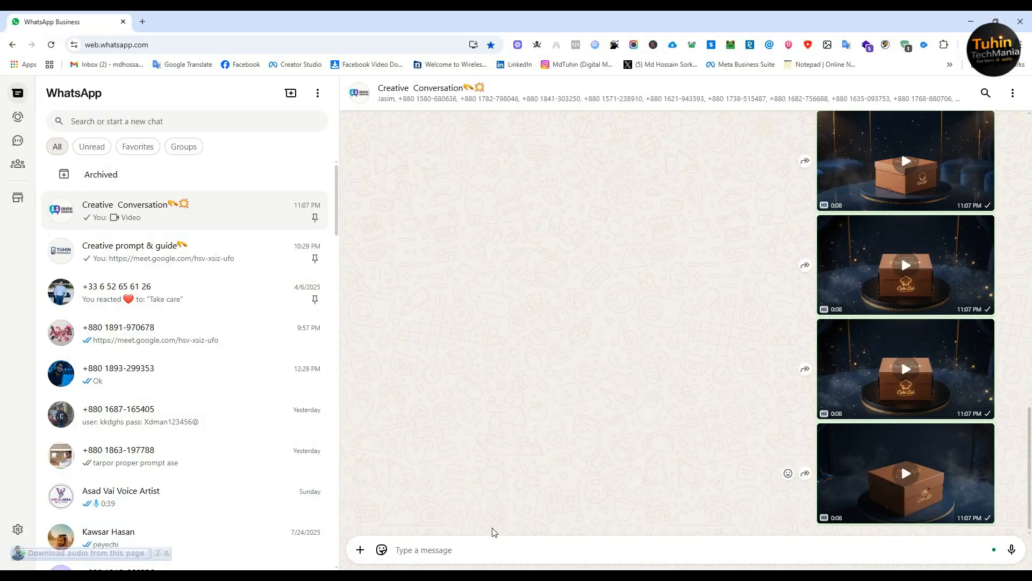
pyautogui.click(469, 545)
pyautogui.hotkey('ctrl', 'v')
pyautogui.press('Return')
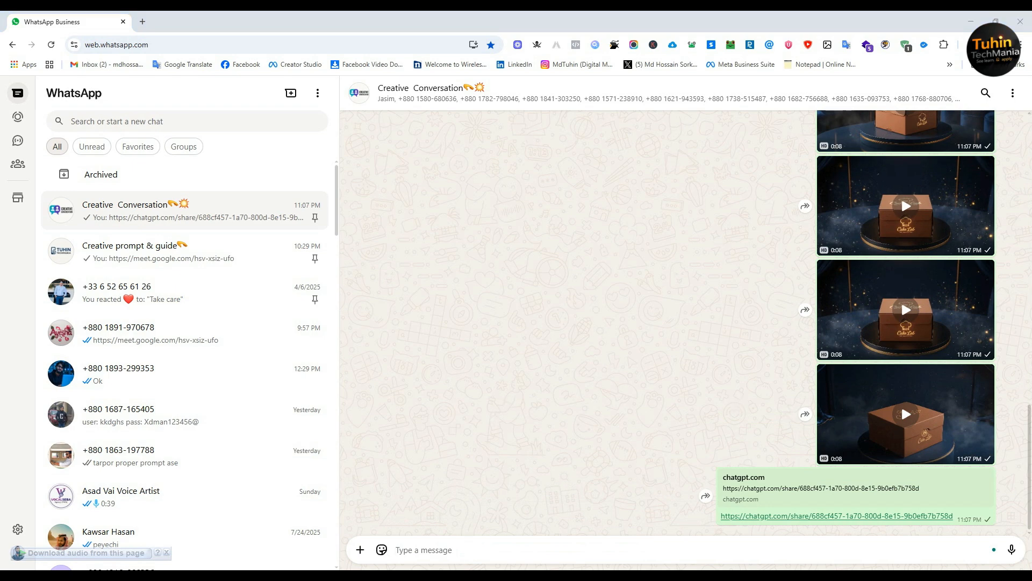
pyautogui.hotkey('alt', 'Tab')
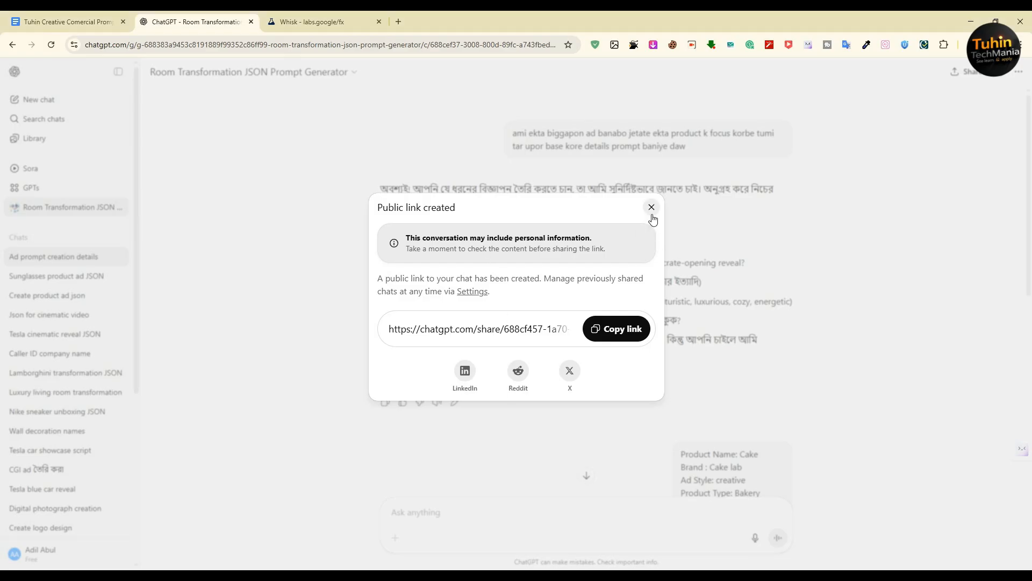
# - Dismiss the share-link dialog, review the generated packet images in the Whisk project, and view its videos section
pyautogui.click(651, 207)
pyautogui.click(317, 22)
pyautogui.scroll(2, 471, 168)
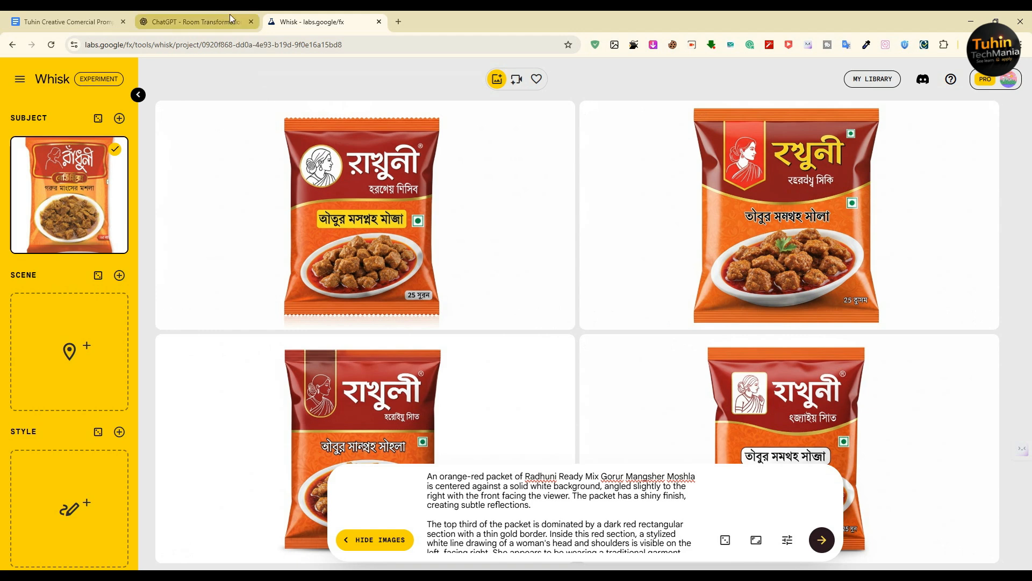
pyautogui.scroll(-2, 637, 369)
pyautogui.moveTo(94, 349)
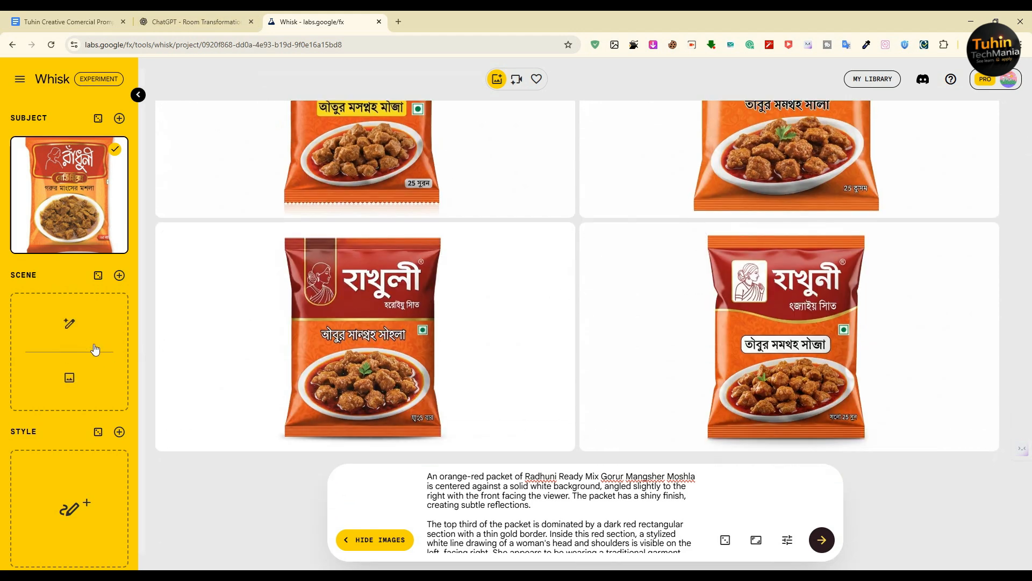
pyautogui.scroll(-1, 69, 473)
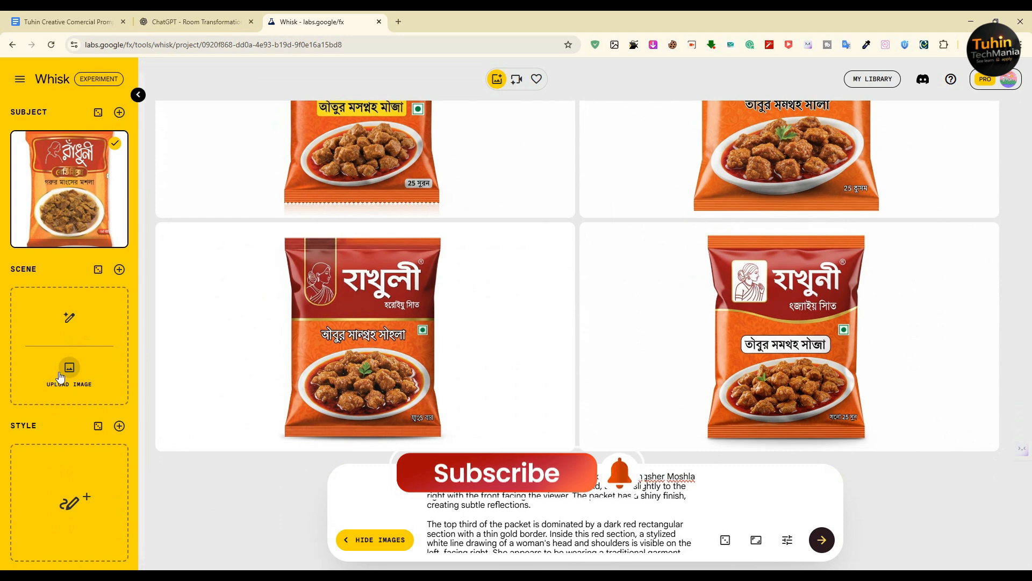
pyautogui.moveTo(258, 350)
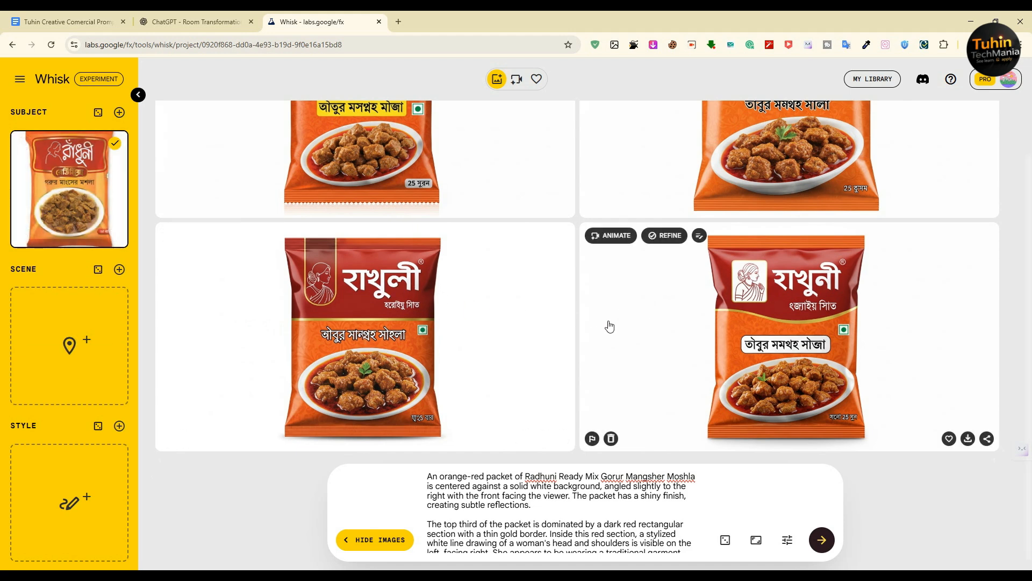
pyautogui.scroll(2, 566, 348)
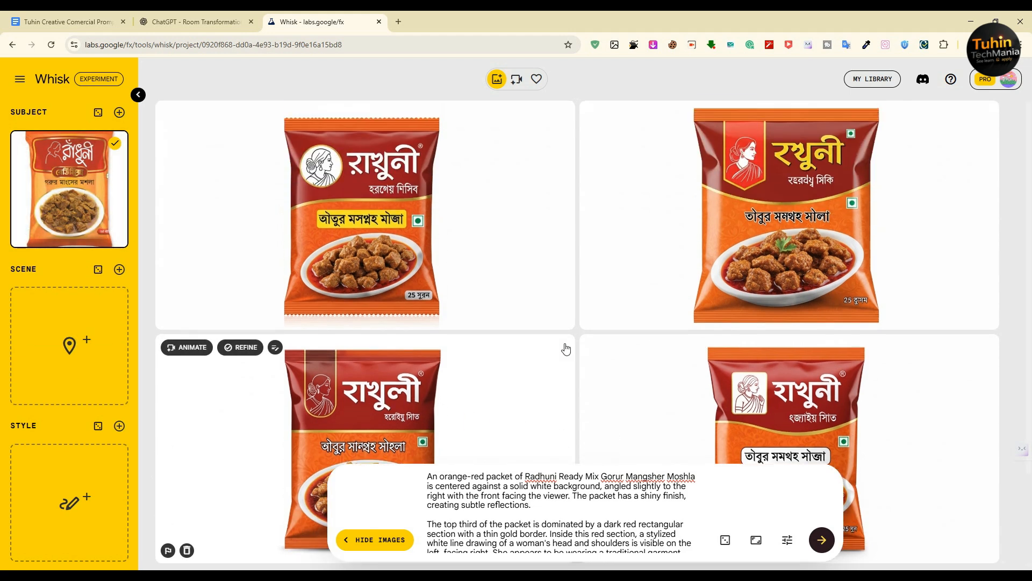
pyautogui.click(516, 80)
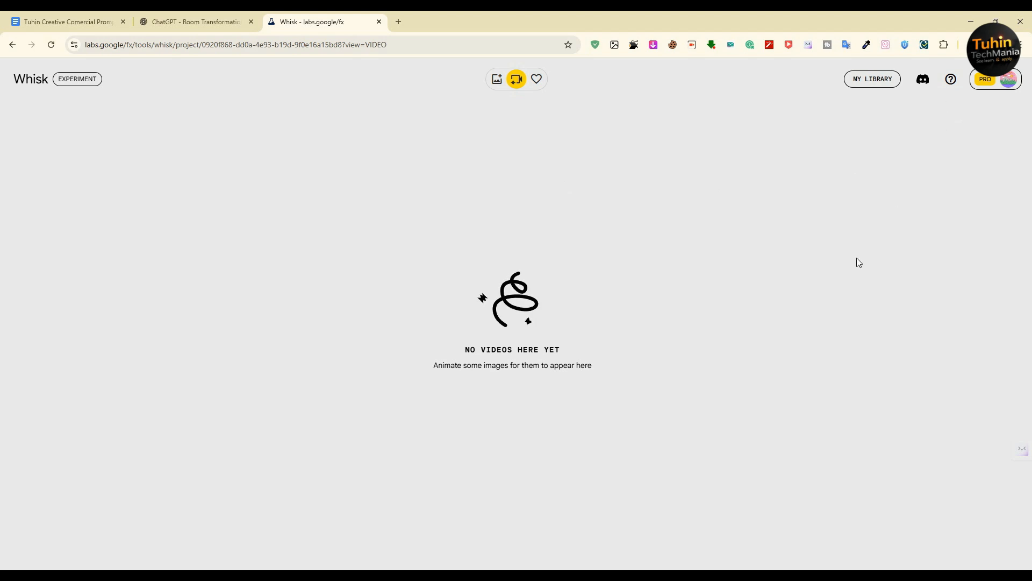
# - Disconnect Urban VPN and close the Whisk tab beside the ChatGPT conversation
pyautogui.click(905, 44)
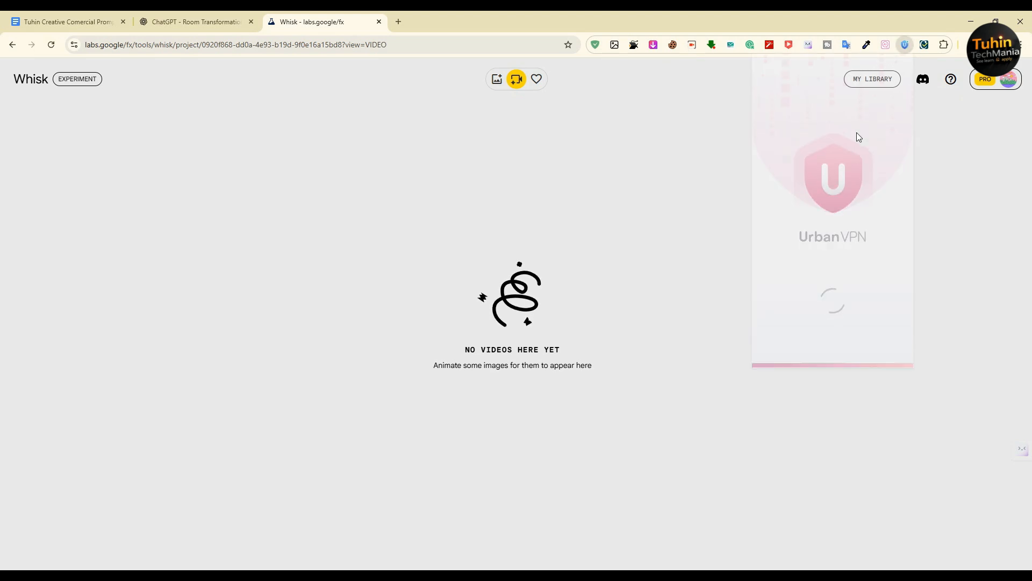
pyautogui.click(832, 179)
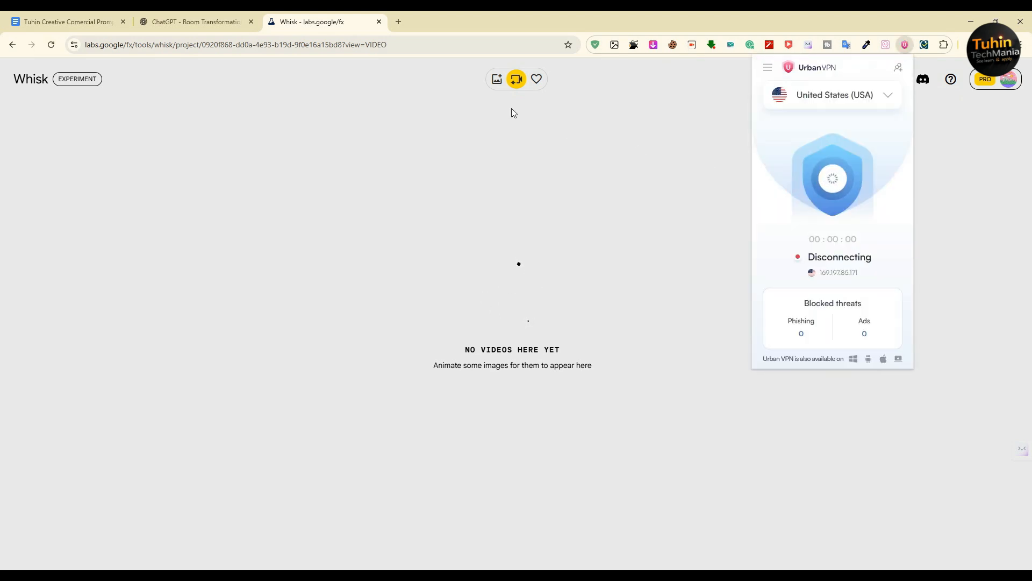
pyautogui.click(230, 11)
pyautogui.rightClick(227, 11)
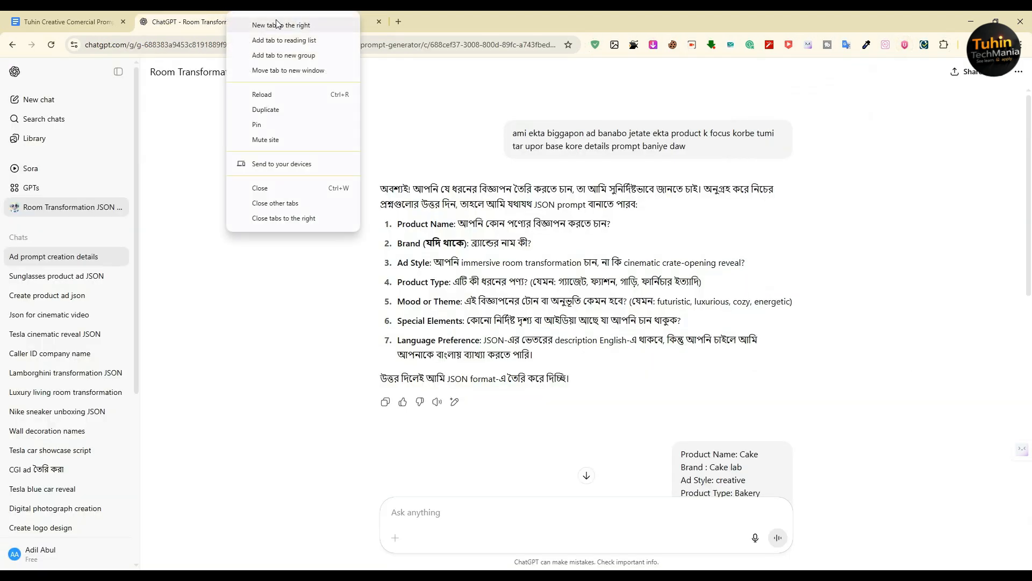
pyautogui.click(308, 219)
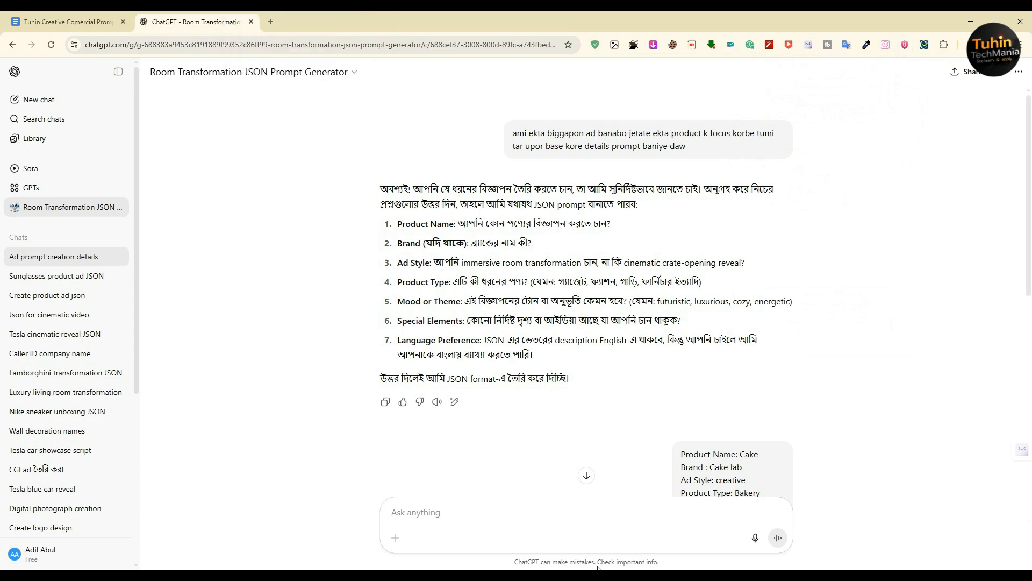
# - Switch to the Vertex AI window, reload the crashed Media Studio page, and check the other Media Studio pages
pyautogui.moveTo(617, 576)
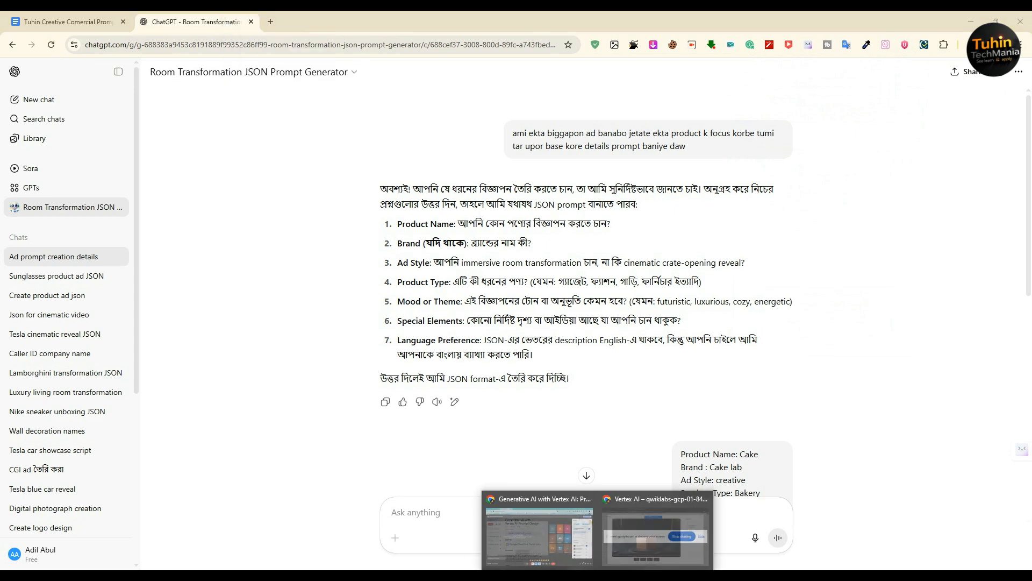
pyautogui.click(666, 535)
pyautogui.click(444, 21)
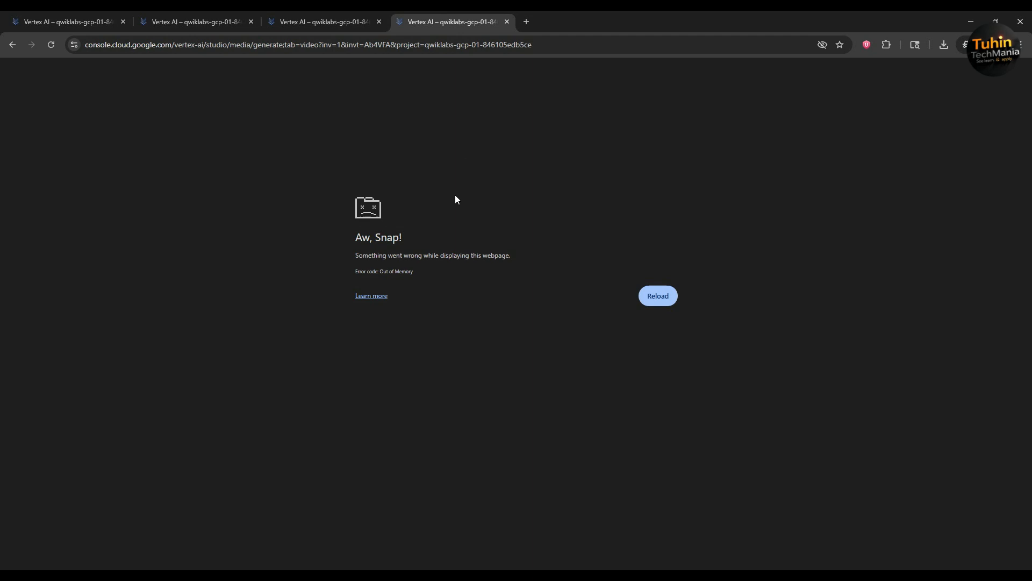
pyautogui.click(675, 301)
pyautogui.click(337, 12)
pyautogui.click(214, 14)
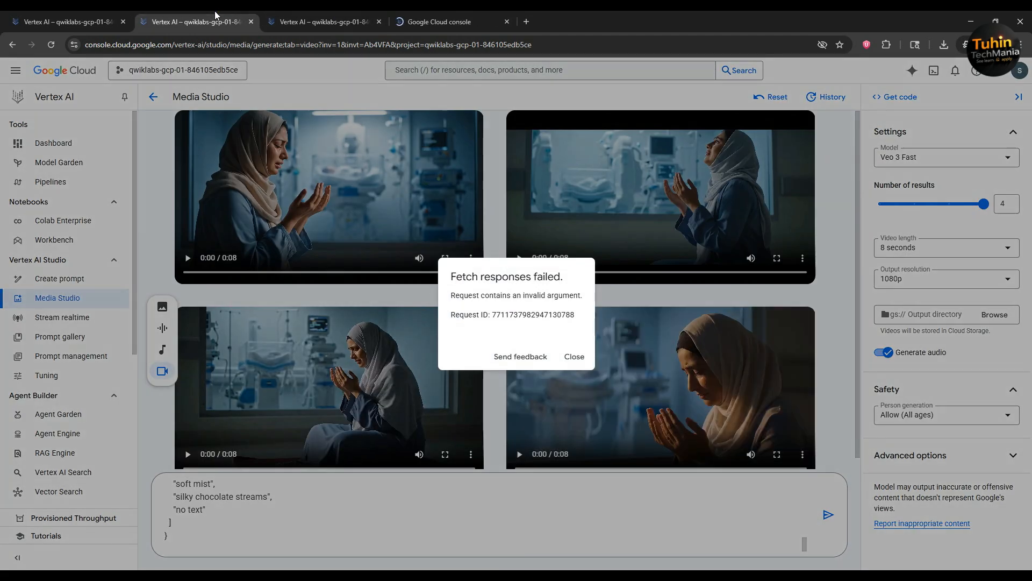
pyautogui.click(63, 12)
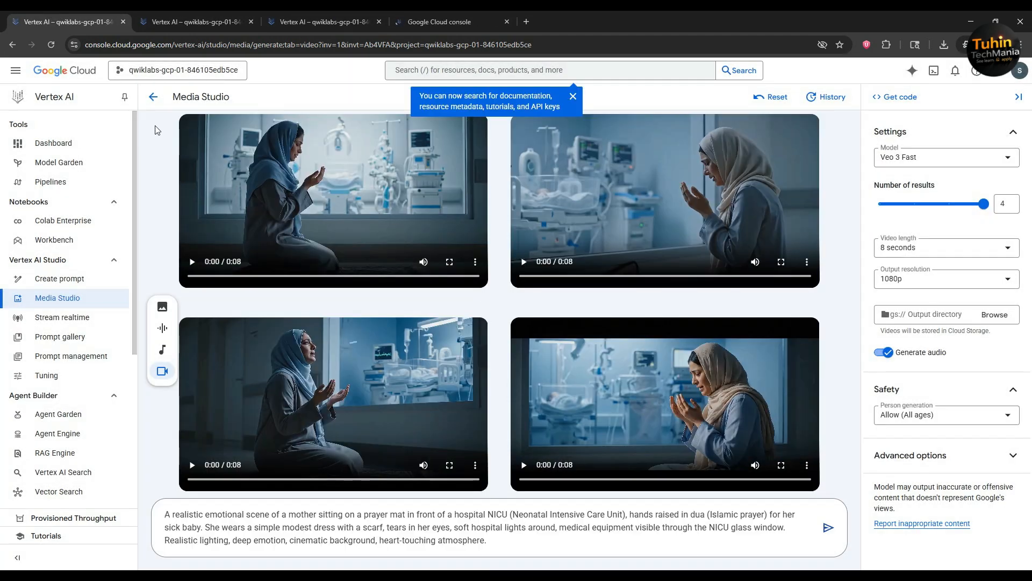
pyautogui.click(434, 13)
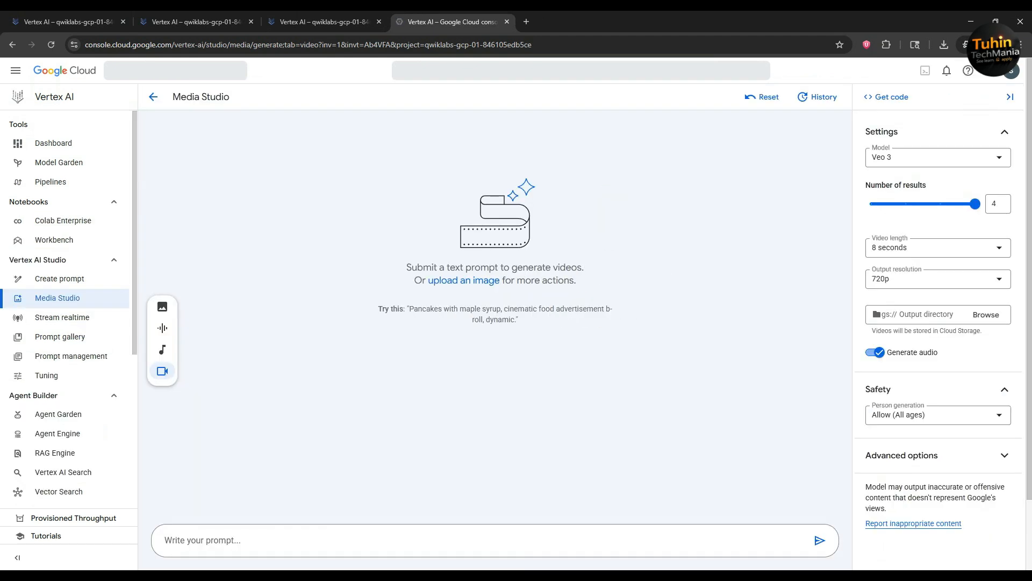
# - Switch to the Generative AI with Vertex AI: Prompt Design lab page and check the lab session
pyautogui.moveTo(549, 564)
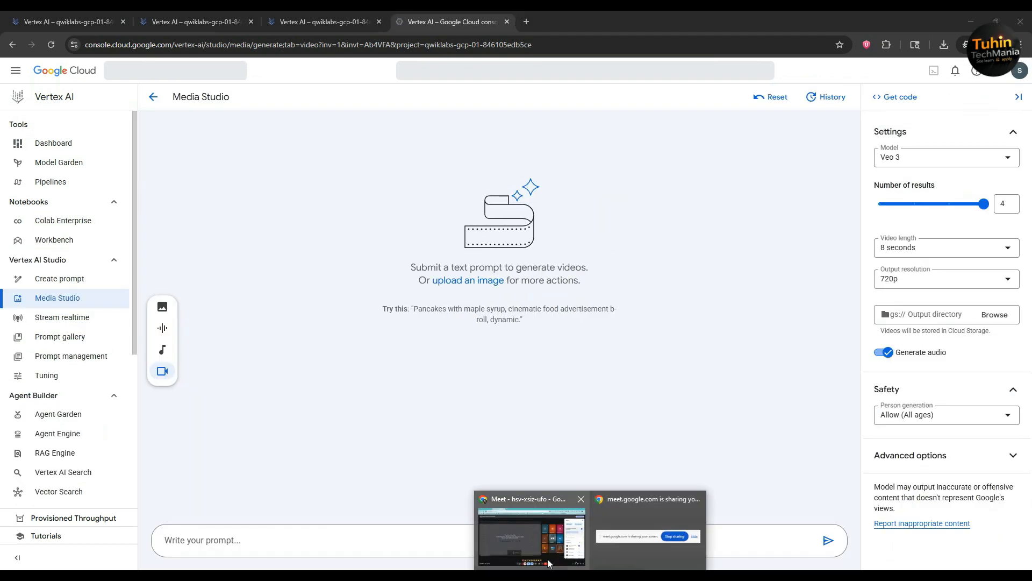
pyautogui.click(544, 576)
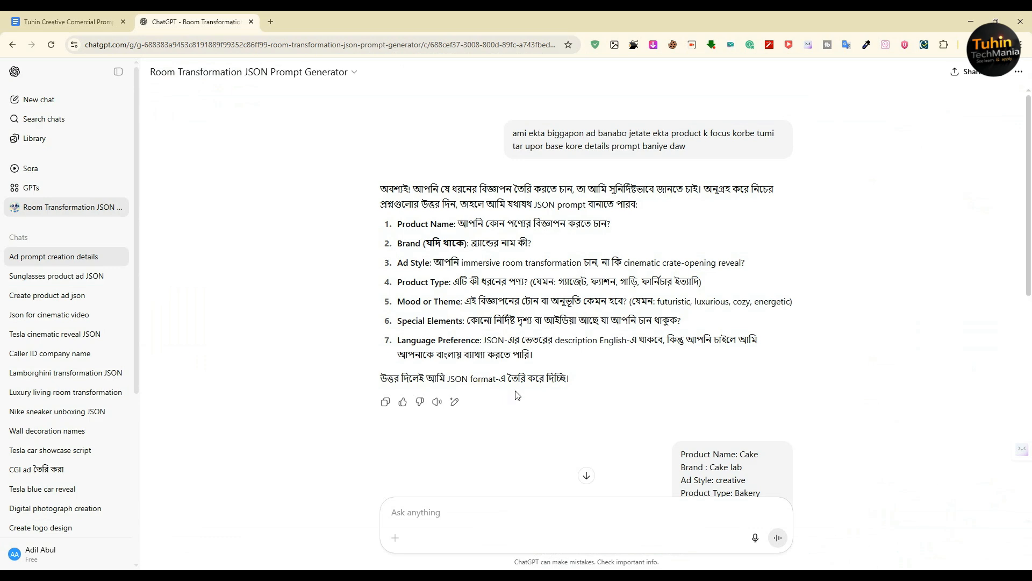
pyautogui.moveTo(544, 576)
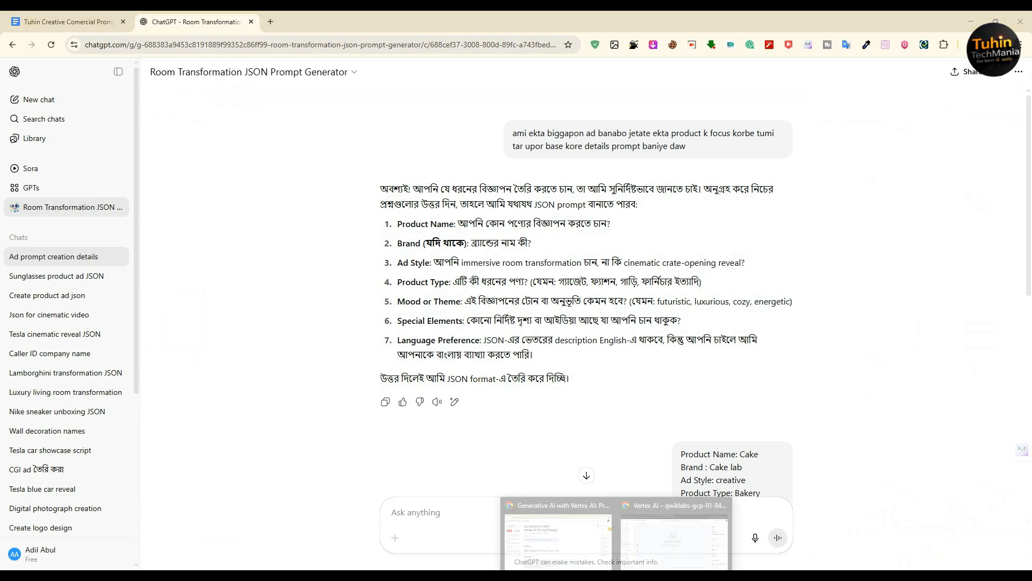
pyautogui.click(582, 546)
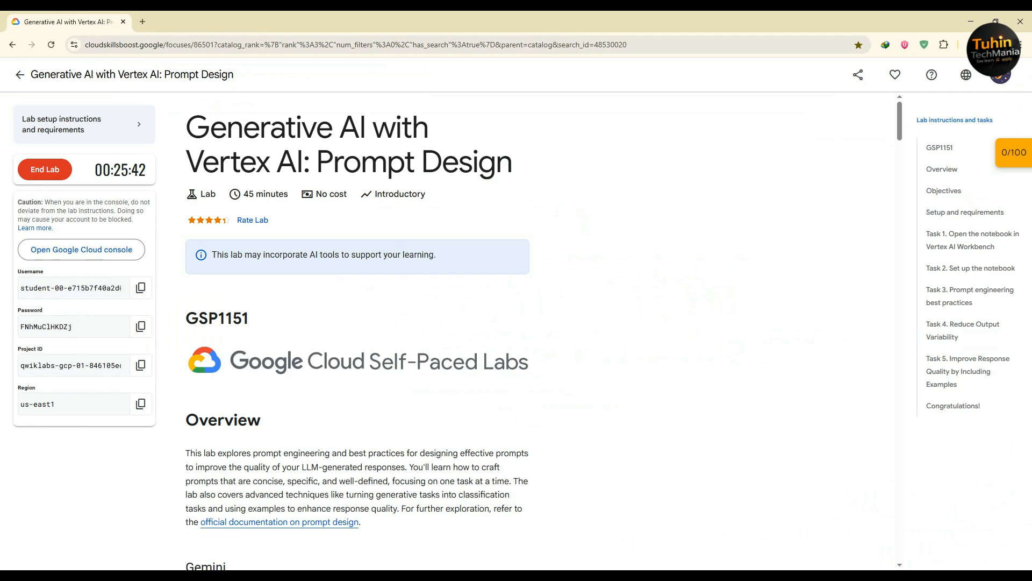
# - Switch to the commercial prompt document in Google Docs and look through its prompts to the end
pyautogui.click(565, 576)
pyautogui.click(93, 21)
pyautogui.scroll(-20, 406, 207)
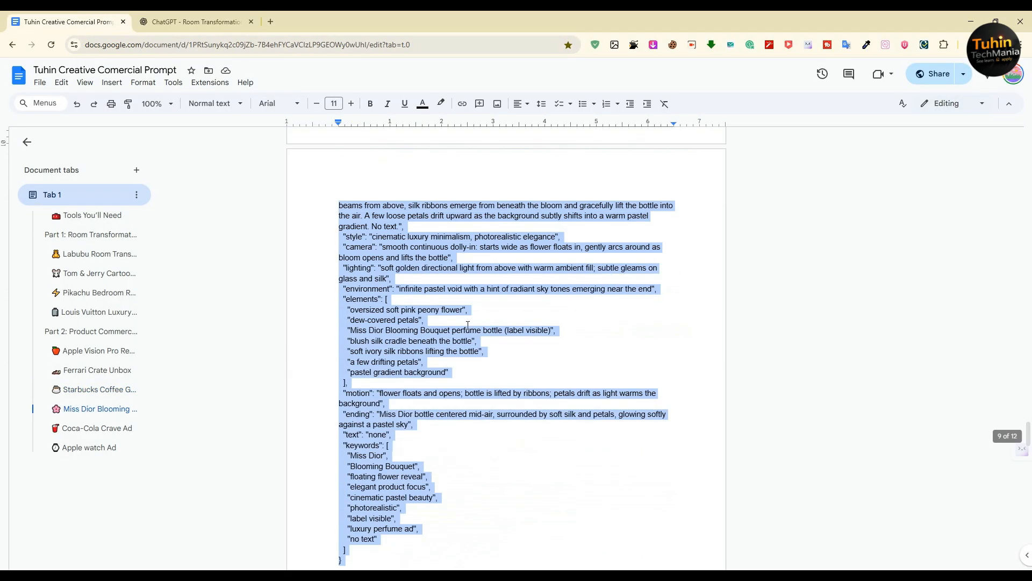
pyautogui.scroll(-2, 355, 398)
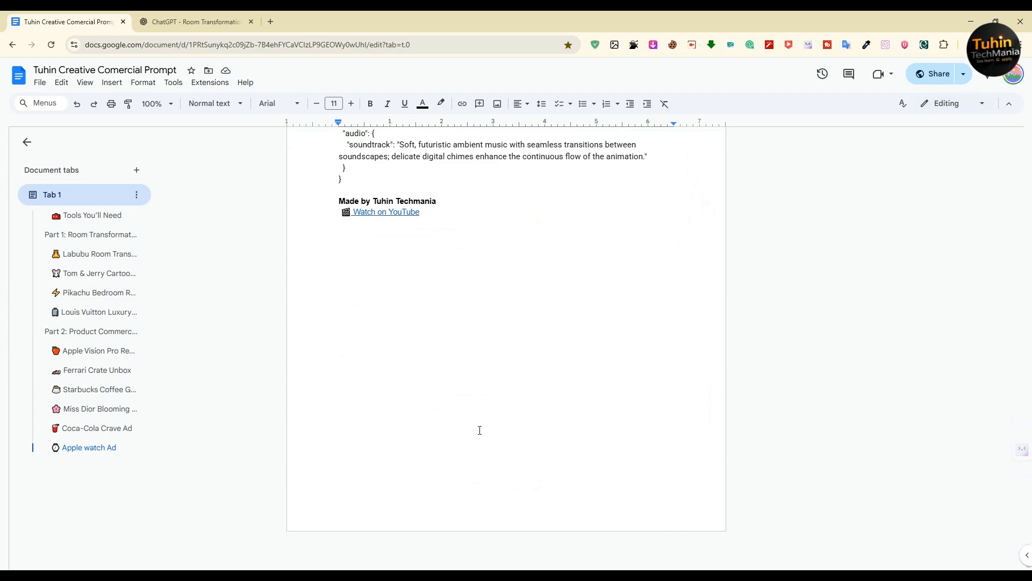
# - Switch to the Google Meet call, stop the current presentation, and share the entire screen again
pyautogui.moveTo(591, 576)
pyautogui.click(529, 532)
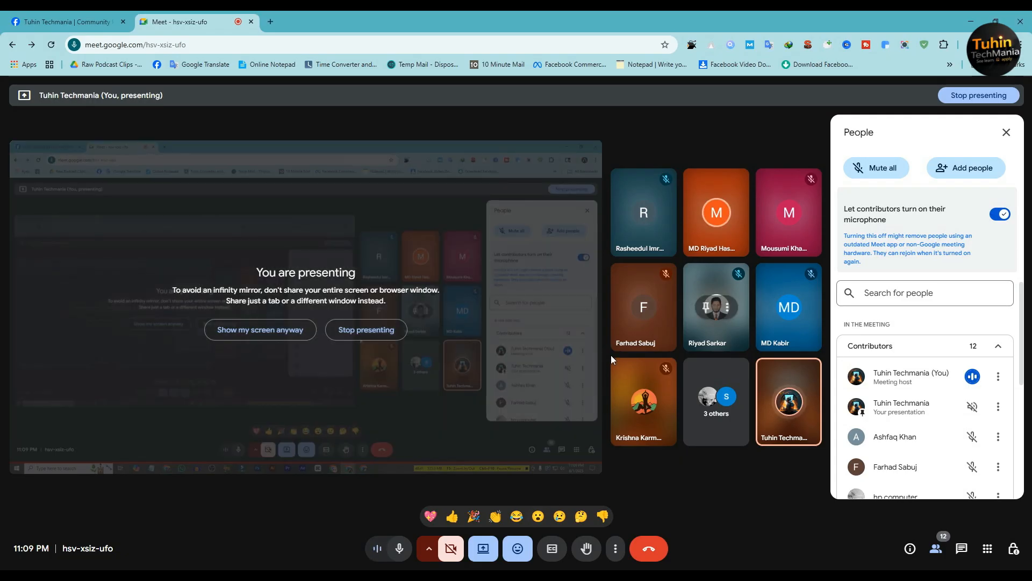
pyautogui.click(360, 331)
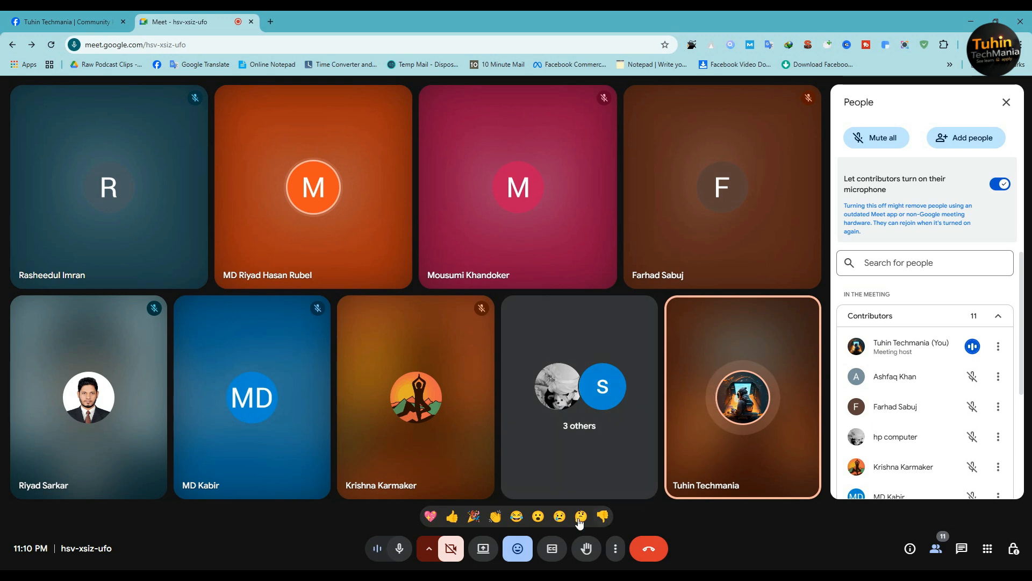
pyautogui.click(473, 553)
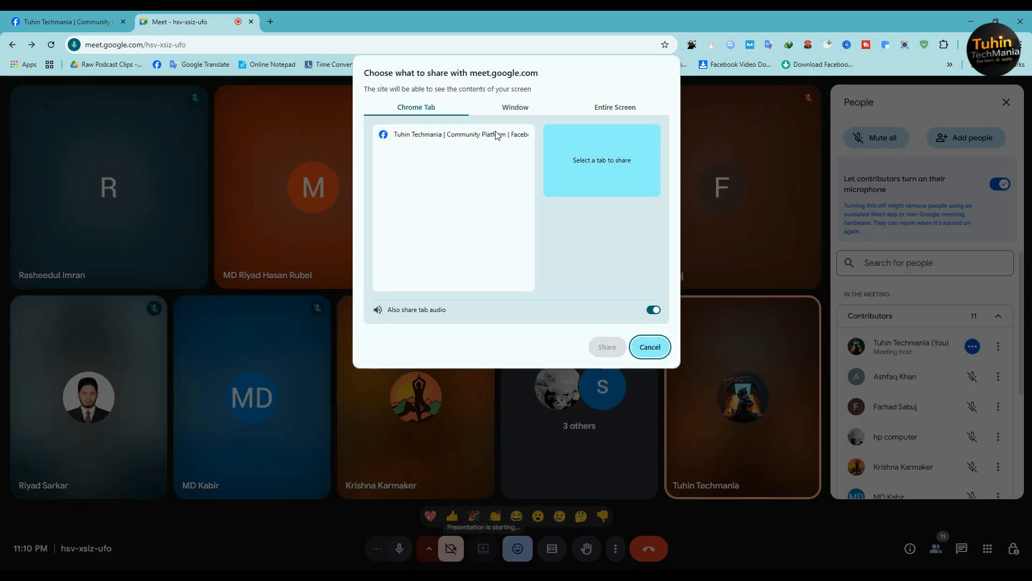
pyautogui.click(643, 102)
pyautogui.click(493, 210)
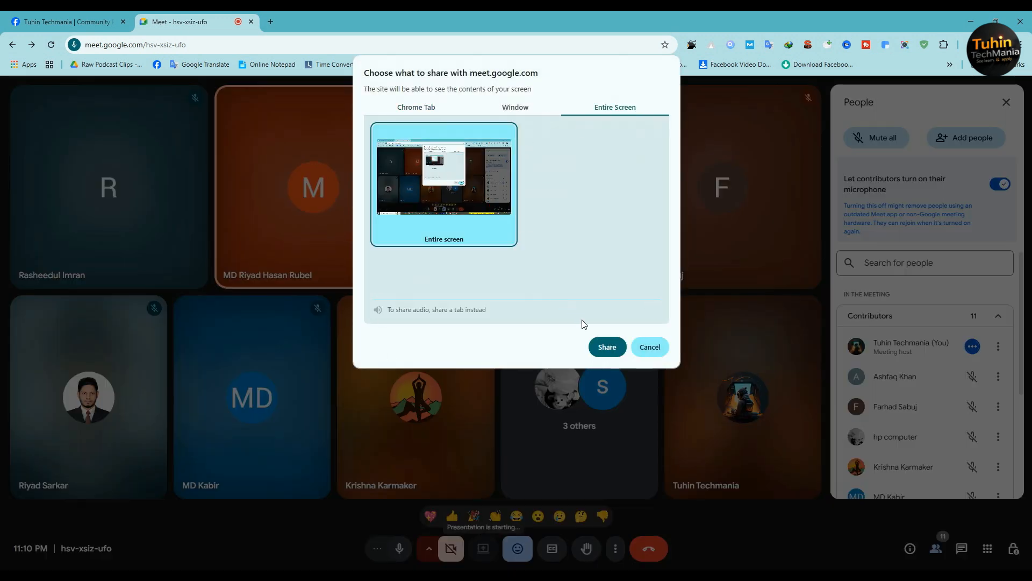
pyautogui.click(609, 353)
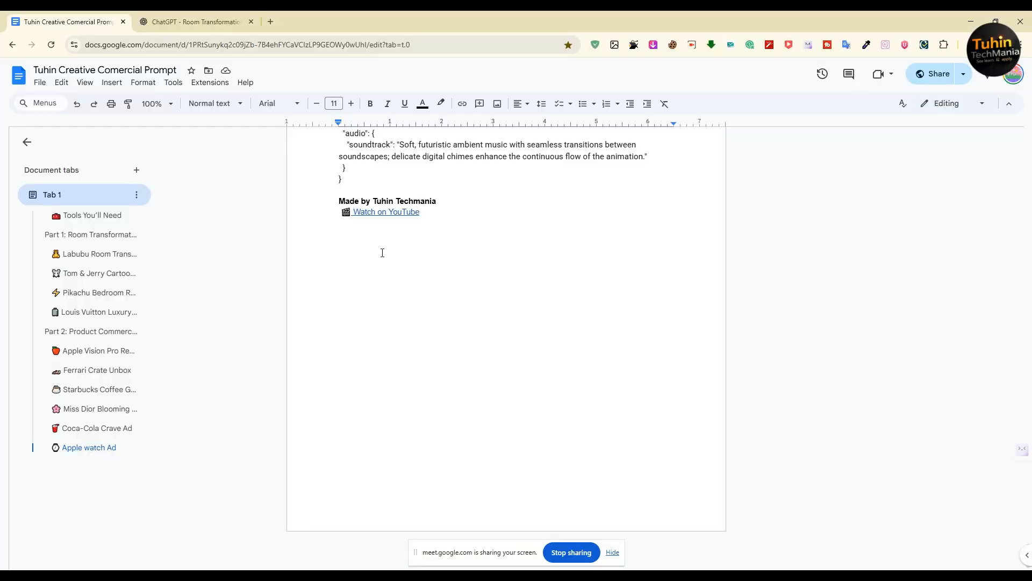
# - Review the Apple watch Ad prompt in the document and the Cake-lab-ad JSON in the ChatGPT conversation
pyautogui.scroll(15, 202, 226)
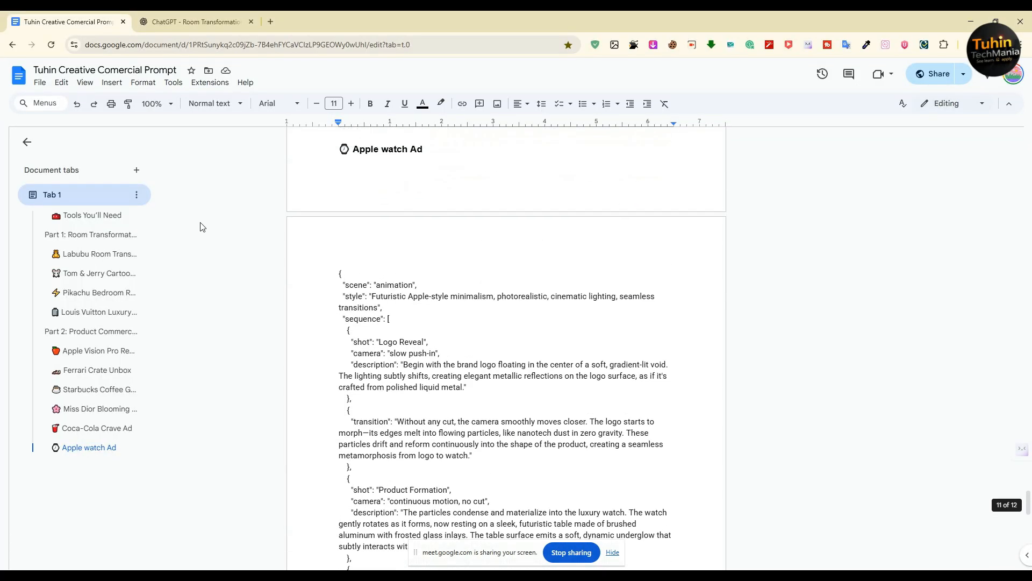
pyautogui.click(197, 22)
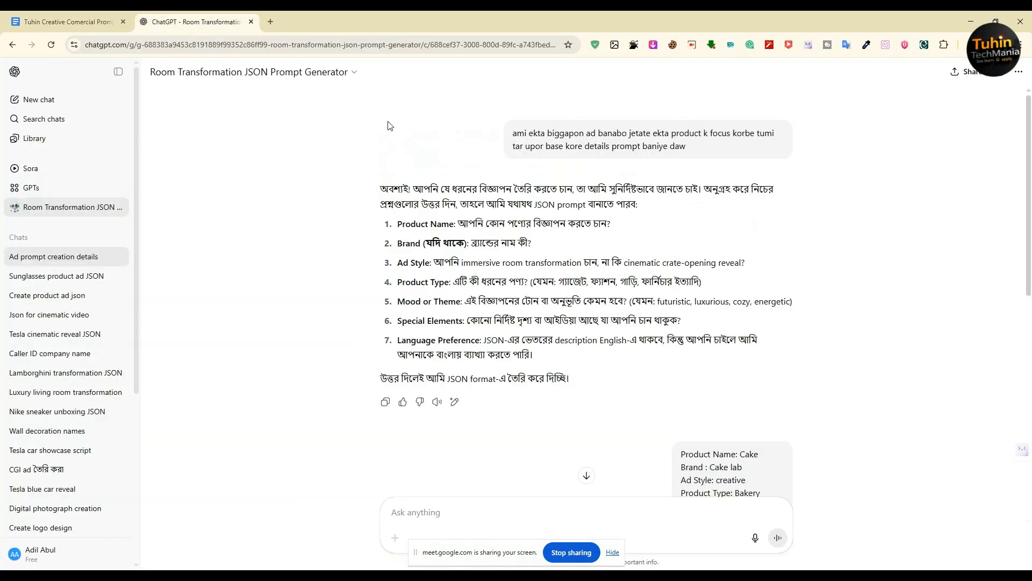
pyautogui.scroll(-15, 586, 382)
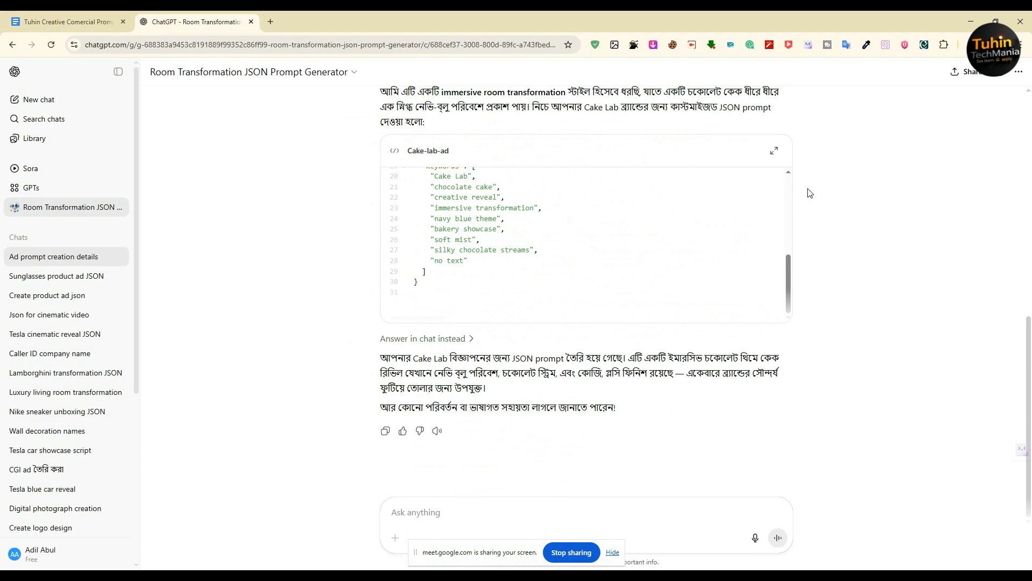
pyautogui.scroll(4, 548, 243)
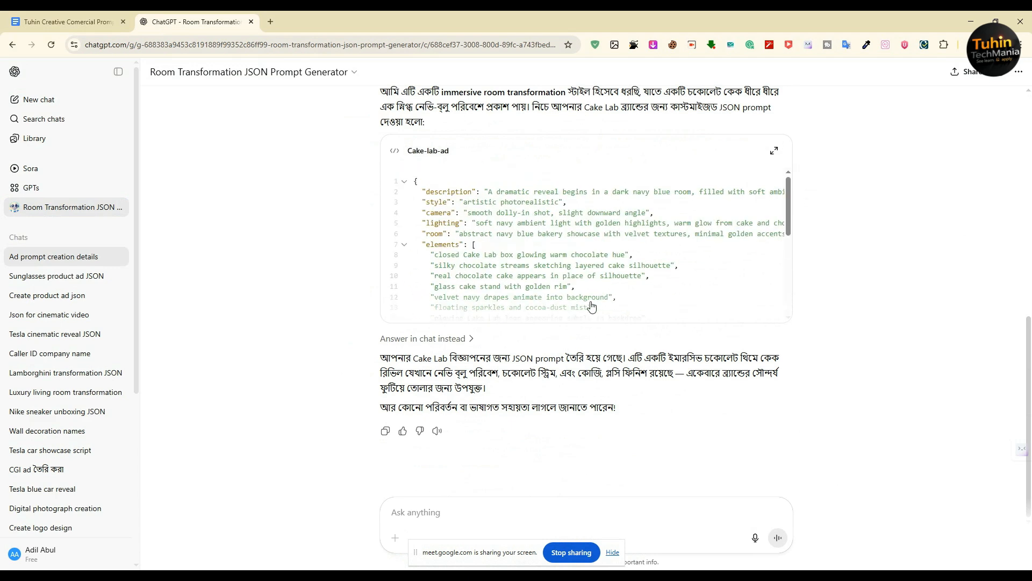
pyautogui.scroll(-4, 530, 287)
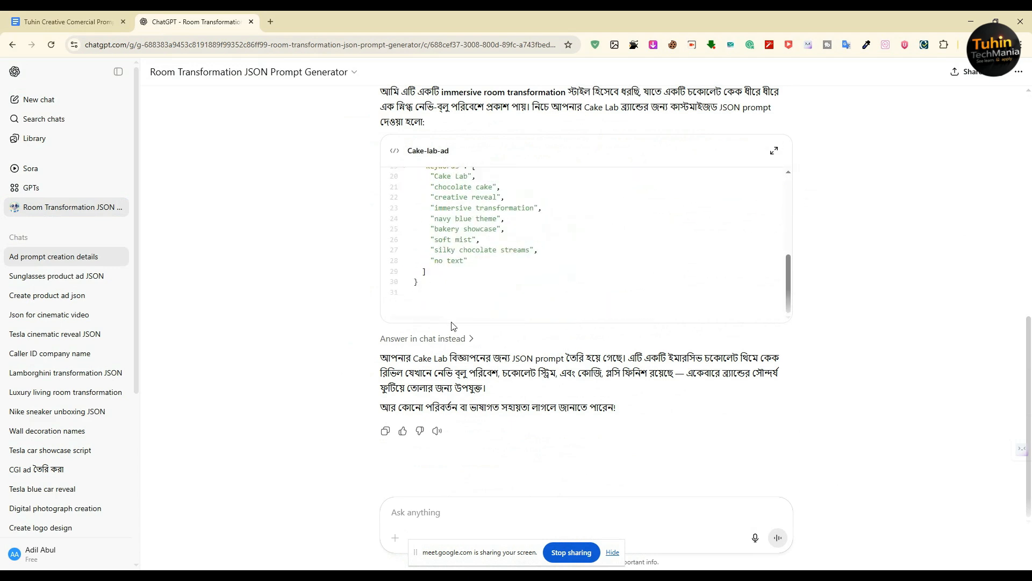
# - Copy the selected Miss Dior Blooming Bouquet prompt from the document and open Google Translate in a new tab
pyautogui.click(132, 24)
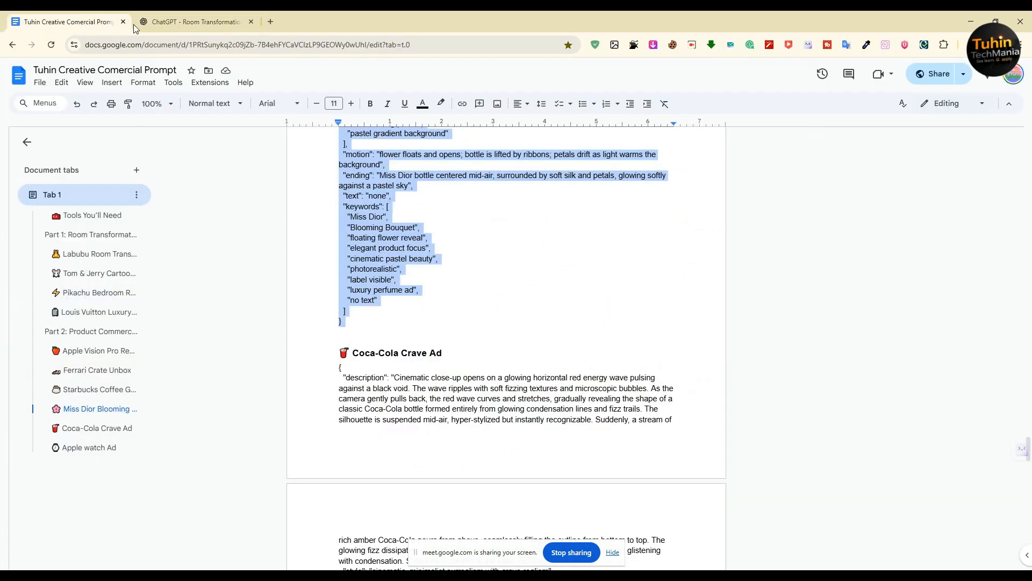
pyautogui.rightClick(366, 249)
pyautogui.click(387, 275)
pyautogui.click(270, 21)
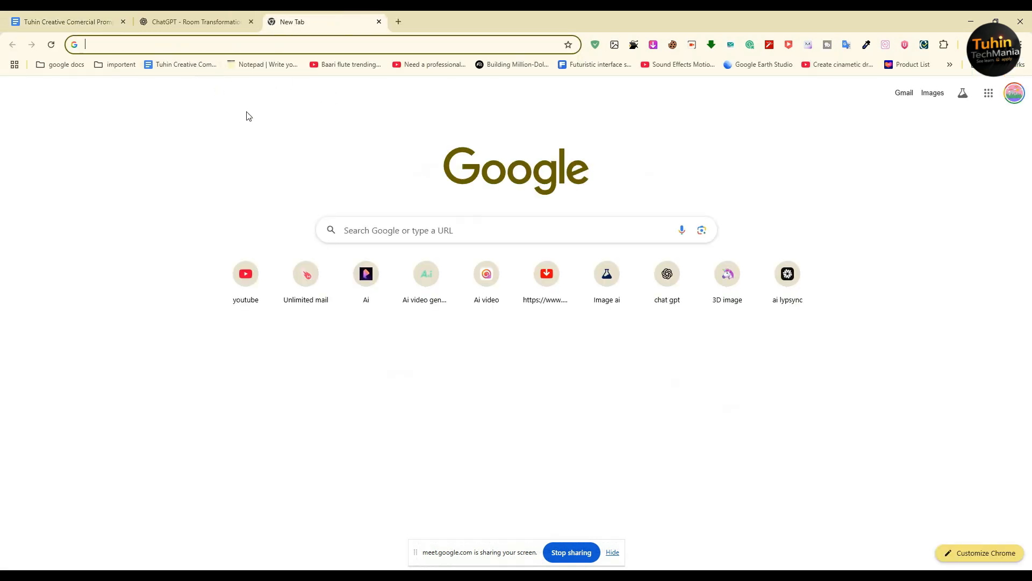
pyautogui.write('t')
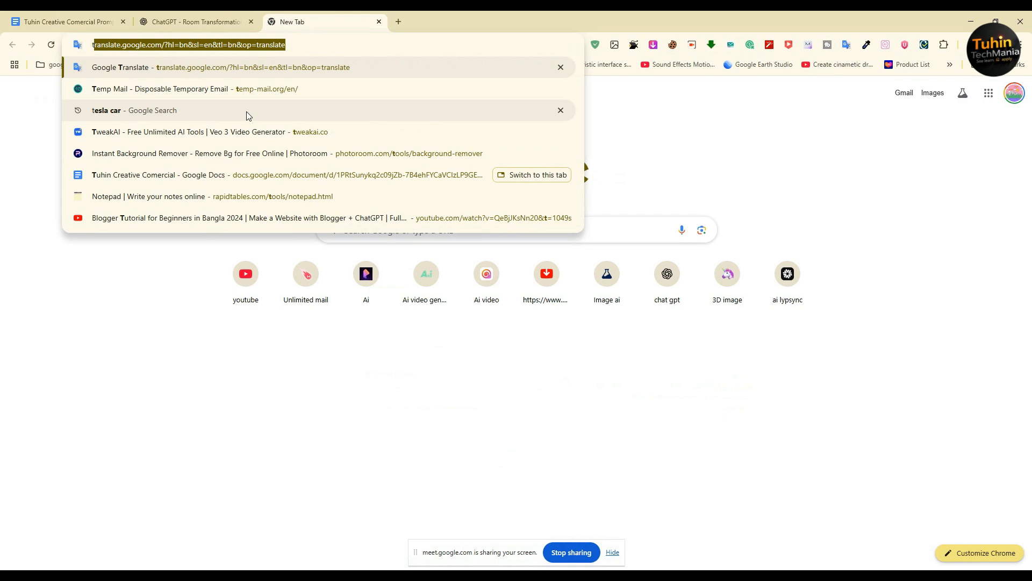
pyautogui.press('Return')
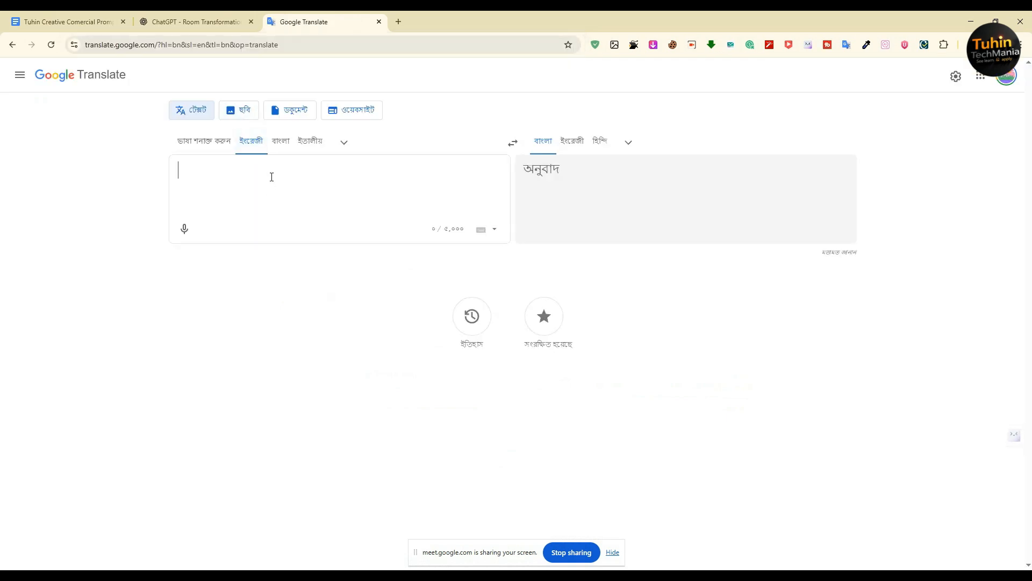
# - Paste the copied Miss Dior Blooming Bouquet JSON for English-to-Bangla translation and look through both versions
pyautogui.hotkey('ctrl', 'v')
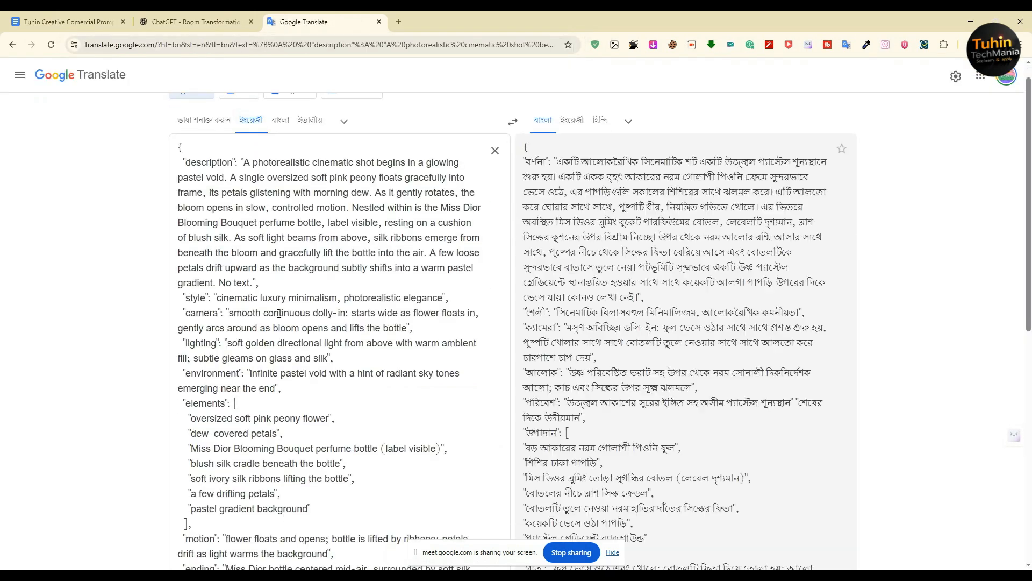
pyautogui.scroll(-7, 261, 353)
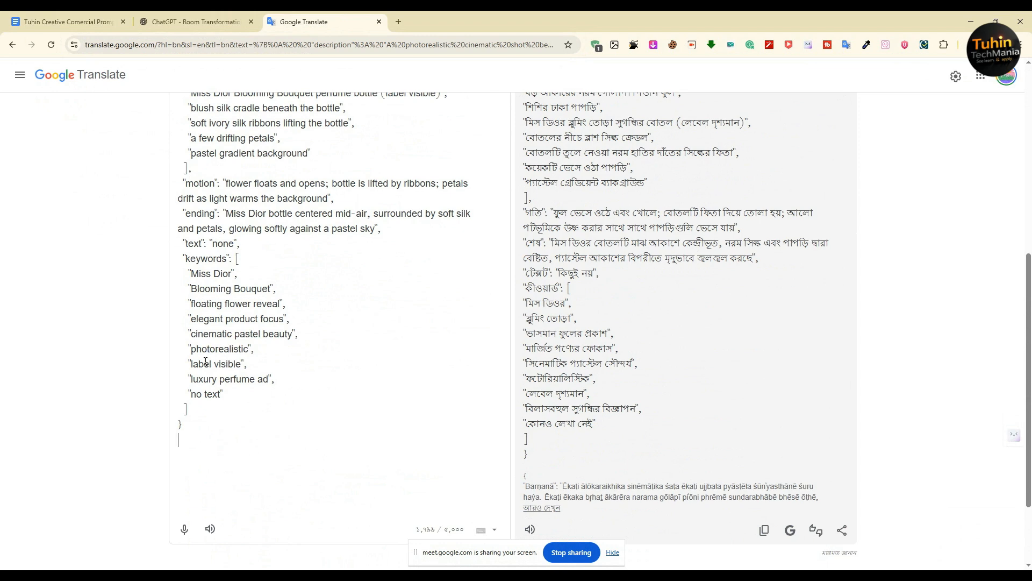
pyautogui.scroll(7, 204, 280)
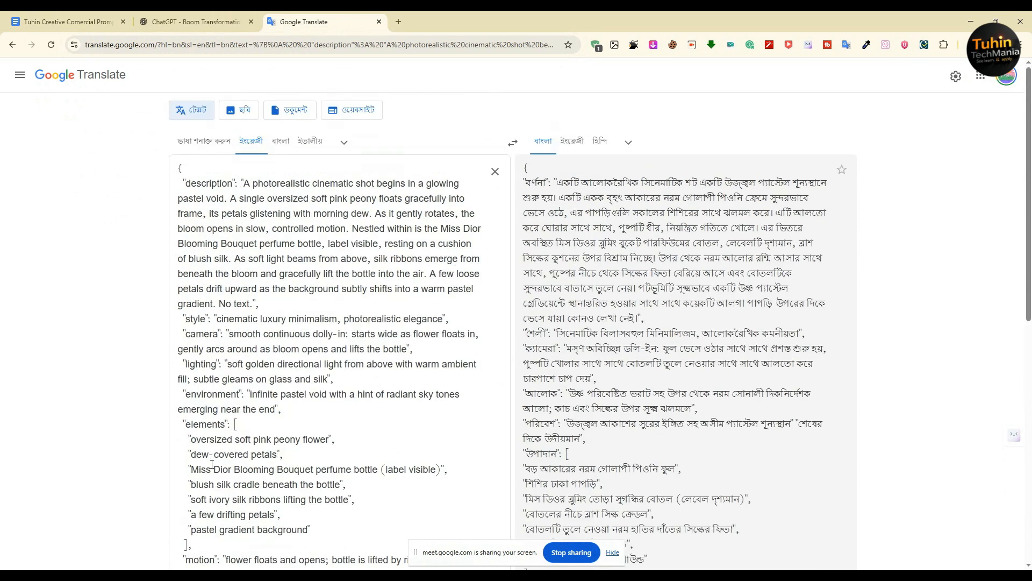
pyautogui.scroll(-4, 232, 466)
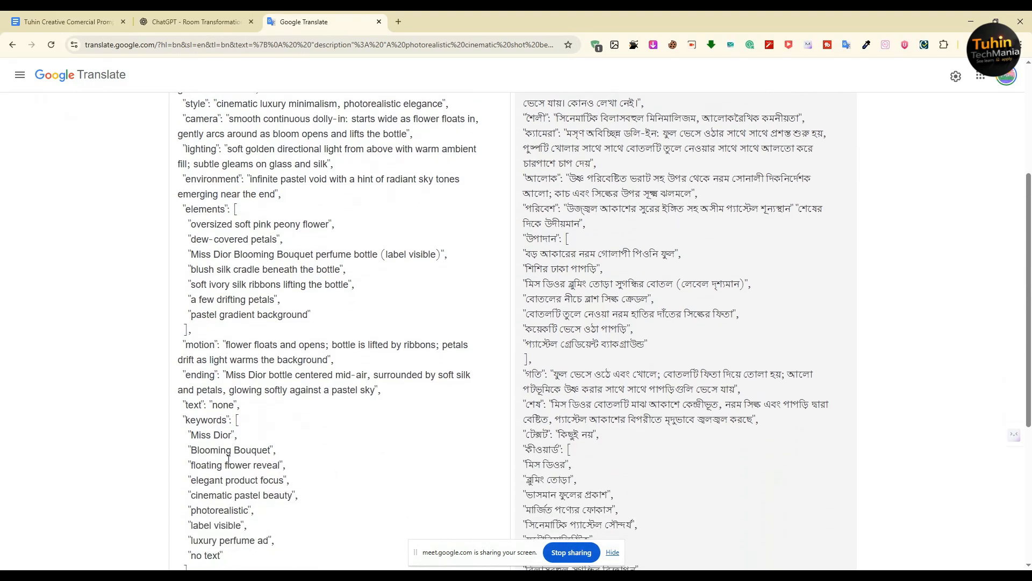
pyautogui.scroll(-1, 223, 472)
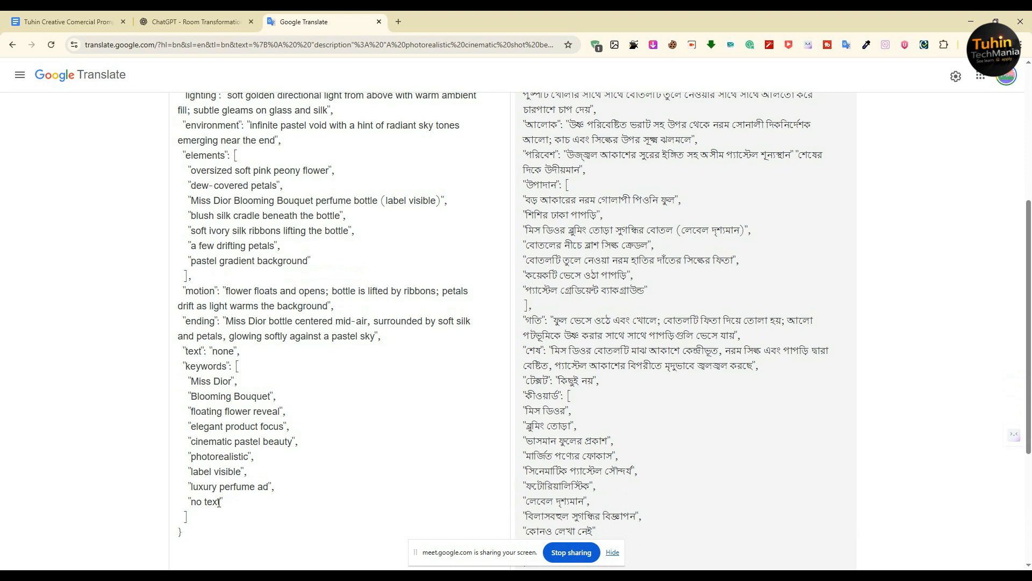
# - Replace the final "no text" keyword with "Logo:" and the Radhuni Ready Mix packet description from the clipboard history, then review the prompt
pyautogui.moveTo(222, 502); pyautogui.dragTo(192, 500)
pyautogui.press('BackSpace')
pyautogui.click(224, 16)
pyautogui.click(328, 16)
pyautogui.press('super+v')
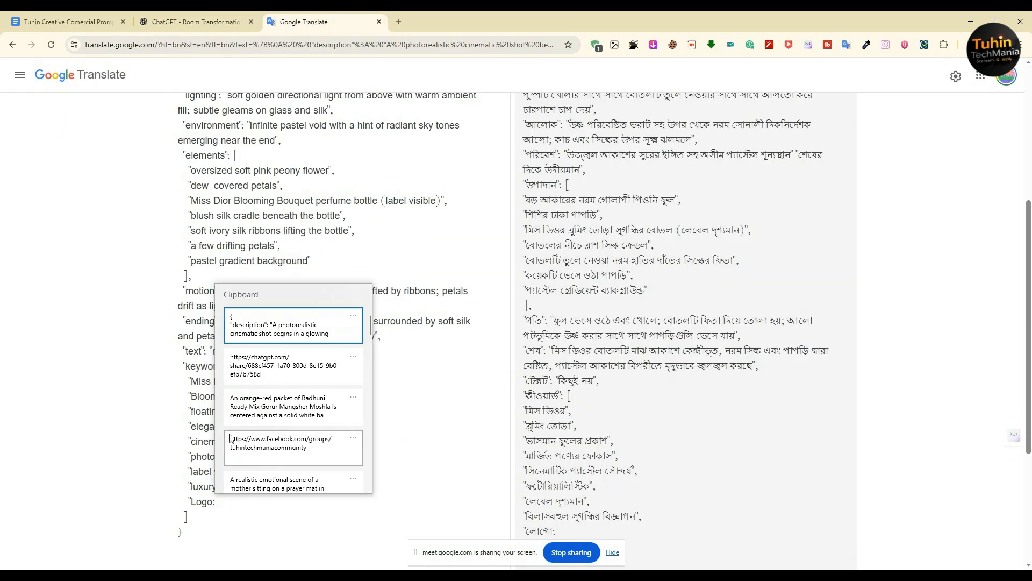
pyautogui.click(270, 407)
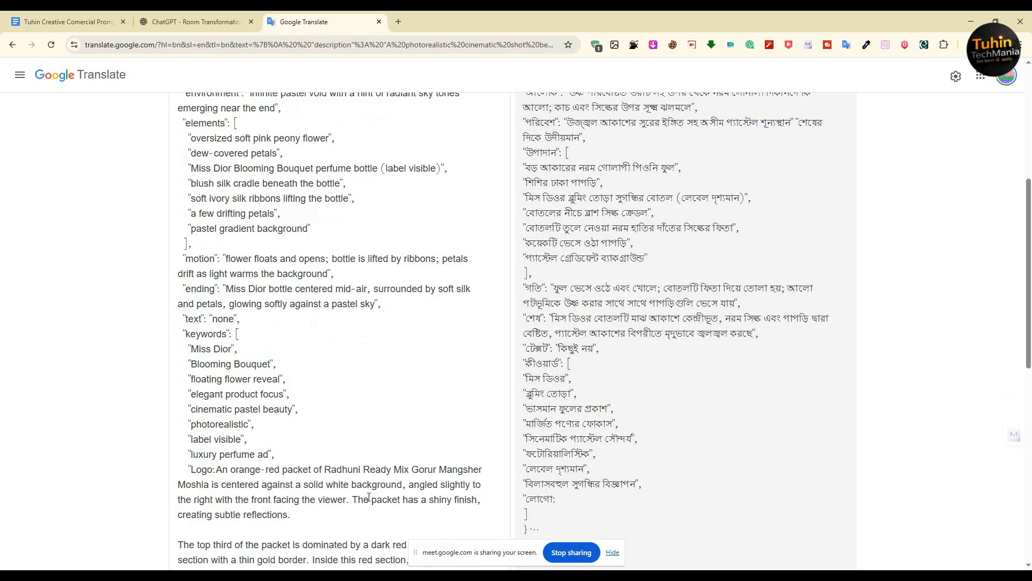
pyautogui.scroll(-10, 373, 488)
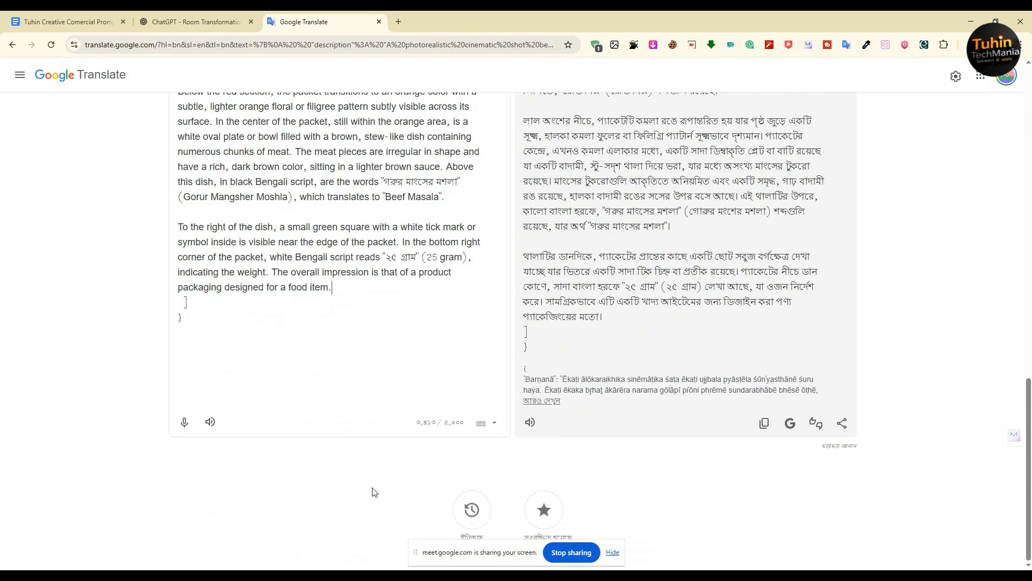
pyautogui.scroll(8, 389, 483)
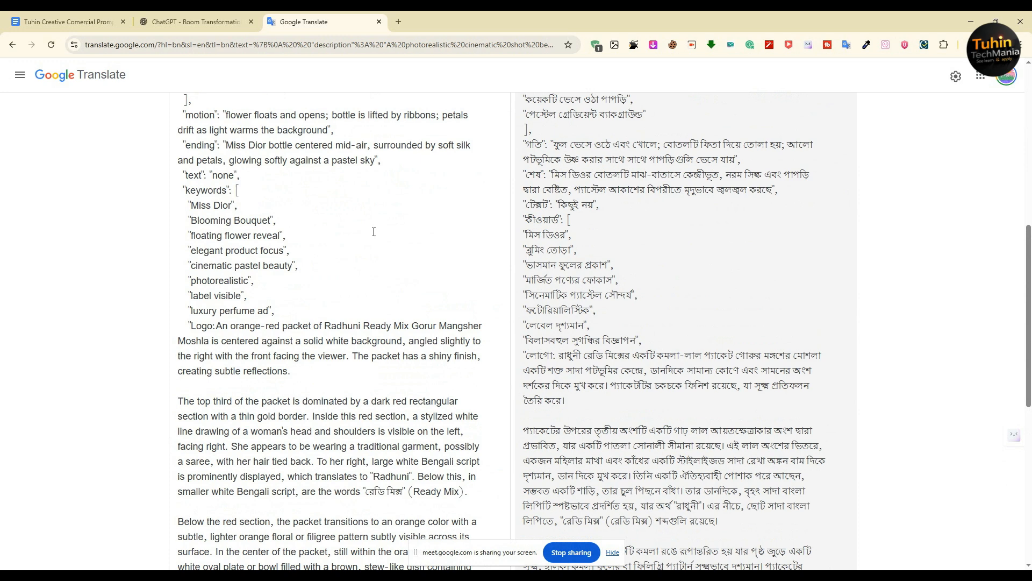
pyautogui.scroll(6, 350, 266)
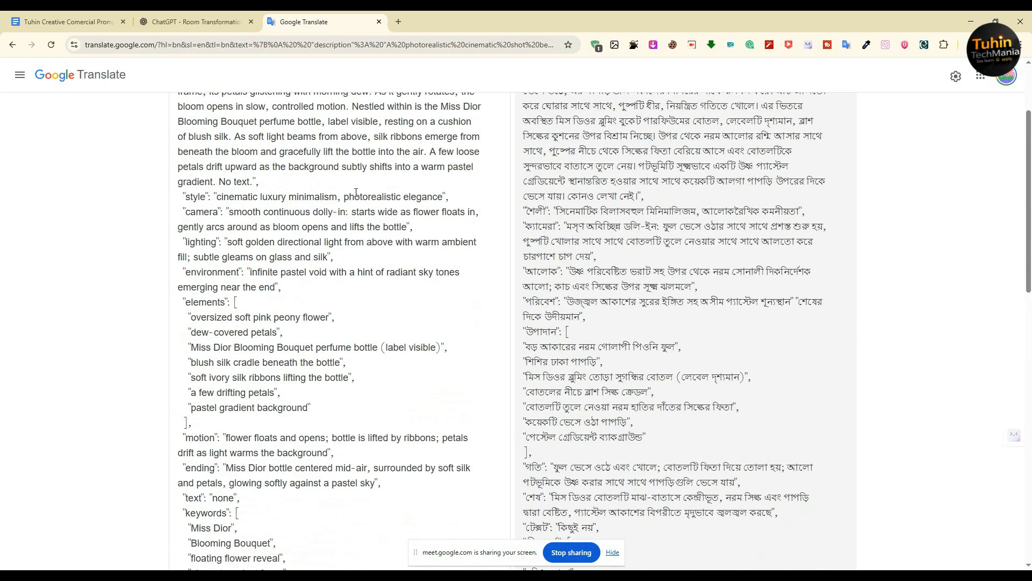
pyautogui.scroll(3, 356, 192)
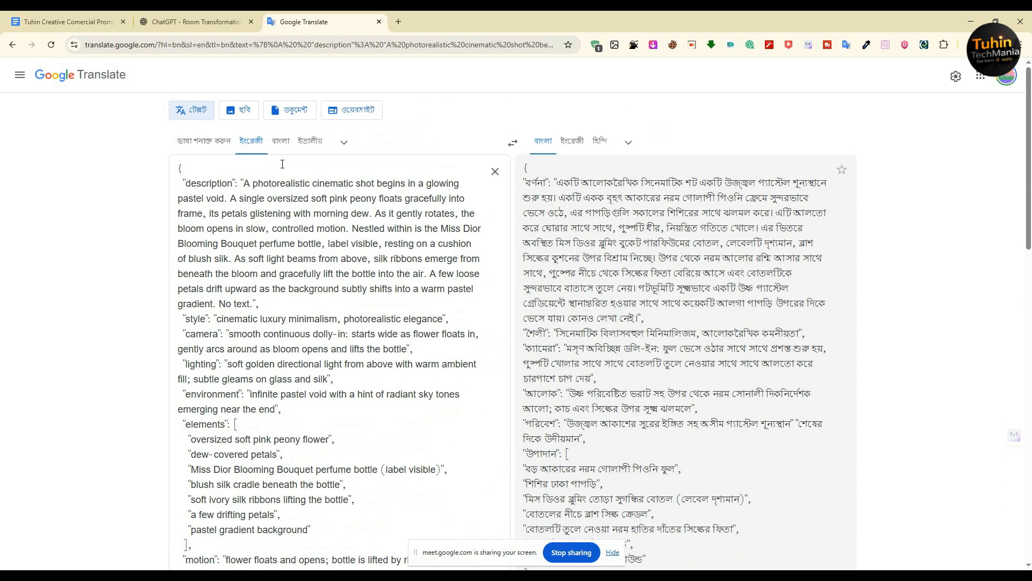
# - Return to the ChatGPT conversation and close the Google Translate tab
pyautogui.click(205, 20)
pyautogui.rightClick(205, 16)
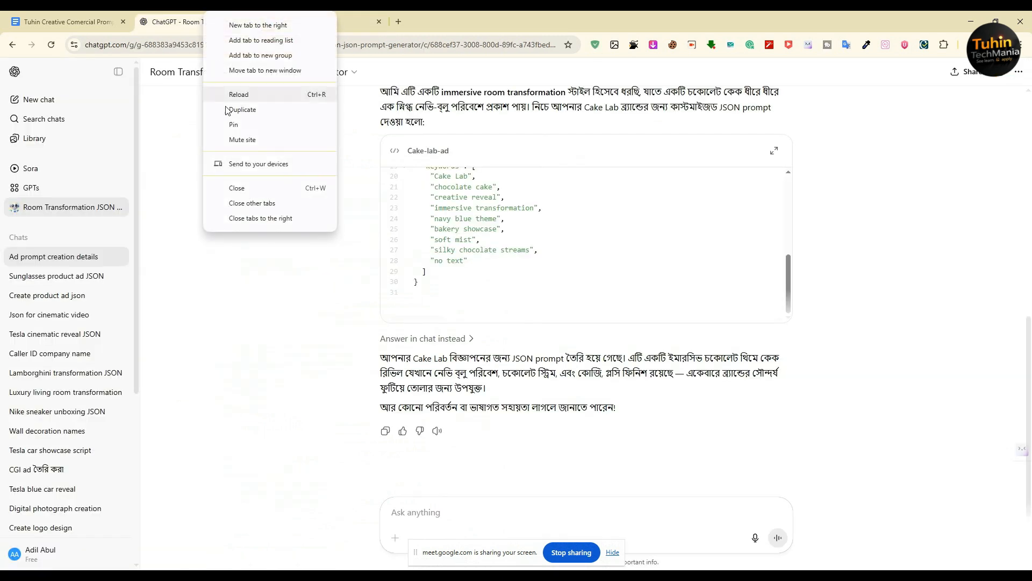
pyautogui.click(279, 217)
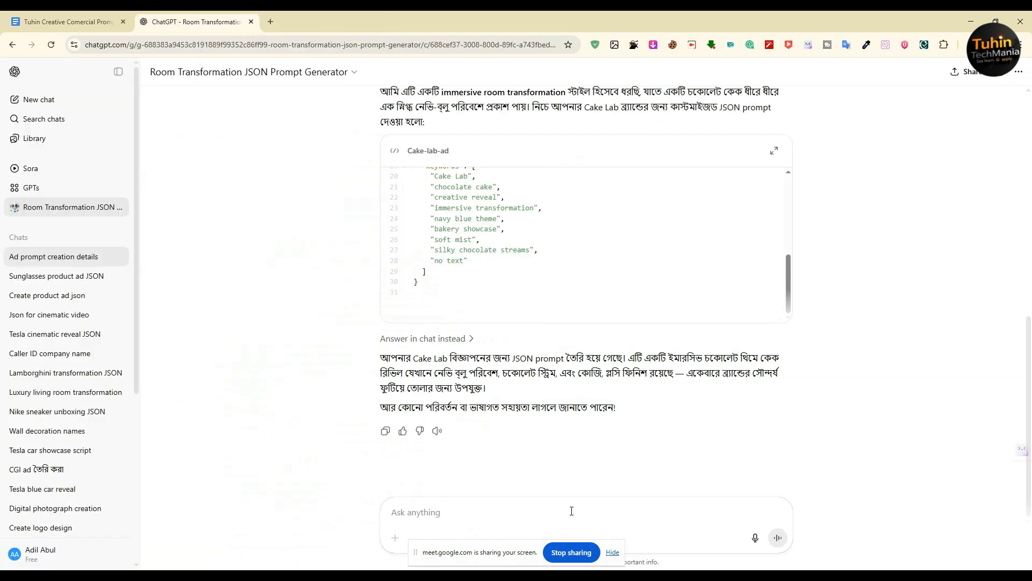
# - Stop the current screen share, switch to the Google Meet call, and present the entire screen again
pyautogui.click(572, 553)
pyautogui.hotkey('alt', 'Tab')
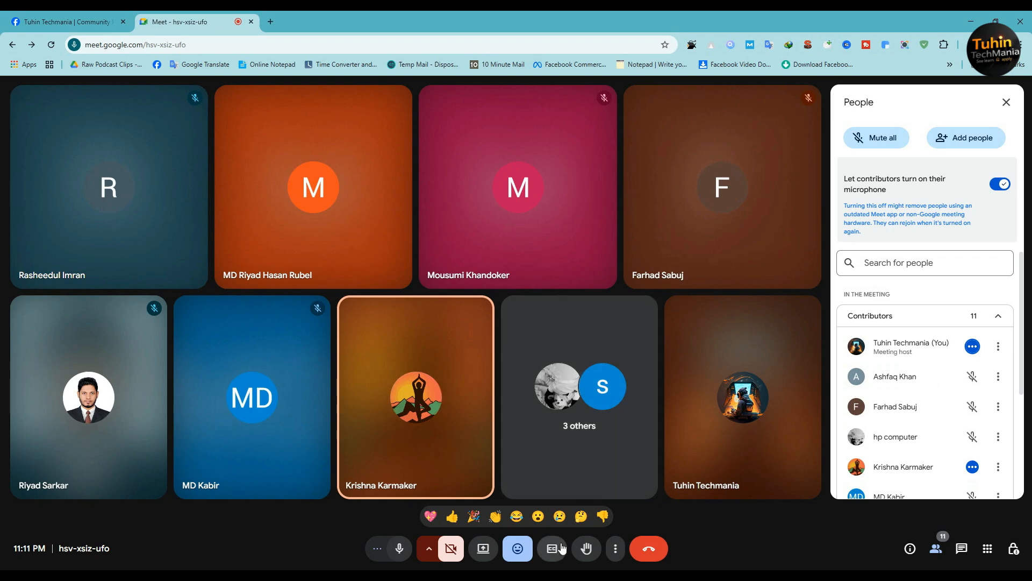
pyautogui.click(590, 576)
pyautogui.click(590, 575)
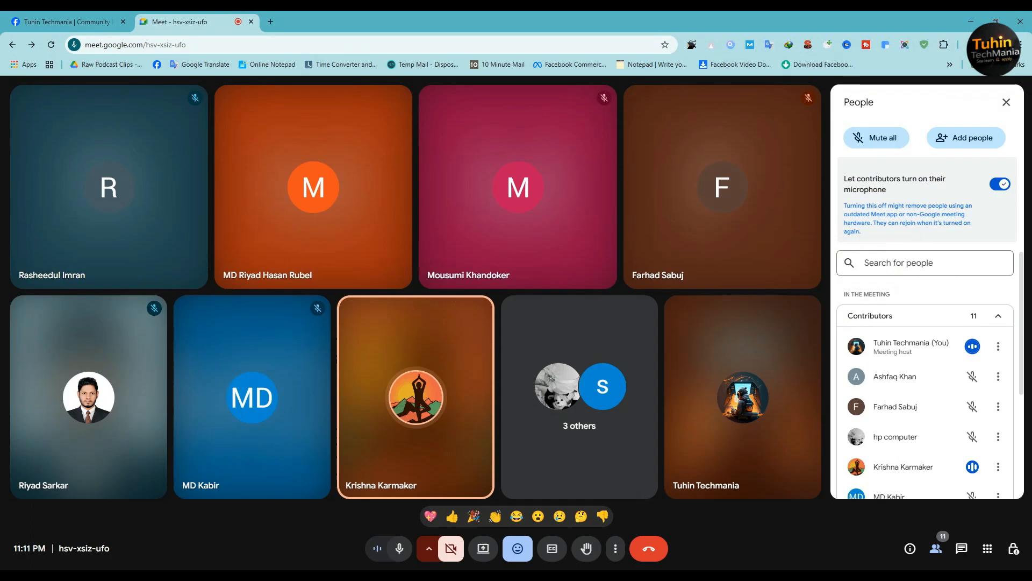
pyautogui.click(616, 575)
pyautogui.click(559, 532)
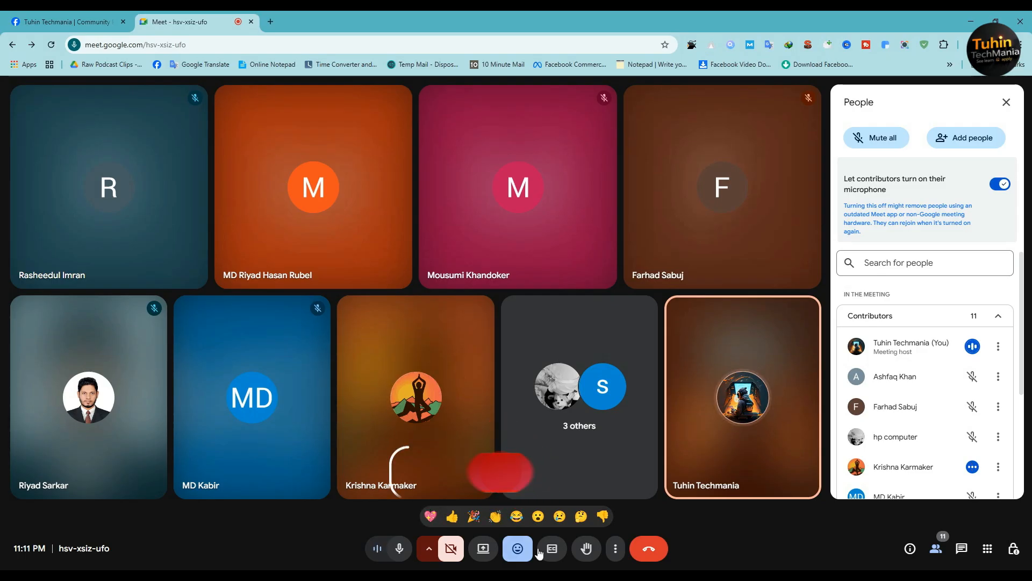
pyautogui.click(486, 546)
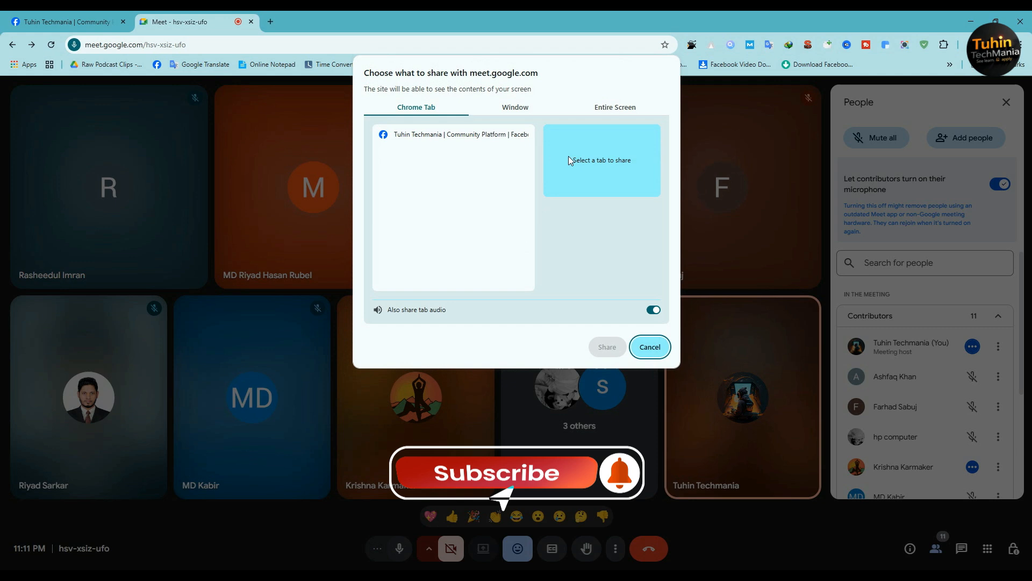
pyautogui.click(614, 107)
pyautogui.click(505, 165)
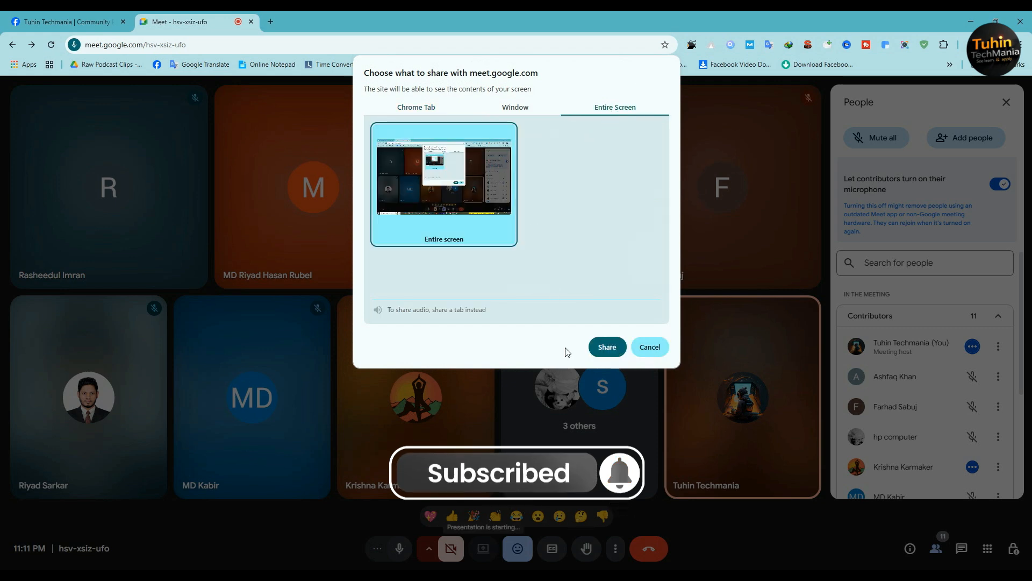
pyautogui.click(607, 346)
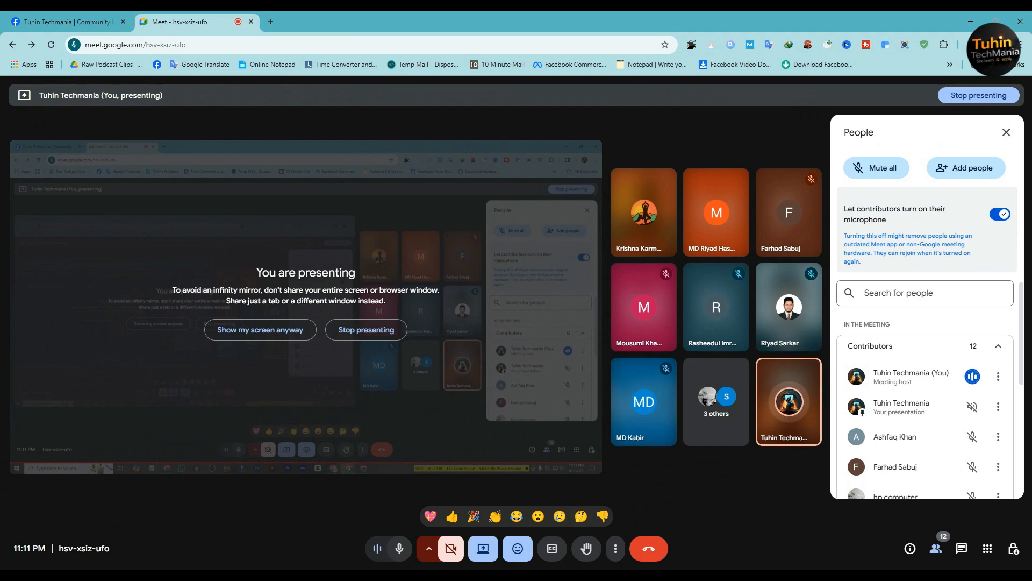
# - Switch to the Generative AI with Vertex AI: Prompt Design window, end the running lab, and replace its tab with a new one
pyautogui.moveTo(617, 578)
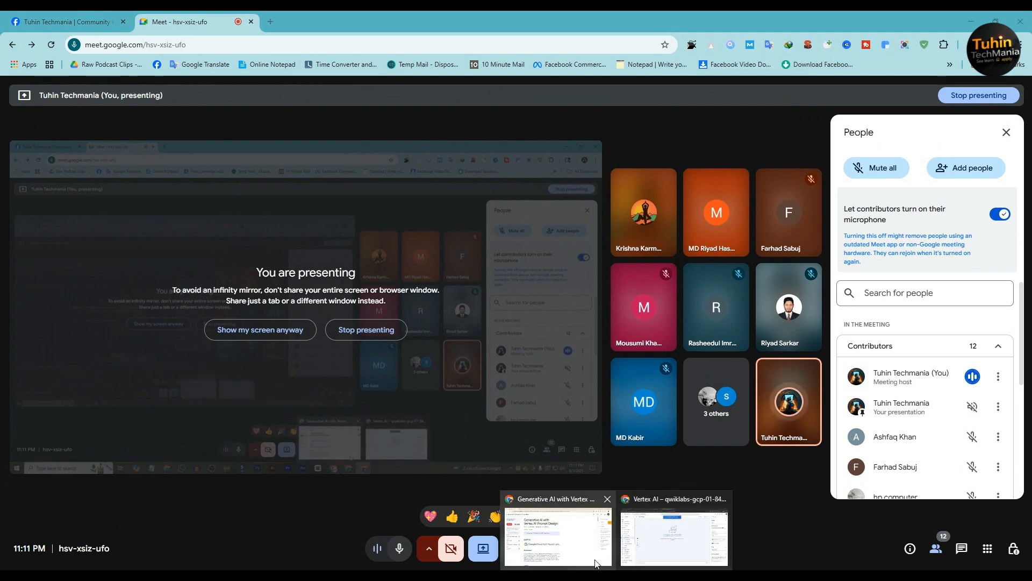
pyautogui.click(562, 542)
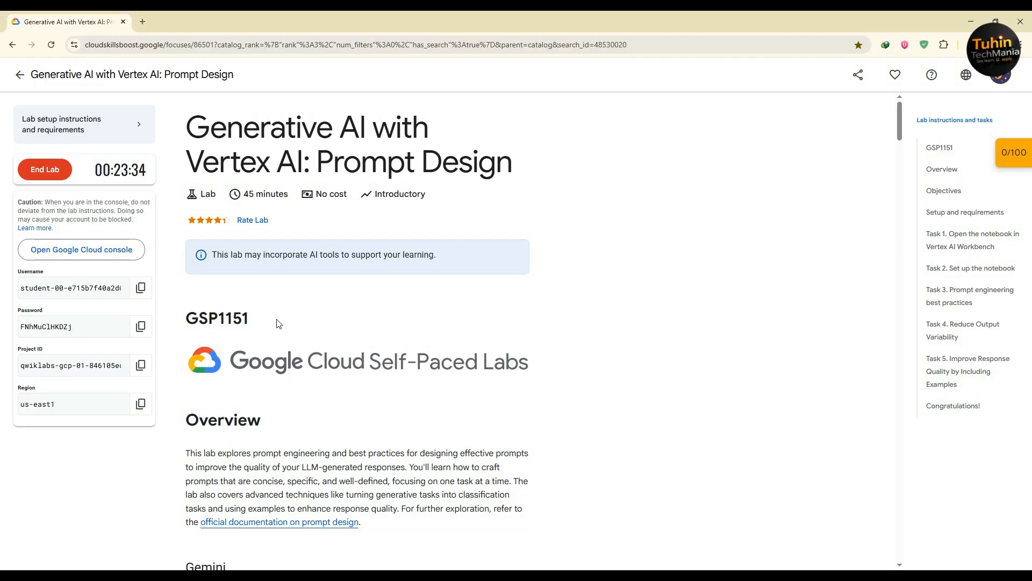
pyautogui.click(44, 170)
pyautogui.click(620, 352)
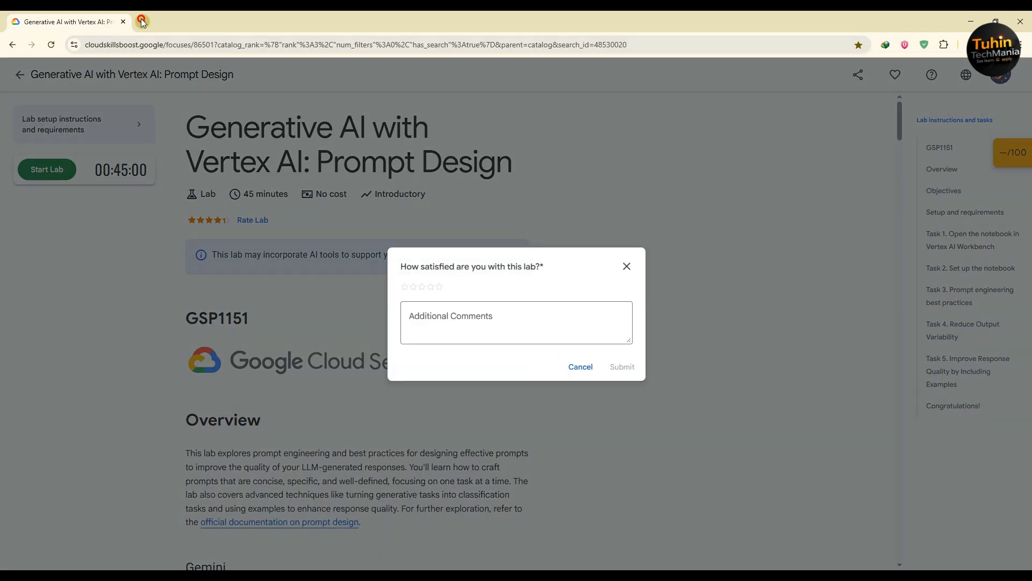
pyautogui.click(141, 22)
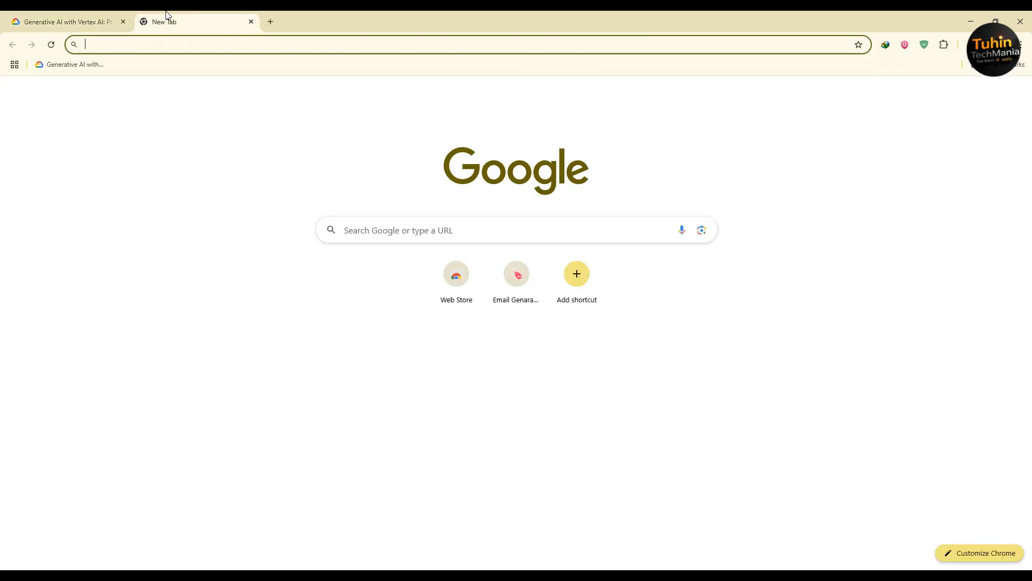
pyautogui.rightClick(167, 19)
pyautogui.click(214, 178)
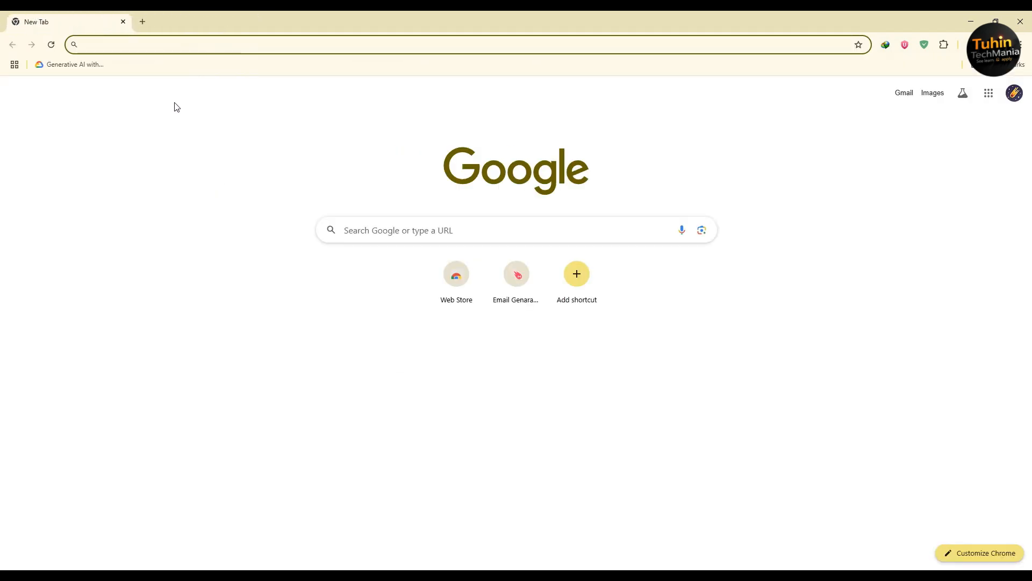
# - Look up "google" in the address bar and open the suggested Google Cloud Skills Boost site
pyautogui.click(148, 42)
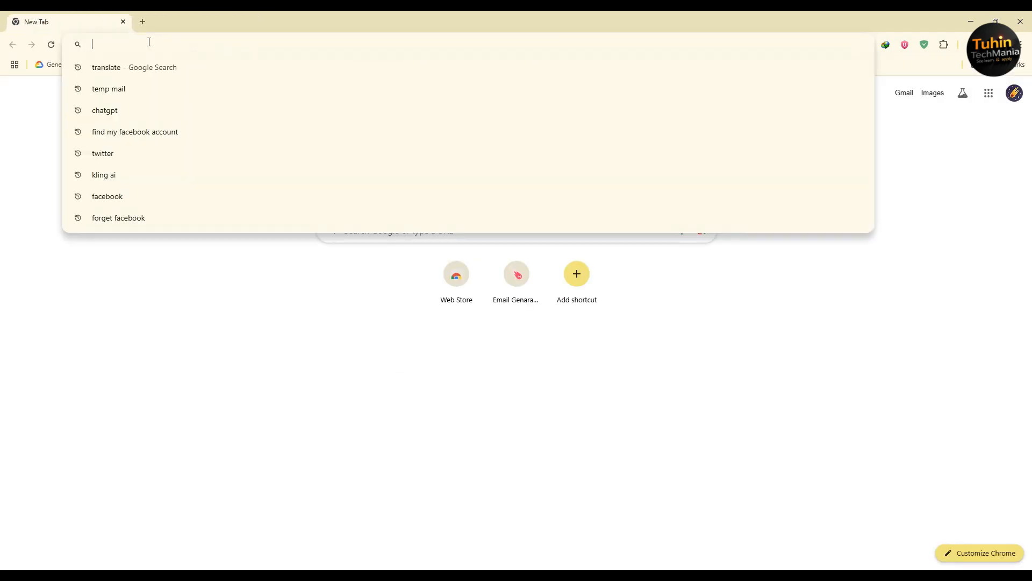
pyautogui.click(11, 119)
pyautogui.click(122, 46)
pyautogui.write('google')
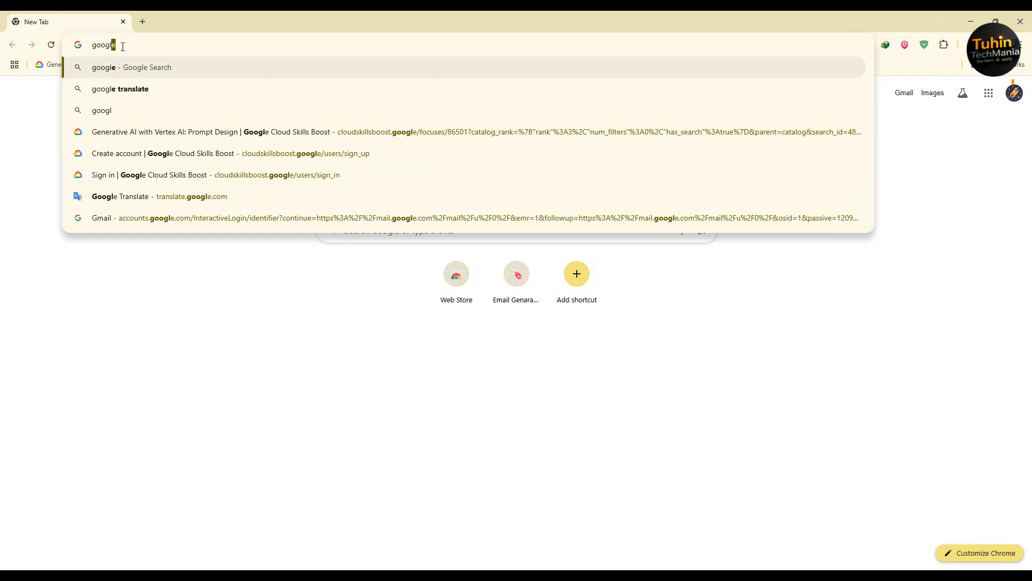
pyautogui.click(217, 163)
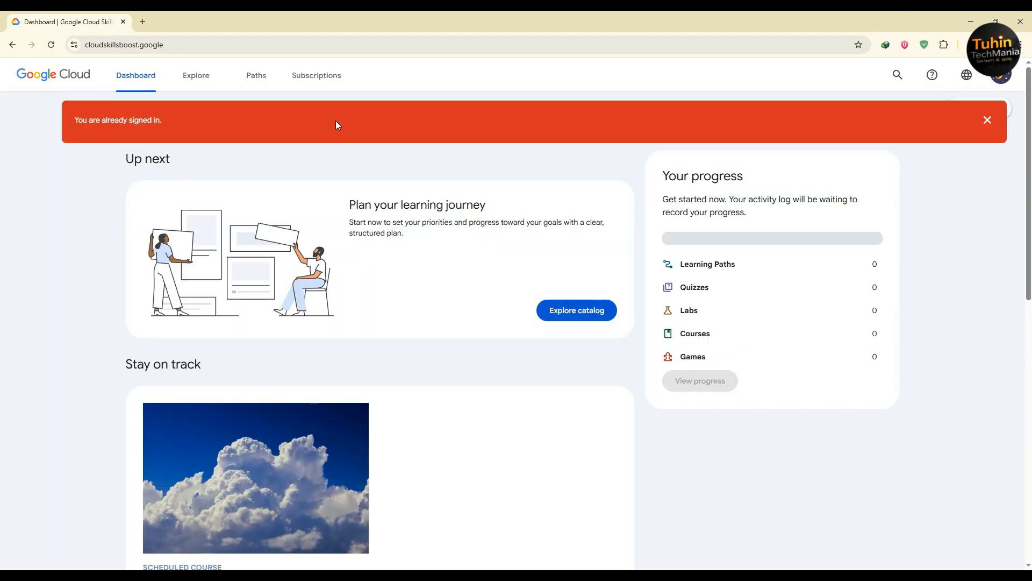
# - Search the Explore catalog for "generative ai" and open the Generative AI with Vertex AI: Prompt Design lab
pyautogui.click(189, 81)
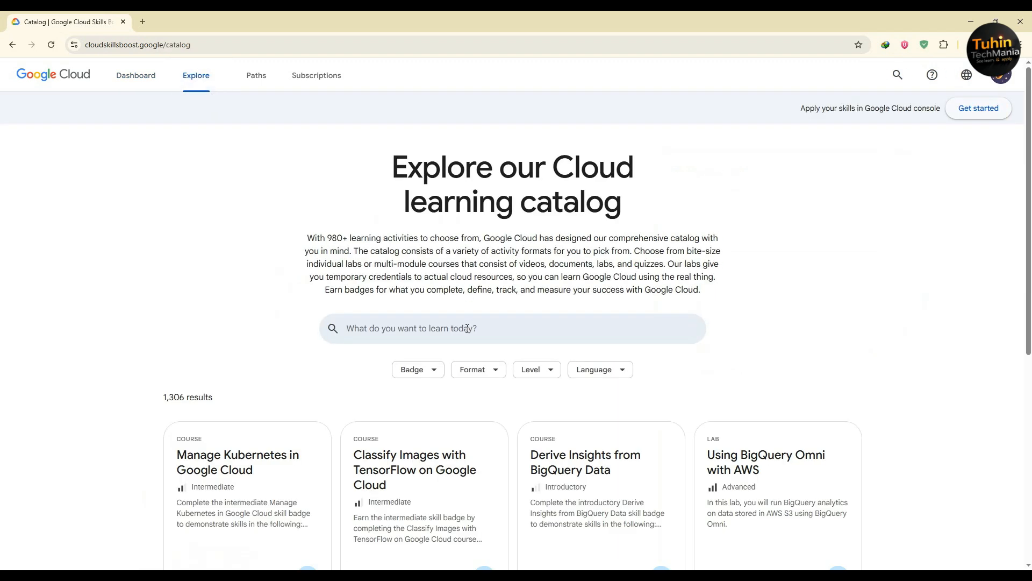
pyautogui.click(467, 327)
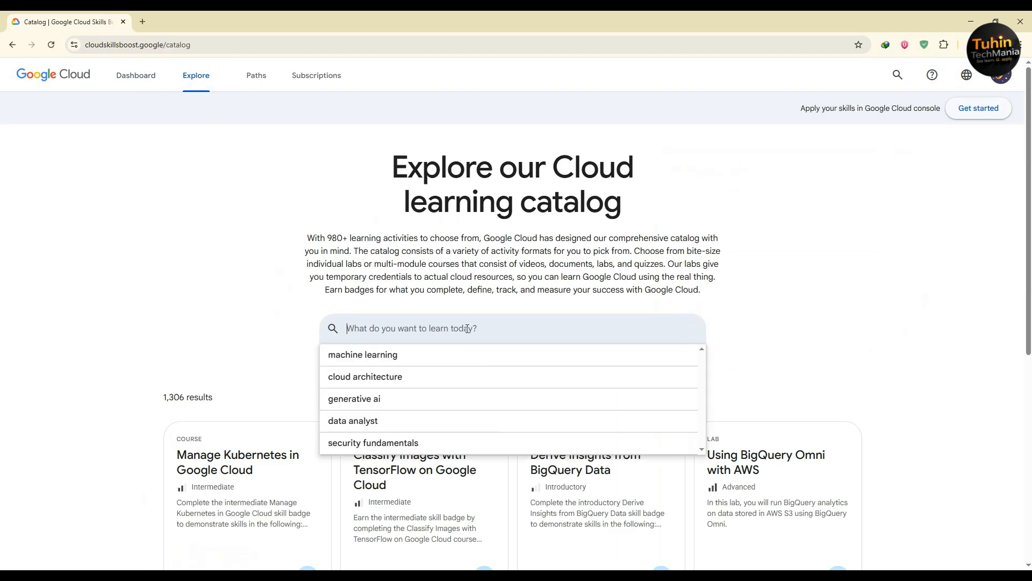
pyautogui.click(382, 401)
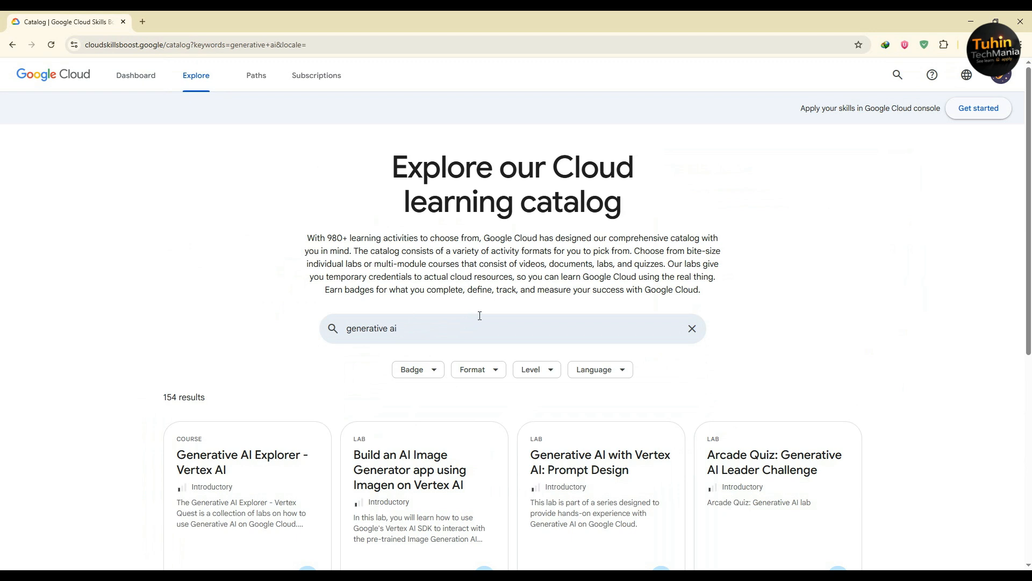
pyautogui.scroll(-4, 480, 315)
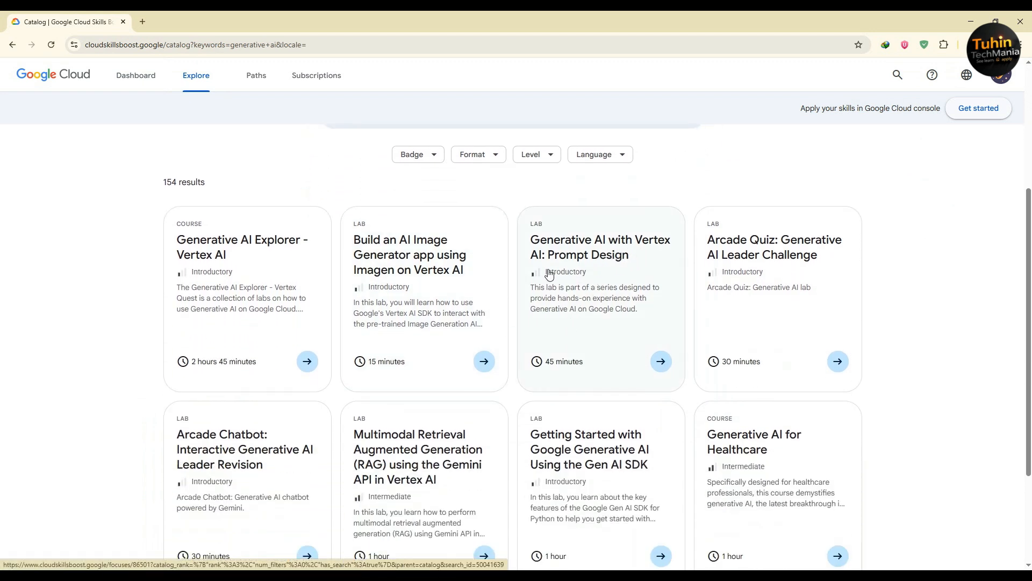
pyautogui.click(582, 297)
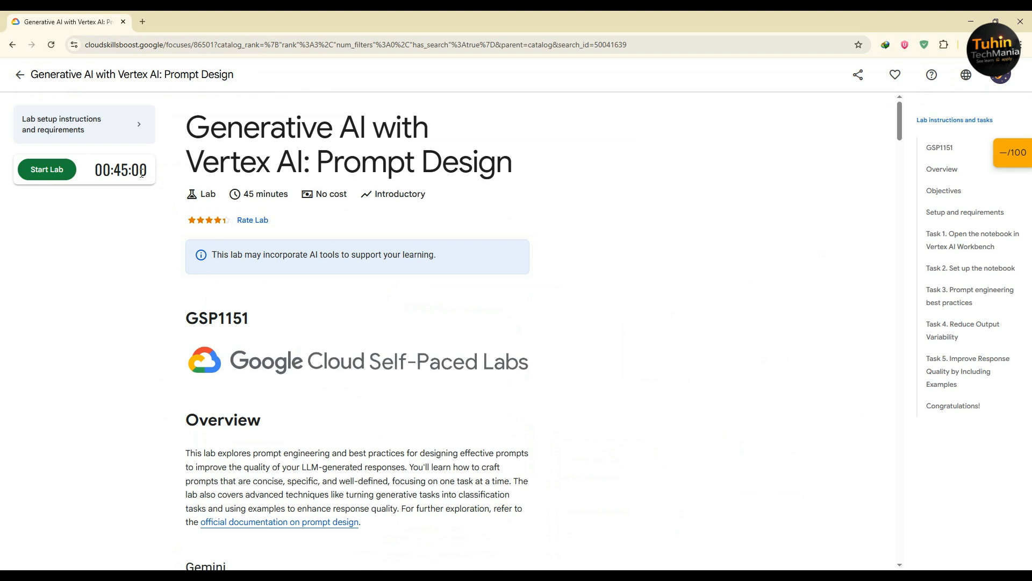
# - Start the Prompt Design lab and pass the image verification by selecting the pictures with mountains or hills
pyautogui.click(56, 176)
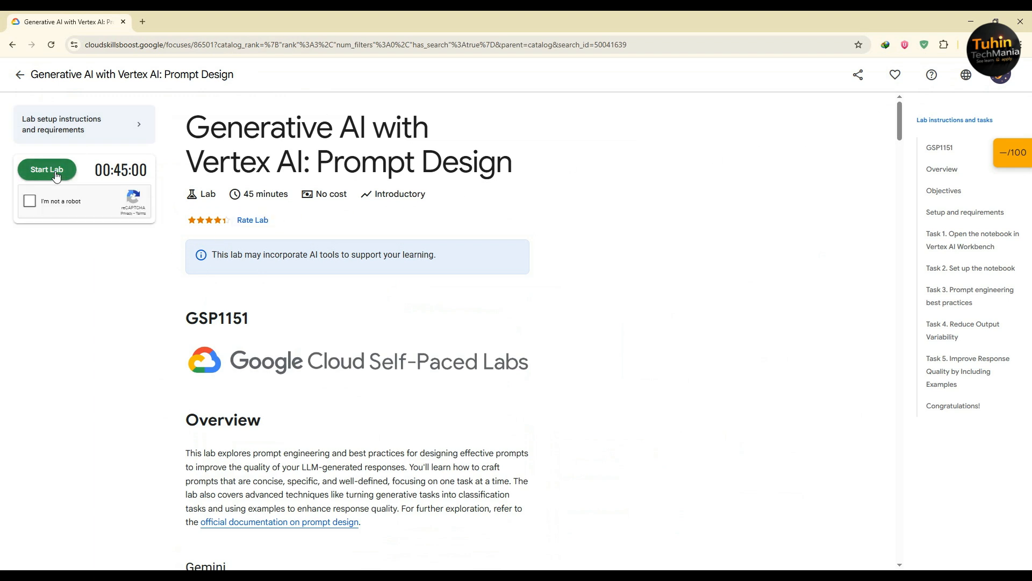
pyautogui.click(29, 204)
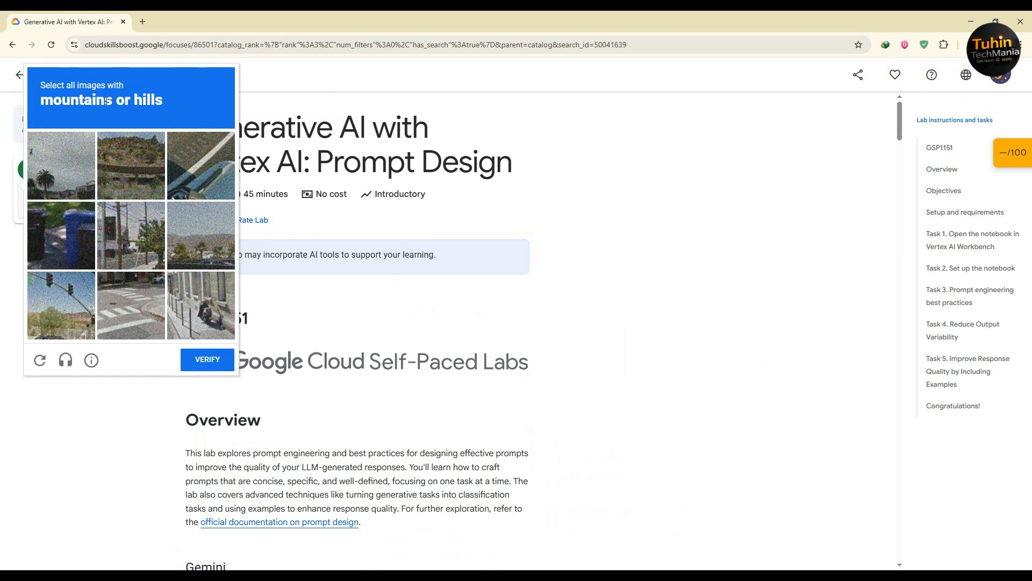
pyautogui.click(131, 160)
pyautogui.click(50, 286)
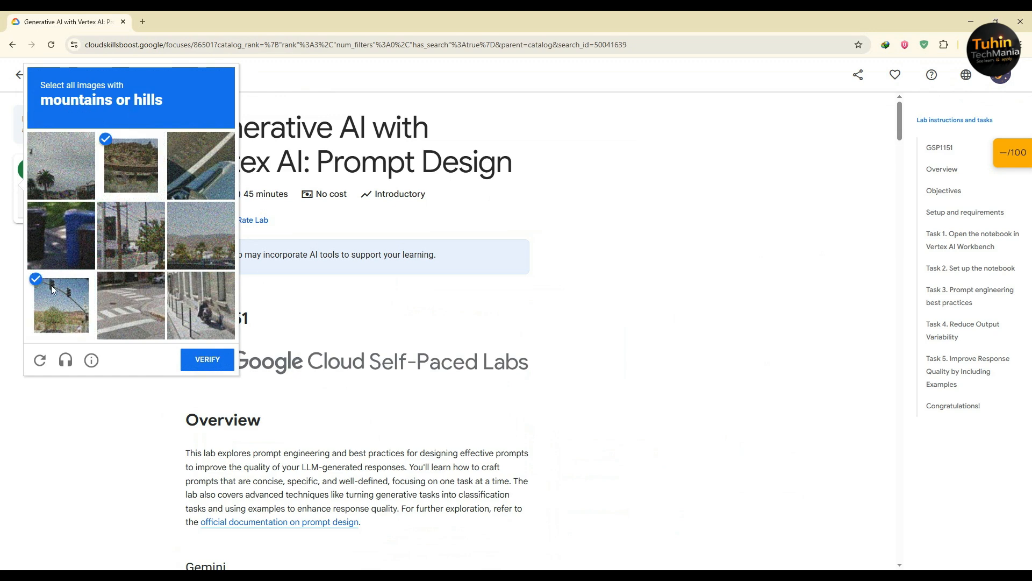
pyautogui.click(175, 256)
pyautogui.click(207, 359)
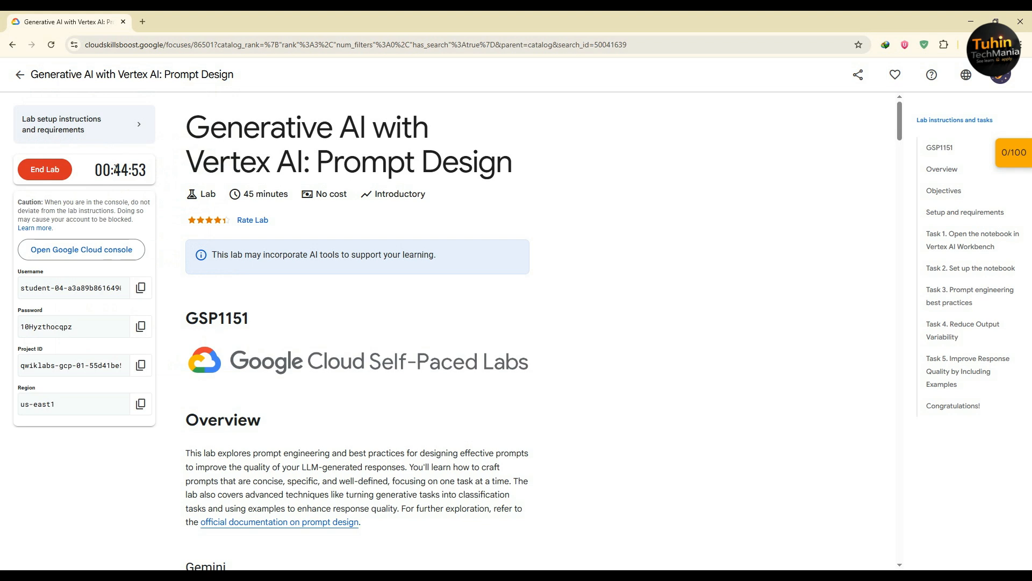
# - Open the lab's Google Cloud console link in an incognito window and close the other tabs there
pyautogui.rightClick(90, 249)
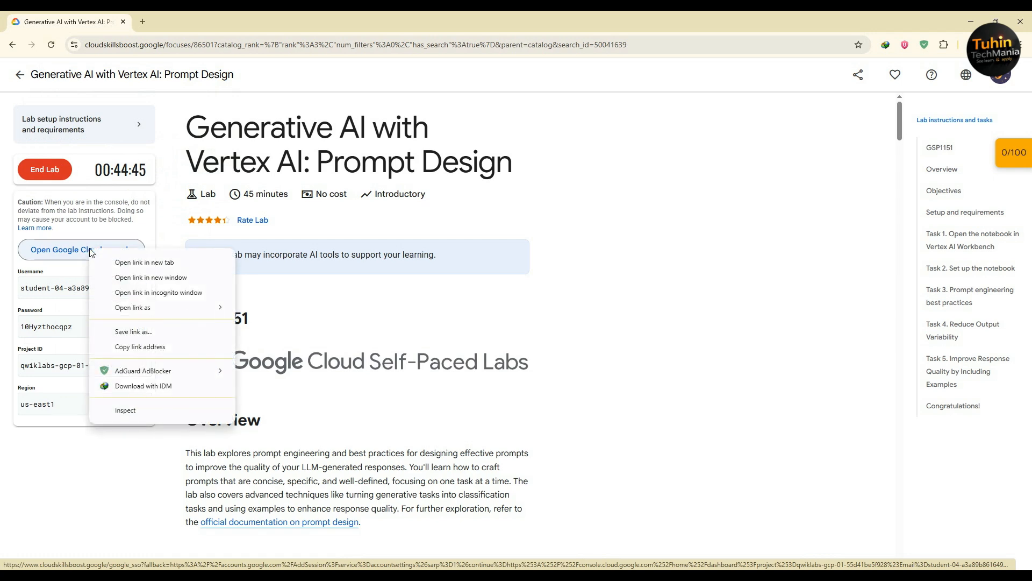
pyautogui.click(155, 293)
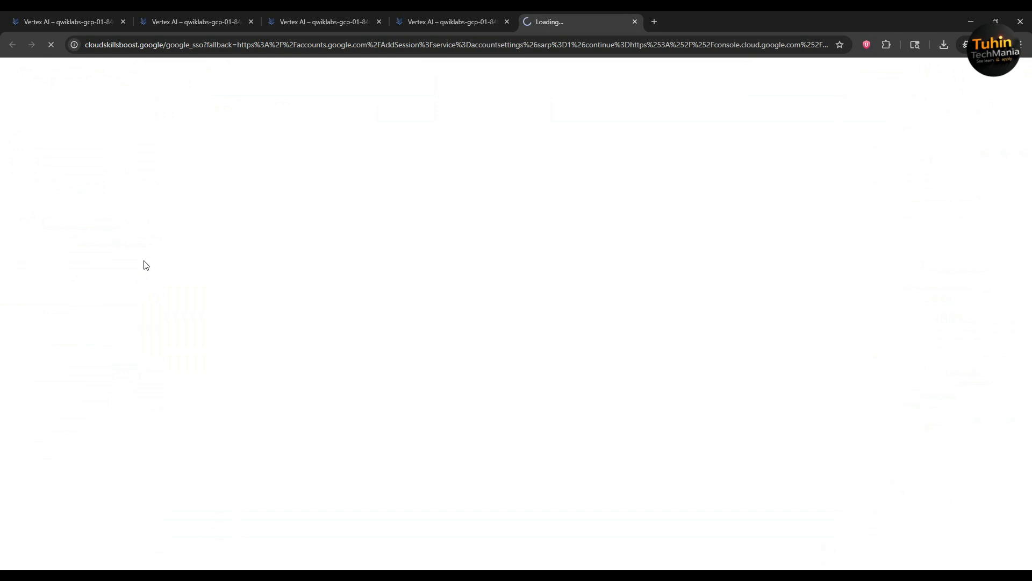
pyautogui.rightClick(591, 13)
pyautogui.click(655, 179)
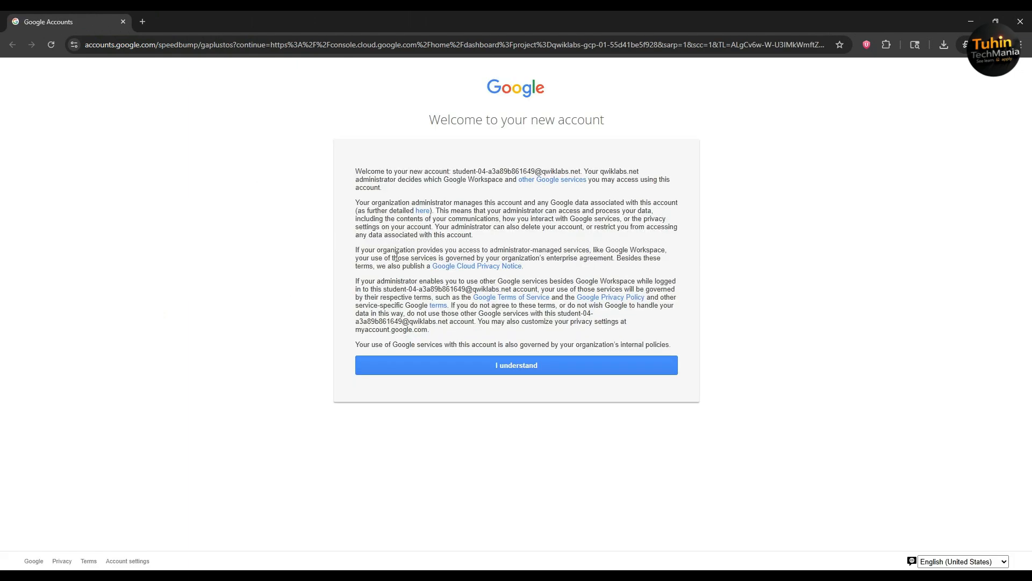
# - Acknowledge the new account notice, then agree to the Google Cloud Terms of Service without subscribing to email updates
pyautogui.click(495, 363)
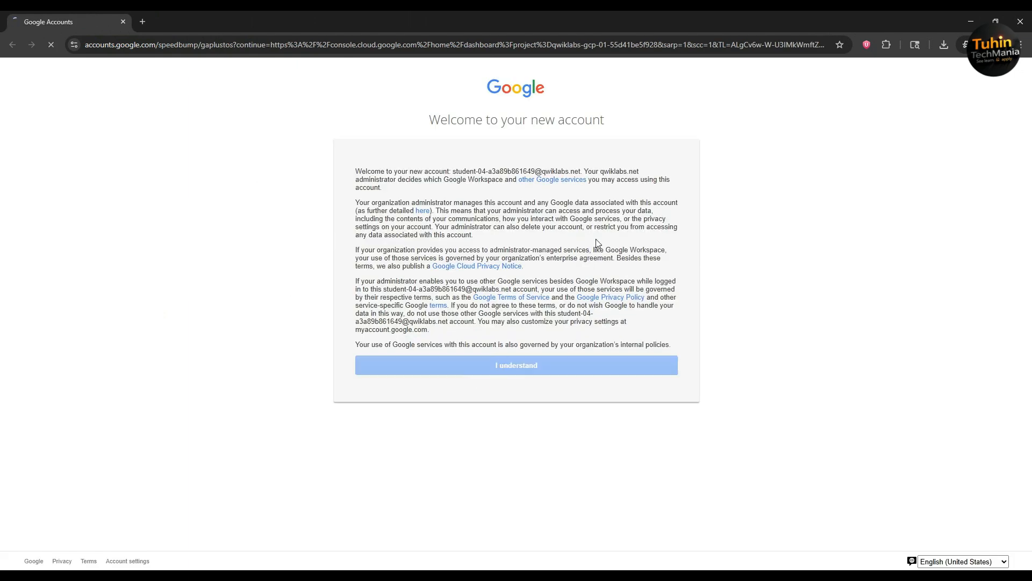
pyautogui.click(865, 45)
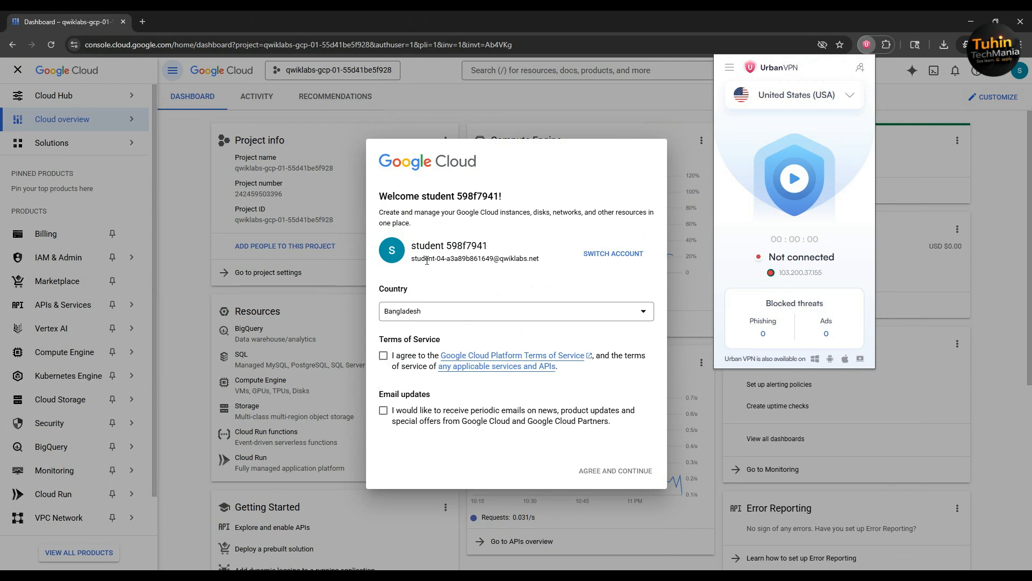
pyautogui.click(383, 357)
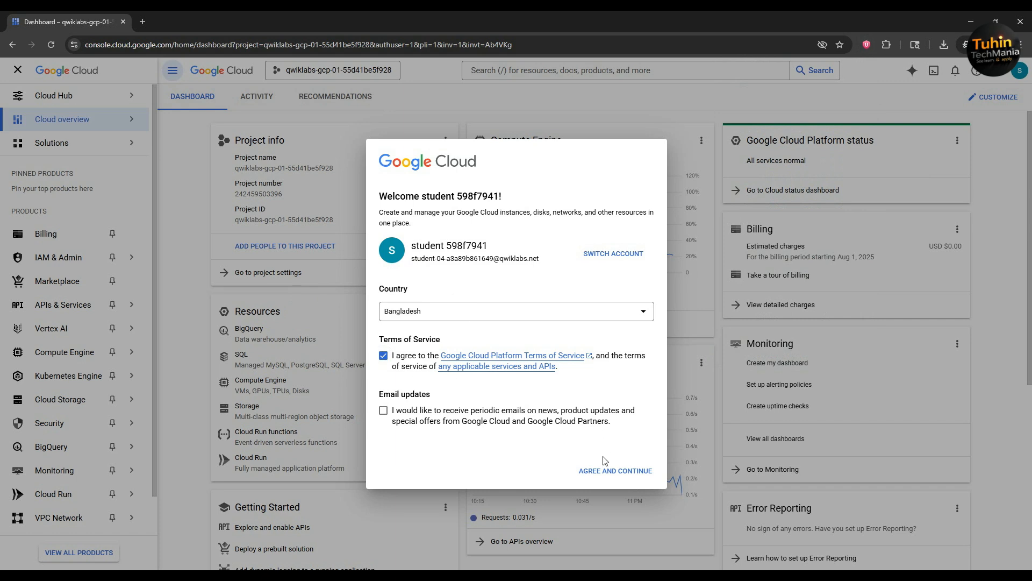
pyautogui.click(604, 473)
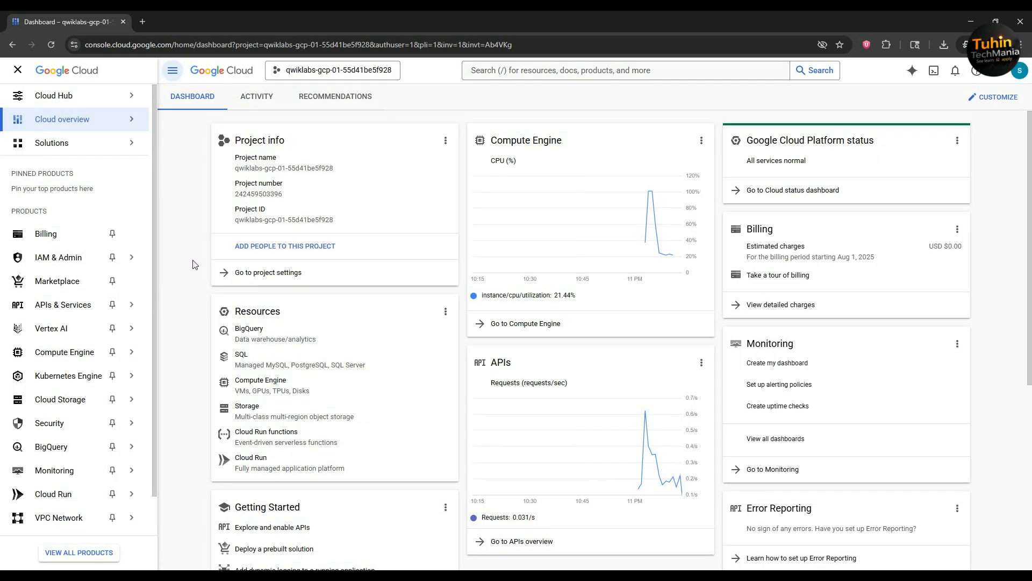
pyautogui.moveTo(75, 334)
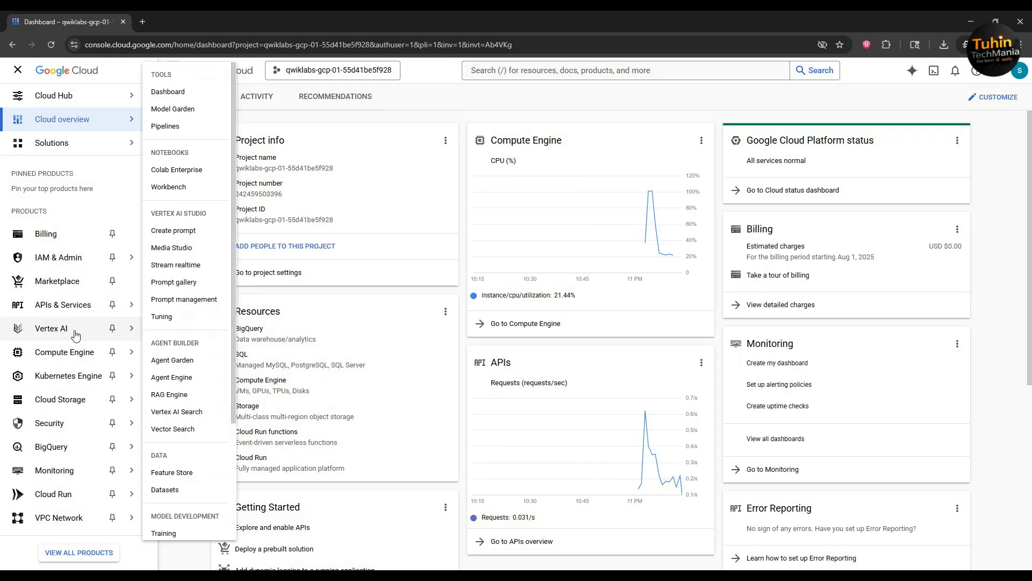
pyautogui.press('Print')
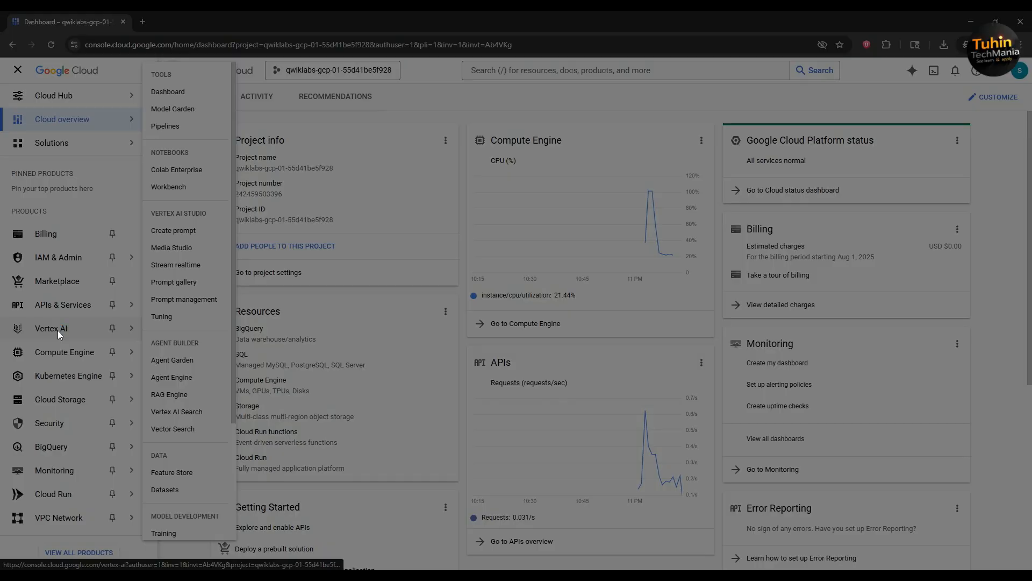
pyautogui.moveTo(1, 251); pyautogui.dragTo(137, 371)
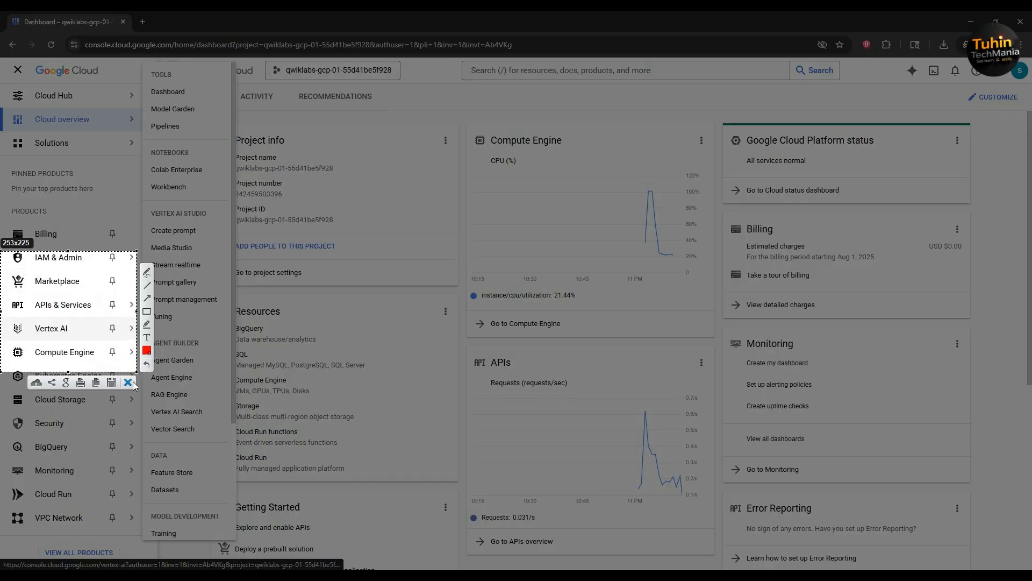
pyautogui.click(131, 383)
# - Go to Vertex AI's Media Studio and start video generation from a text prompt
pyautogui.click(55, 330)
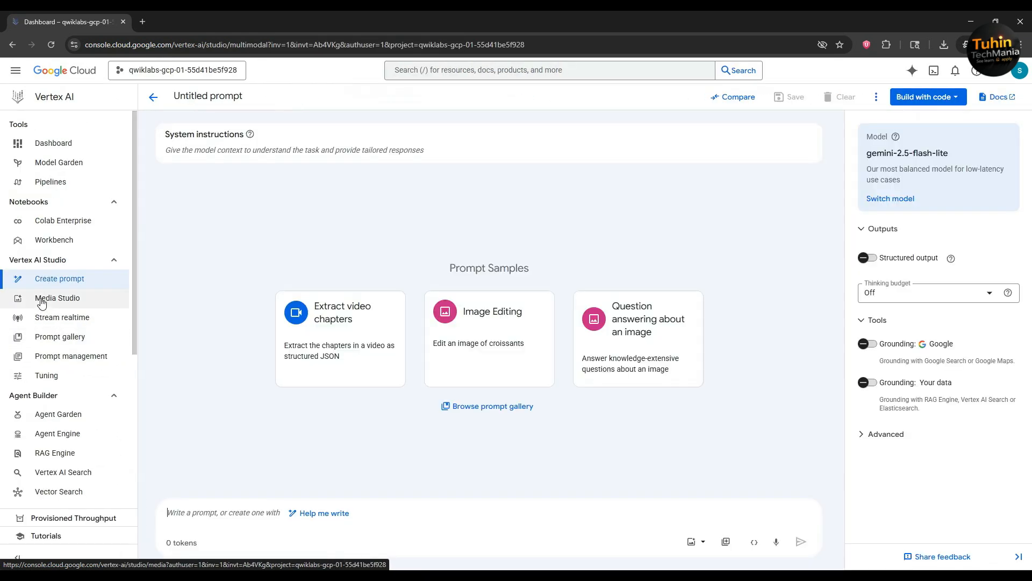
pyautogui.click(44, 299)
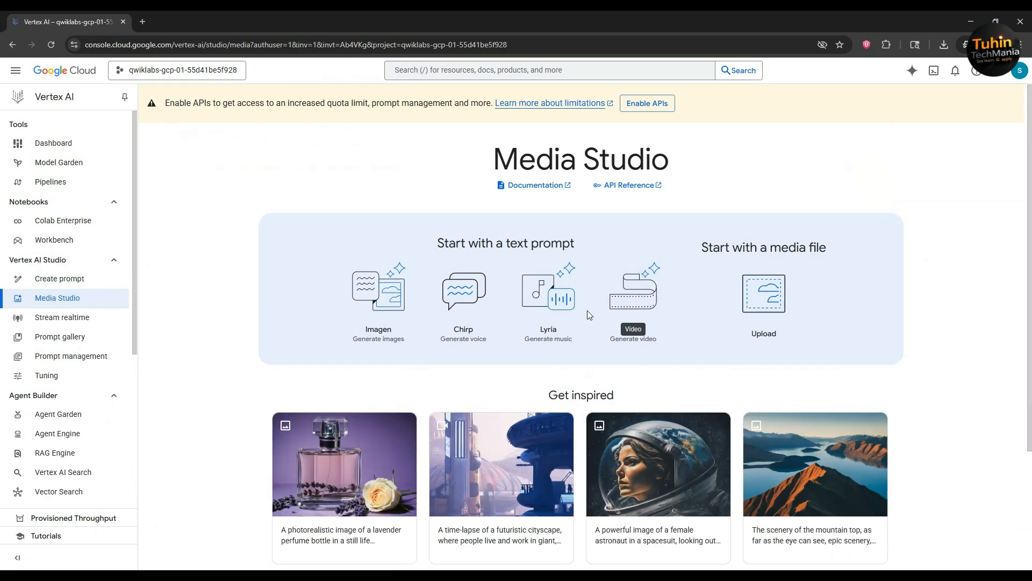
pyautogui.click(630, 304)
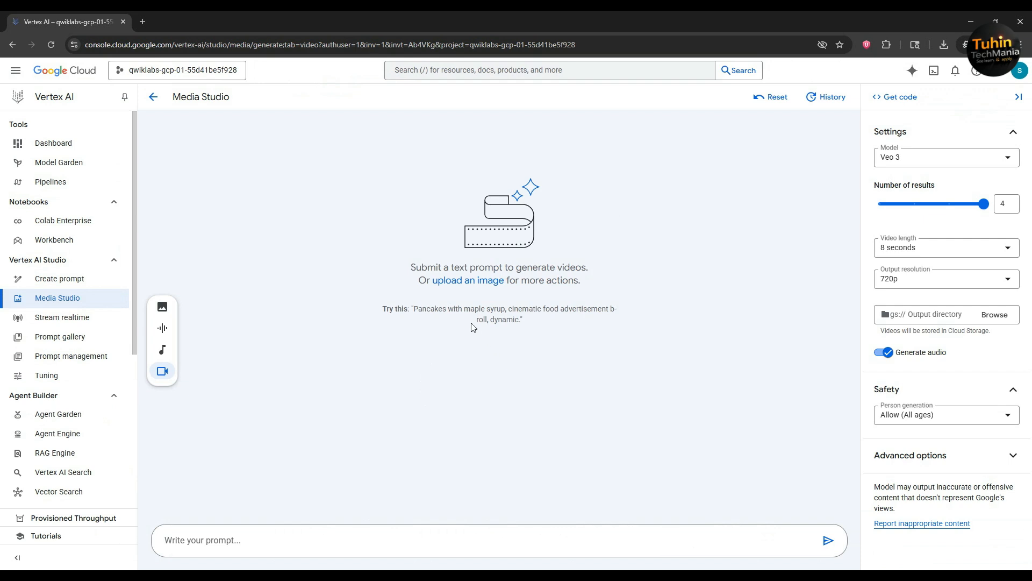
# - Set the video model to Veo 3 Fast and the output resolution to 1080p
pyautogui.click(916, 159)
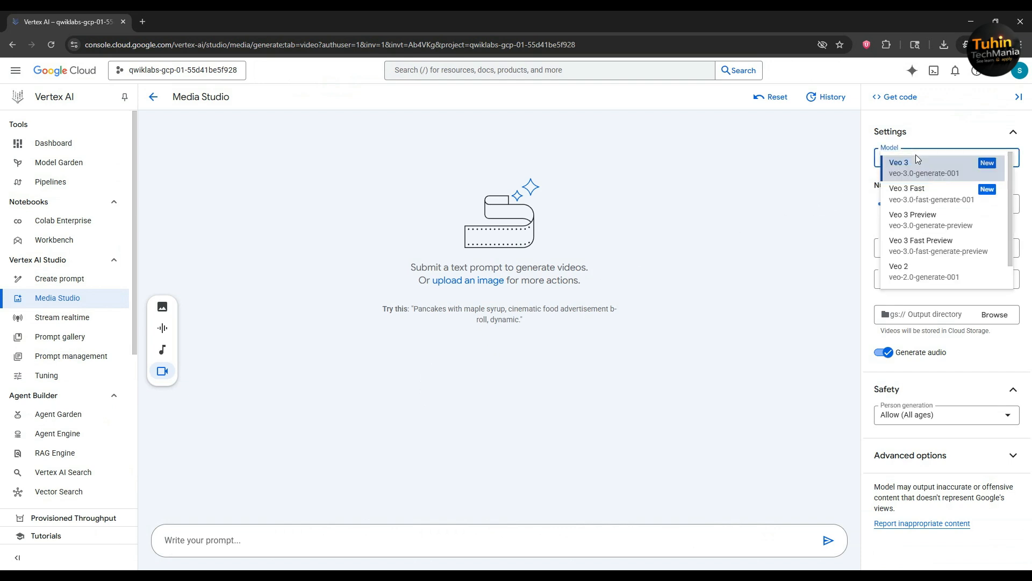
pyautogui.click(923, 199)
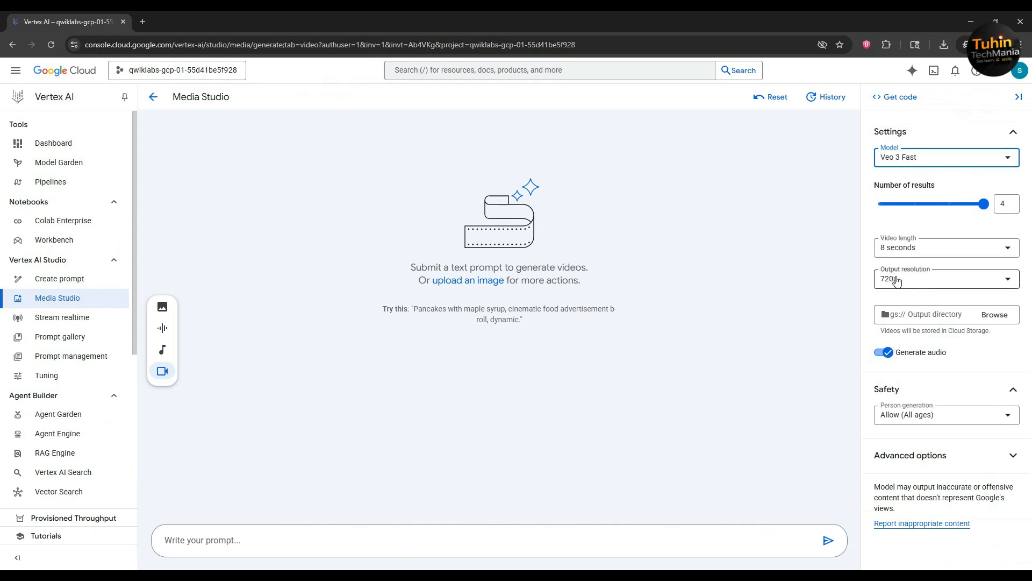
pyautogui.click(914, 281)
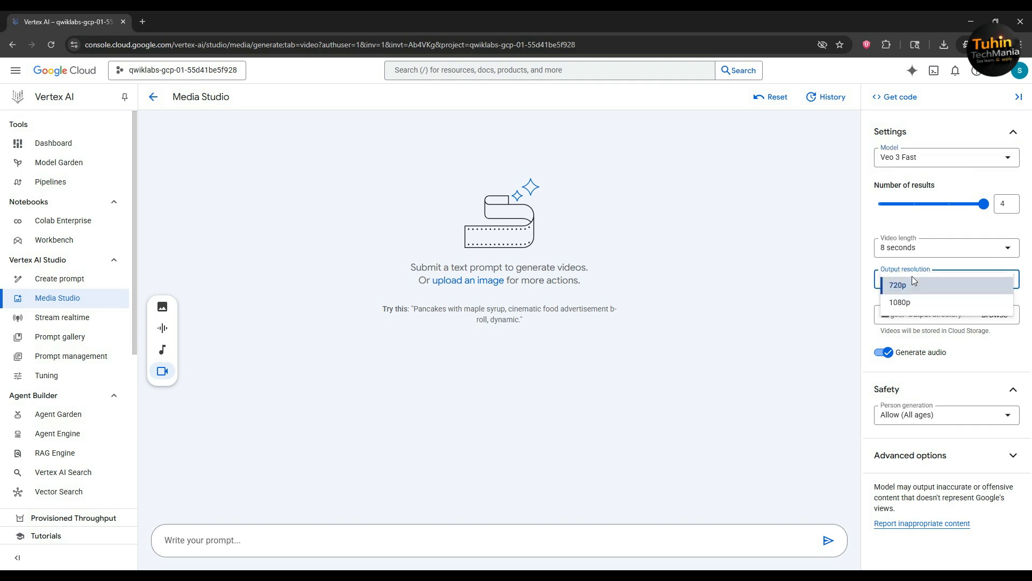
pyautogui.click(912, 303)
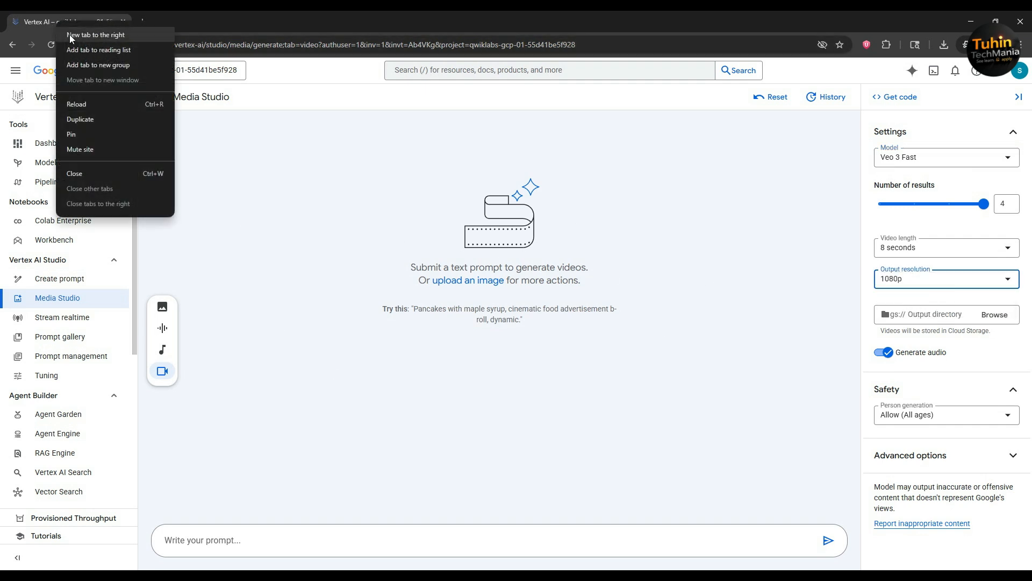
pyautogui.click(423, 393)
pyautogui.click(238, 544)
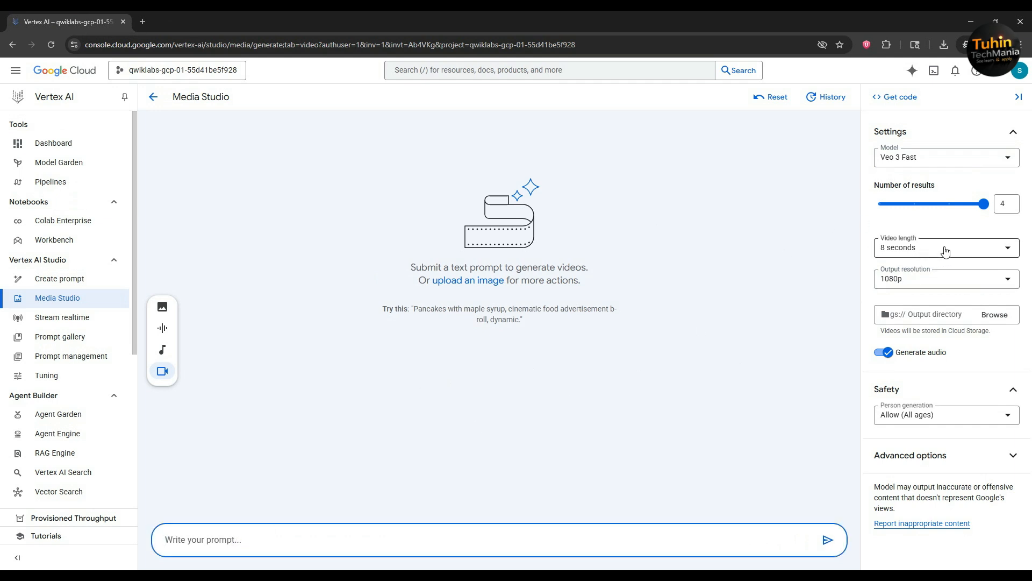
pyautogui.click(1004, 204)
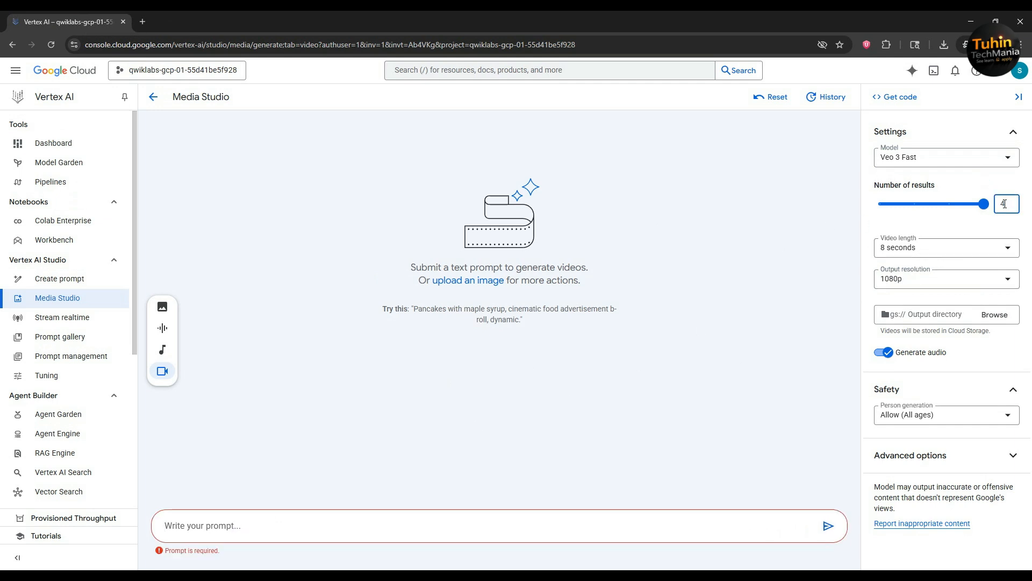
pyautogui.click(738, 291)
# - Duplicate the Media Studio browser tab twice and check that the copies load
pyautogui.rightClick(64, 21)
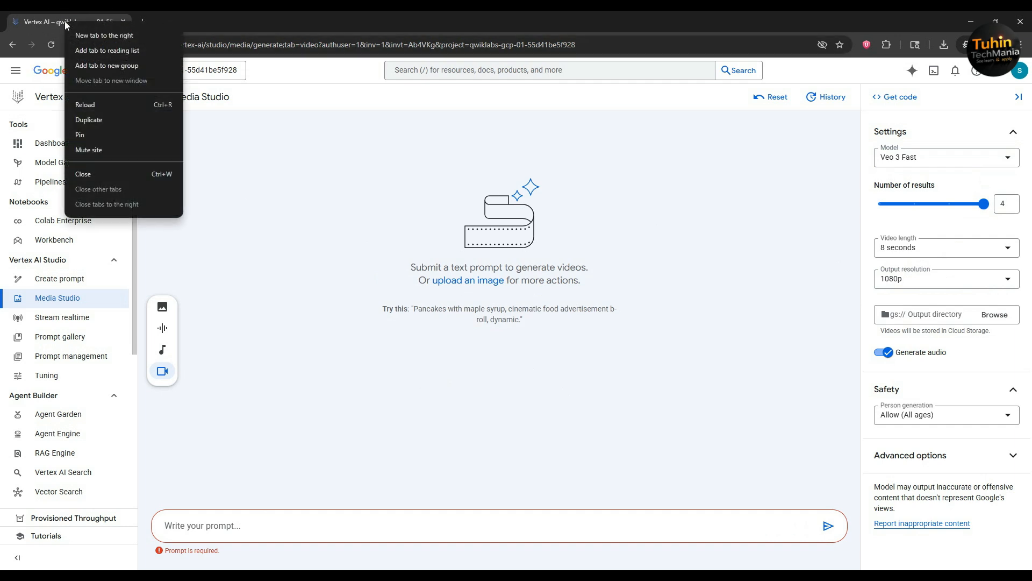
pyautogui.click(98, 118)
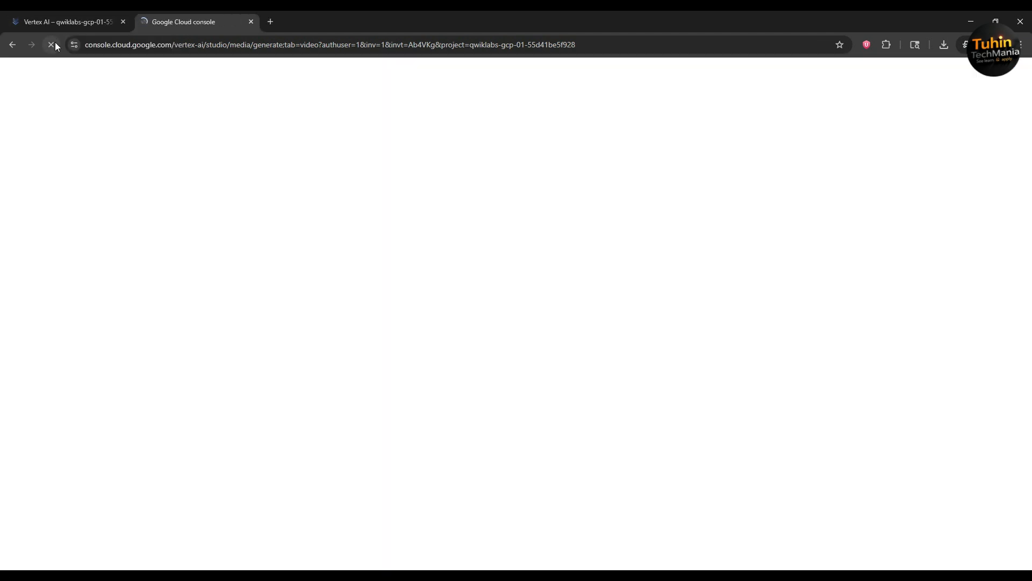
pyautogui.rightClick(49, 20)
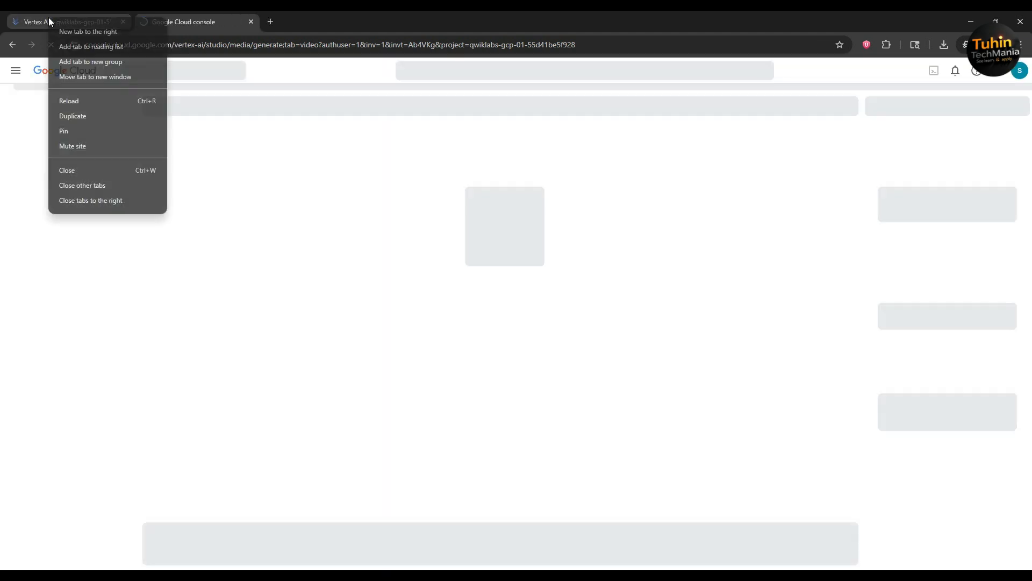
pyautogui.click(84, 117)
pyautogui.click(79, 21)
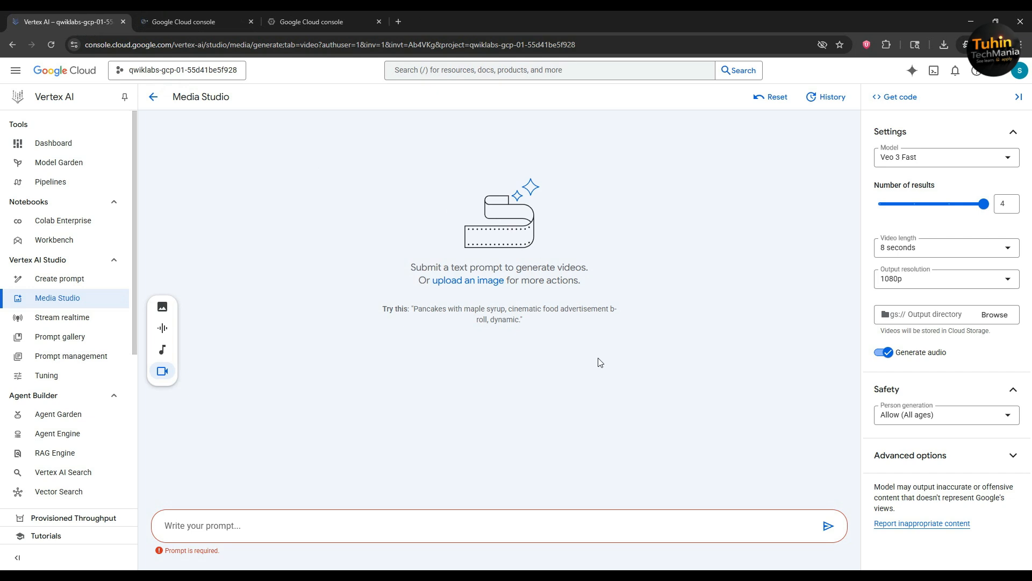
pyautogui.click(179, 12)
pyautogui.click(336, 12)
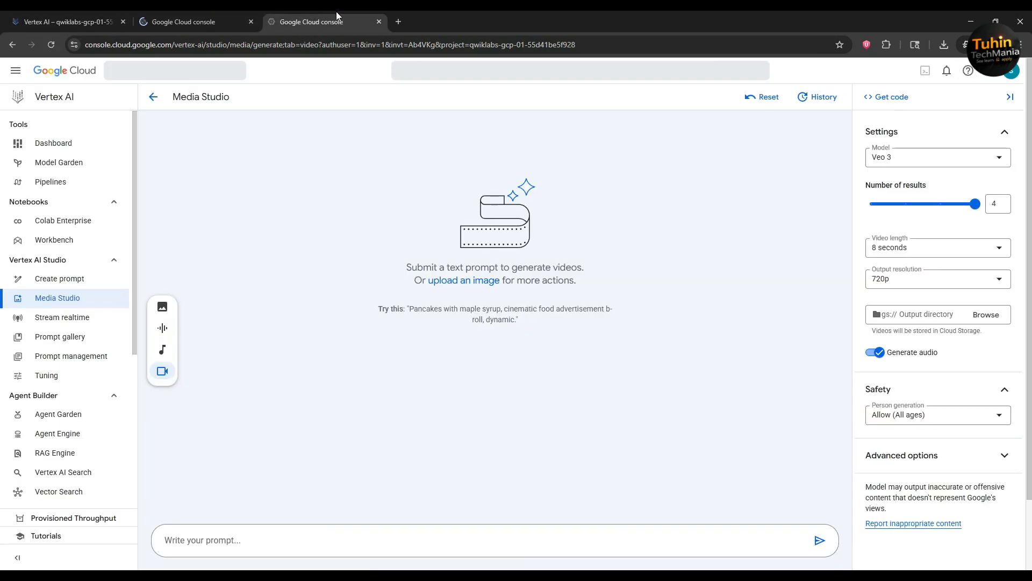
pyautogui.rightClick(307, 21)
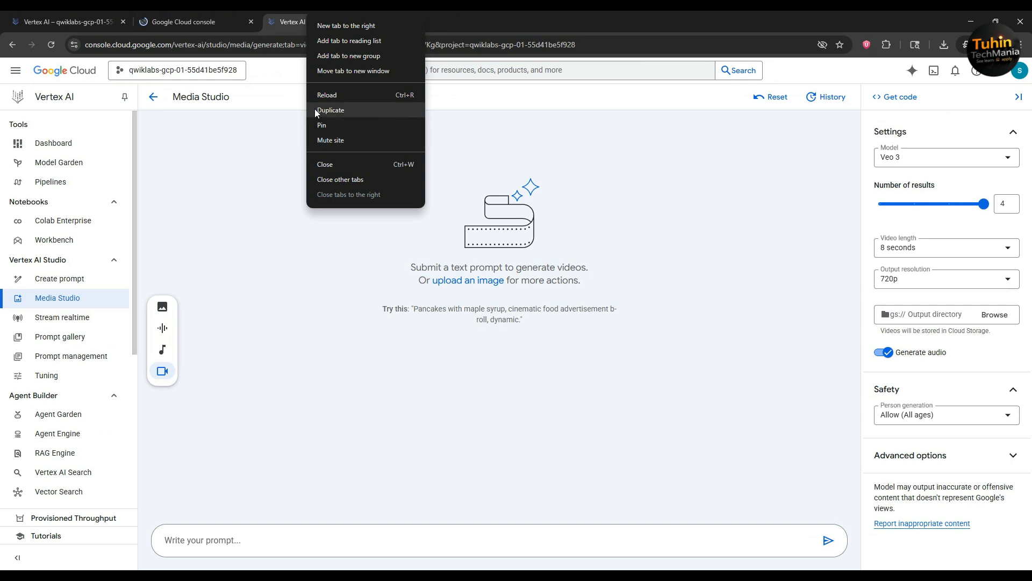
# - In the second Media Studio tab, set the model to Veo 3 Fast and the output resolution to 1080p
pyautogui.click(178, 12)
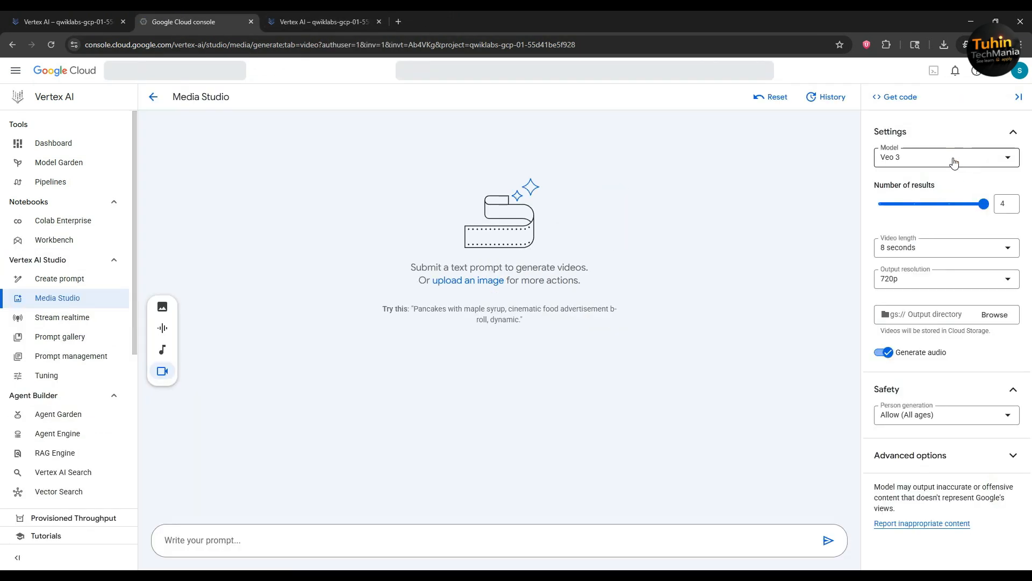
pyautogui.click(954, 161)
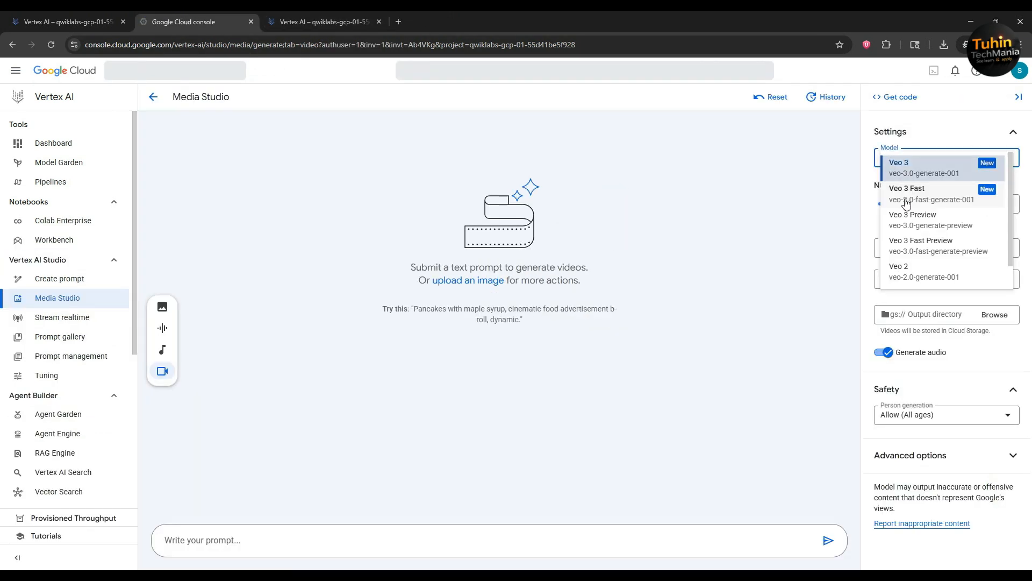
pyautogui.click(906, 193)
pyautogui.click(914, 279)
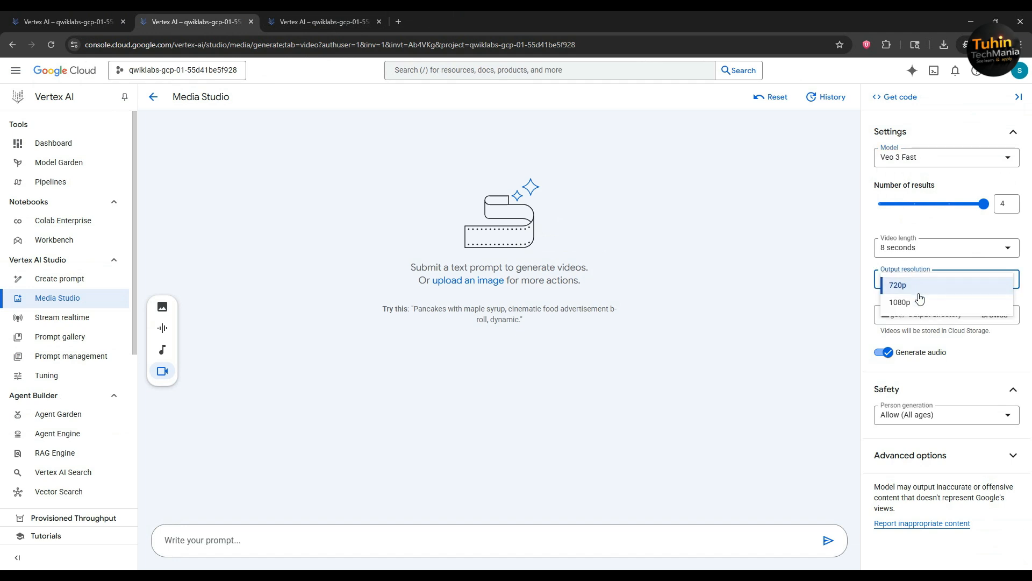
pyautogui.click(919, 304)
# - In the third Media Studio tab, choose Veo 3 Fast with 1080p output, then return to the first tab
pyautogui.hotkey('ctrl', 'Tab')
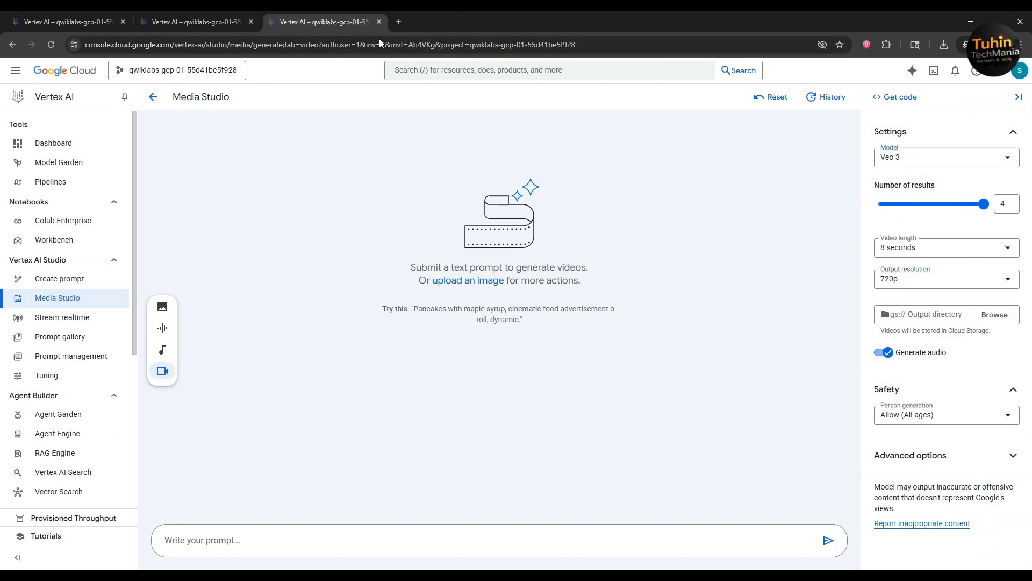
pyautogui.click(903, 161)
pyautogui.click(905, 195)
pyautogui.click(914, 278)
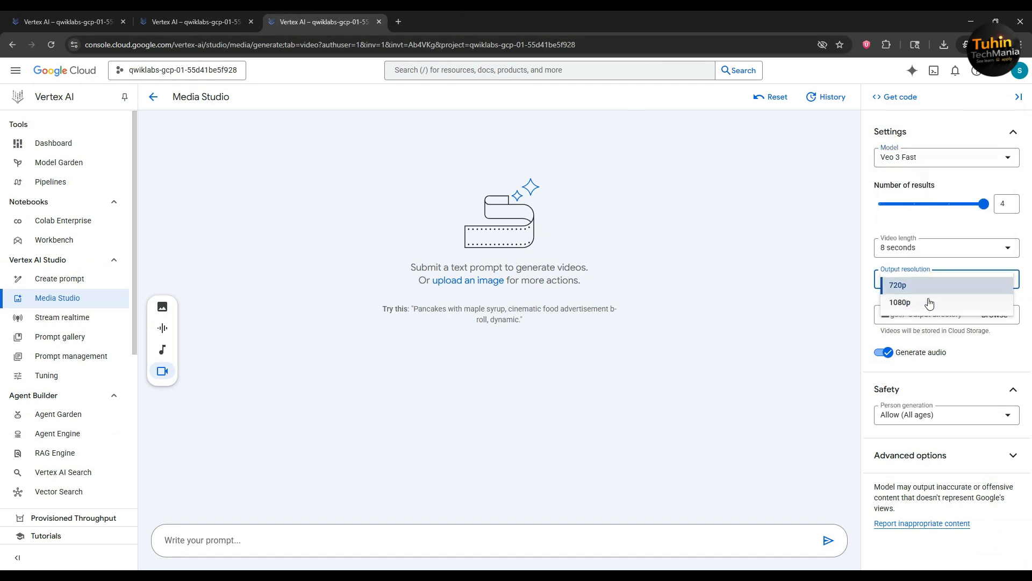
pyautogui.click(912, 301)
pyautogui.hotkey('ctrl', 'Tab')
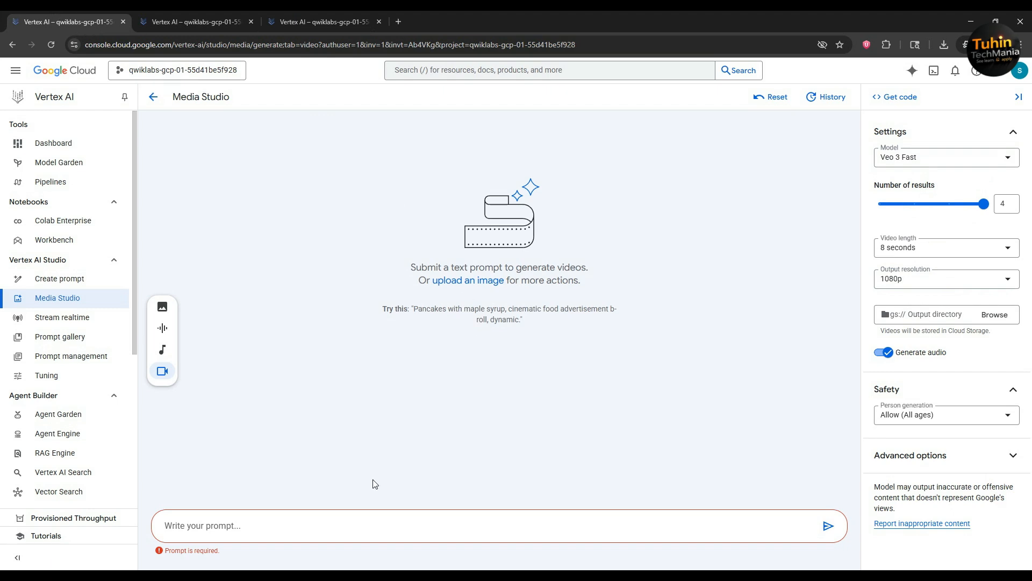
# - Switch to the Google Docs prompt document and review the Room Transformation section with the Labubu prompt
pyautogui.click(244, 532)
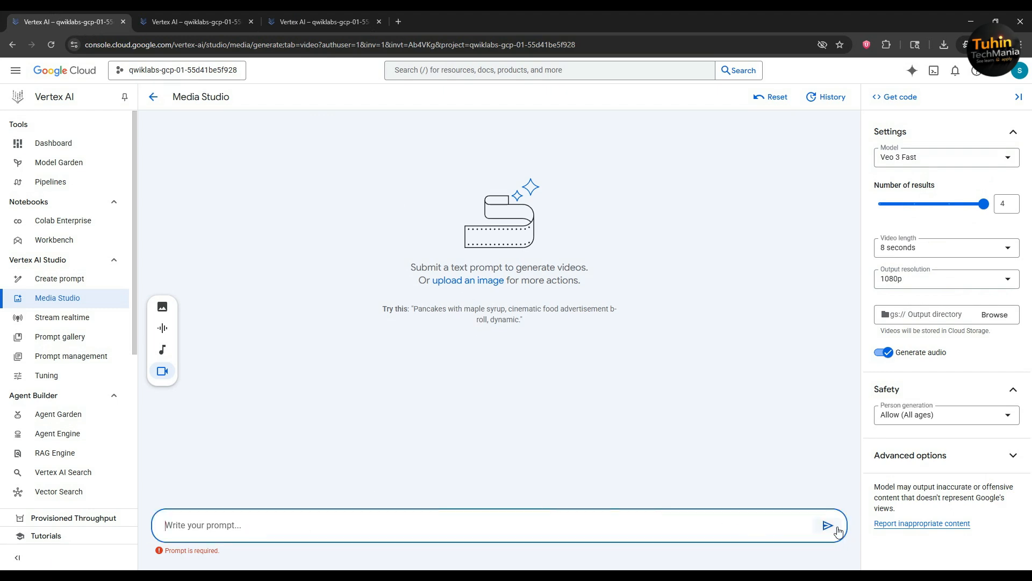
pyautogui.click(180, 16)
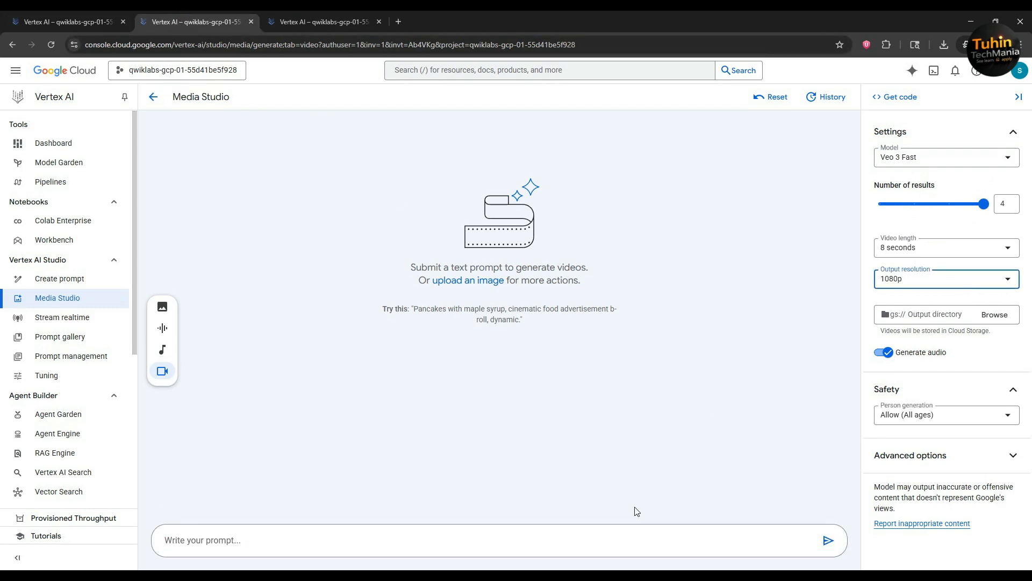
pyautogui.hotkey('alt', 'Tab')
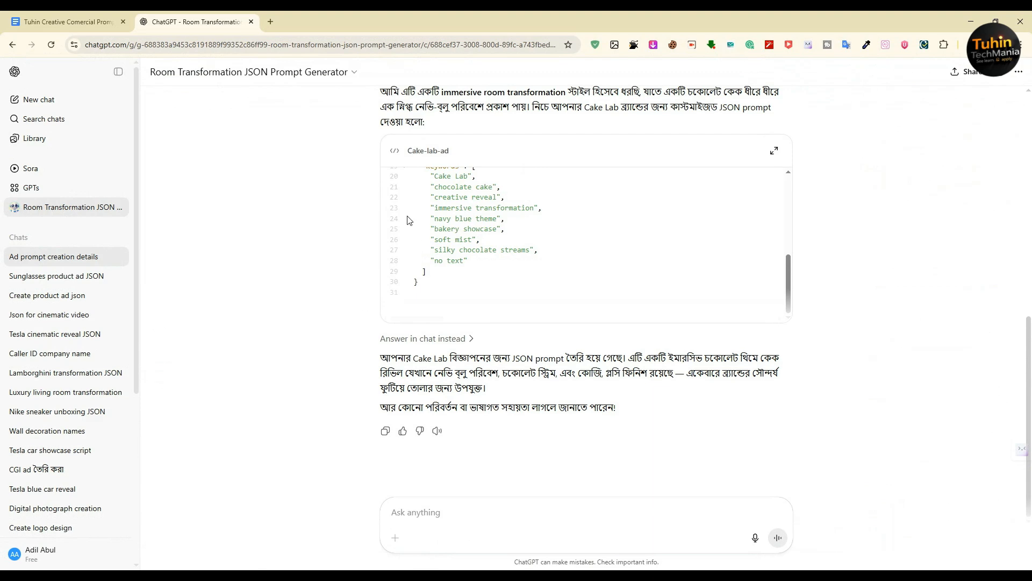
pyautogui.click(86, 16)
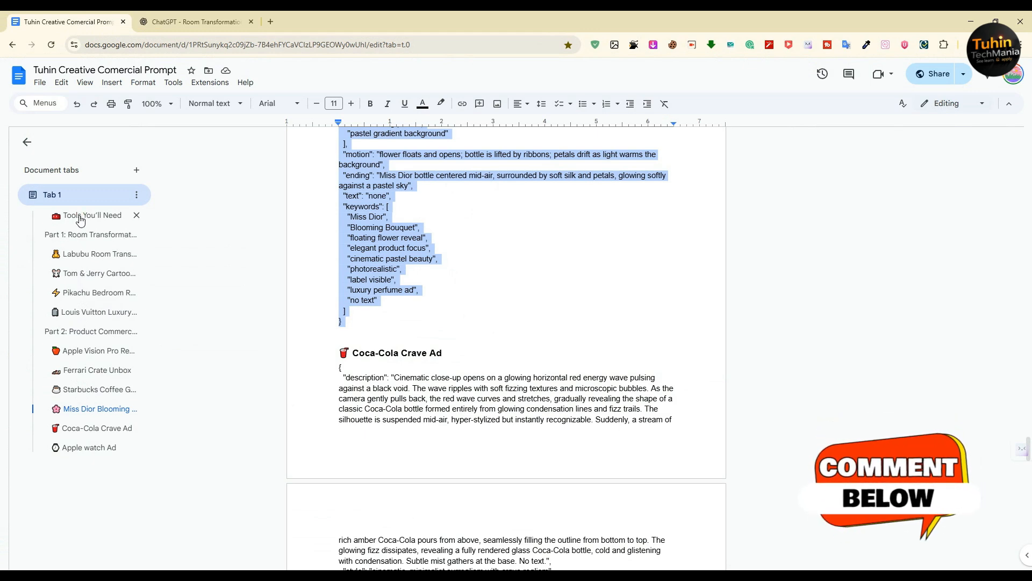
pyautogui.click(80, 237)
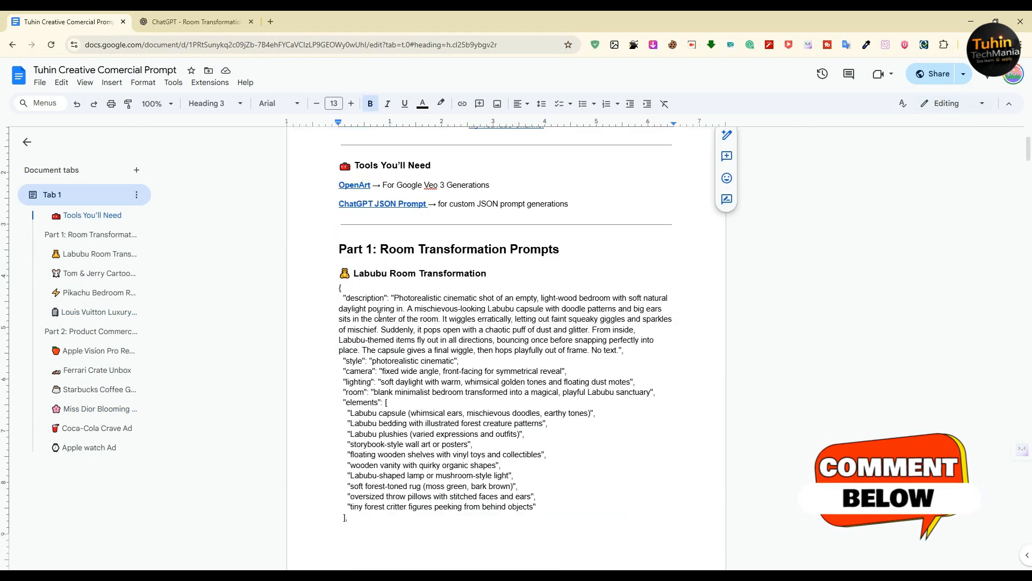
pyautogui.click(91, 254)
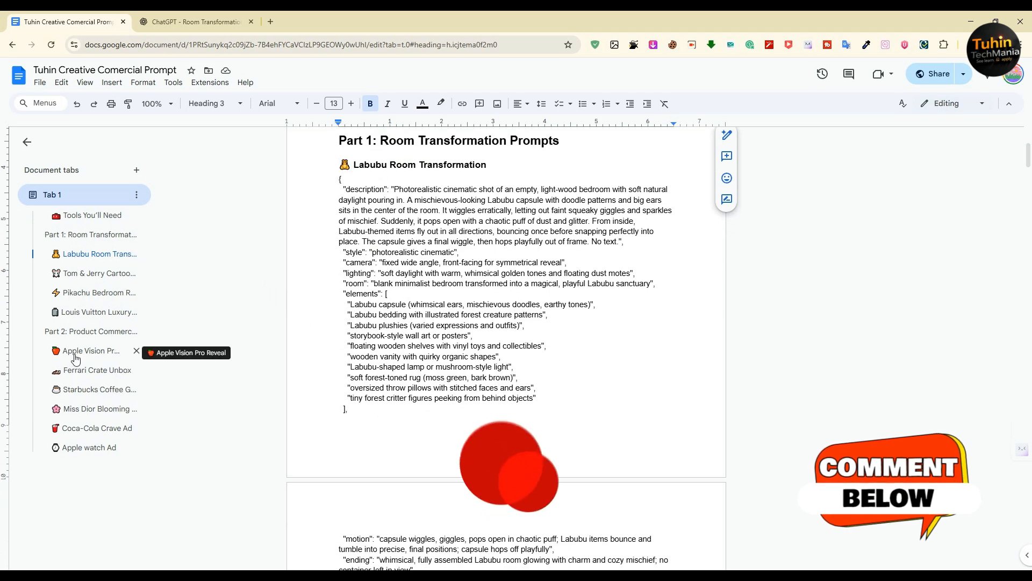
# - Go to the Starbucks Coffee Galaxy section and copy its complete JSON prompt
pyautogui.click(79, 389)
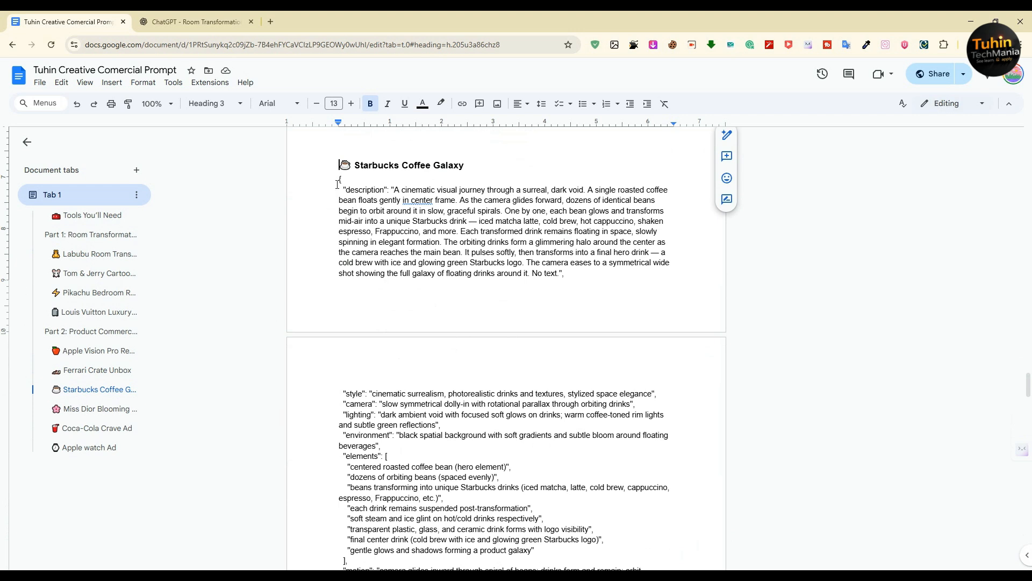
pyautogui.moveTo(338, 182); pyautogui.dragTo(585, 274)
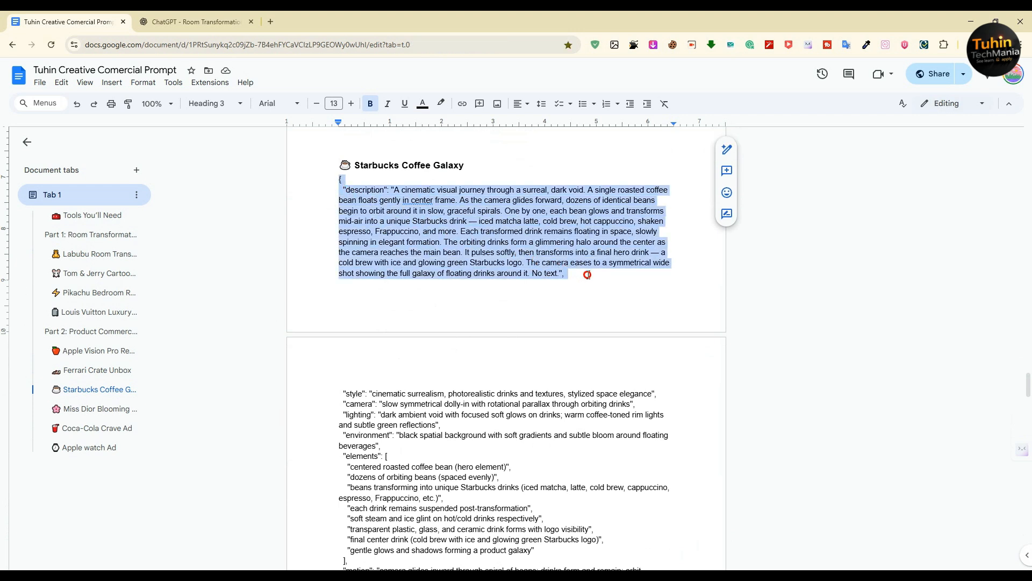
pyautogui.rightClick(486, 234)
pyautogui.click(514, 262)
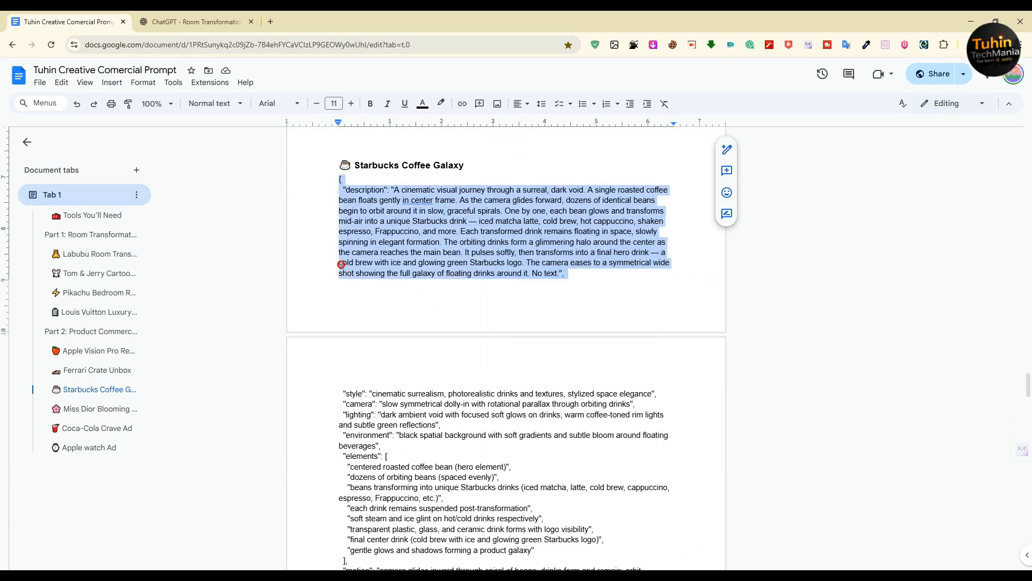
pyautogui.click(341, 263)
pyautogui.moveTo(339, 180)
pyautogui.mouseDown()
pyautogui.moveTo(538, 551)
pyautogui.moveTo(560, 568)
pyautogui.moveTo(422, 265)
pyautogui.moveTo(351, 209)
pyautogui.moveTo(364, 172)
pyautogui.moveTo(349, 169)
pyautogui.mouseUp()
pyautogui.rightClick(344, 159)
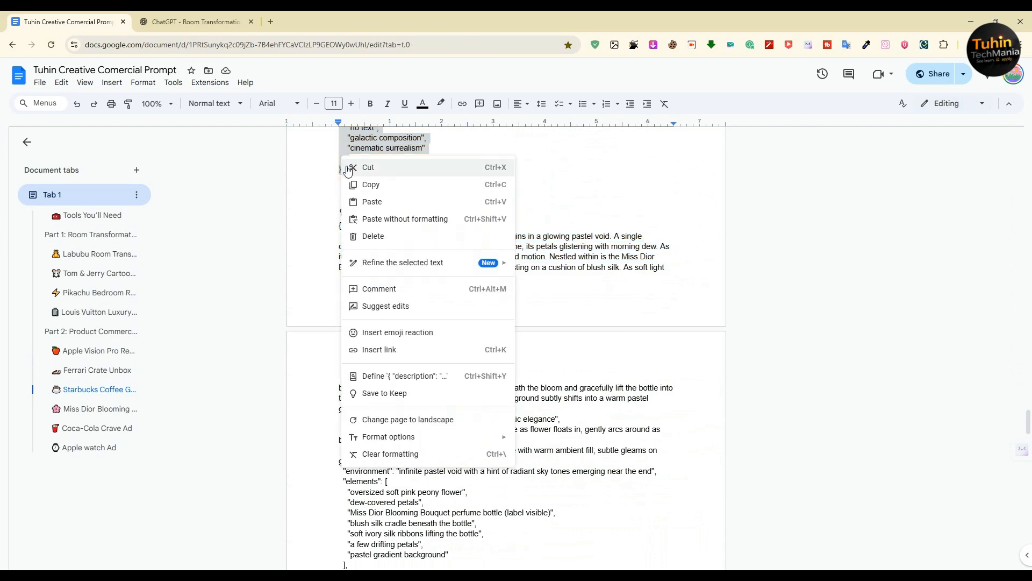
pyautogui.click(371, 185)
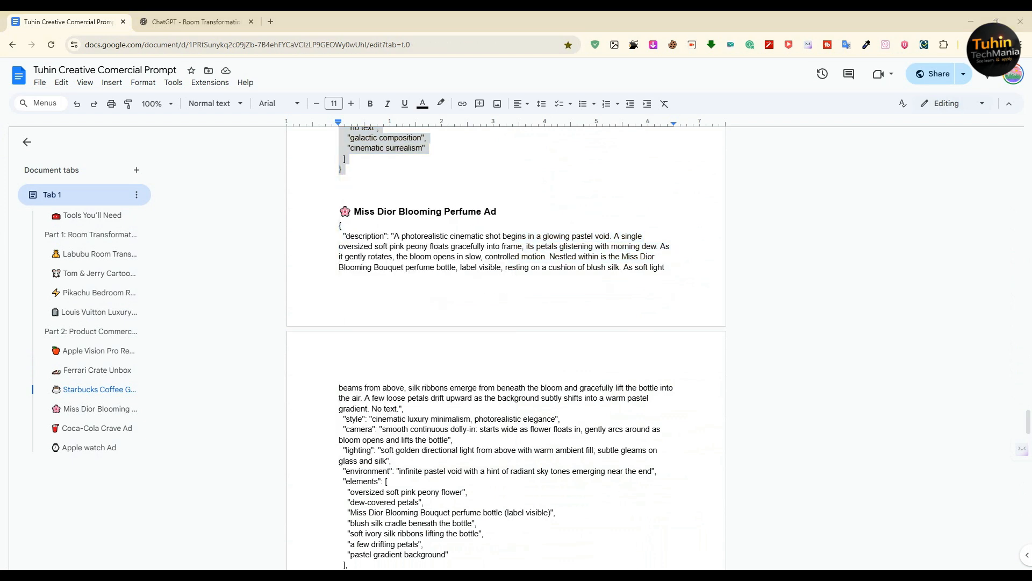
# - Switch to the Google Cloud Skills Boost lab page and duplicate its browser tab
pyautogui.click(618, 575)
pyautogui.click(558, 536)
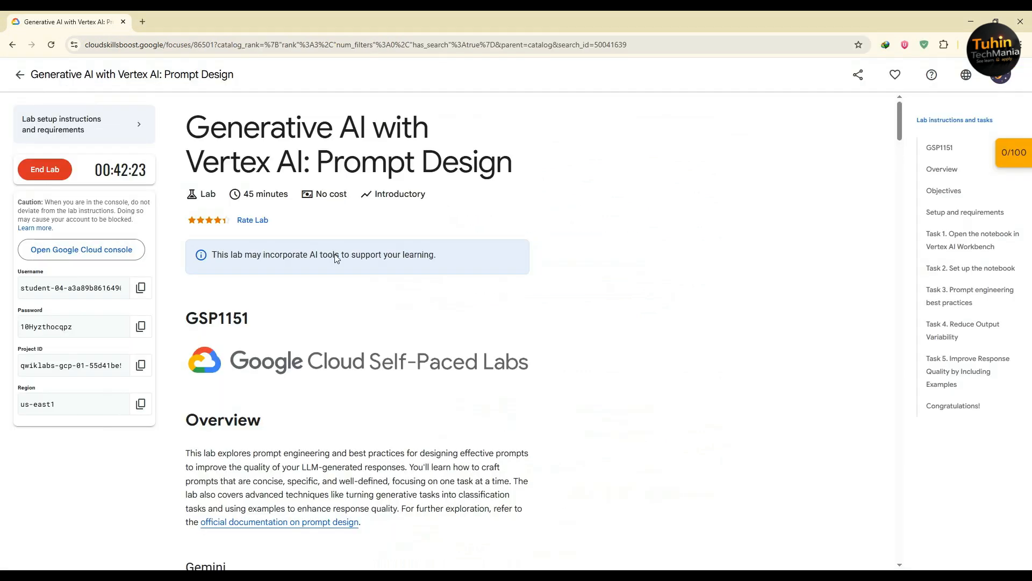
pyautogui.rightClick(88, 251)
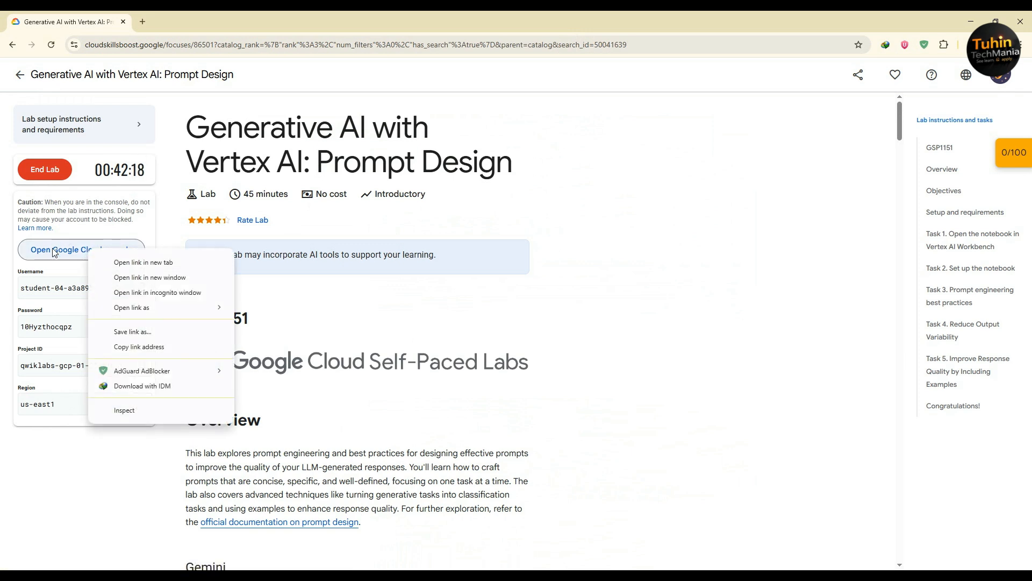
pyautogui.rightClick(88, 20)
pyautogui.rightClick(89, 21)
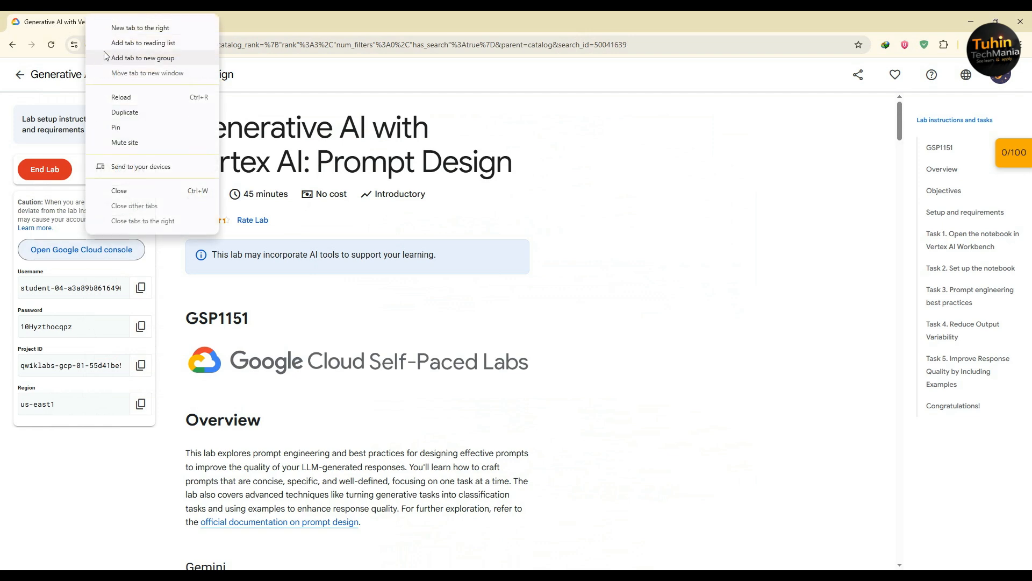
pyautogui.click(136, 113)
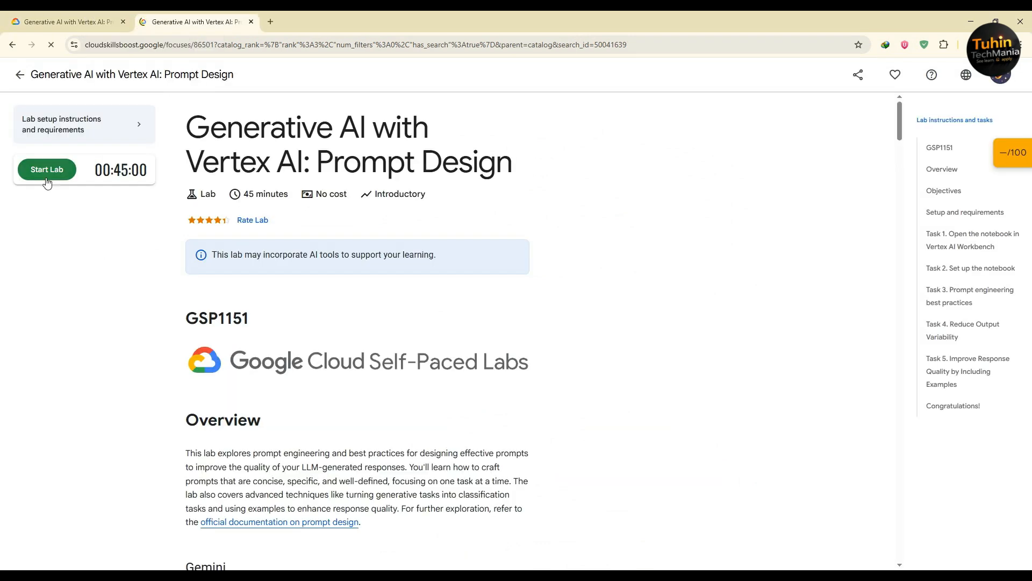
# - Compare the running lab tab with its duplicate, and close the duplicate
pyautogui.click(75, 16)
pyautogui.rightClick(75, 14)
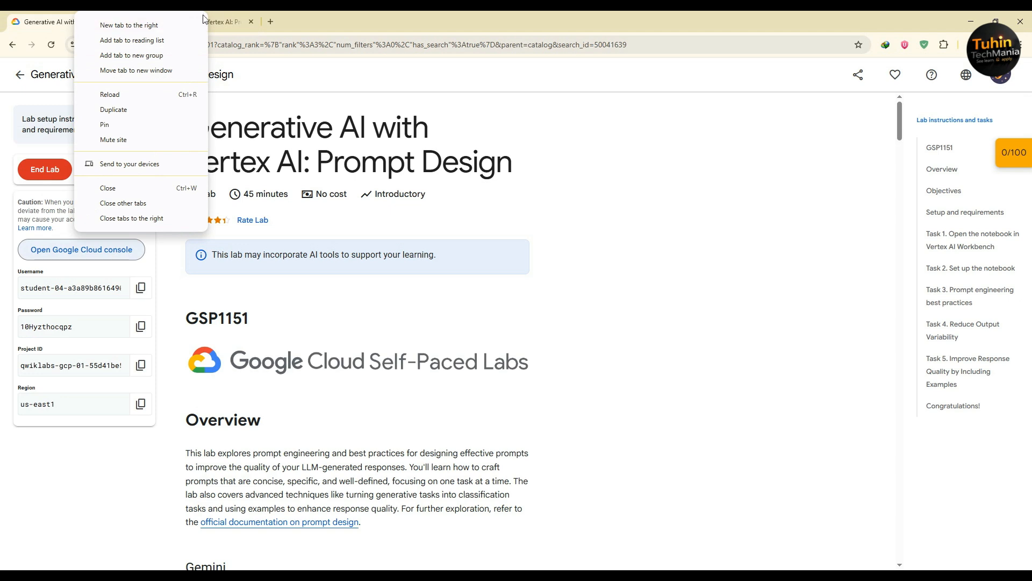
pyautogui.click(225, 16)
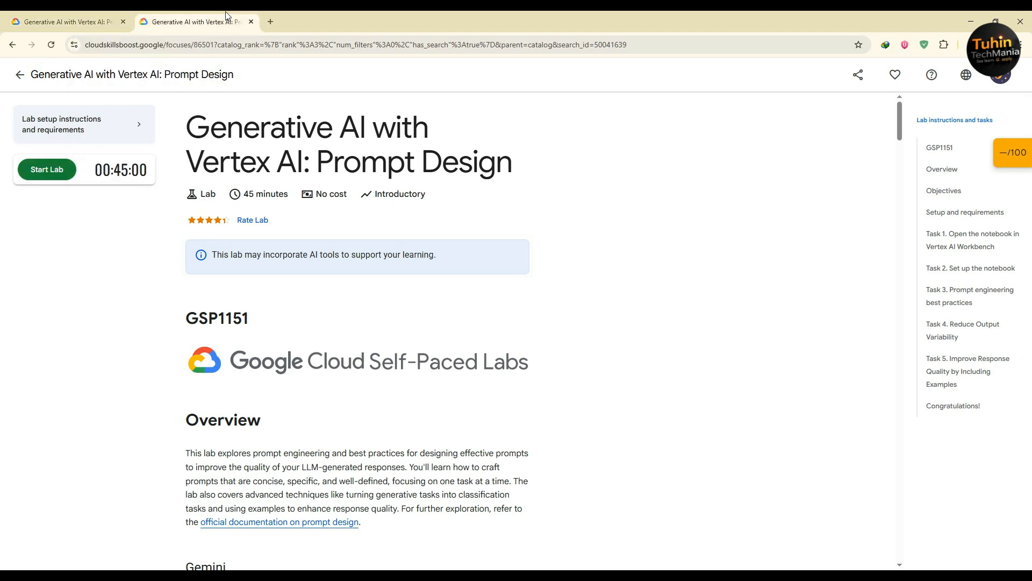
pyautogui.click(34, 20)
pyautogui.rightClick(33, 16)
pyautogui.click(89, 217)
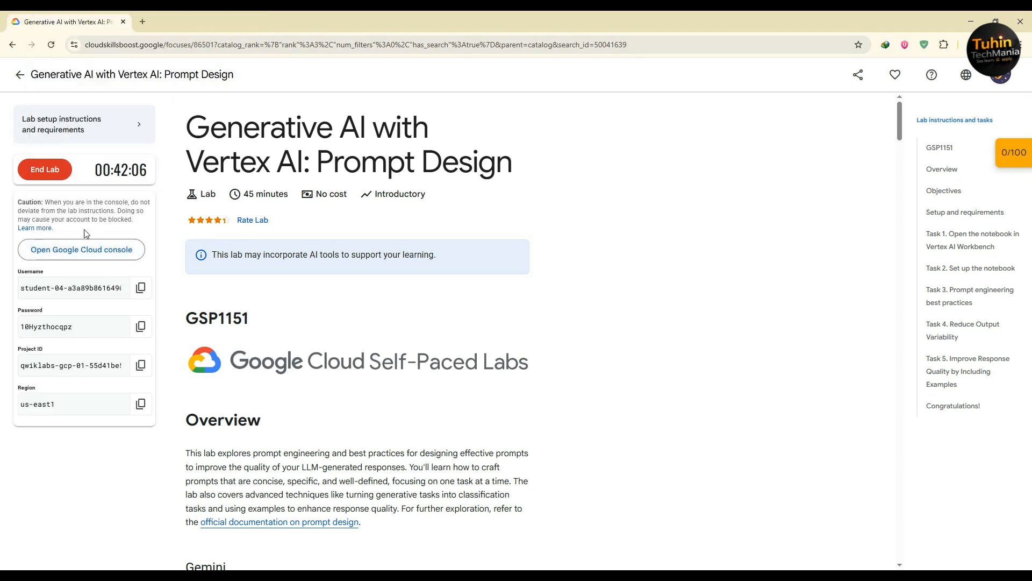
# - Open the lab's Google Cloud console link in a new browser tab and view the account verification page
pyautogui.rightClick(80, 246)
pyautogui.click(114, 256)
pyautogui.click(211, 17)
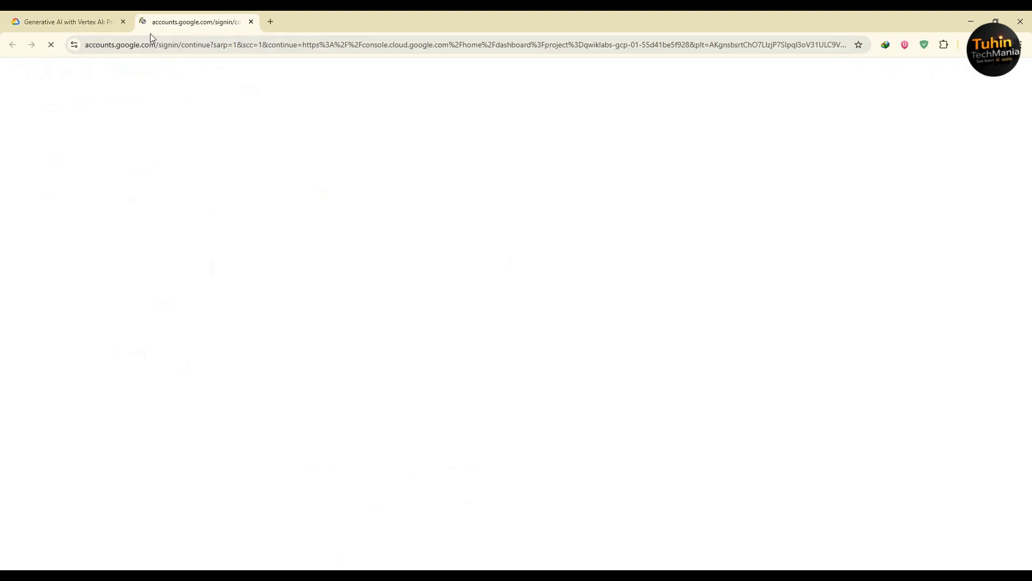
pyautogui.click(99, 15)
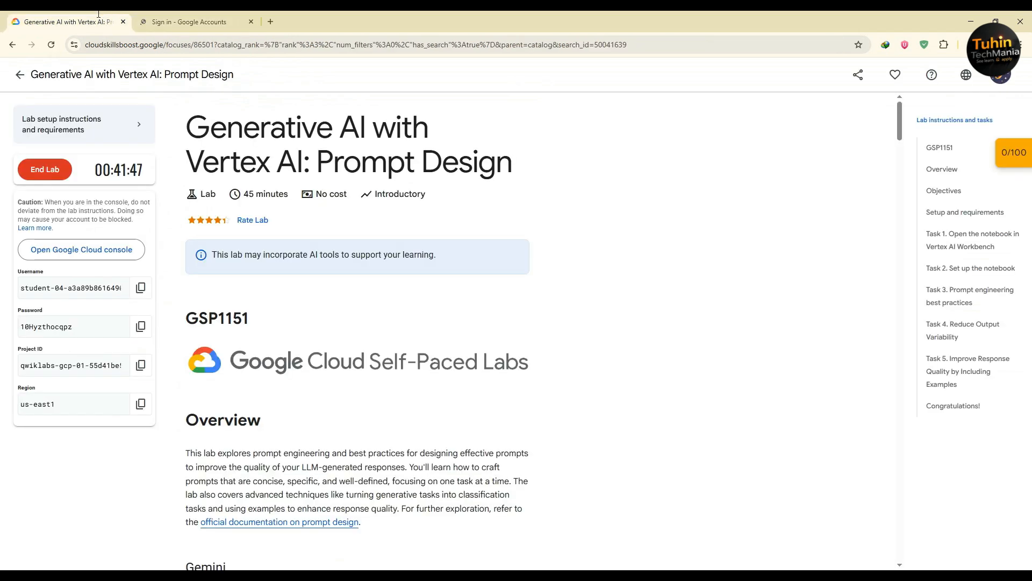
pyautogui.click(191, 21)
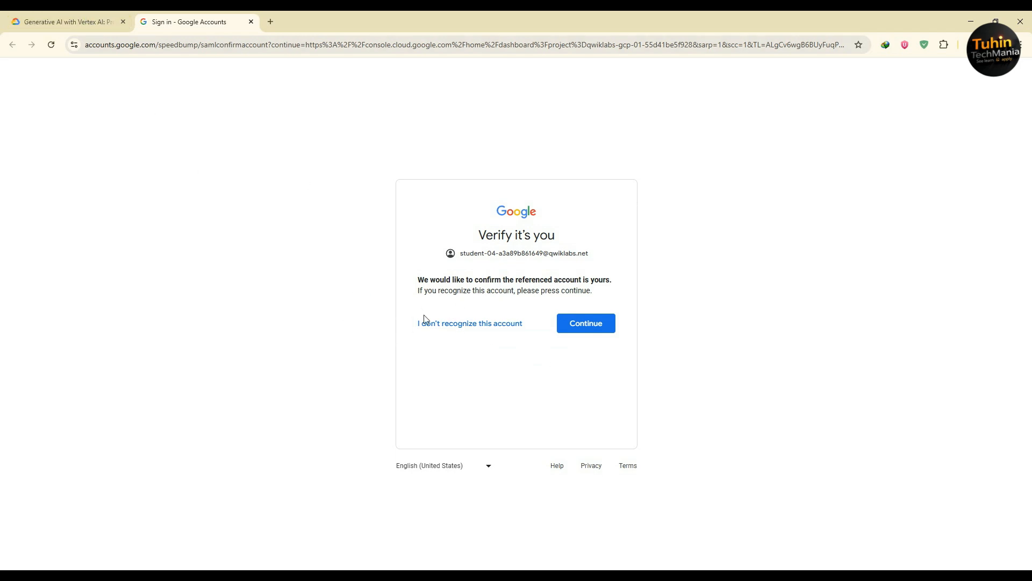
# - Return to the lab tab and close the Google account sign-in tab beside it
pyautogui.click(59, 22)
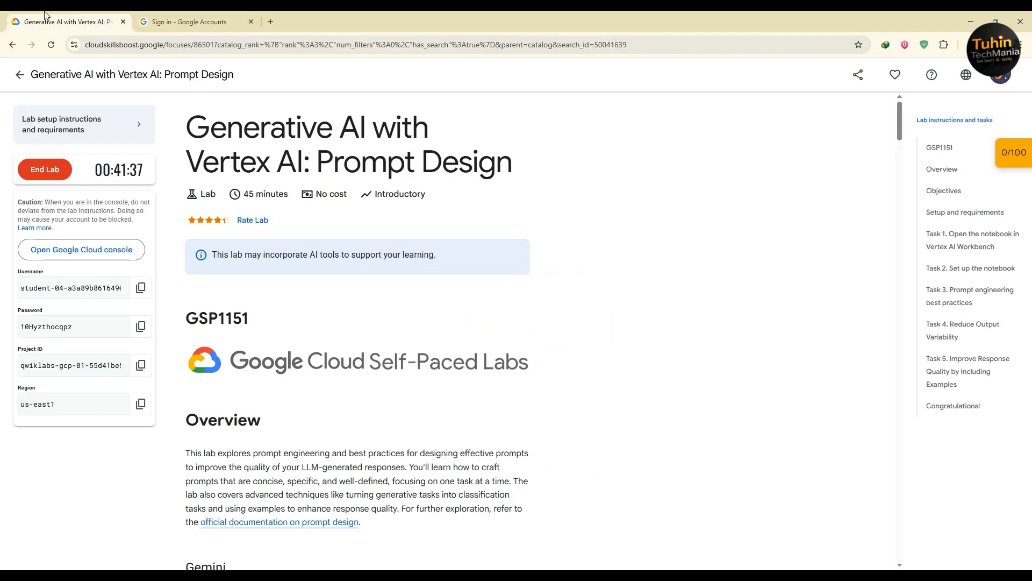
pyautogui.rightClick(46, 19)
pyautogui.click(348, 339)
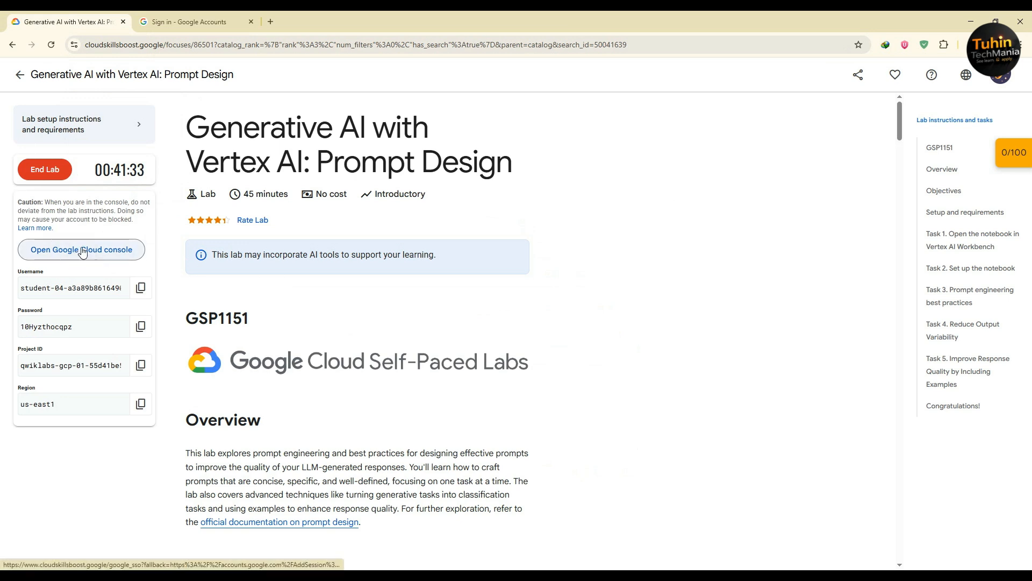
pyautogui.rightClick(82, 17)
pyautogui.click(155, 218)
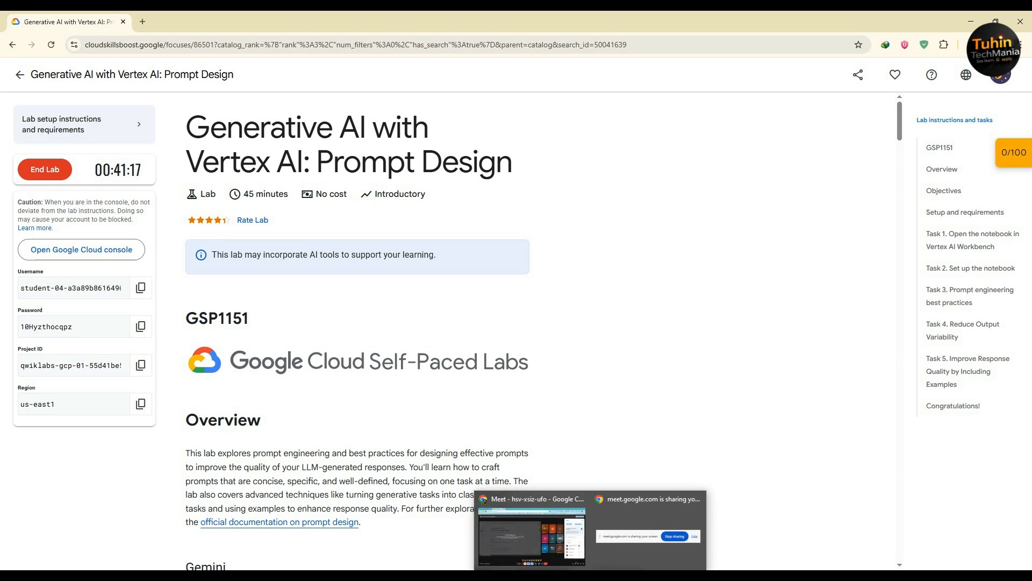
# - Copy the selected Starbucks Coffee Galaxy JSON prompt again and generate videos from it in the second Media Studio tab
pyautogui.click(570, 577)
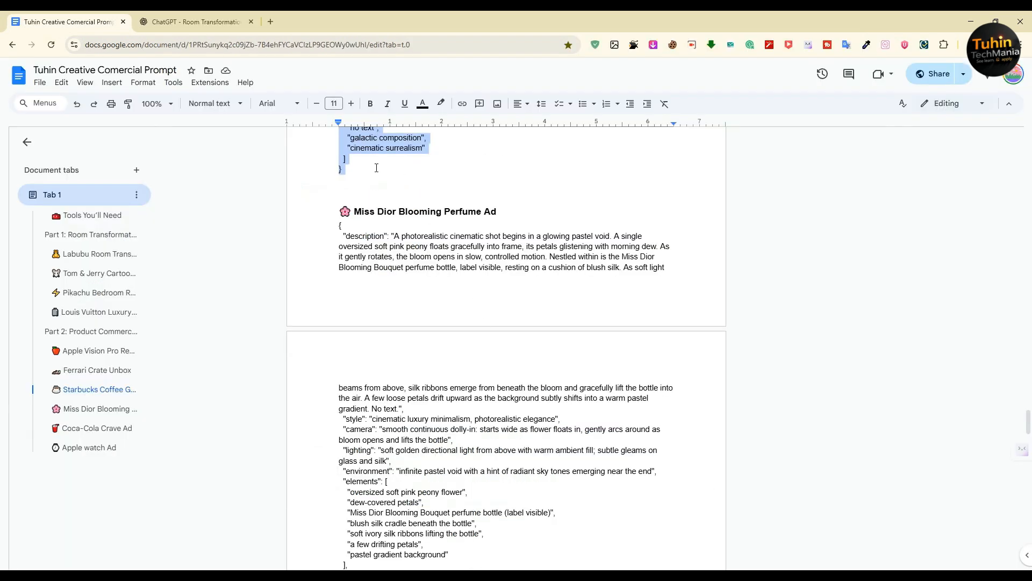
pyautogui.rightClick(374, 153)
pyautogui.click(397, 180)
pyautogui.click(719, 548)
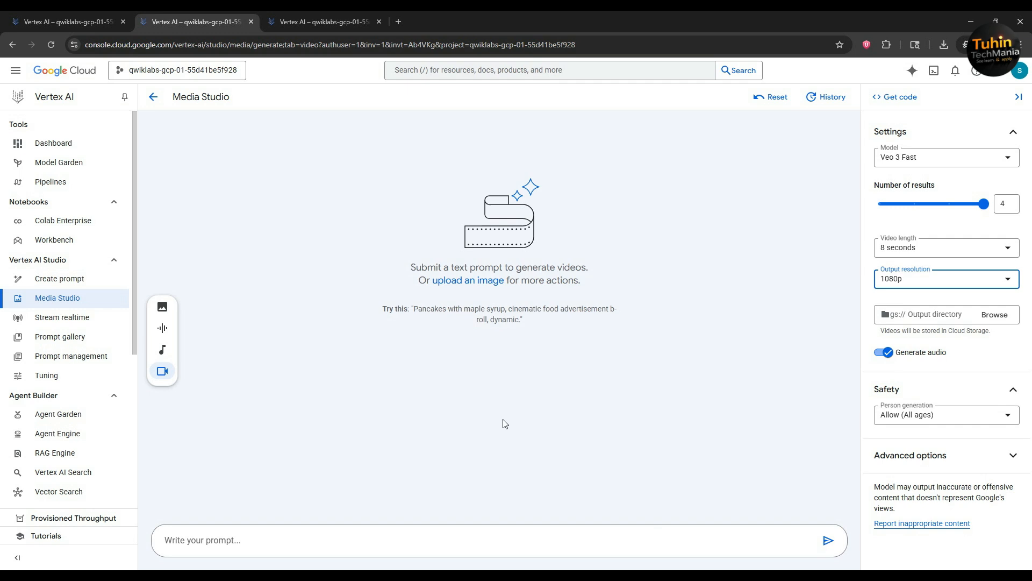
pyautogui.click(324, 528)
pyautogui.hotkey('ctrl', 'v')
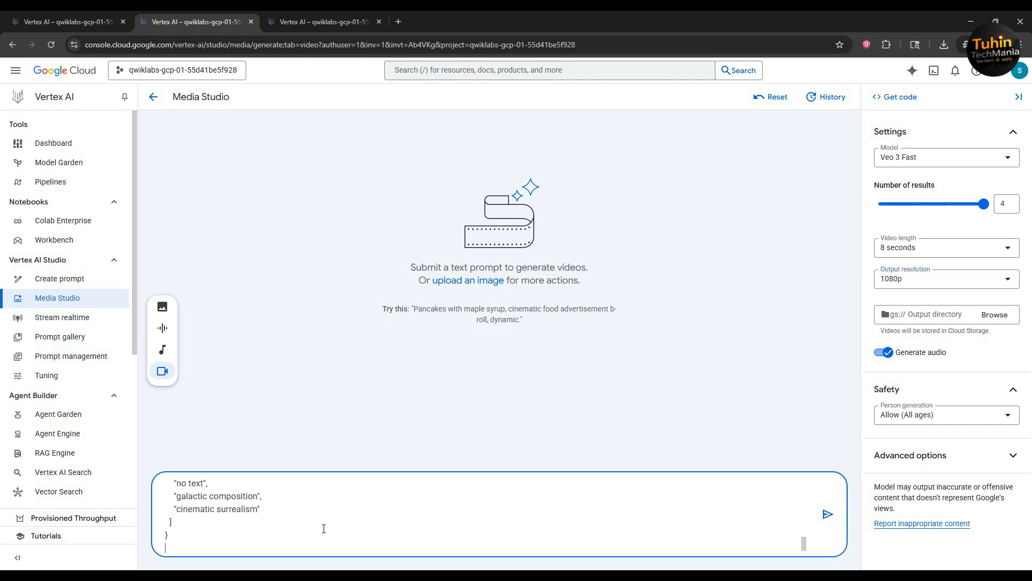
pyautogui.click(828, 514)
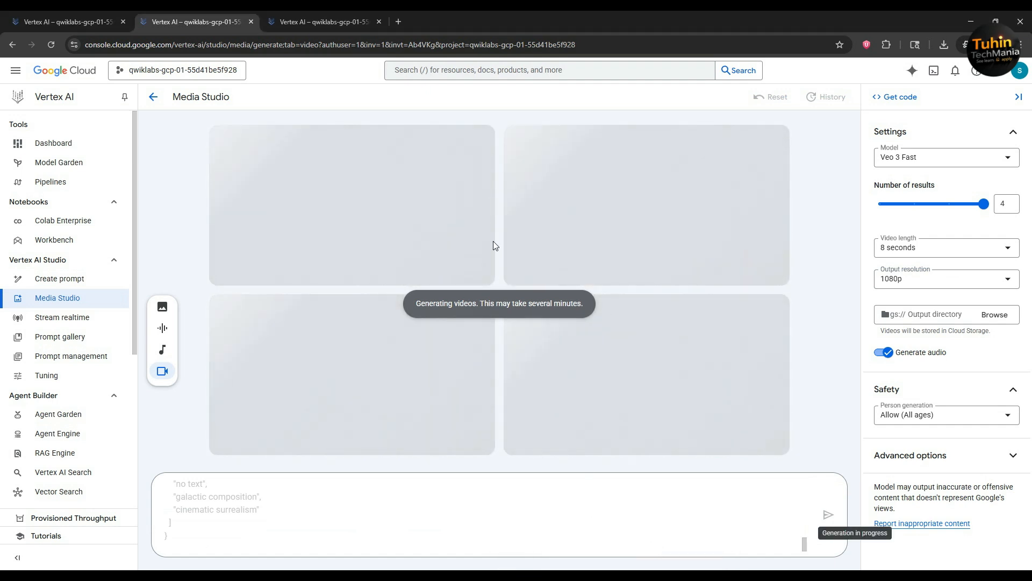
# - Check the other Media Studio tabs, finishing on the first one
pyautogui.click(282, 12)
pyautogui.click(206, 15)
pyautogui.click(83, 13)
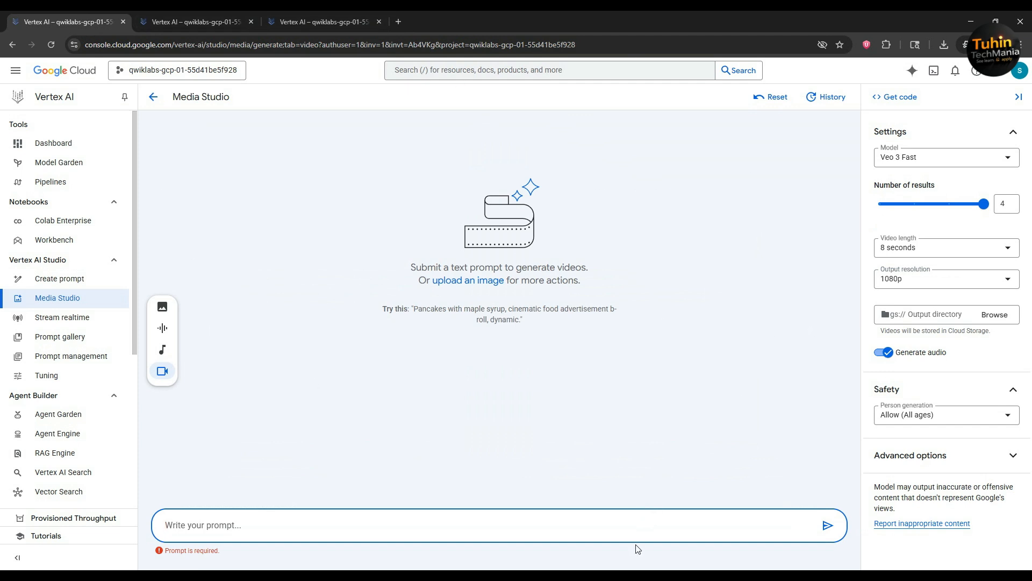
# - Switch to the Skills Boost lab page, bring up the End Lab confirmation and cancel it
pyautogui.moveTo(586, 575)
pyautogui.click(511, 533)
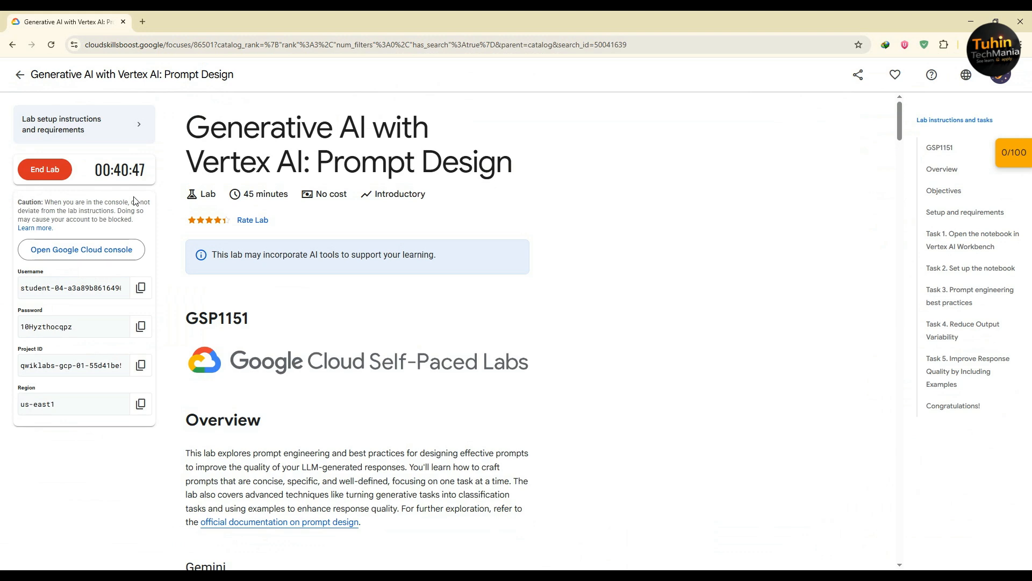
pyautogui.click(45, 170)
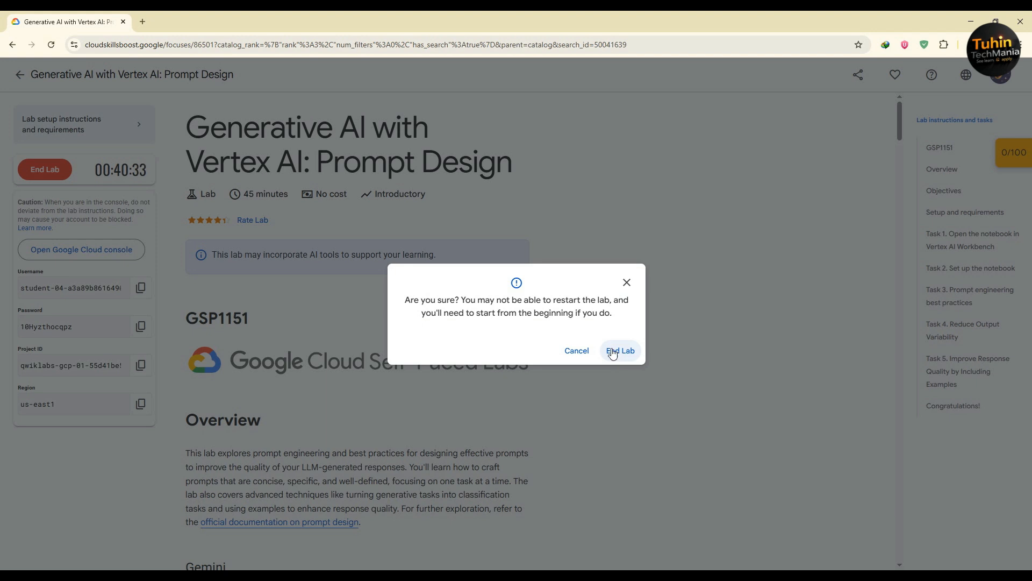
pyautogui.click(577, 351)
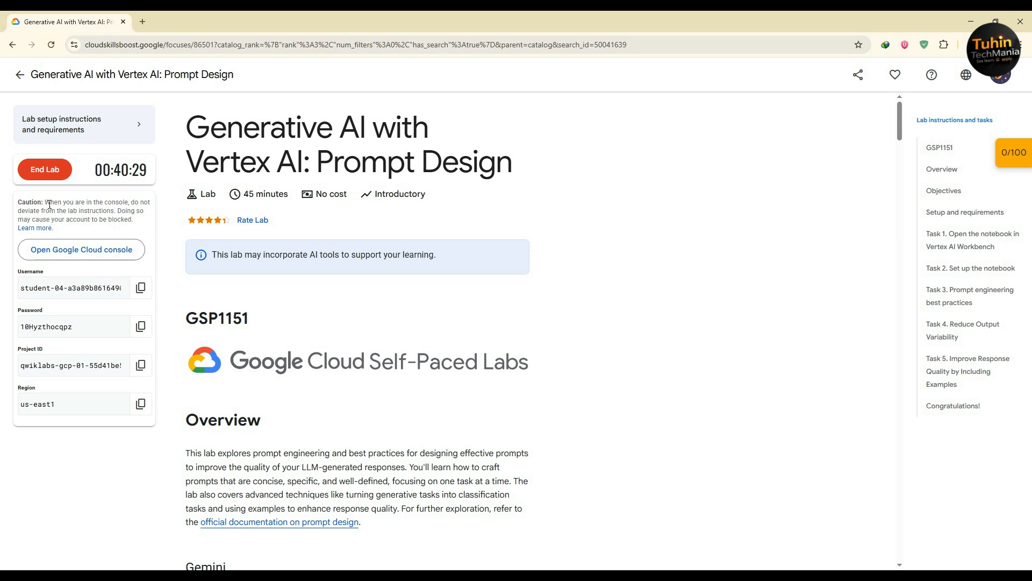
# - Highlight the caution about not deviating from the lab instructions to point it out
pyautogui.moveTo(46, 201)
pyautogui.mouseDown()
pyautogui.moveTo(138, 203)
pyautogui.moveTo(41, 212)
pyautogui.mouseUp()
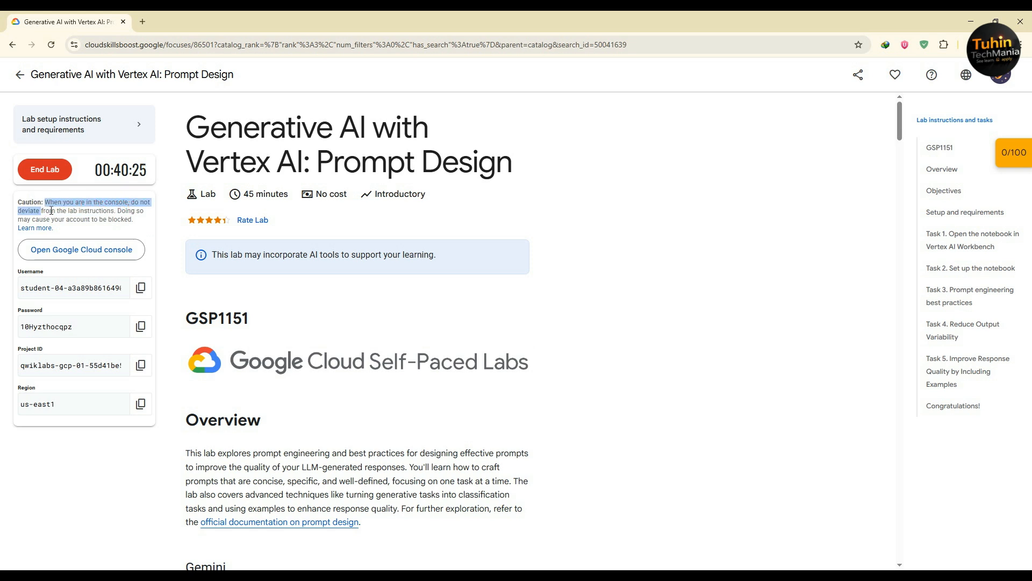
pyautogui.click(71, 214)
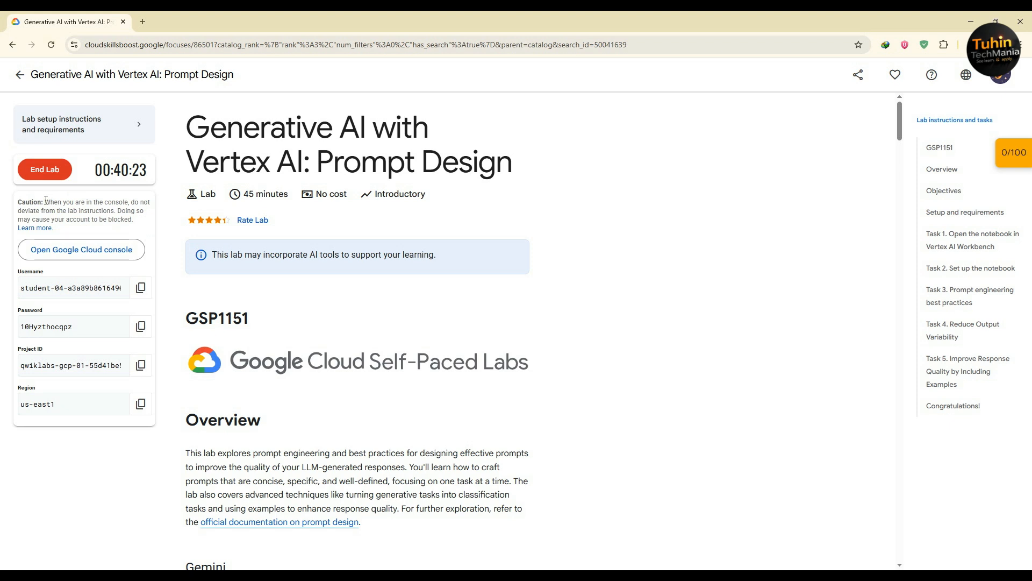
pyautogui.moveTo(46, 200); pyautogui.dragTo(79, 211)
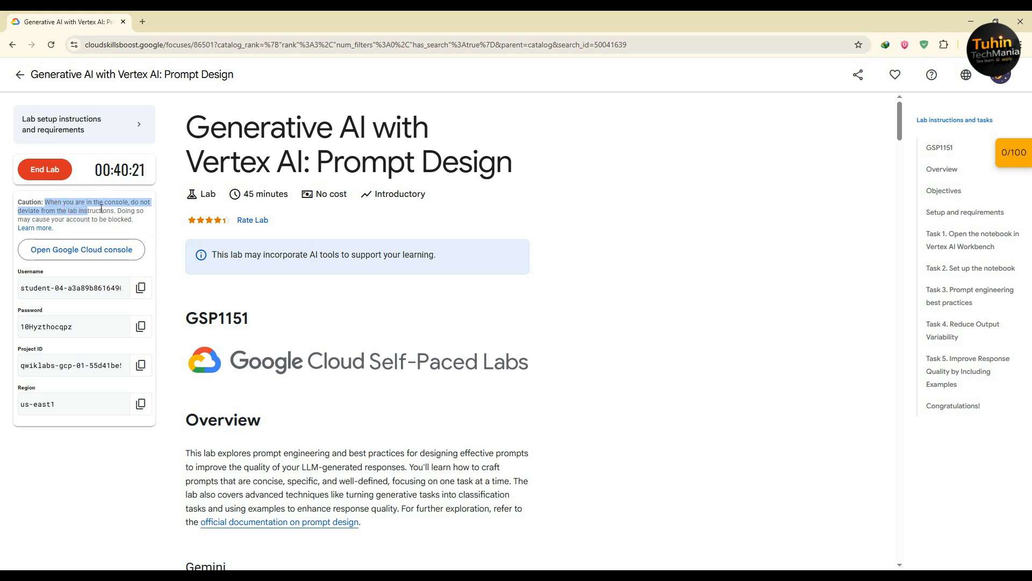
# - Clear the highlighted caution text, switch to the Vertex AI window and check the generation progress in the second Media Studio tab
pyautogui.click(100, 212)
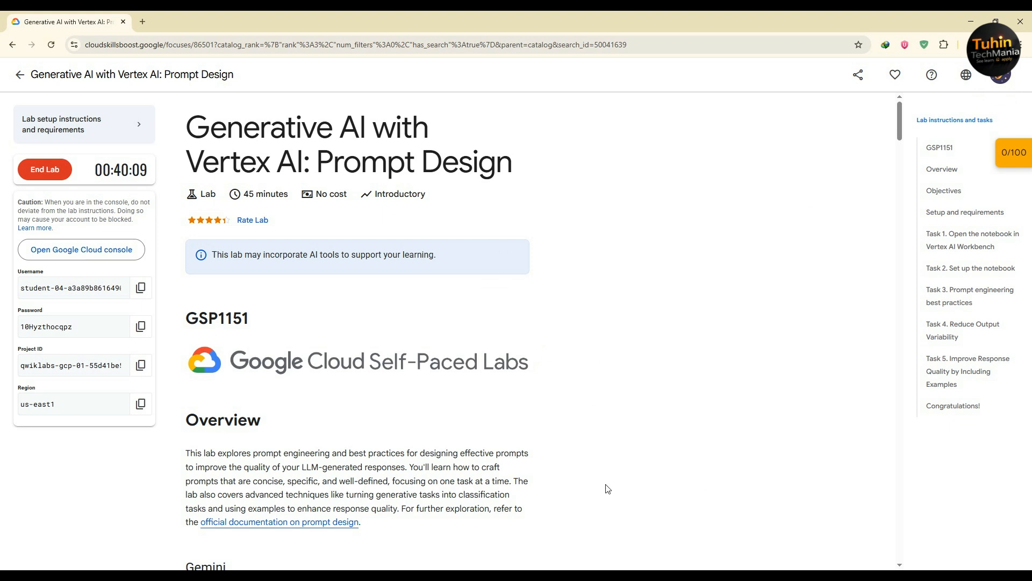
pyautogui.click(590, 575)
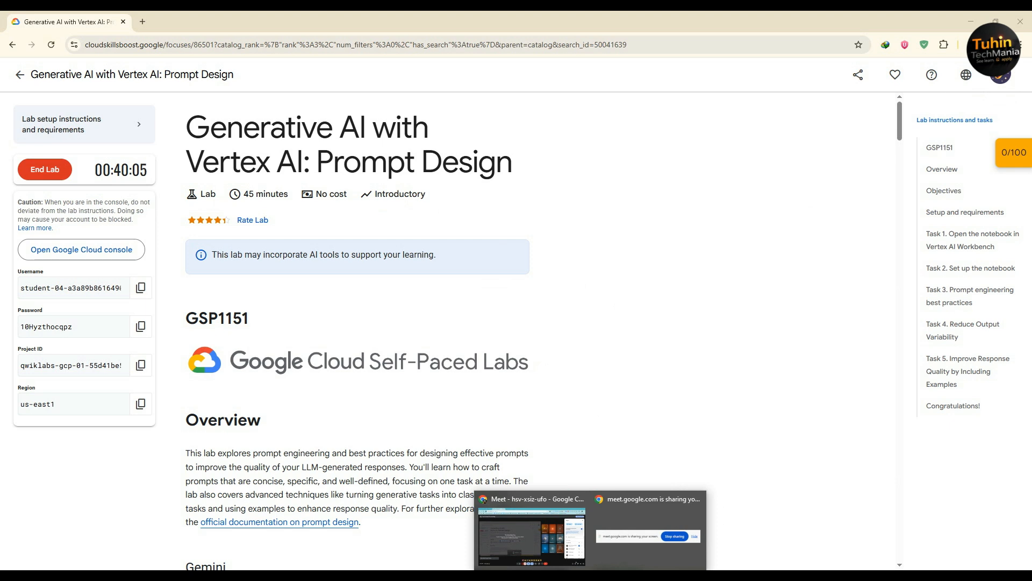
pyautogui.moveTo(610, 575)
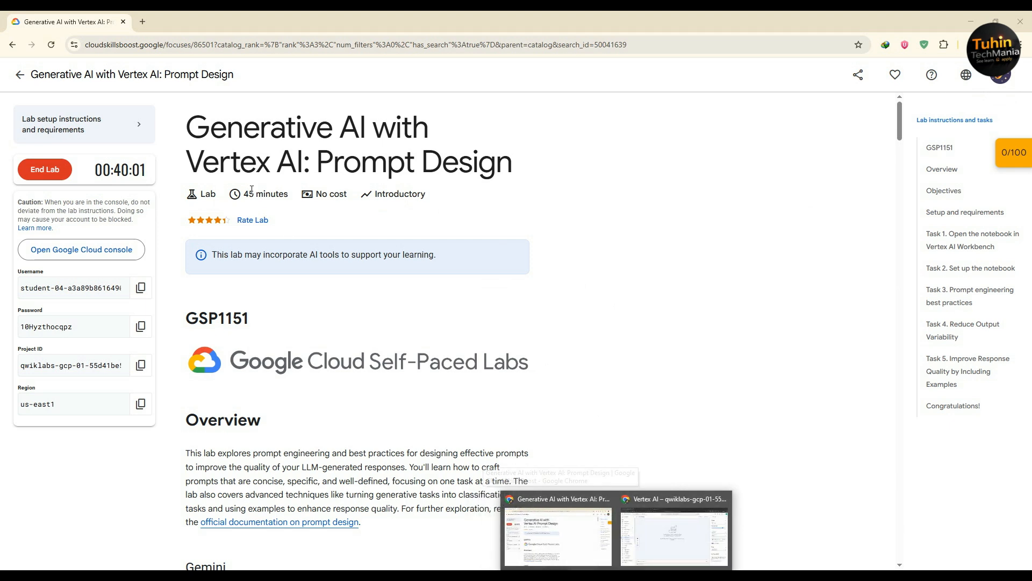
pyautogui.click(674, 532)
pyautogui.click(206, 12)
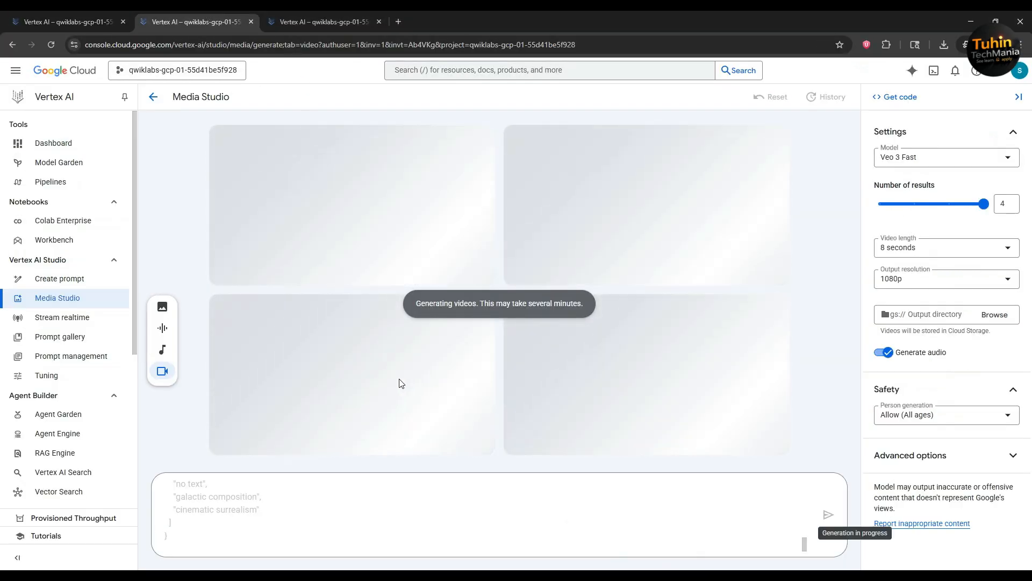
pyautogui.click(302, 13)
pyautogui.click(196, 14)
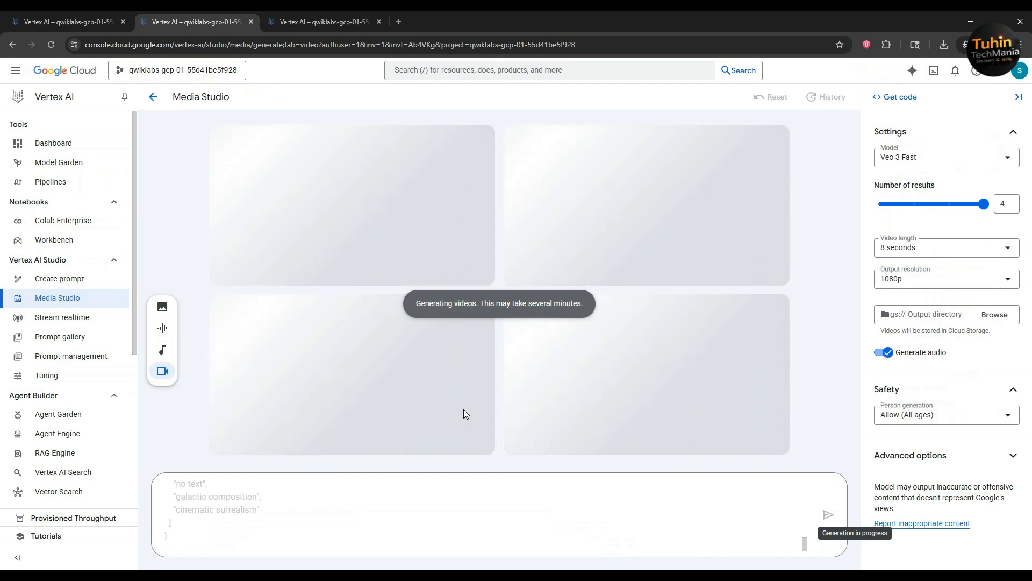
# - Switch to the Google Meet call, look through the participant list, and return to the Media Studio window
pyautogui.moveTo(592, 576)
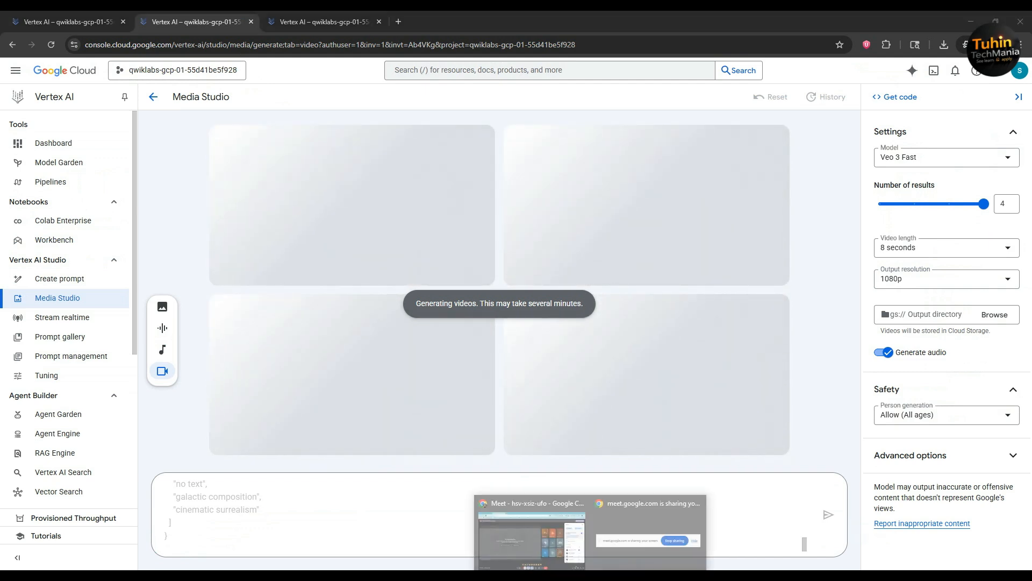
pyautogui.click(537, 531)
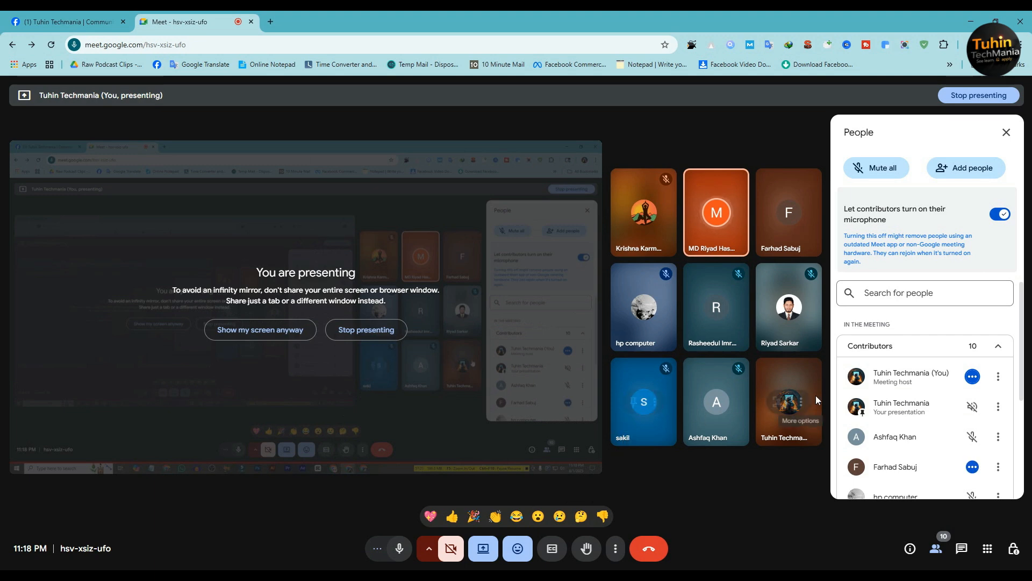
pyautogui.scroll(-3, 882, 419)
pyautogui.scroll(3, 887, 427)
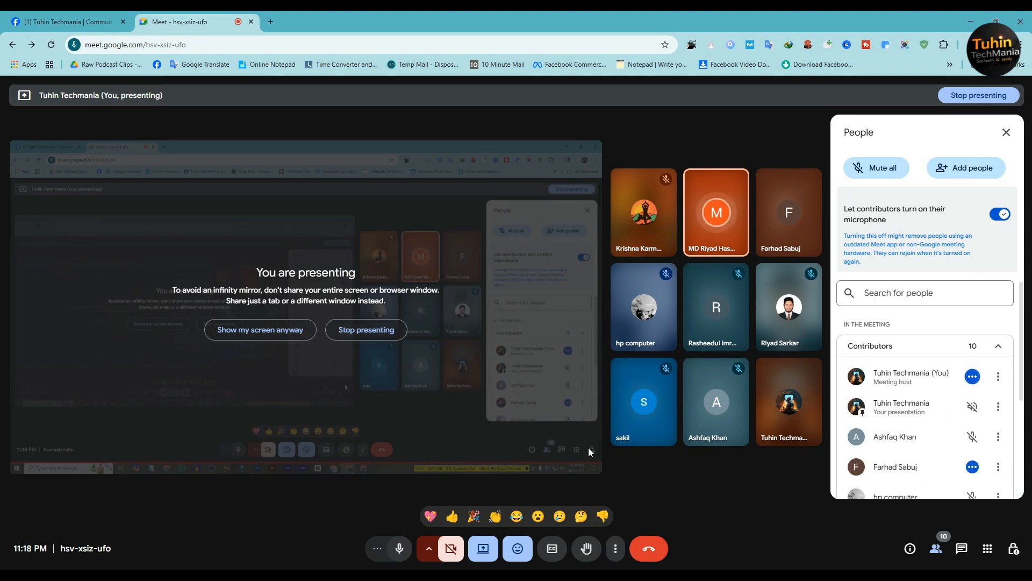
pyautogui.moveTo(616, 576)
pyautogui.click(667, 537)
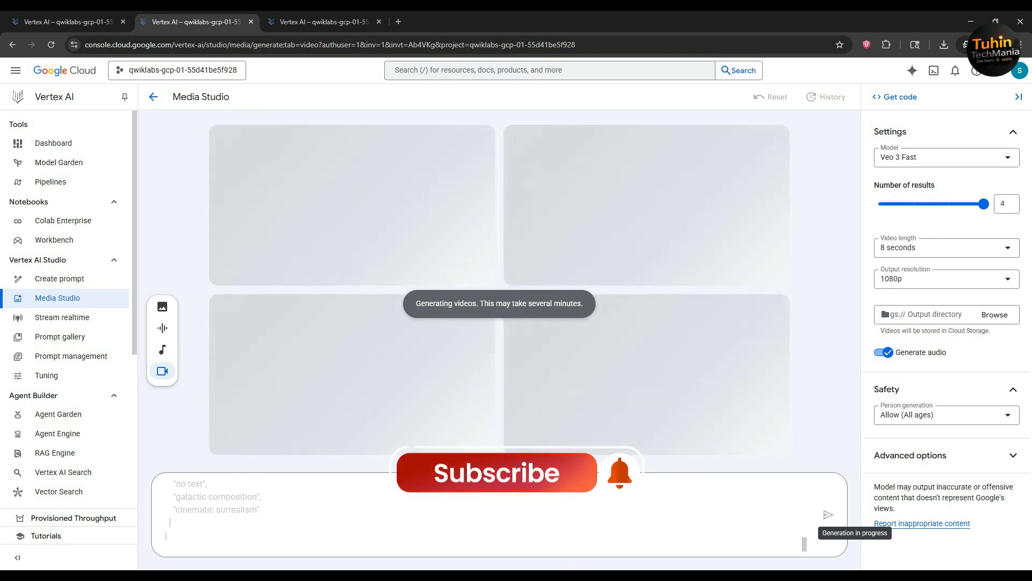
# - Switch to the Facebook community group in the Meet window and browse its feed of members' video posts, ending back at the start
pyautogui.moveTo(590, 576)
pyautogui.click(530, 537)
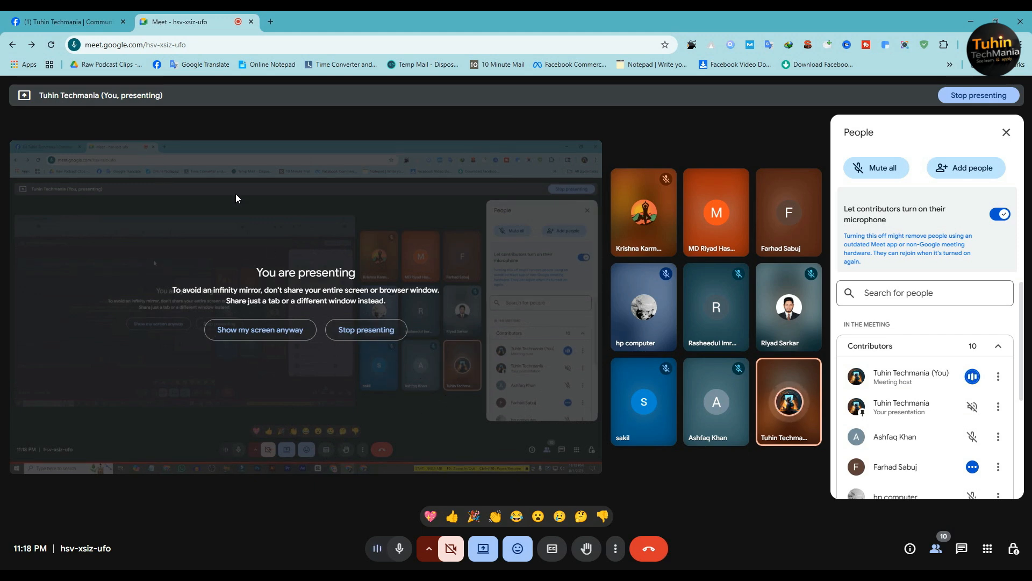
pyautogui.click(89, 16)
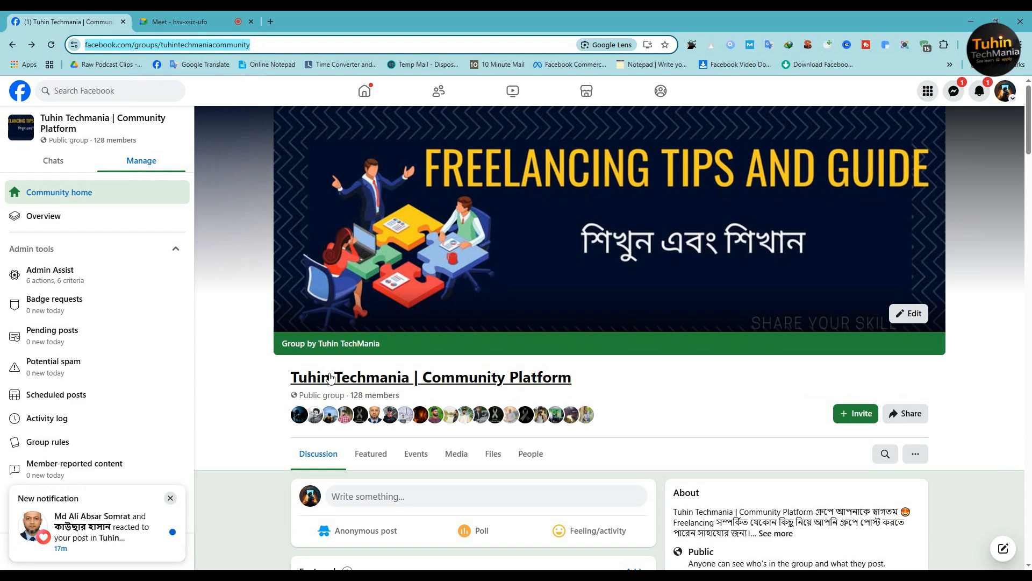
pyautogui.click(180, 22)
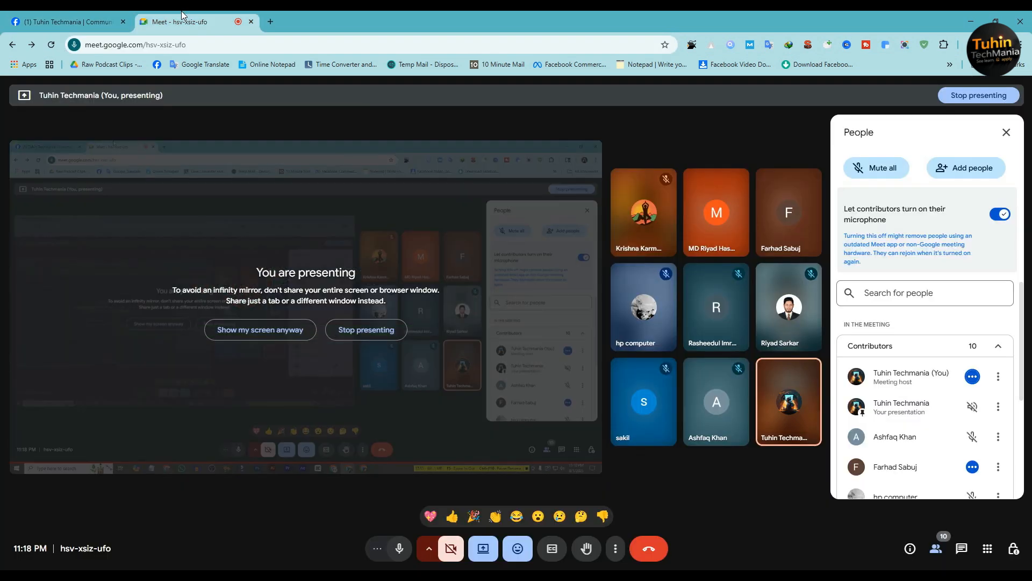
pyautogui.hotkey('ctrl', 'Tab')
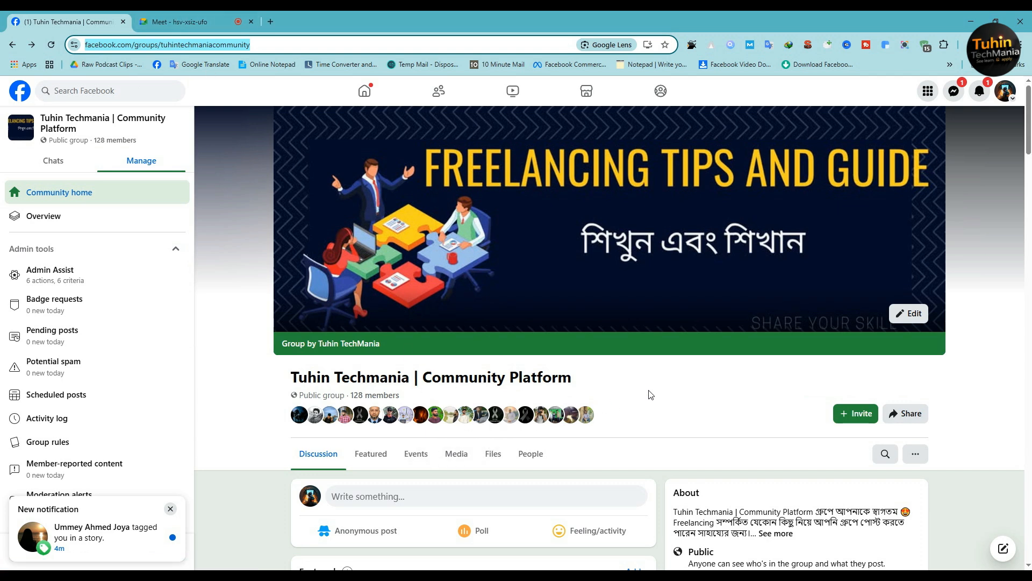
pyautogui.scroll(-10, 502, 442)
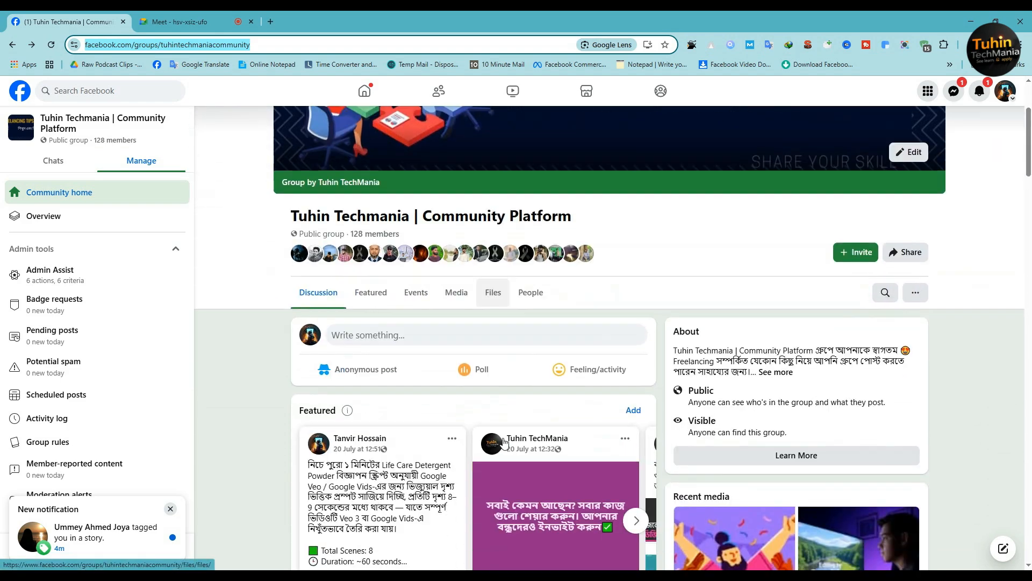
pyautogui.scroll(-20, 577, 466)
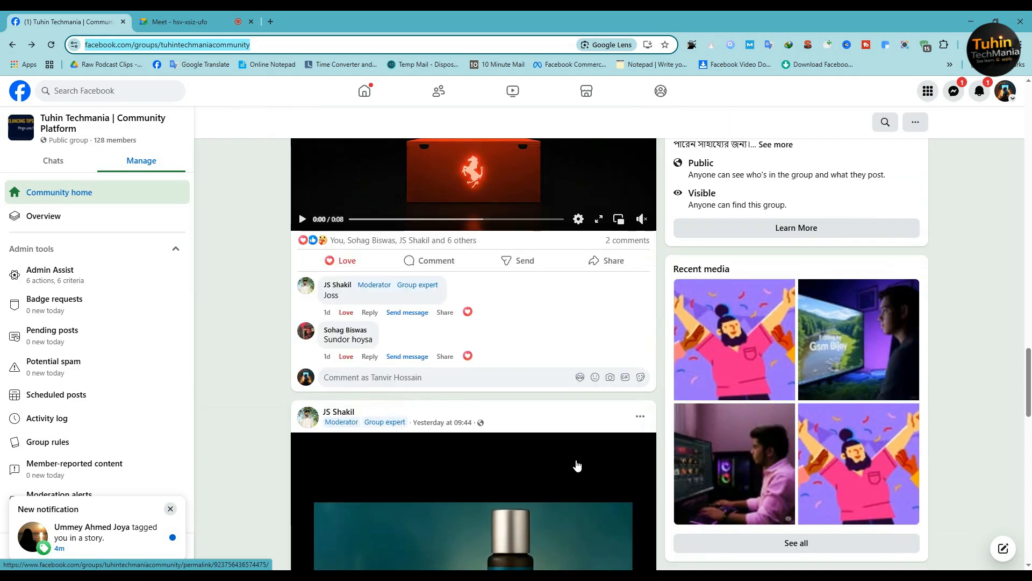
pyautogui.scroll(-13, 543, 430)
pyautogui.scroll(13, 544, 435)
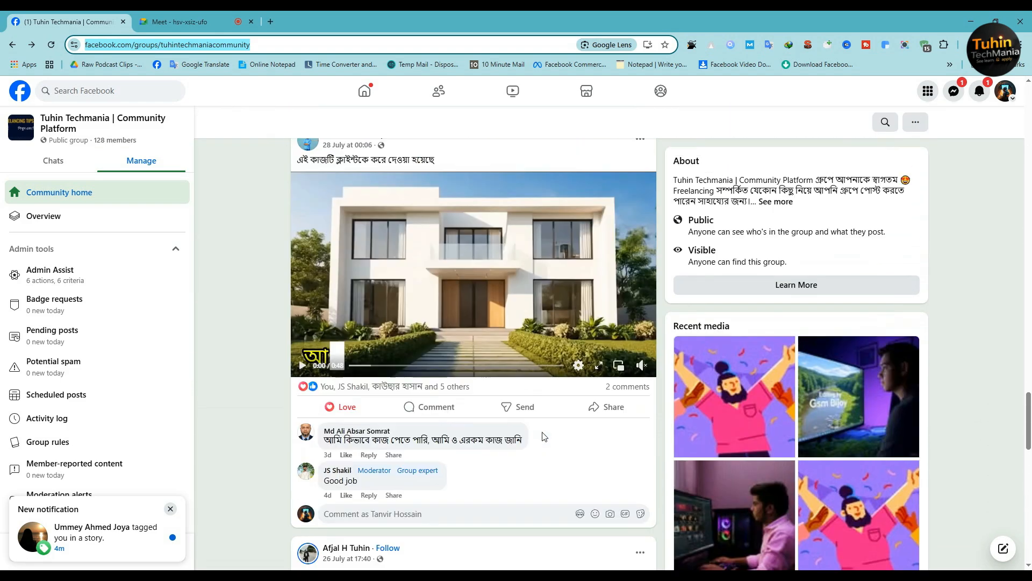
pyautogui.scroll(-8, 544, 436)
pyautogui.scroll(-5, 543, 435)
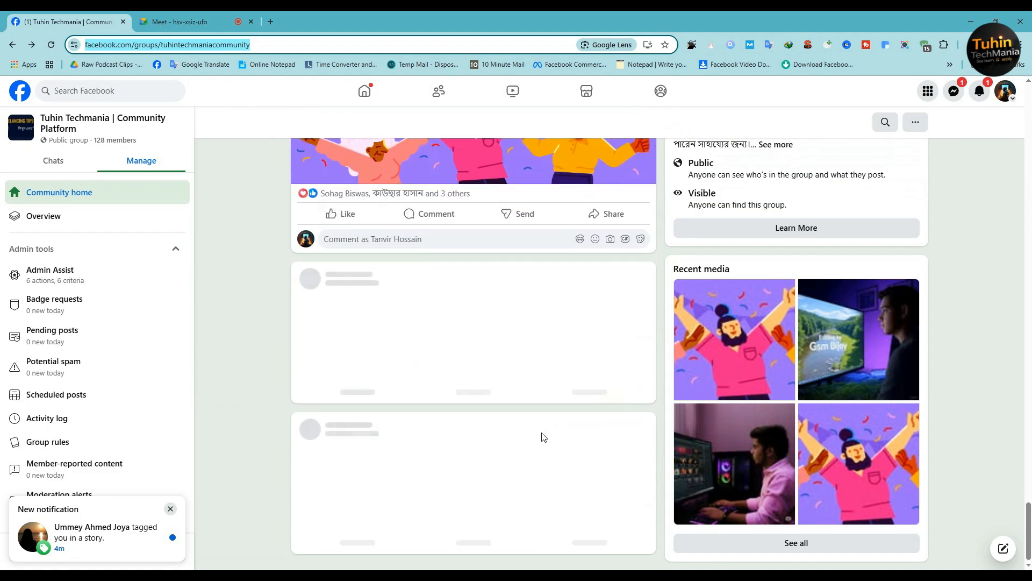
pyautogui.scroll(15, 528, 439)
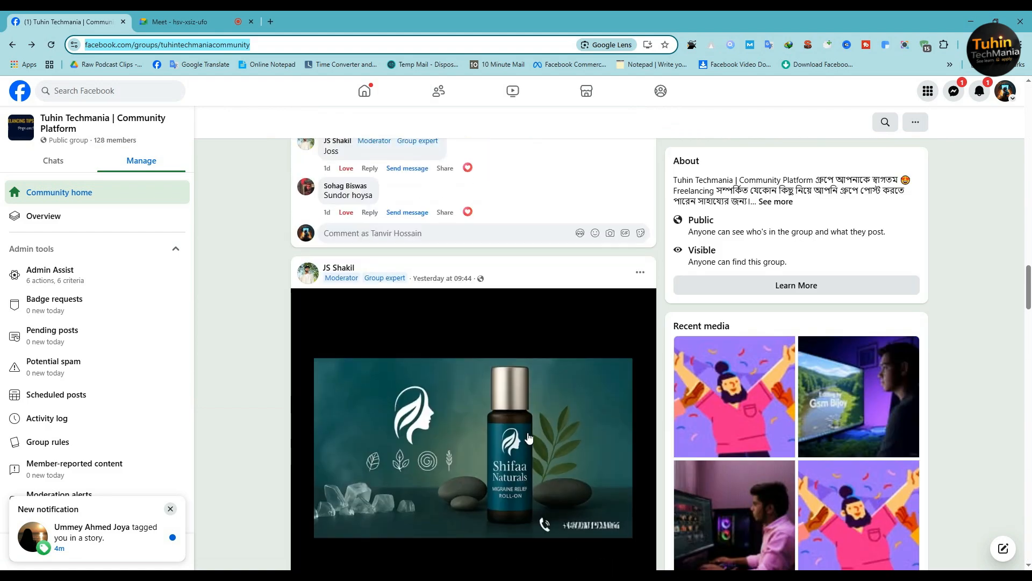
pyautogui.scroll(15, 529, 439)
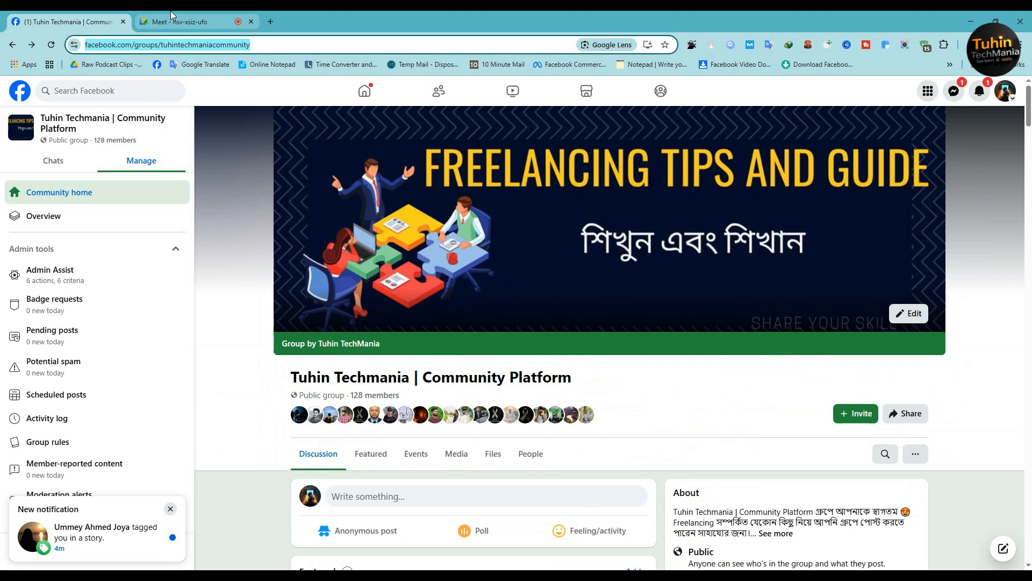
# - Return to the Meet call, switch to the WhatsApp group Creative Conversation, and react with a red heart to the member's shared video
pyautogui.click(191, 19)
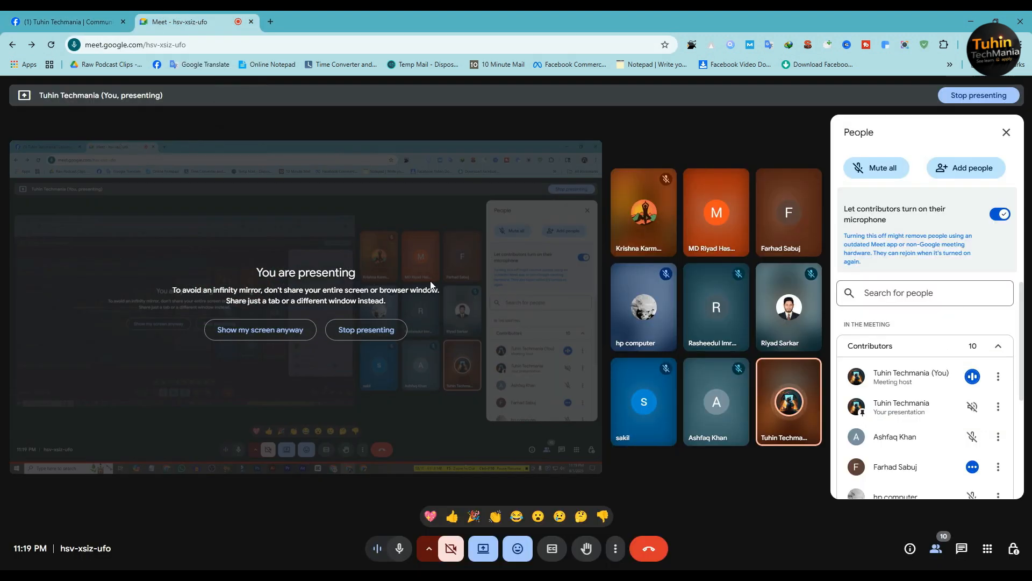
pyautogui.moveTo(564, 573)
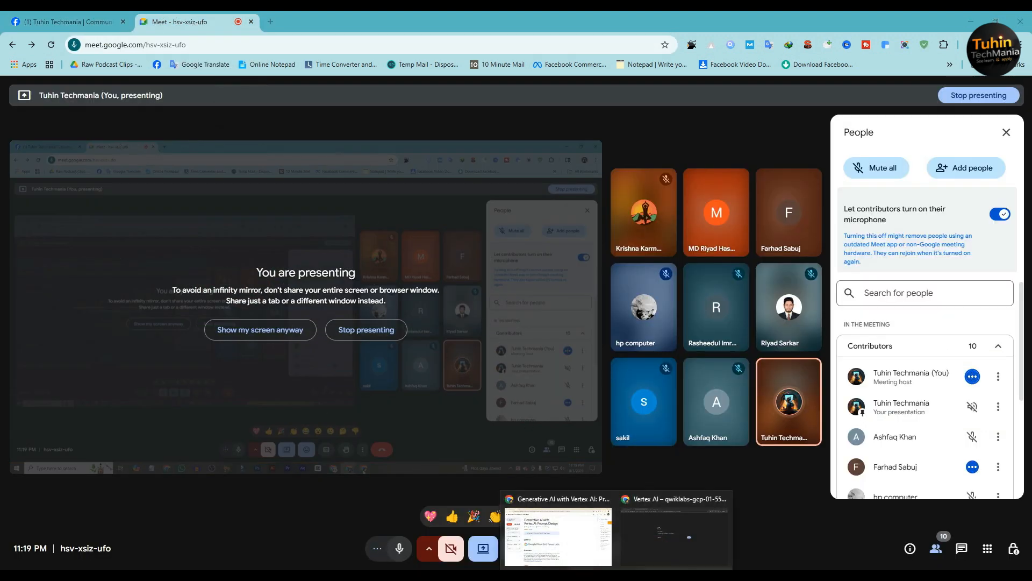
pyautogui.click(569, 540)
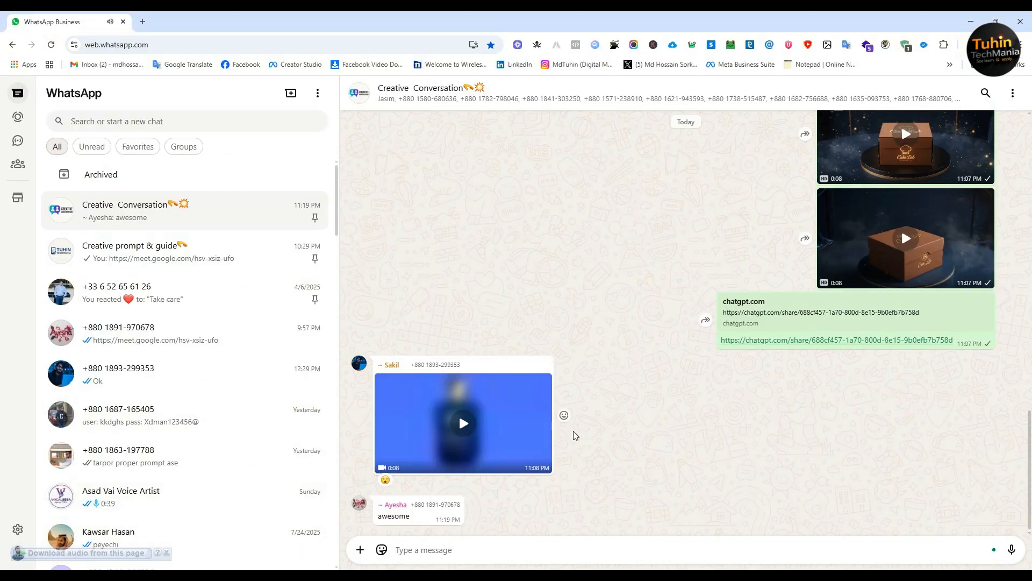
pyautogui.click(563, 417)
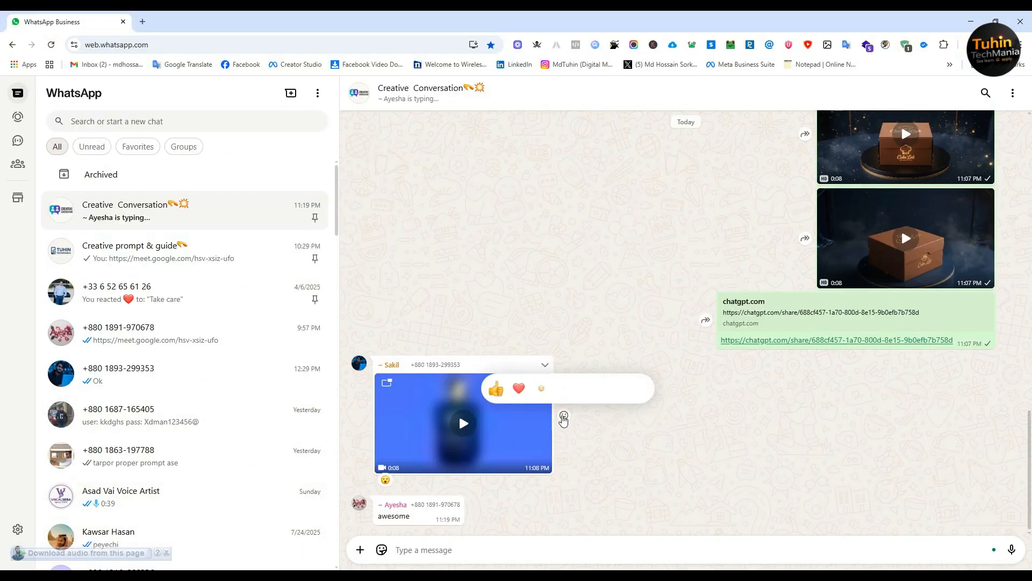
pyautogui.click(519, 388)
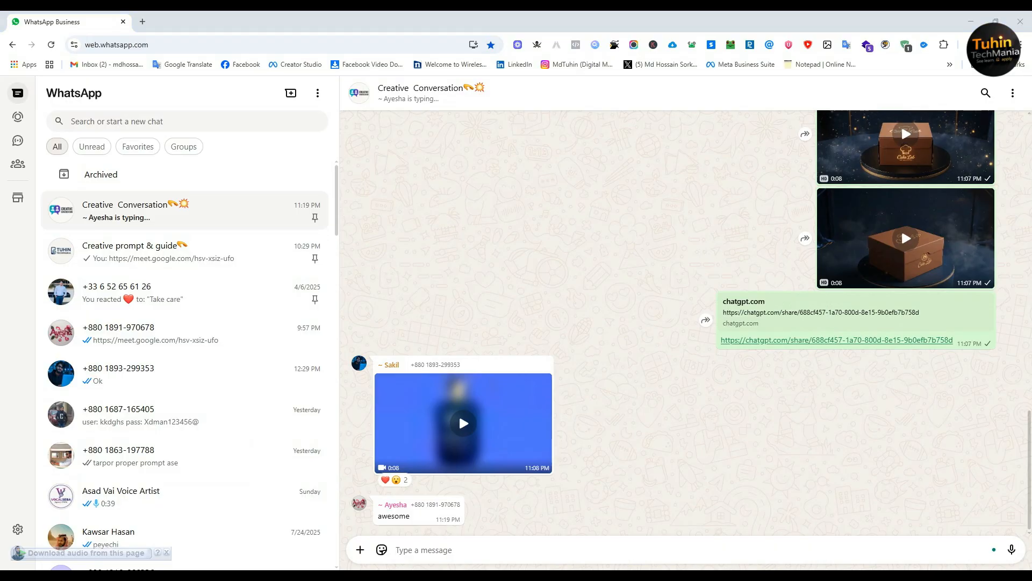
# - Switch back to the Vertex AI window and check all three Media Studio tabs, finishing on the first one
pyautogui.click(648, 535)
pyautogui.click(312, 21)
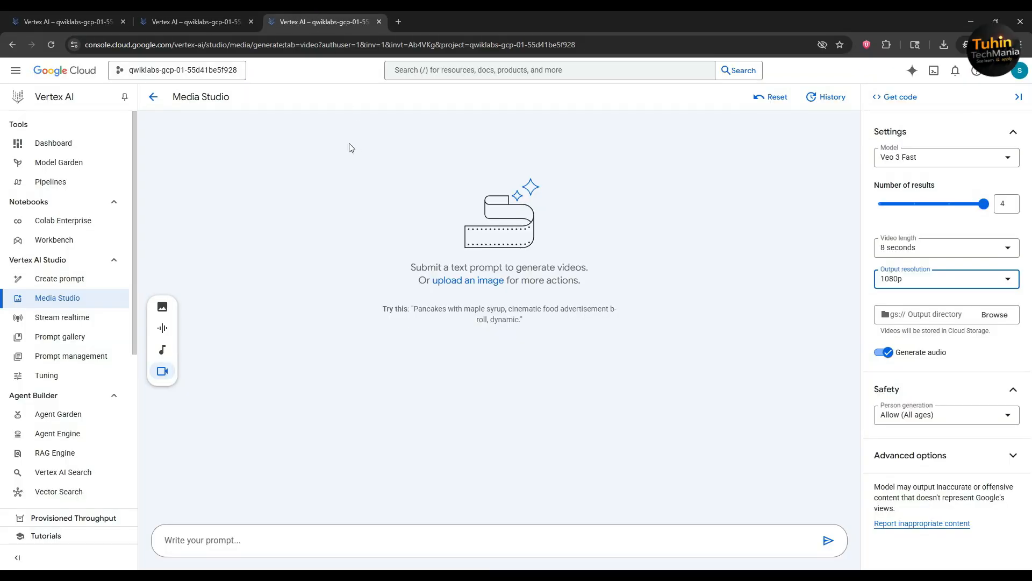
pyautogui.click(194, 22)
pyautogui.click(93, 21)
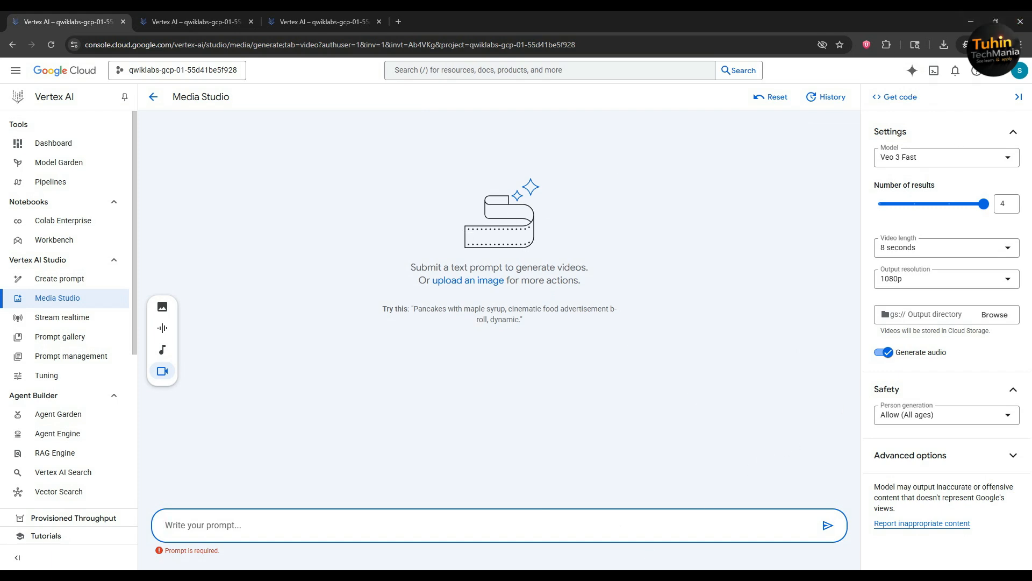
# - Switch to the Skills Boost lab page, end the lab with confirmation, and dismiss the satisfaction survey without rating
pyautogui.click(617, 575)
pyautogui.click(542, 521)
pyautogui.click(48, 170)
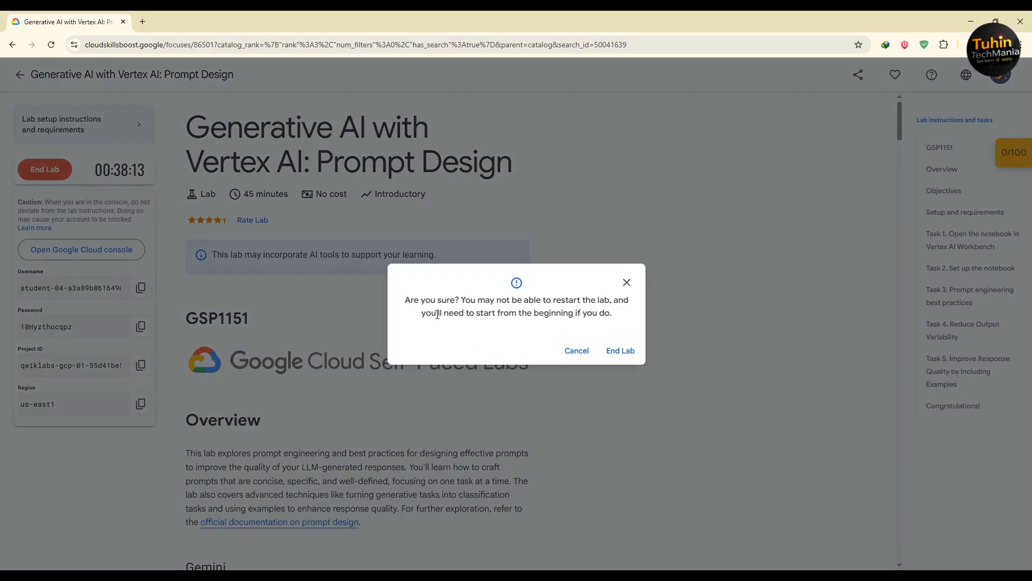
pyautogui.click(621, 350)
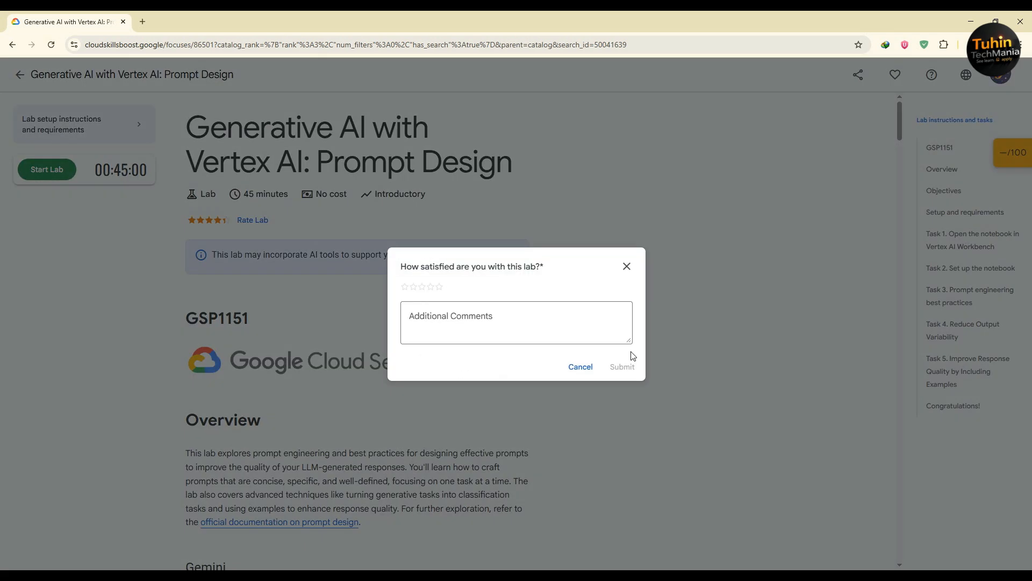
pyautogui.click(581, 369)
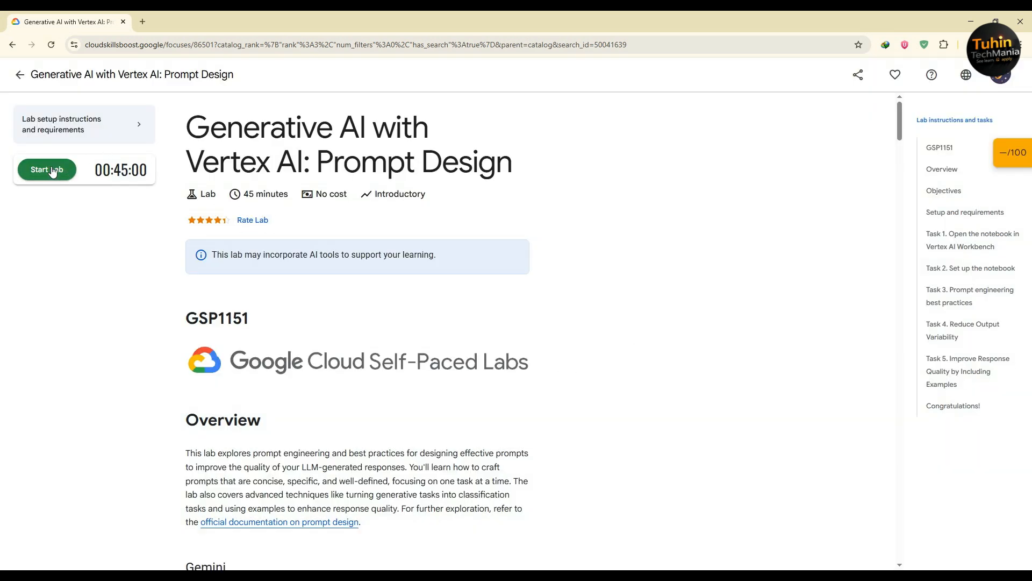
# - Switch to the Vertex AI browser window and close it with all its Media Studio tabs
pyautogui.moveTo(594, 569)
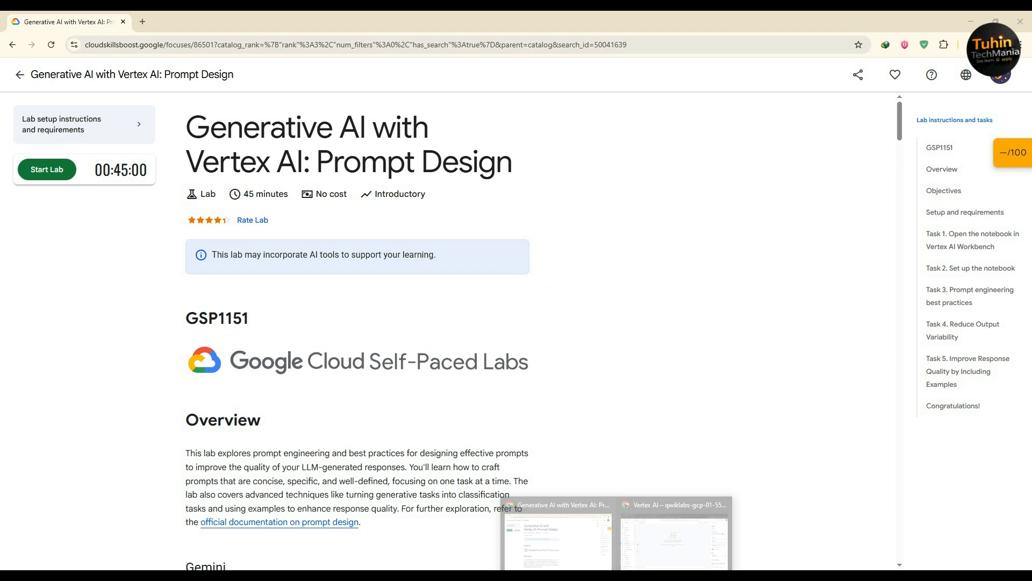
pyautogui.click(671, 524)
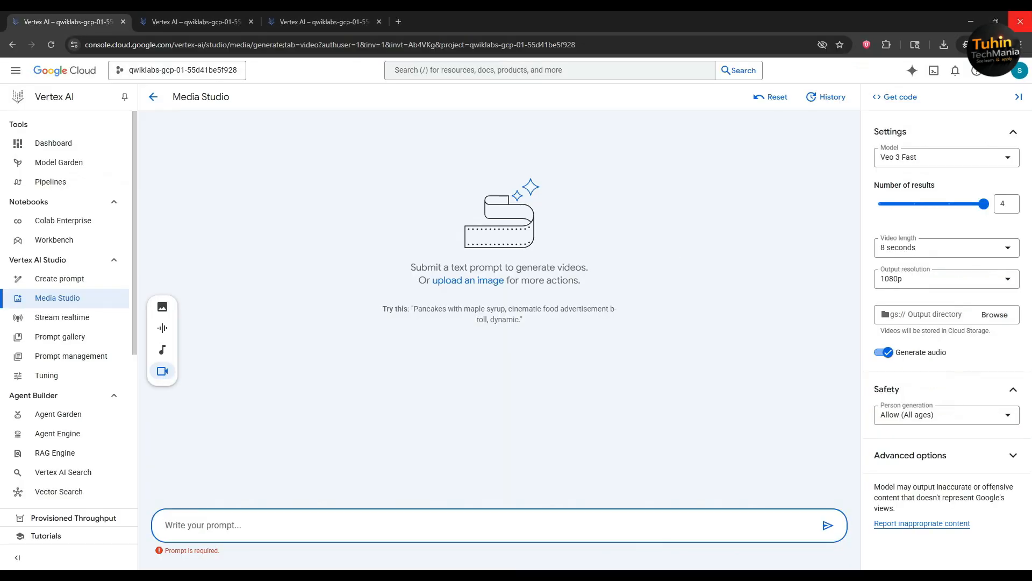
pyautogui.click(1020, 21)
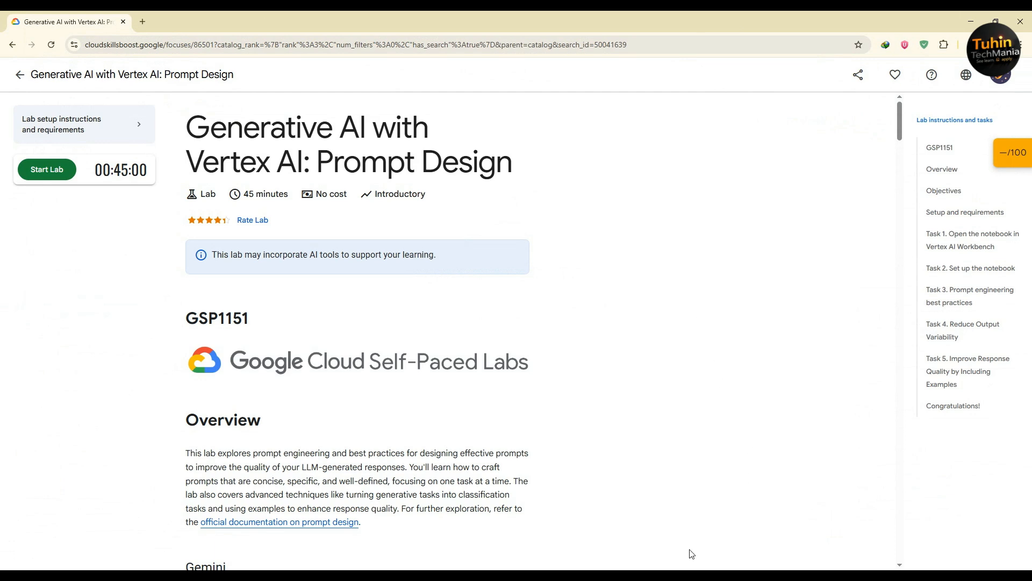
# - Switch to the Google Meet call, stop presenting the screen, and look through the list of contributors
pyautogui.moveTo(594, 568)
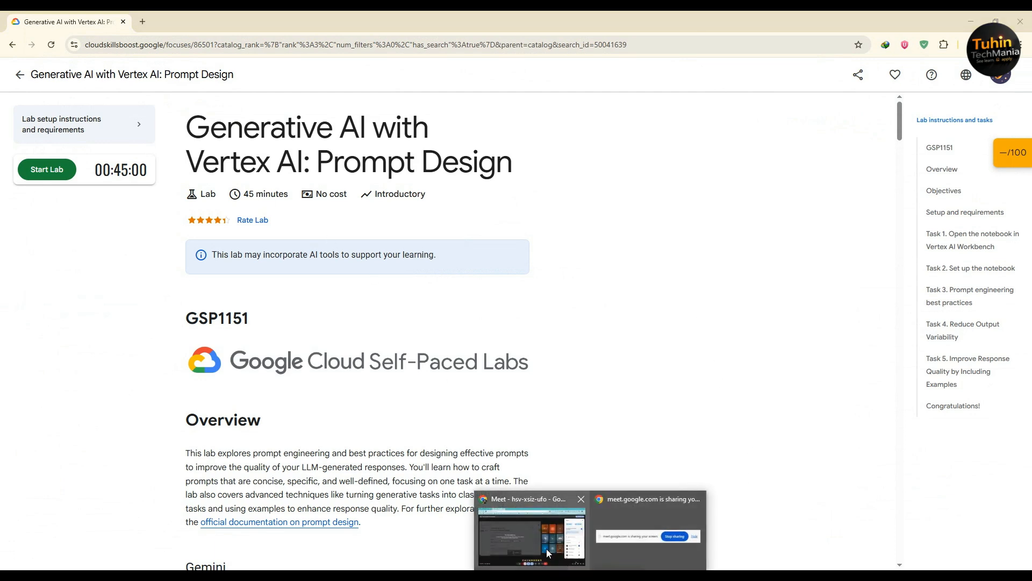
pyautogui.click(546, 543)
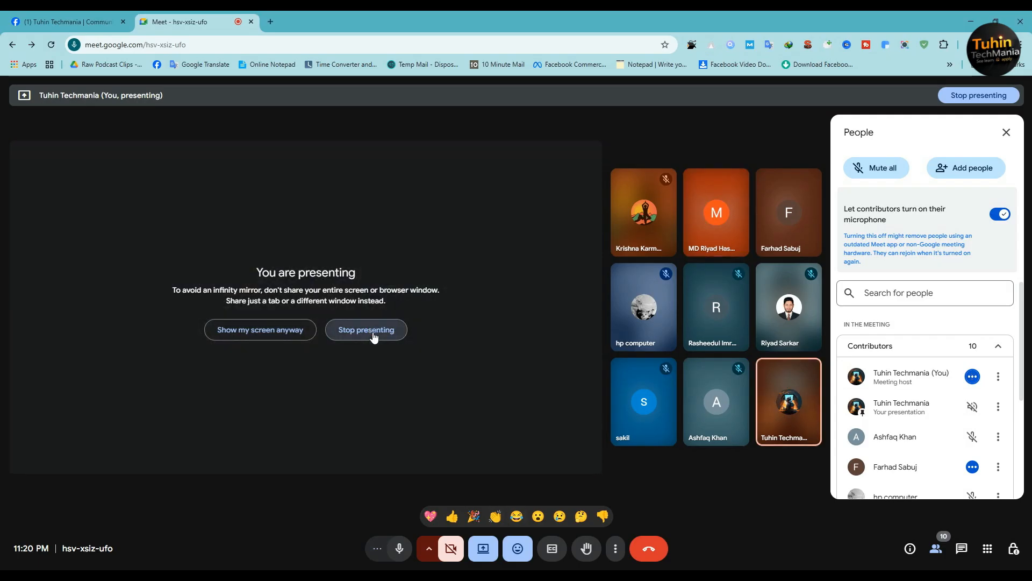
pyautogui.click(373, 331)
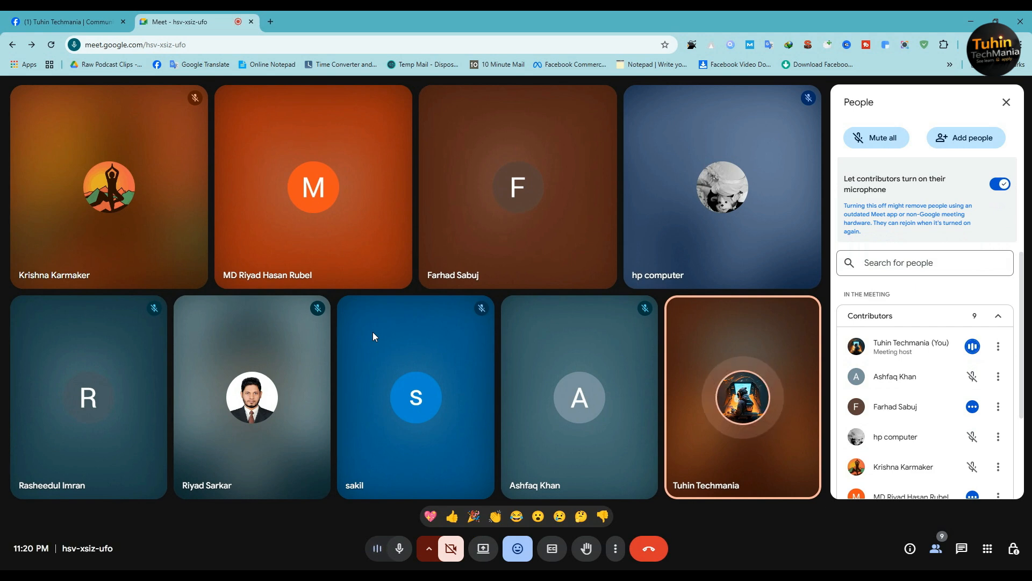
pyautogui.scroll(-2, 842, 420)
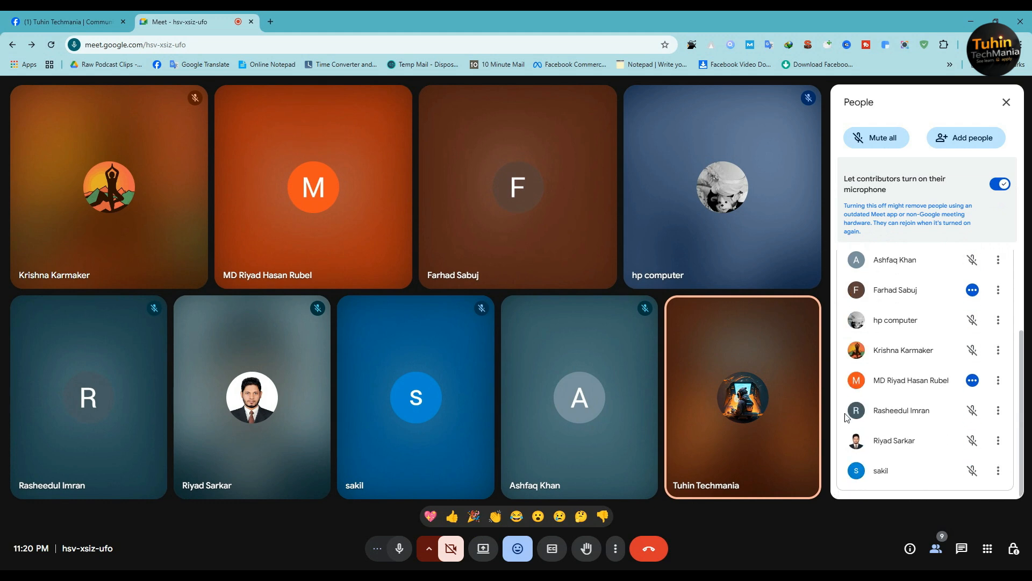